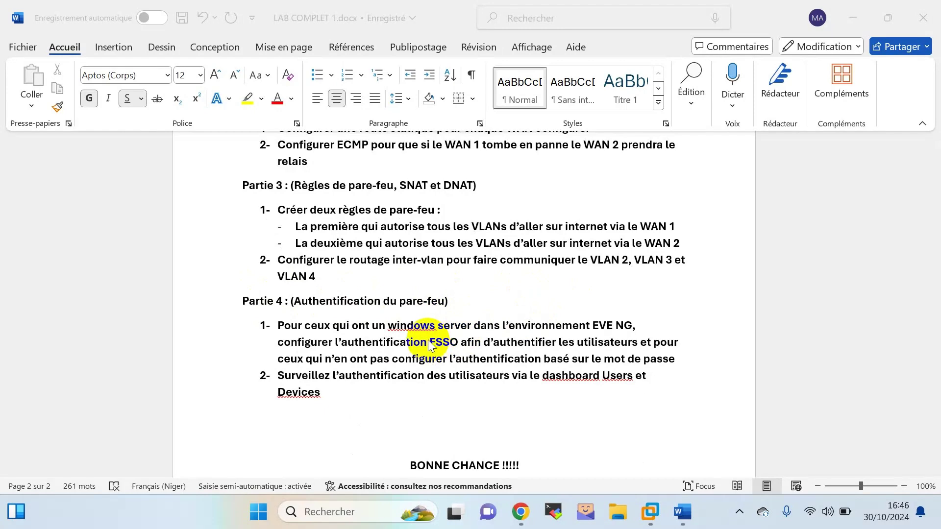
Read the task list and network diagram in the LAB COMPLET 1 lab brief.
scroll(428, 340, "down", 1)
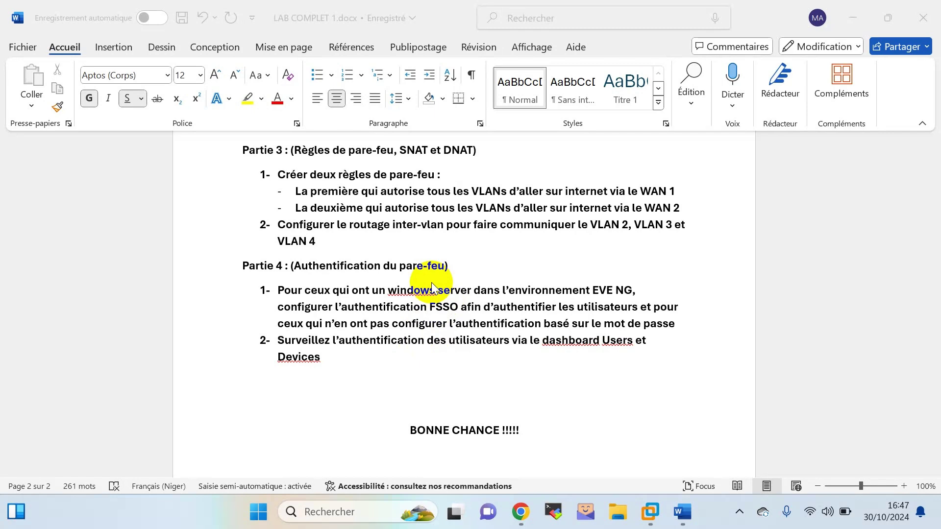
scroll(431, 263, "up", 15)
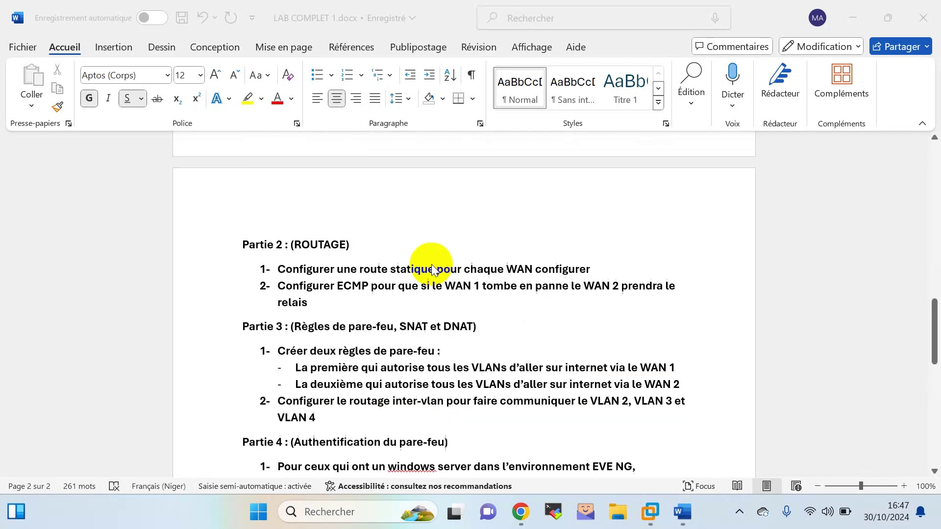
scroll(432, 264, "up", 3)
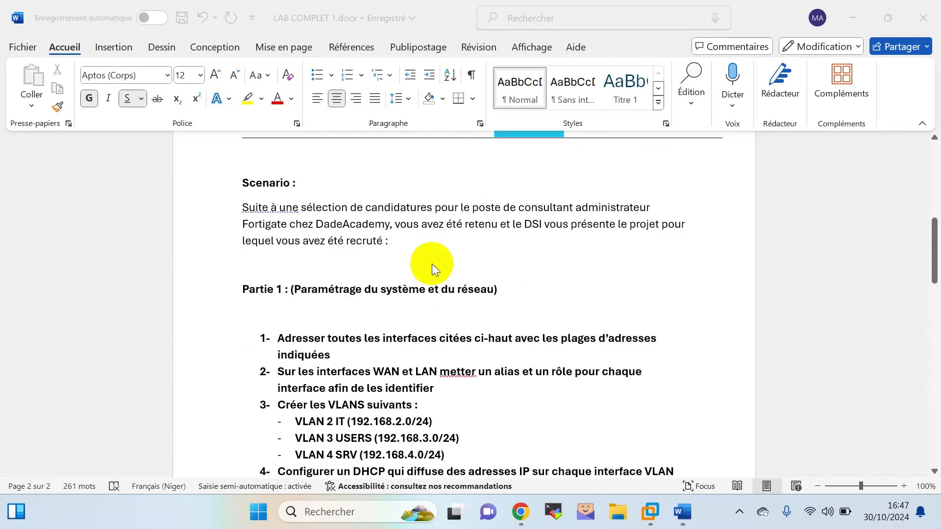
left_click(298, 284)
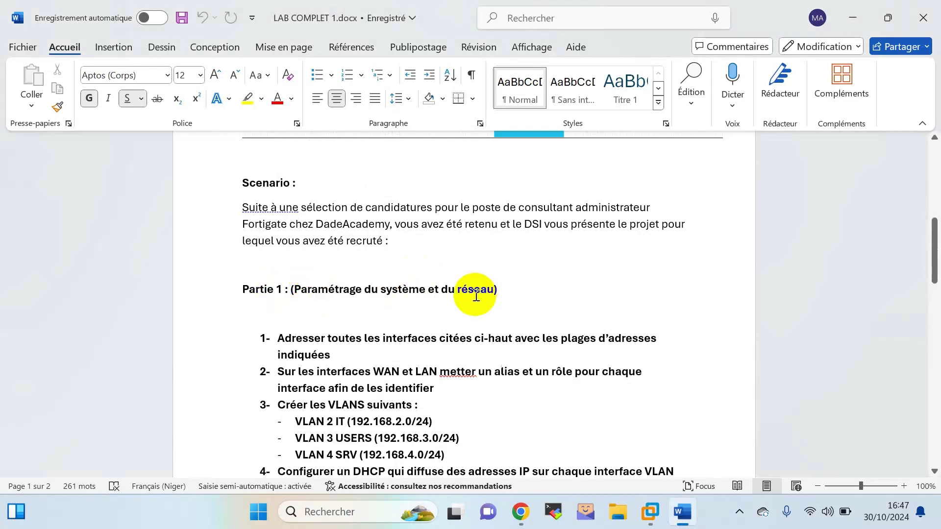
scroll(471, 292, "down", 1)
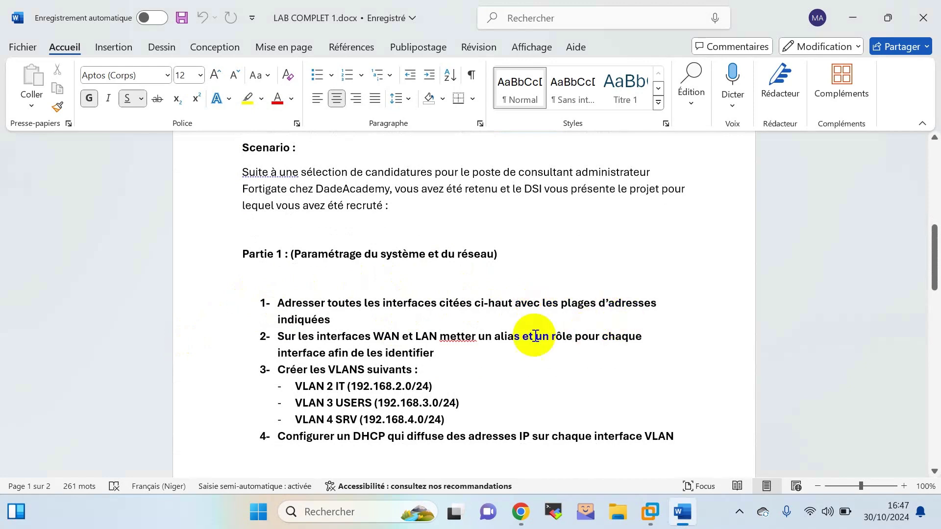
scroll(531, 336, "up", 6)
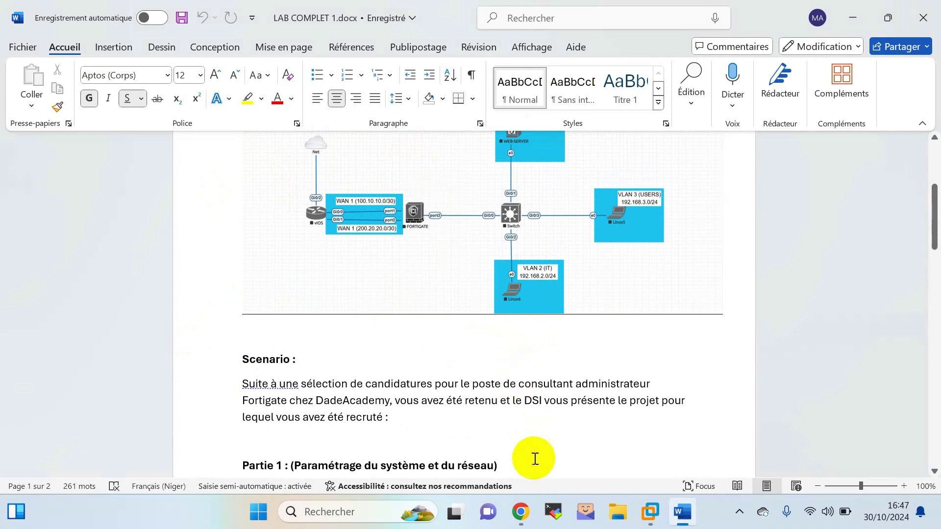
Dismiss the Add a new node dialog and launch a telnet console to the vIOS router.
left_click(528, 508)
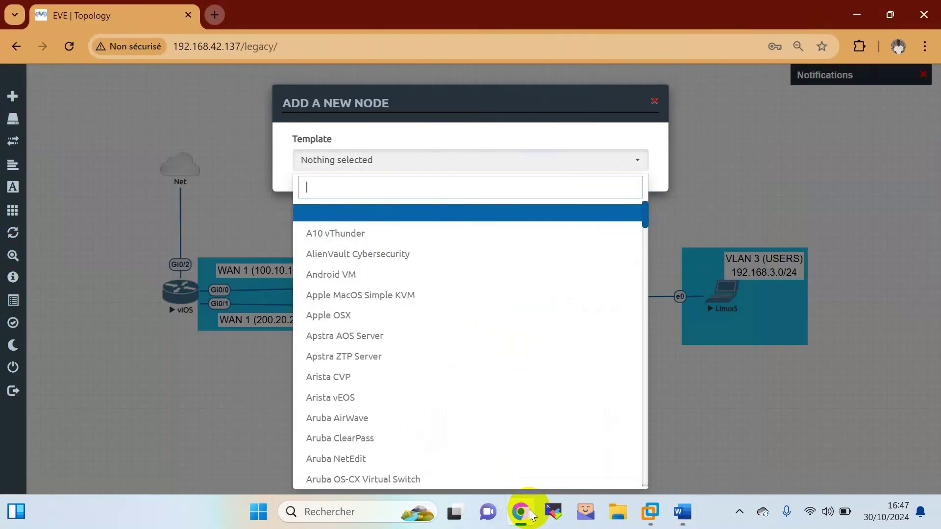
left_click(700, 357)
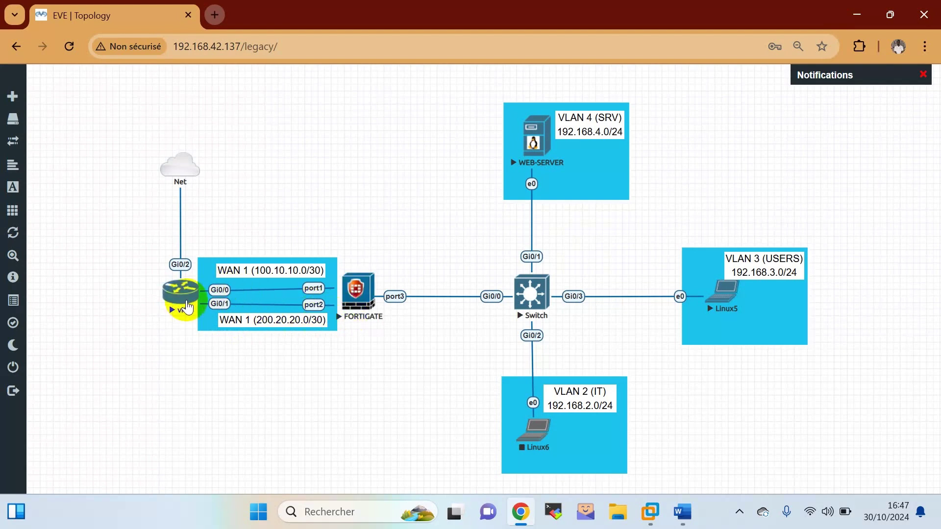
left_click(181, 293)
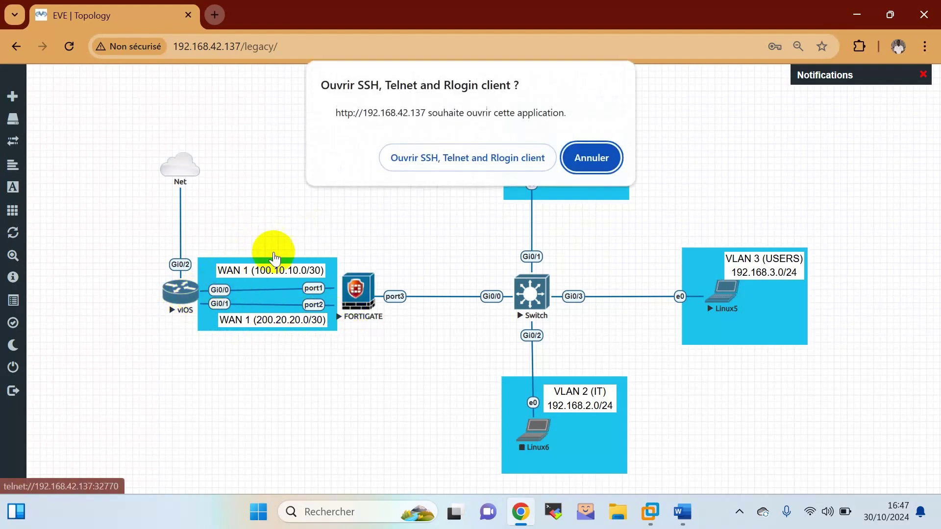
left_click(431, 156)
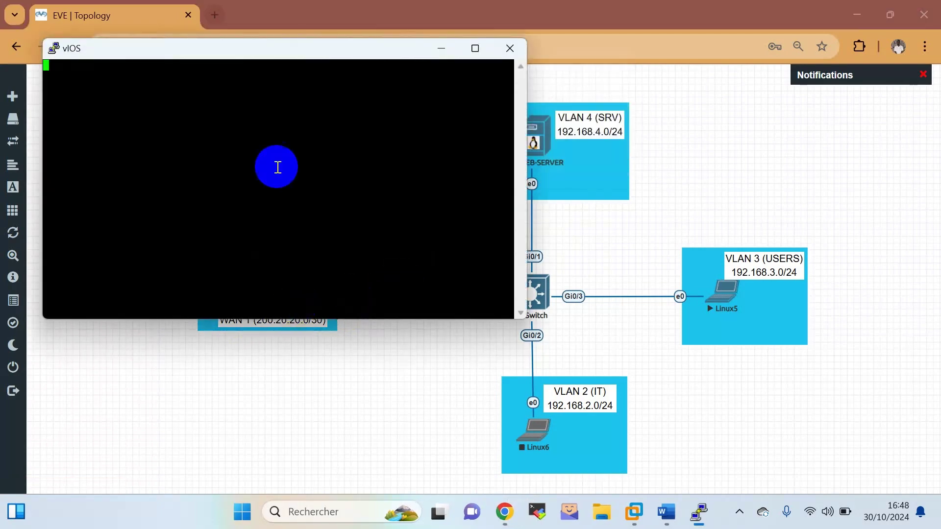
Decline the vIOS initial configuration dialog and get fresh Router> prompts.
left_click_drag(303, 58, 693, 138)
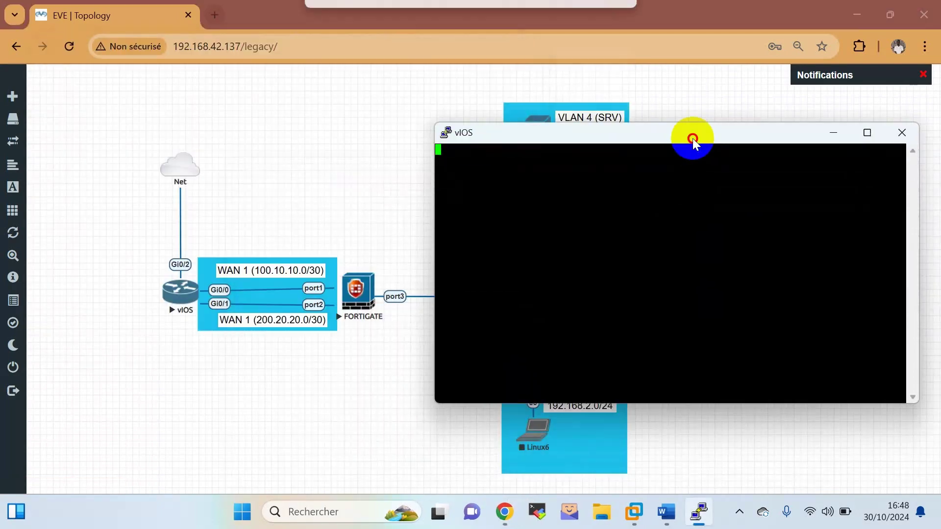
key("Return")
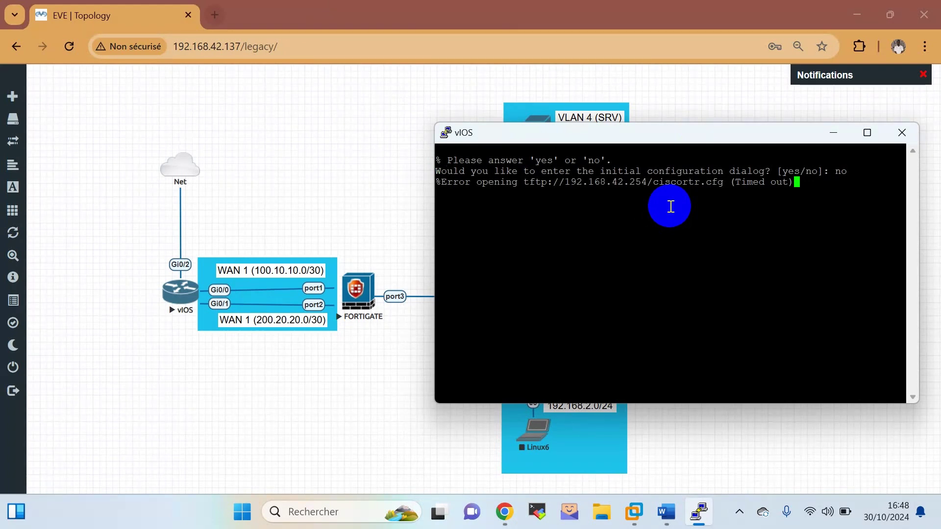
left_click(603, 218)
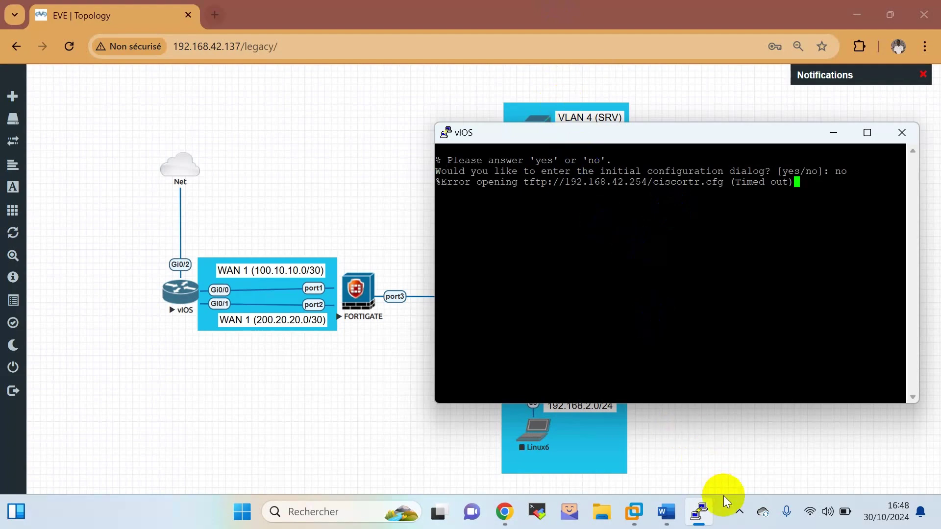
left_click(740, 512)
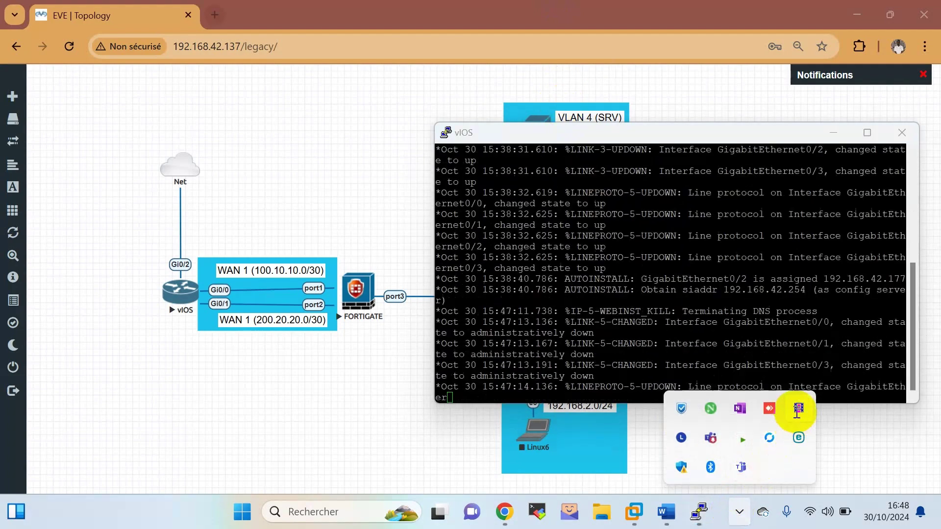
left_click(708, 304)
key("Return")
key("Return")
key("Return")
key("Return")
key("Return")
key("Return")
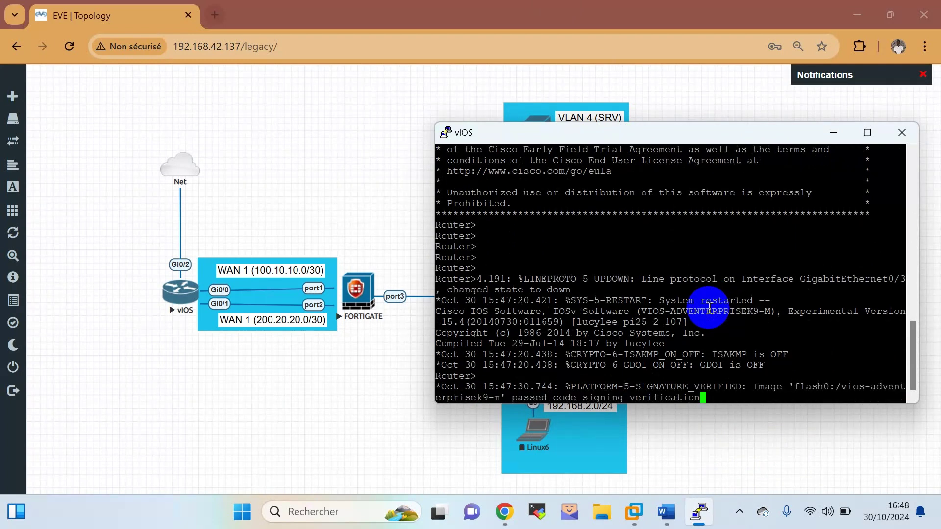
key("Return")
key("Return")
key("Return")
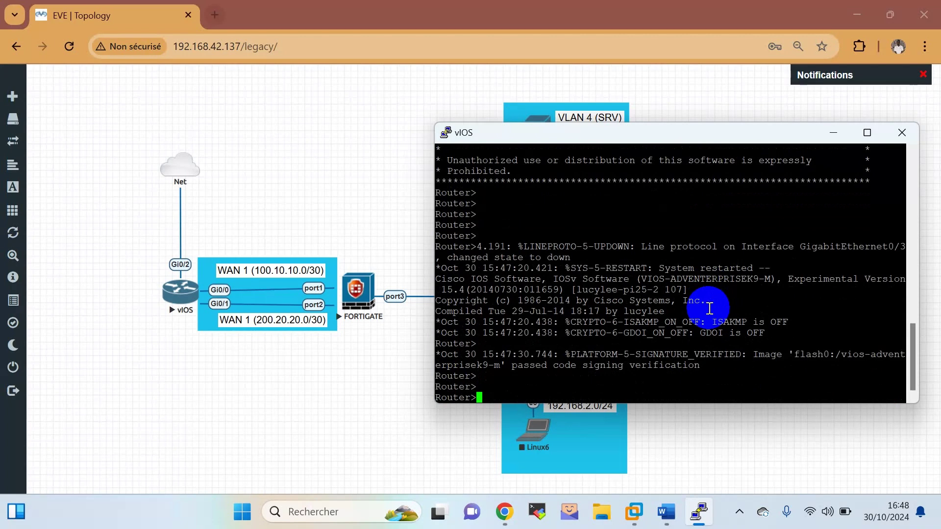
Enter privileged mode with en and global configuration mode with conf t.
type("co")
key("Tab")
type("n")
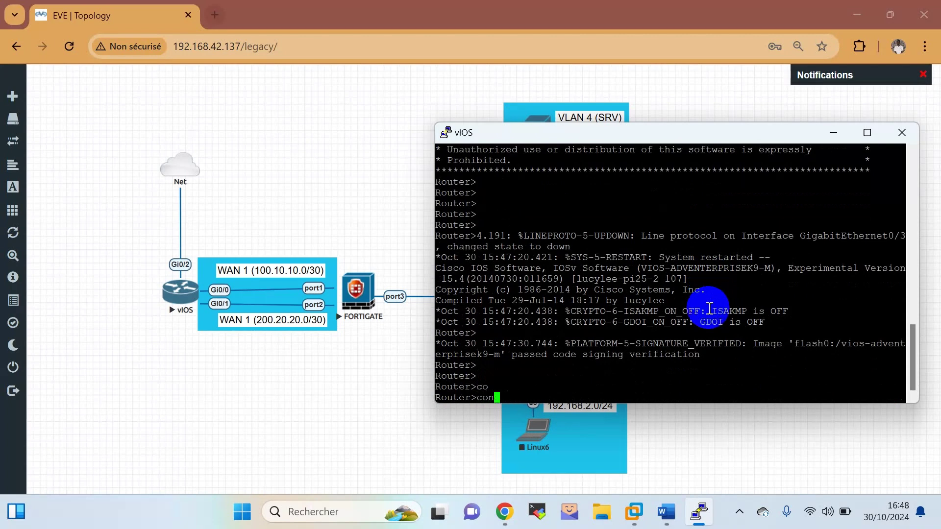
key("Return")
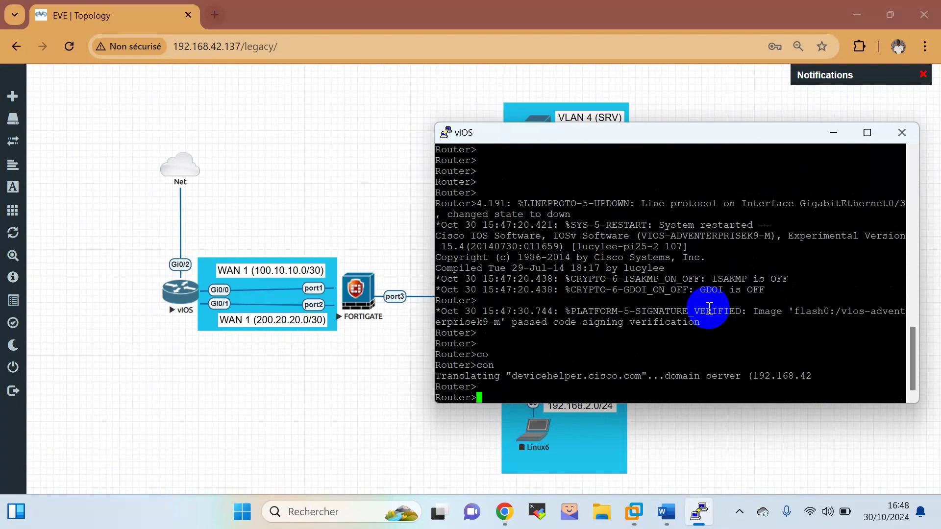
type("en")
key("Return")
type("conn")
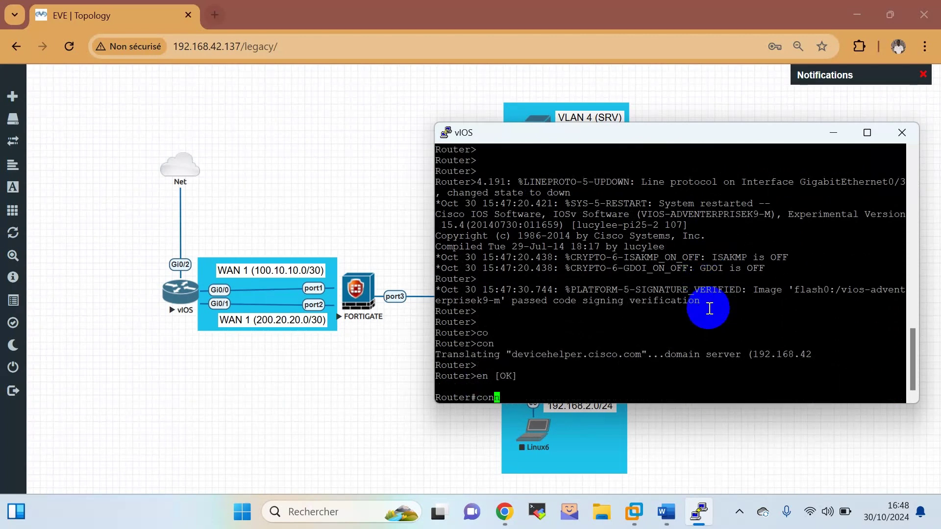
key("BackSpace")
type("f t")
key("Return")
Select interface GigabitEthernet0/0 and attempt an incomplete ip address command.
type("in")
key("Tab")
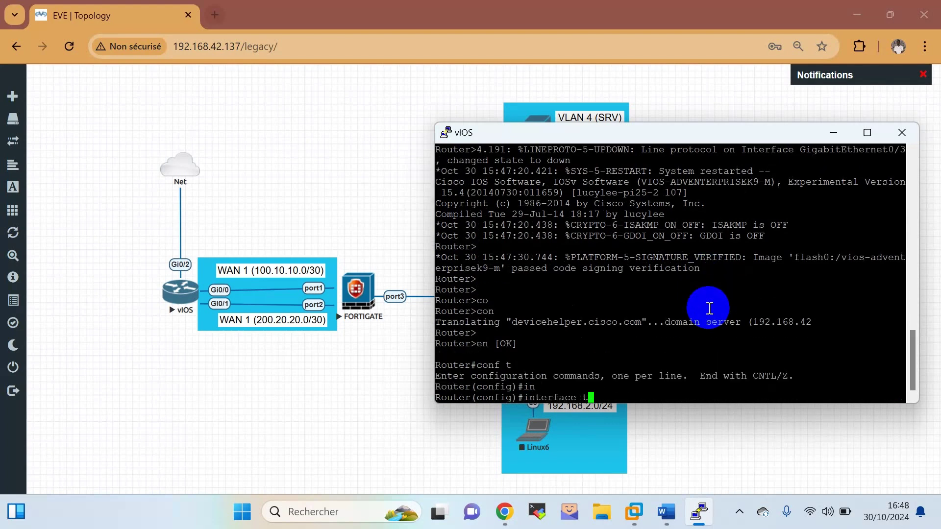
type("gi")
key("Tab")
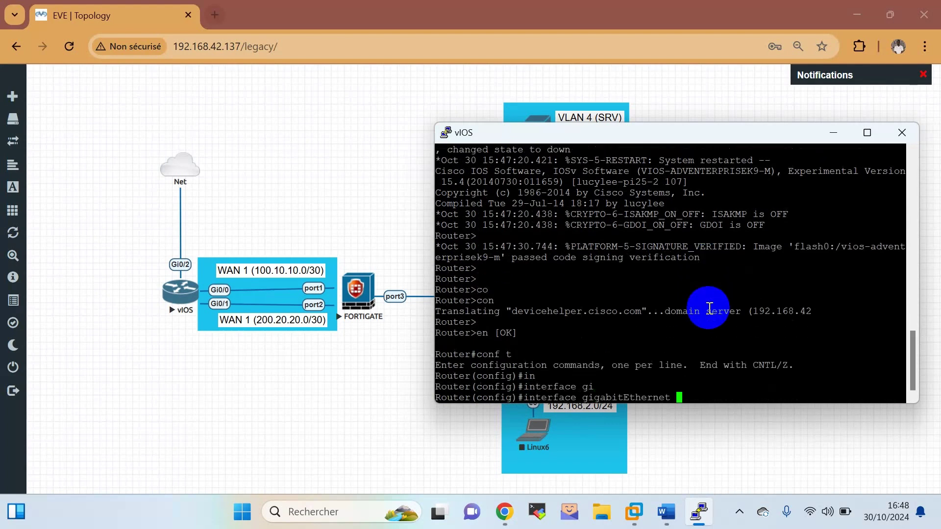
type("0/0")
key("Return")
key("Return")
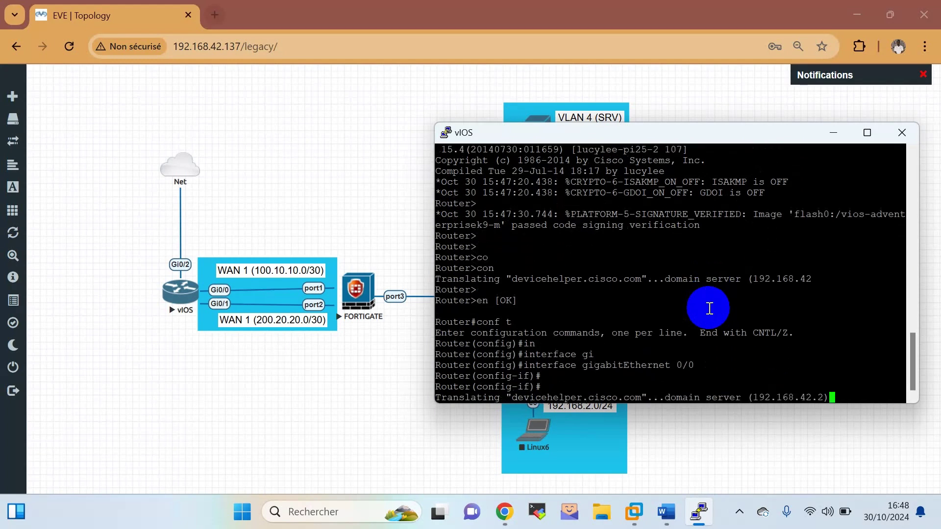
type("ip")
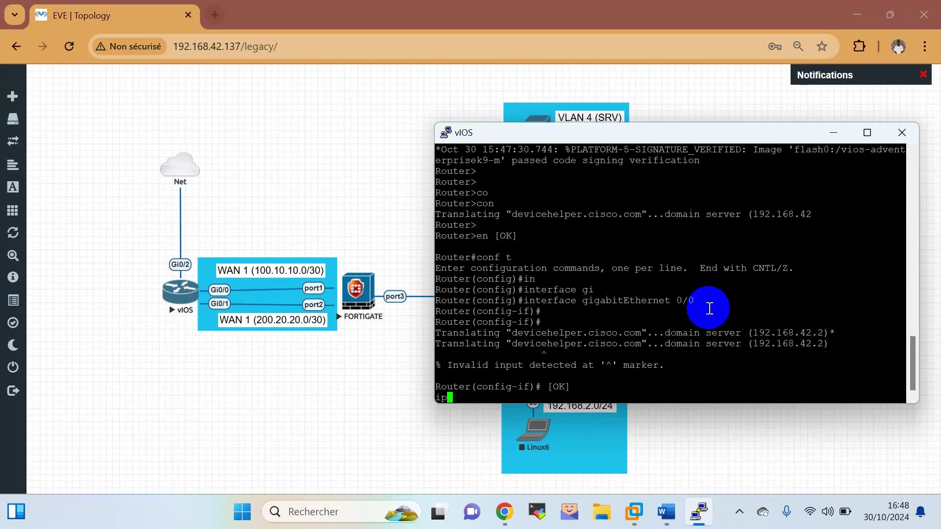
type(" ad")
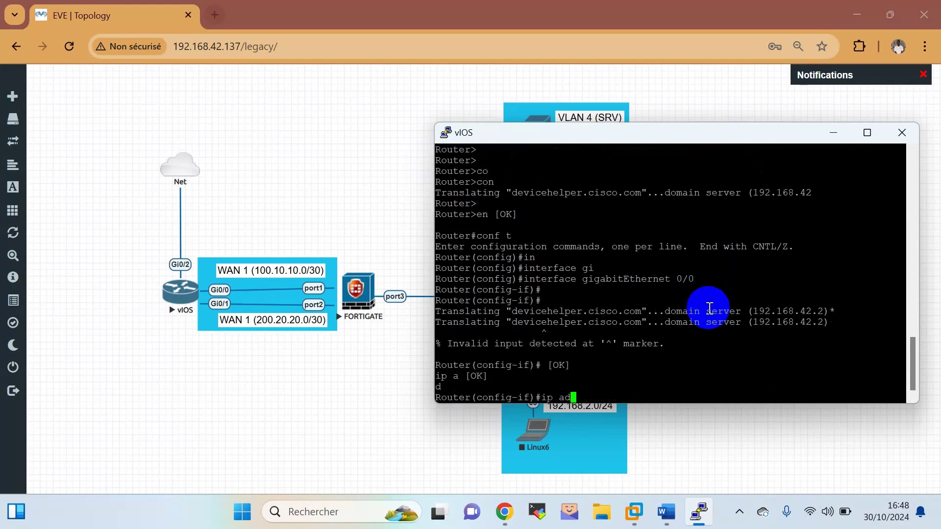
type("d")
key("Tab")
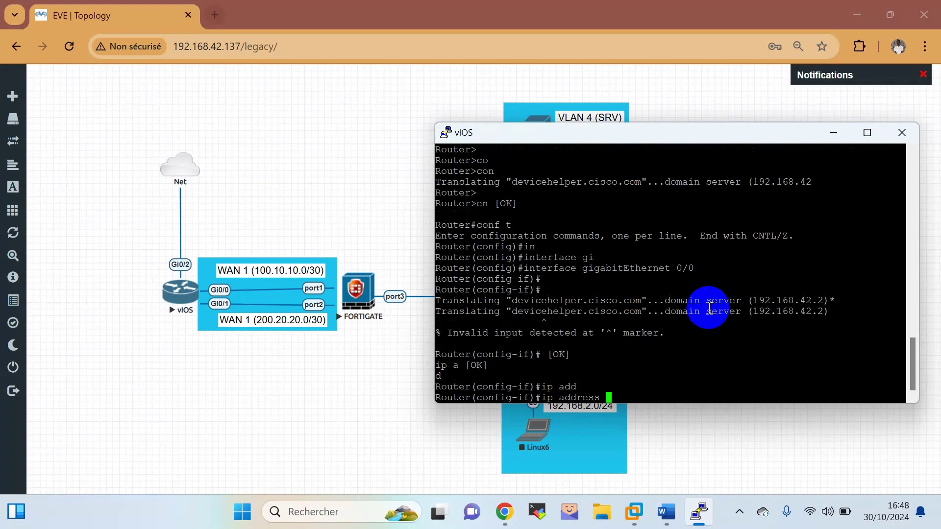
type("100")
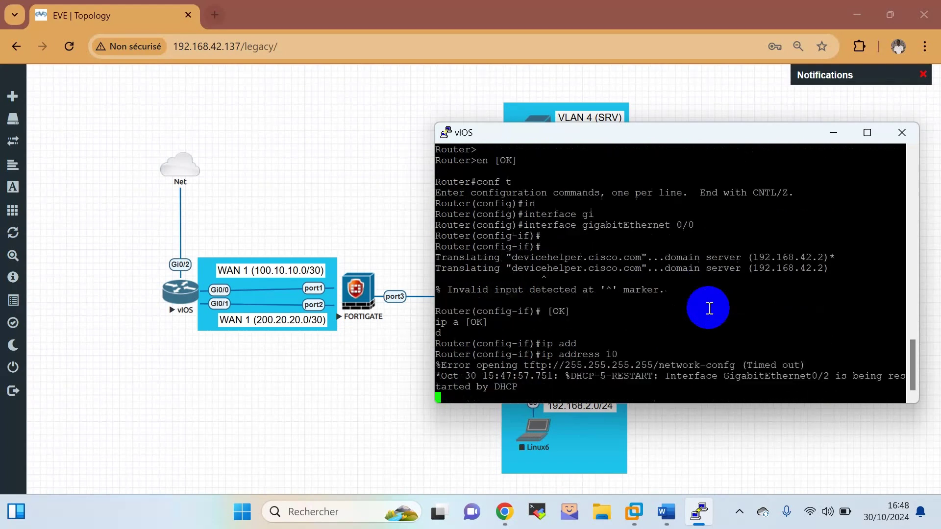
key("Return")
key("Return")
key("Up")
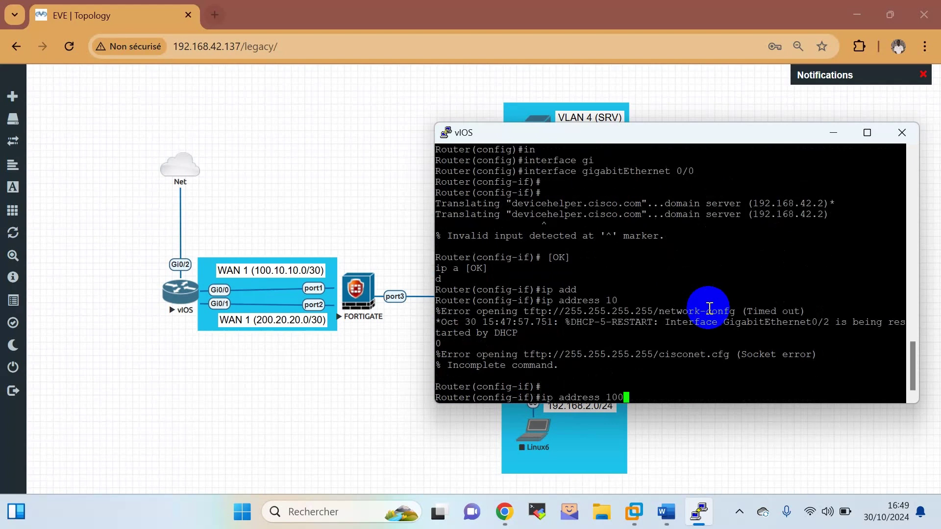
key("Return")
key("Return")
key("Return")
key("Return")
key("Return")
key("Return")
key("Return")
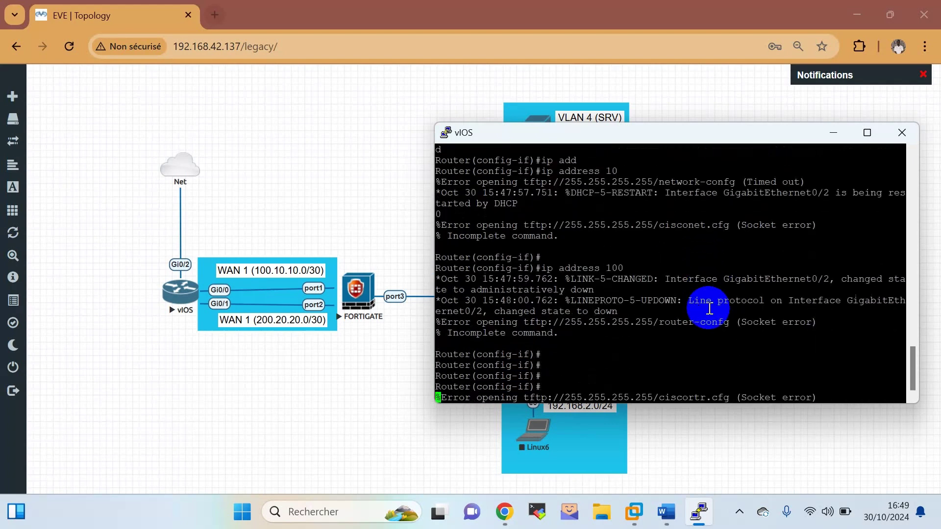
key("Return")
key("Return")
key("Return")
key("Return")
key("Return")
key("Return")
key("Return")
key("Return")
key("Return")
key("Return")
key("Return")
key("Return")
key("Return")
key("Return")
key("Return")
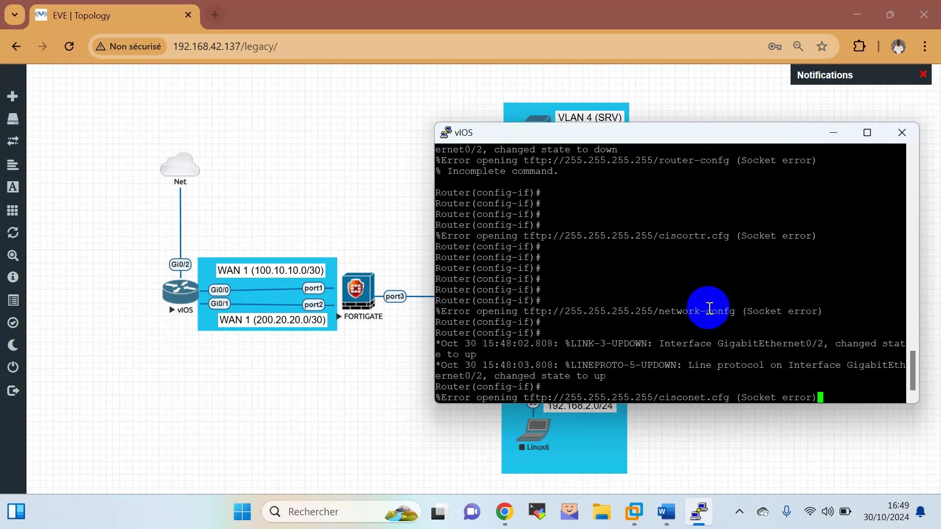
key("Up")
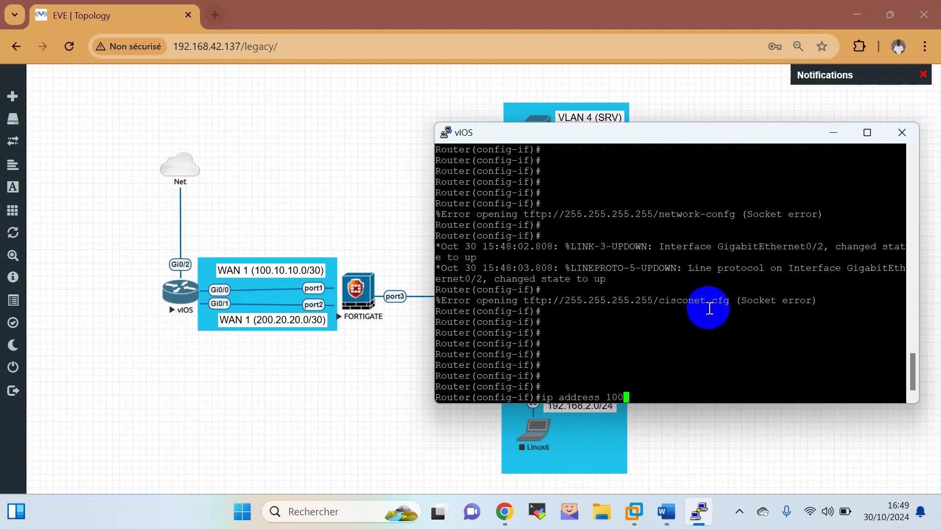
key("Return")
key("Return")
key("Return")
key("Return")
key("Return")
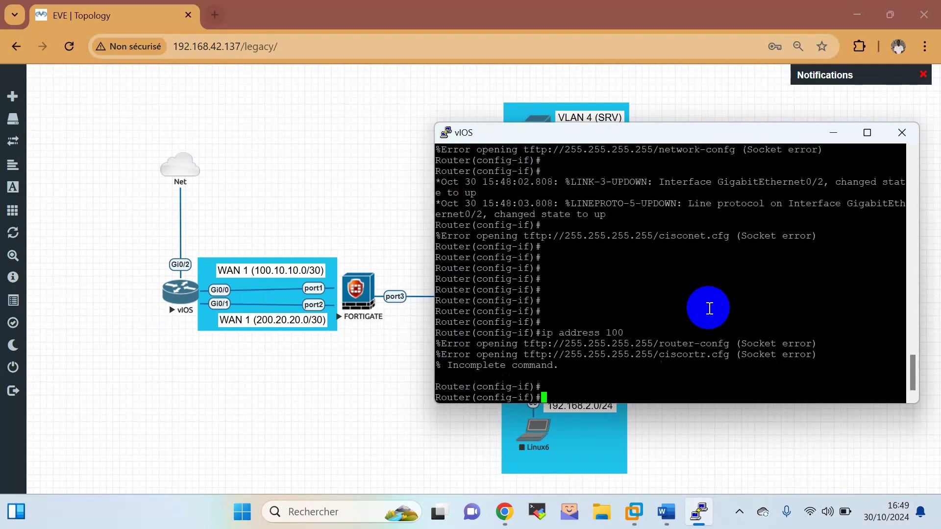
key("Return")
key("Return")
key("Return")
key("Return")
key("Return")
key("Return")
key("Return")
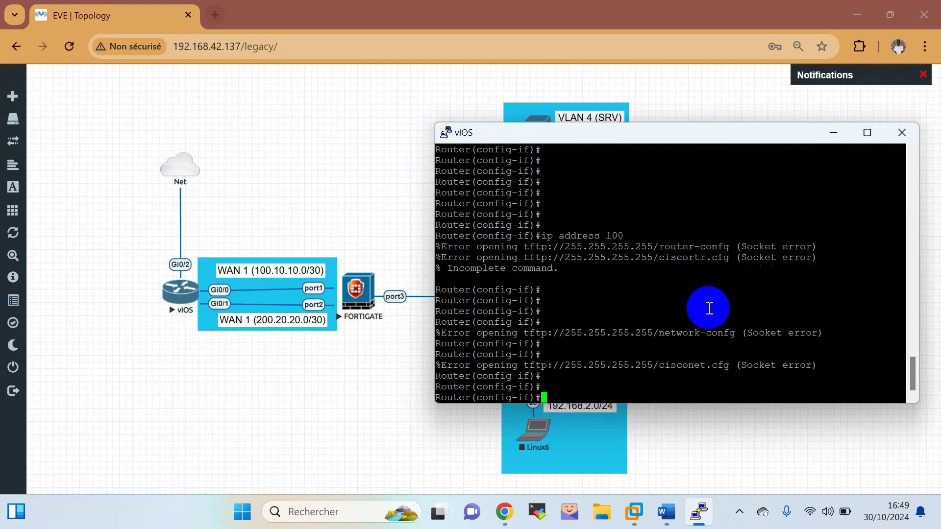
type("1")
key("BackSpace")
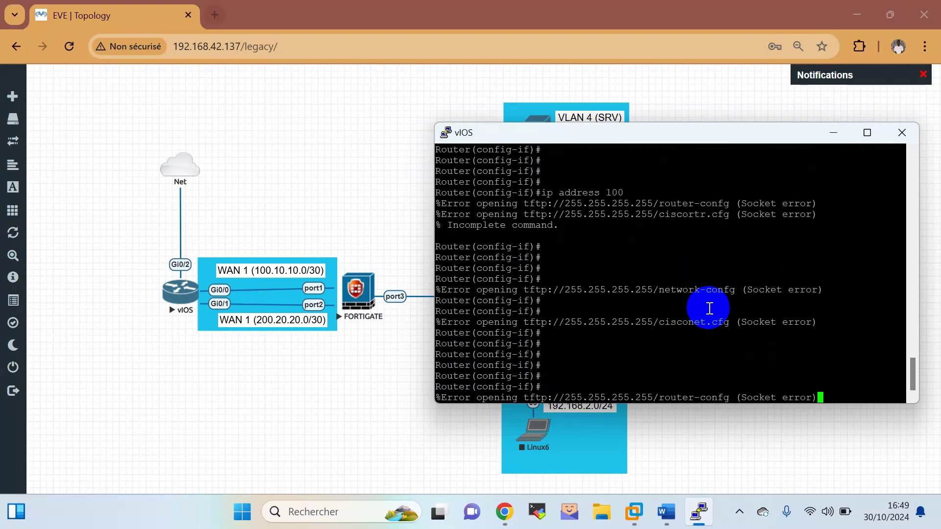
key("Return")
key("Return")
key("Return")
Give Gi0/0 100.10.10.1 255.255.255.252, enable it with no shutdown, and exit.
type("IP")
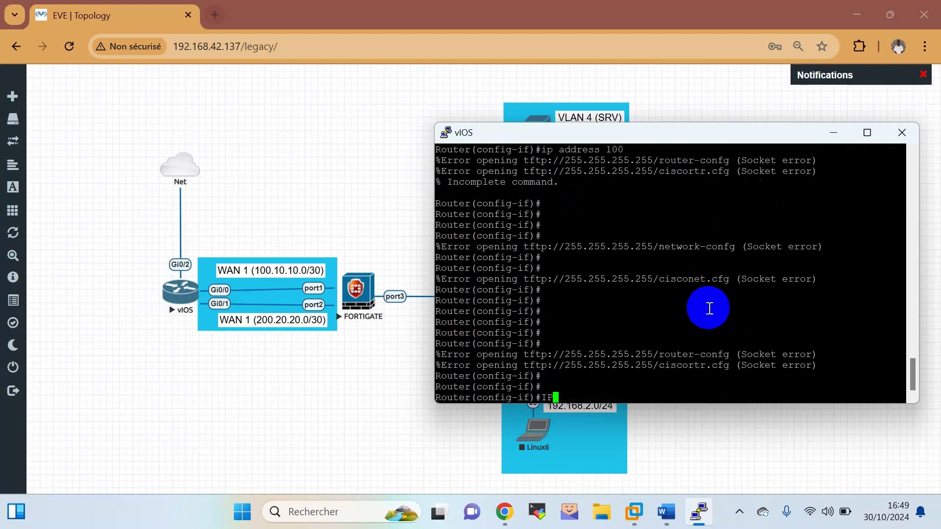
key("BackSpace")
key("BackSpace")
type("ip add")
key("Tab")
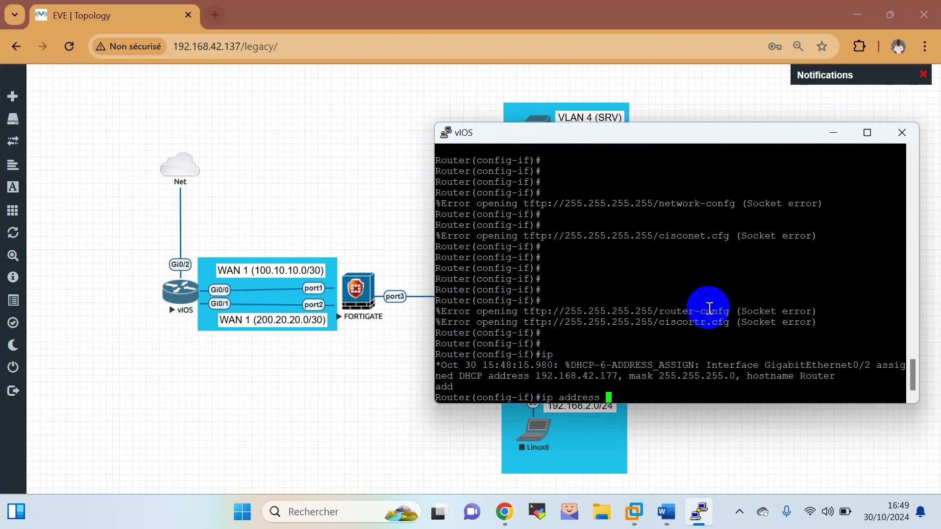
type("100.10.10.1 255.255.255.2")
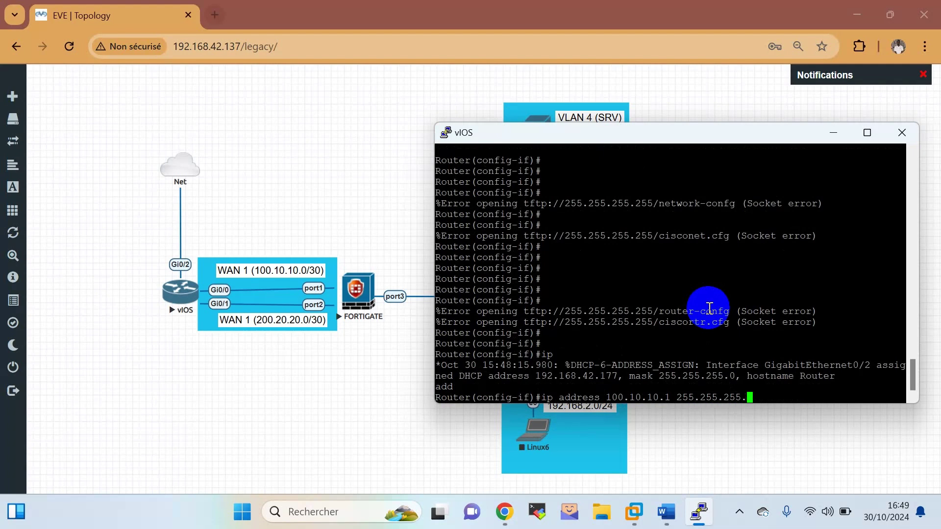
type("52")
key("Return")
key("Return")
key("Return")
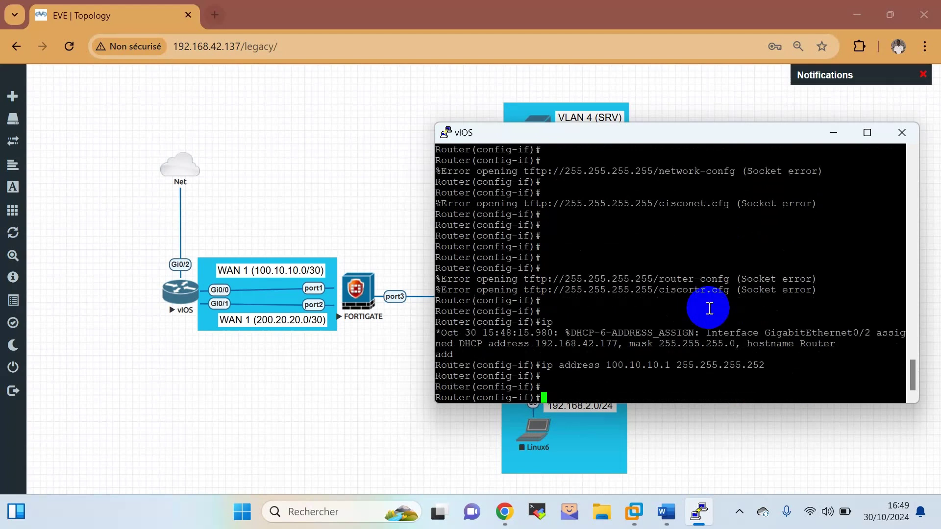
type("no sh")
key("Tab")
key("Return")
key("Return")
key("Return")
key("Return")
key("Return")
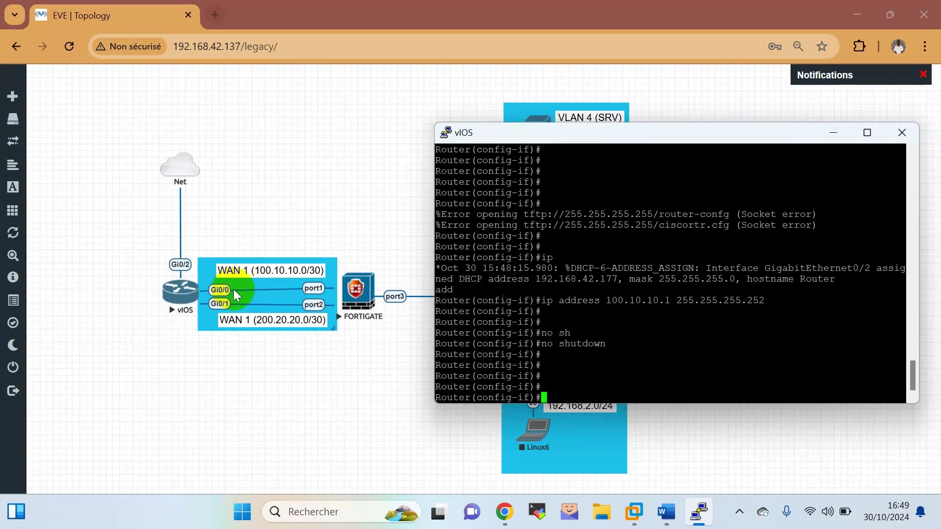
type("exit")
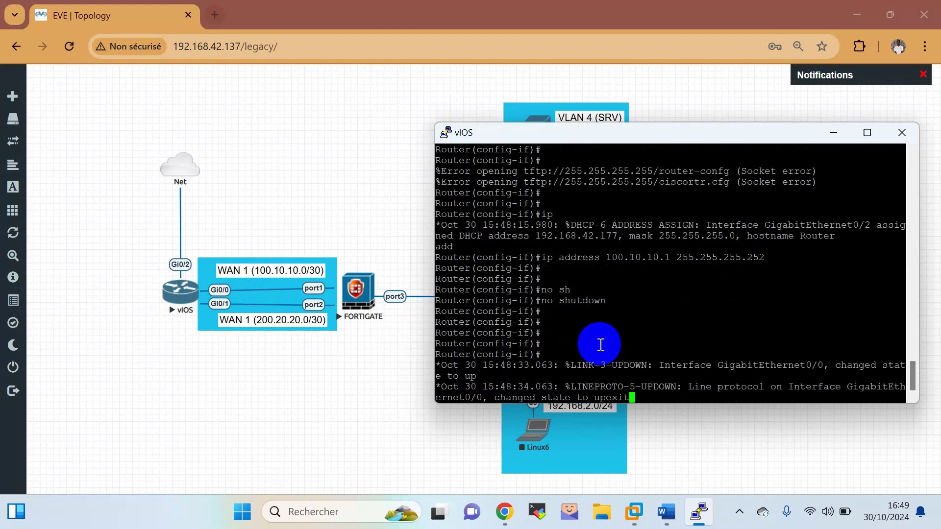
key("Return")
Give Gi0/1 the 200.20.20.1/30 address and enable it with no shutdown.
type("iny")
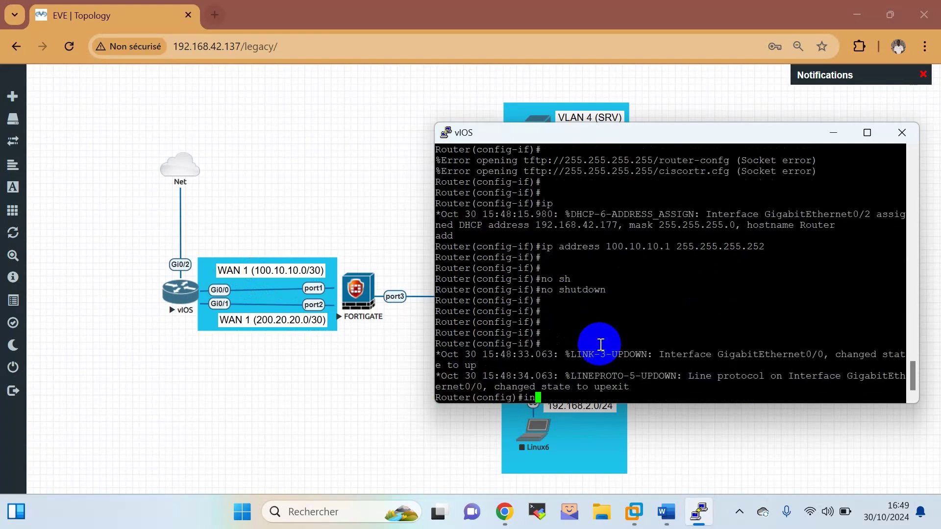
key("Tab")
key("Tab")
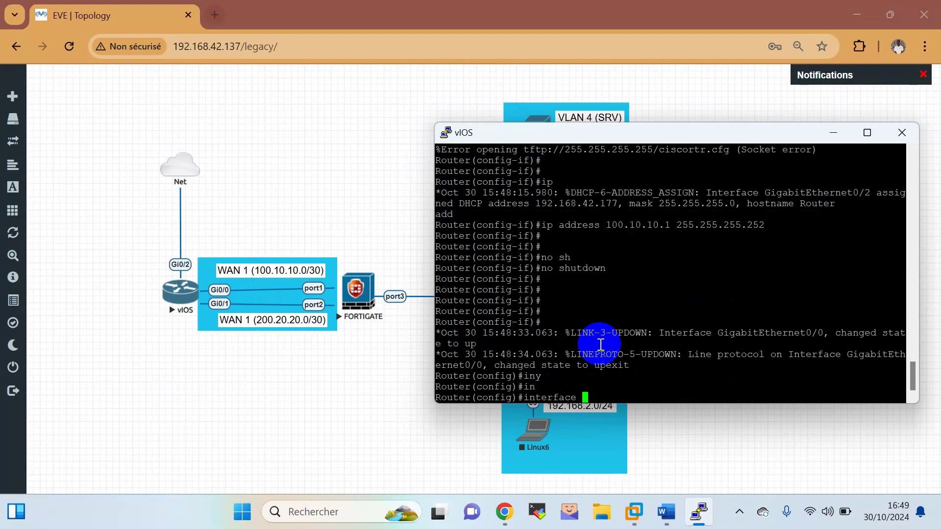
type("gi")
key("Tab")
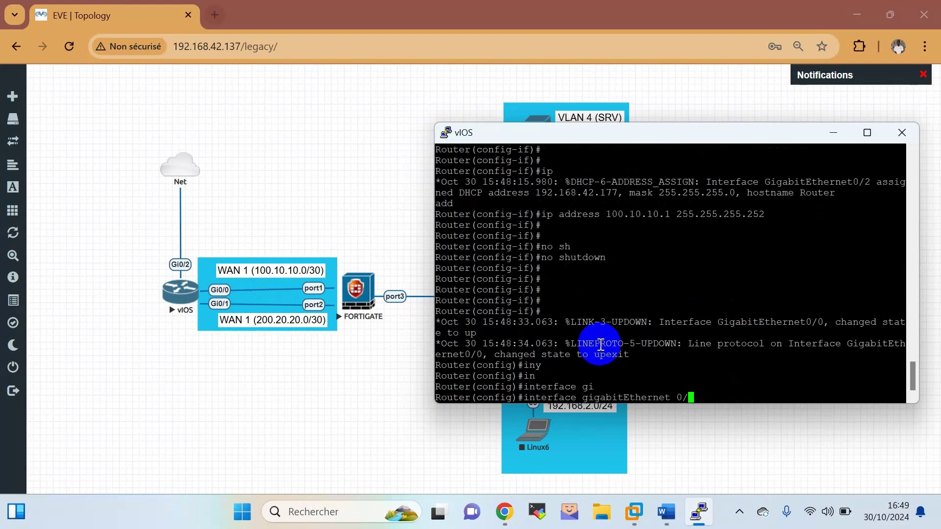
type("0/1")
key("Return")
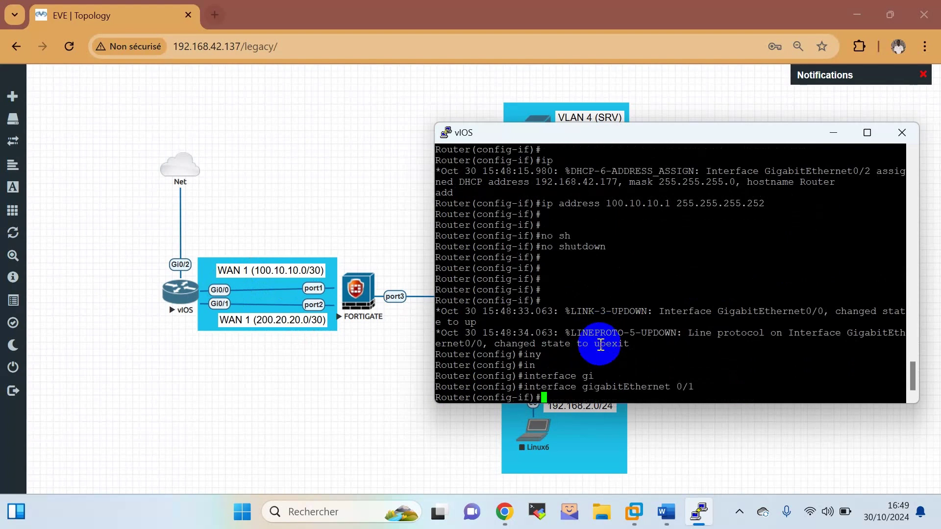
key("Return")
type("ip add")
key("Tab")
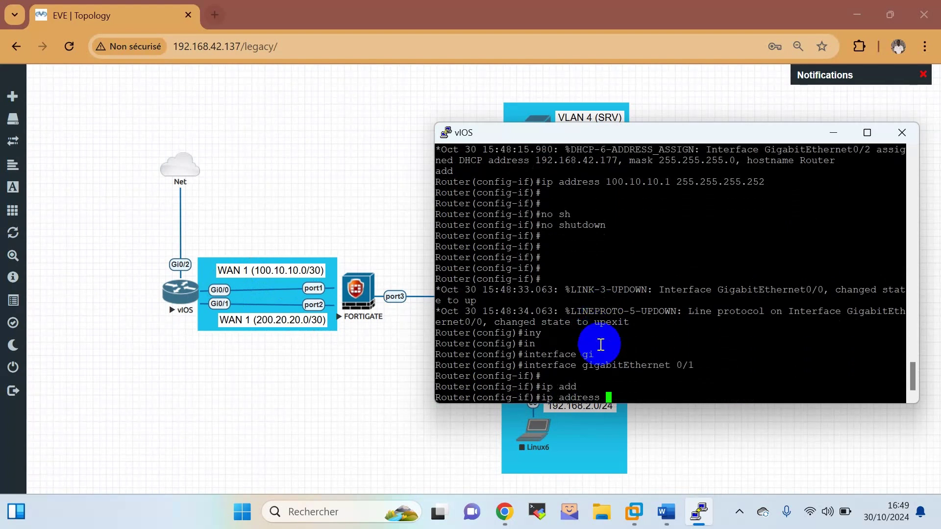
type("200/")
type("20.20")
type(".1 255.25")
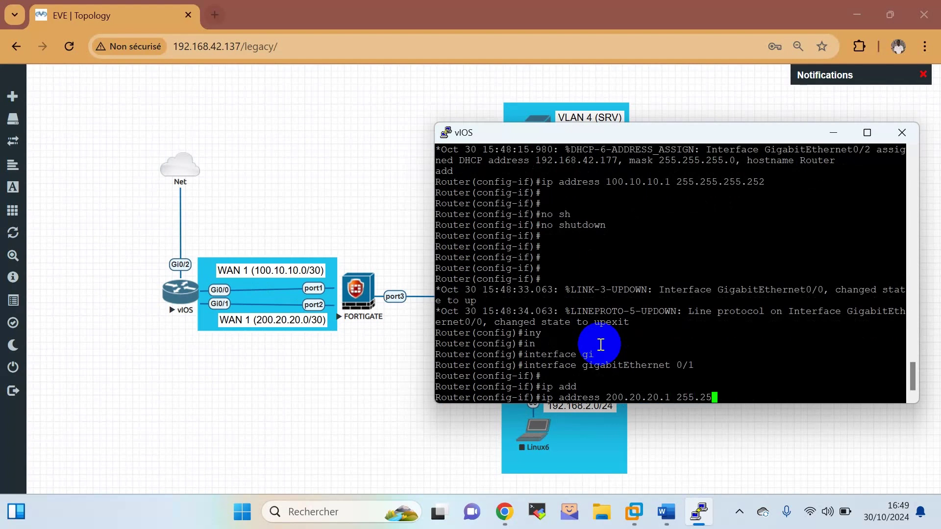
type("525")
type("52")
key("Return")
key("Return")
key("Return")
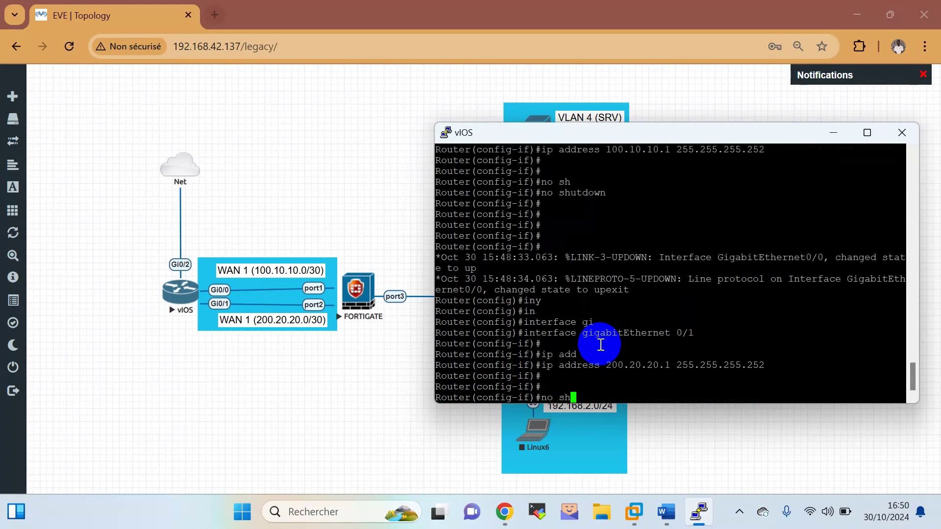
type("no sh")
key("Tab")
key("Return")
key("Return")
key("Return")
key("Return")
key("Return")
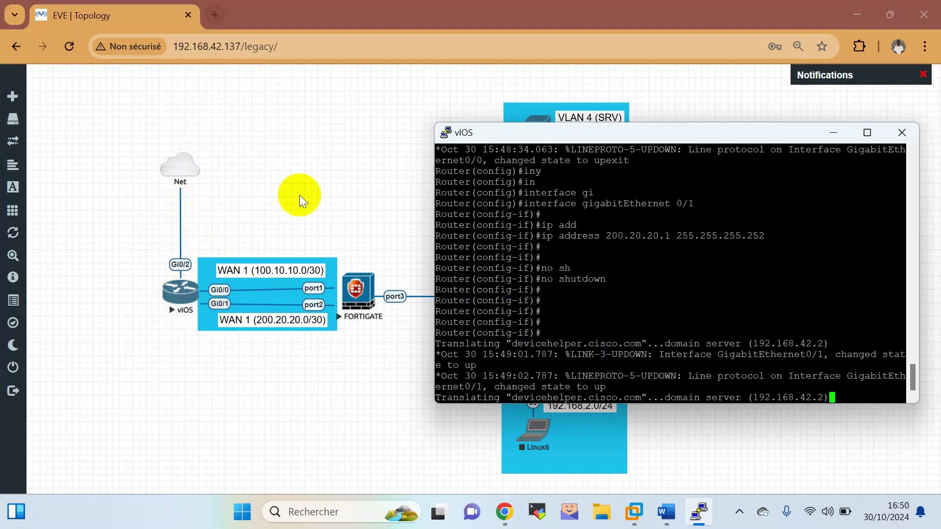
Inspect the switch and VLAN area of the topology, then return to the vIOS console.
left_click_drag(581, 136, 690, 375)
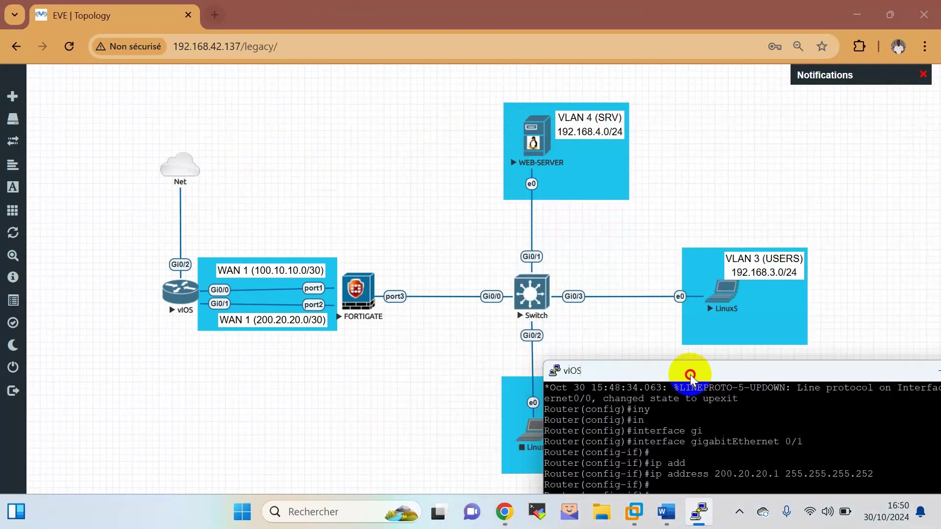
left_click_drag(369, 126, 805, 443)
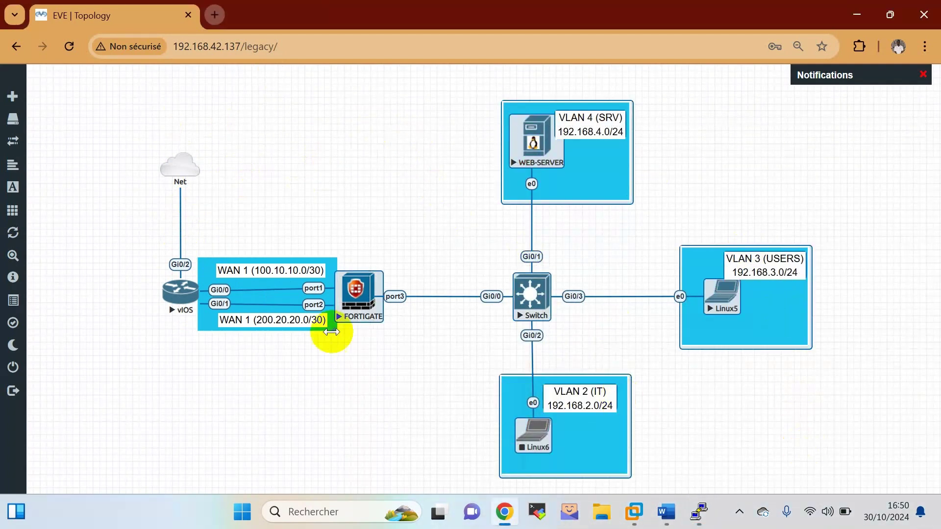
left_click(383, 253)
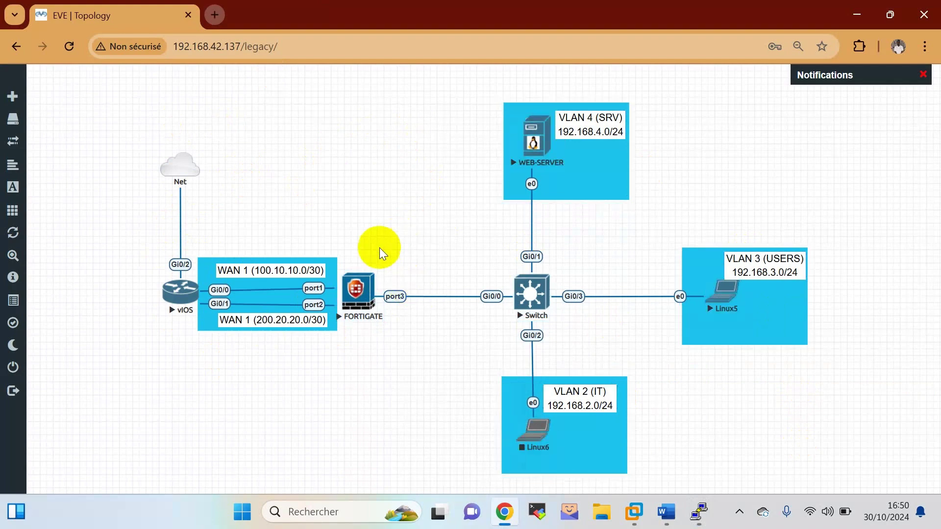
left_click(698, 512)
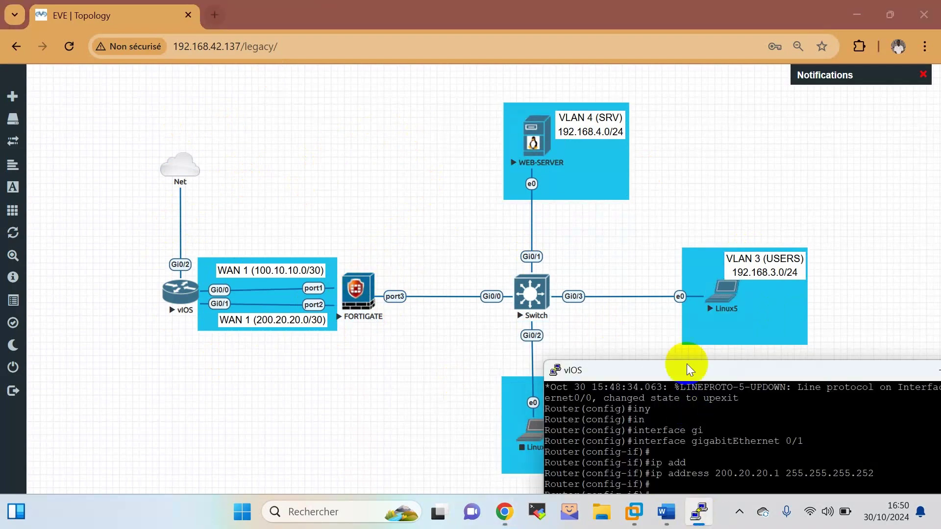
left_click_drag(690, 369, 517, 81)
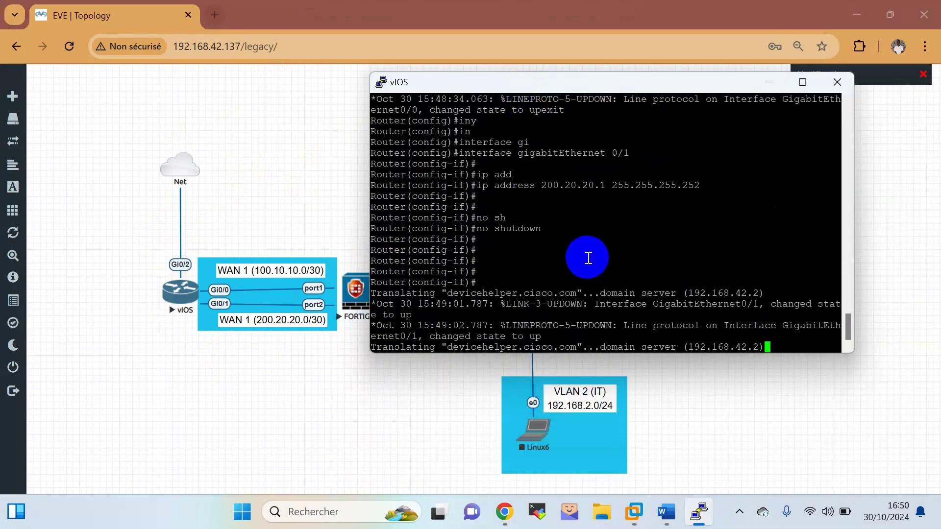
key("Return")
key("Return")
Leave configuration mode with end and save the running configuration with write.
type("end")
key("Return")
key("Return")
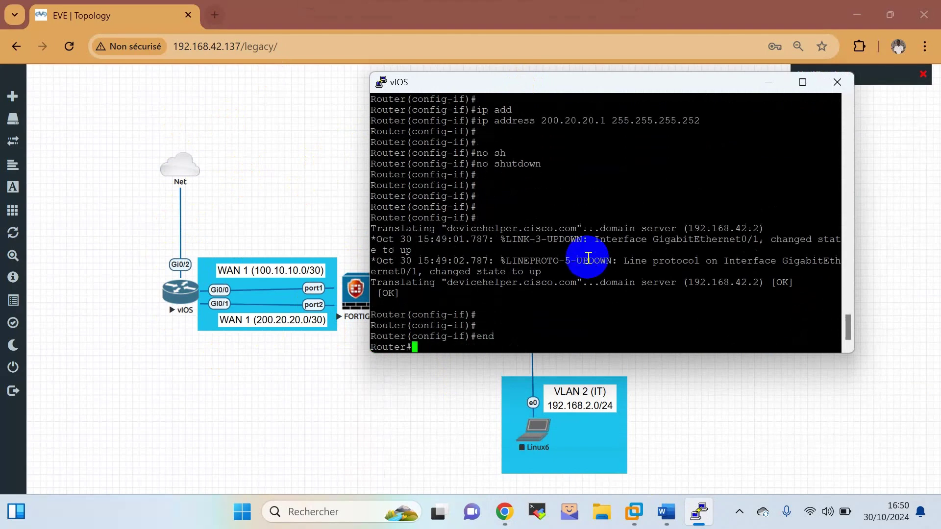
type("we")
key("BackSpace")
key("BackSpace")
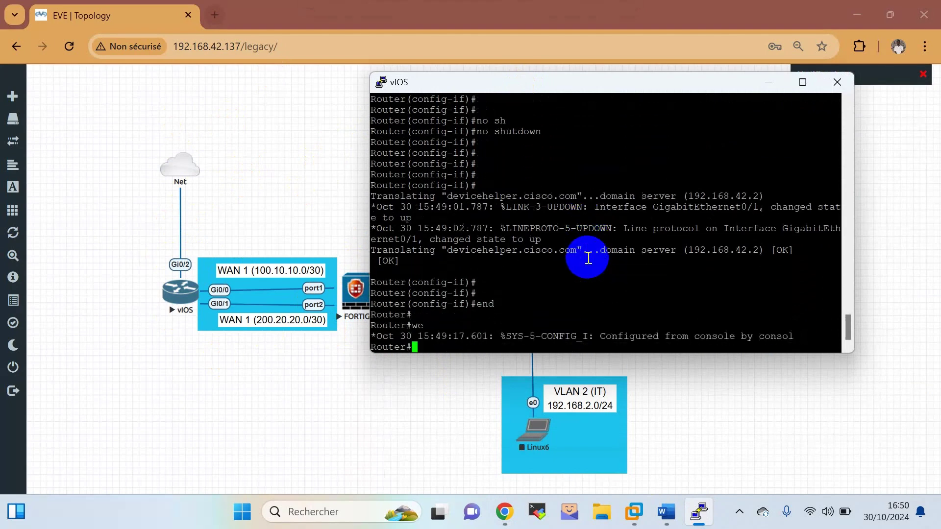
type("wr")
key("Tab")
key("Return")
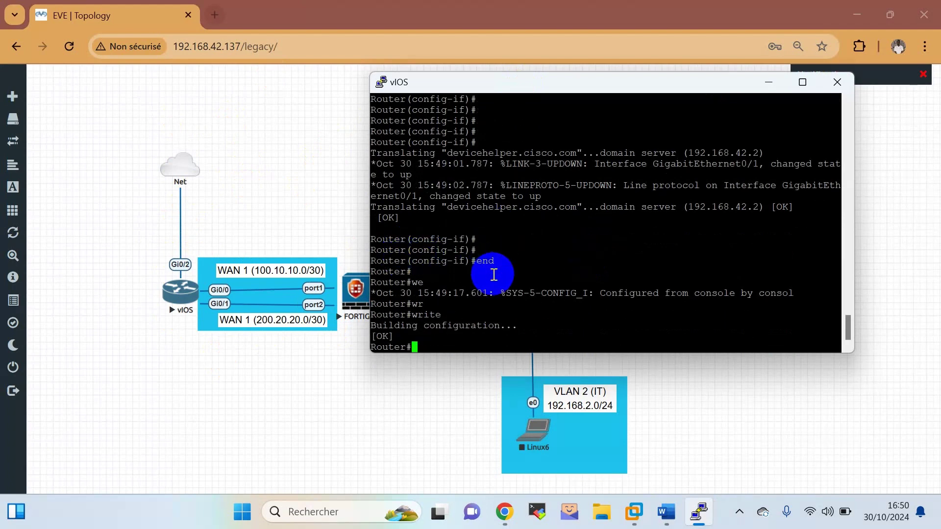
Run show ip interface brief and check the 100.10.10.1 and 200.20.20.1 entries.
type("sh")
key("Return")
type("sh")
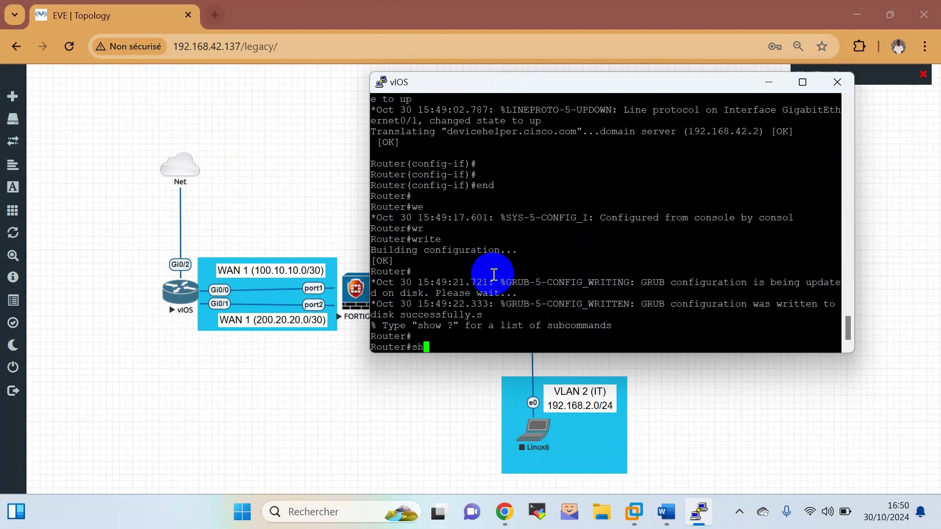
key("Tab")
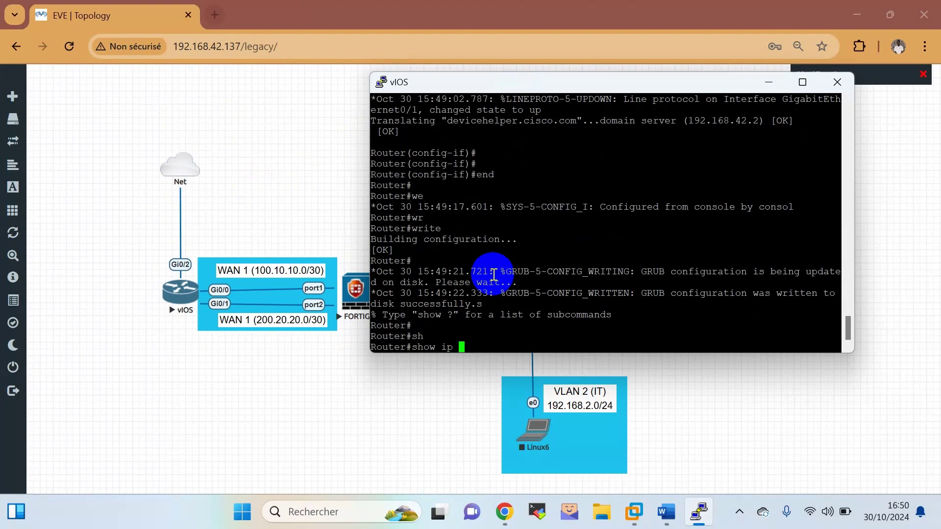
type("ip inte")
key("Tab")
type("br")
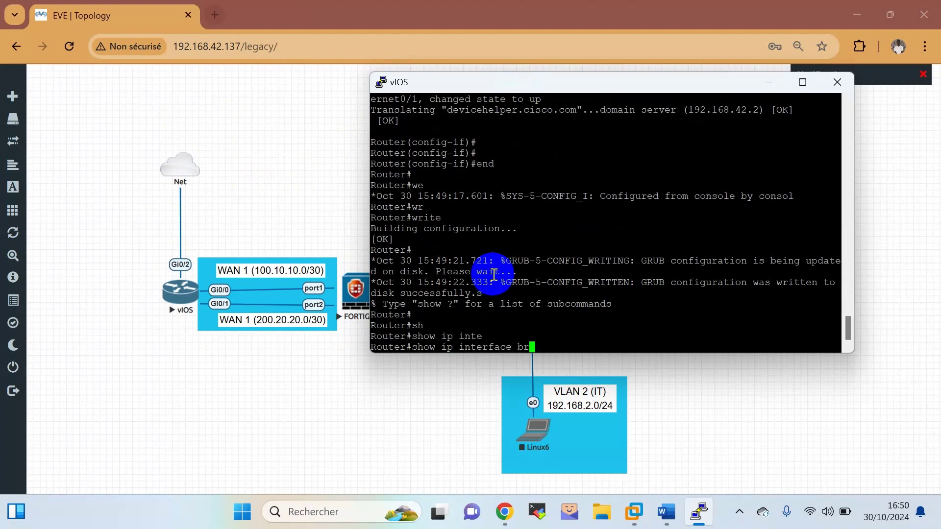
type("i")
key("Tab")
key("Return")
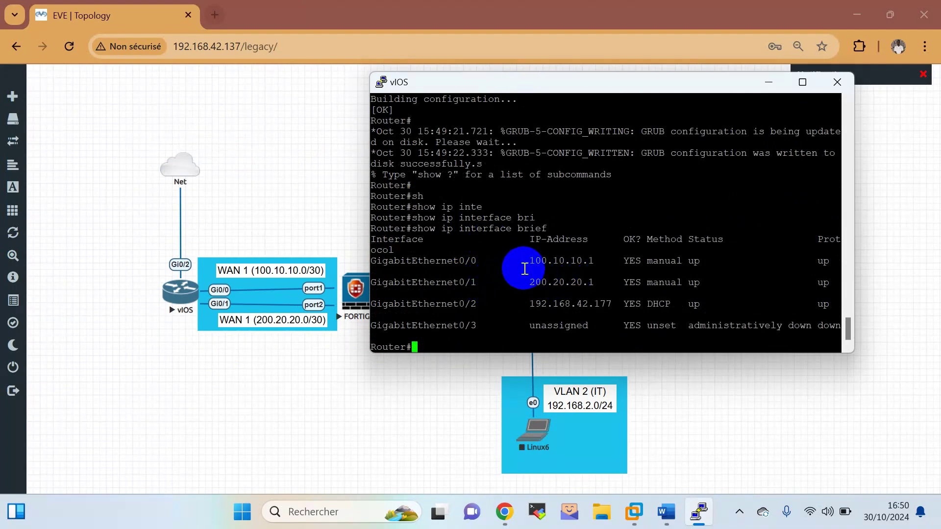
left_click_drag(594, 261, 490, 301)
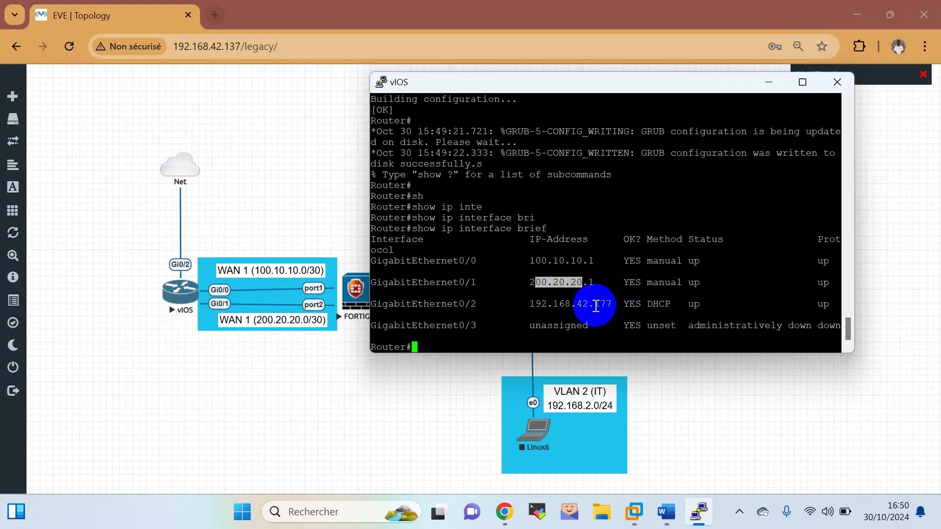
Close the vIOS console session and confirm.
left_click(800, 85)
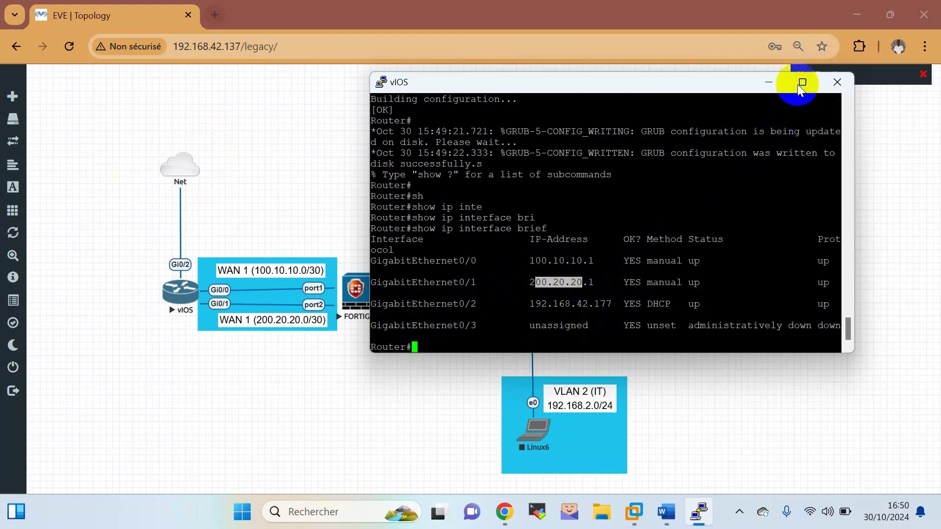
left_click(833, 82)
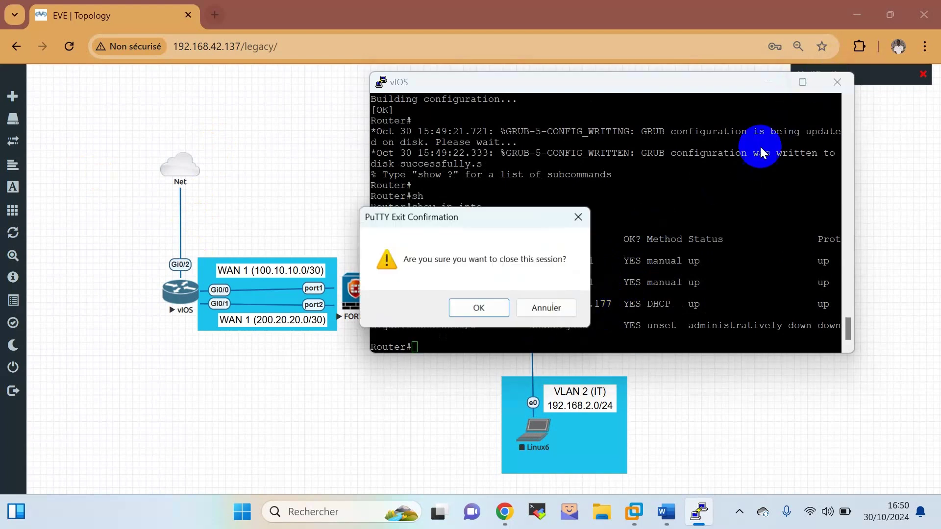
left_click(483, 311)
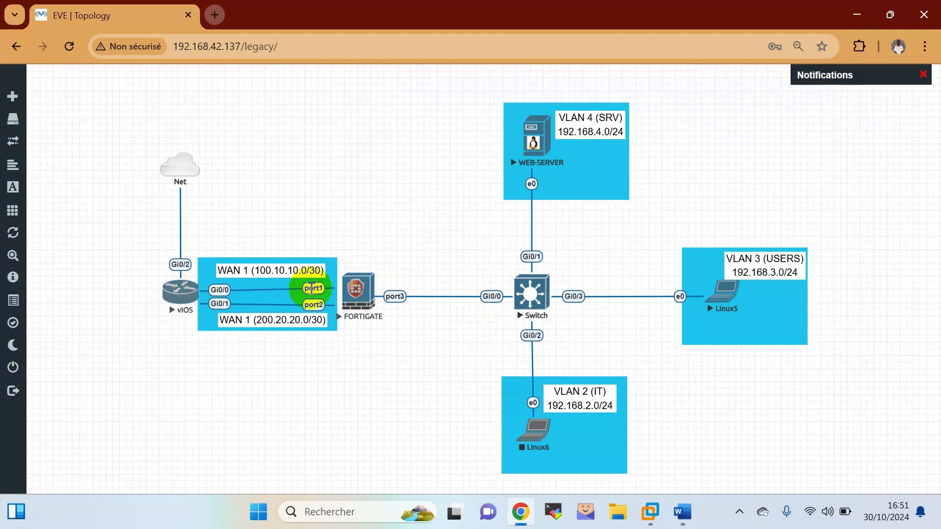
Open the FORTIGATE node's telnet console and wake it to its login prompt.
left_click(367, 289)
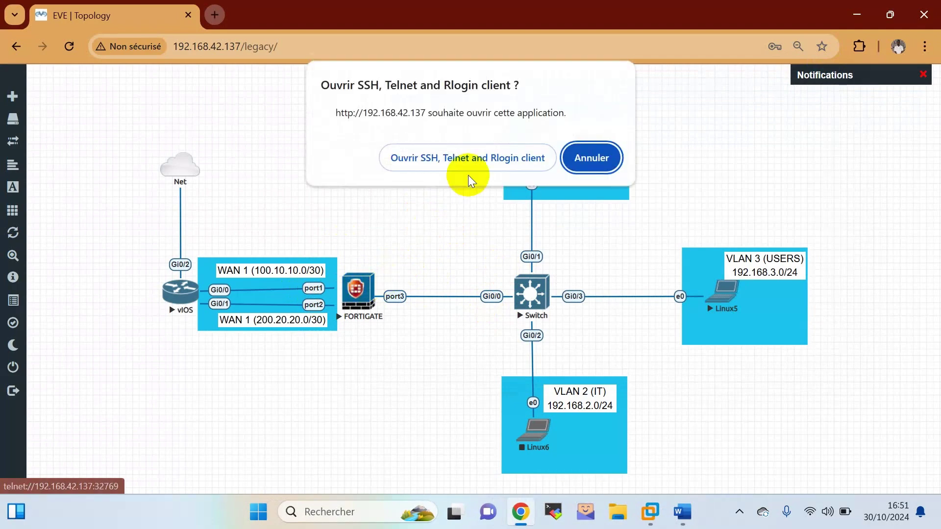
left_click(470, 160)
left_click_drag(313, 56, 786, 113)
left_click(734, 214)
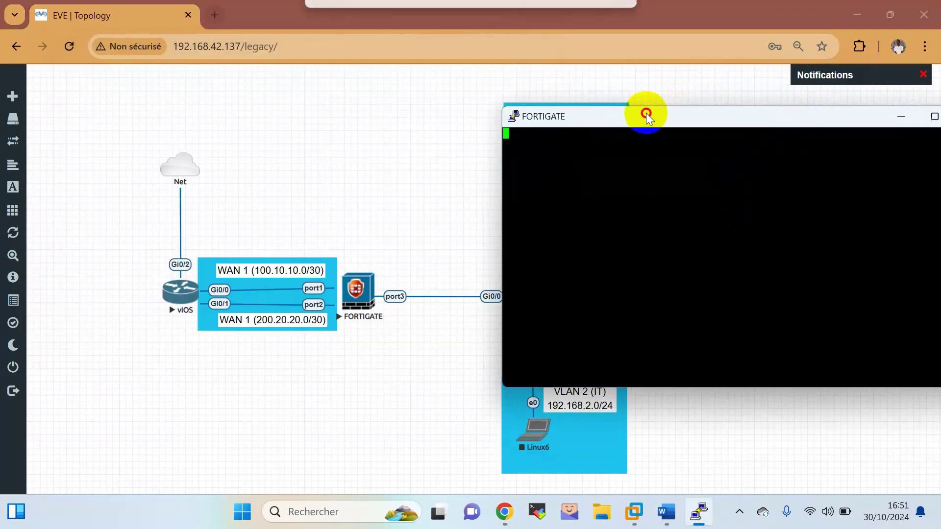
left_click_drag(647, 114, 577, 77)
left_click(651, 241)
key("Return")
key("Return")
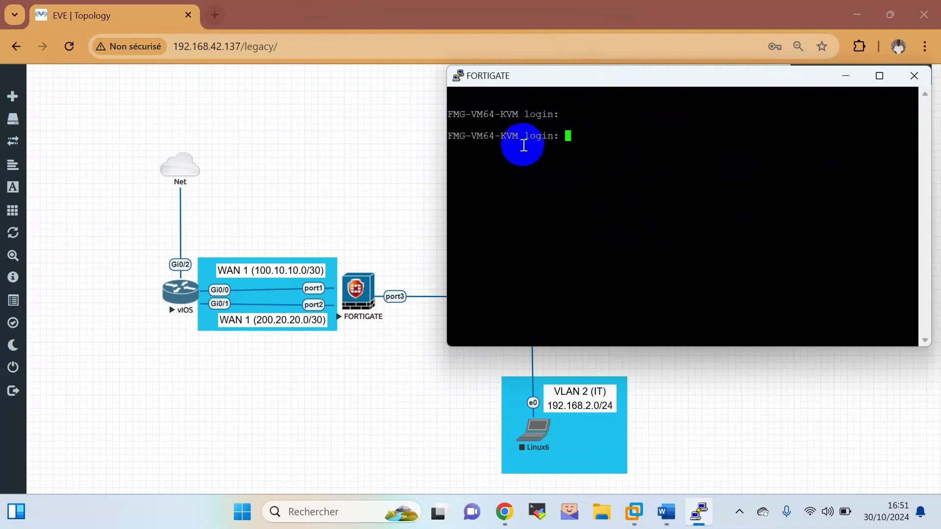
Note the FMG-VM64 login banner, then close the FORTIGATE console session.
left_click(494, 134)
left_click_drag(494, 134, 454, 136)
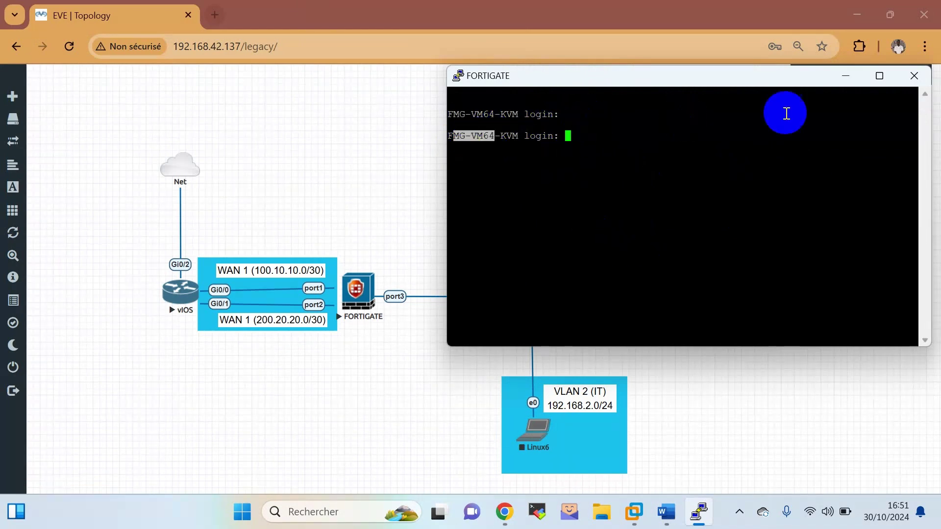
left_click(920, 75)
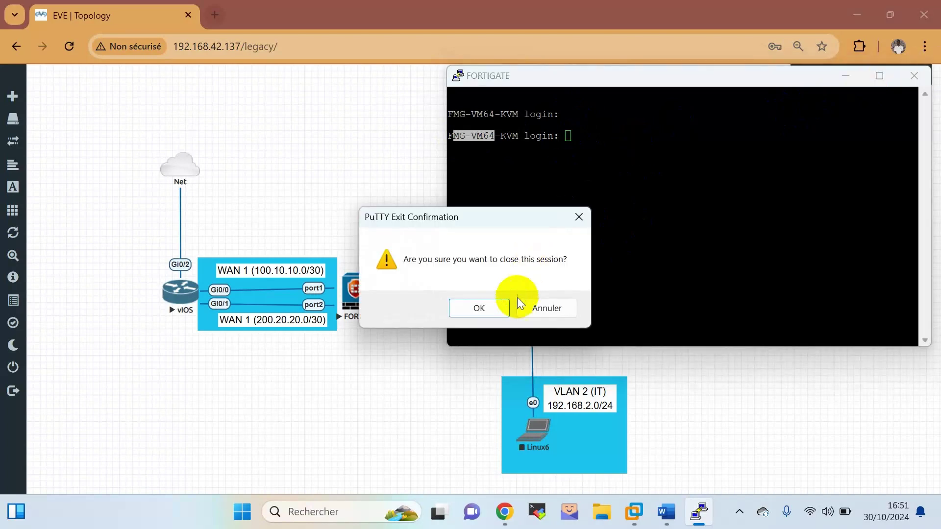
left_click(496, 306)
left_click(739, 511)
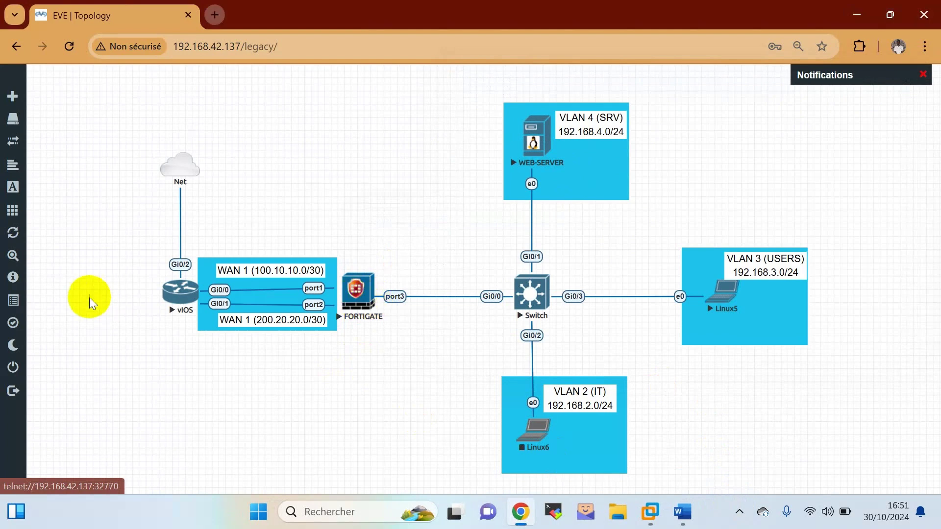
Stop the vIOS, Switch and FORTIGATE nodes from their right-click menus.
right_click(178, 298)
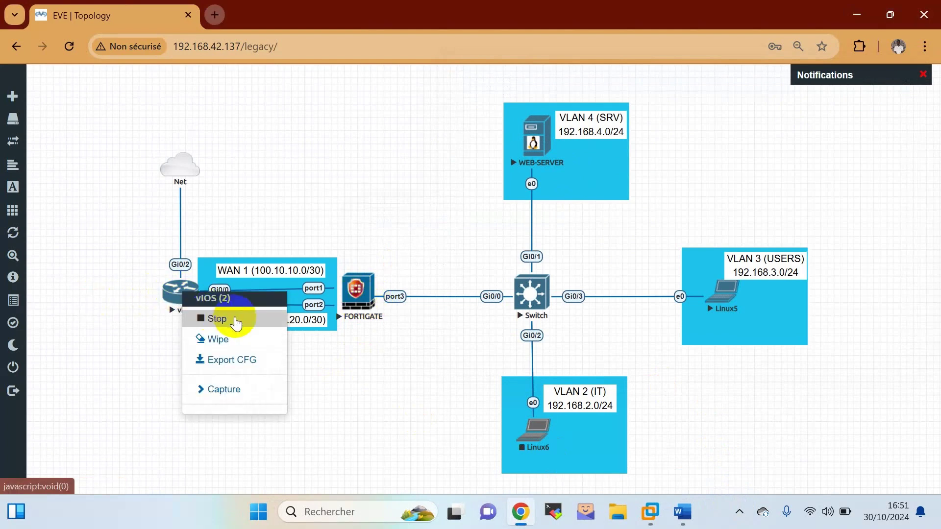
left_click(236, 323)
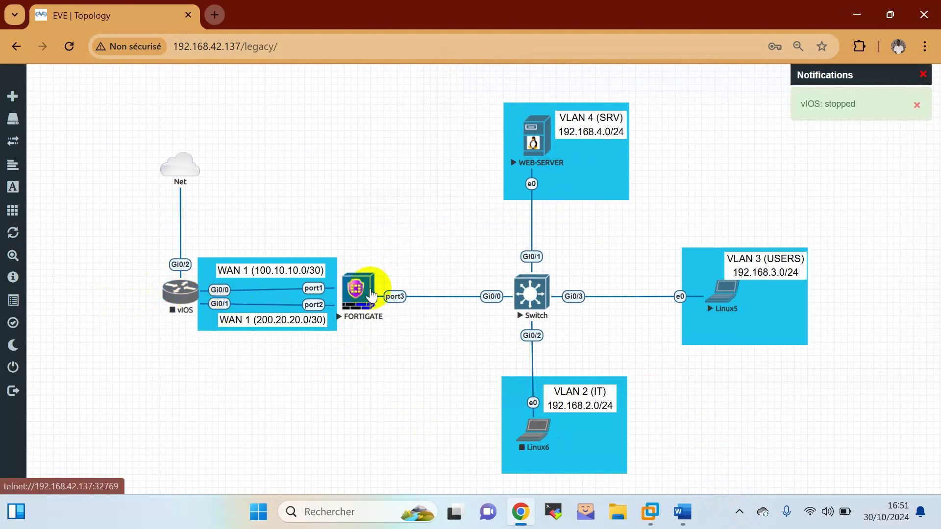
right_click(533, 296)
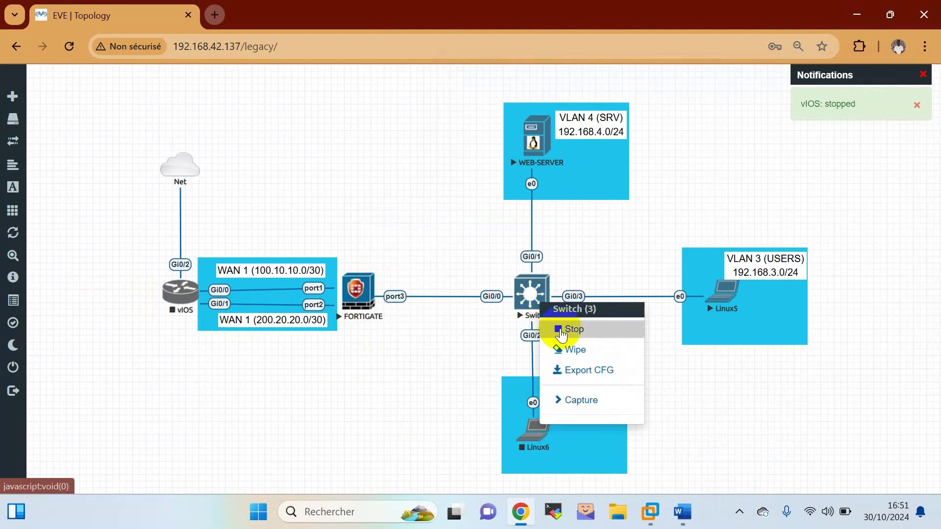
left_click(562, 333)
right_click(357, 291)
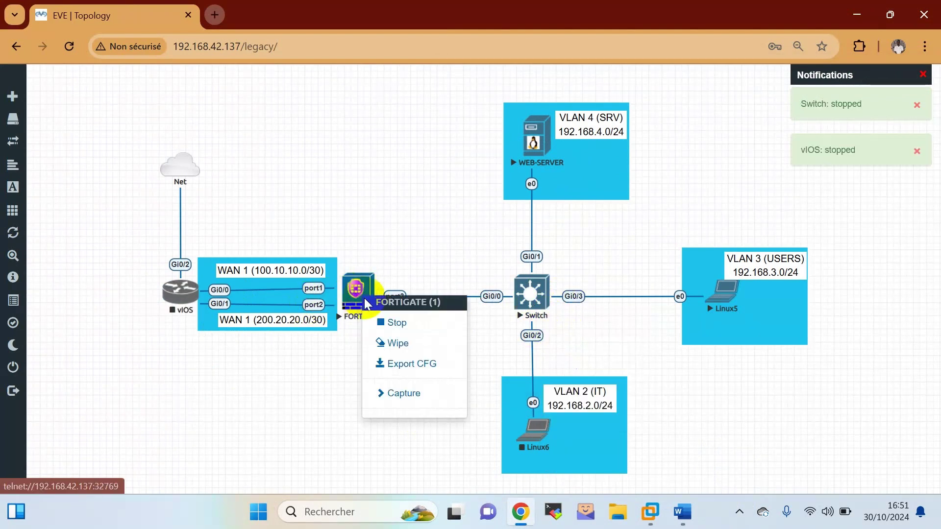
left_click(404, 328)
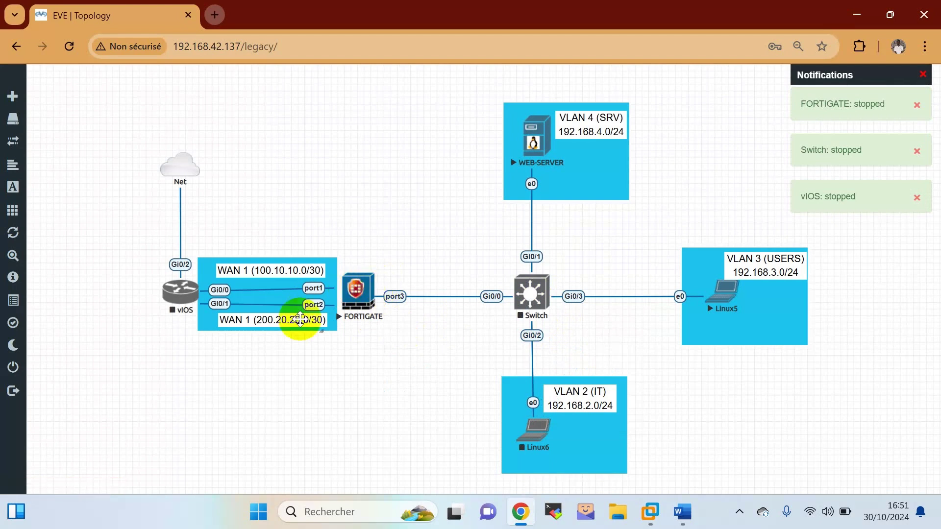
Reopen the FORTIGATE node's actions, then bring its console to the front.
right_click(363, 289)
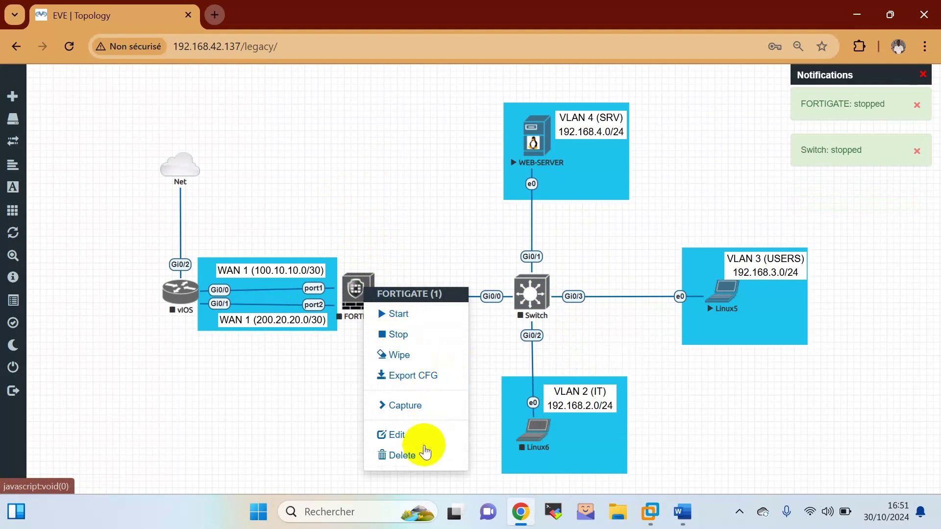
left_click(747, 483)
left_click(739, 512)
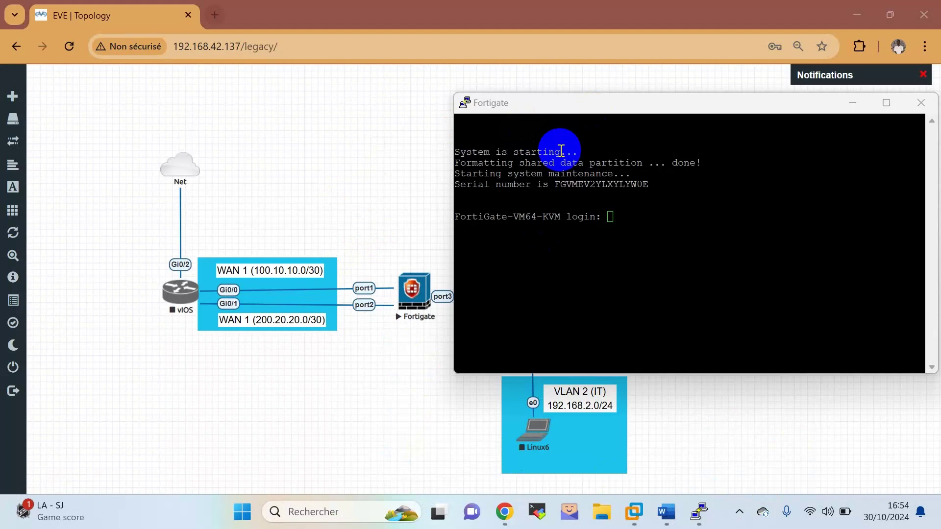
Log in as admin with the empty password, then enter and confirm a new password.
left_click(656, 192)
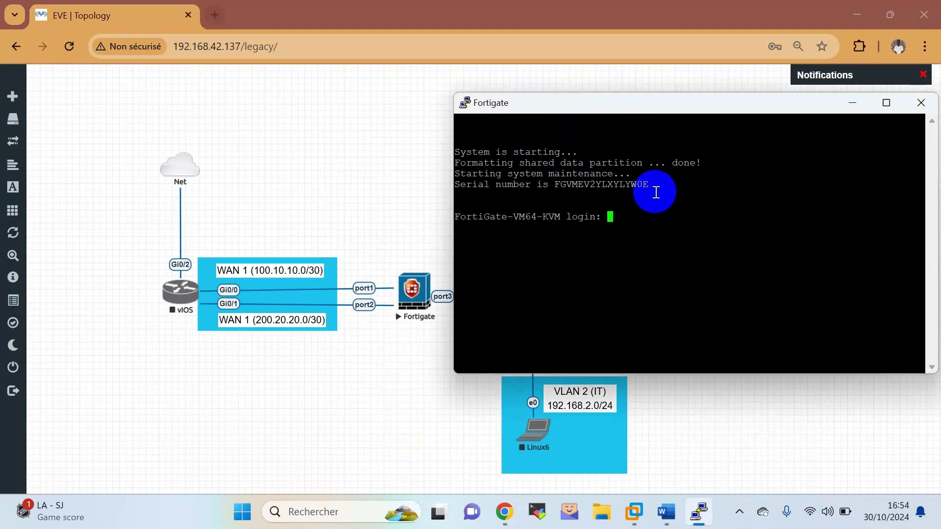
type("admin")
key("Return")
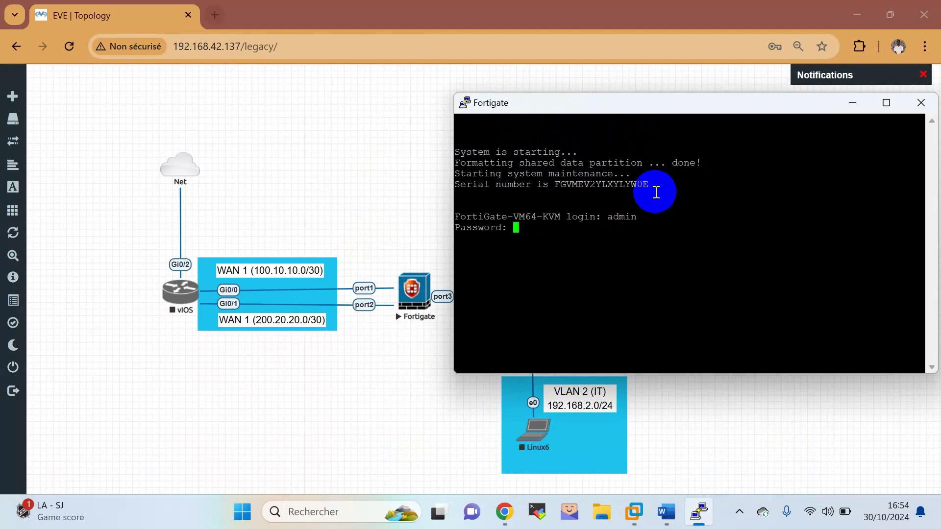
key("Return")
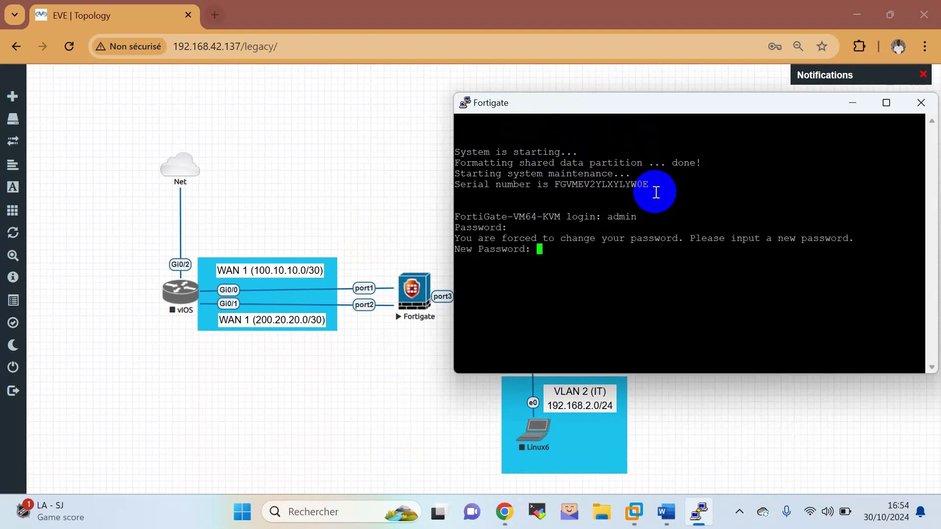
key("Return")
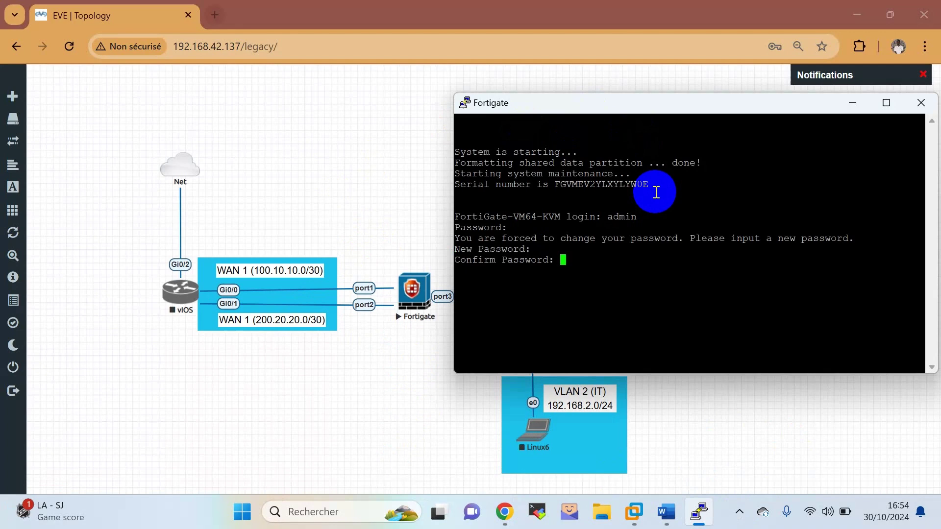
key("Return")
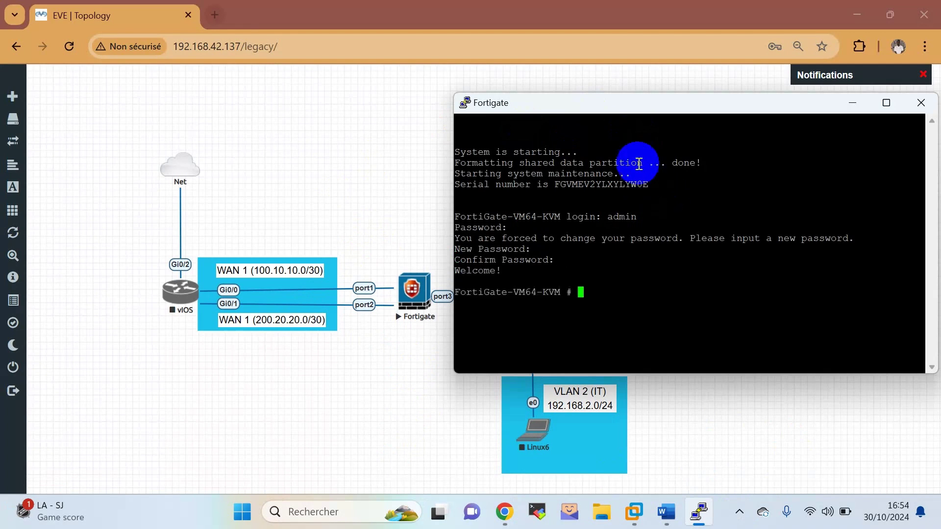
left_click_drag(615, 107, 666, 102)
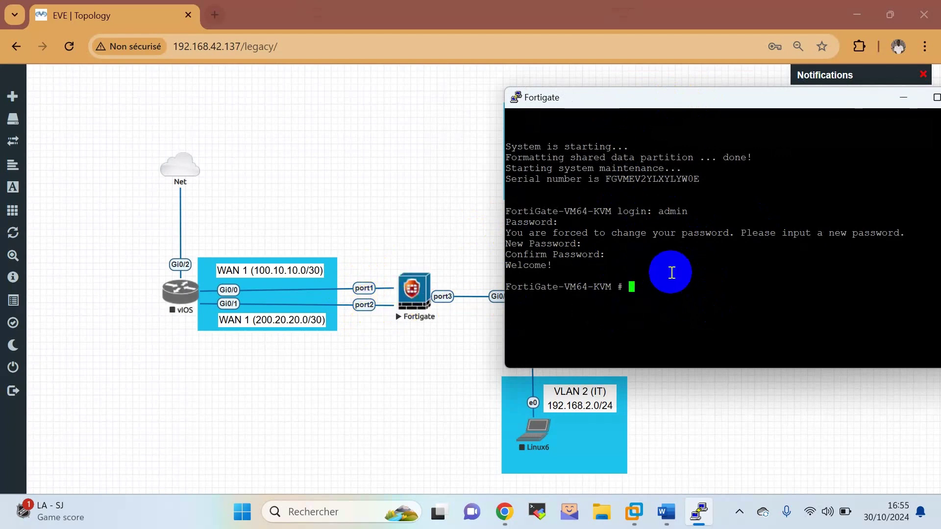
Under config system interface, edit port1 and set its mode to static.
type("config sys")
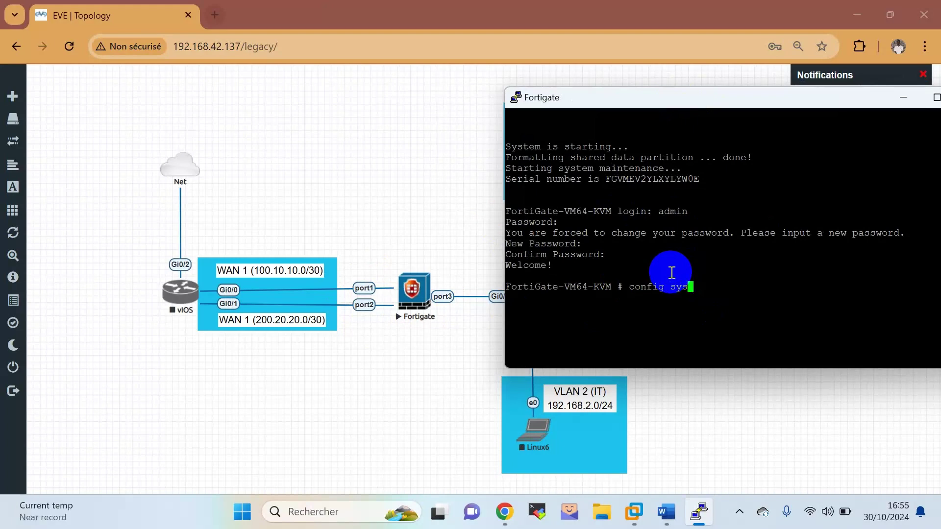
type("tem interface")
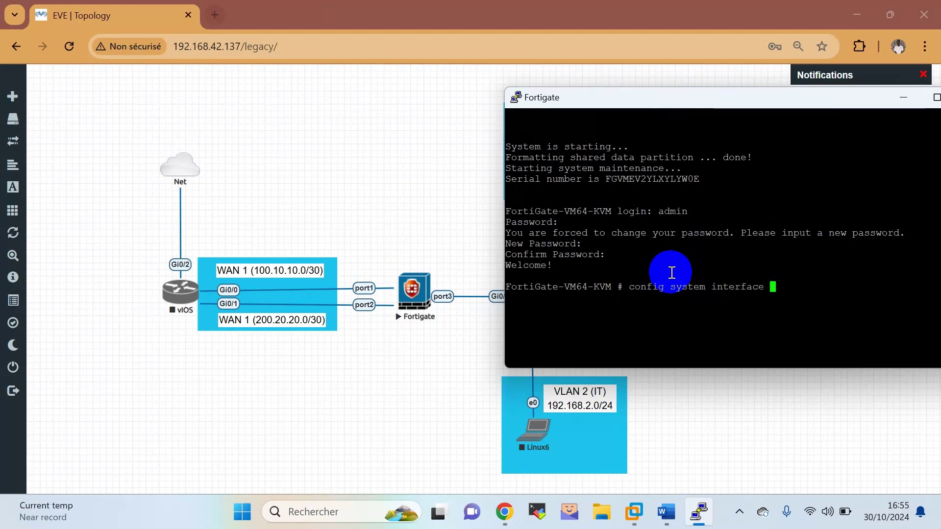
key("Return")
type("edit ")
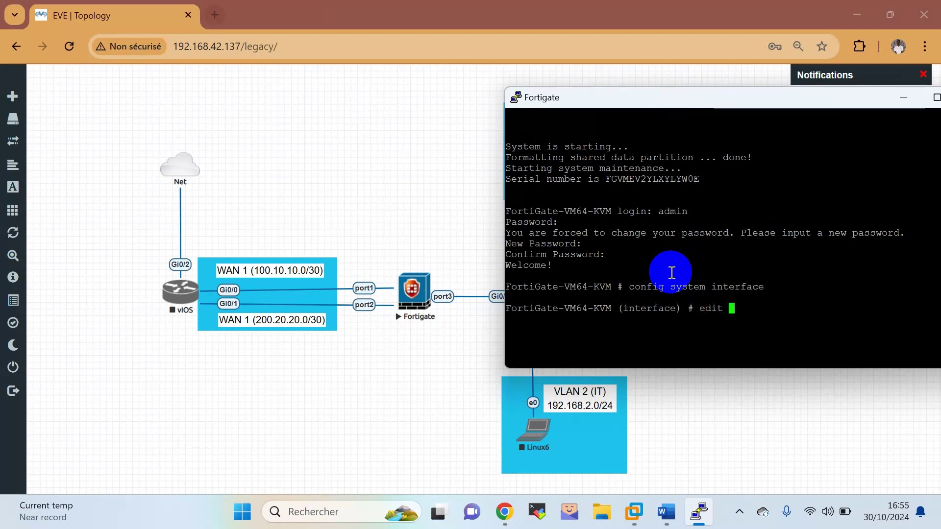
type("port1")
key("Return")
type("set")
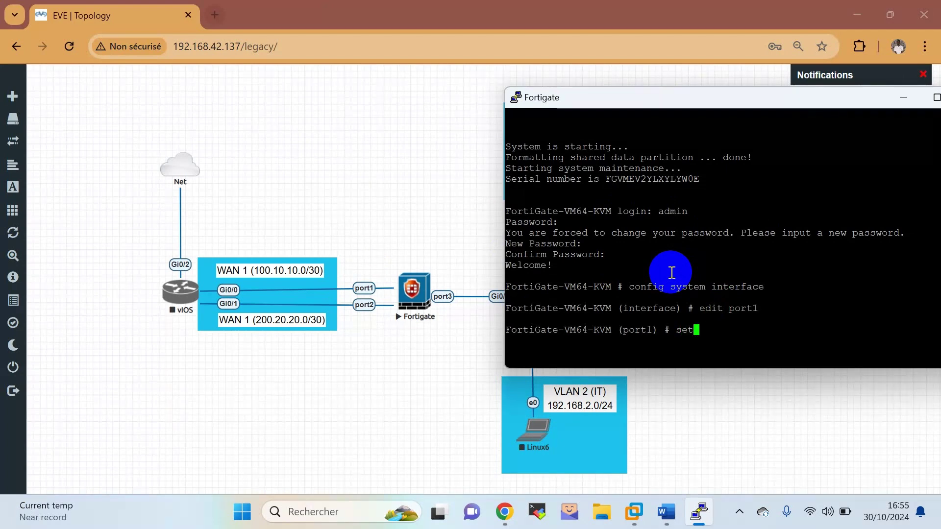
type(" mode static")
key("Return")
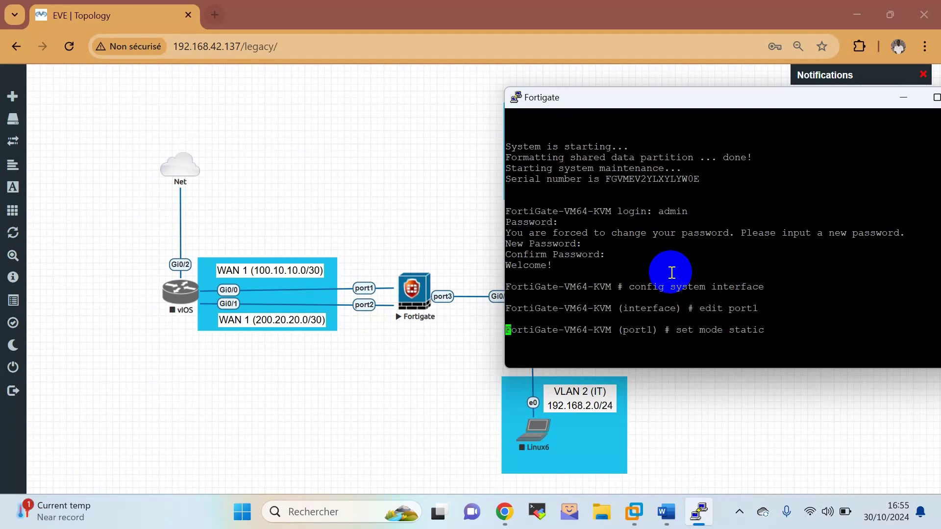
Set port1 to 100.10.10.2 255.255.255.252, allow ping access, and end.
type("set i")
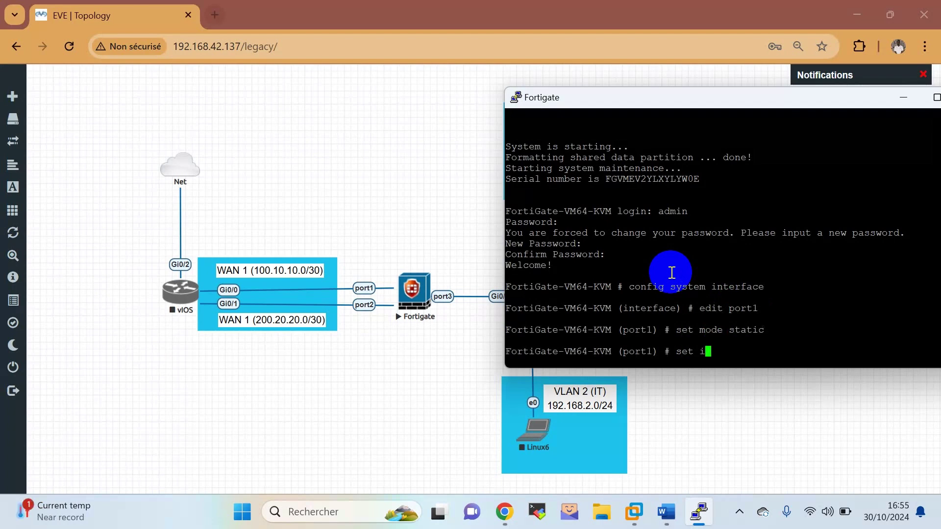
type("p 100.10.10.2 255.255.")
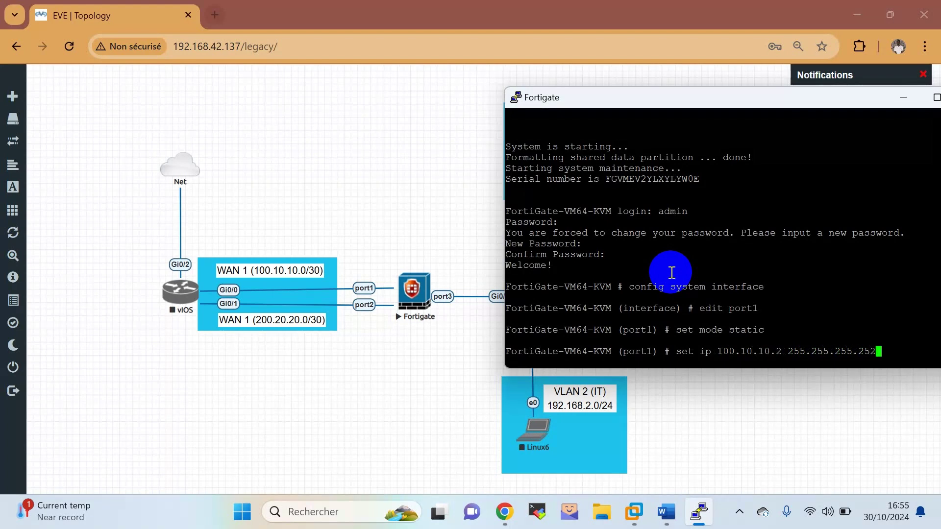
type("255.252")
key("Return")
key("Return")
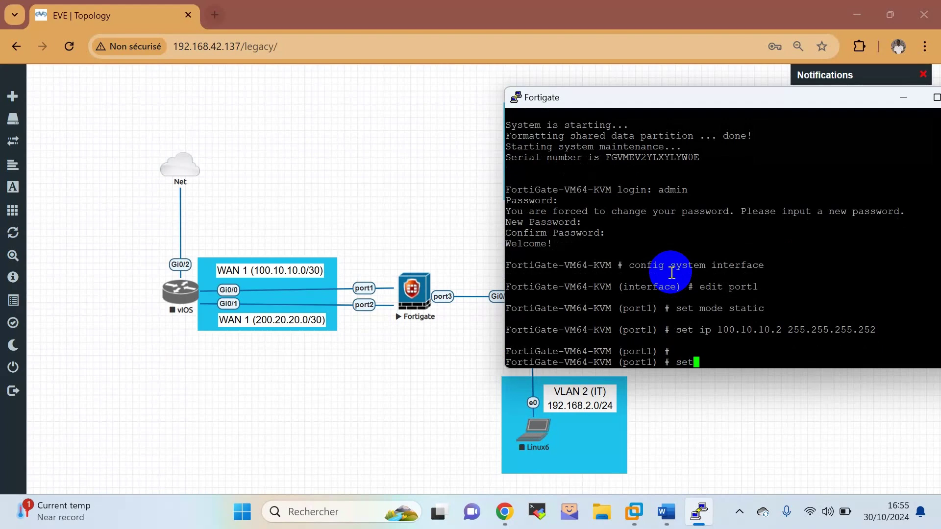
type("set allowaccess")
type("ng")
key("Return")
key("Return")
key("Return")
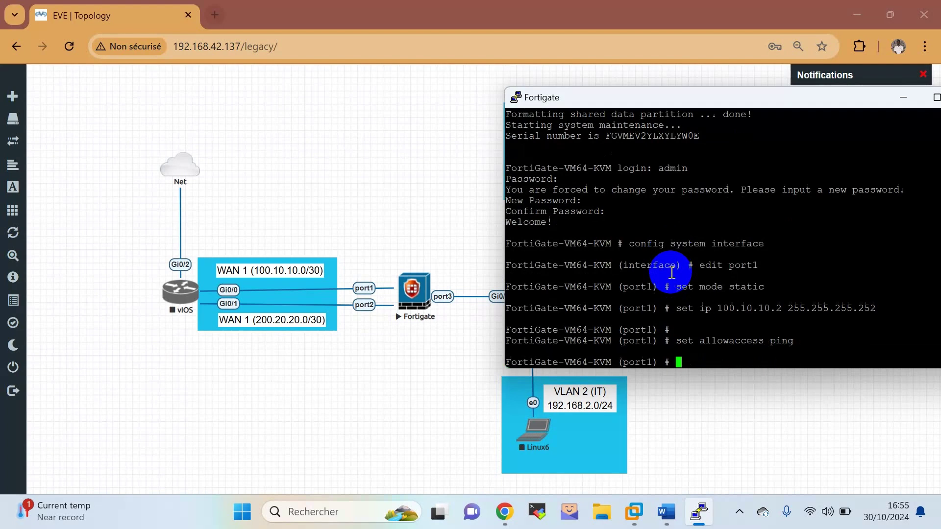
type("end")
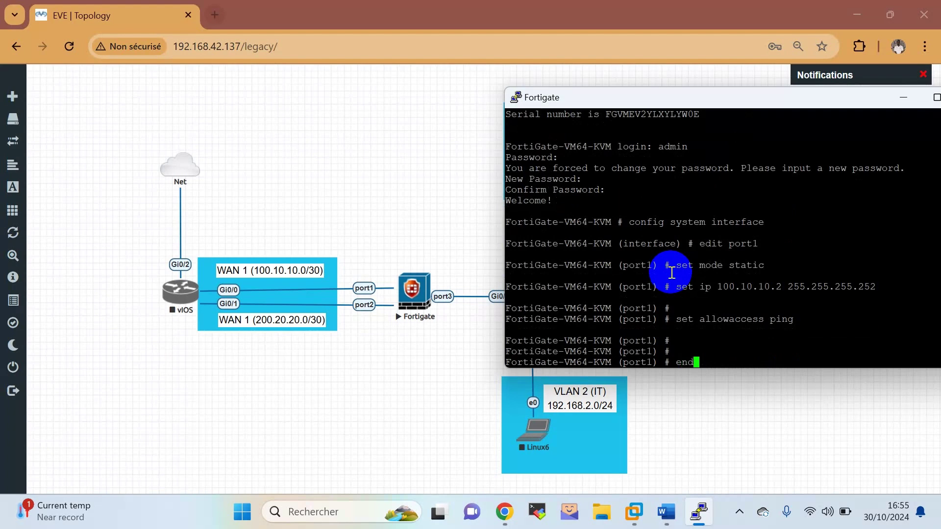
key("Return")
Enter the FortiGate interface configuration and select port2 for editing.
type("edi")
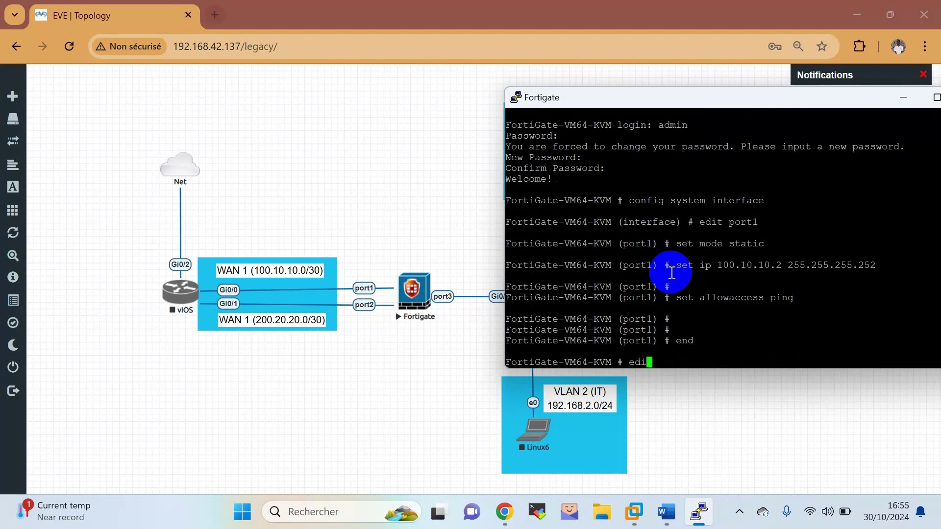
key("BackSpace")
key("BackSpace")
type("config system interface")
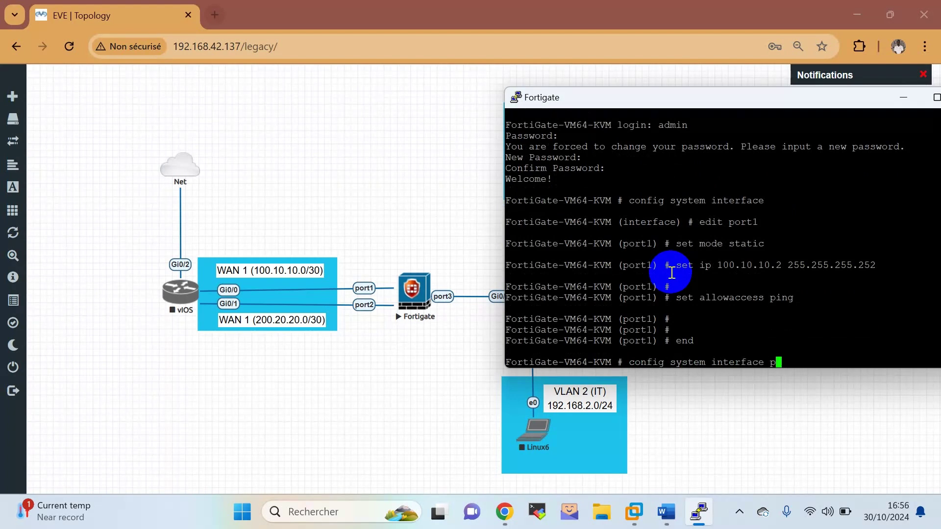
key("Return")
type("e")
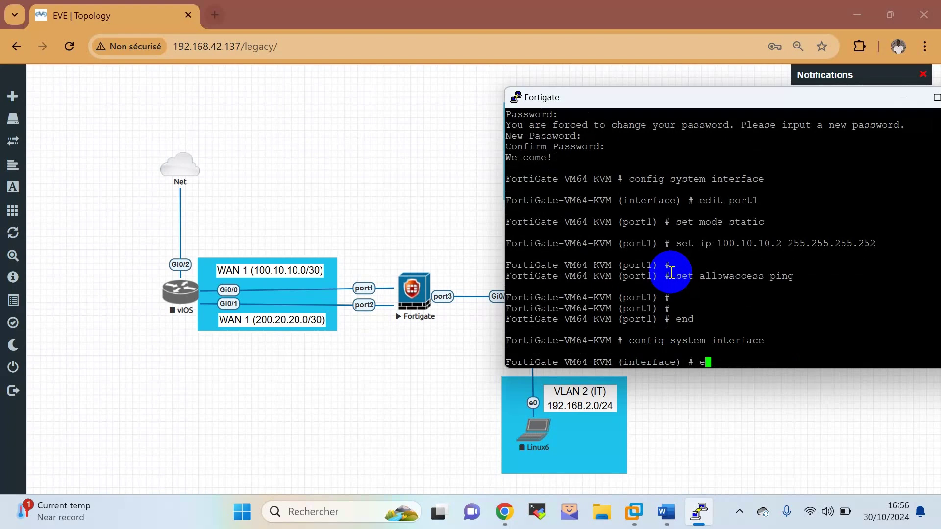
type("dit")
type("^po")
key("BackSpace")
key("BackSpace")
key("BackSpace")
type("port1")
key("Return")
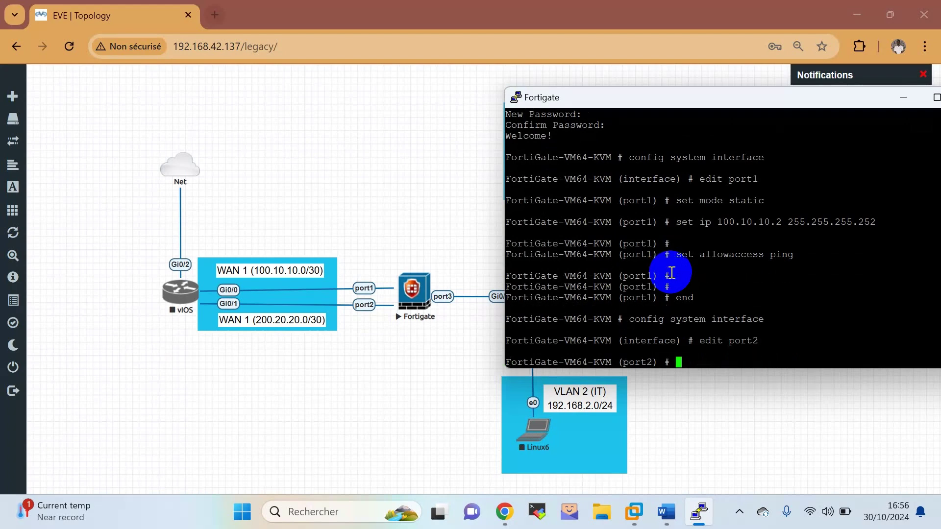
Set port2 to static mode with IP 200.20.20.2 255.255.255.252 and end the configuration.
type("set m")
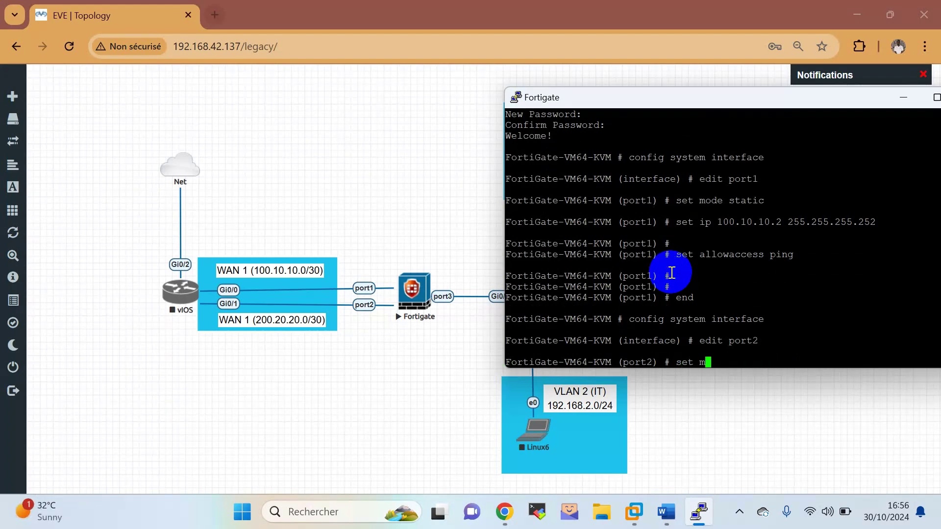
type("ode static")
key("Return")
key("Return")
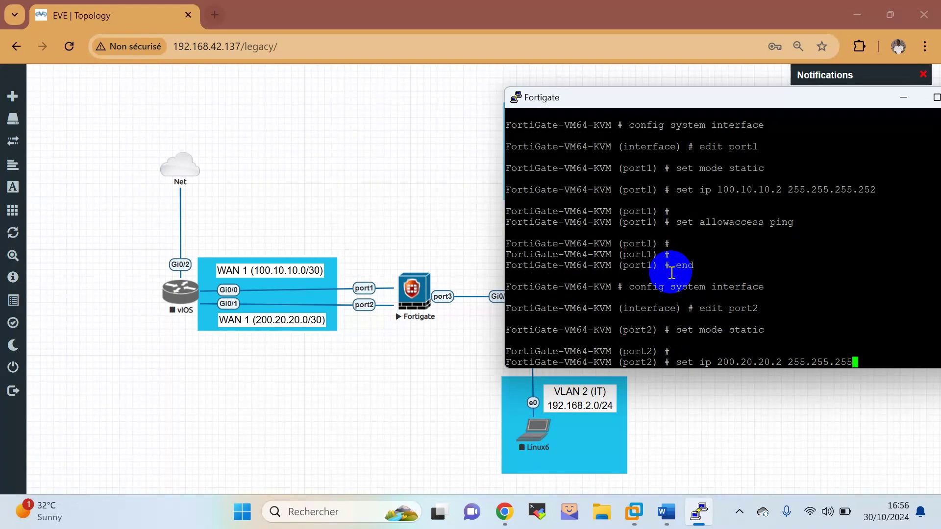
key("Return")
key("Return")
key("Return")
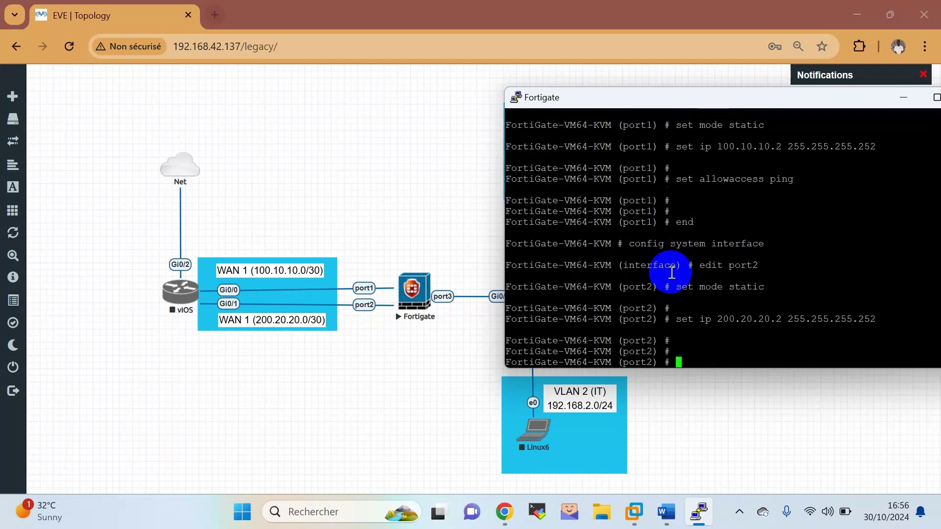
key("Return")
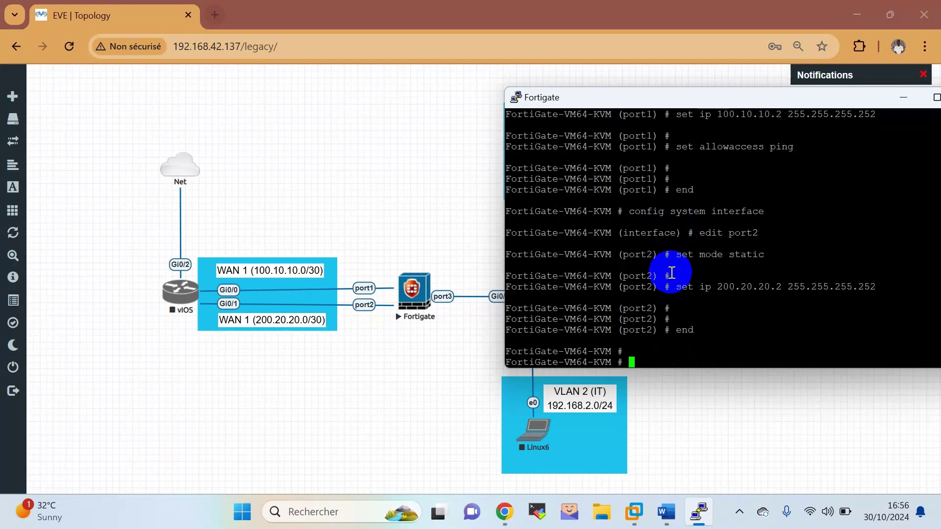
left_click(443, 296)
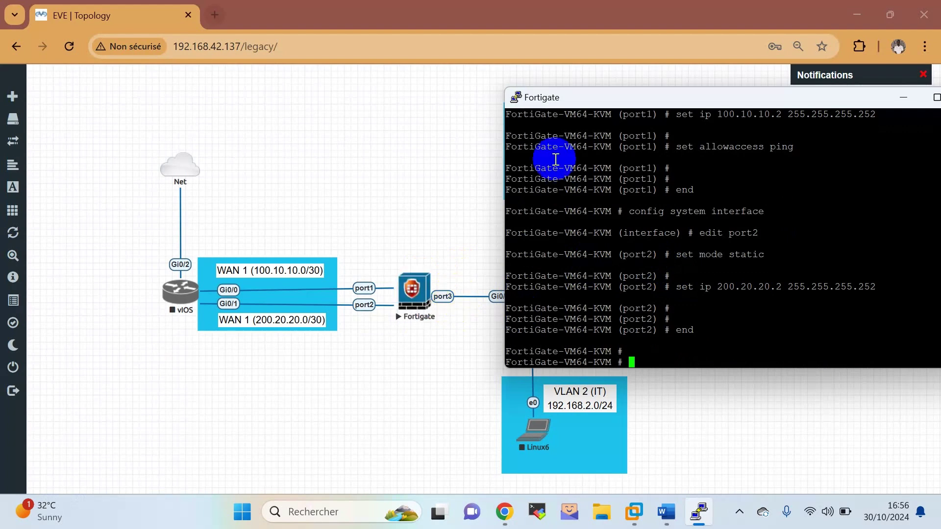
Configure port3 as static 192.168.1.1/24 with http, ping and ssh access allowed.
left_click_drag(563, 101, 625, 179)
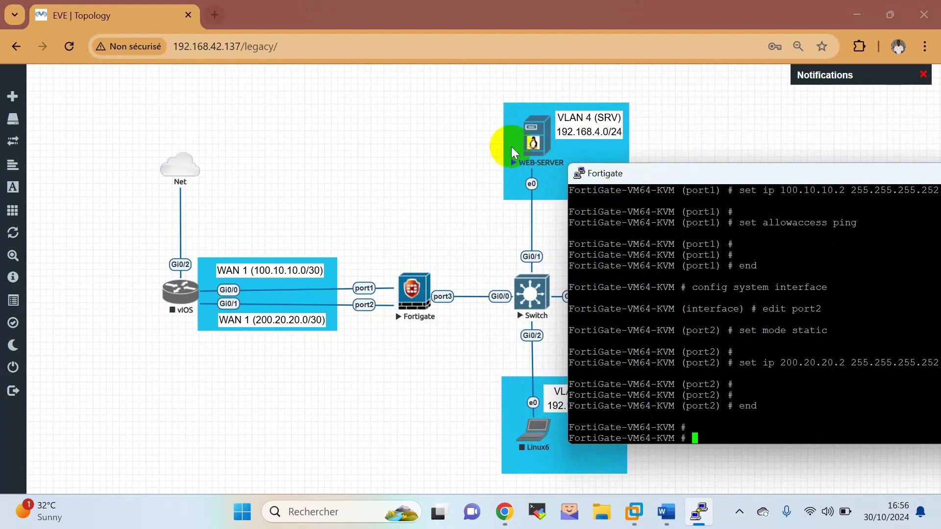
left_click(617, 182)
left_click_drag(617, 182, 606, 171)
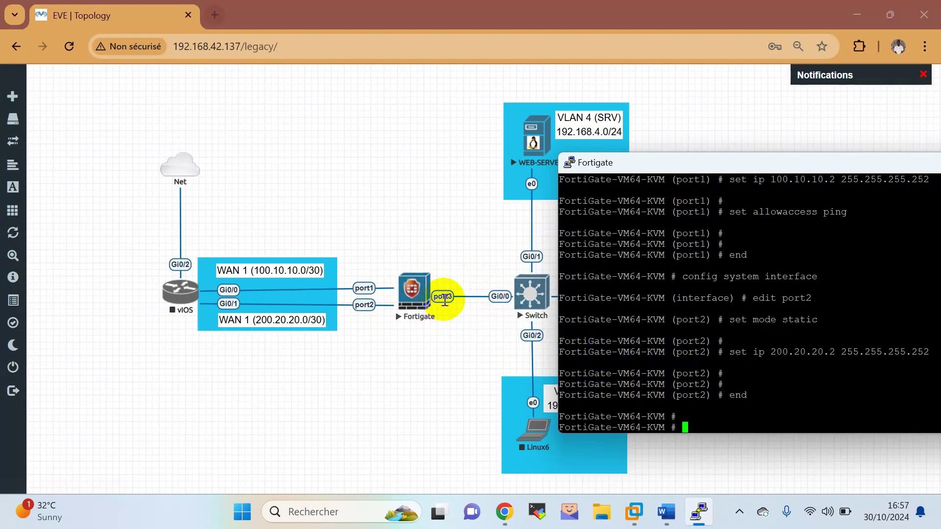
left_click(656, 316)
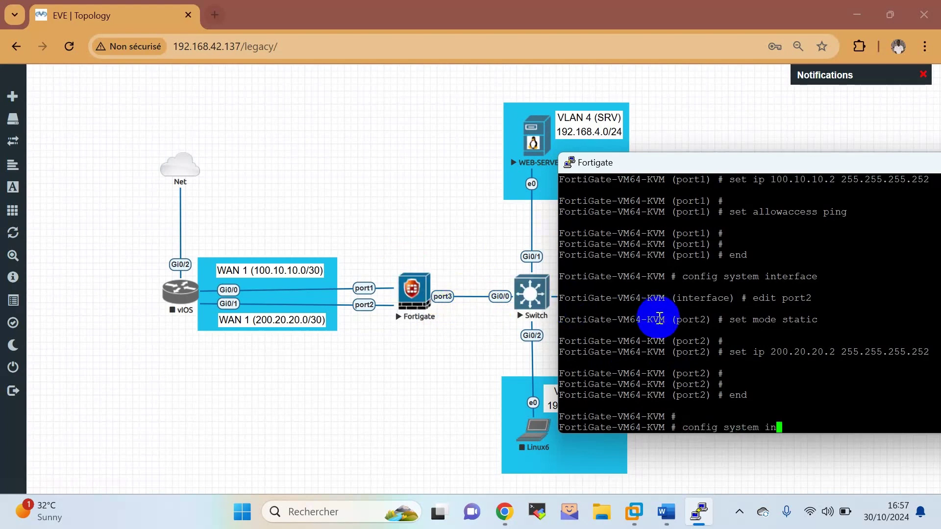
key("Return")
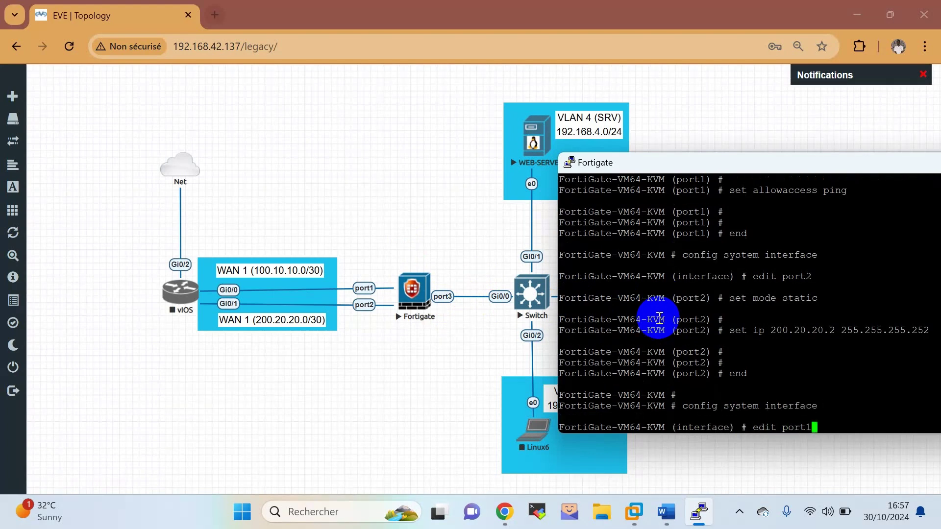
key("Return")
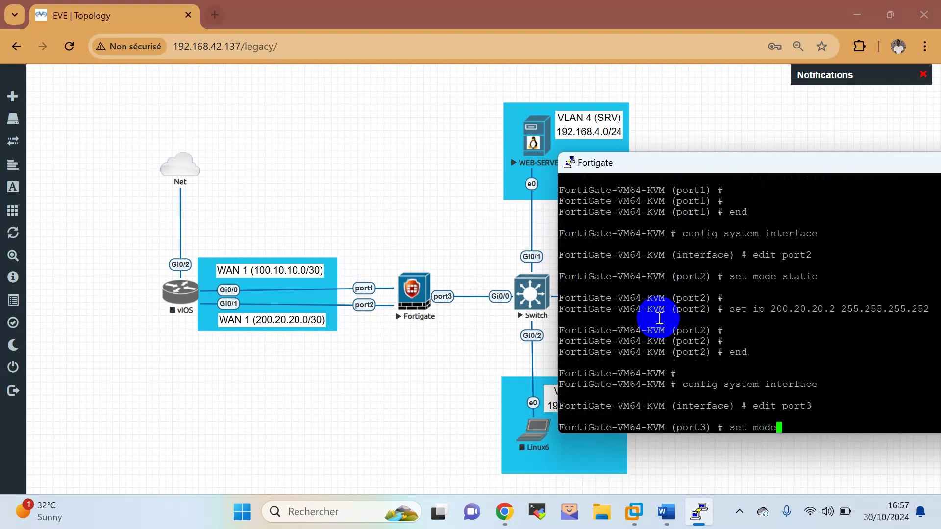
key("Return")
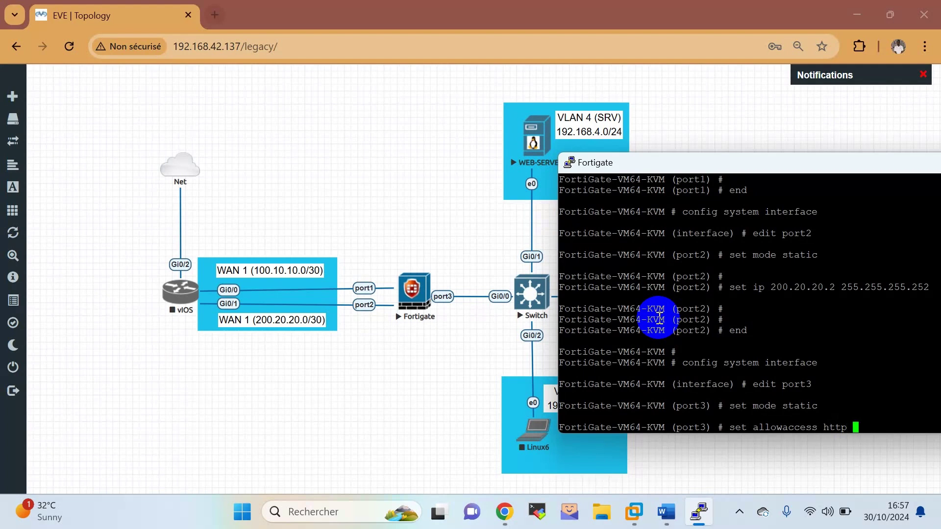
key("Return")
key("Return")
key("Return")
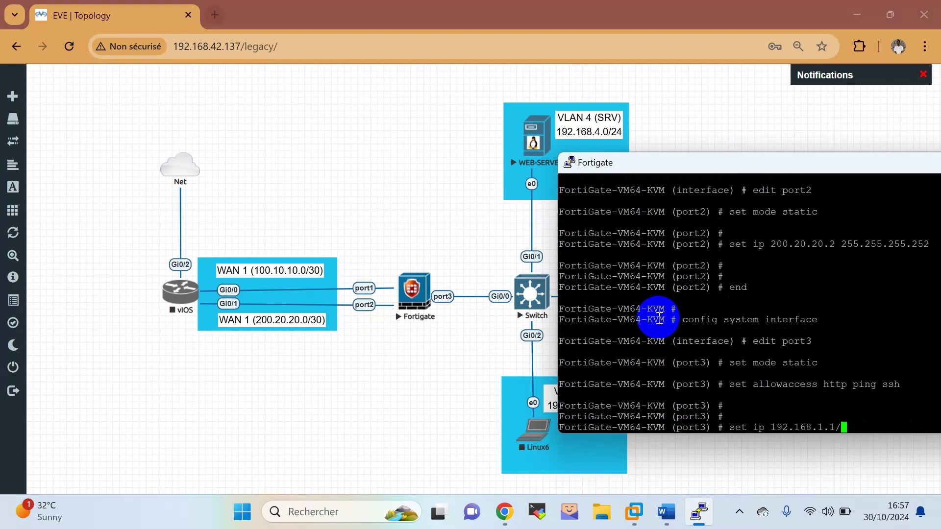
key("Return")
key("Return")
key("Return")
key("Return")
type("e")
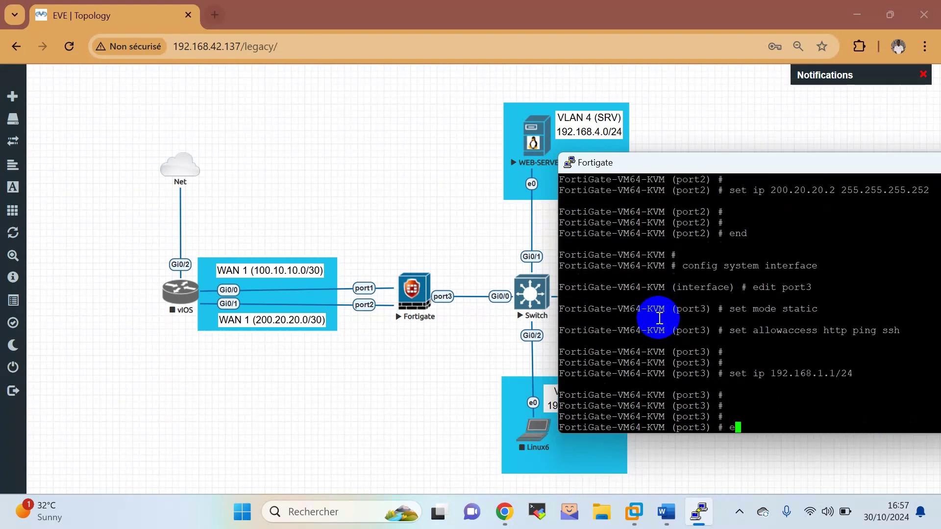
type("nd")
key("Return")
key("Return")
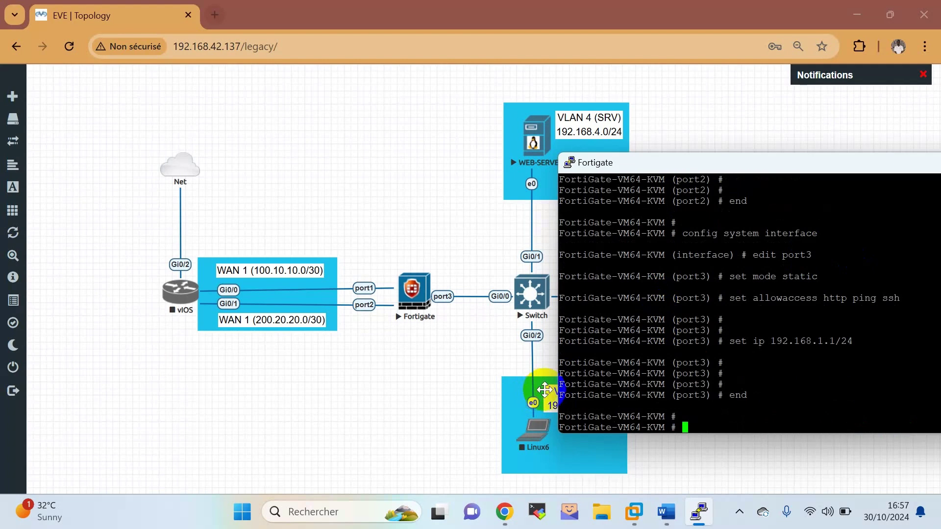
double_click(800, 166)
Close and confirm the FortiGate PuTTY session, then start the Linux6 node from its context menu.
left_click(871, 144)
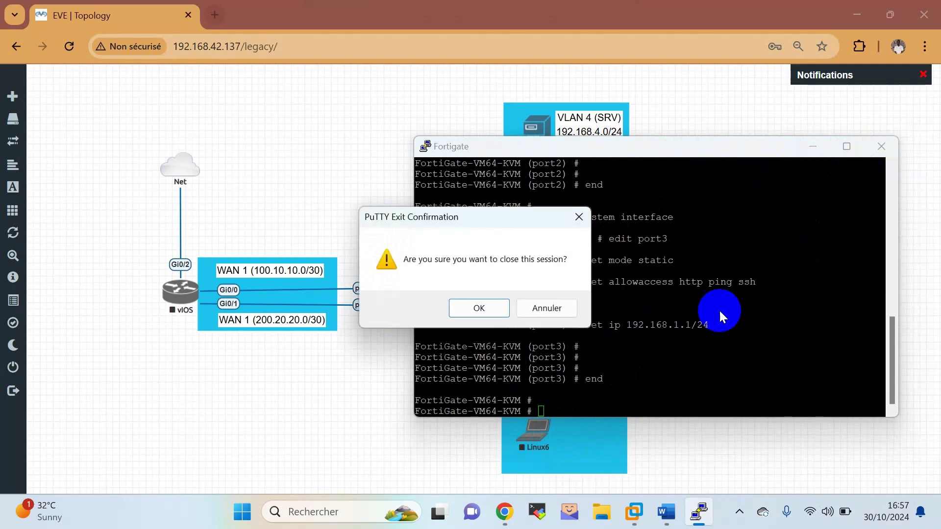
left_click(502, 310)
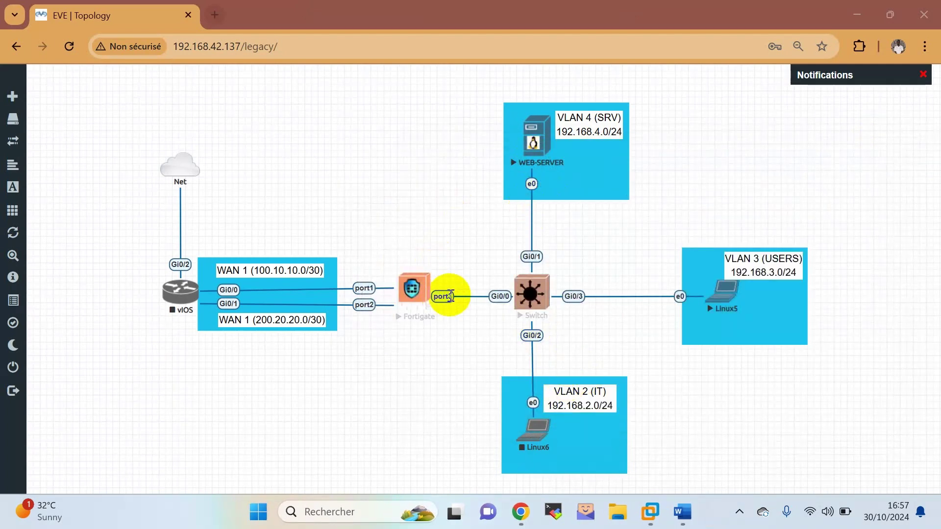
right_click(533, 434)
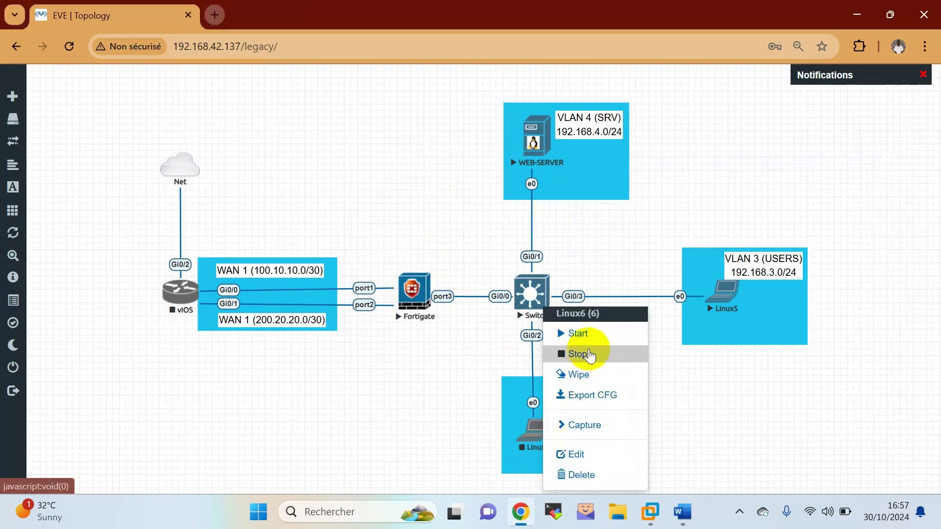
left_click(590, 336)
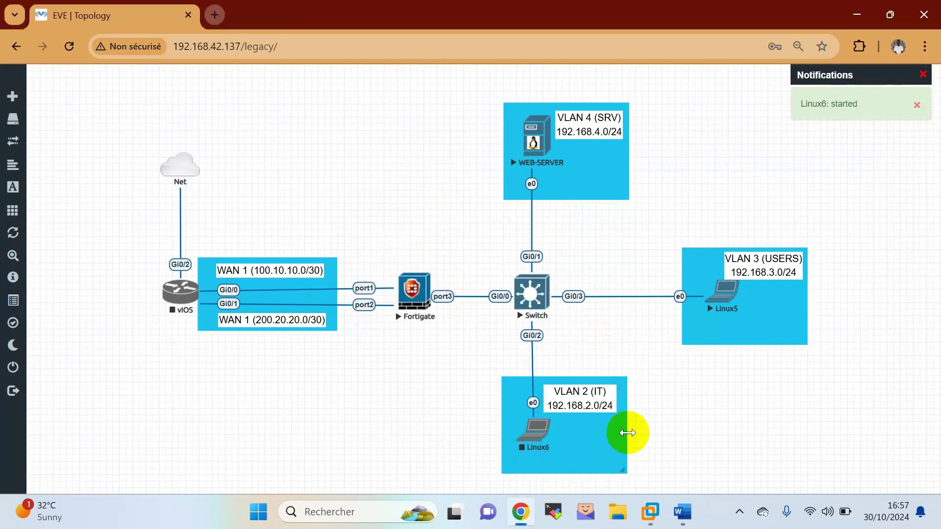
left_click(674, 510)
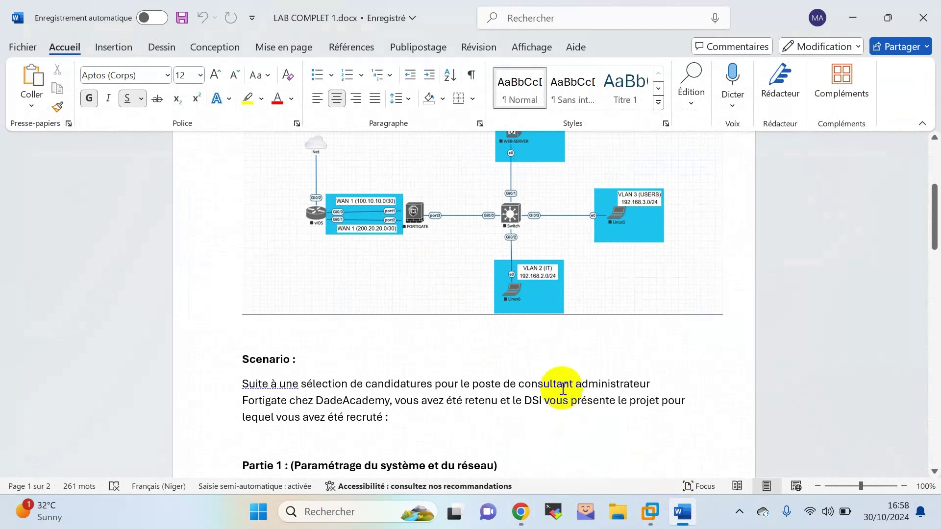
Colour task item 1 of Partie 1 green in the lab brief, then return to the EVE-NG tab.
scroll(563, 387, "down", 3)
scroll(563, 387, "down", 1)
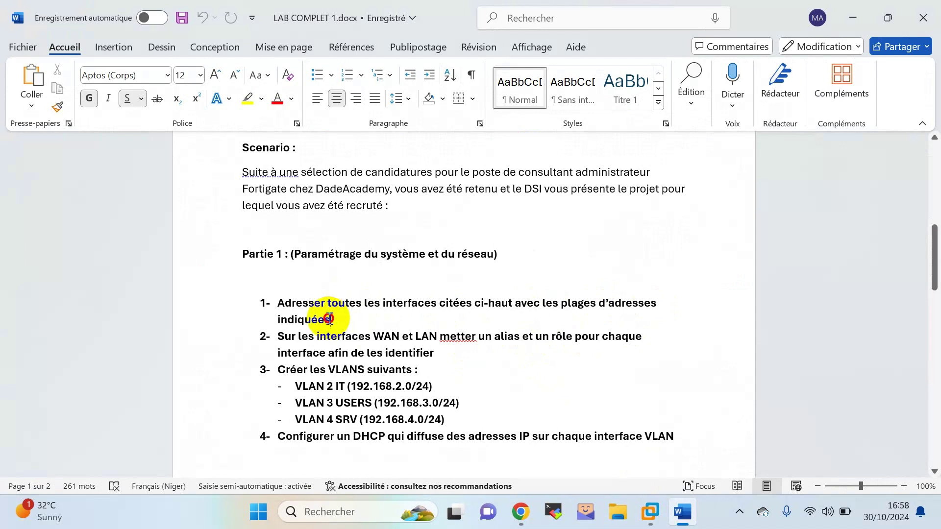
left_click_drag(330, 320, 269, 304)
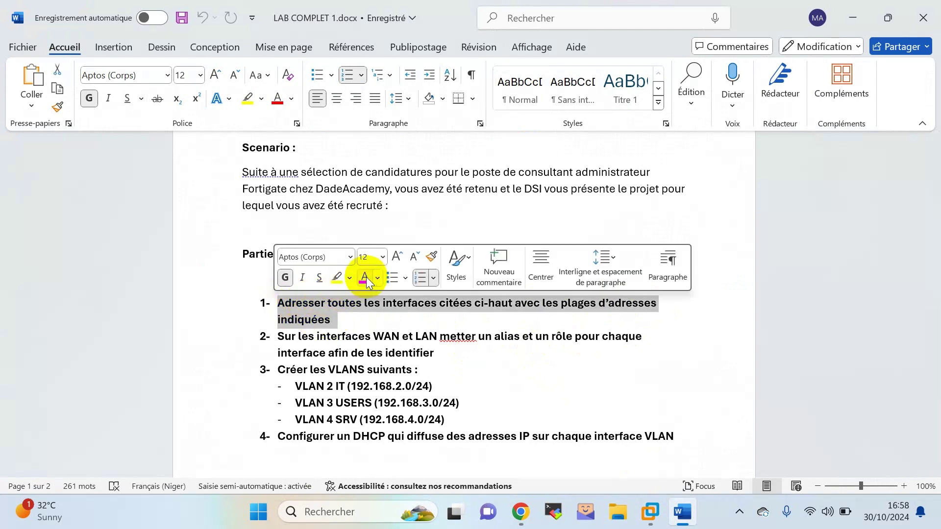
left_click(376, 277)
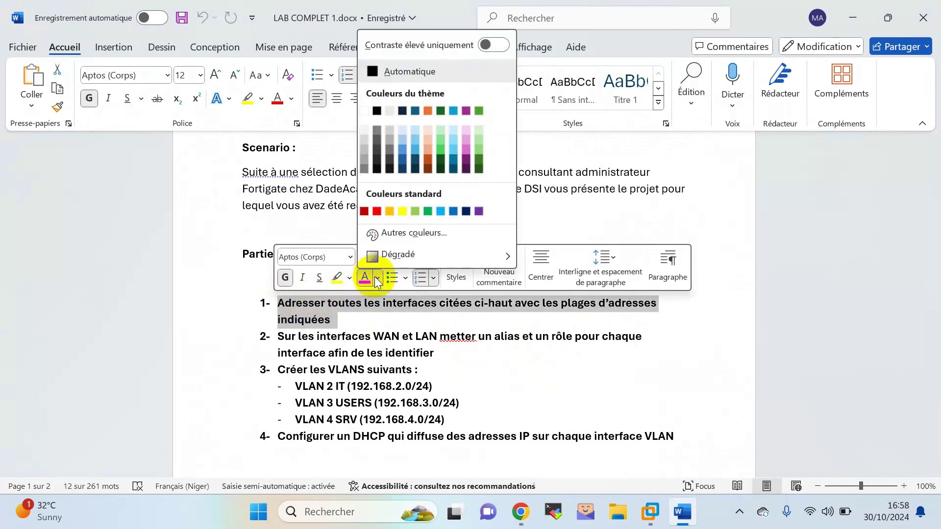
left_click(432, 211)
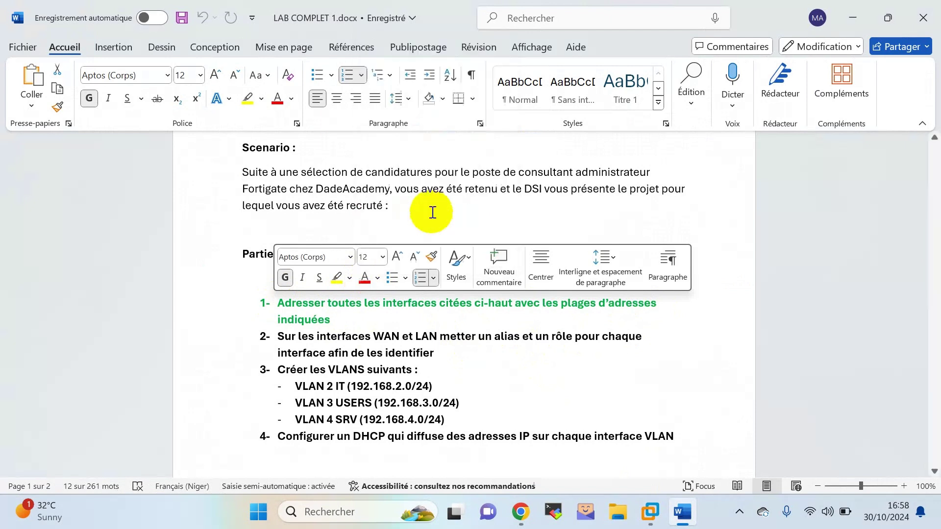
left_click(468, 342)
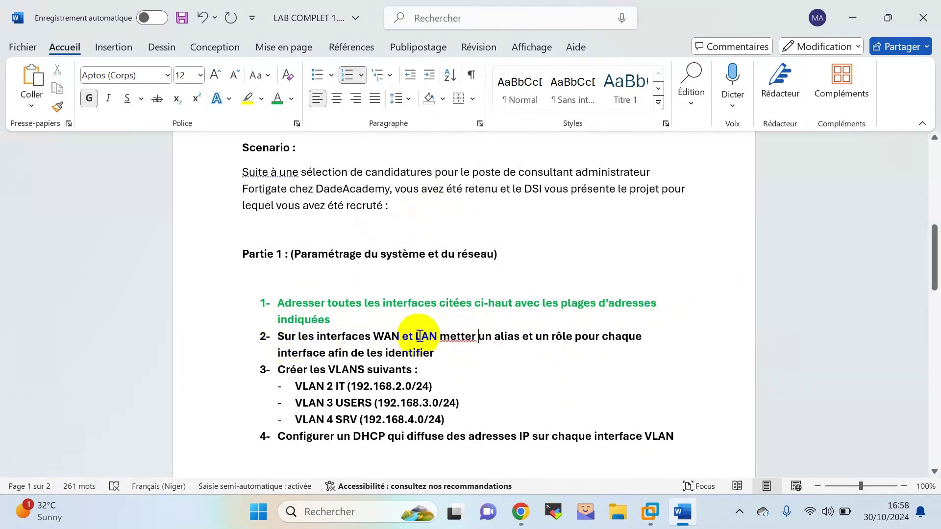
double_click(450, 342)
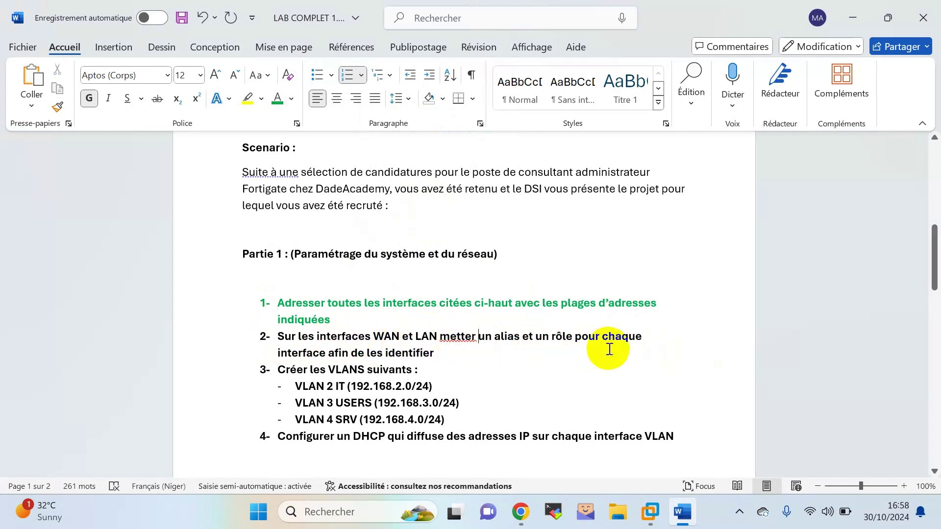
double_click(453, 341)
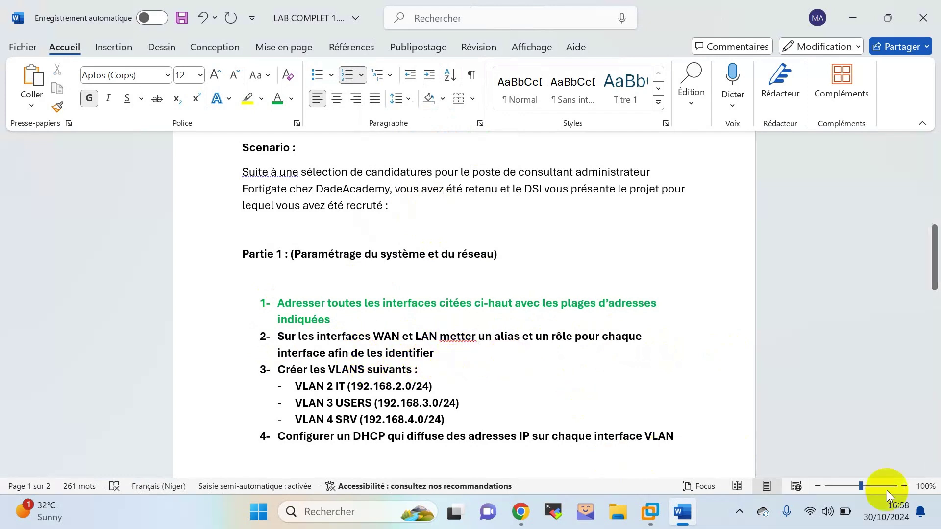
left_click(531, 511)
Open the Linux6 console in VNC Viewer and launch the guest's network manager.
left_click(540, 434)
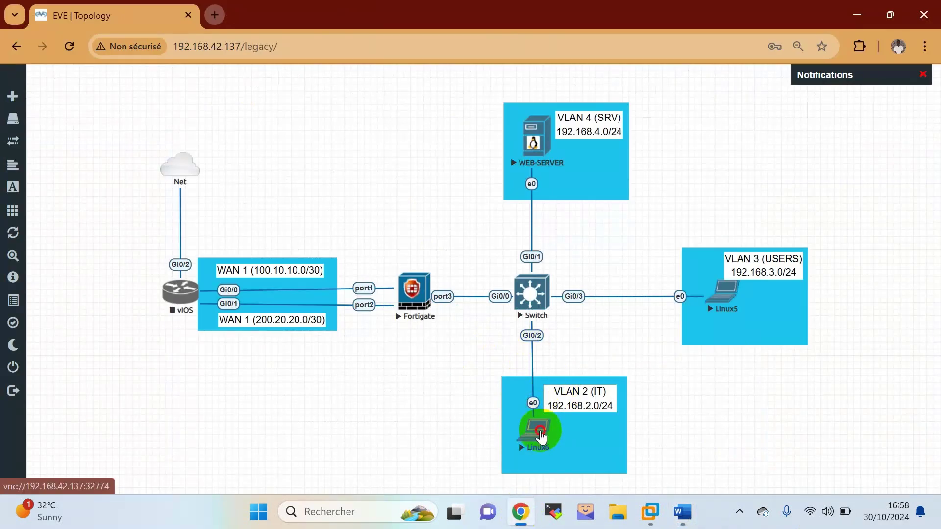
left_click(485, 155)
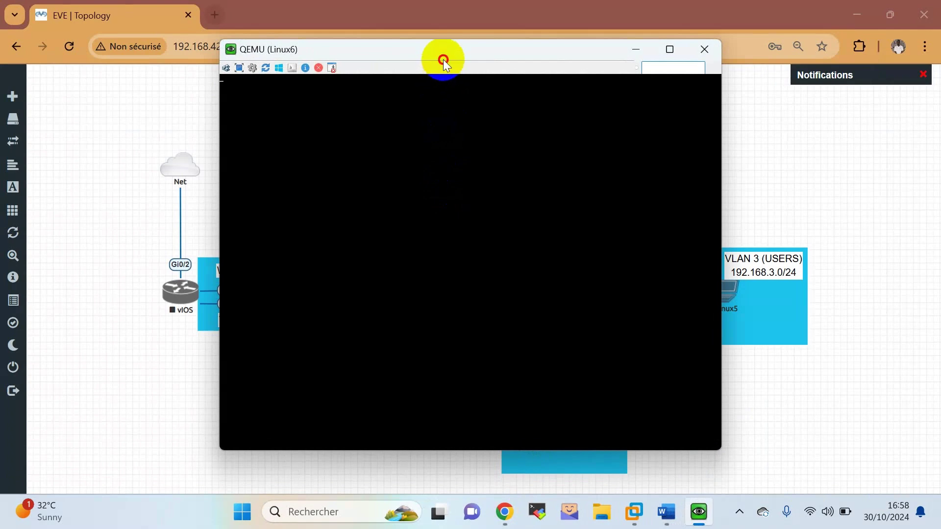
left_click_drag(443, 60, 504, 79)
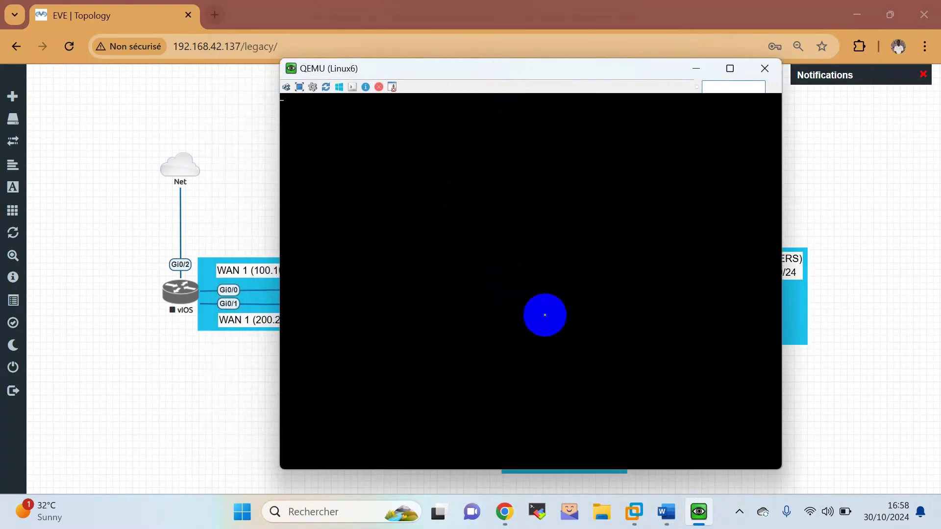
left_click_drag(542, 74, 611, 75)
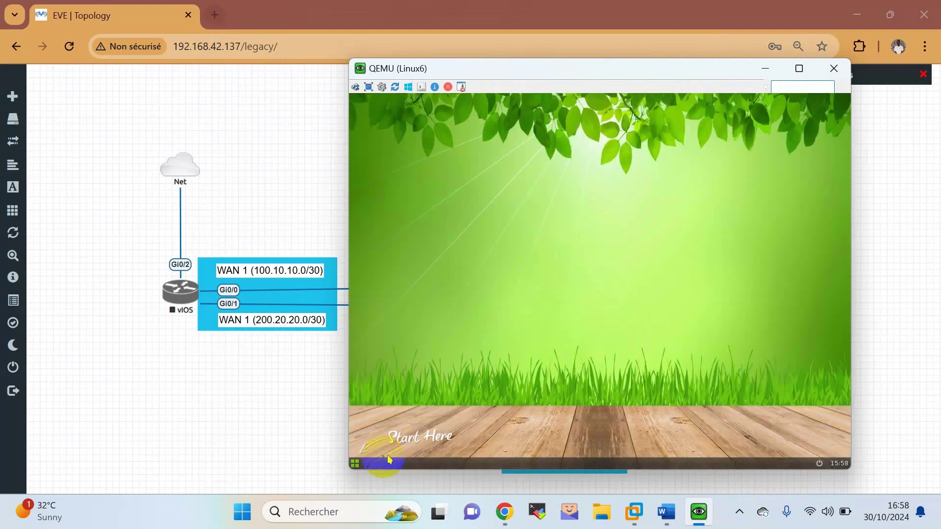
left_click(354, 465)
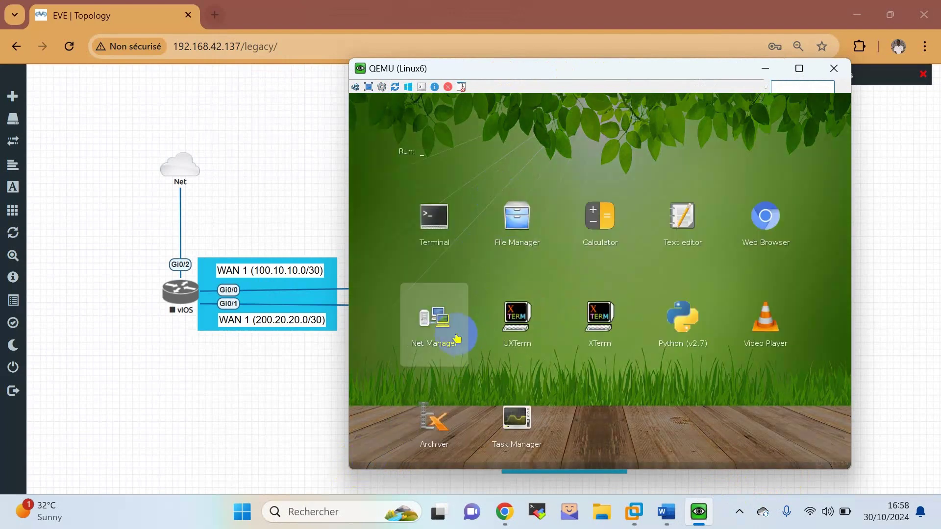
left_click(456, 337)
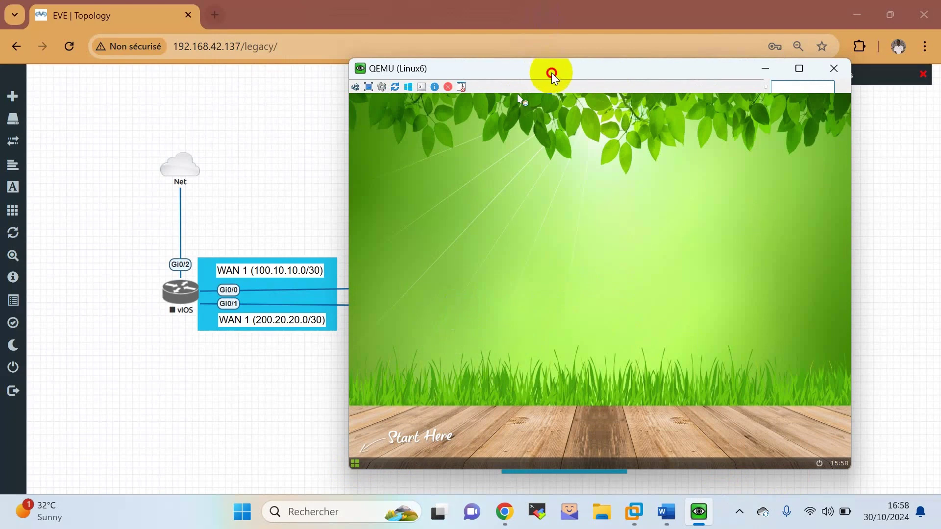
left_click_drag(550, 76, 659, 71)
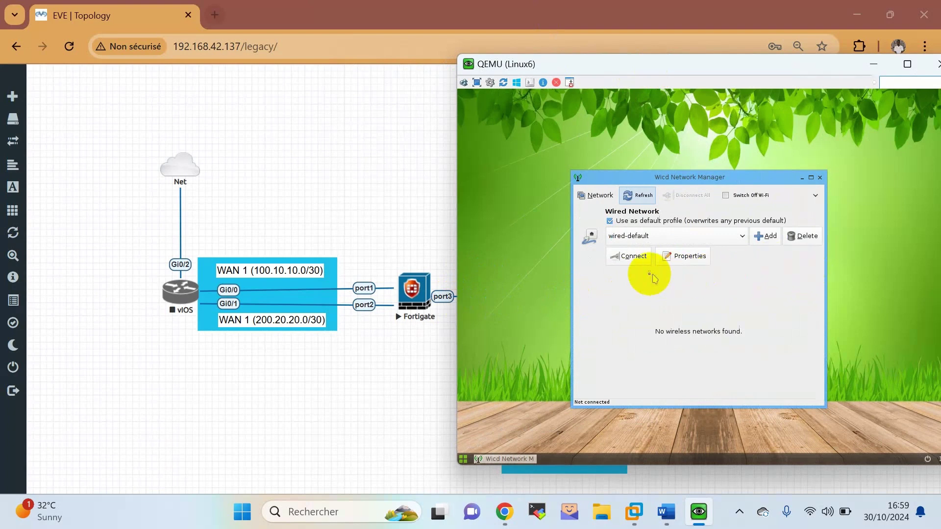
Set the wired connection to static 192.168.1.10, mask 255.255.255.0, gateway 192.168.1.1, and connect.
left_click(678, 257)
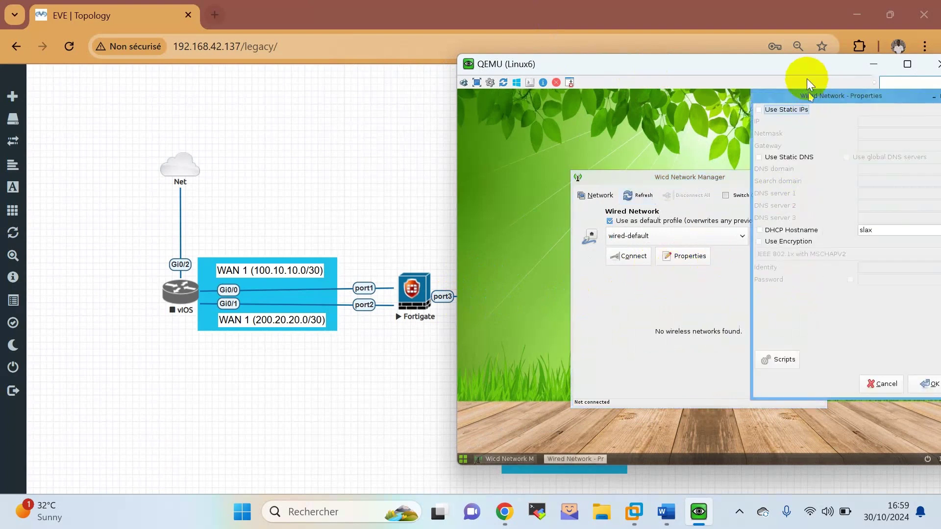
left_click_drag(806, 91, 674, 109)
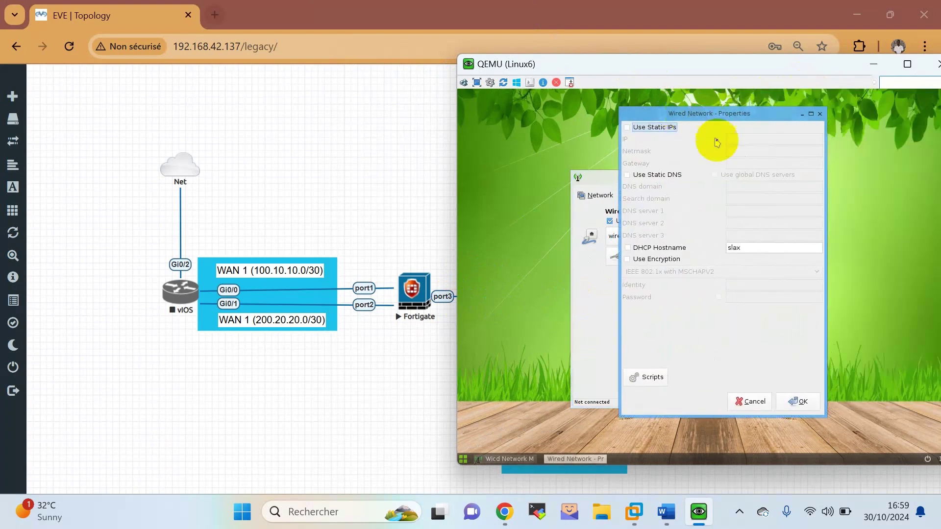
left_click(665, 132)
left_click(750, 140)
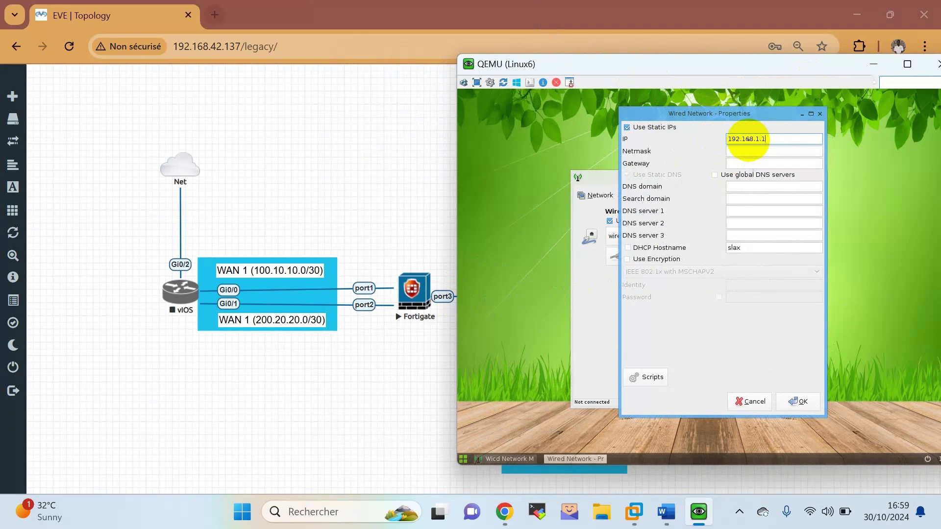
left_click(738, 152)
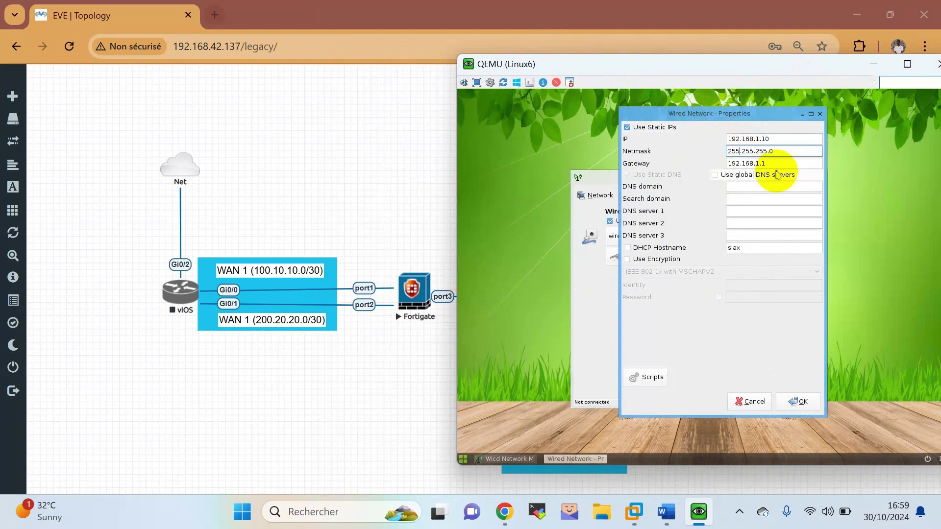
left_click(776, 164)
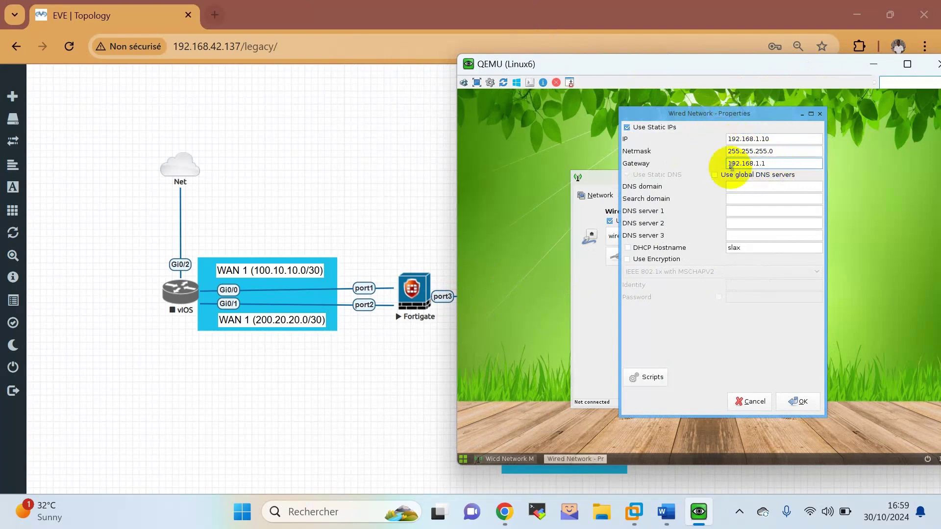
left_click(797, 400)
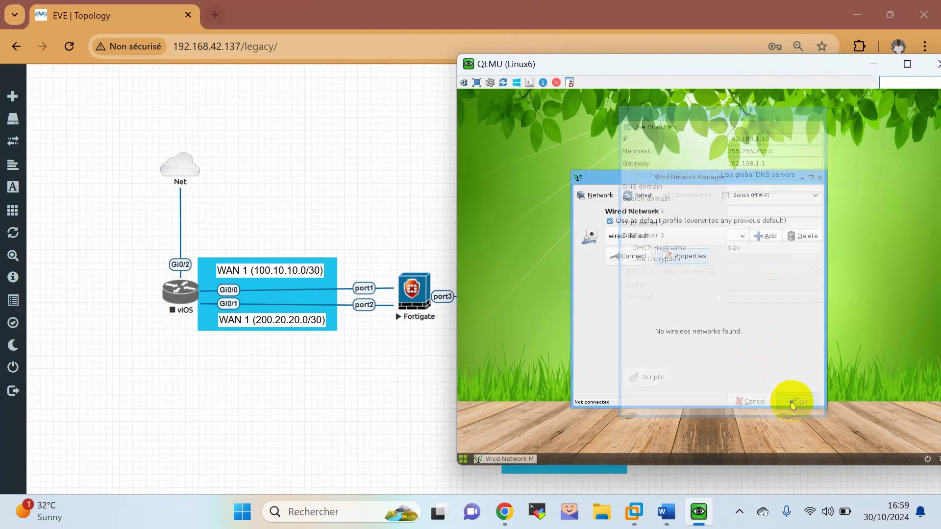
left_click(630, 256)
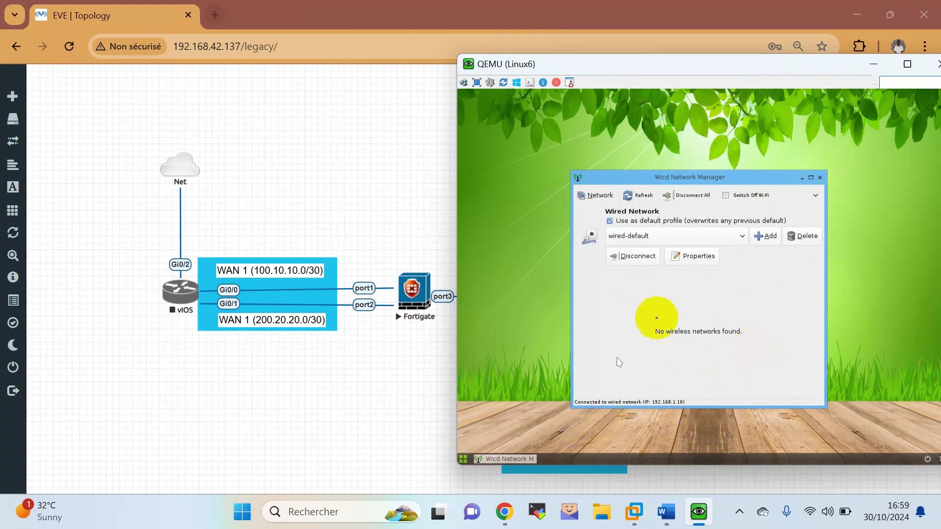
left_click(820, 179)
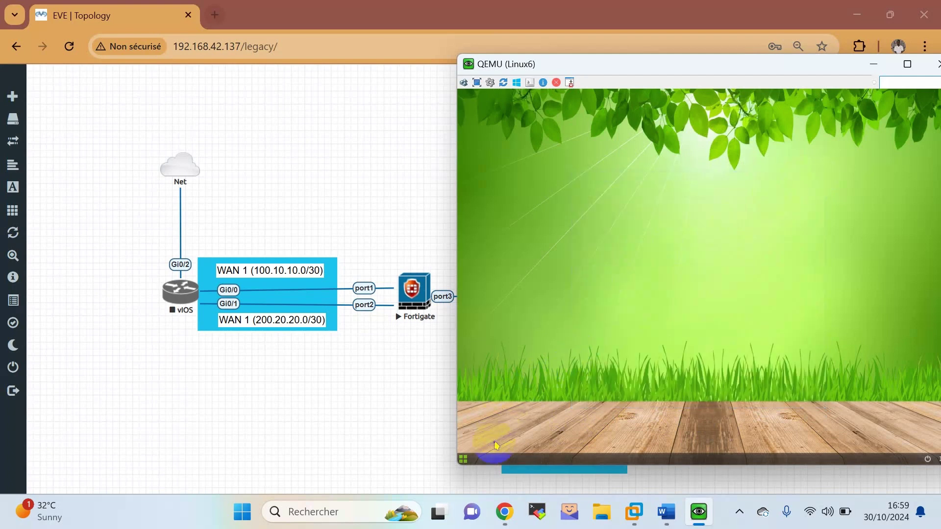
Launch the Linux6 web browser and set the VNC Viewer size to 125% in Connection Options.
left_click(469, 461)
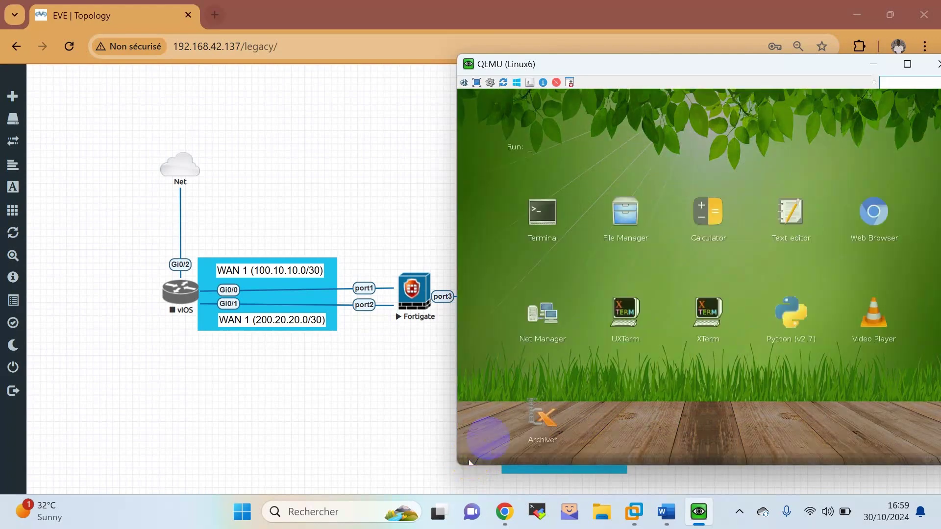
left_click(894, 245)
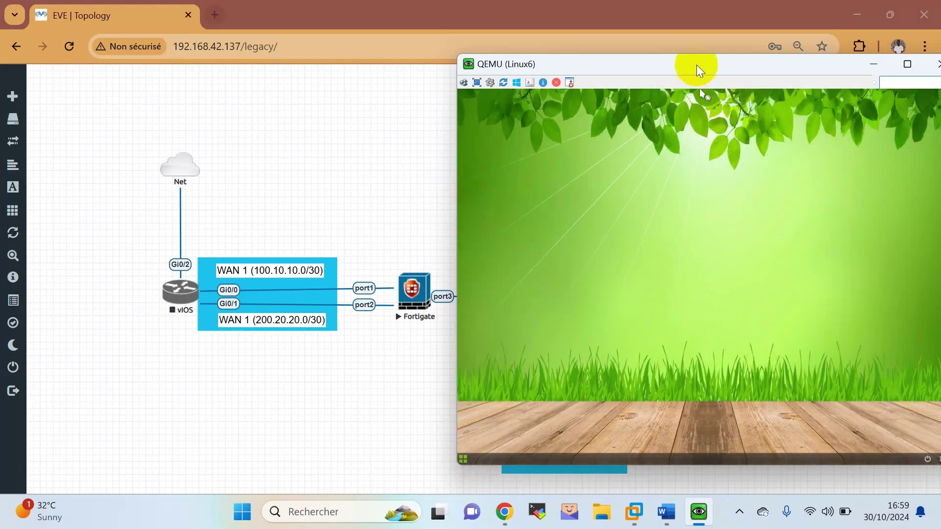
left_click_drag(699, 67, 630, 66)
right_click(630, 67)
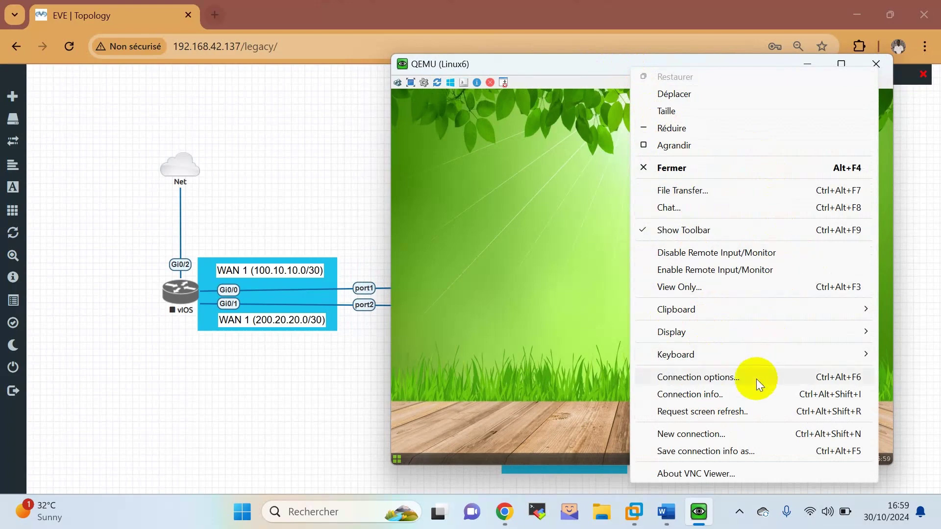
left_click(427, 84)
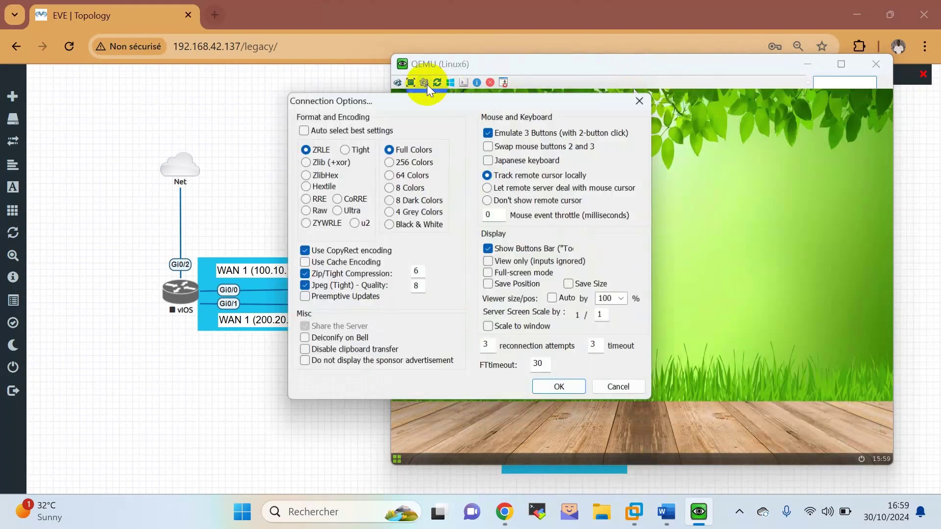
left_click(626, 300)
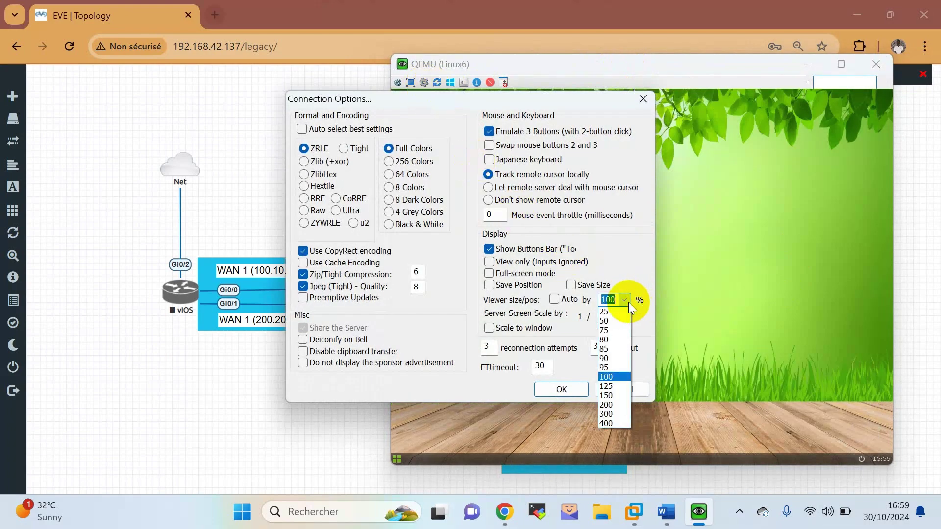
left_click(622, 387)
left_click(586, 389)
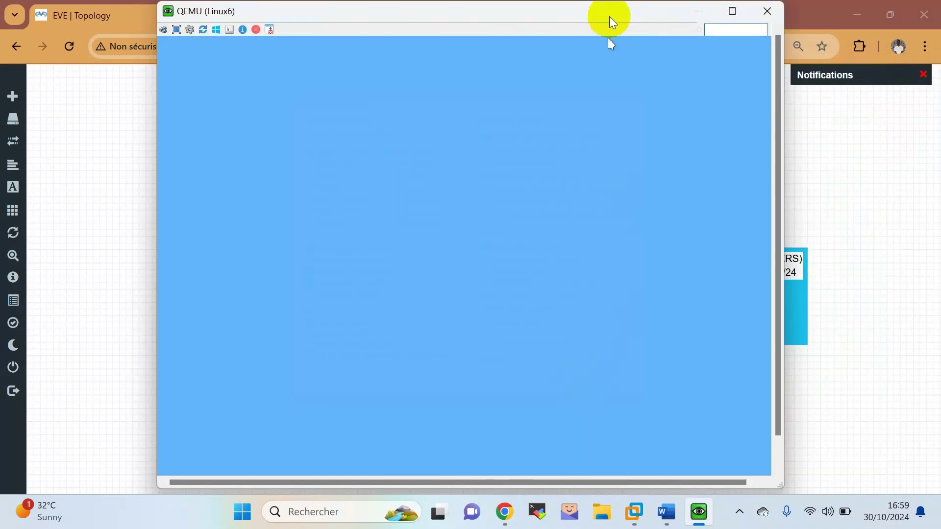
left_click_drag(609, 16, 669, 31)
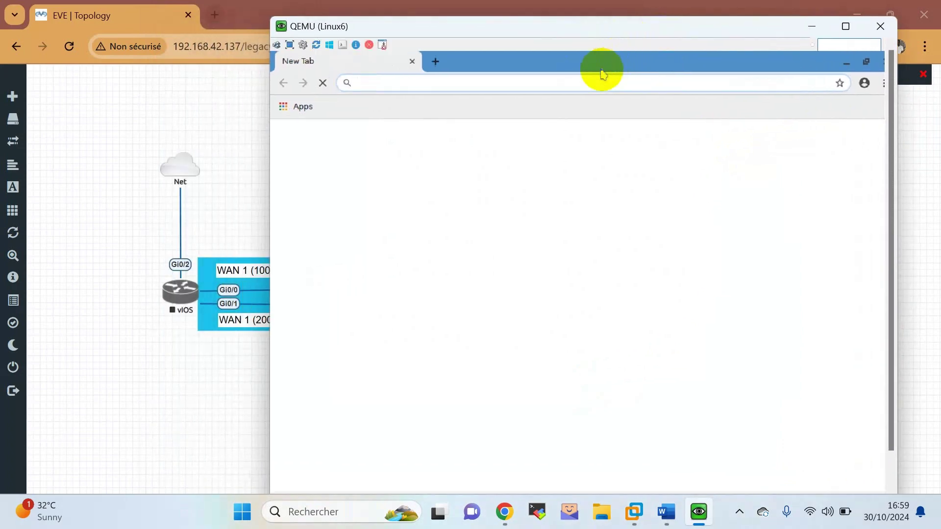
Browse to 192.168.1.1 and log in to the FortiGate with the administrator credentials.
type("92.168..")
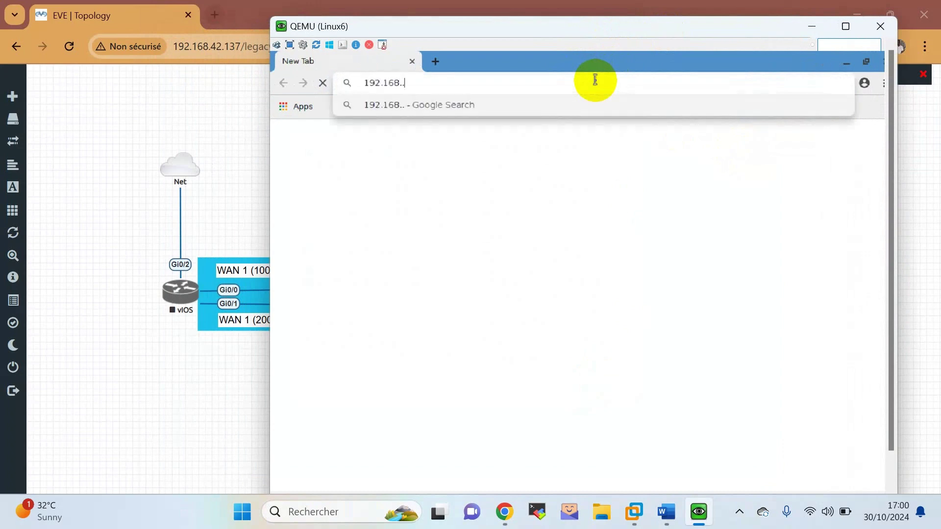
type("92.168.1.1")
key("Return")
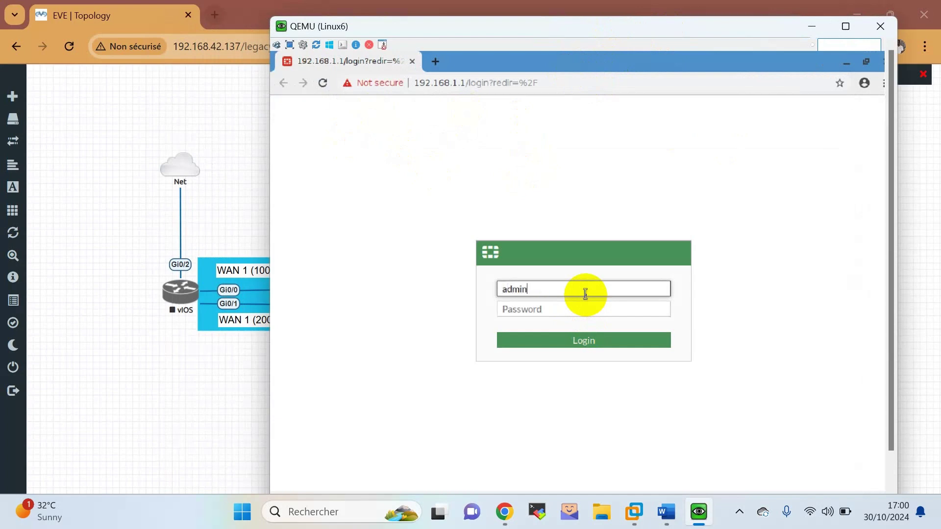
key("Tab")
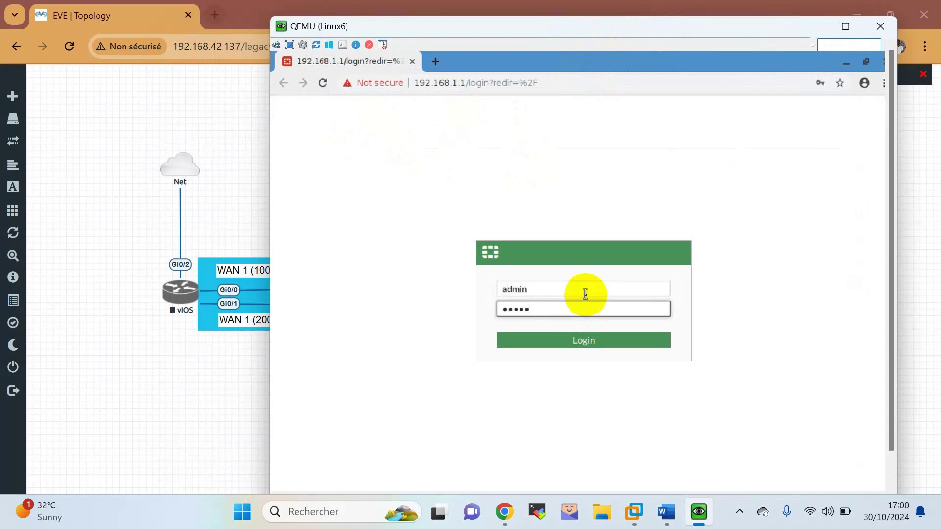
key("Return")
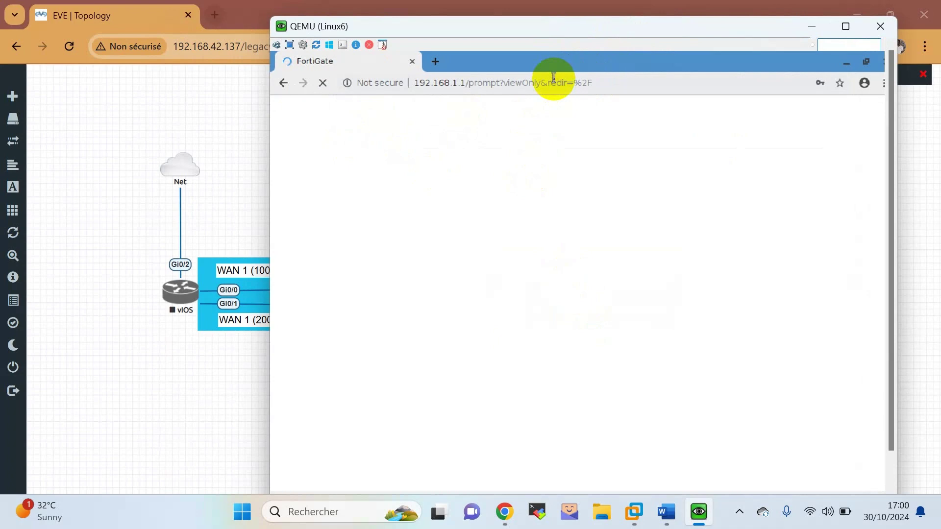
Decline saving the password, postpone setup, and permanently dismiss the FortiOS 7.0.0 overview.
left_click_drag(522, 29, 580, 19)
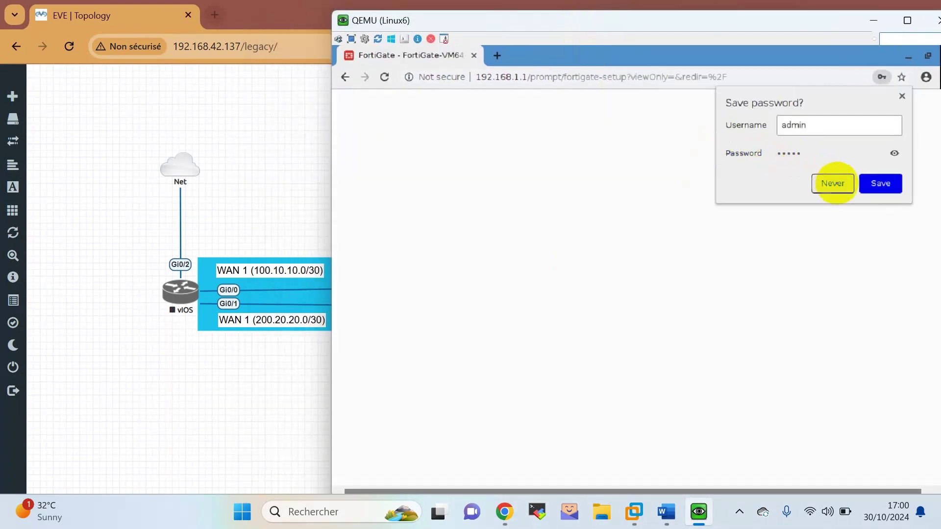
left_click(832, 183)
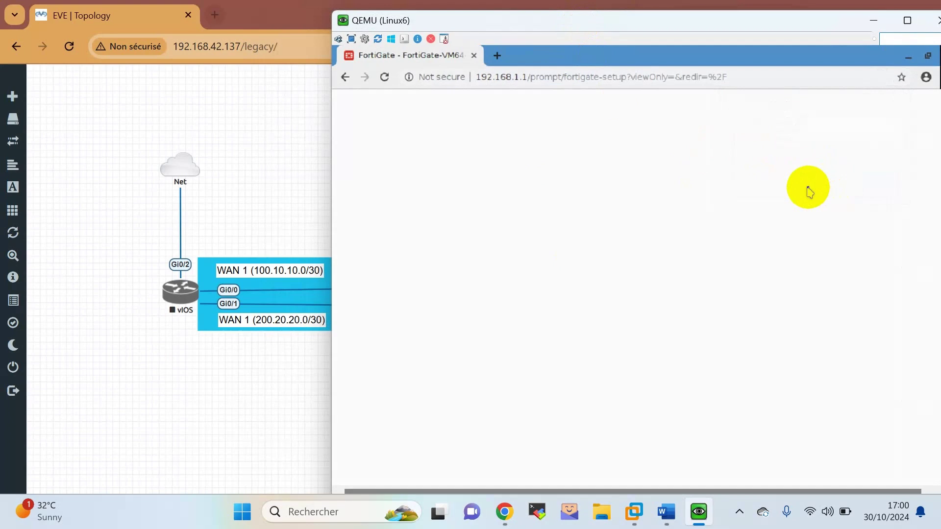
left_click(696, 357)
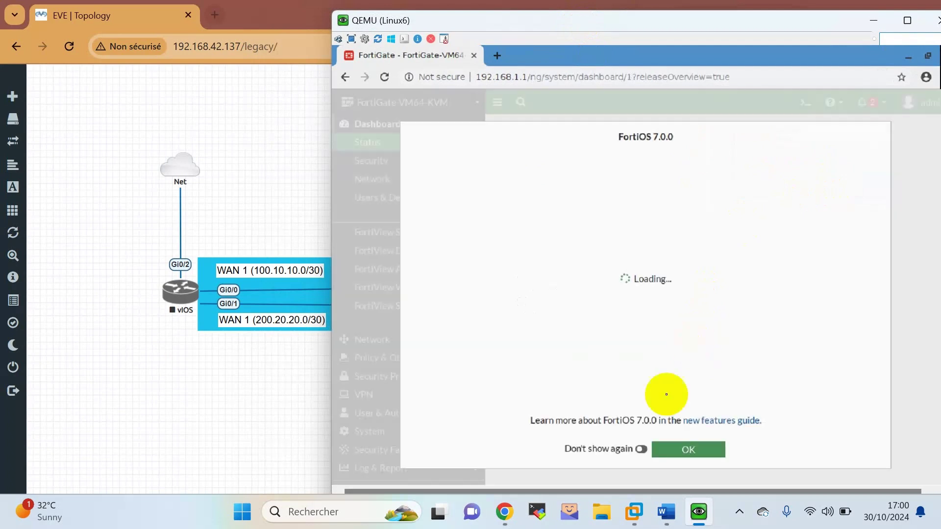
left_click(640, 450)
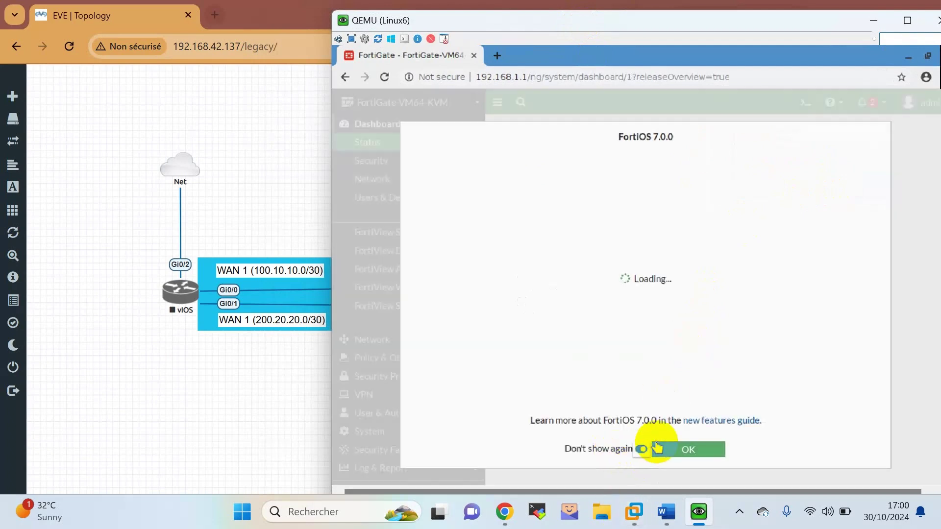
left_click(688, 450)
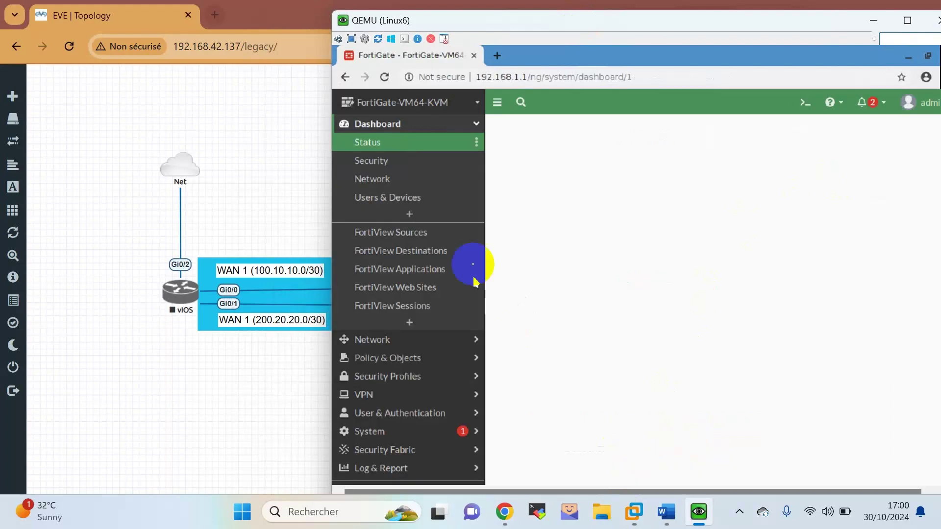
Expand the Network menu to reach Interfaces, then bring the Word lab brief forward.
left_click(466, 345)
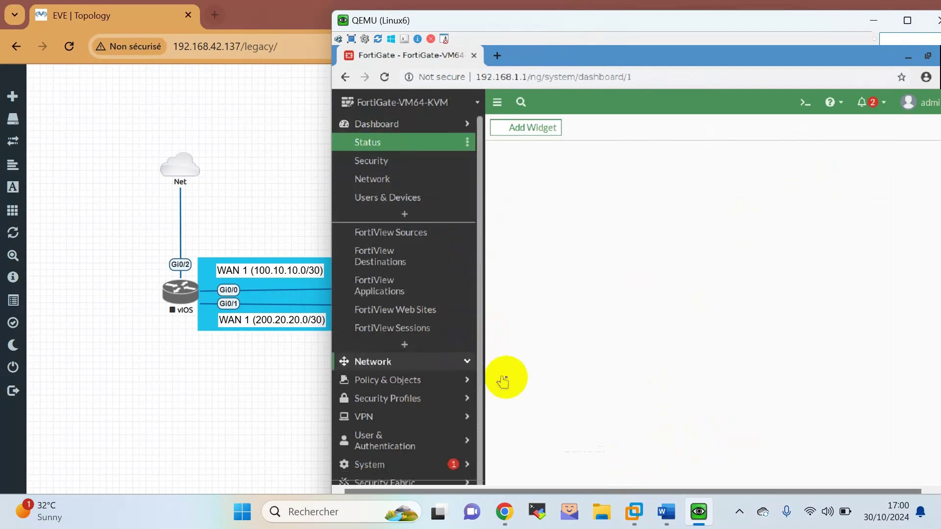
left_click(468, 365)
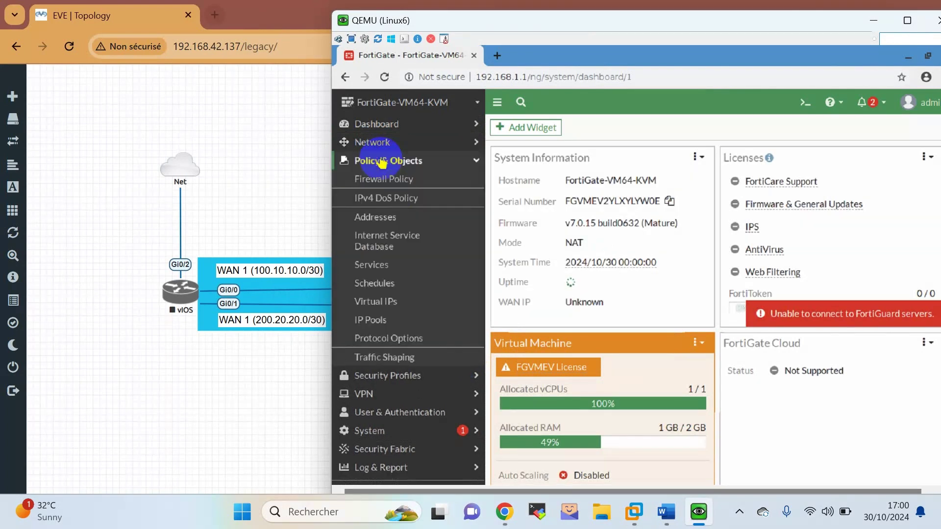
left_click(390, 181)
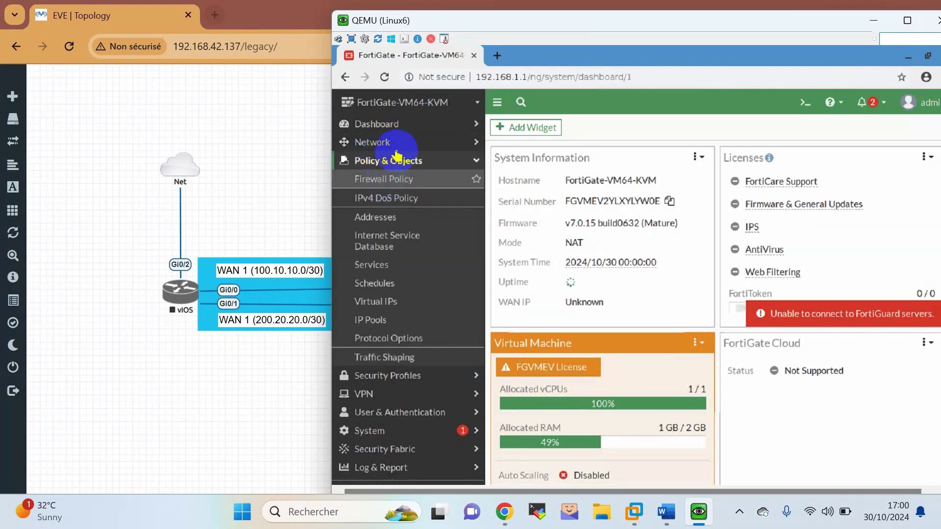
left_click(397, 148)
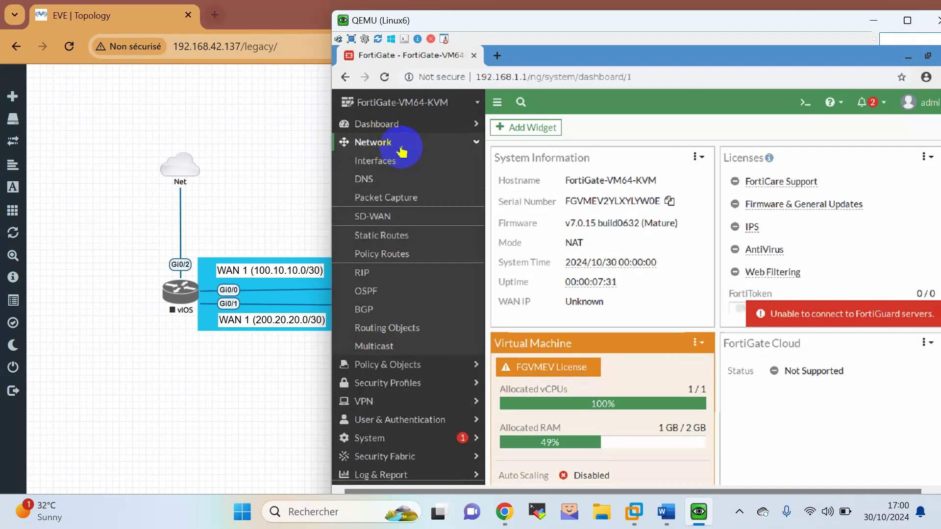
left_click(398, 162)
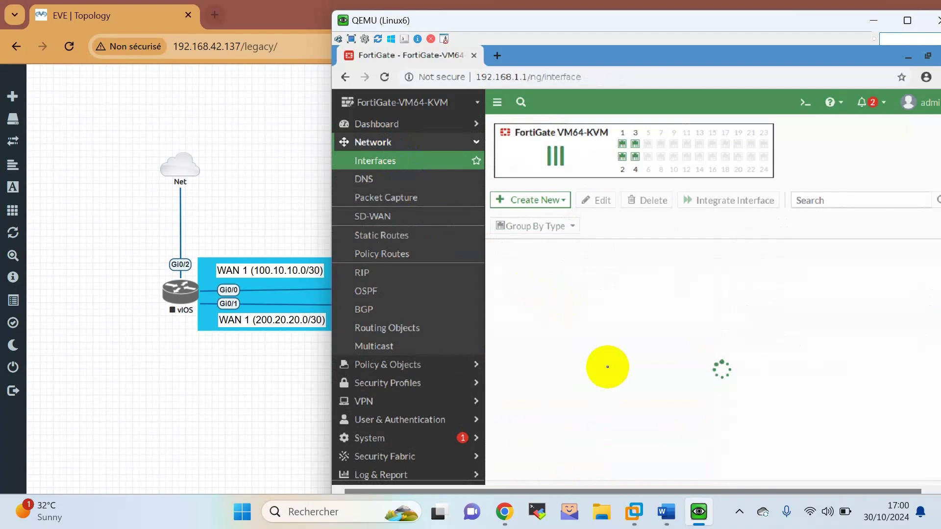
left_click(668, 509)
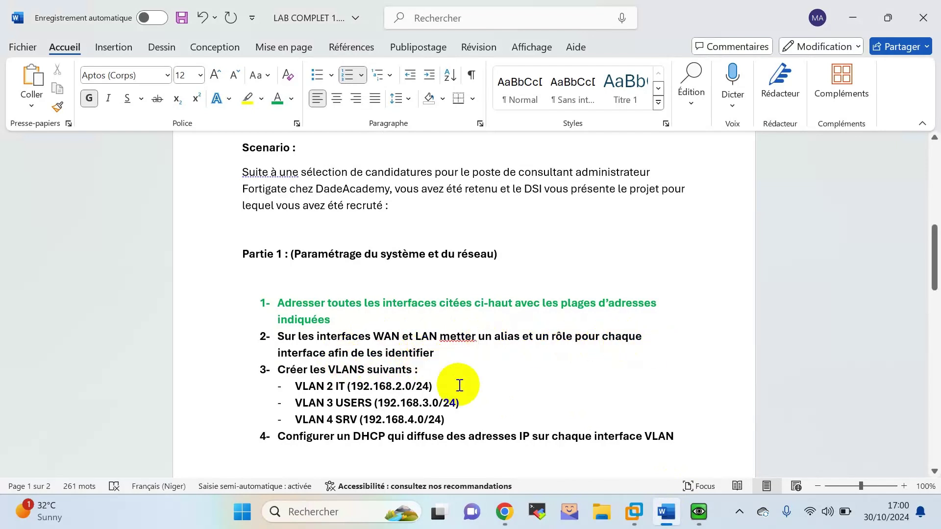
Compare the FortiGate interface list with the EVE-NG topology, then open port1 for editing.
left_click(696, 457)
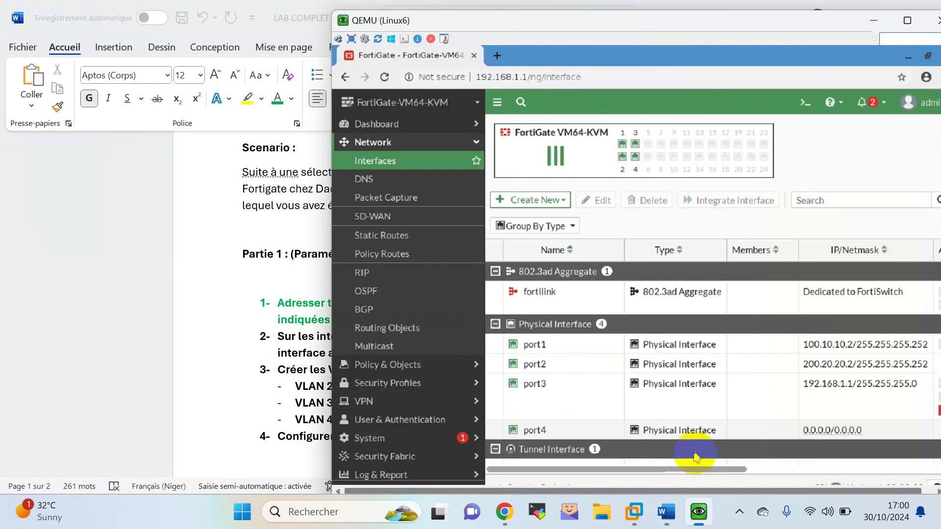
mouse_move(547, 349)
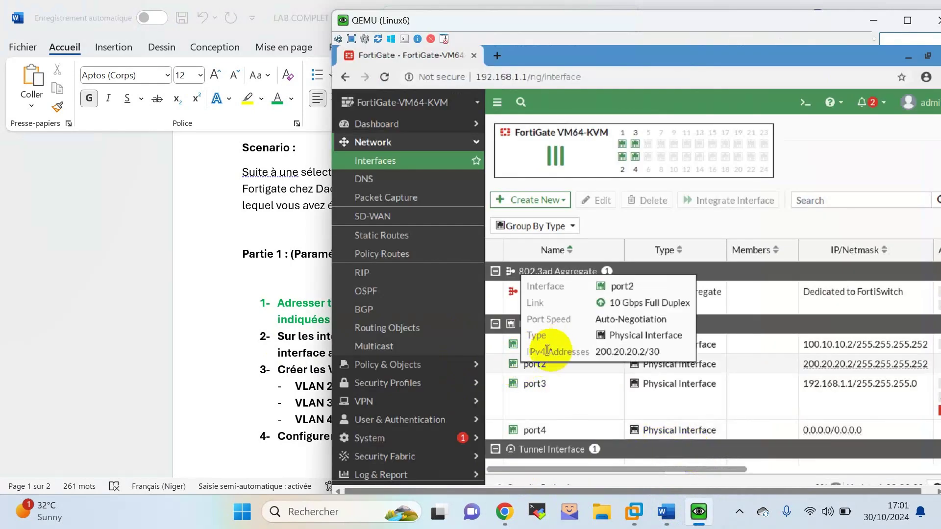
left_click(506, 512)
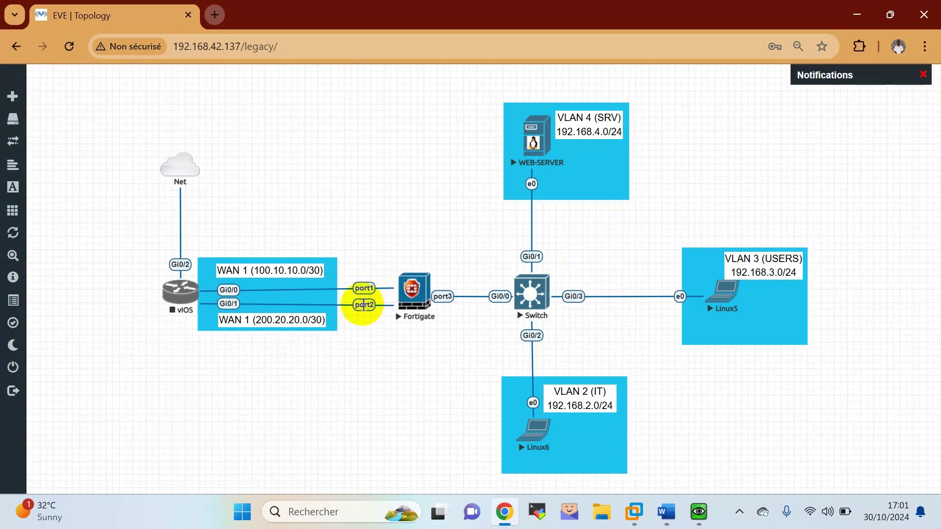
left_click(697, 510)
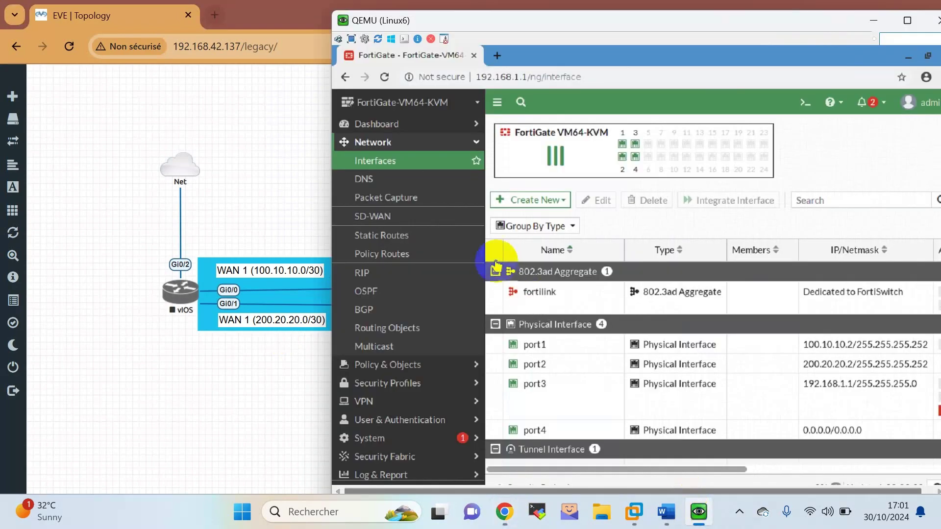
double_click(561, 348)
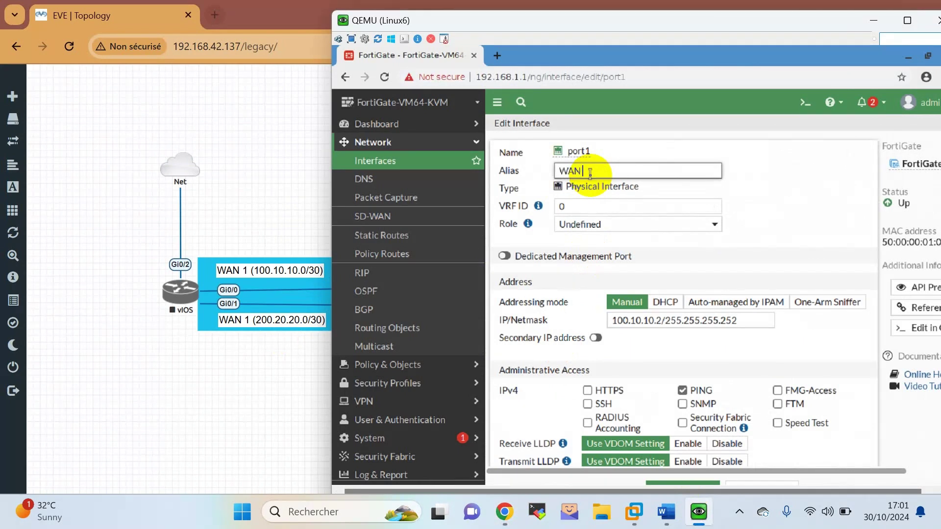
Give port1 the alias WAN 1 and the WAN role, then save it.
left_click(607, 229)
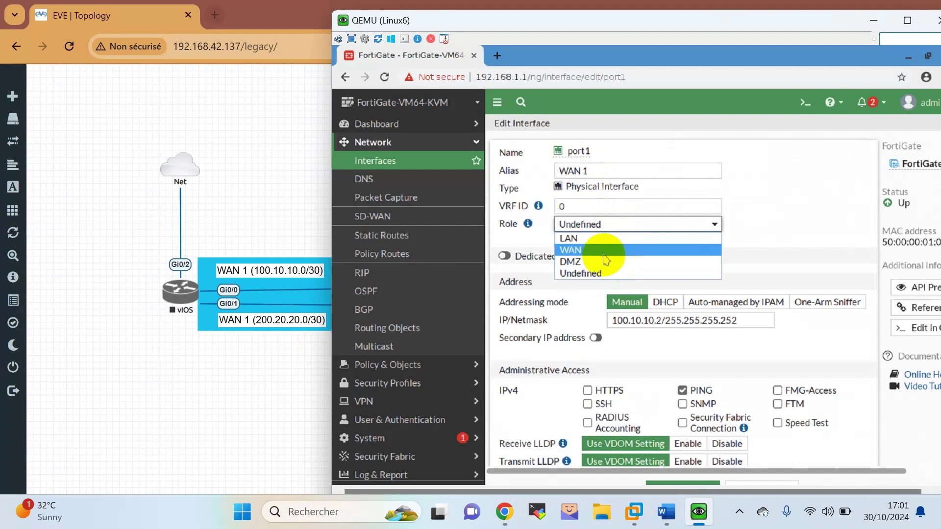
left_click(606, 251)
scroll(608, 262, "down", 3)
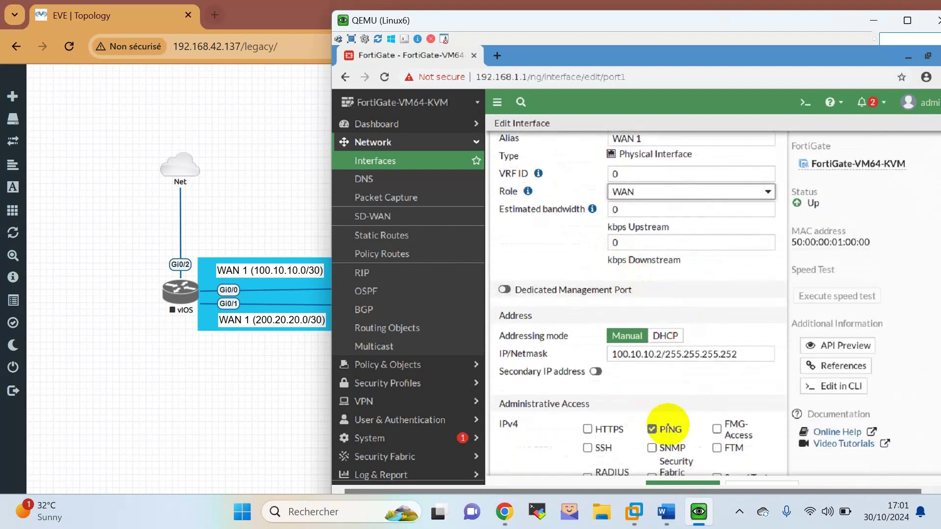
scroll(668, 377, "down", 3)
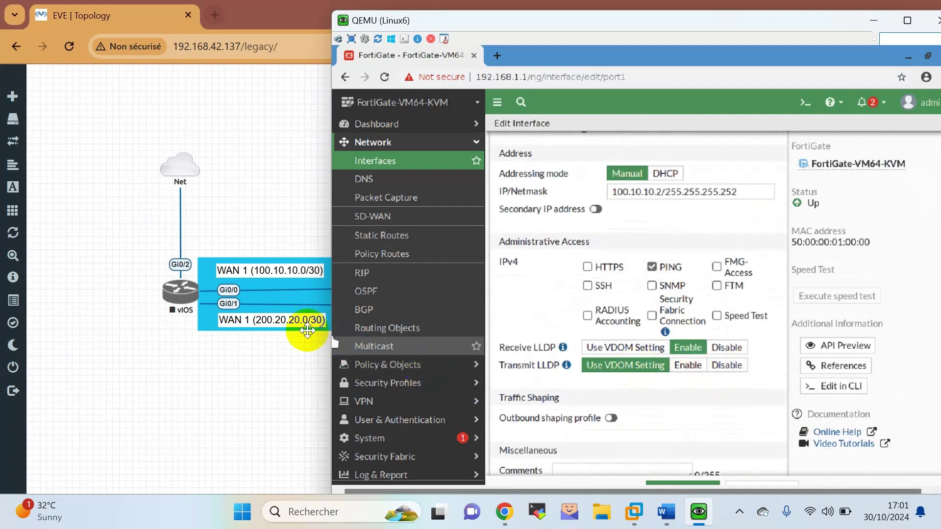
scroll(702, 363, "down", 2)
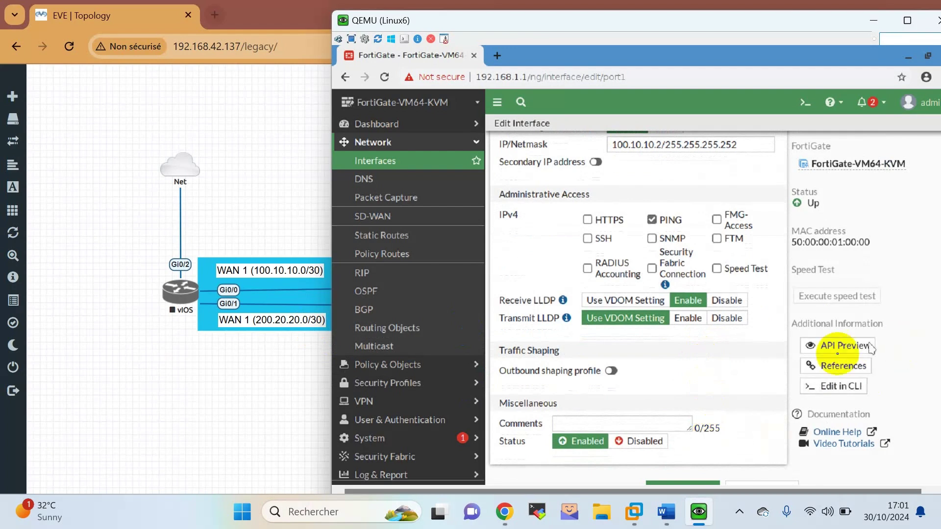
left_click(701, 484)
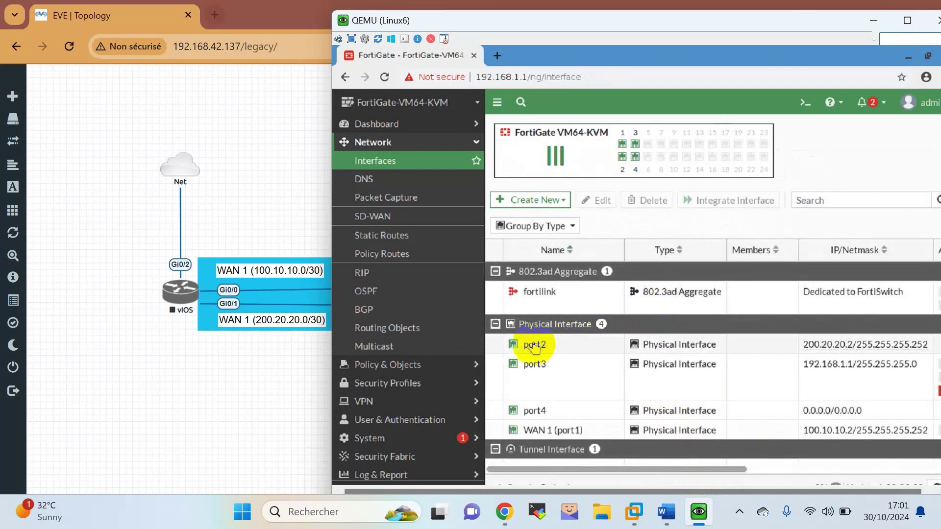
Edit port2 (200.20.20.2/30) to alias WAN 2, role WAN, PING allowed, and save.
double_click(567, 352)
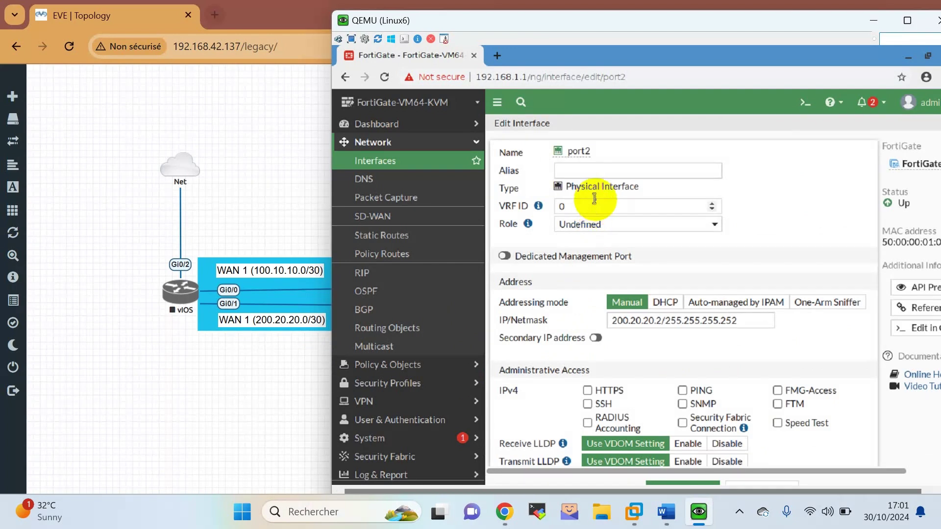
left_click(602, 172)
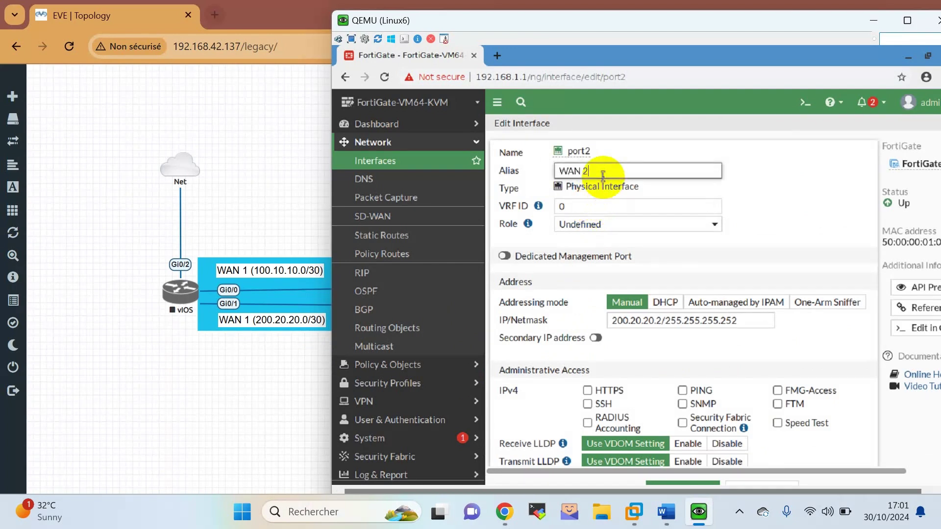
left_click(619, 224)
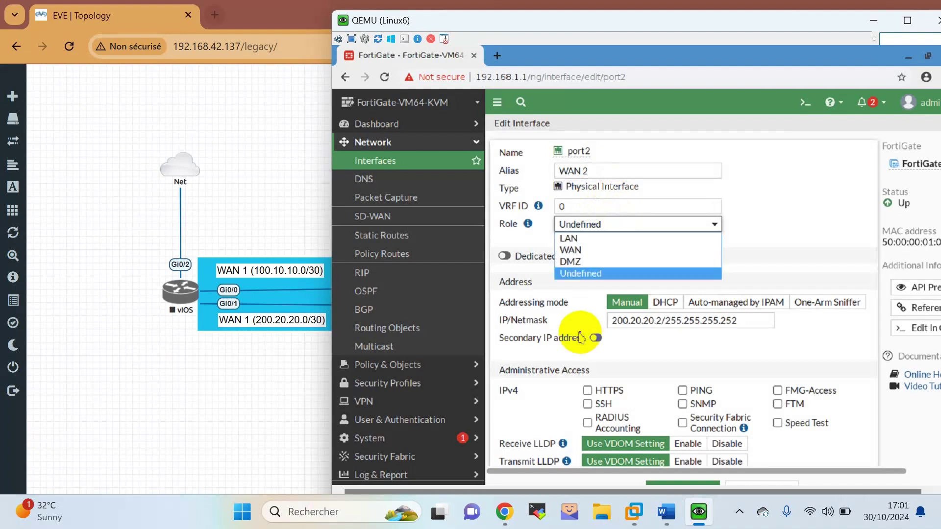
left_click(587, 254)
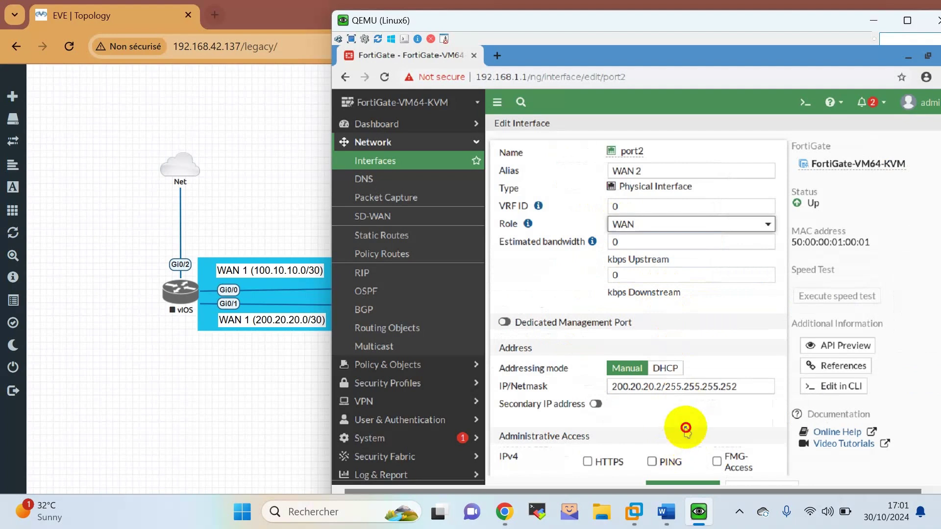
scroll(682, 431, "down", 2)
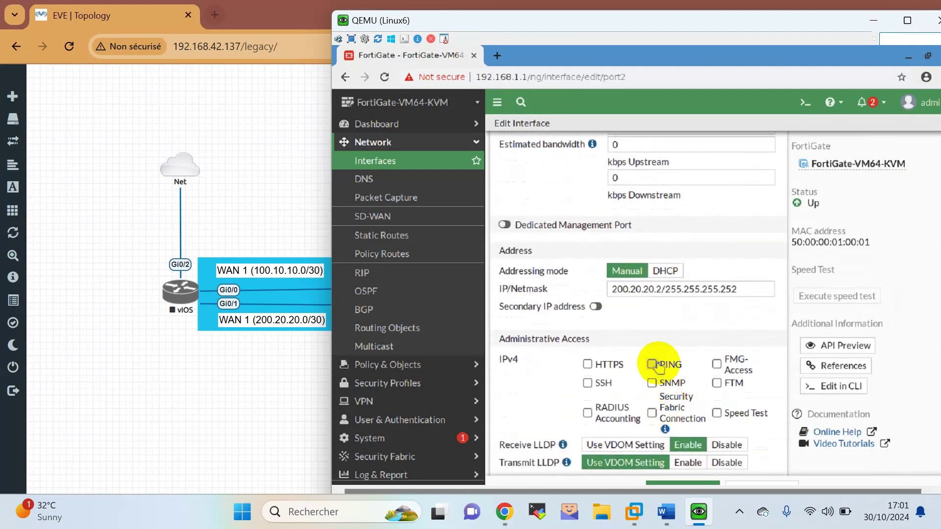
scroll(686, 417, "down", 2)
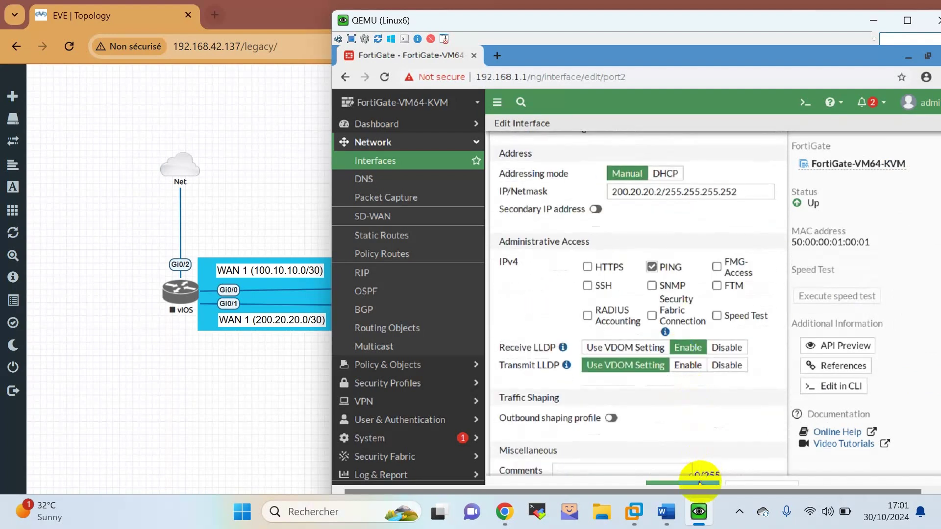
left_click(700, 483)
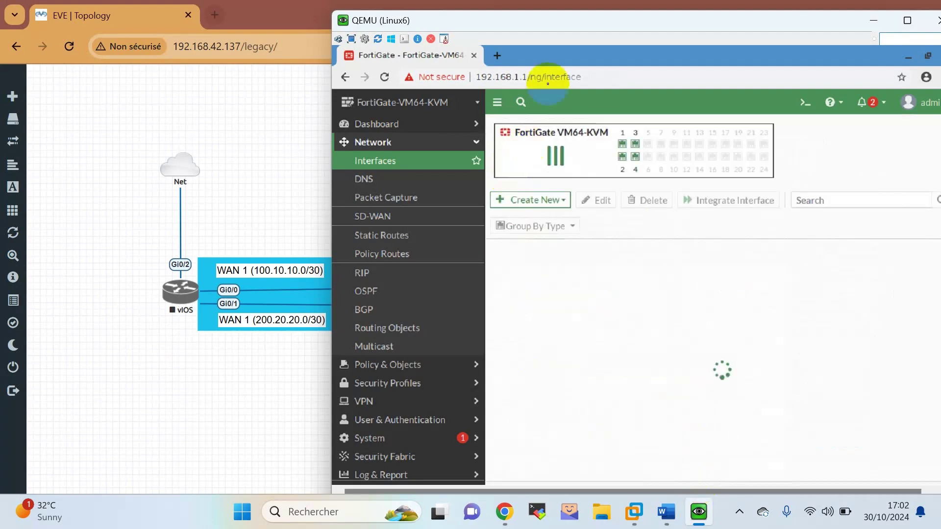
left_click_drag(544, 19, 627, 52)
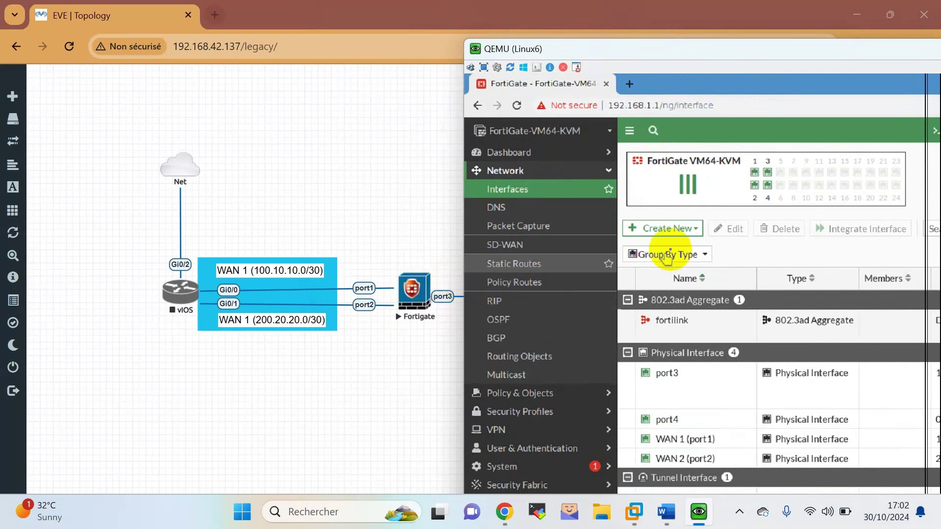
left_click_drag(698, 56, 559, 23)
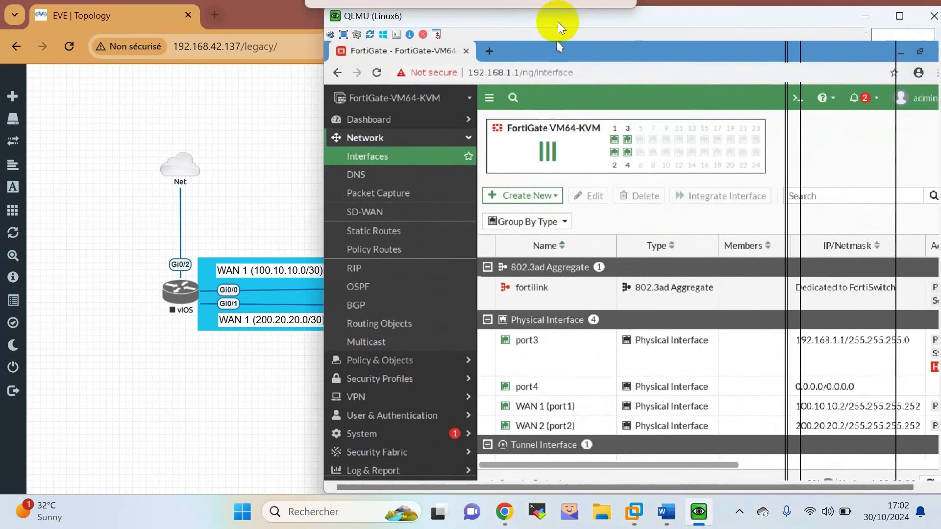
Save port3 (192.168.1.1/24) with alias LAN and the LAN role, then return to the Word brief.
left_click(565, 360)
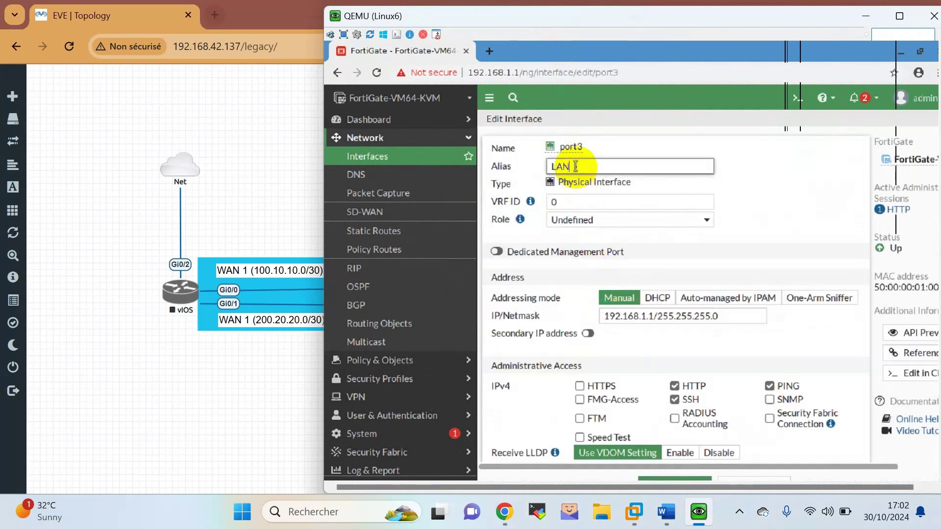
key("Tab")
left_click(596, 222)
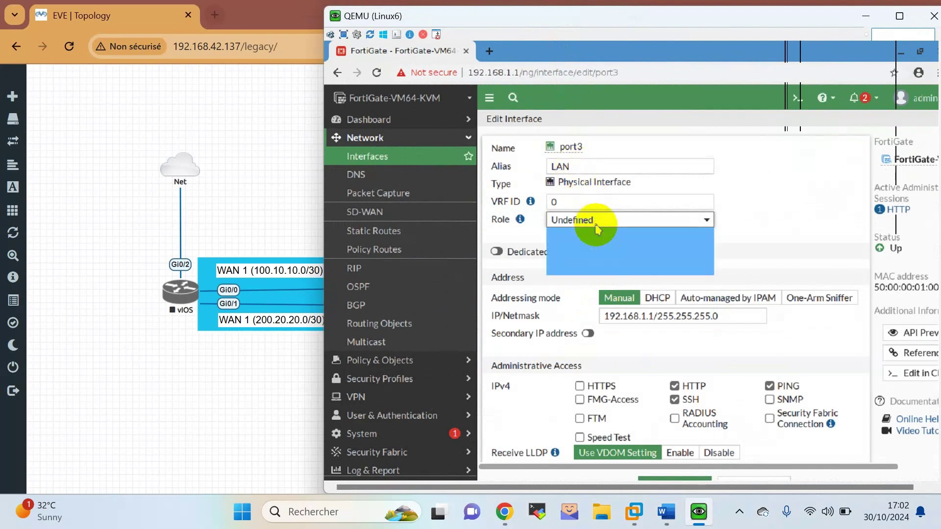
left_click(595, 235)
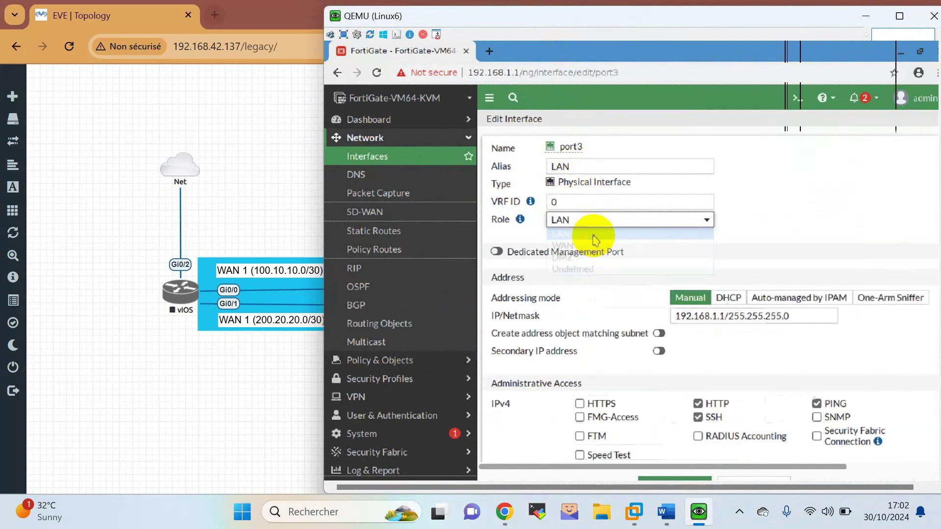
left_click(672, 479)
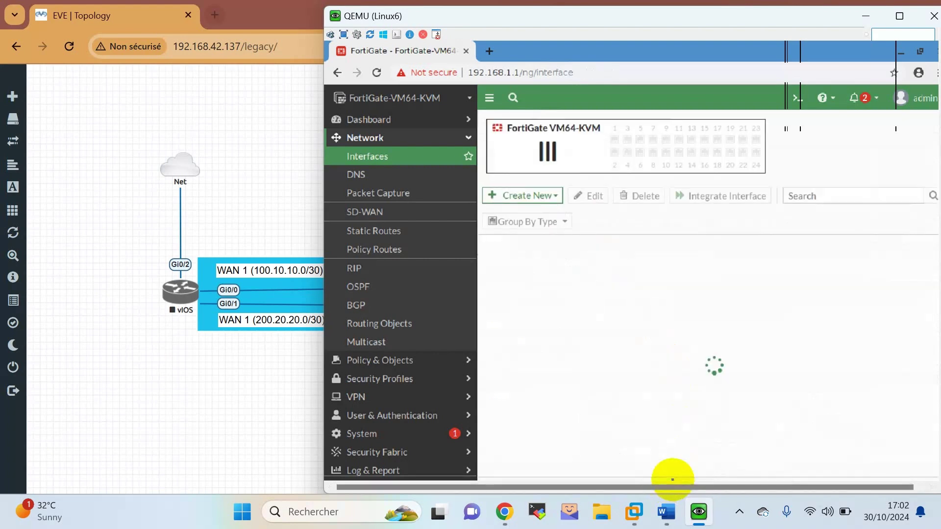
left_click(359, 287)
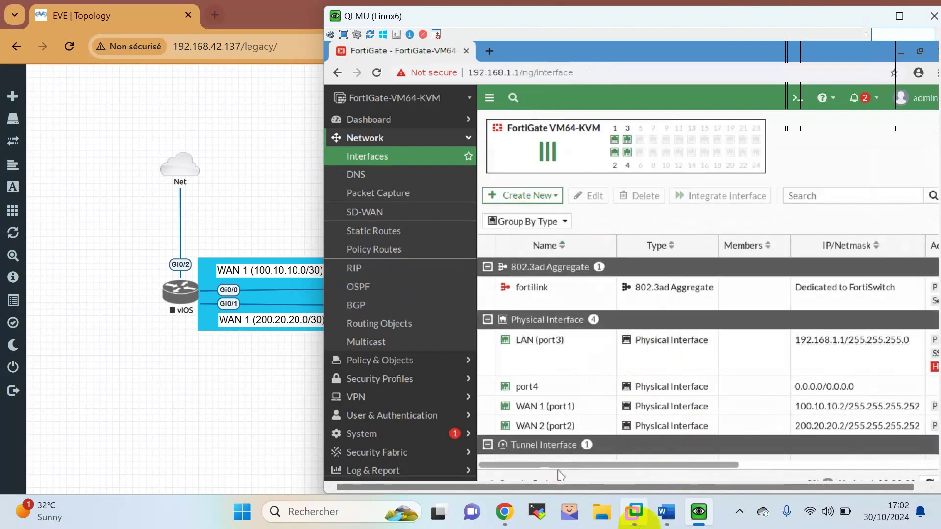
left_click(672, 526)
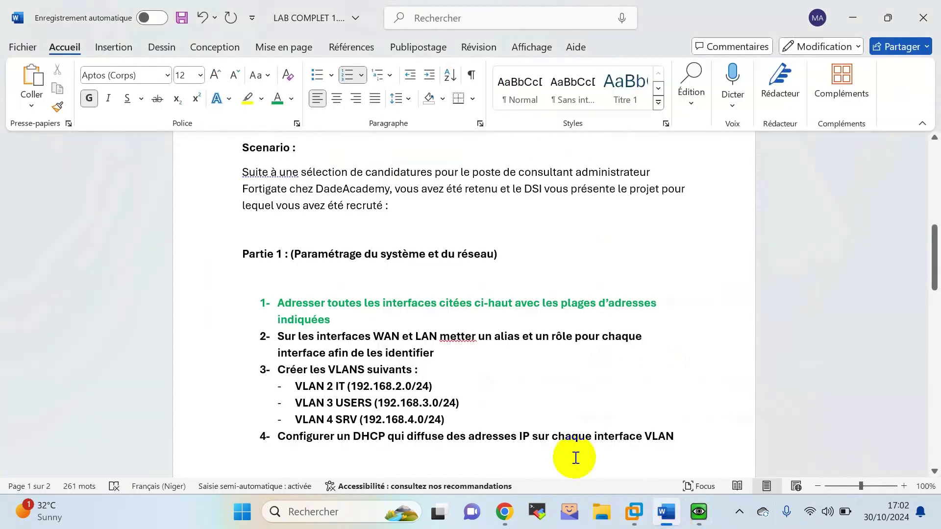
Colour task 2 (aliases and roles) green in the Word lab brief, then return to FortiGate.
left_click_drag(435, 356, 275, 339)
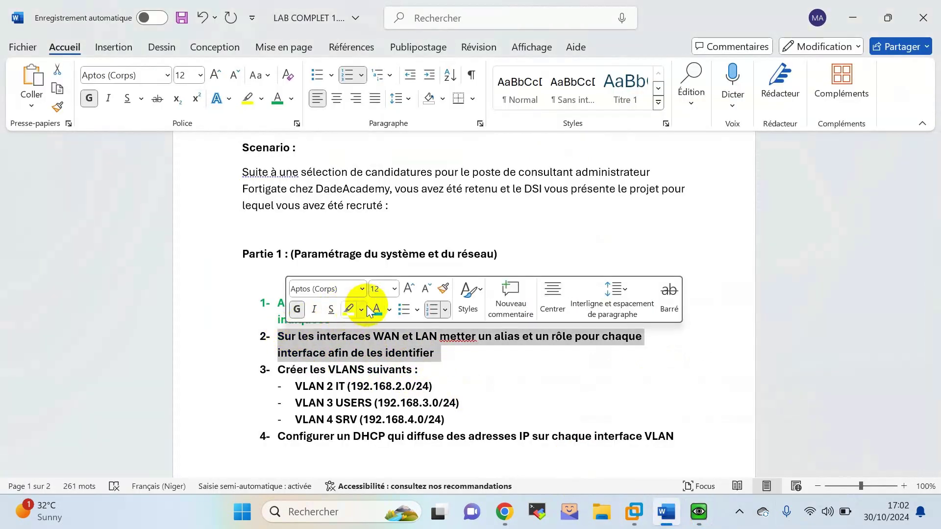
left_click(376, 309)
left_click(466, 372)
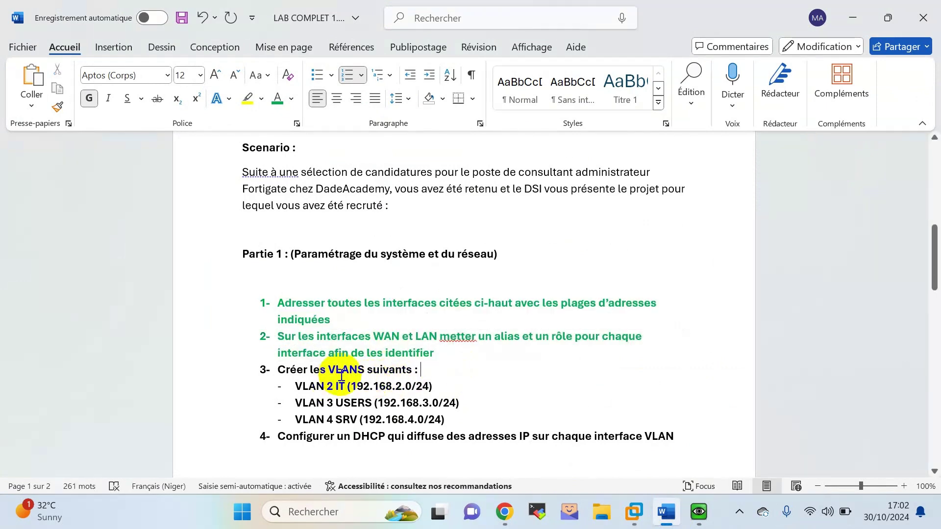
scroll(343, 367, "down", 1)
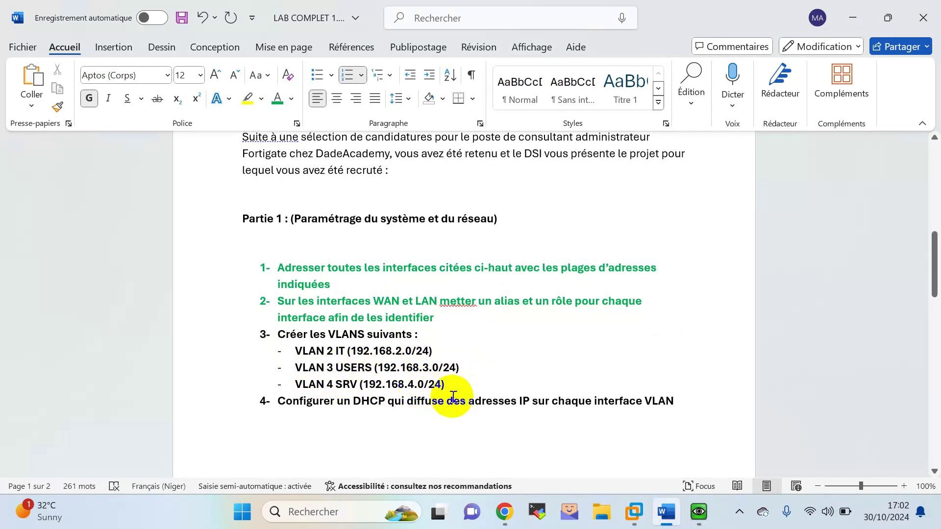
left_click(697, 513)
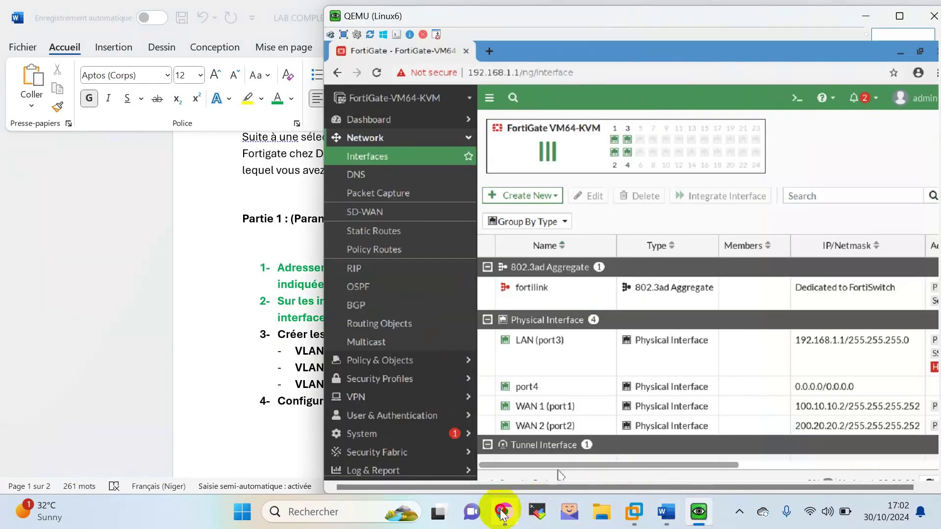
Create a new interface named VLAN IT, alias VLAN 2, on LAN (port3) with VLAN ID 2.
left_click(504, 511)
left_click(697, 511)
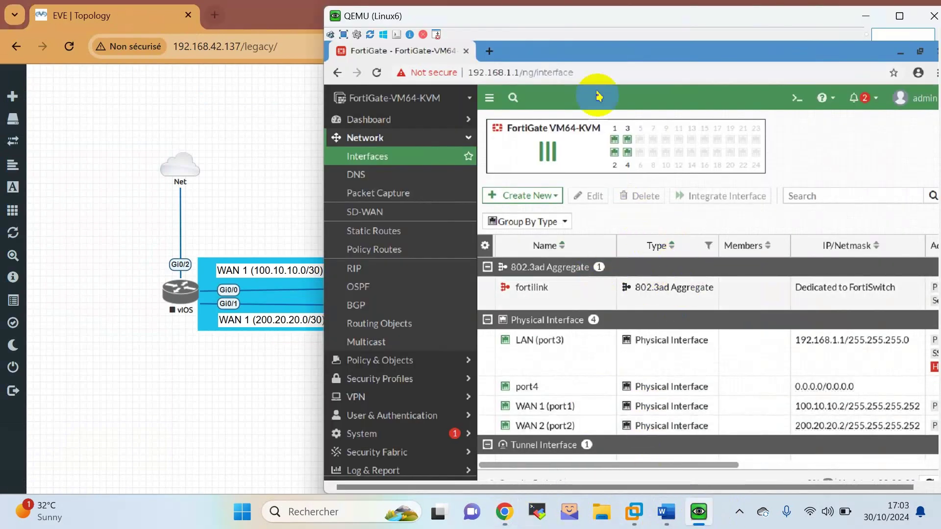
left_click_drag(617, 16, 537, 48)
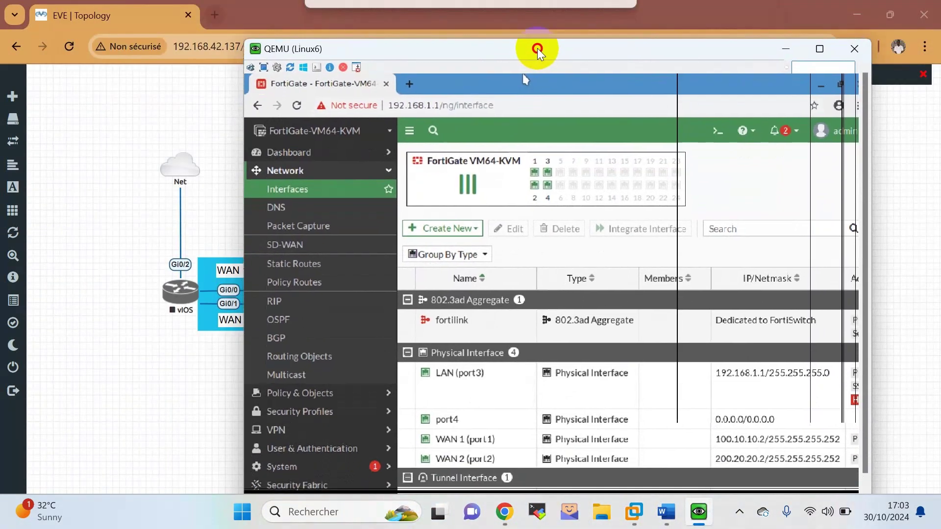
left_click(456, 228)
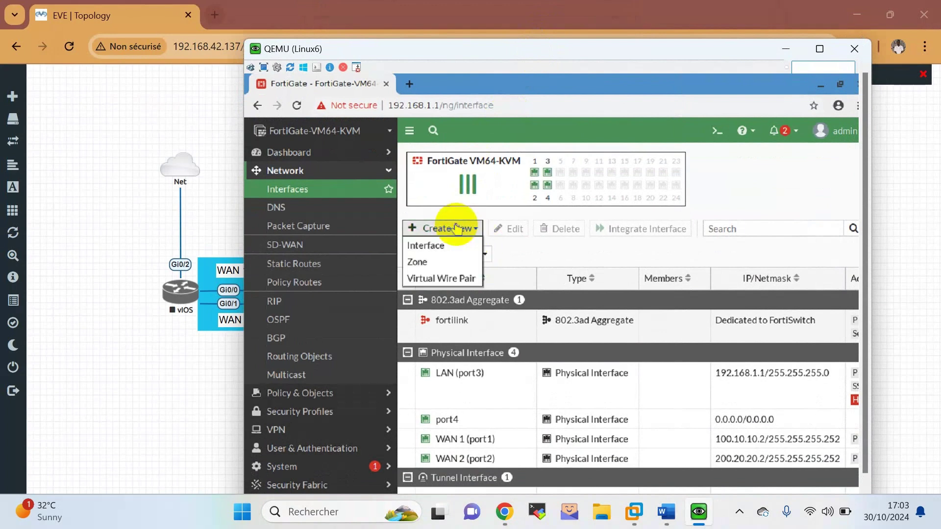
left_click(448, 247)
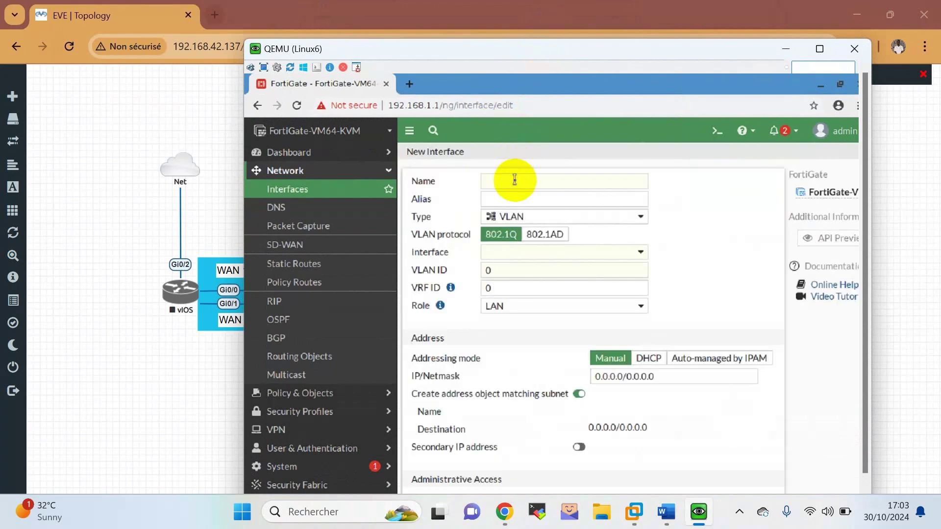
left_click(515, 180)
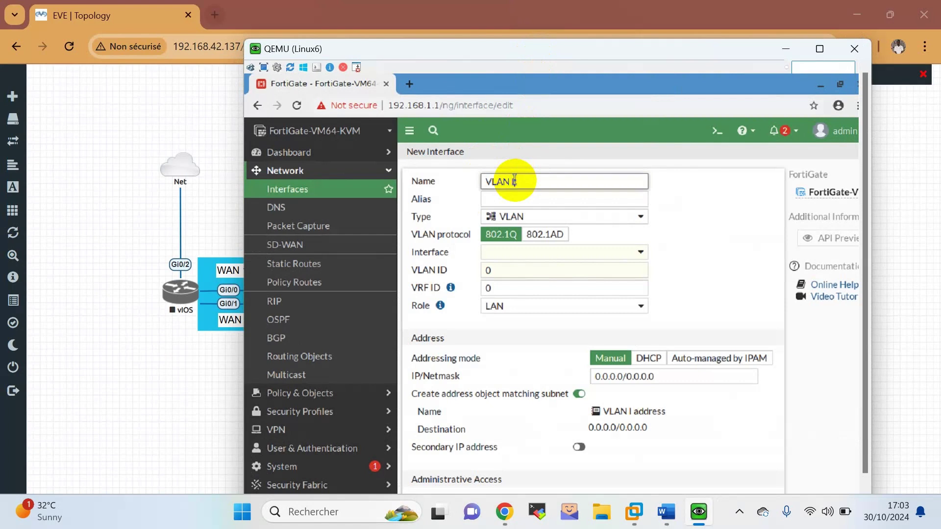
left_click(523, 201)
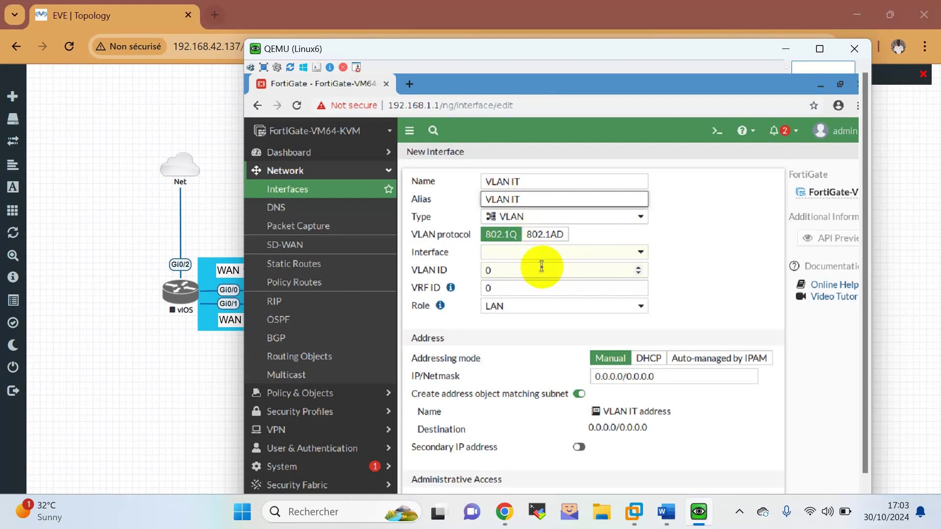
left_click_drag(513, 198, 546, 201)
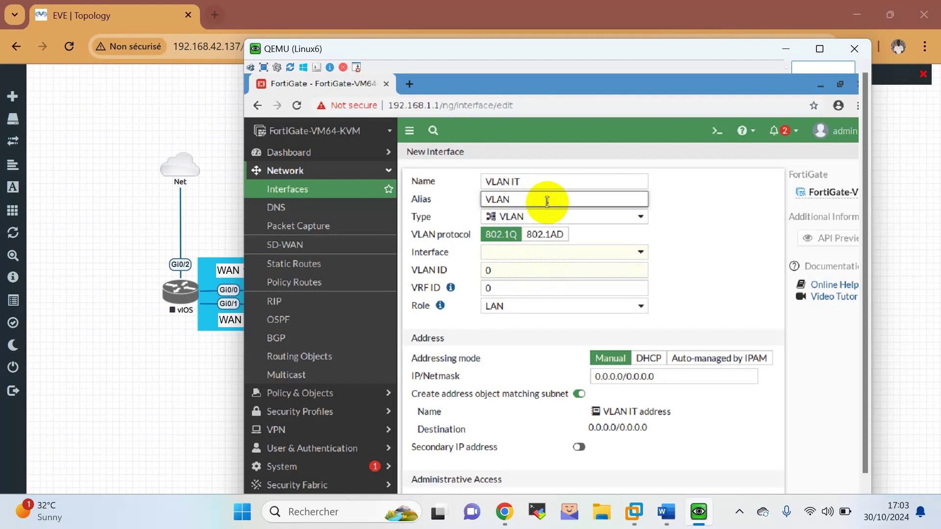
left_click(557, 252)
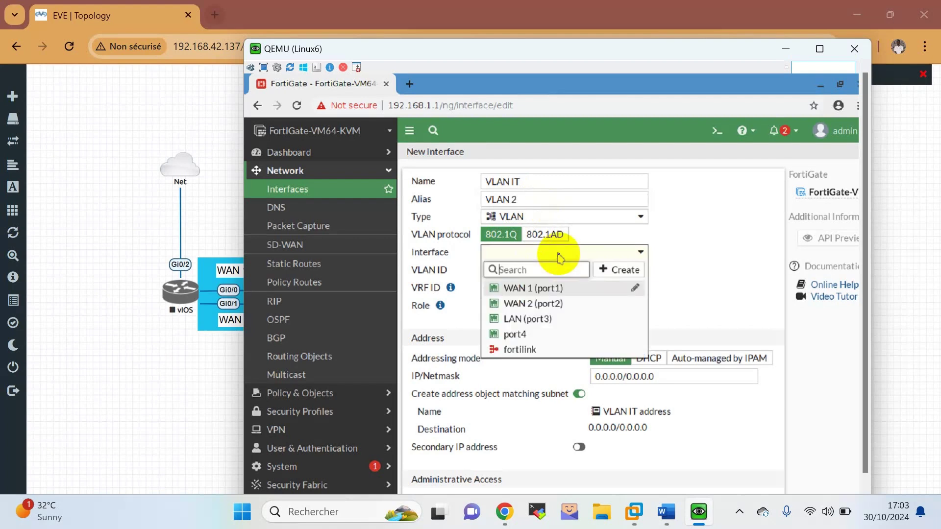
left_click(545, 319)
left_click(469, 276)
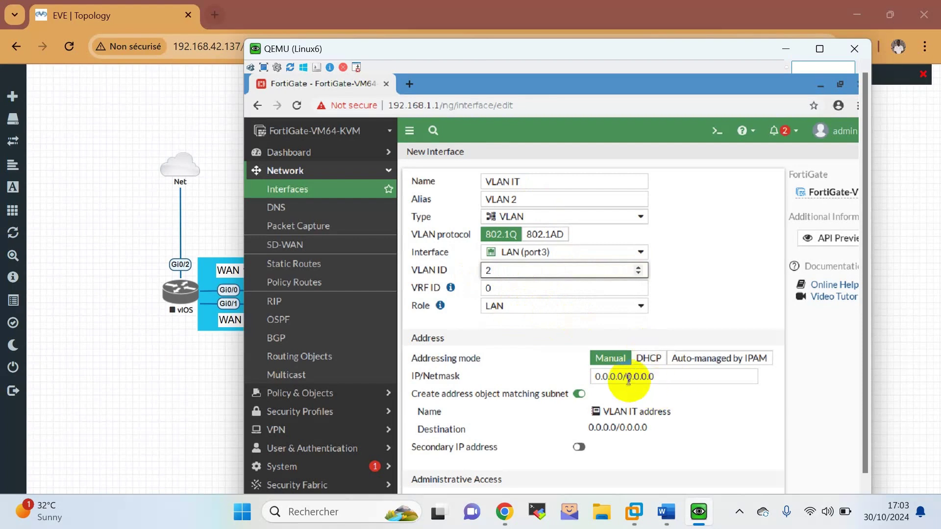
Give VLAN IT the address 192.168.2.1/24 and allow PING and SSH access.
left_click(682, 381)
type("192.168.2.1")
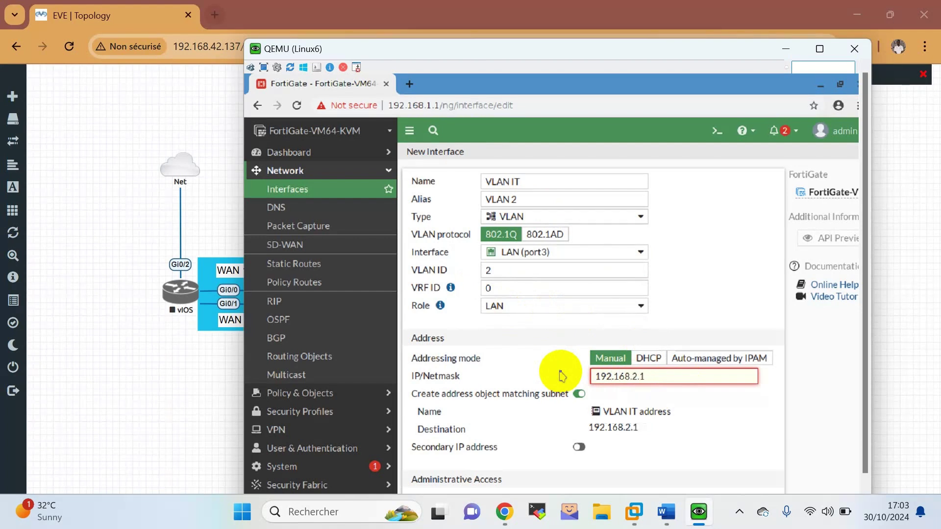
type("4")
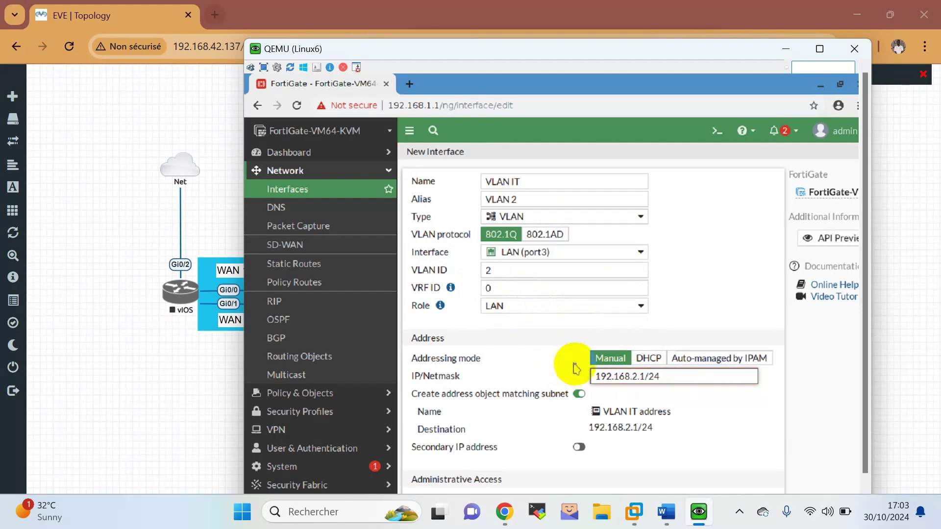
left_click(670, 411)
scroll(670, 411, "down", 2)
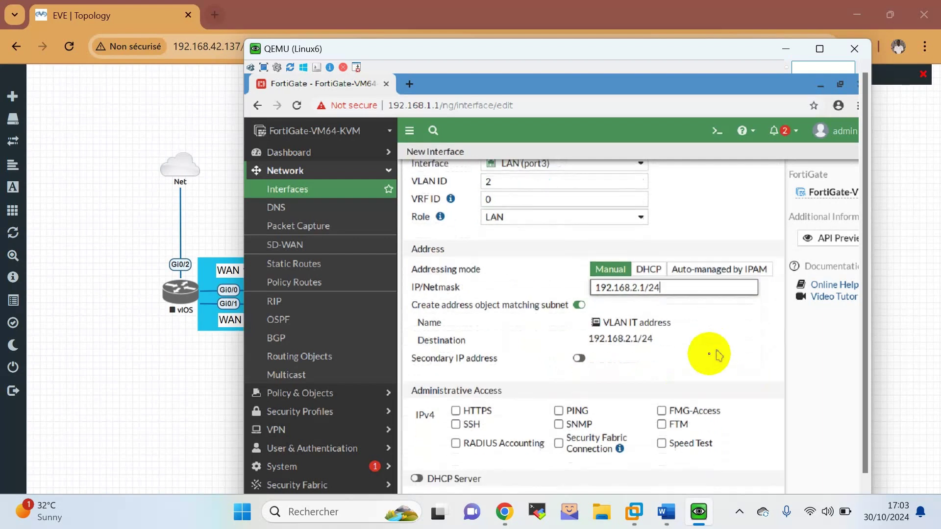
left_click_drag(671, 314, 638, 315)
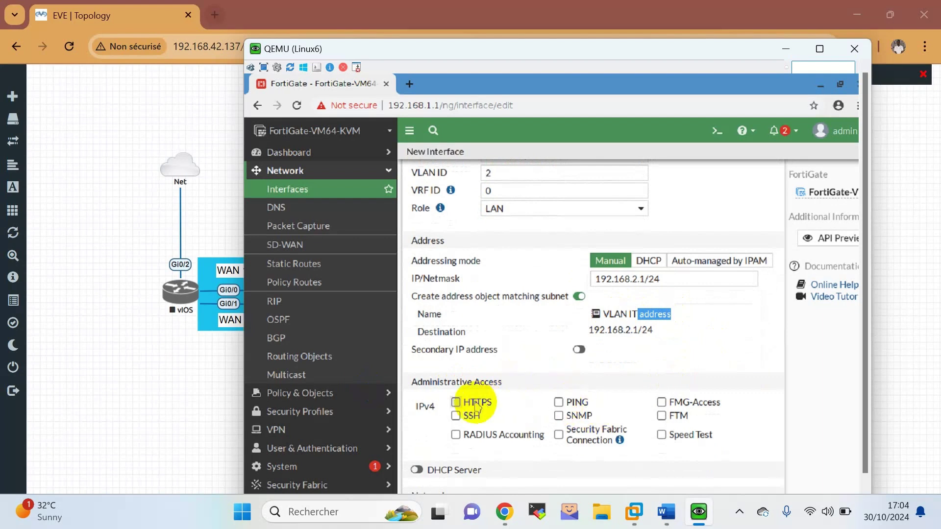
left_click(564, 403)
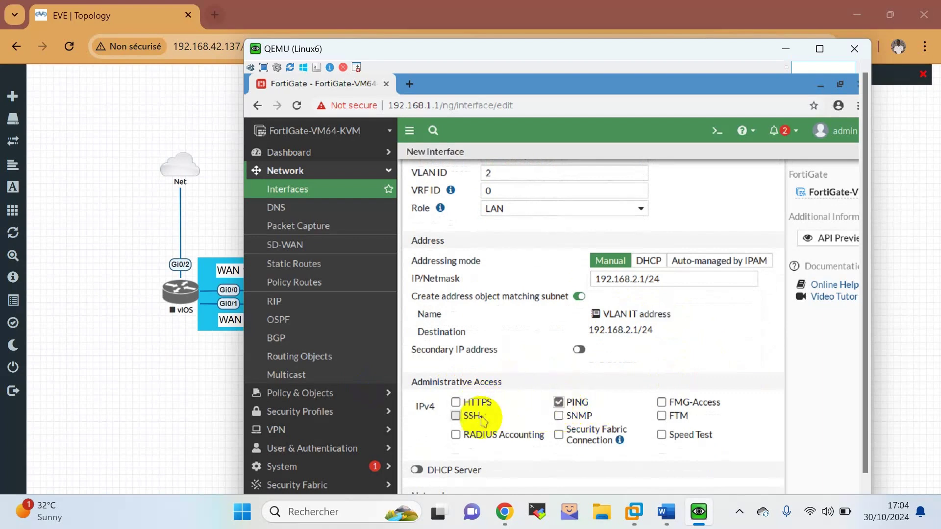
left_click(460, 416)
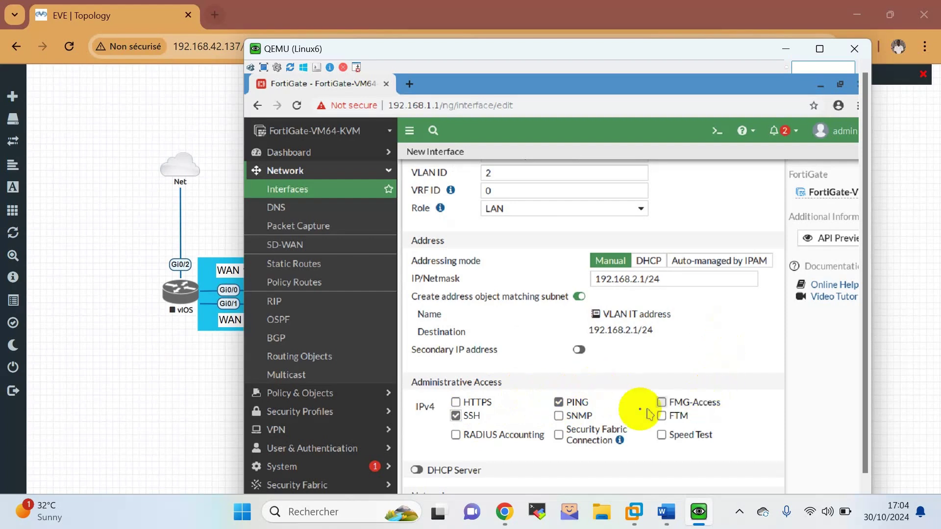
scroll(578, 430, "down", 2)
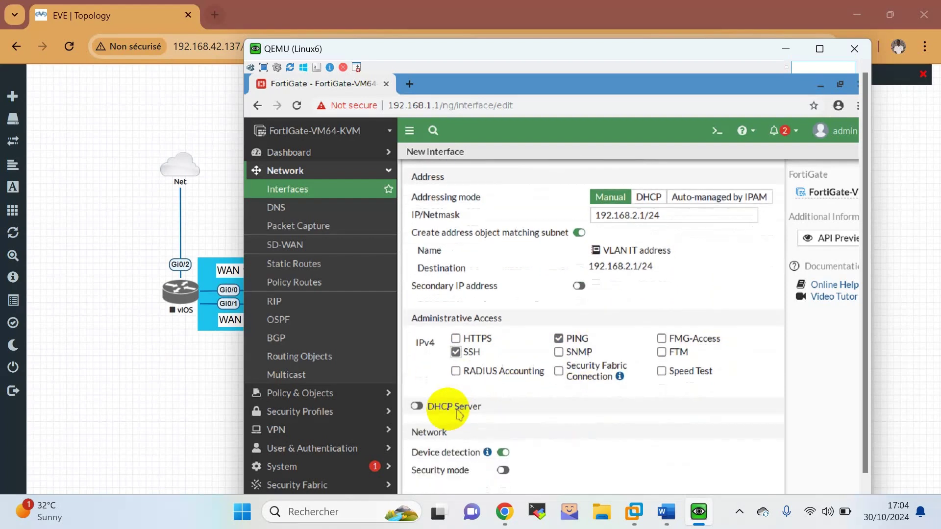
Enable the DHCP server on VLAN IT with the range starting at 192.168.2.10.
left_click(464, 411)
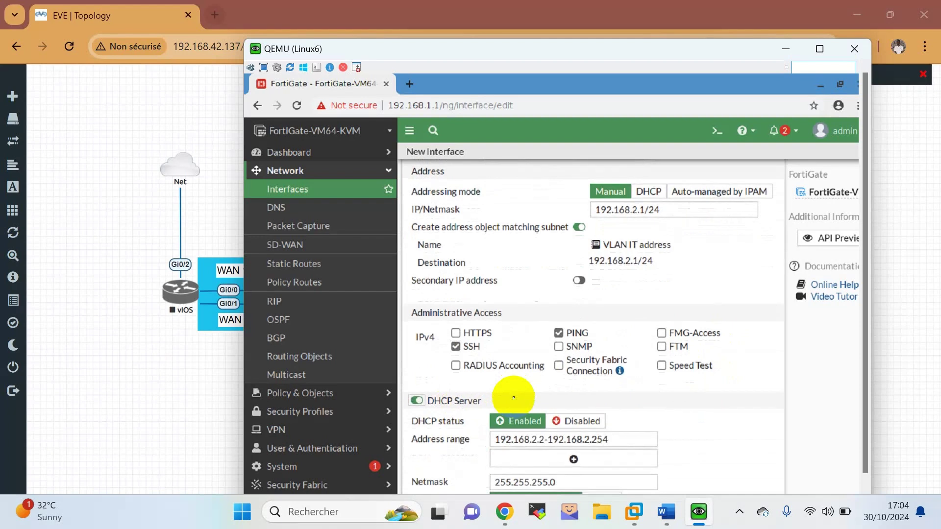
scroll(548, 415, "down", 1)
left_click(547, 412)
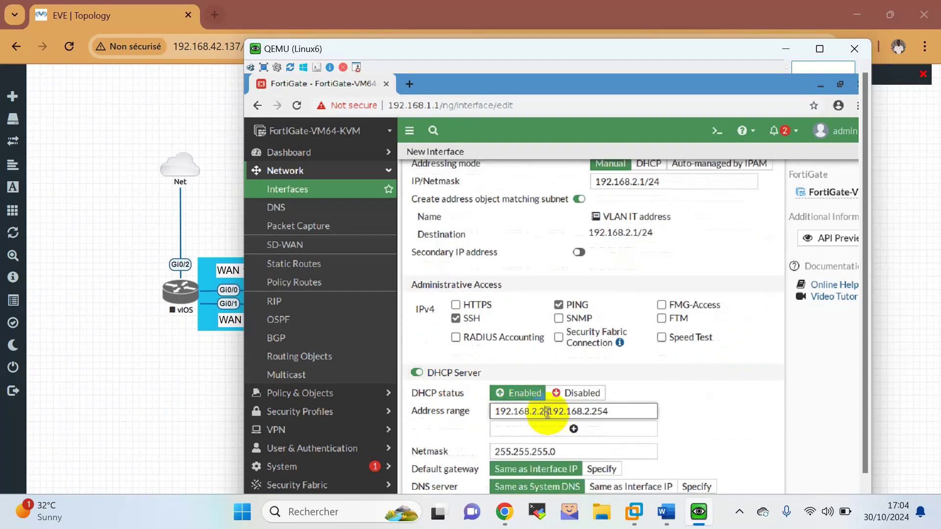
key("BackSpace")
type("10")
scroll(549, 416, "down", 2)
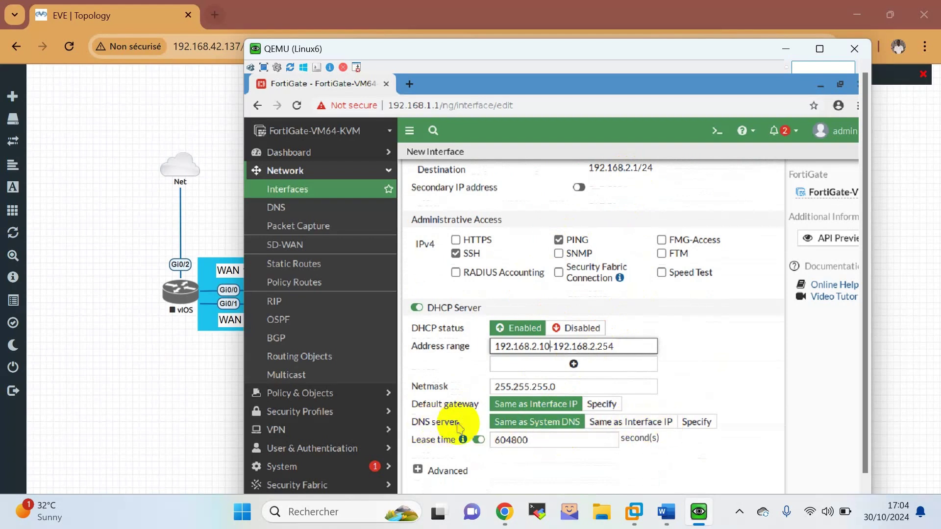
Specify DNS servers 8.8.8.8 and 8.8.4.4 and save the VLAN interface.
left_click(692, 422)
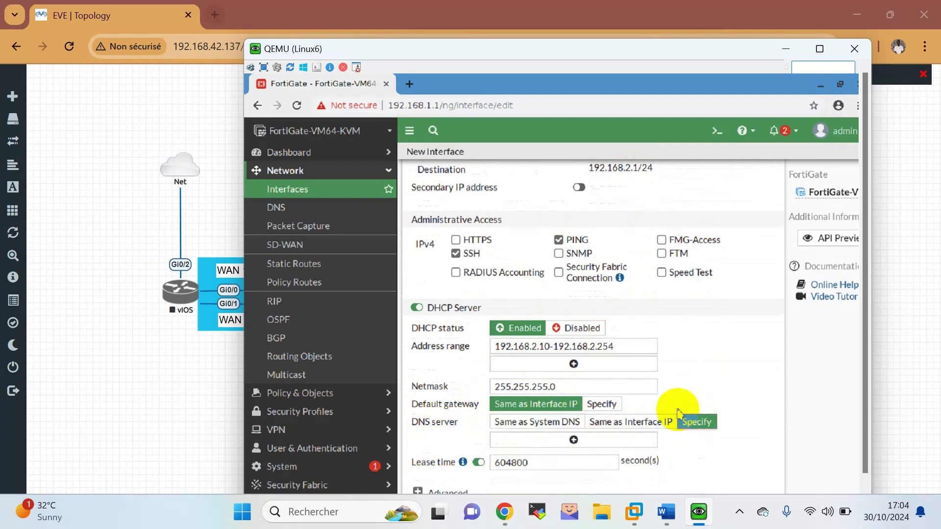
left_click(542, 440)
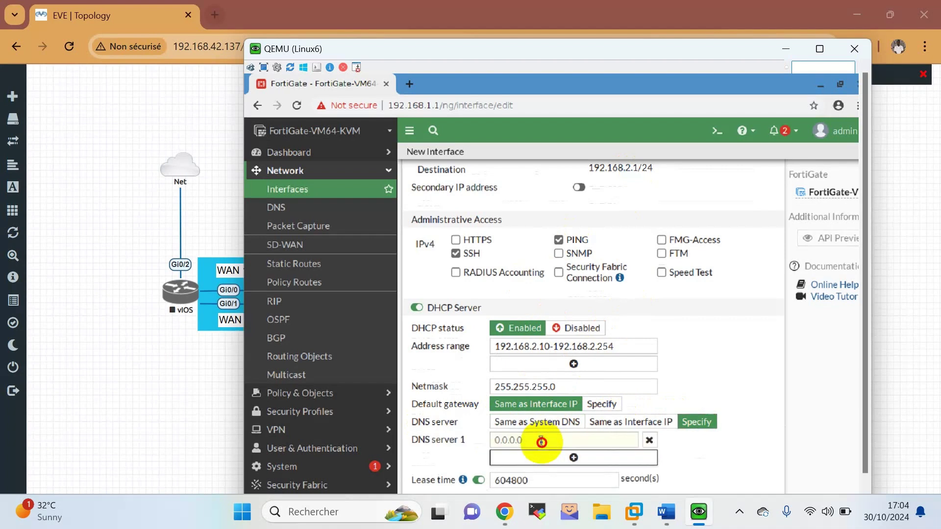
left_click(541, 441)
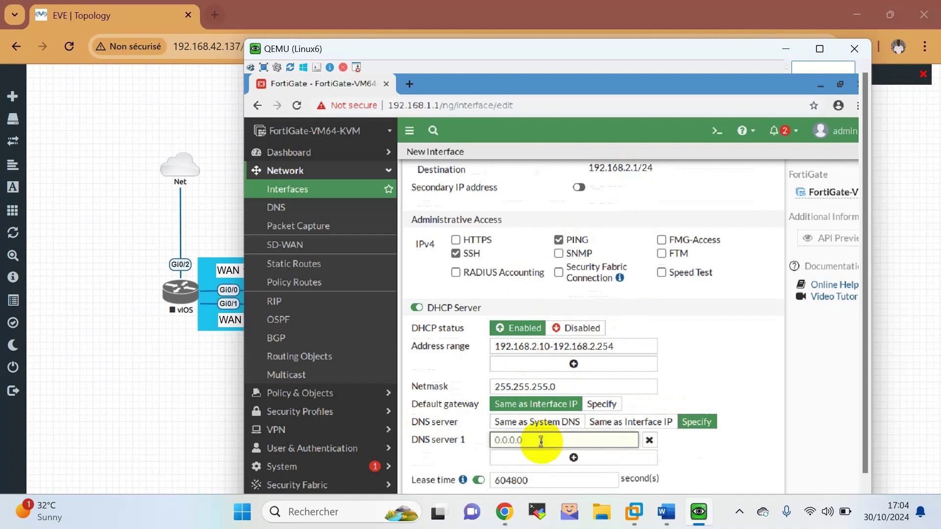
key("XF86KbdLightOnOff")
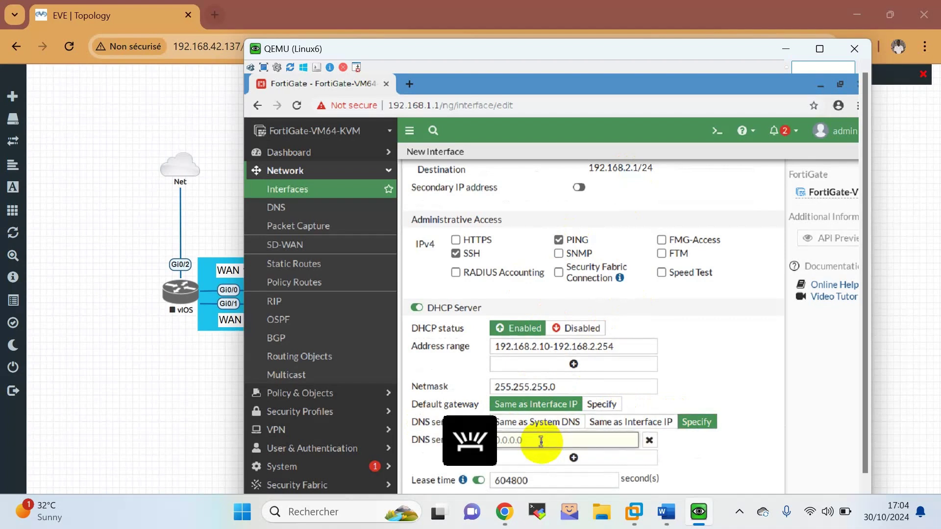
type("8.8.8.8")
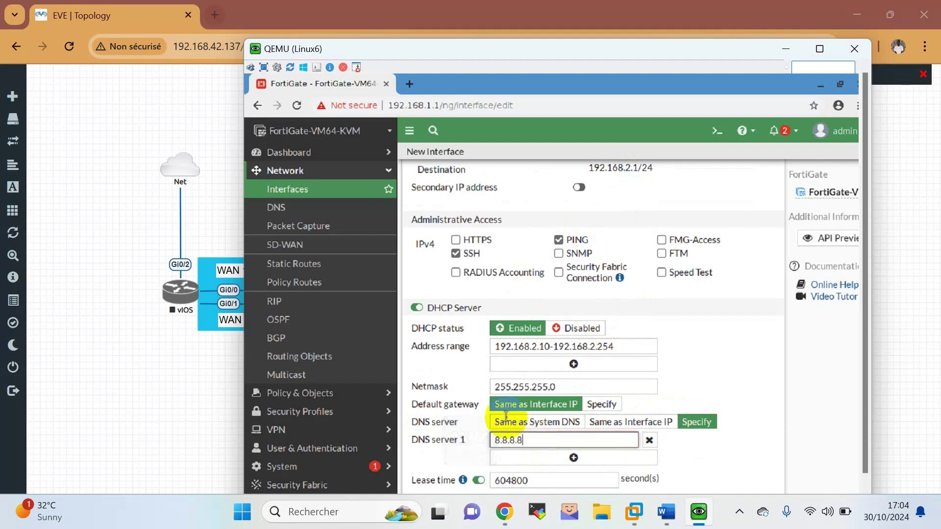
left_click(532, 460)
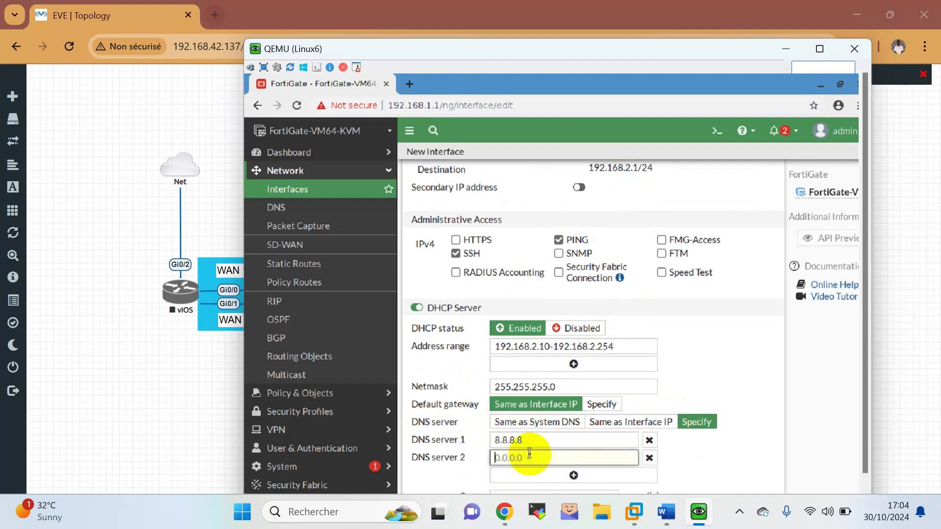
type("8.")
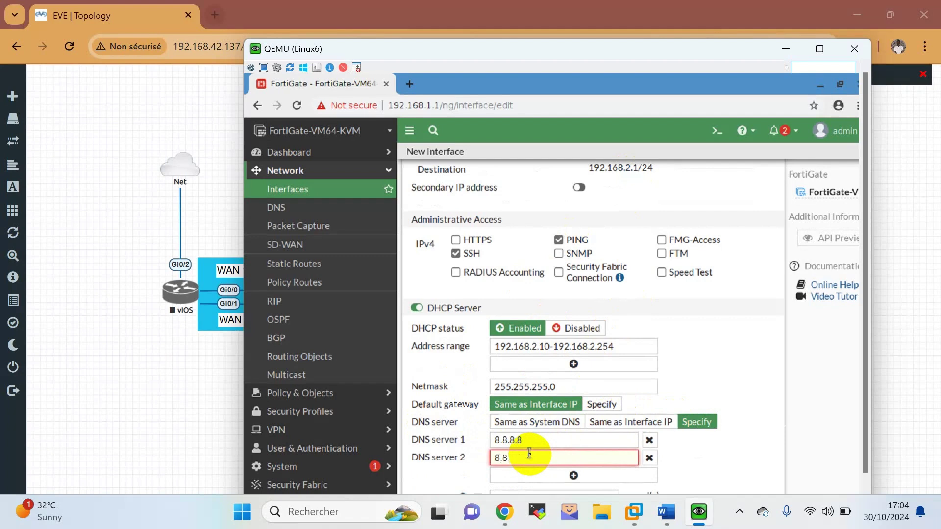
type("8.4.4")
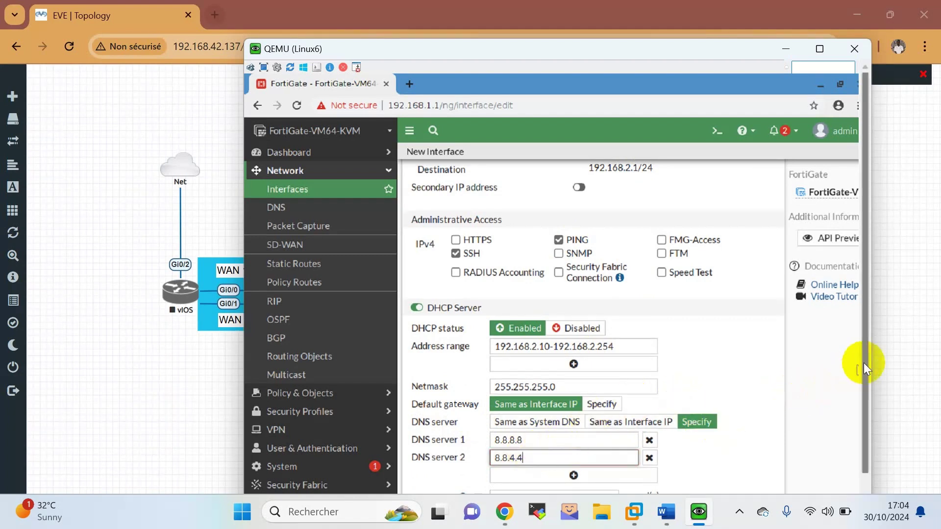
left_click_drag(862, 365, 865, 401)
scroll(721, 421, "down", 3)
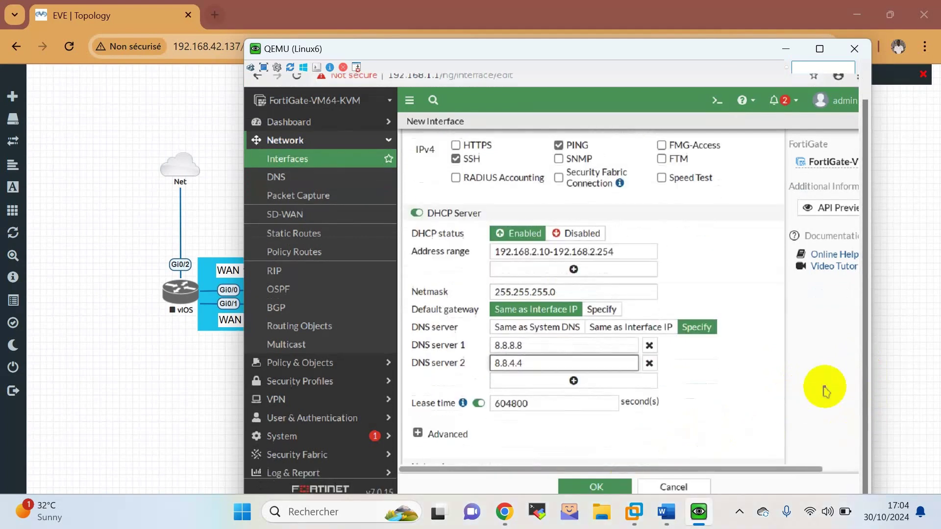
left_click(602, 487)
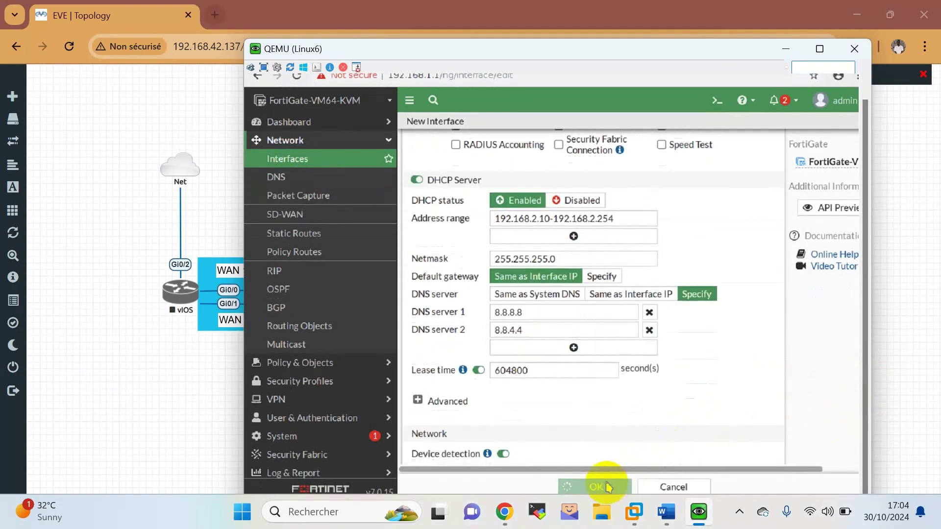
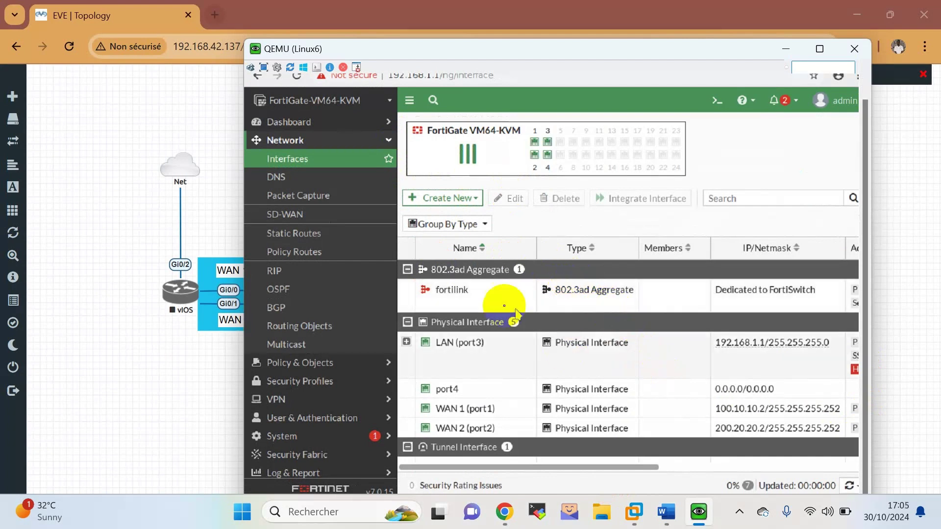
Start a new interface named VLAN USERS, alias VLAN 3, attached to LAN (port3).
left_click(445, 198)
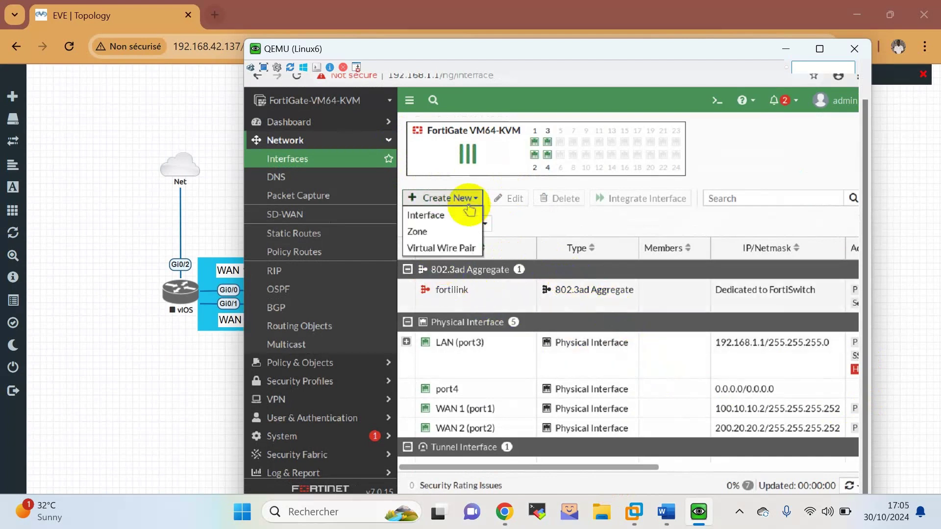
left_click(440, 214)
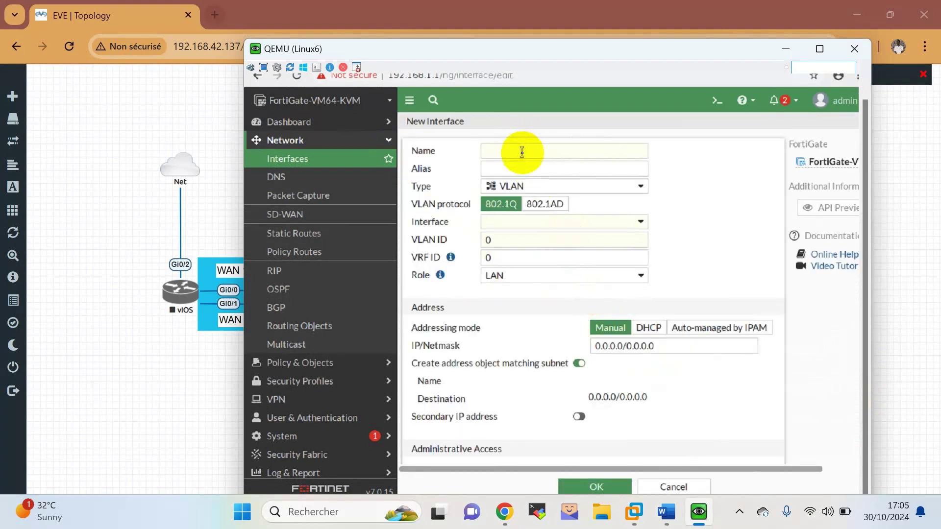
left_click(522, 152)
type("VLAN USERS")
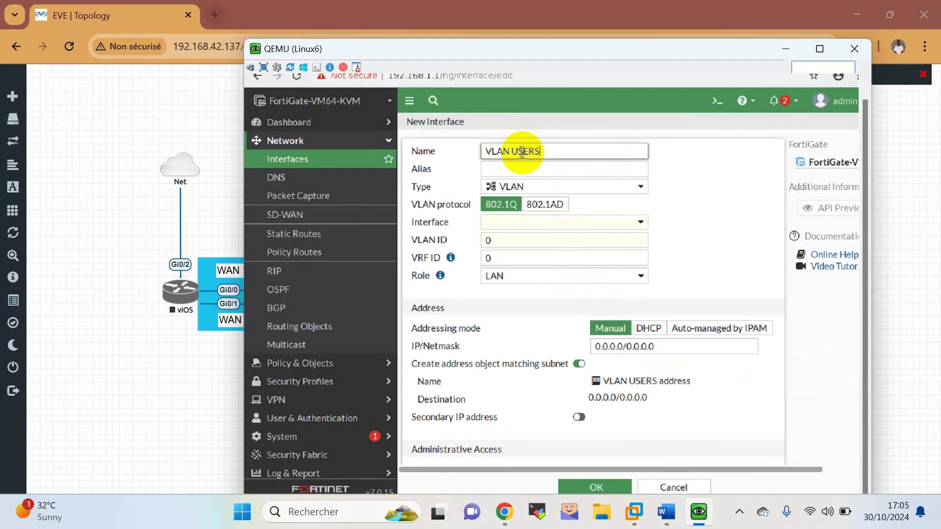
left_click(523, 170)
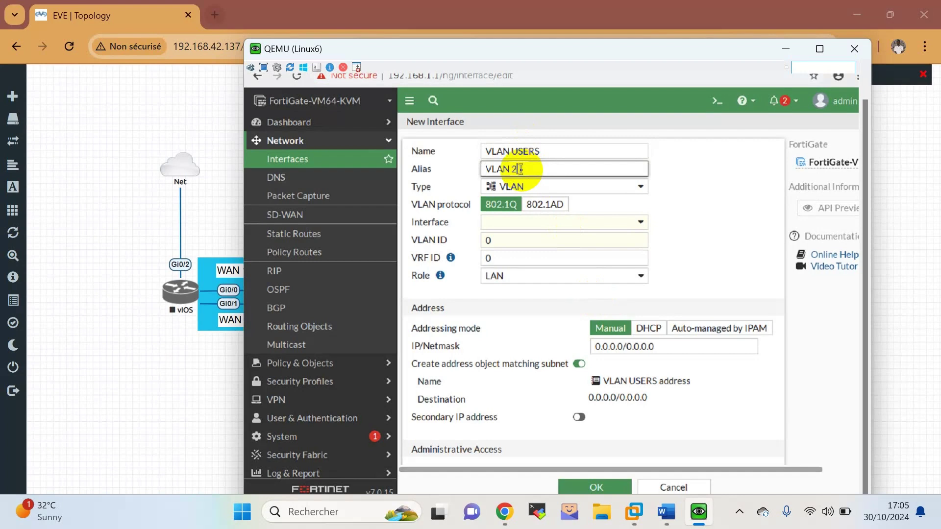
left_click(542, 232)
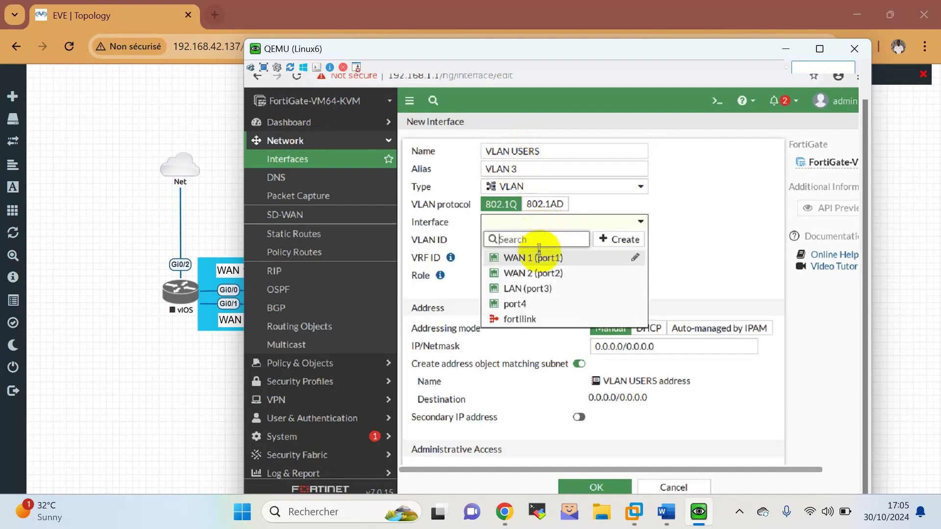
left_click(534, 289)
Set VLAN ID 3 and IP/Netmask 192.168.3.1/24 on VLAN USERS.
left_click(510, 239)
key("BackSpace")
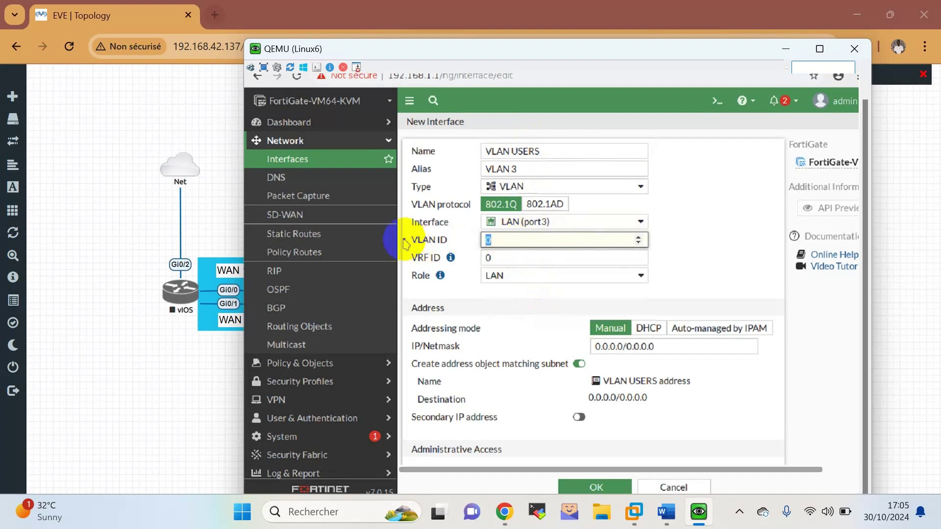
type("3")
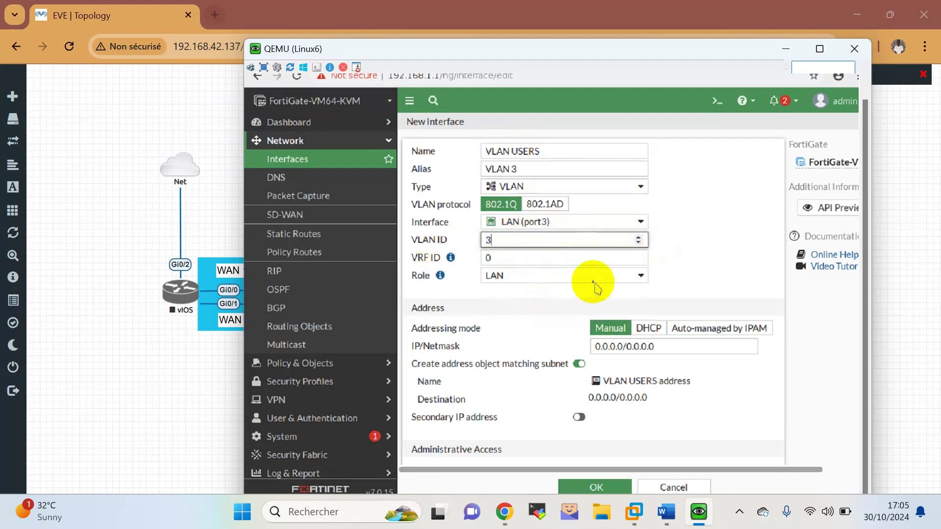
left_click_drag(686, 346, 556, 353)
type("192.168.3.")
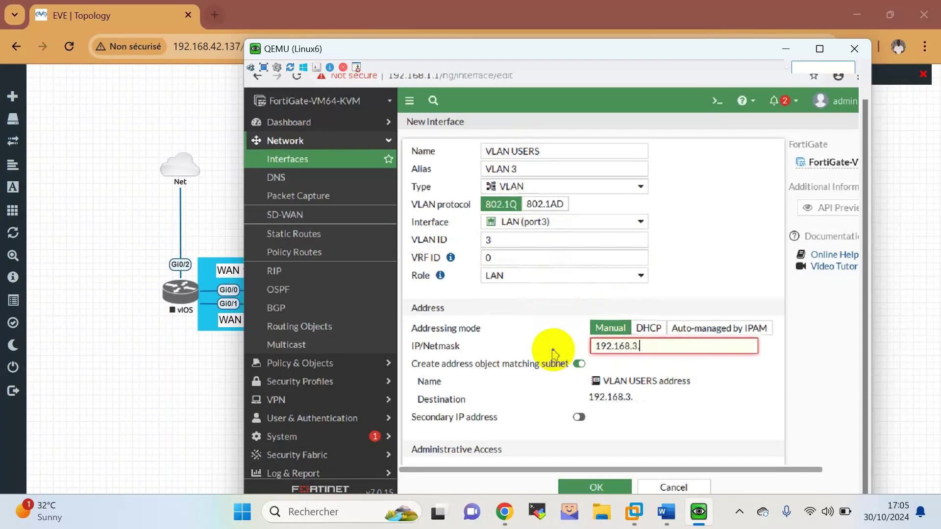
type("1/24")
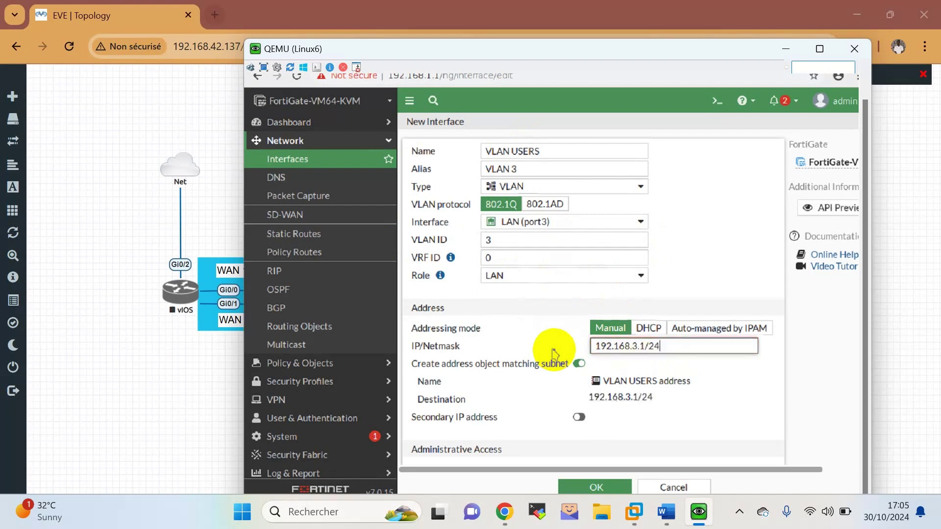
scroll(675, 414, "down", 2)
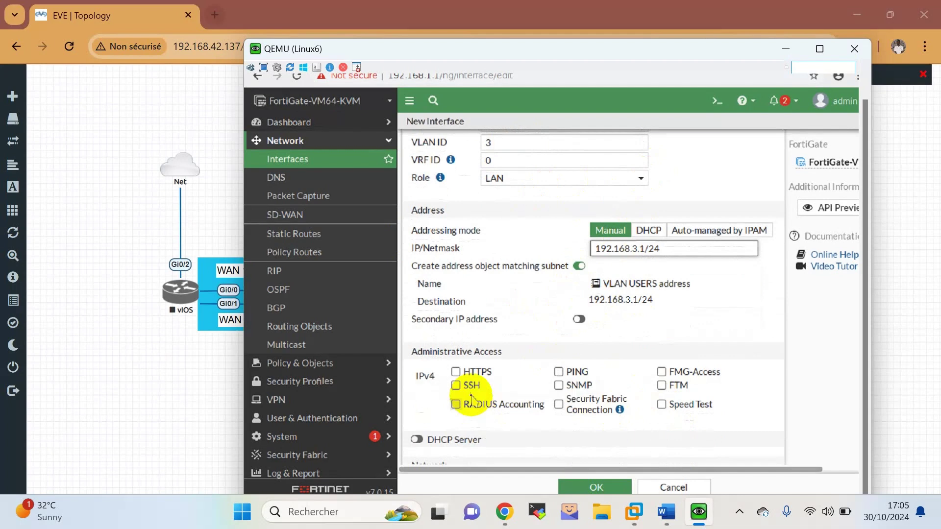
Allow PING and enable the DHCP server with the range starting at 192.168.3.10.
left_click(570, 376)
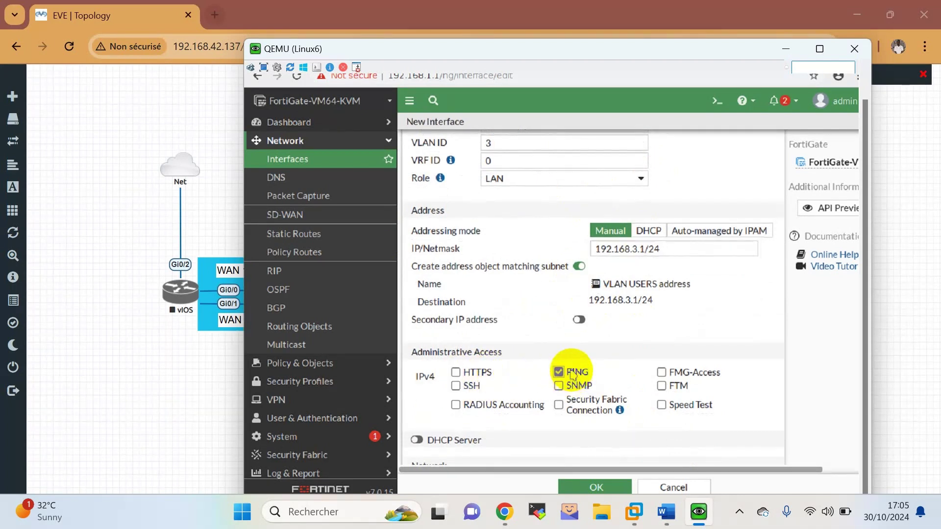
scroll(763, 406, "down", 1)
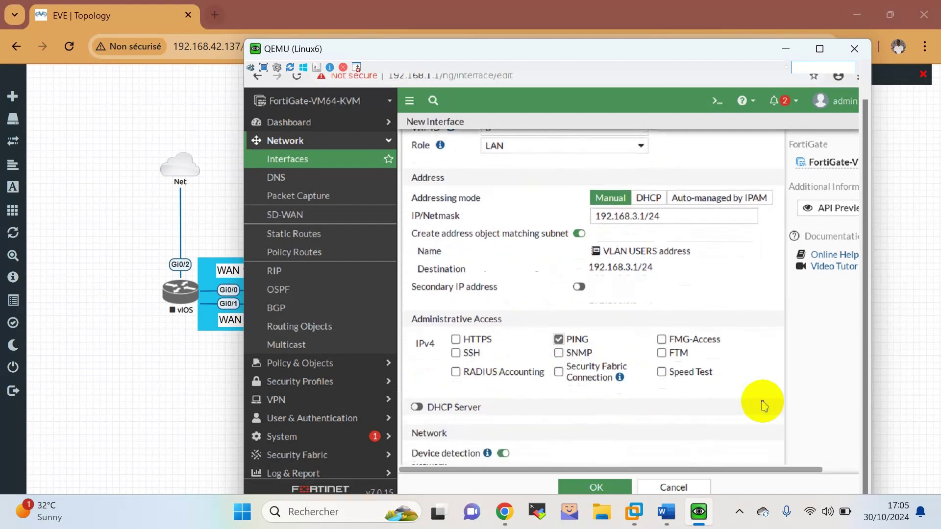
left_click(466, 407)
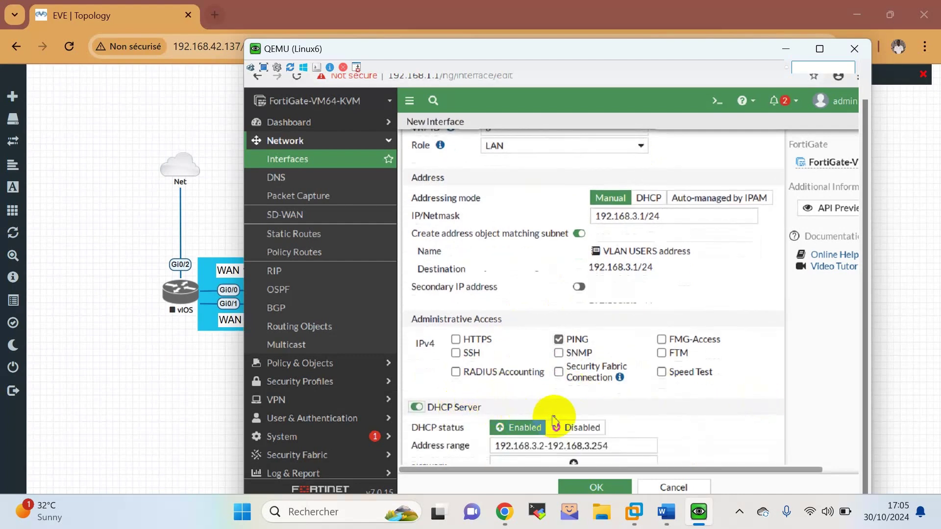
left_click(549, 446)
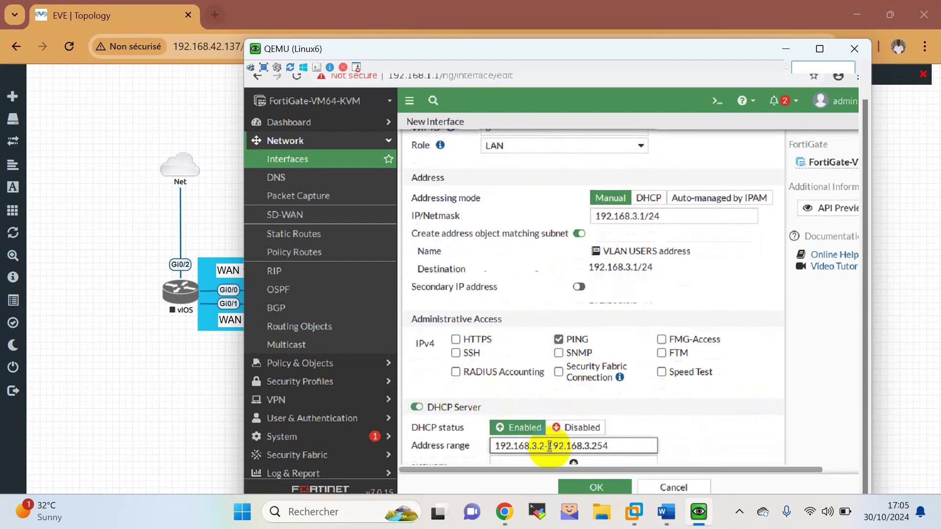
key("BackSpace")
type("10")
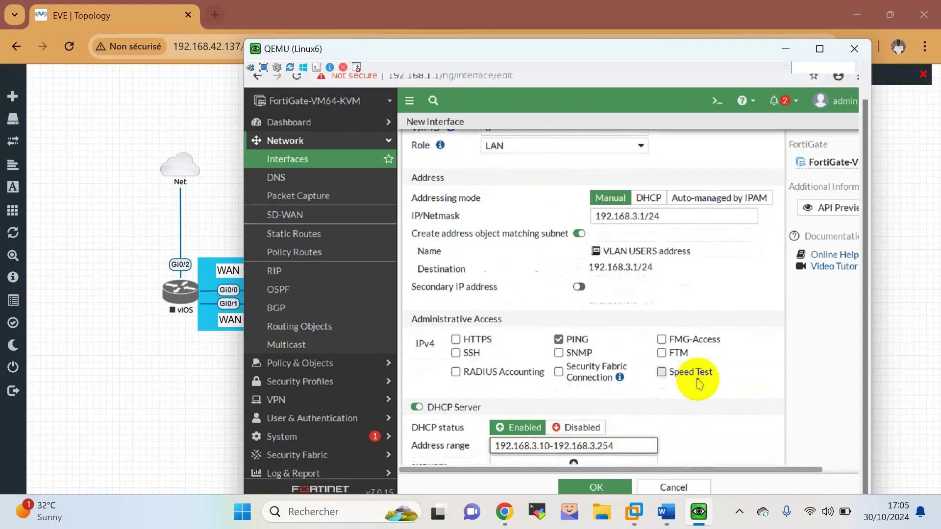
scroll(699, 384, "down", 4)
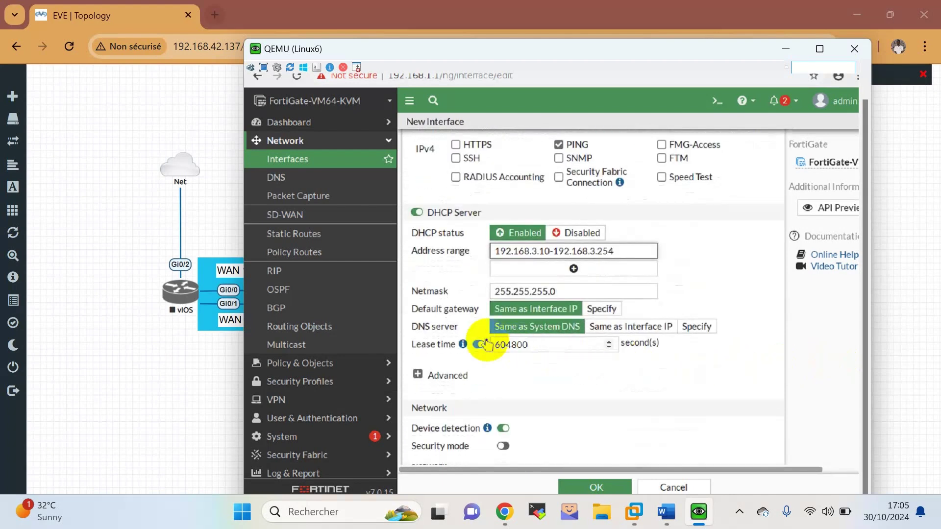
Specify DNS servers 8.8.8.8 and 8.8.4.4 and save the VLAN USERS interface.
left_click(697, 327)
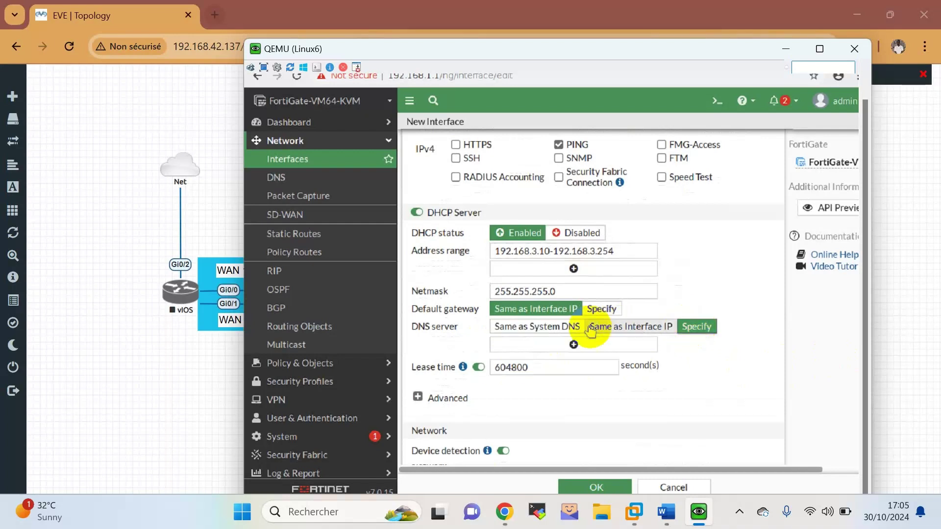
left_click(574, 345)
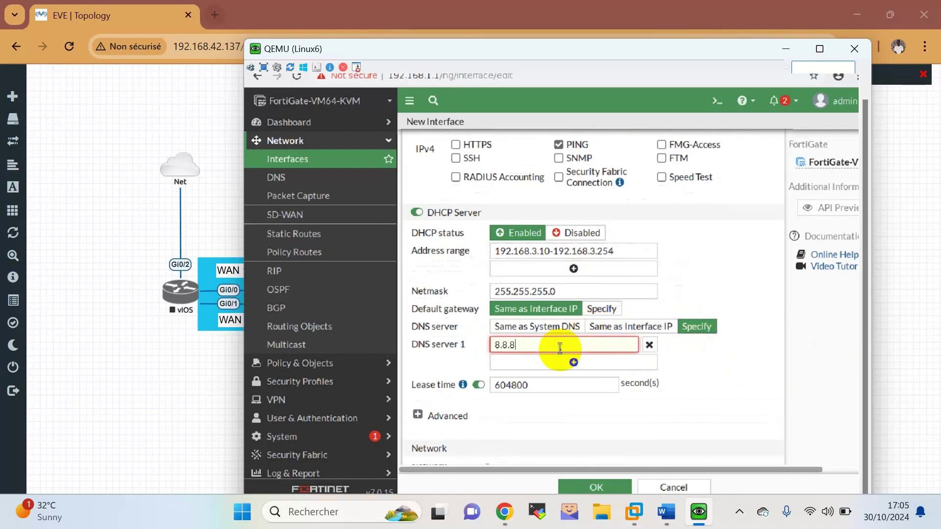
type("8.8.8.8")
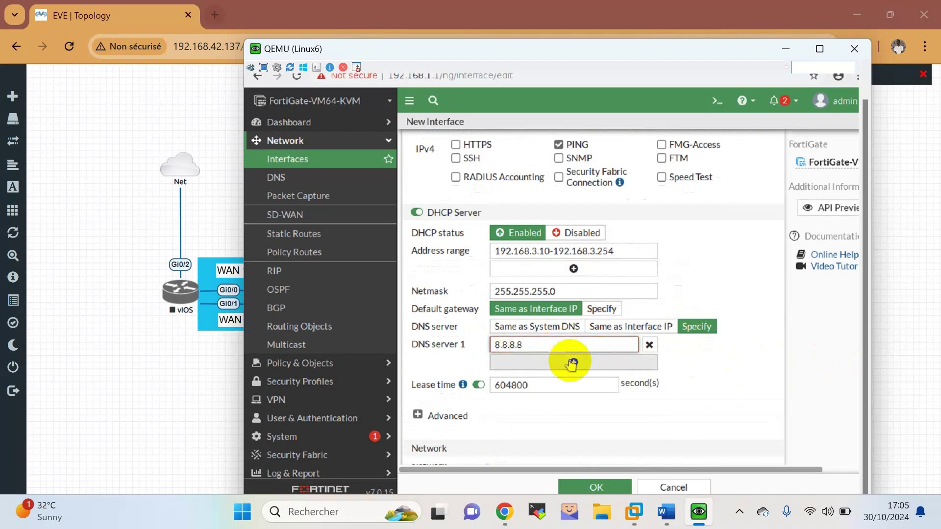
left_click(572, 362)
left_click(551, 361)
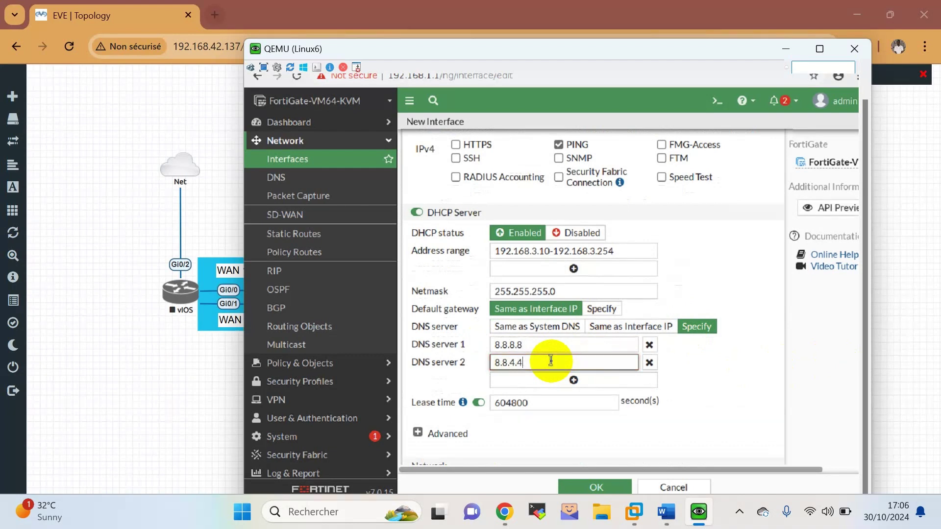
scroll(554, 362, "down", 1)
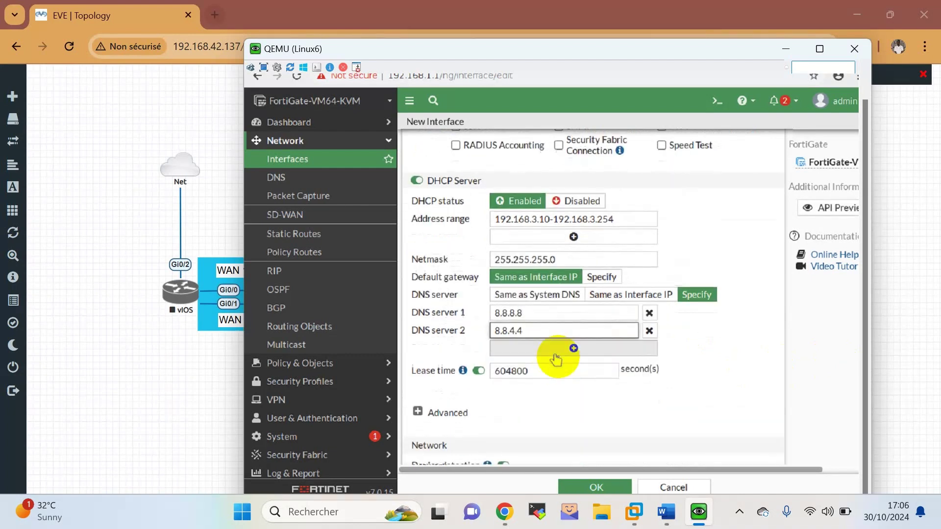
left_click(600, 487)
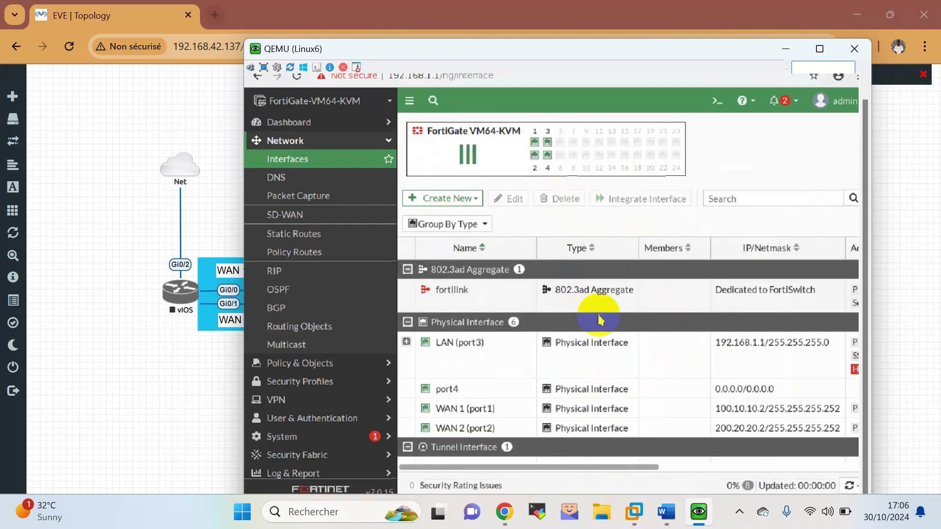
Expand LAN (port3) to confirm VLAN 2 and VLAN 3, then open a blank New Interface form.
left_click(407, 343)
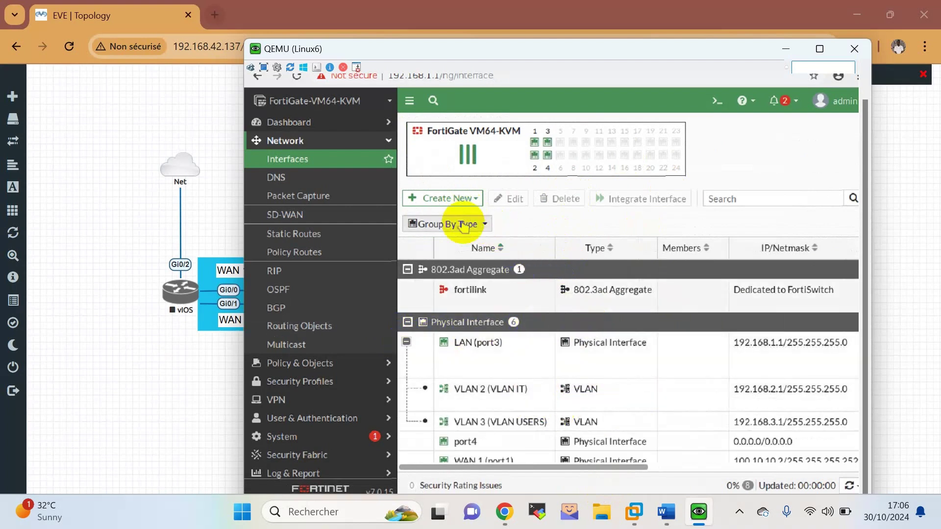
left_click(466, 199)
left_click(465, 225)
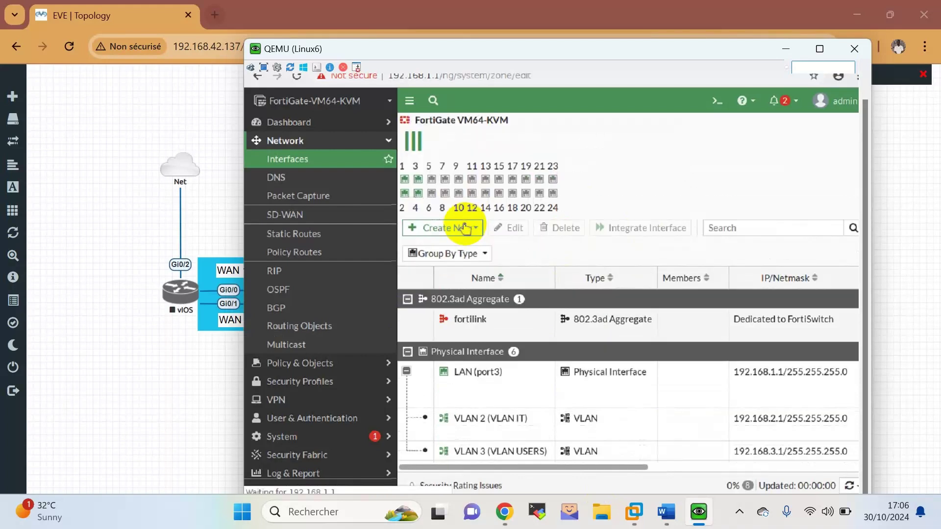
left_click(671, 408)
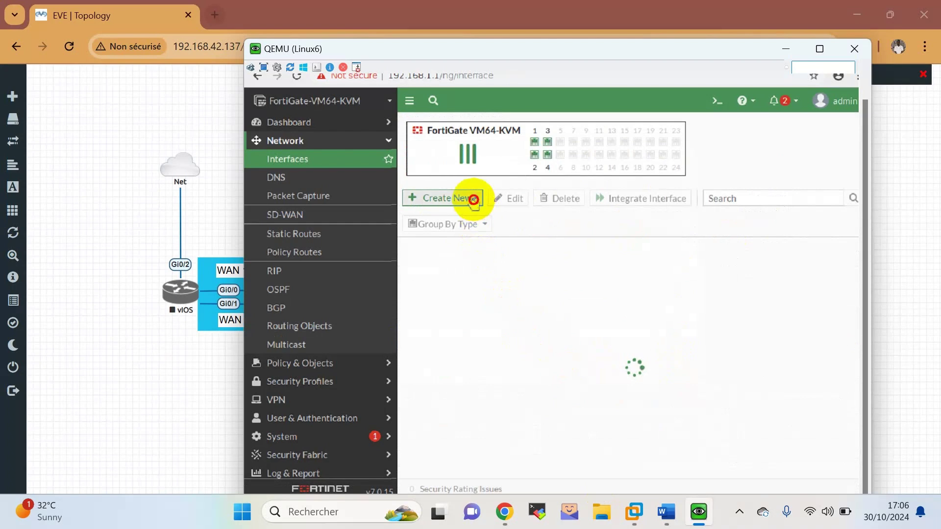
left_click(474, 199)
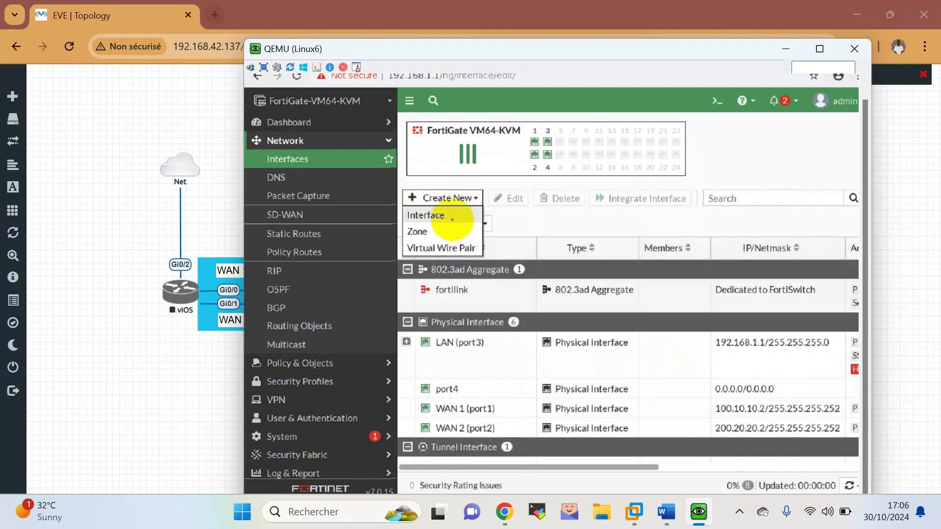
left_click(452, 217)
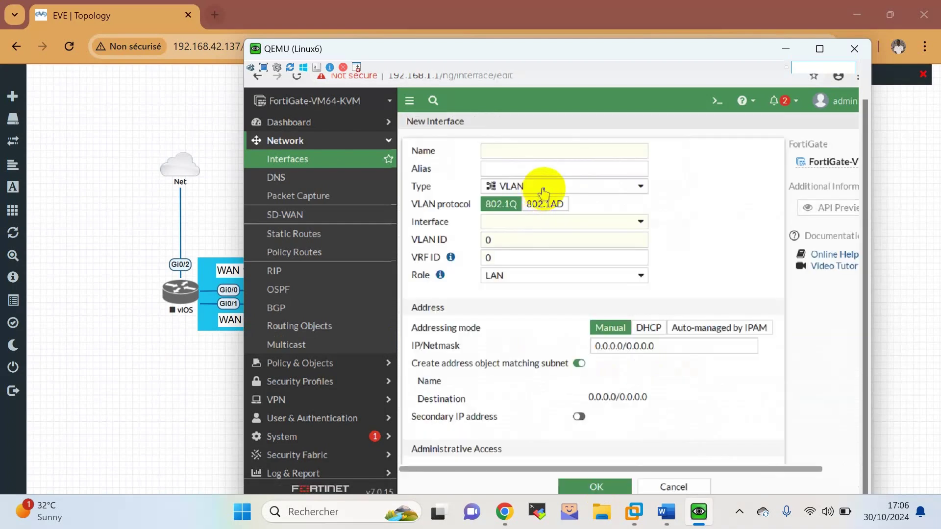
Name the interface VLAN SRV, alias VLAN 4, on LAN (port3) with VLAN ID 4.
left_click(559, 156)
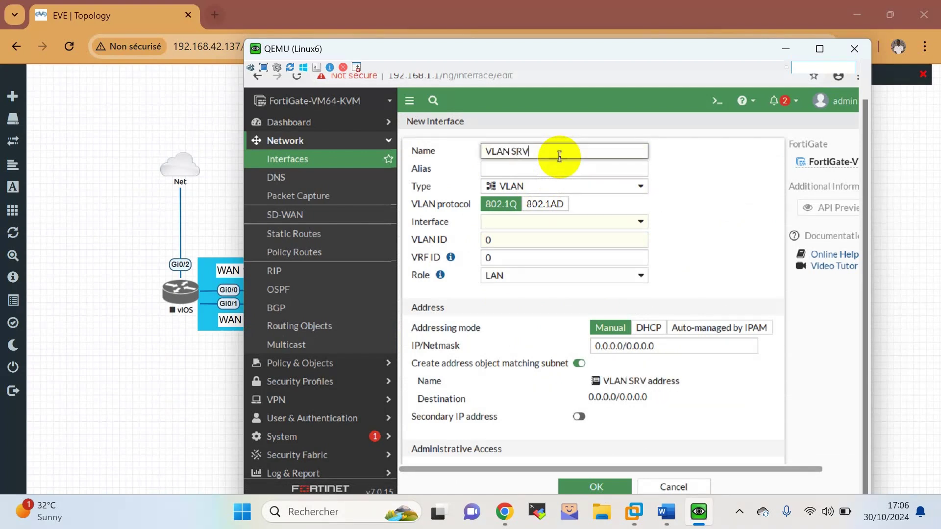
key("Tab")
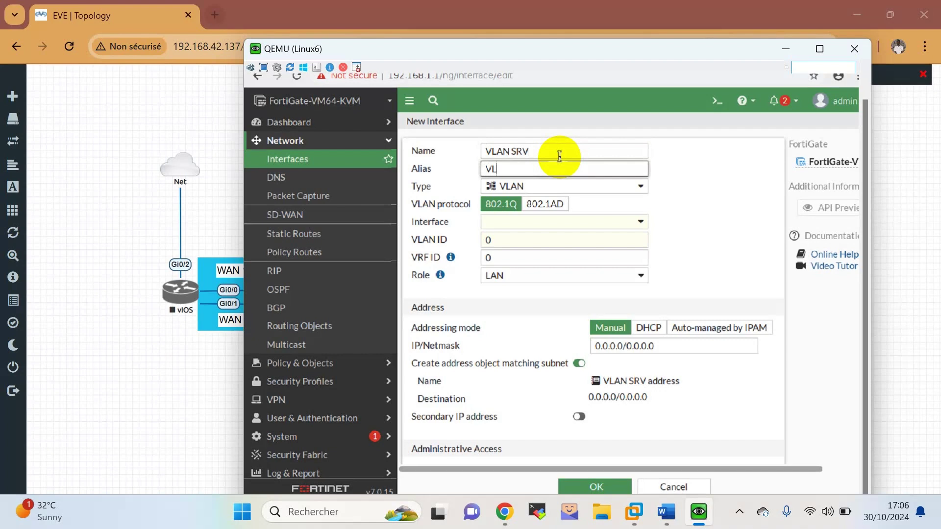
left_click(564, 221)
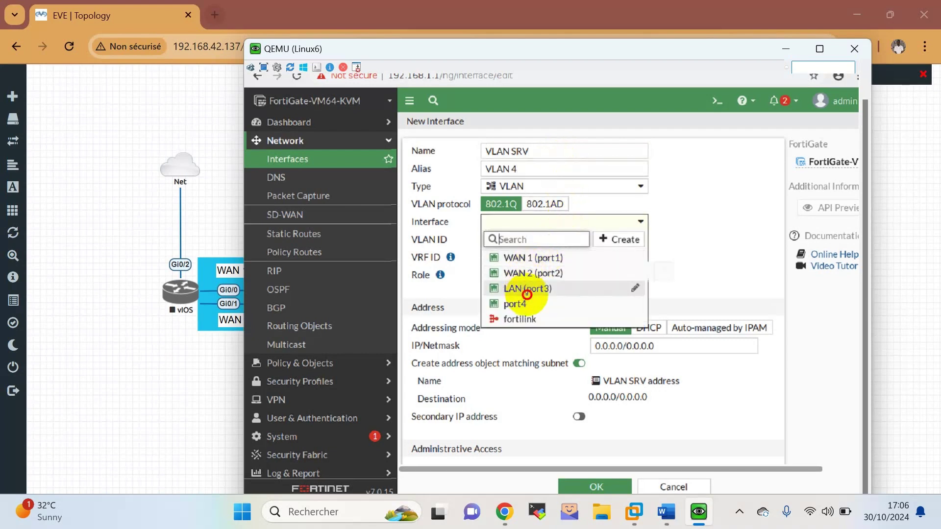
left_click(527, 293)
left_click_drag(512, 240, 447, 233)
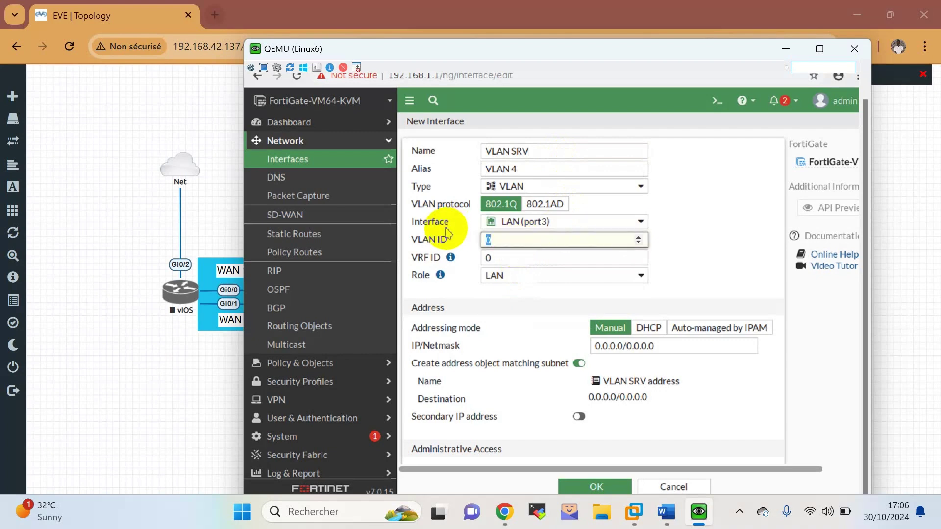
type("4")
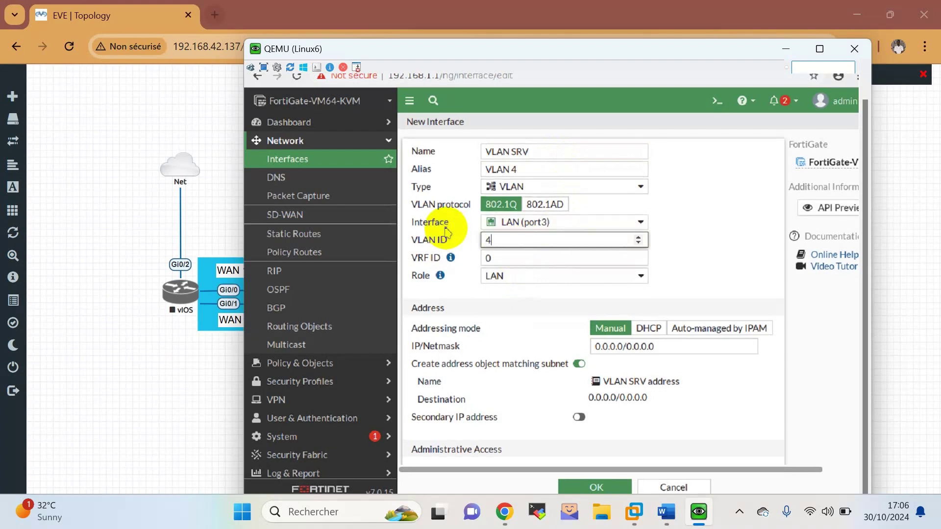
Give VLAN SRV the address 192.168.4.1/24 and allow PING.
scroll(553, 276, "down", 2)
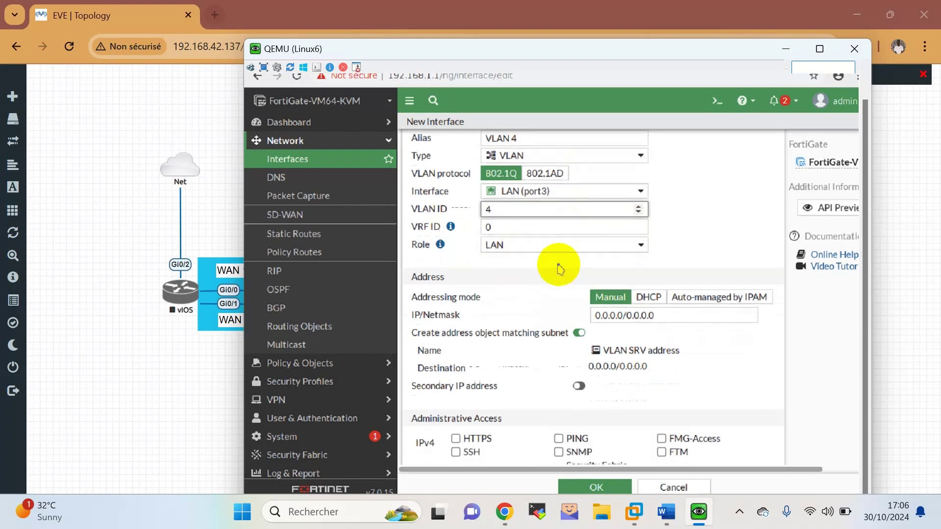
left_click_drag(681, 282, 505, 286)
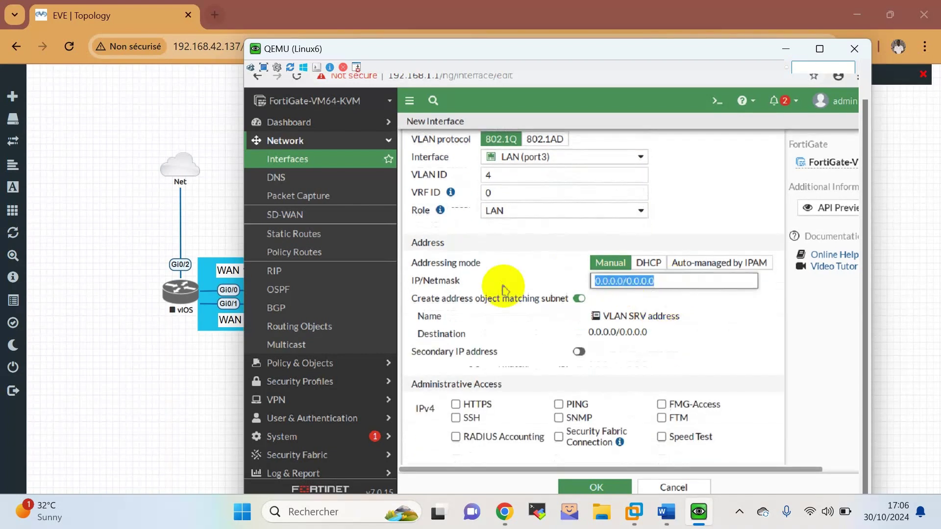
type("192.168.4.")
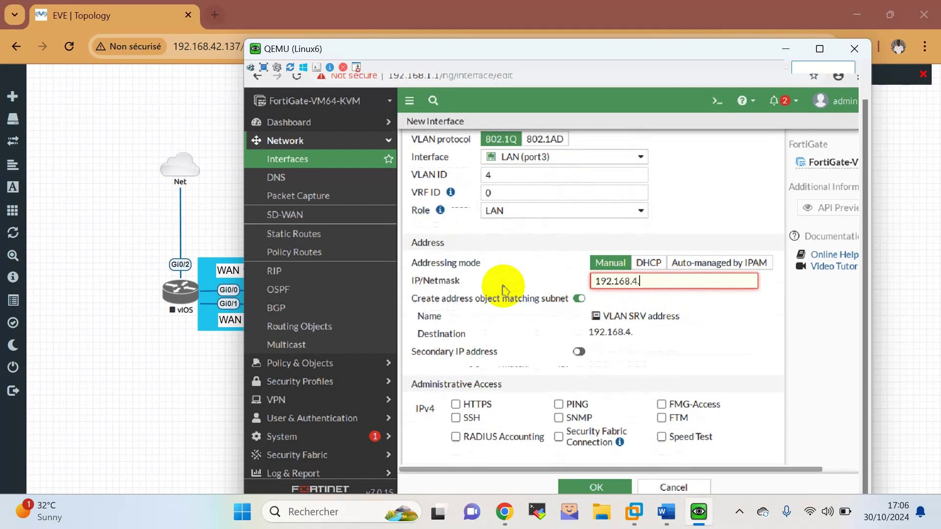
type("1/24")
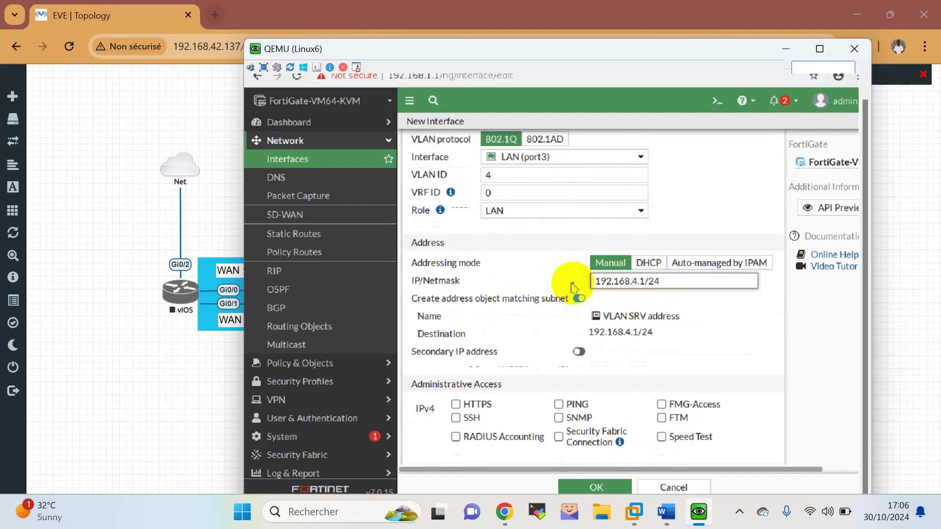
left_click(581, 406)
scroll(595, 416, "down", 2)
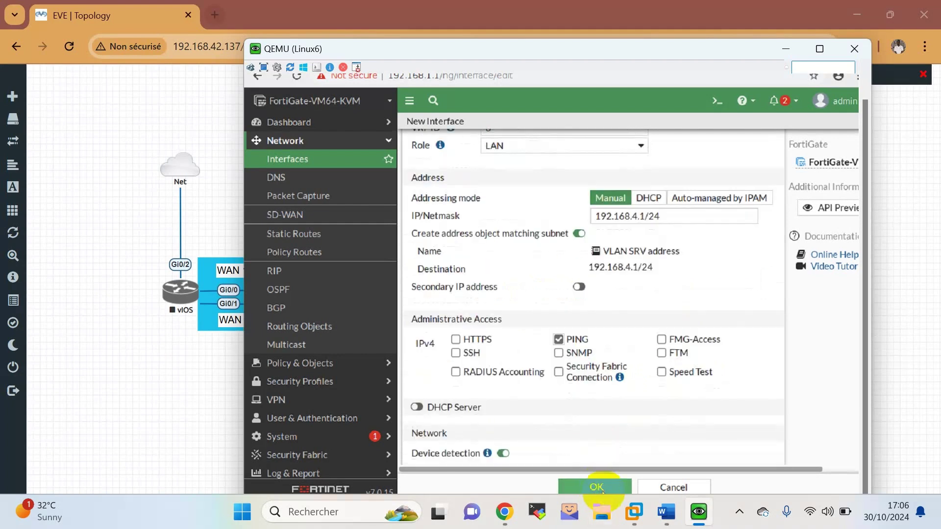
Enable the DHCP server on VLAN SRV with the range starting at 192.168.4.10.
scroll(602, 436, "down", 1)
left_click(417, 374)
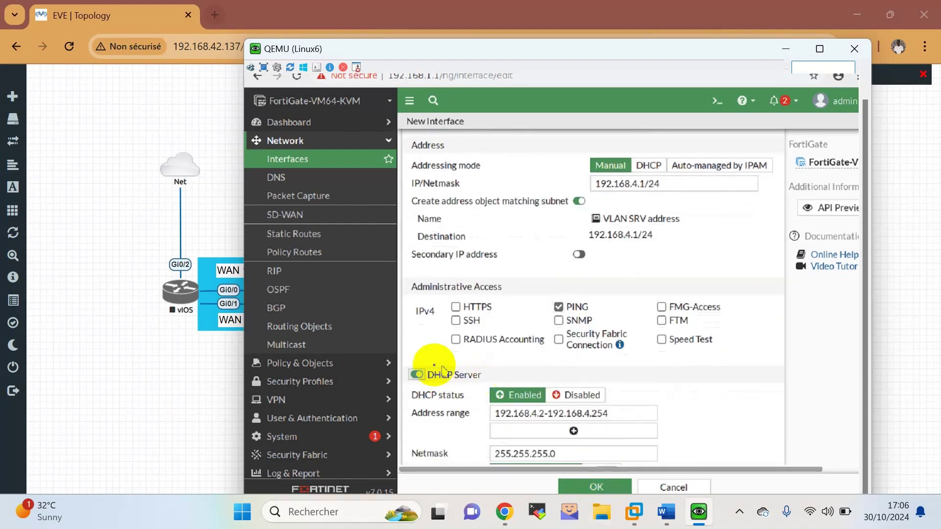
scroll(568, 387, "down", 1)
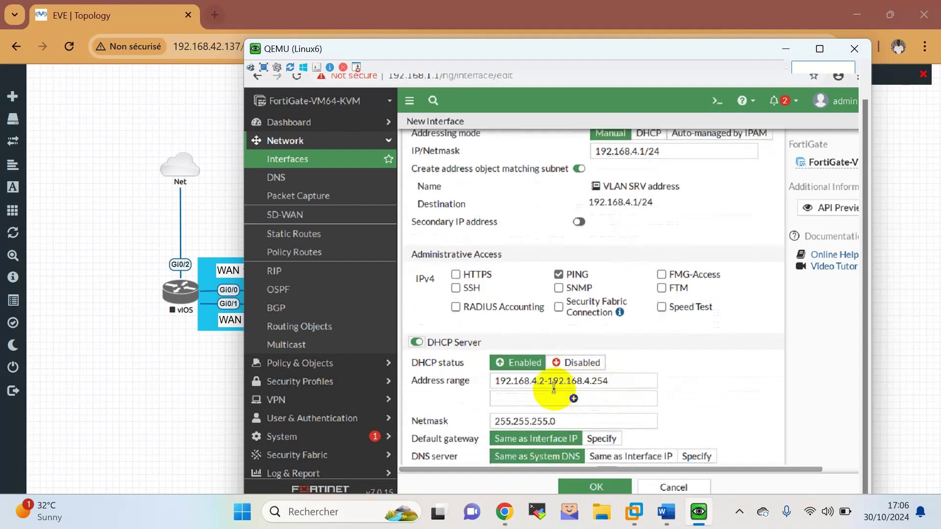
left_click(588, 387)
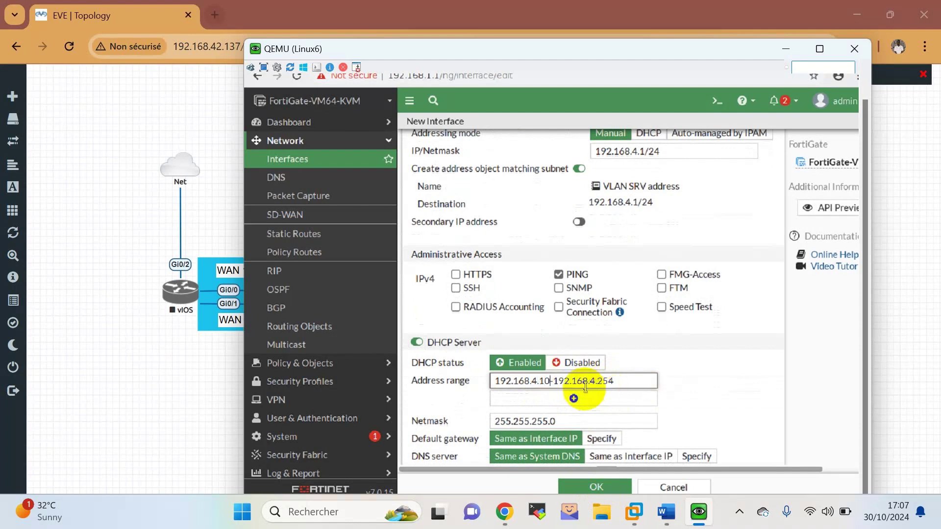
Specify DNS servers 8.8.8.8 and 8.8.4.4, save VLAN SRV, and return to the Word lab sheet.
left_click(697, 456)
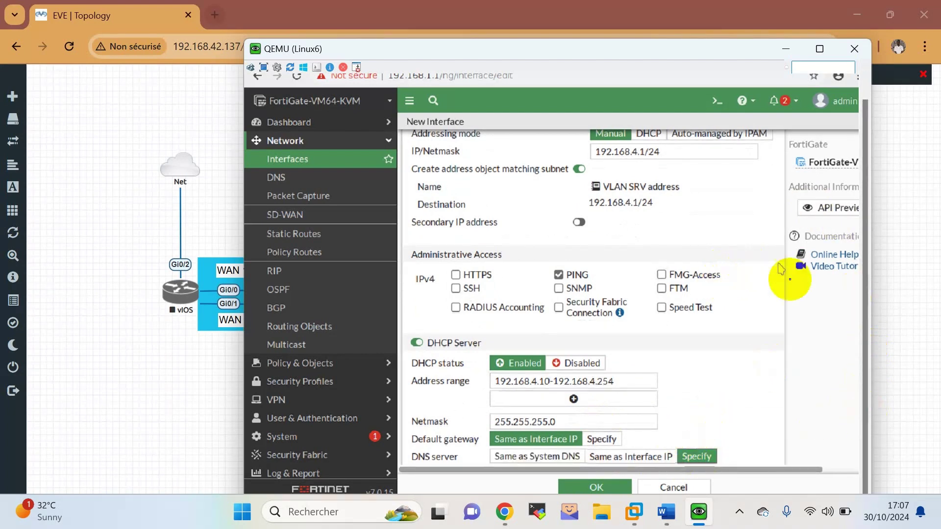
scroll(823, 366, "down", 3)
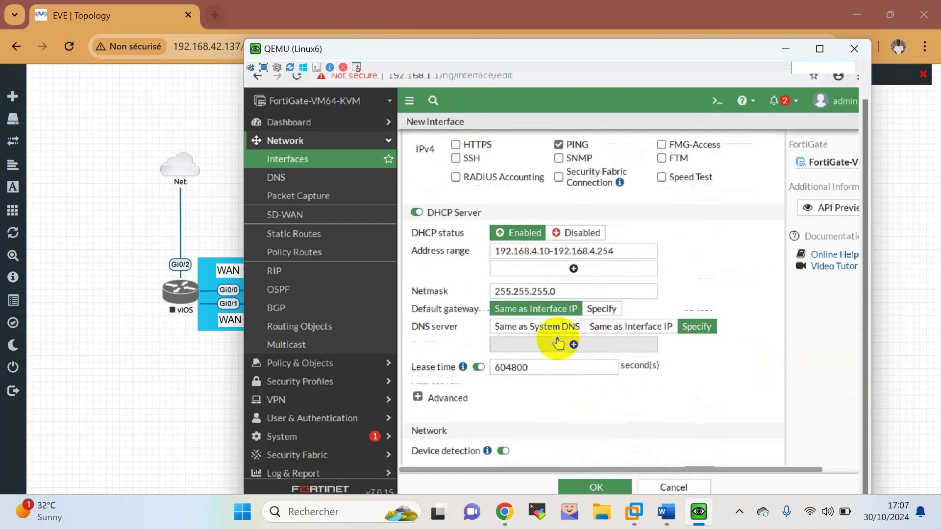
left_click(573, 345)
left_click(568, 344)
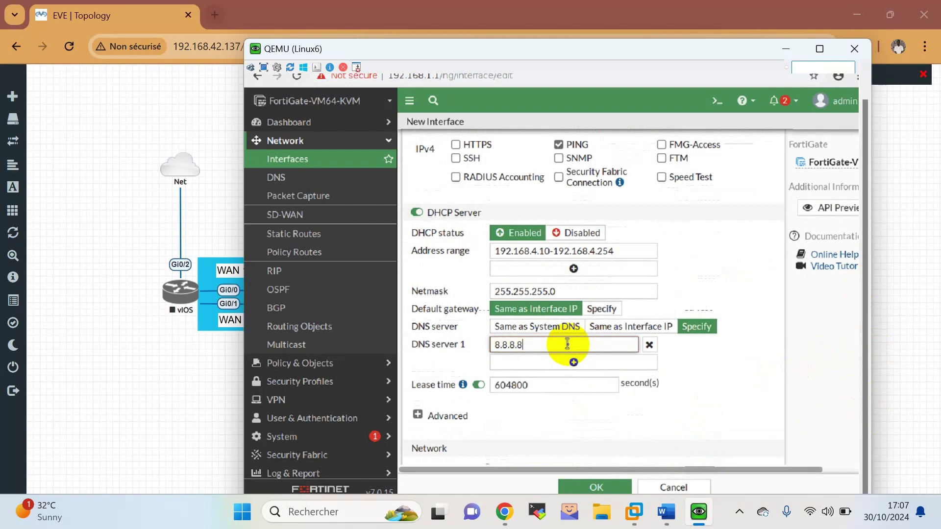
left_click(570, 361)
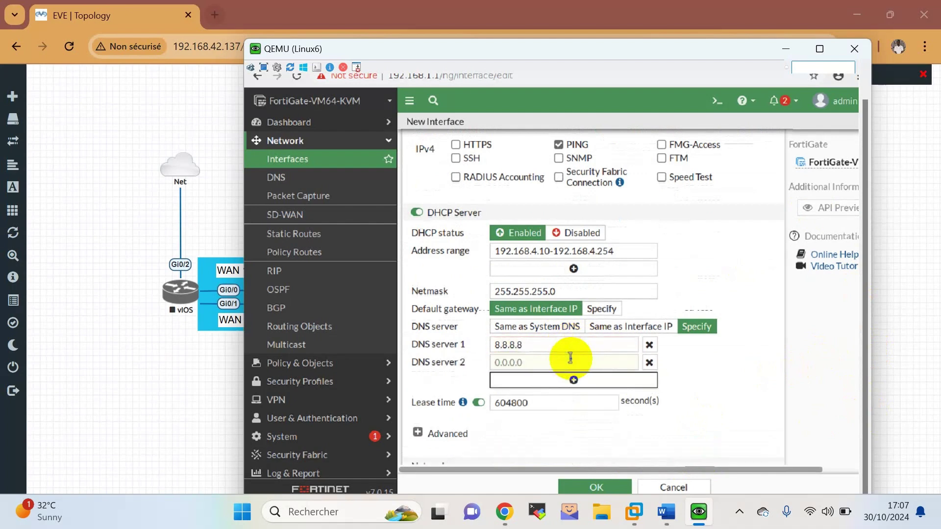
left_click(571, 359)
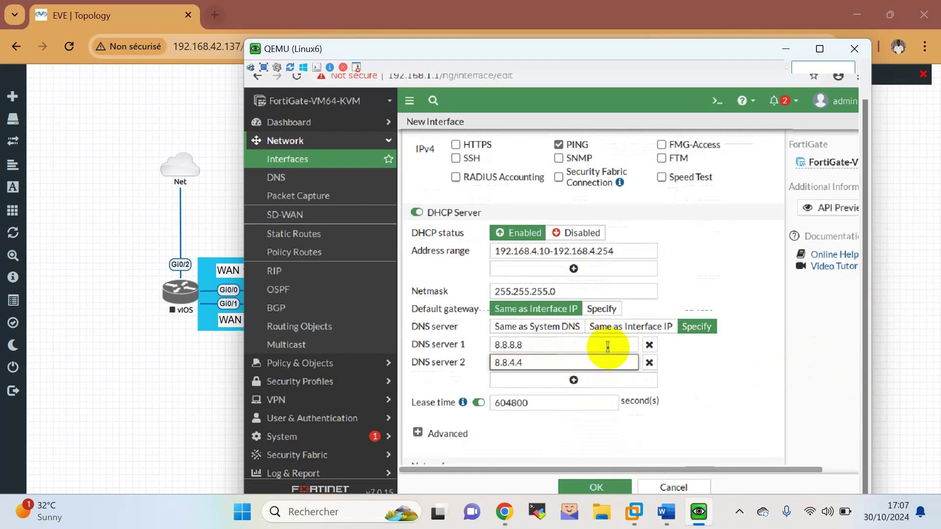
scroll(637, 380, "down", 1)
left_click(617, 487)
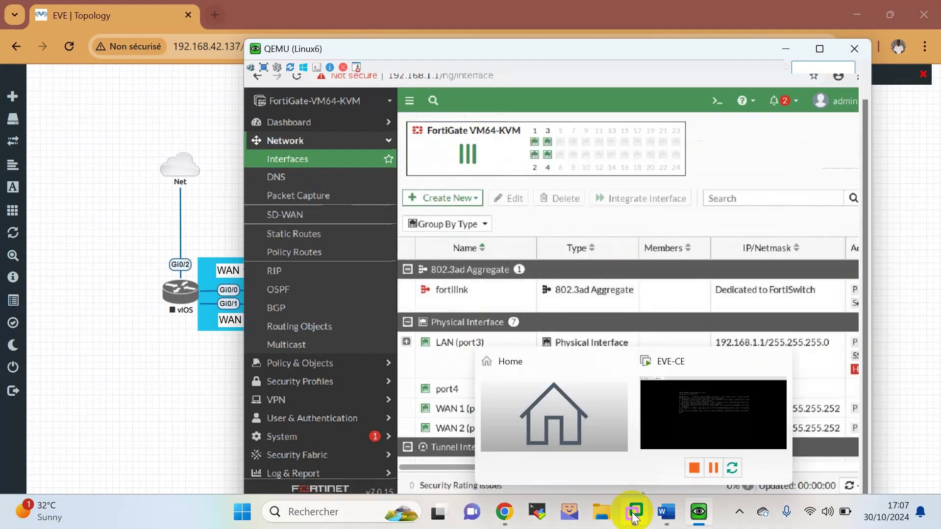
left_click(667, 512)
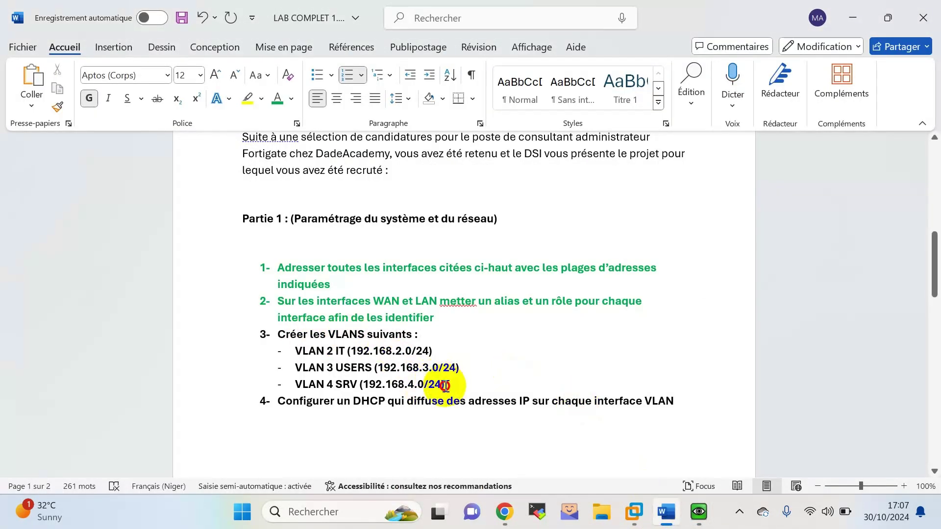
Colour the VLAN task (item 3) and DHCP task (item 4) green.
left_click_drag(445, 385, 273, 331)
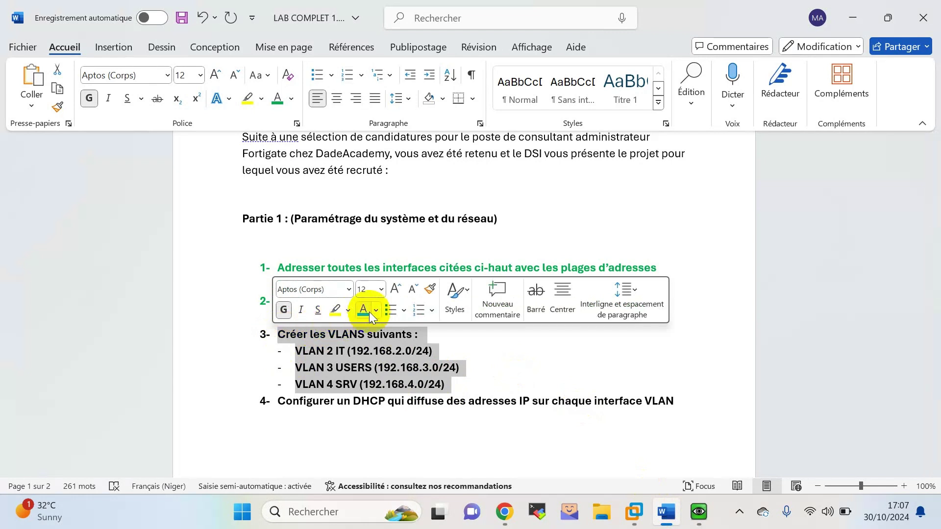
left_click(370, 314)
scroll(521, 348, "down", 2)
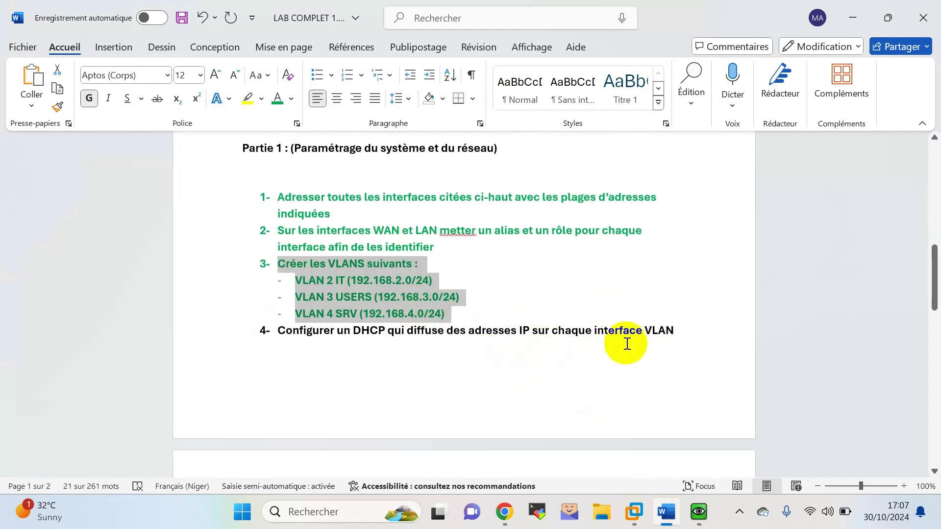
left_click(687, 335)
left_click_drag(677, 332, 263, 344)
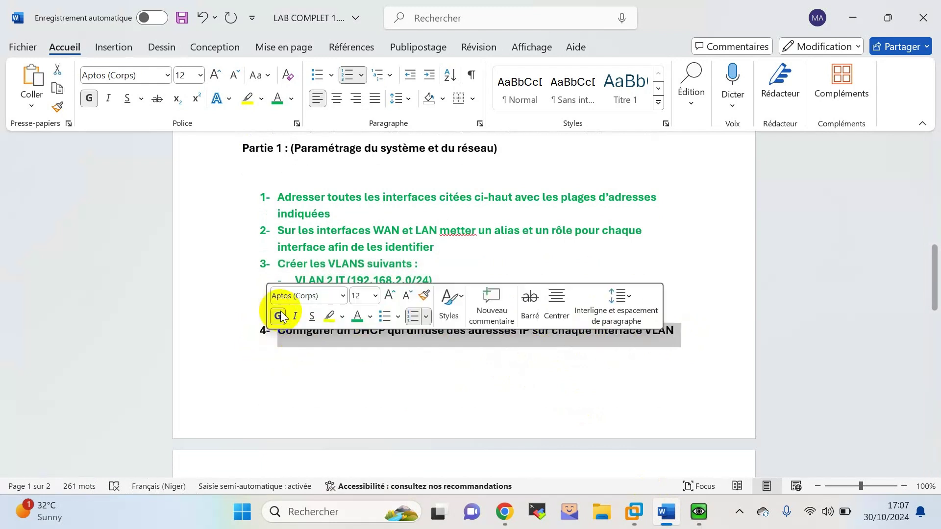
left_click(359, 323)
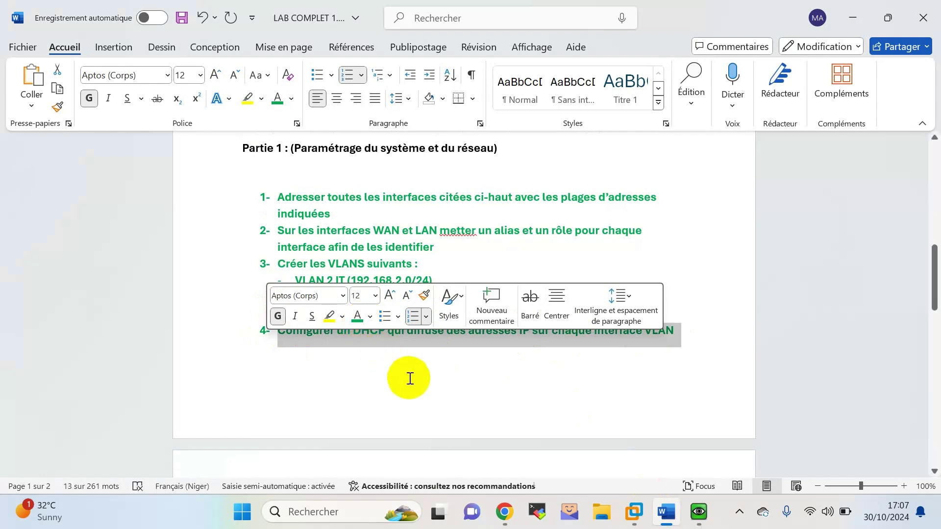
left_click(424, 360)
scroll(456, 317, "down", 1)
scroll(459, 319, "up", 3)
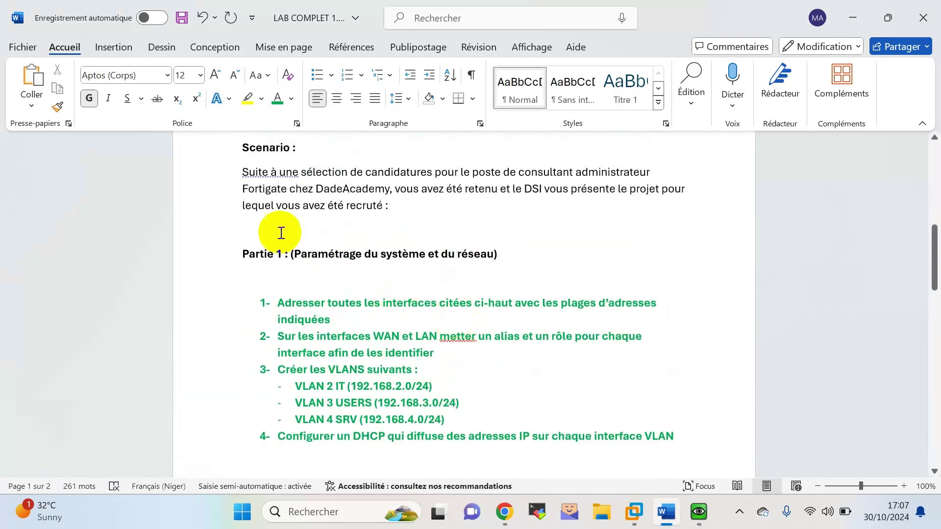
Colour the Partie 1 heading green and select the Partie 2 static route task.
triple_click(252, 255)
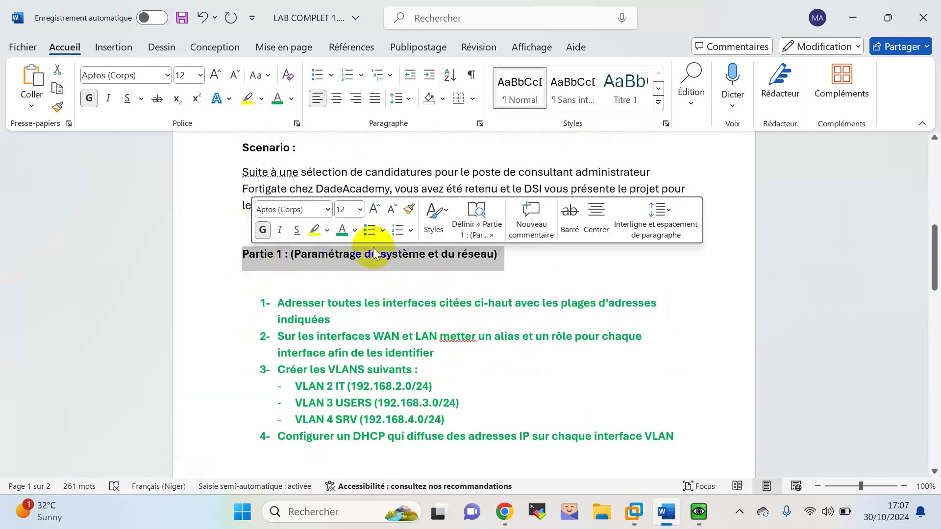
left_click(343, 232)
scroll(419, 263, "down", 1)
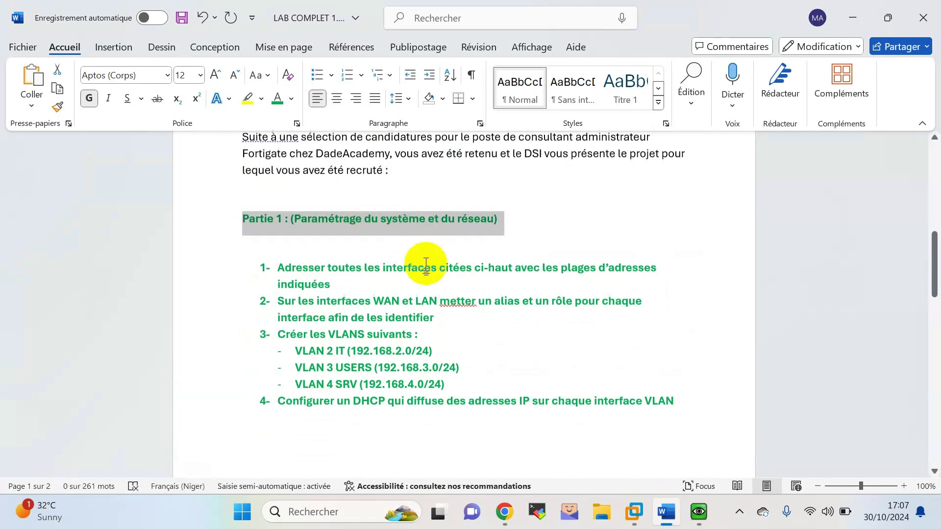
scroll(518, 248, "down", 6)
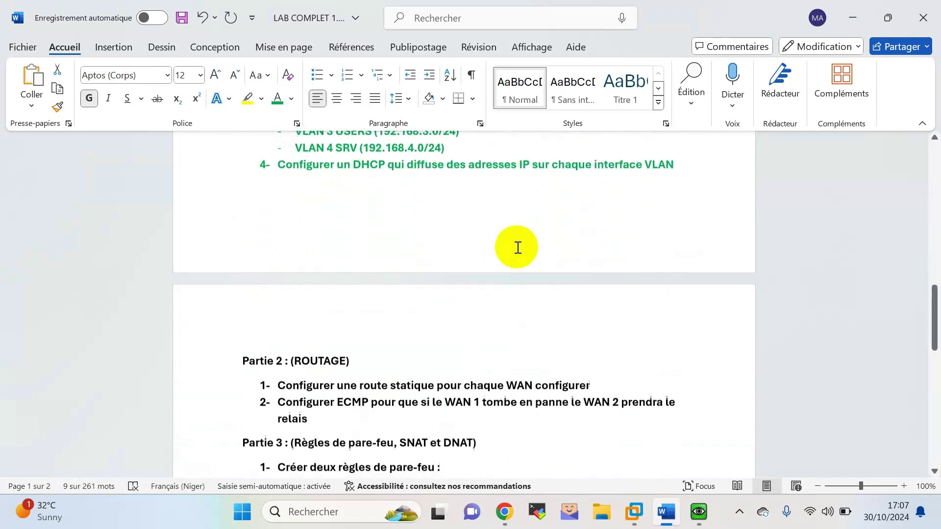
scroll(519, 248, "down", 4)
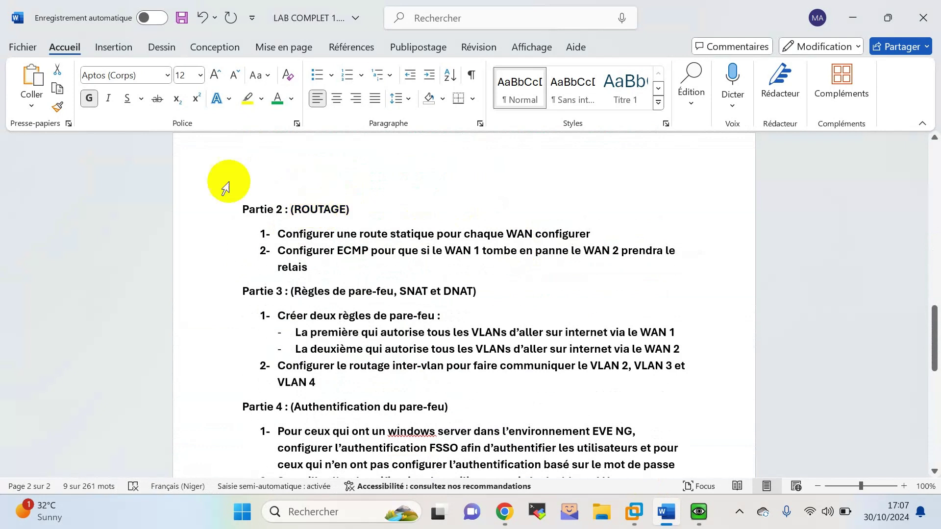
left_click(215, 208)
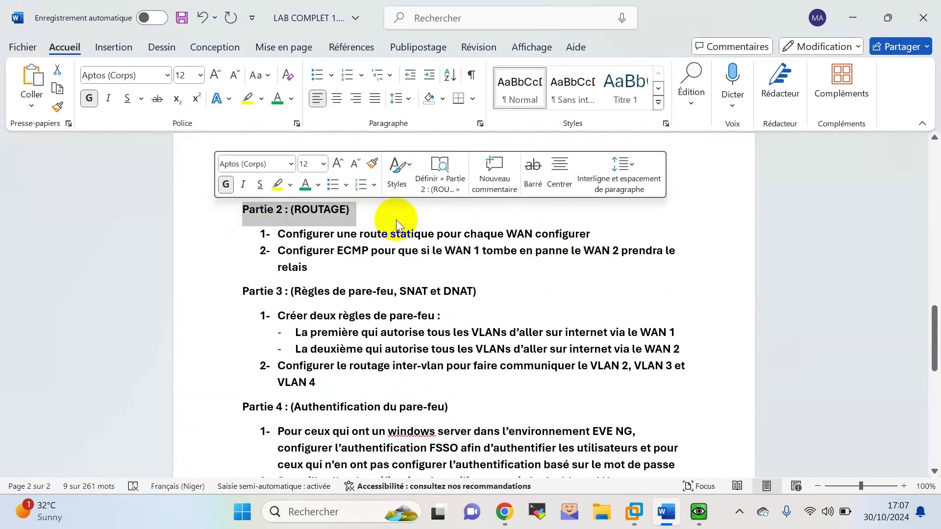
left_click(411, 234)
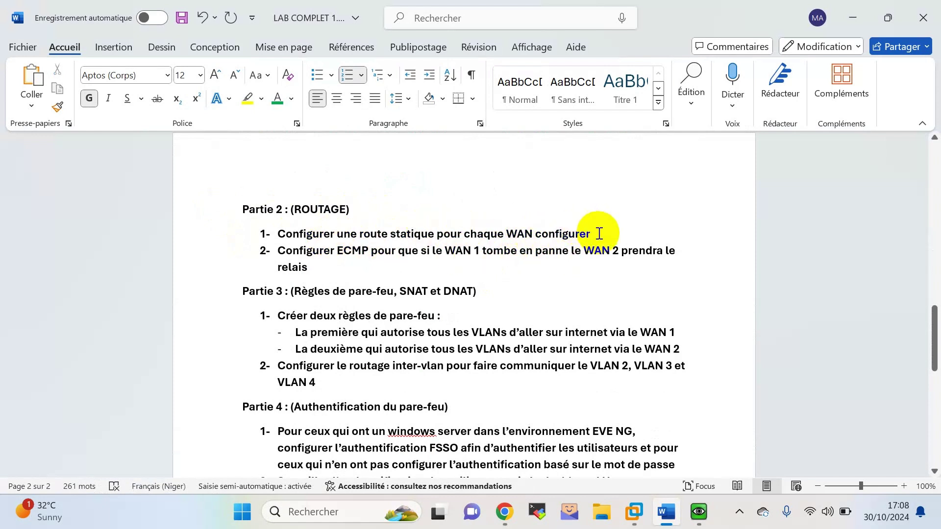
left_click_drag(598, 233, 294, 235)
left_click(635, 513)
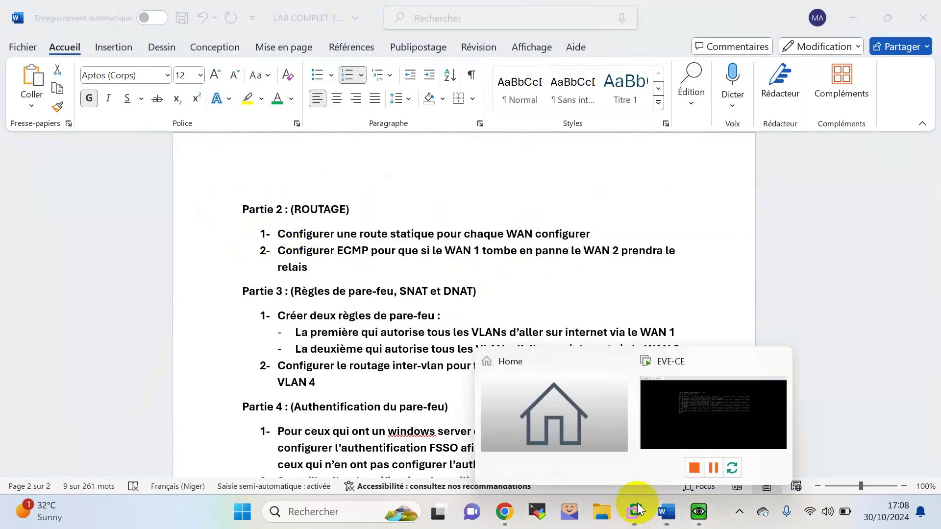
Open a New Static Route form in the FortiGate web GUI.
left_click(505, 511)
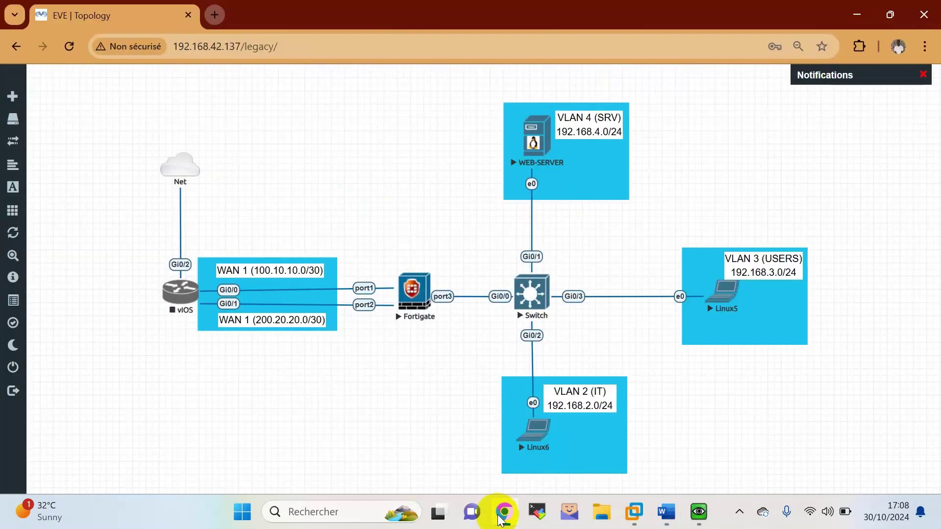
left_click(699, 511)
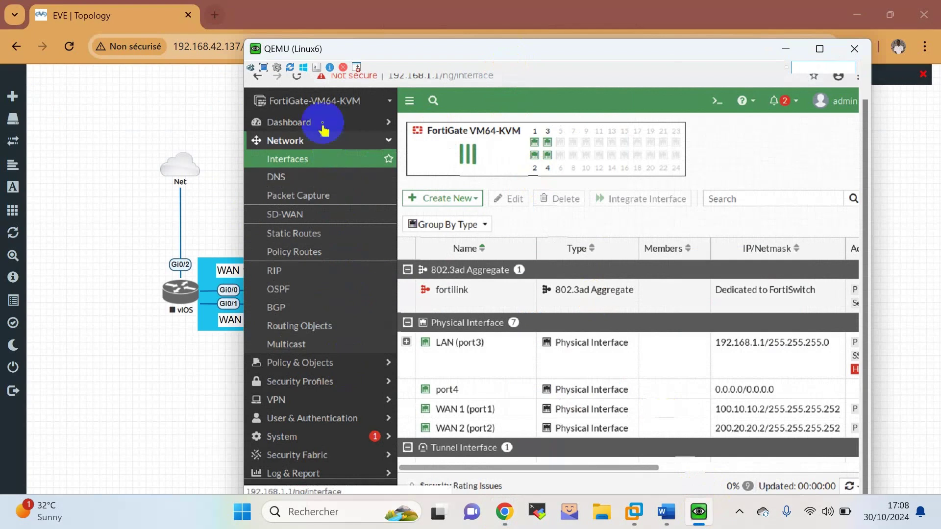
left_click(307, 234)
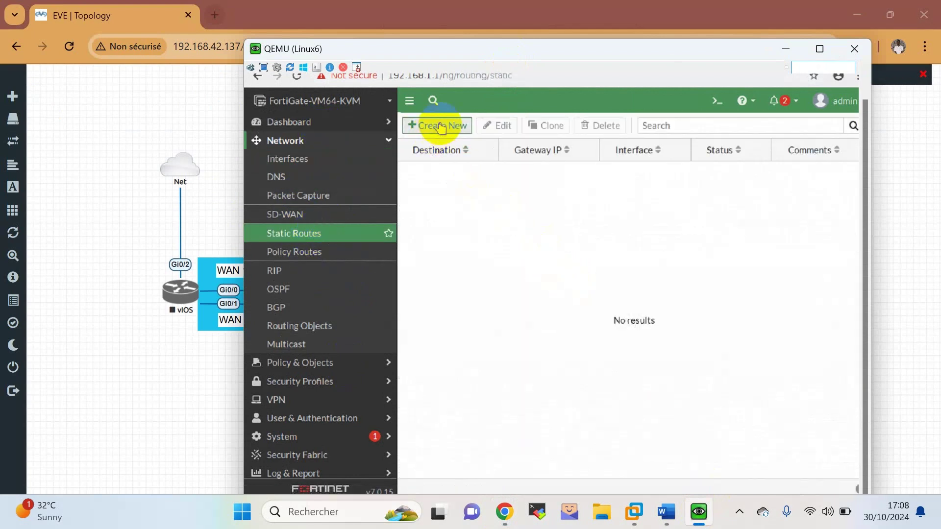
left_click(440, 128)
Start the vIOS router node from the lab topology.
left_click_drag(461, 51, 688, 125)
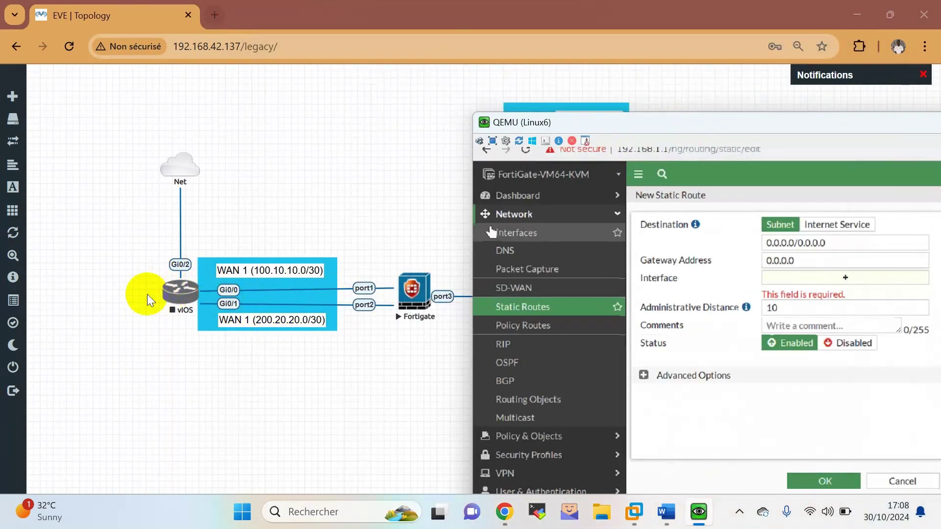
left_click(200, 452)
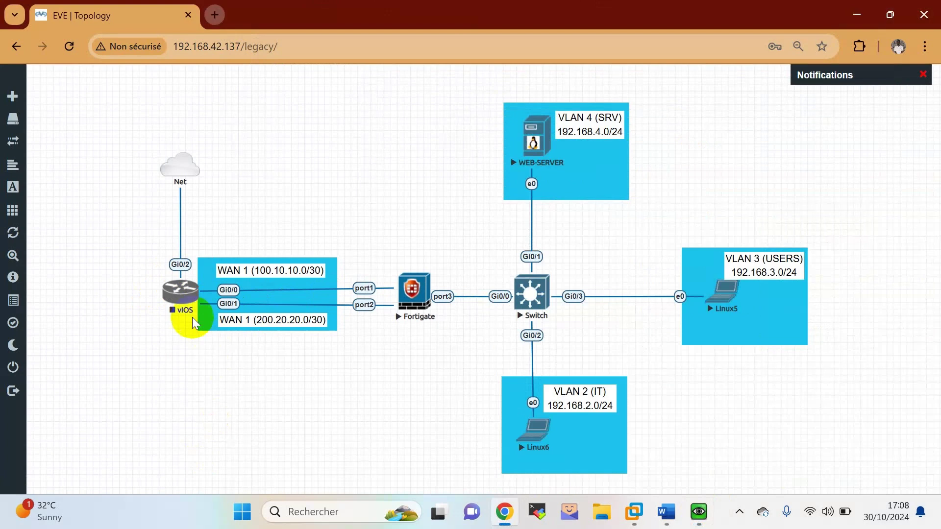
right_click(174, 290)
left_click(219, 323)
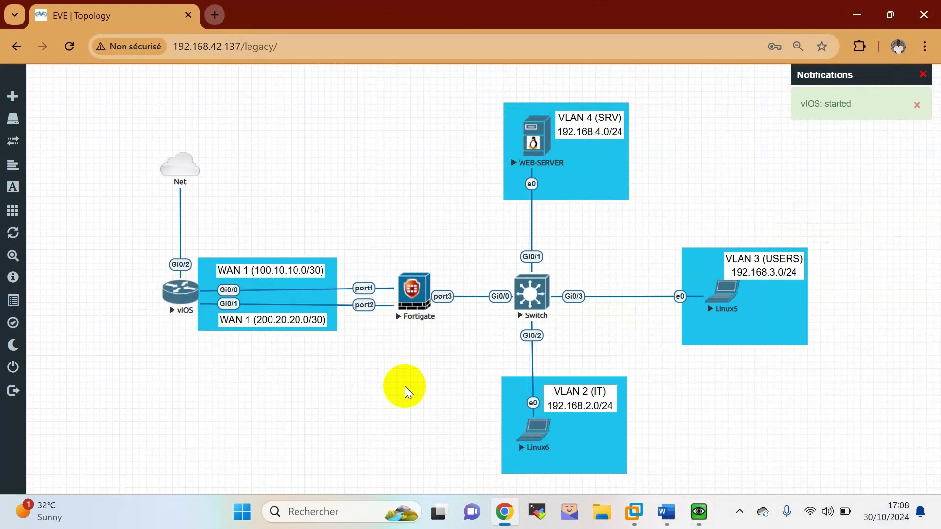
left_click(745, 513)
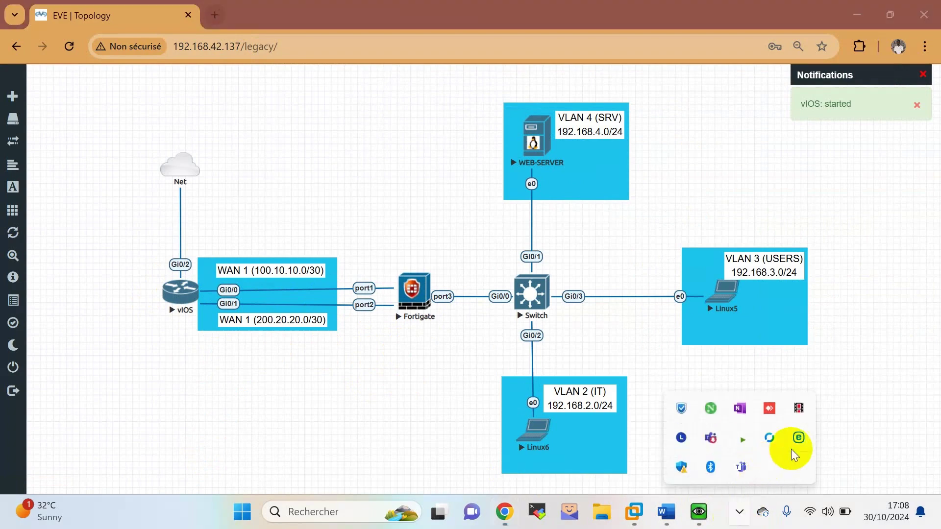
On the vIOS console, enter configuration mode and check interfaces with 'do sh ip int brief'.
left_click(528, 302)
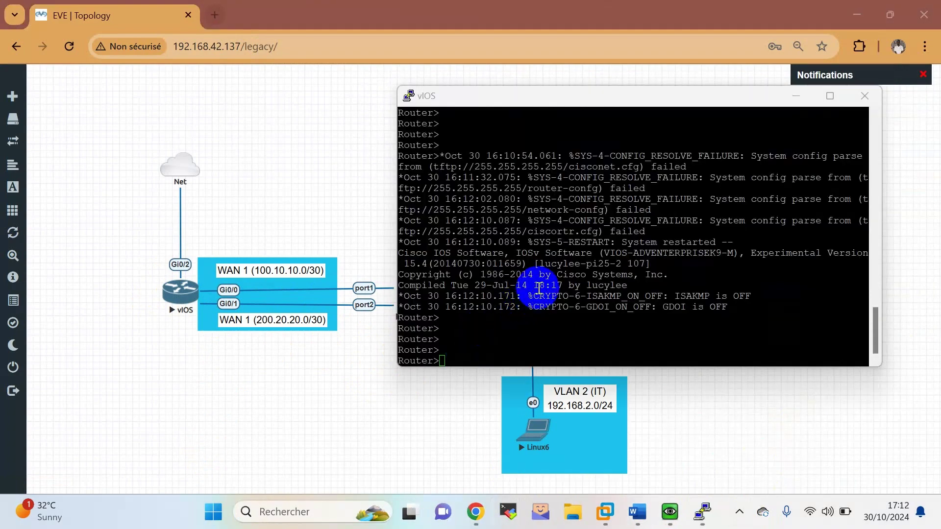
left_click(544, 265)
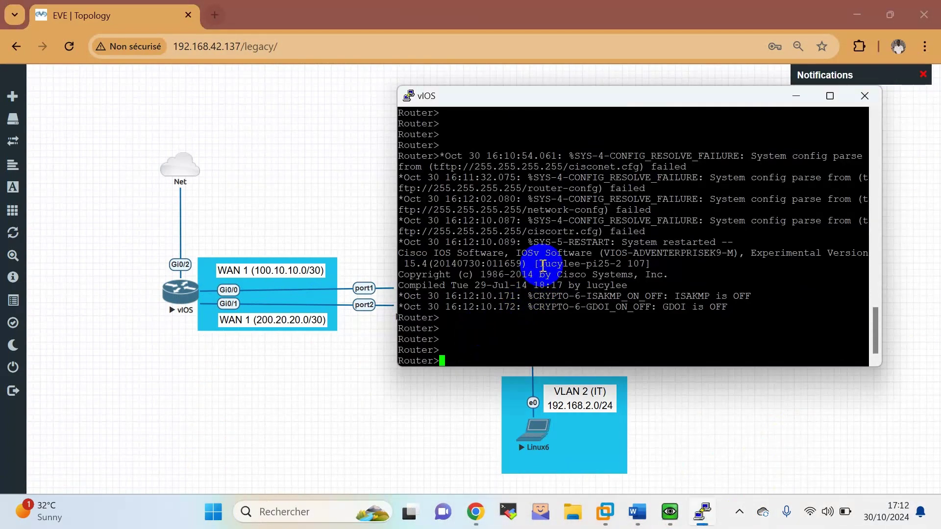
type("en")
key("Return")
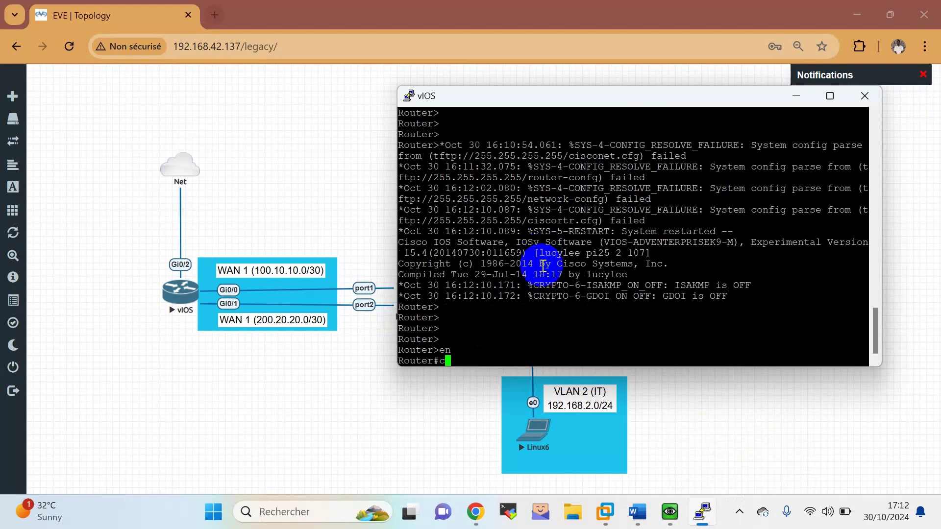
type("conf t")
key("Return")
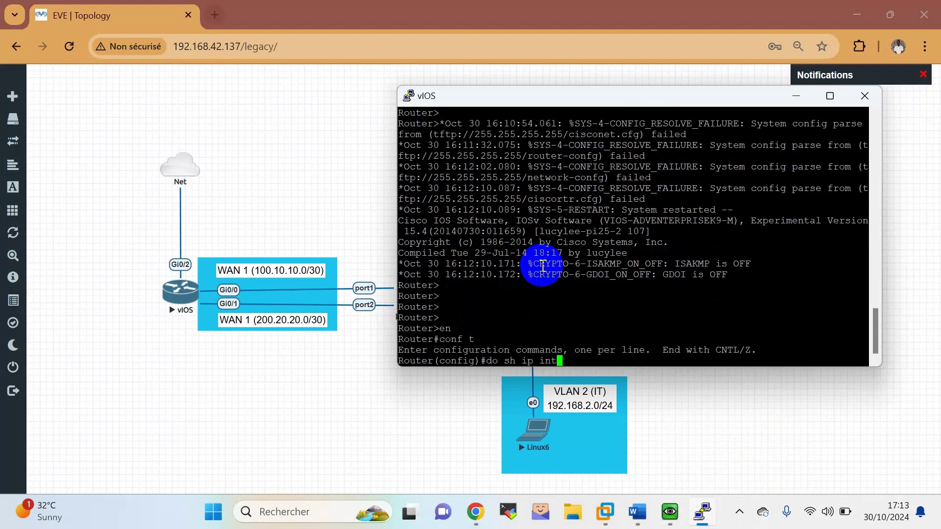
type("do sh ip int brief")
key("Return")
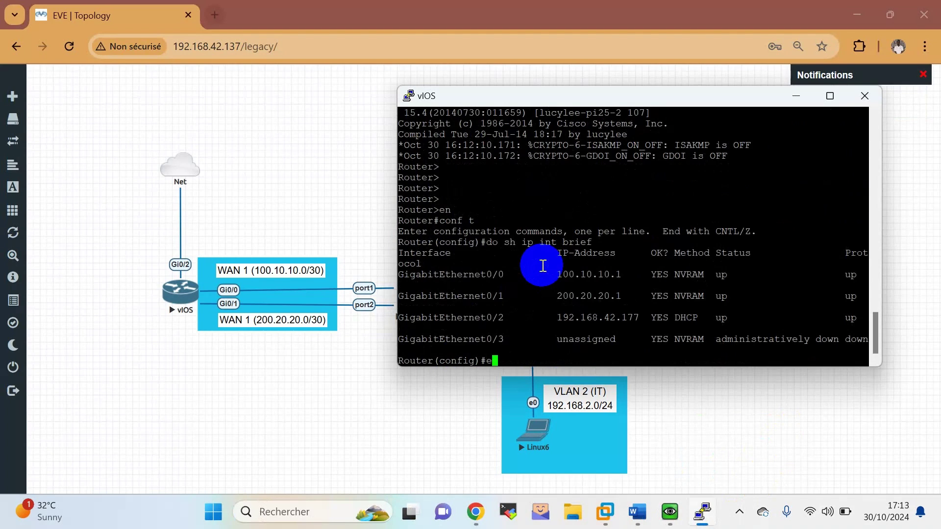
type("end")
key("Return")
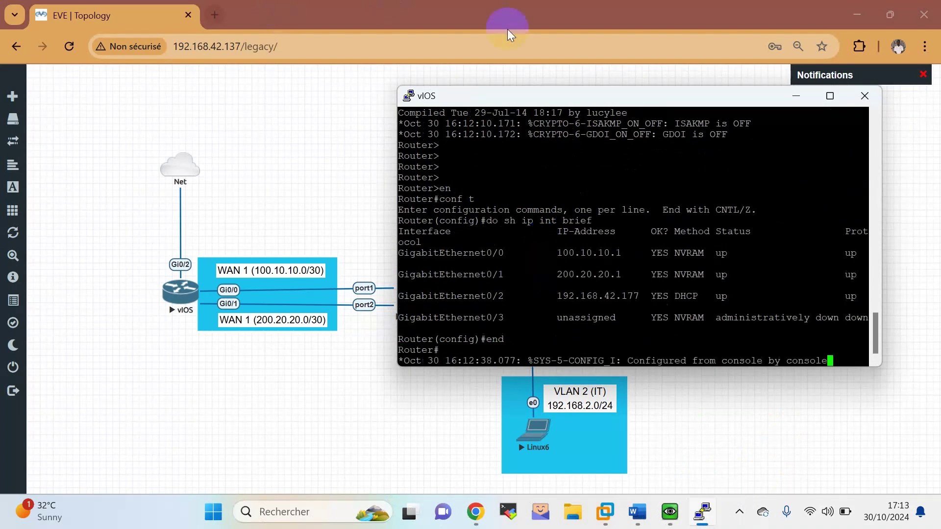
Ping 8.8.8.8 twice from the vIOS router, then hide the console.
left_click_drag(533, 99, 605, 94)
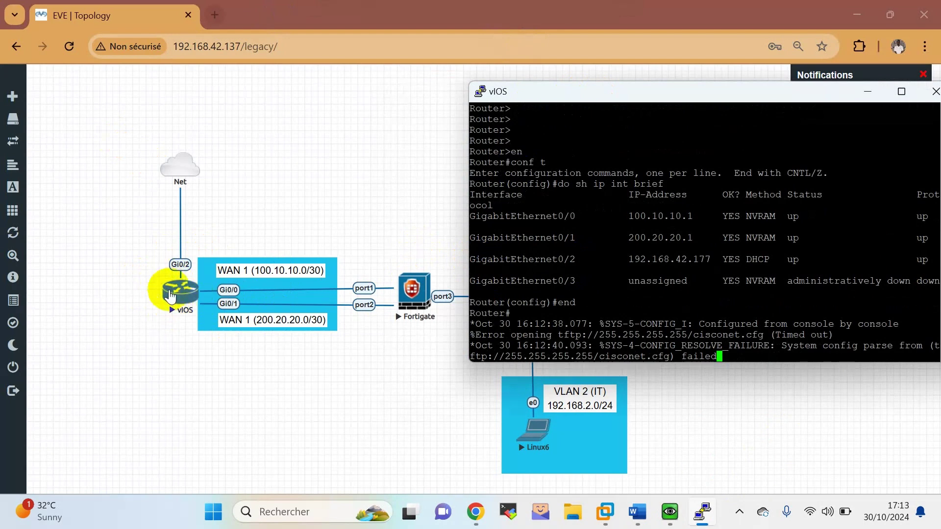
left_click(560, 233)
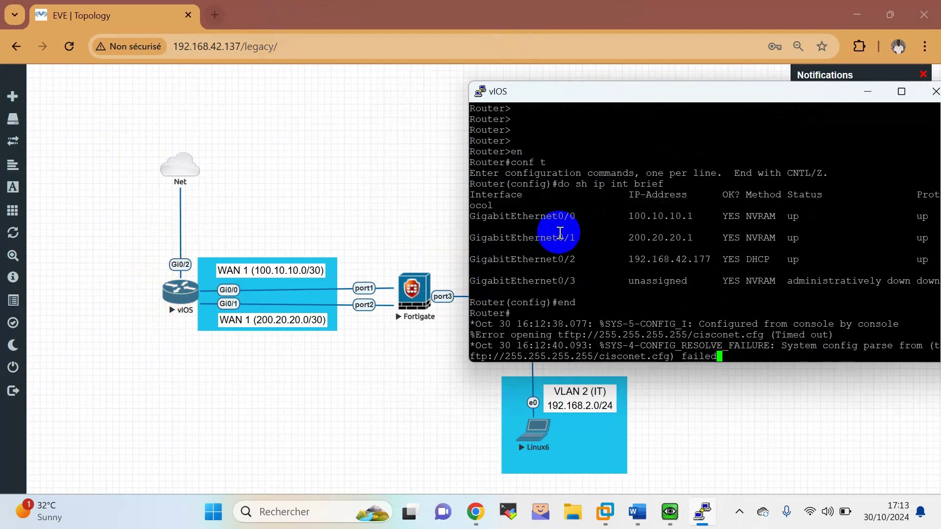
key("Return")
key("Return")
key("Return")
key("Return")
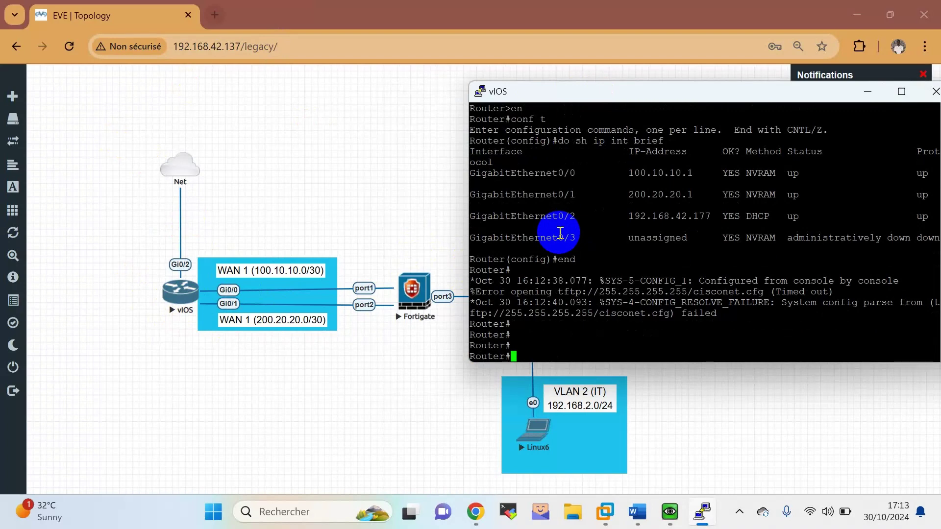
type("pi")
key("Tab")
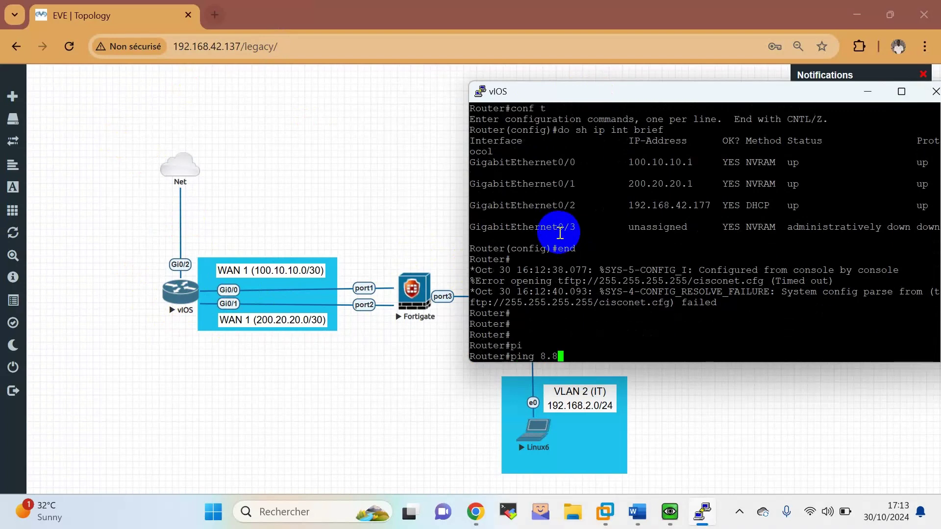
type("8.8.8.8")
key("Return")
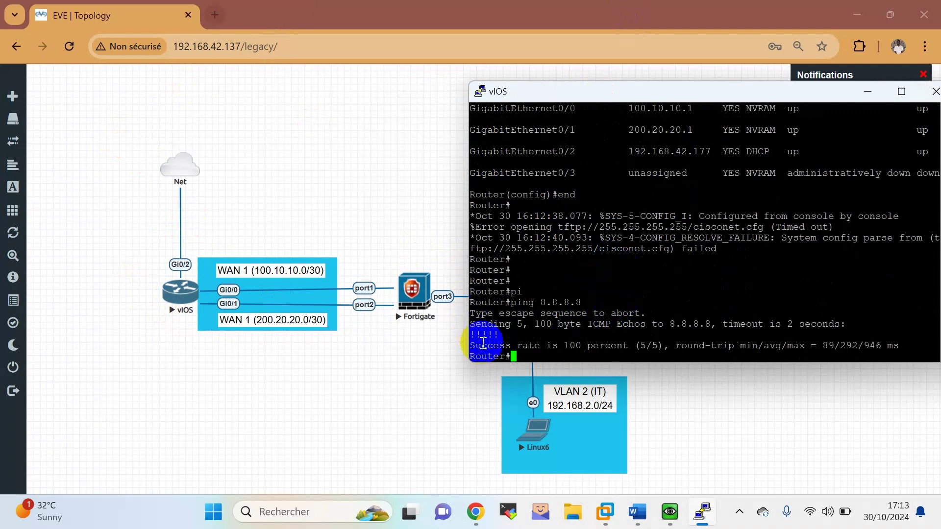
key("Up")
key("Return")
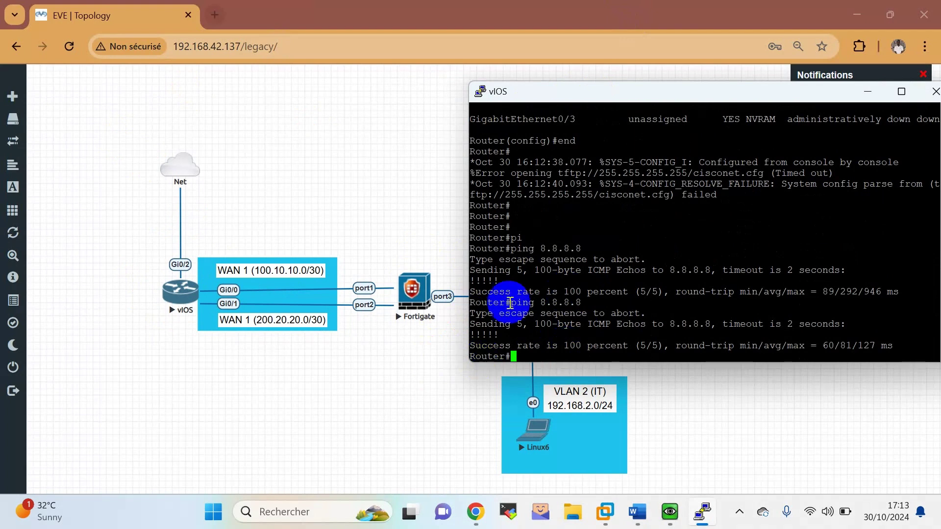
left_click_drag(609, 94, 563, 106)
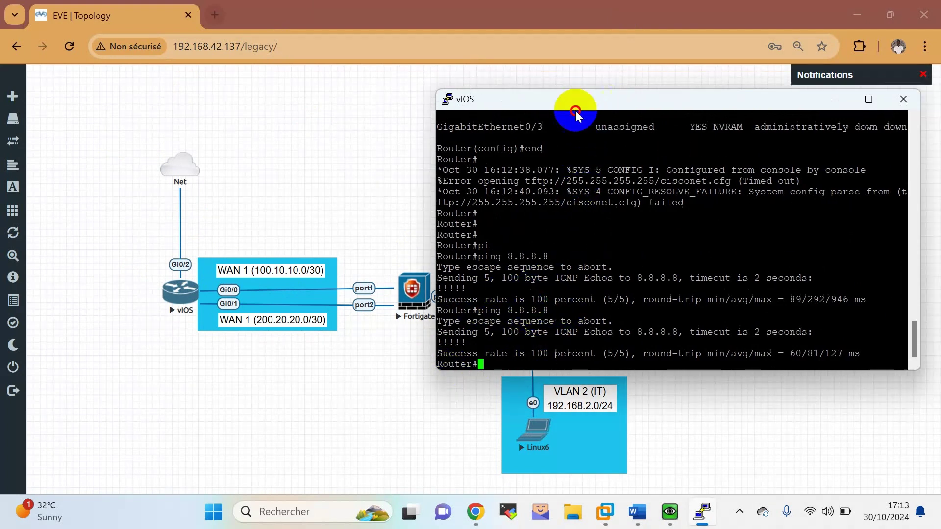
left_click(822, 105)
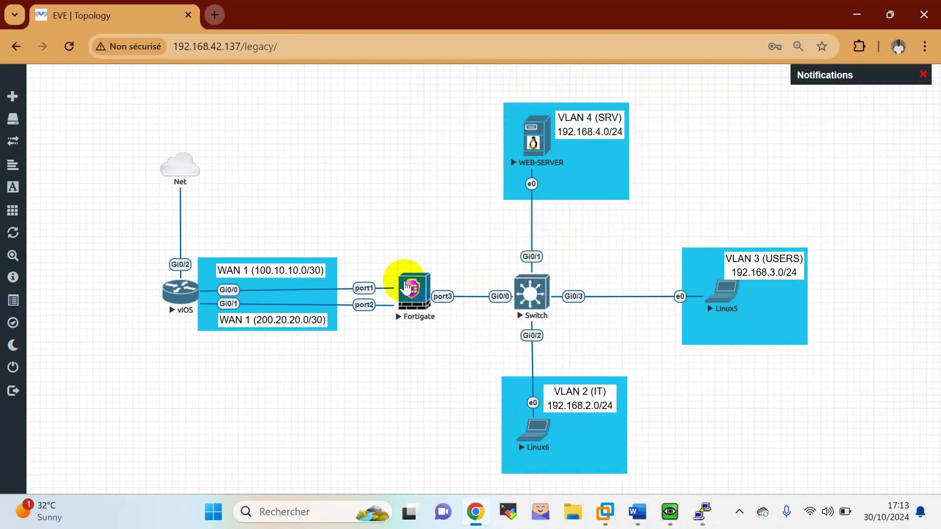
Log in to the FortiGate web GUI as admin from the Linux6 console and postpone setup.
left_click(676, 516)
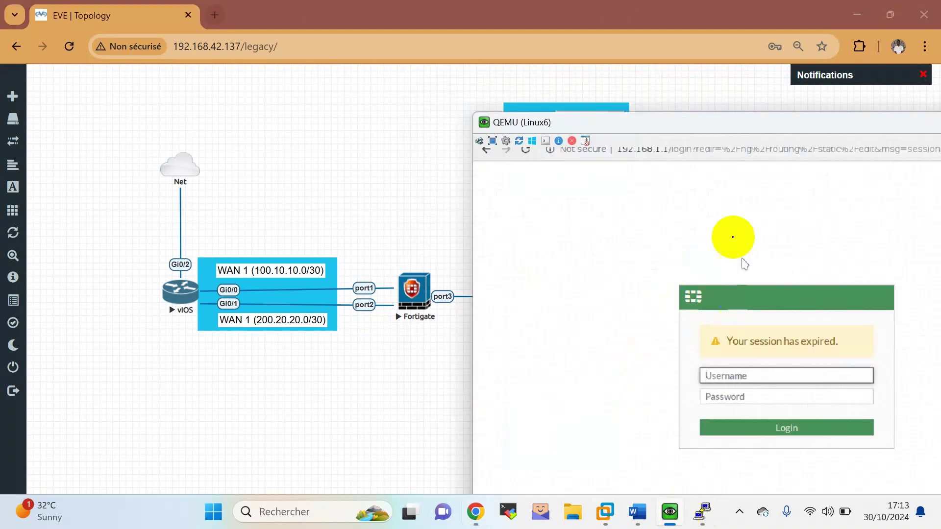
left_click_drag(654, 114, 459, 37)
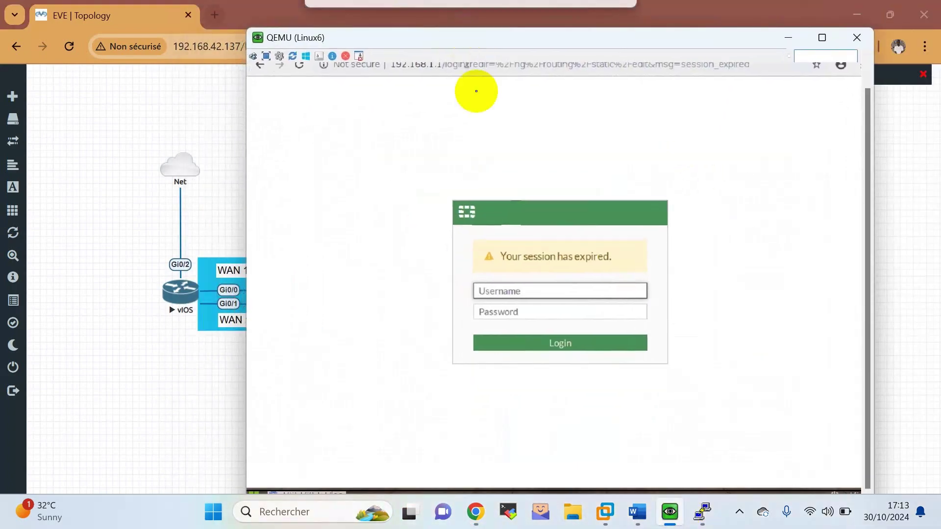
left_click(520, 292)
type("admin")
key("Tab")
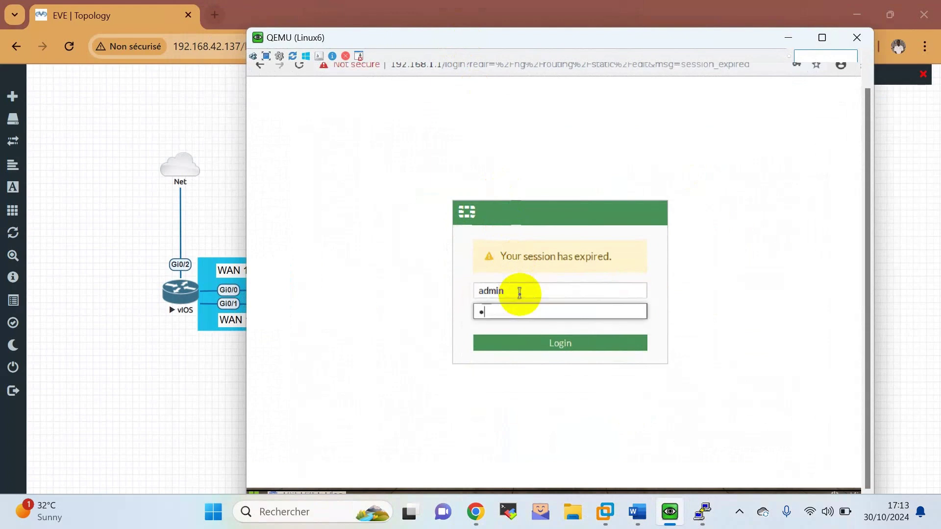
key("Return")
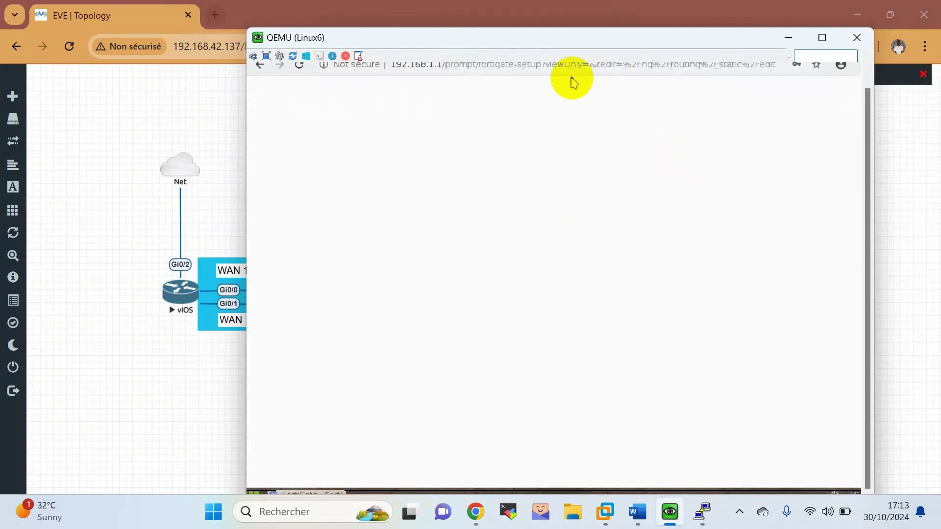
left_click_drag(867, 112, 869, 85)
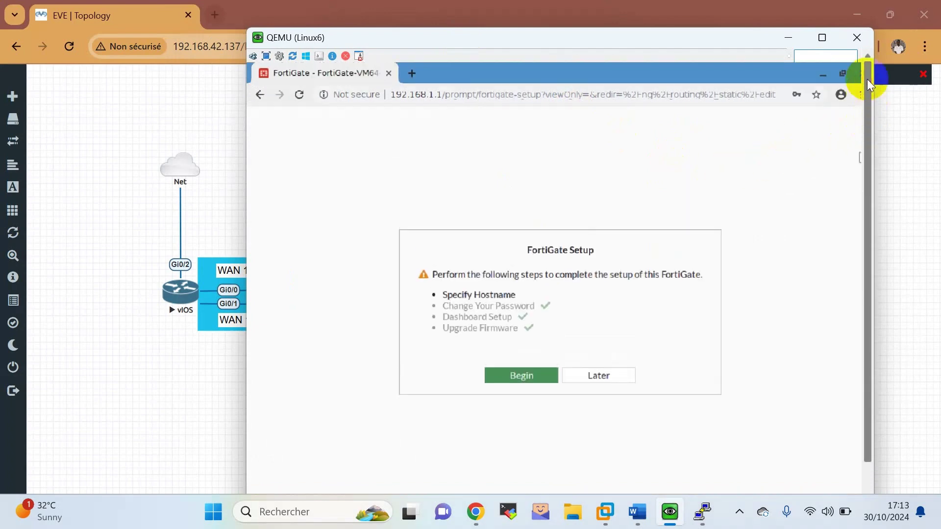
left_click(584, 377)
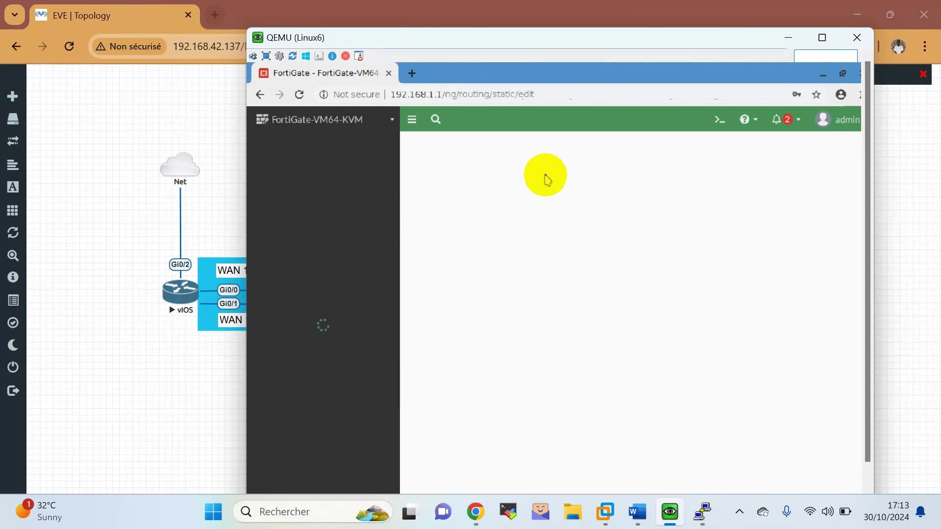
Add a default static route via gateway 100.10.10.1 on WAN 1.
left_click(293, 258)
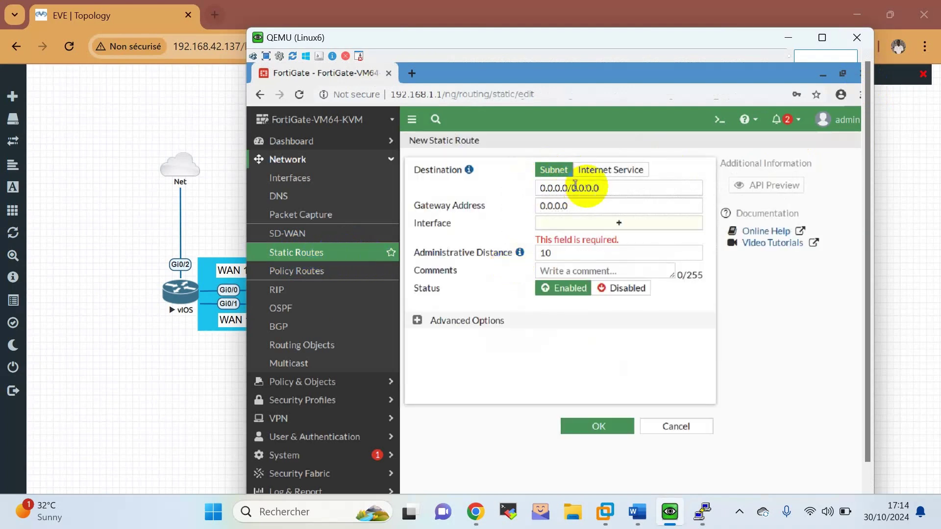
left_click(607, 188)
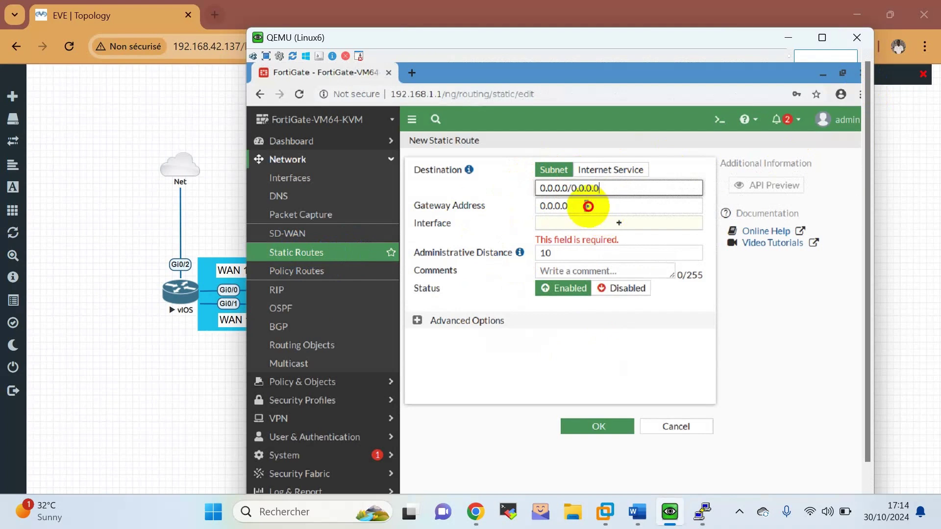
left_click(588, 206)
left_click_drag(566, 202, 503, 207)
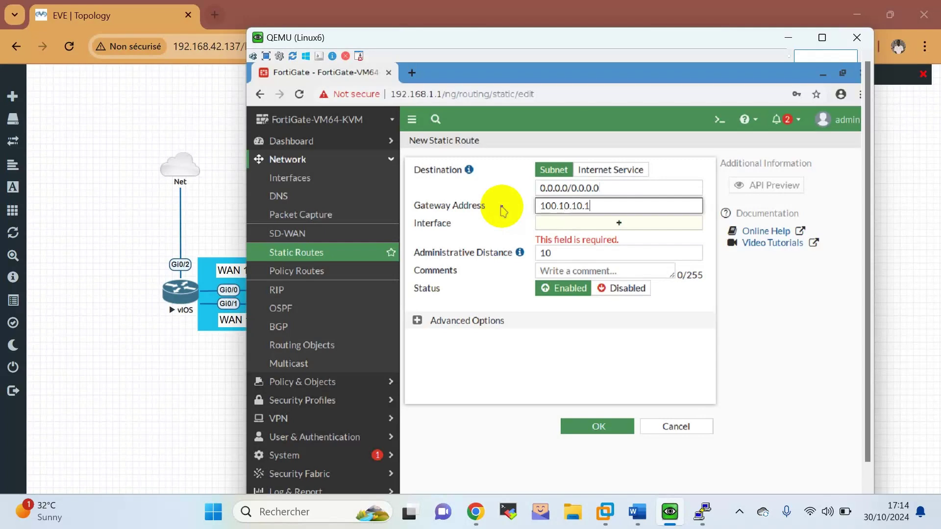
left_click(499, 210)
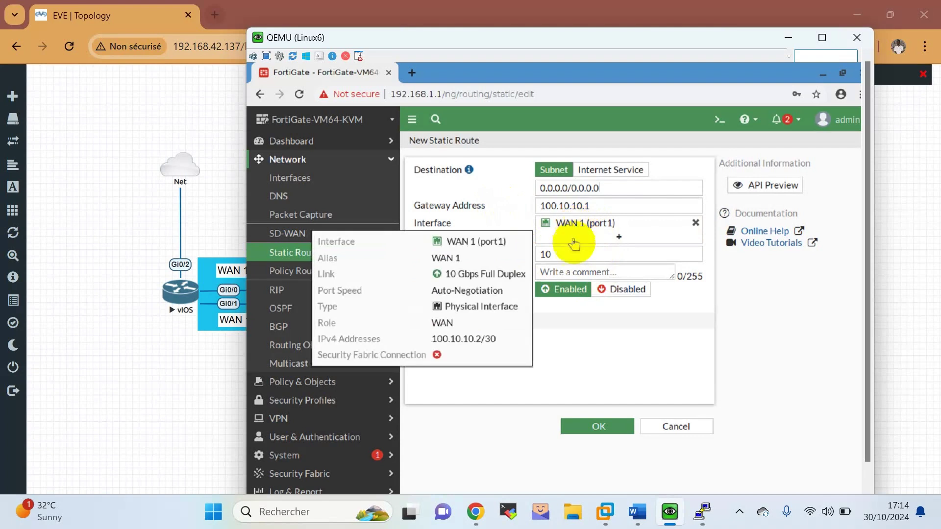
left_click(581, 425)
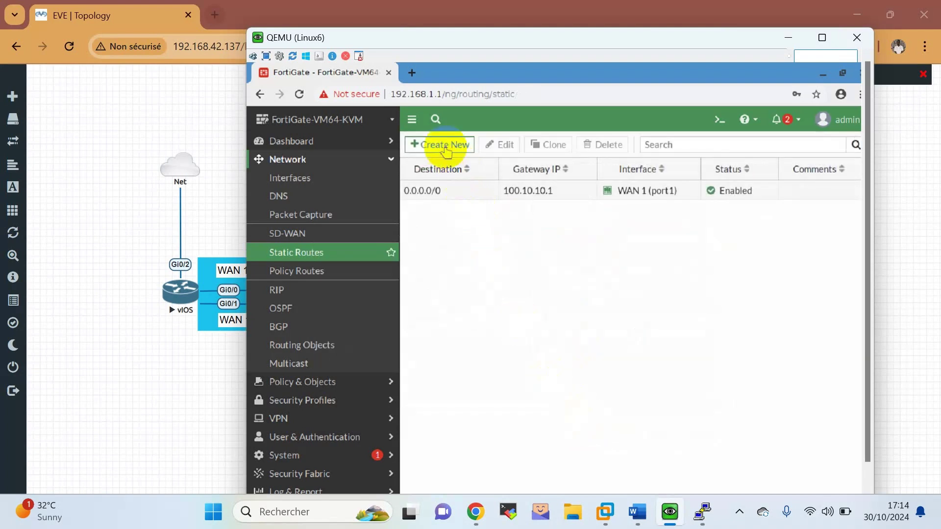
Add a second default route via 200.20.20.1 on WAN 2 (port2) and open the CLI console.
left_click(444, 145)
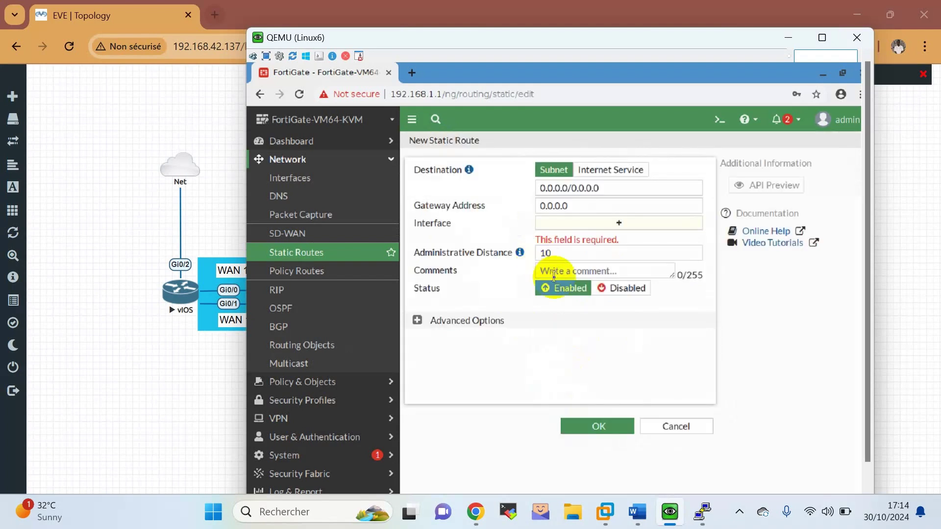
left_click(572, 207)
left_click_drag(572, 208, 491, 211)
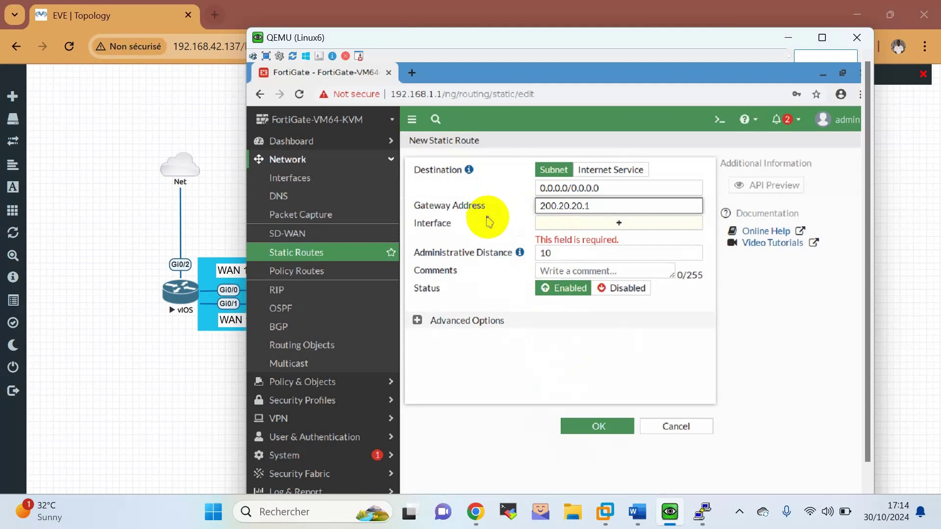
left_click(488, 220)
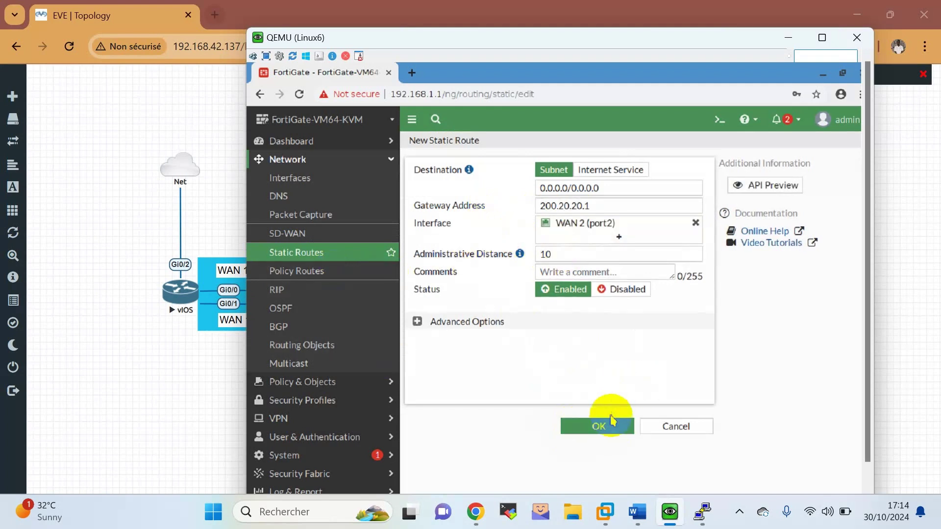
left_click(603, 430)
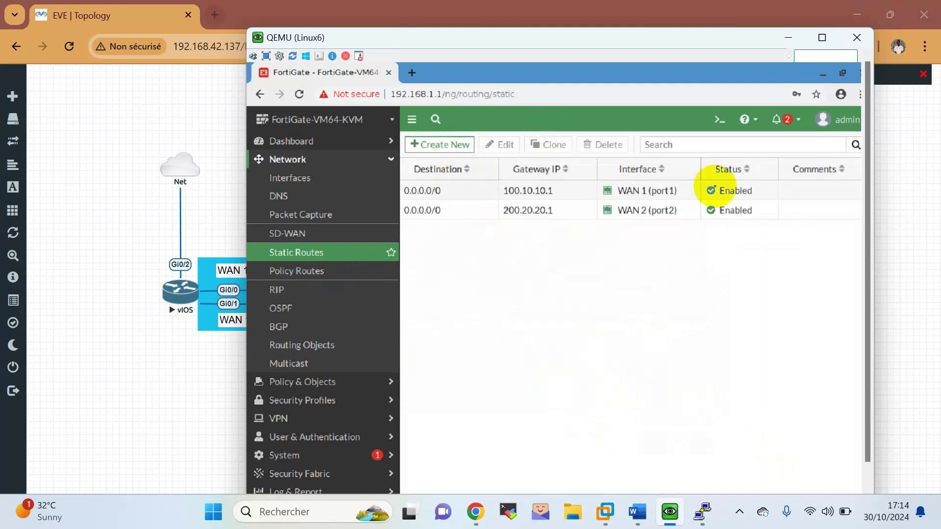
left_click(723, 124)
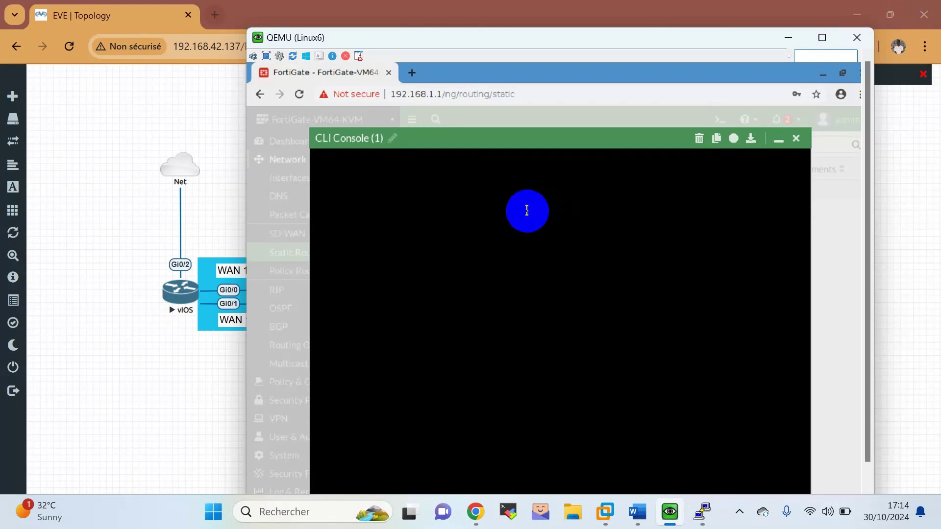
Confirm the FortiGate's ping to 8.8.8.8 shows 0% packet loss, then close the CLI console.
key("Return")
key("Return")
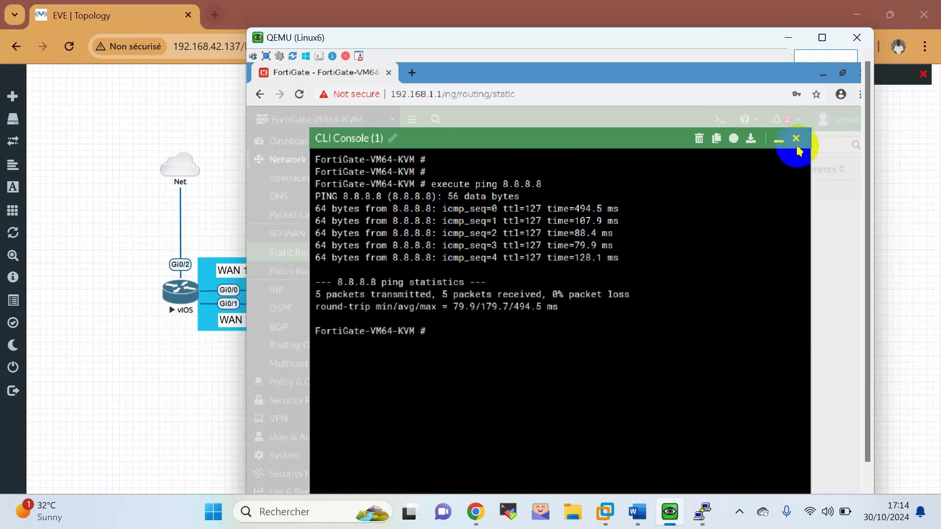
left_click(796, 139)
Colour the static-route task line green in the Word lab sheet.
left_click(636, 512)
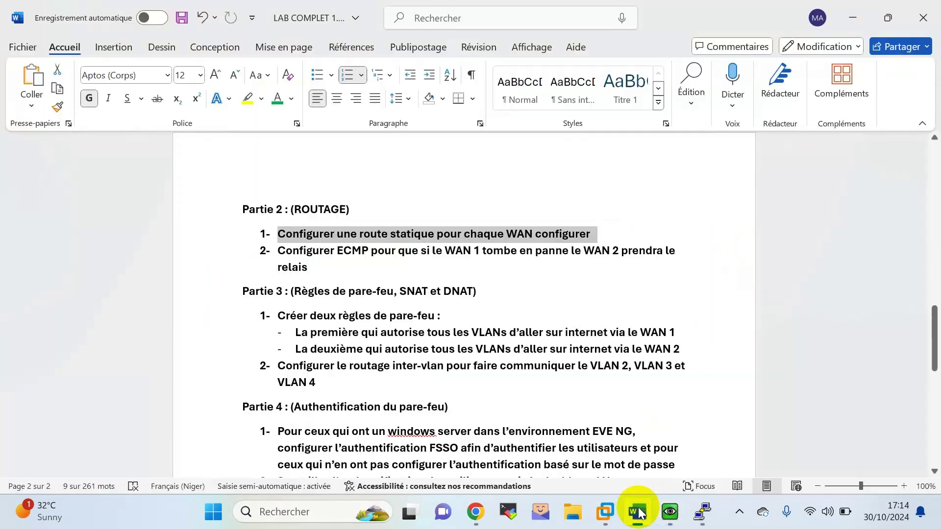
right_click(432, 237)
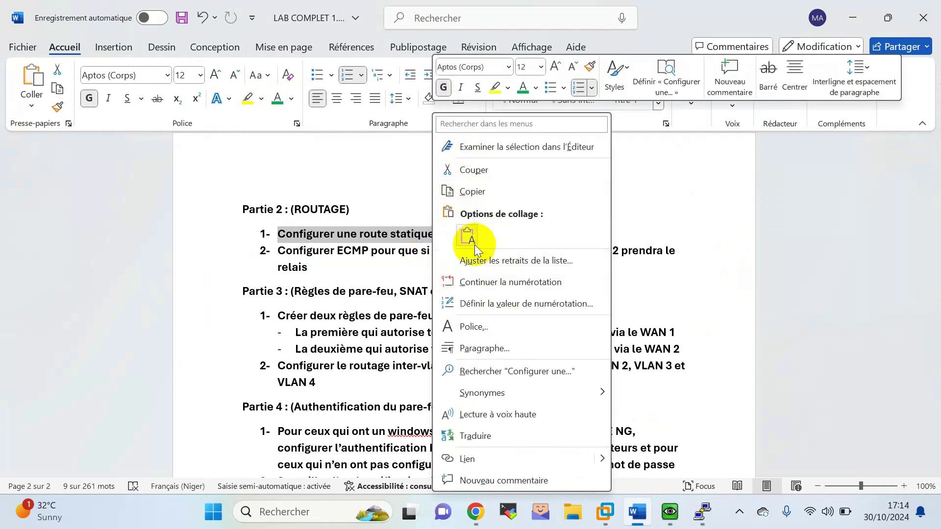
left_click(524, 88)
left_click(378, 254)
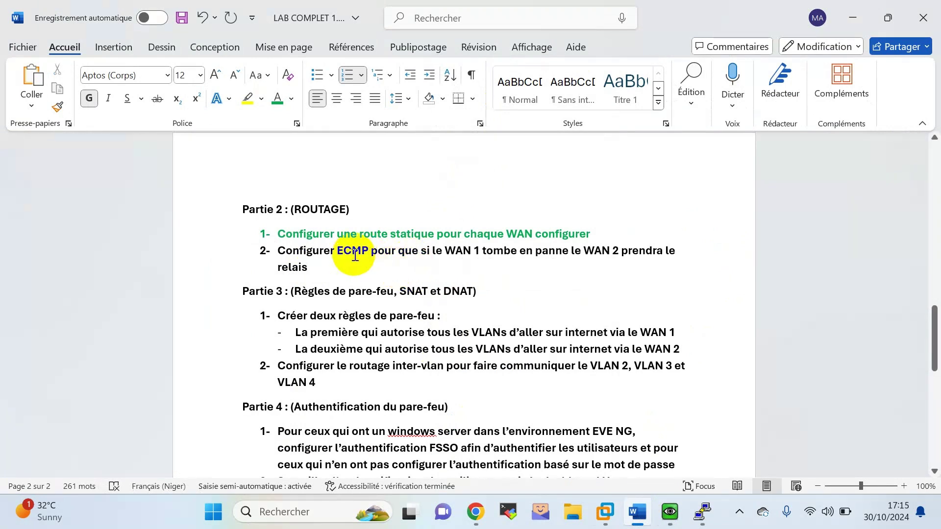
Select a word in the ECMP task, scroll down, and return to the EVE lab in Chrome.
double_click(457, 260)
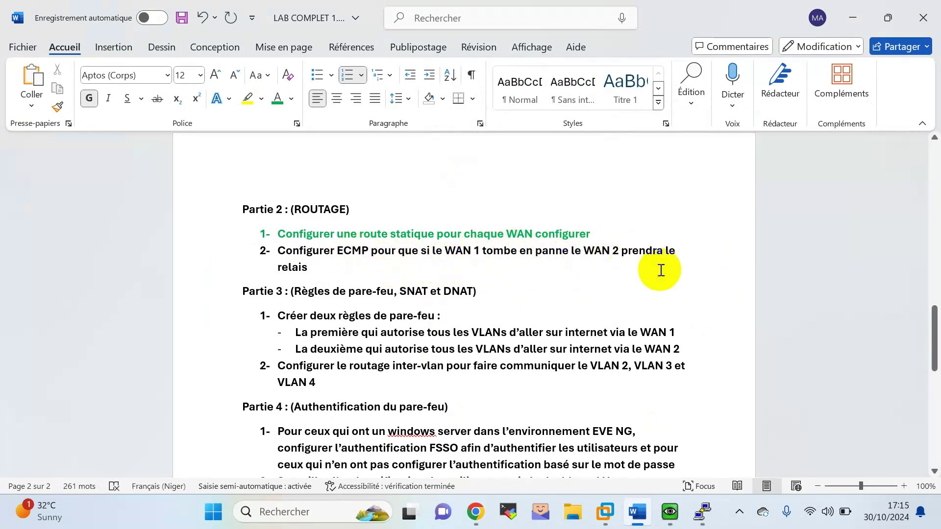
scroll(379, 265, "down", 1)
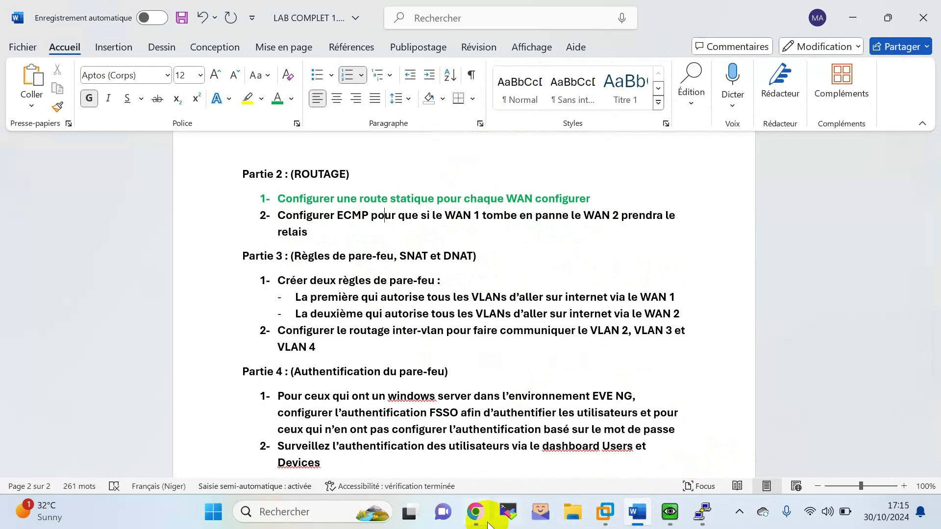
left_click(475, 512)
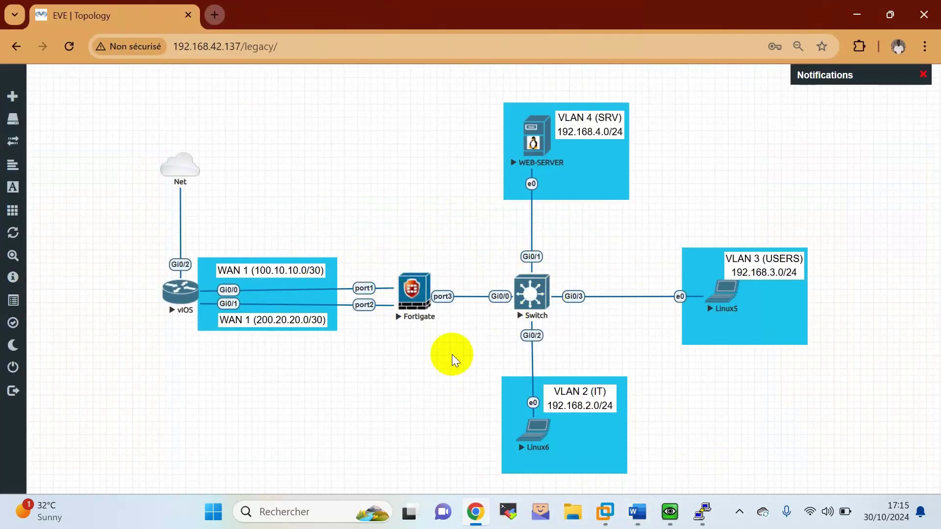
Set the WAN 1 default route to distance 10 and priority 1, and save it.
left_click(669, 512)
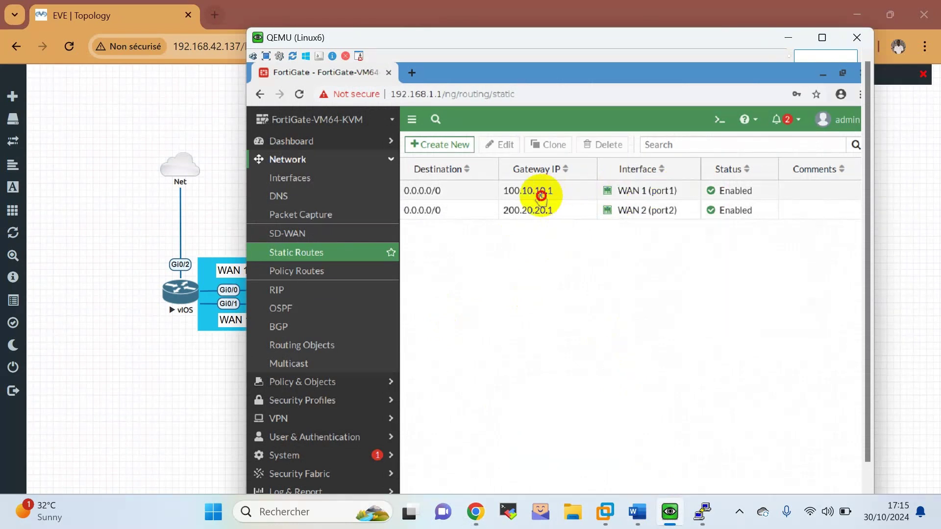
double_click(542, 192)
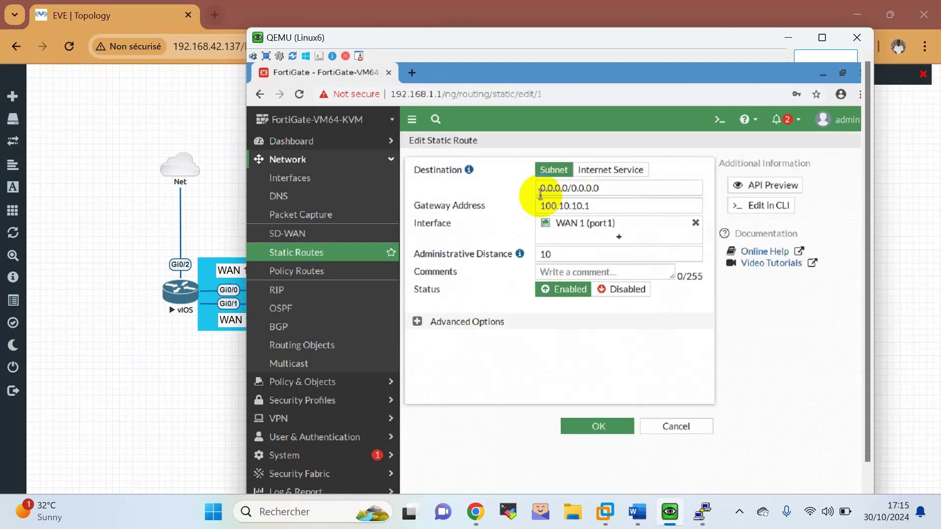
left_click(427, 324)
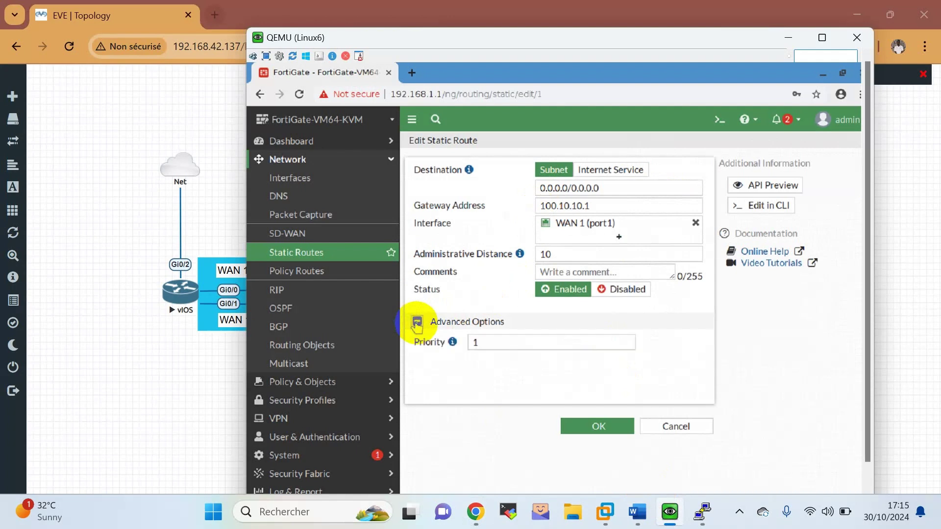
left_click(555, 253)
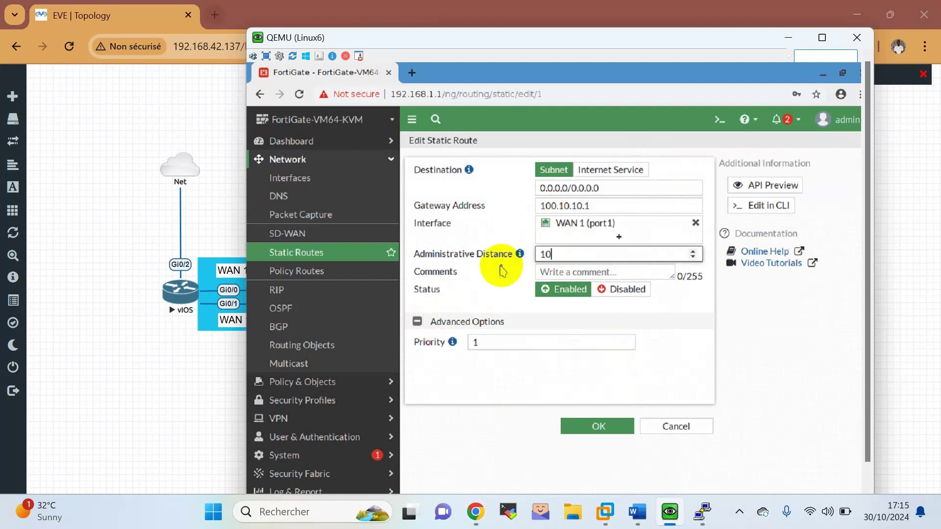
left_click(491, 347)
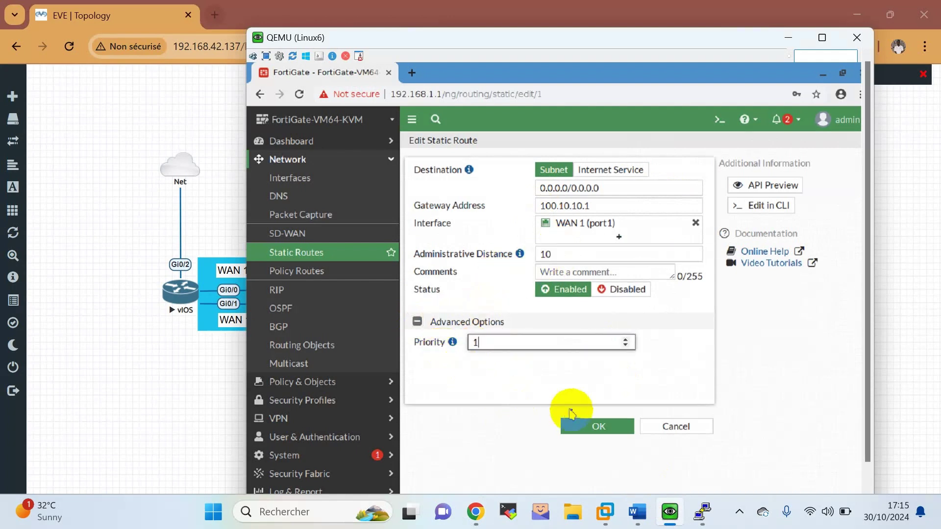
left_click(595, 433)
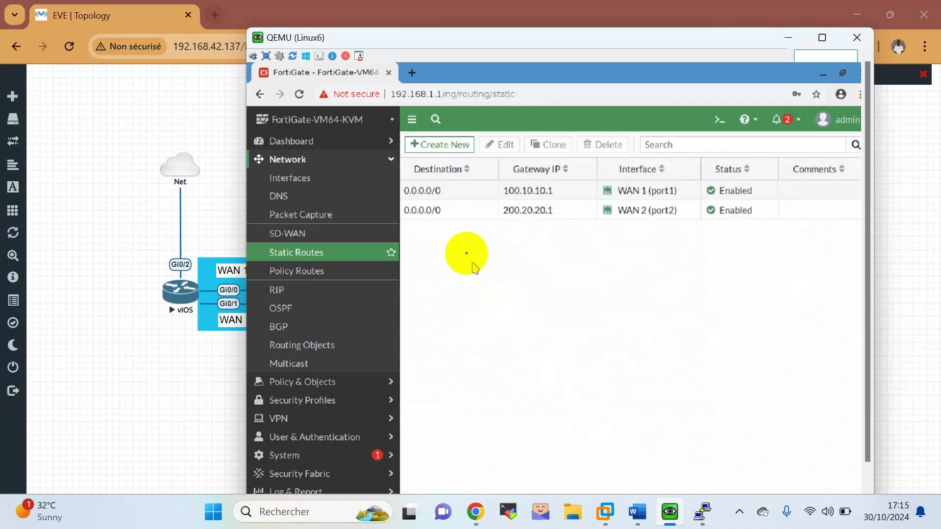
Set the WAN 2 default route to distance 10 and priority 1, and save it.
left_click(452, 214)
double_click(451, 214)
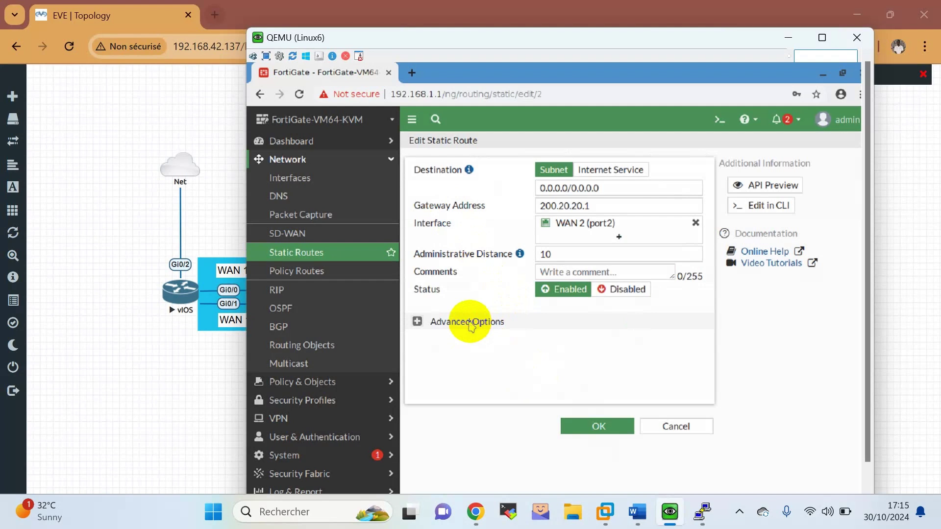
left_click(470, 323)
left_click(512, 253)
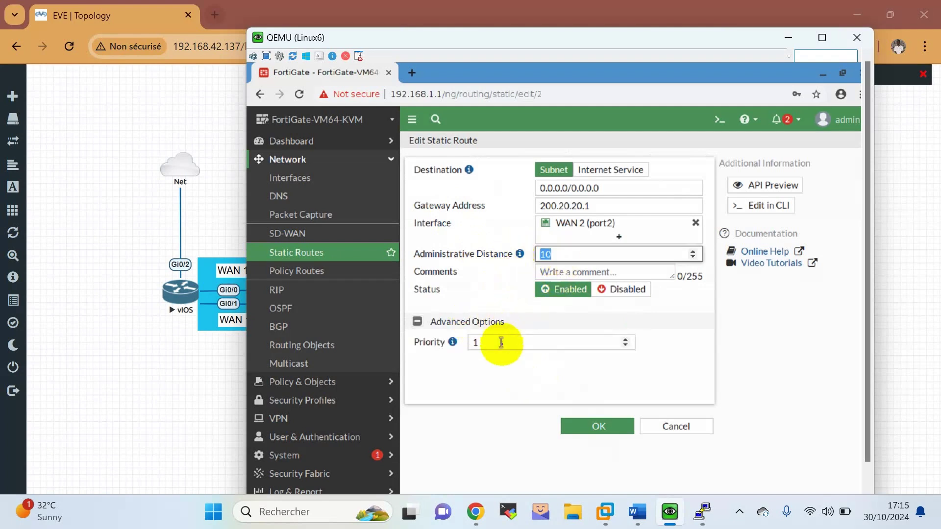
left_click(497, 343)
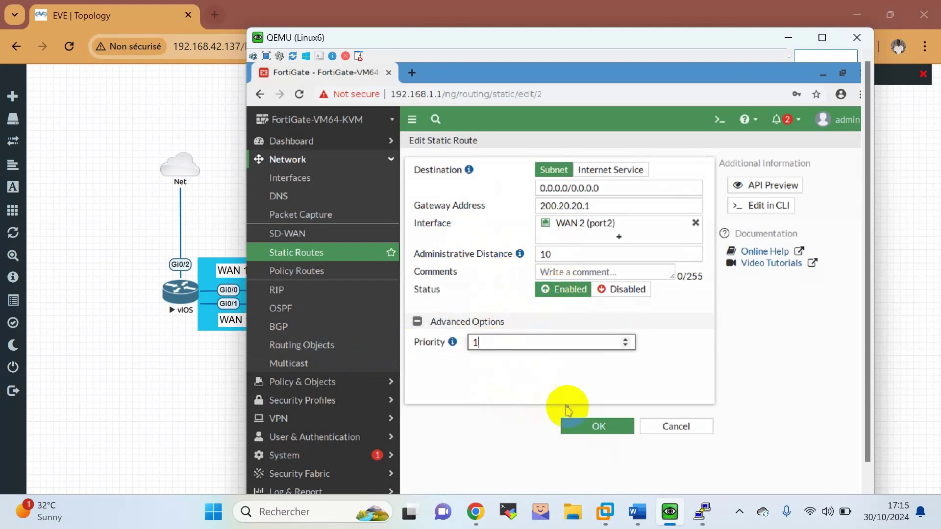
left_click(596, 427)
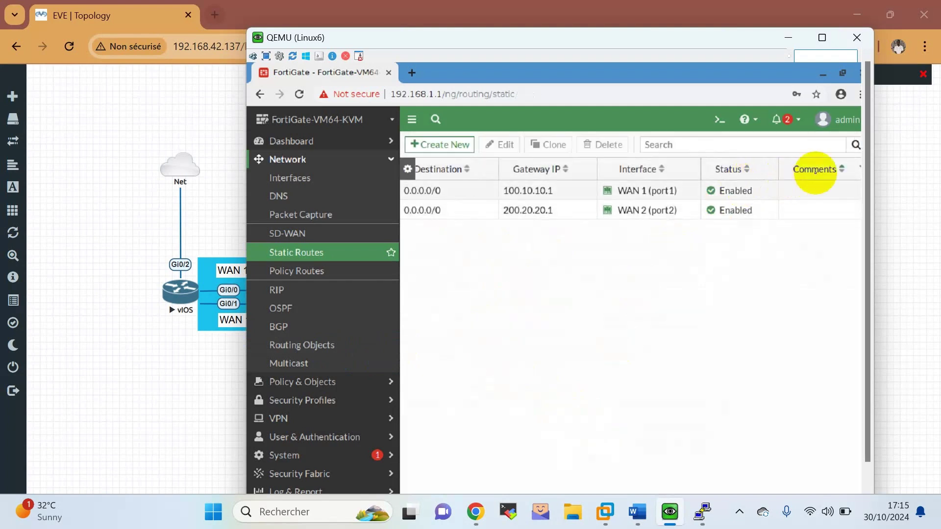
Show Distance and Priority columns in the static routes table and expand the Dashboard section.
right_click(807, 168)
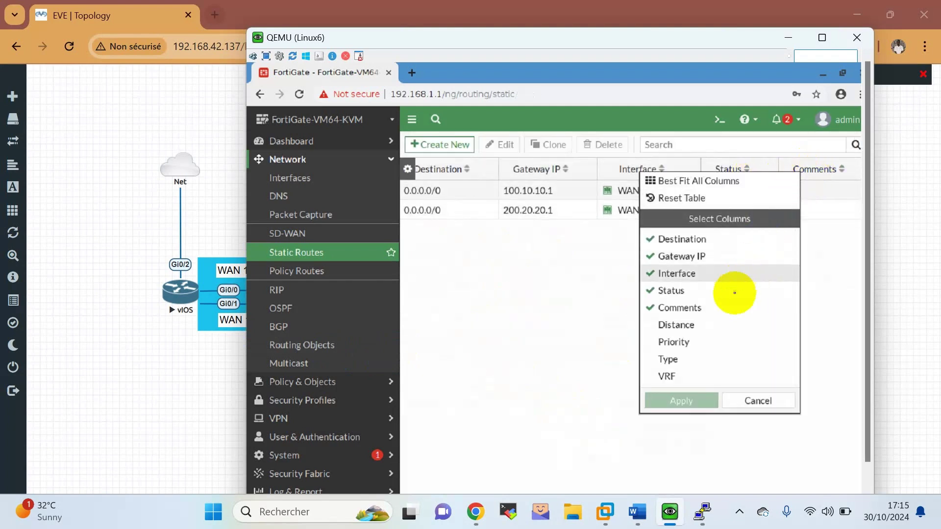
left_click(696, 326)
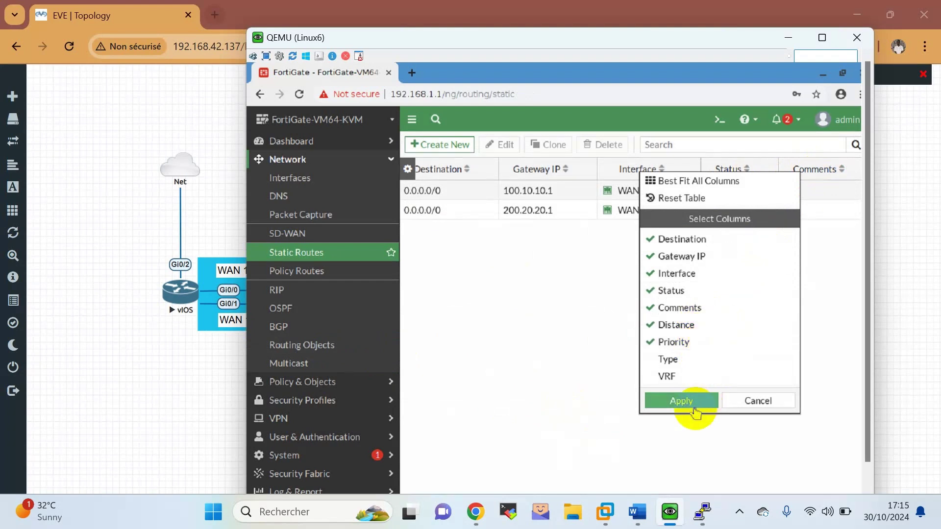
left_click(695, 406)
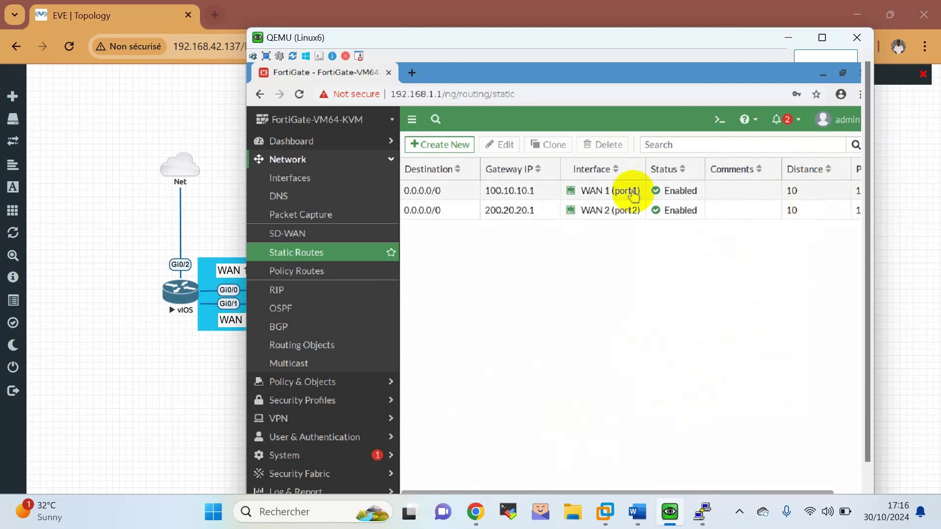
left_click(324, 180)
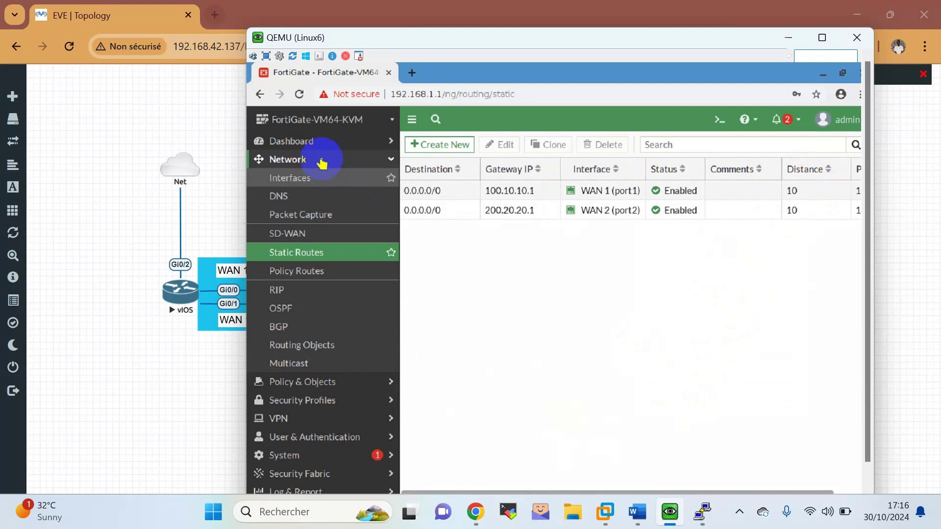
left_click(327, 143)
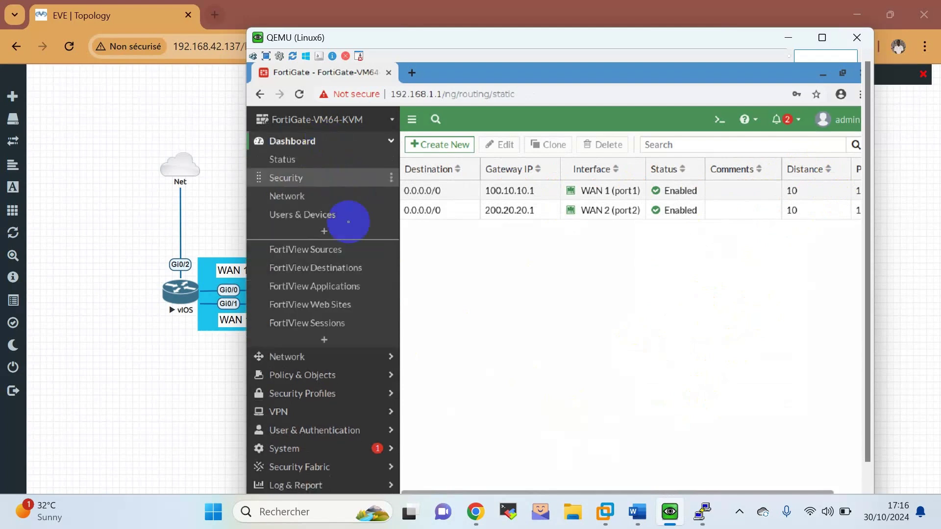
Expand the Network dashboard's Routing widget and highlight both static default routes at distance 10.
left_click(308, 196)
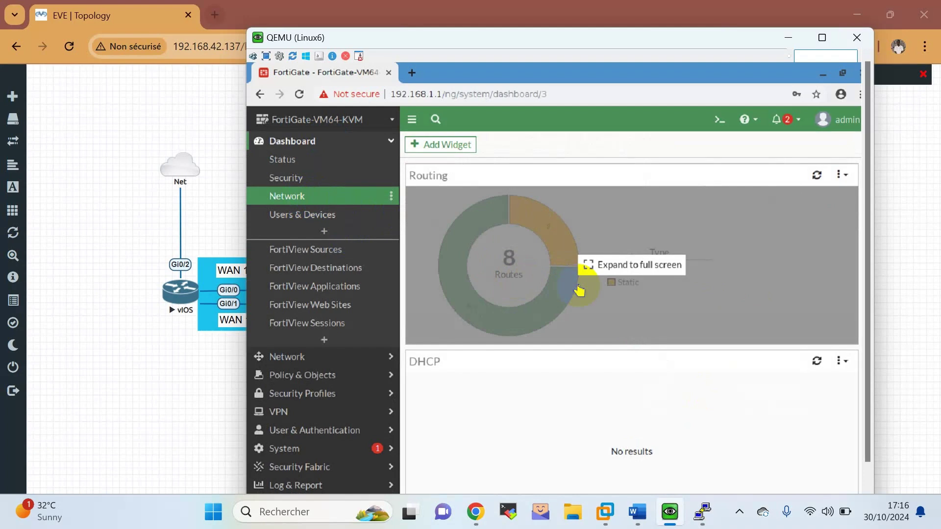
left_click(580, 288)
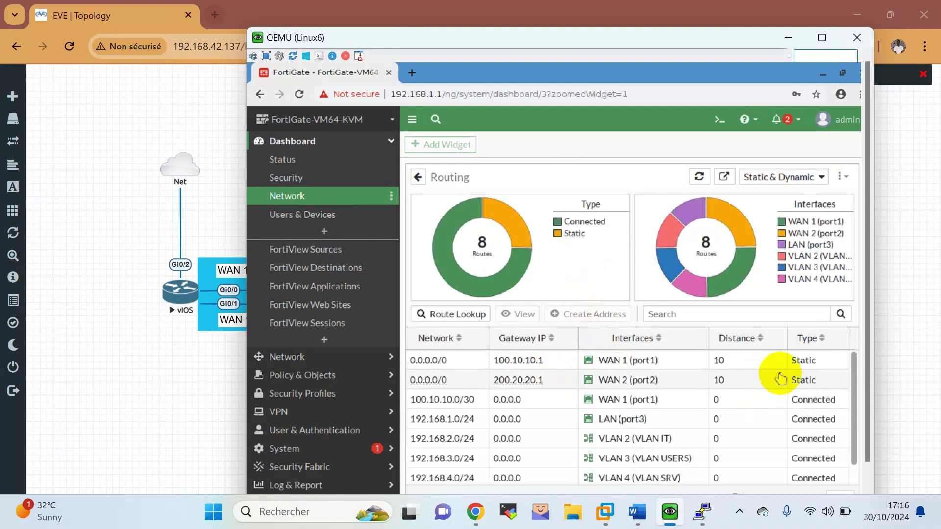
left_click(780, 378)
left_click(532, 364)
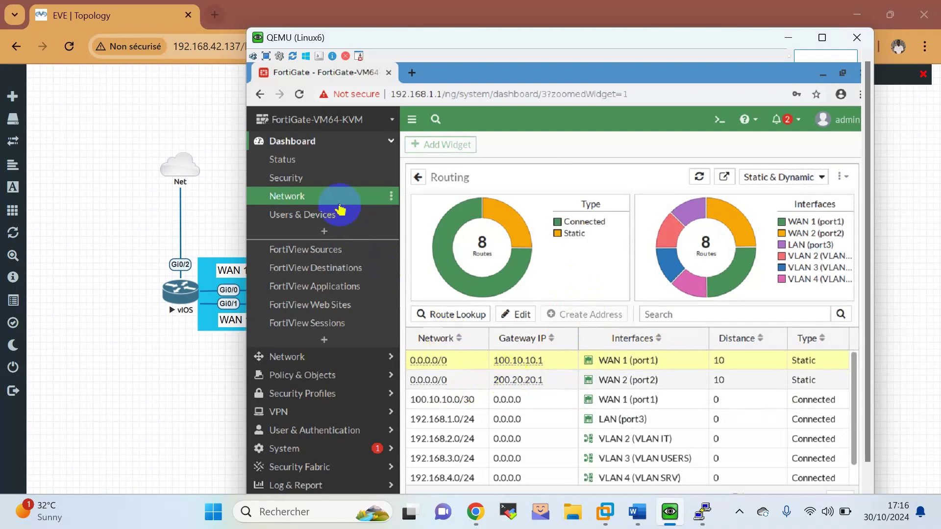
left_click(301, 221)
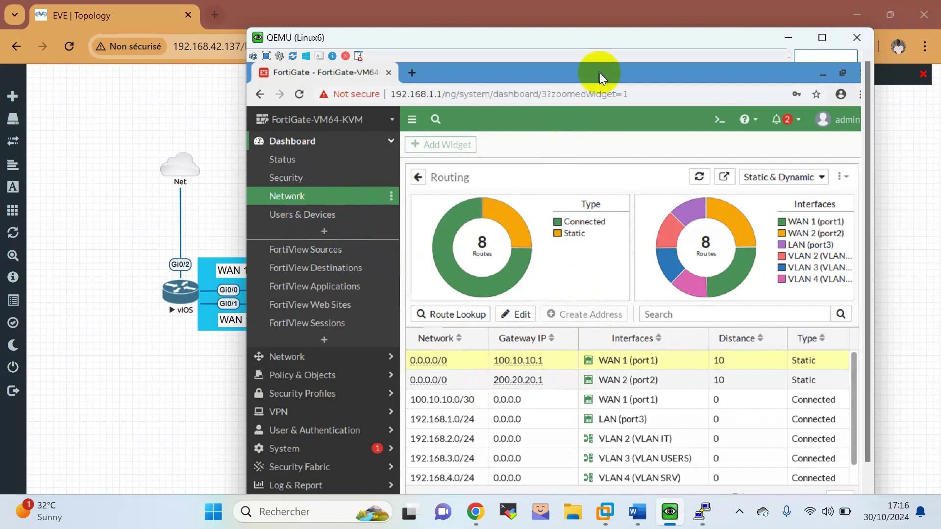
left_click_drag(492, 39, 441, 42)
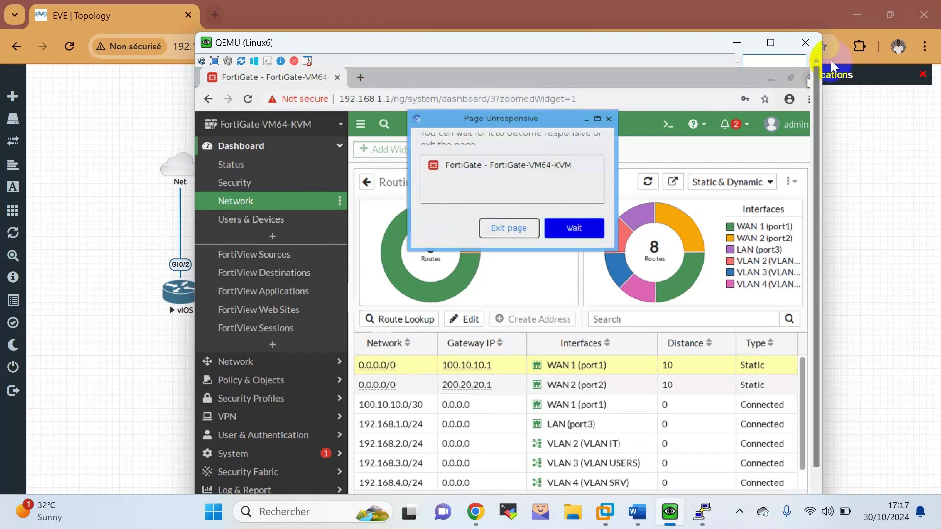
Choose Wait on the Page Unresponsive dialog and reveal the hidden tray icons.
left_click(597, 231)
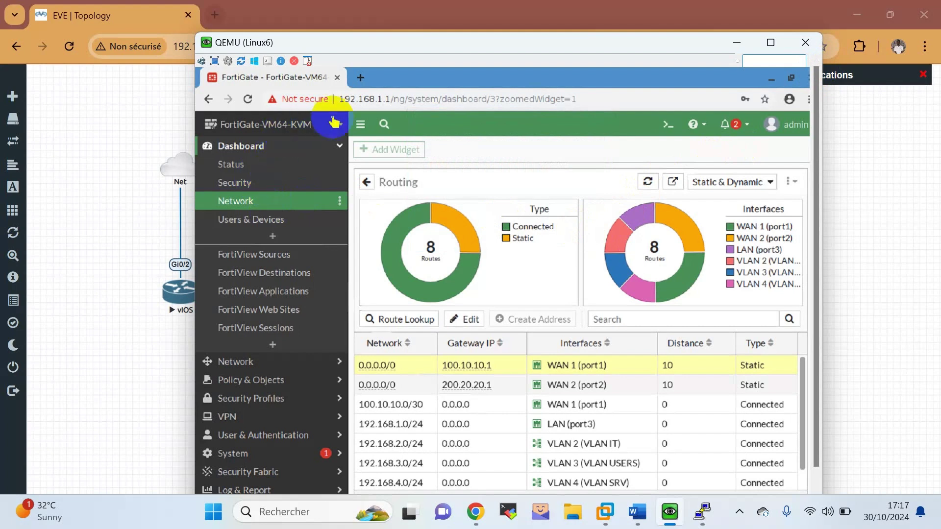
left_click(736, 513)
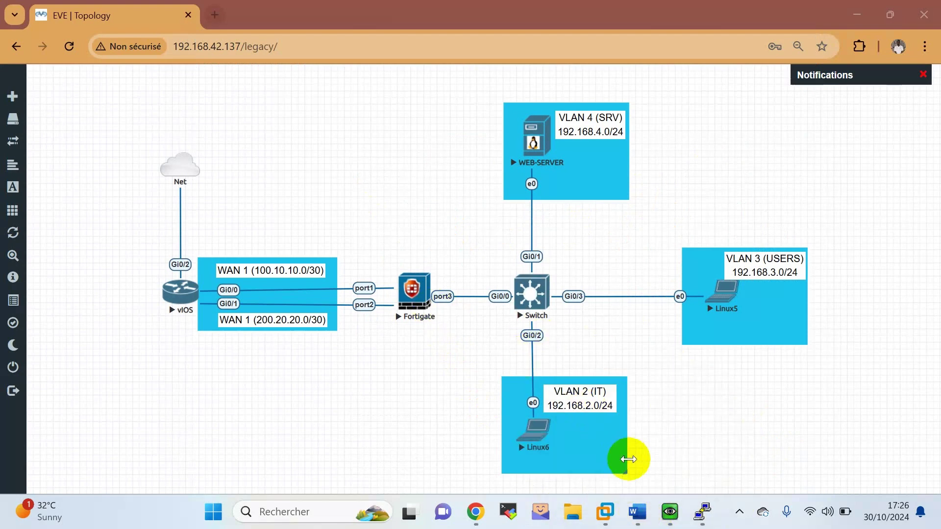
Log back into the FortiGate web GUI with the admin credentials.
left_click(667, 511)
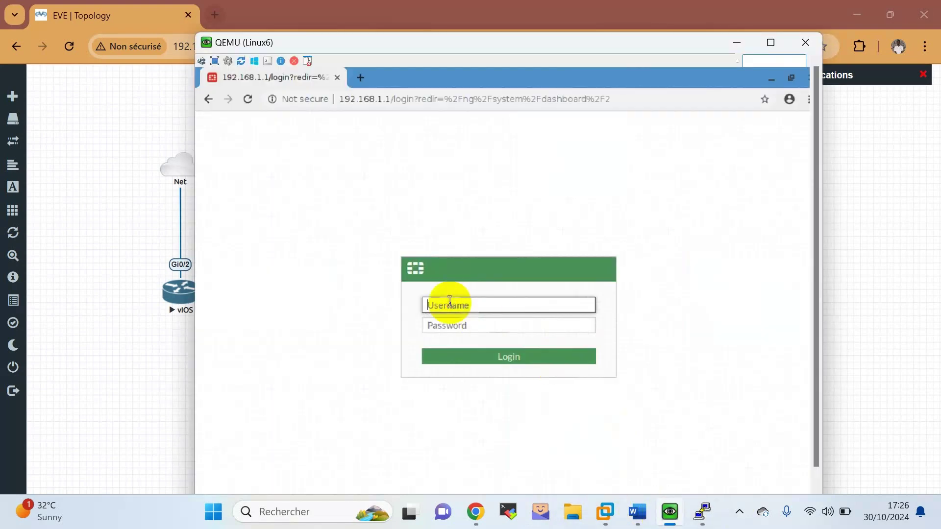
type("admin")
key("Tab")
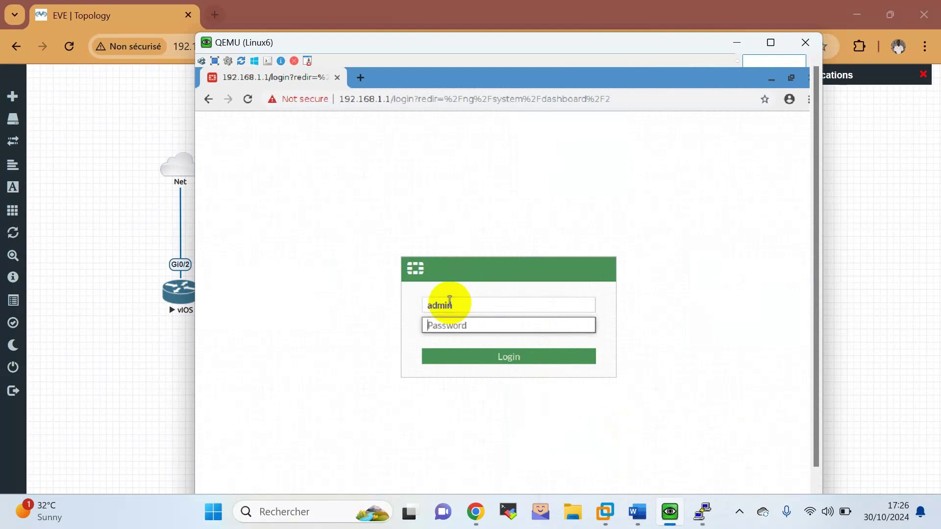
type("a")
key("Return")
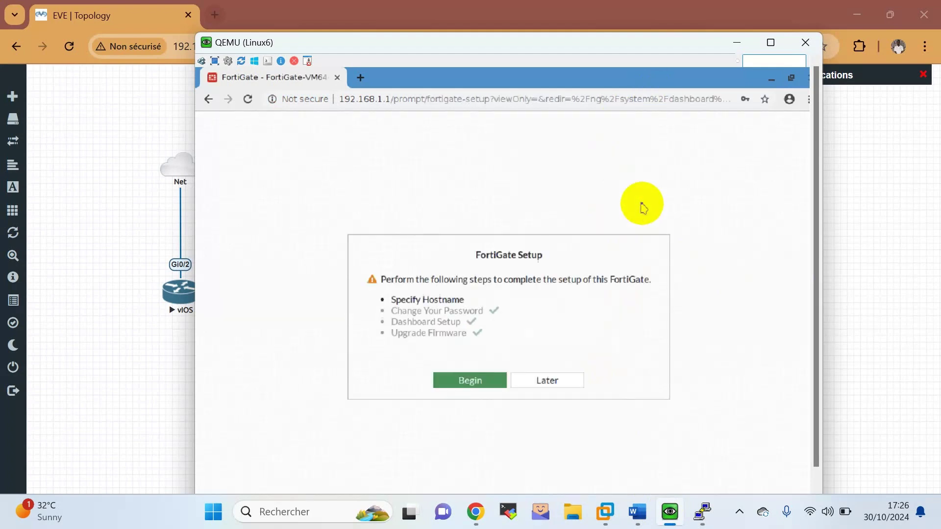
Postpone the FortiGate setup with Later and open the CLI console.
left_click(541, 388)
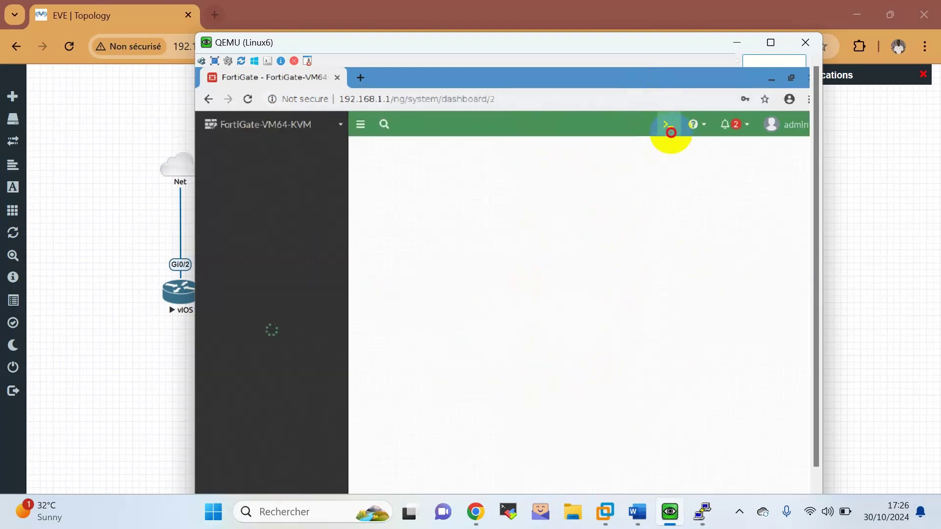
left_click(678, 124)
left_click(572, 171)
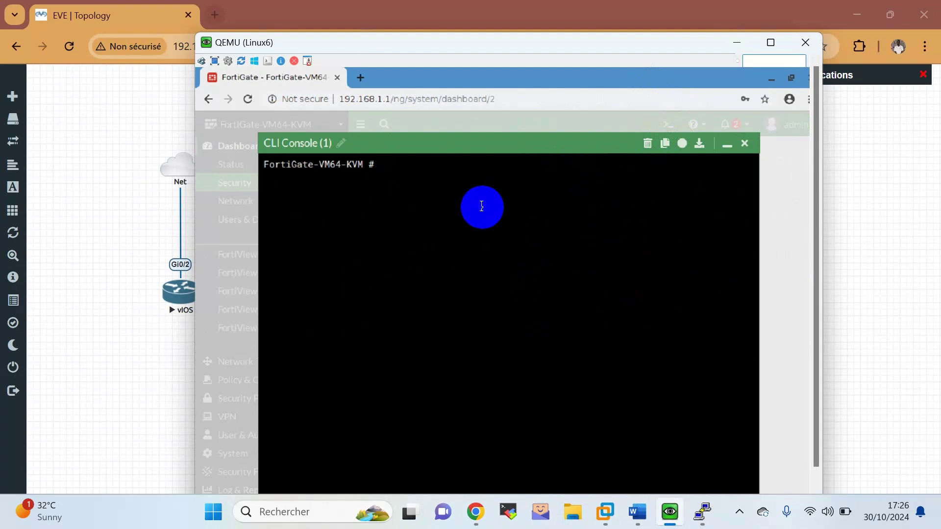
Enter the config system settings context in the FortiGate CLI.
type("config system ")
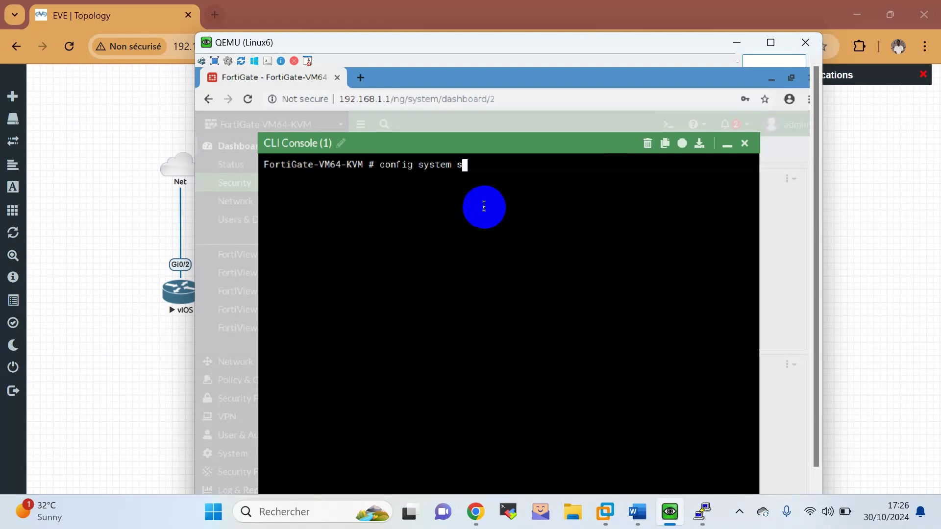
type("se")
key("Tab")
key("Tab")
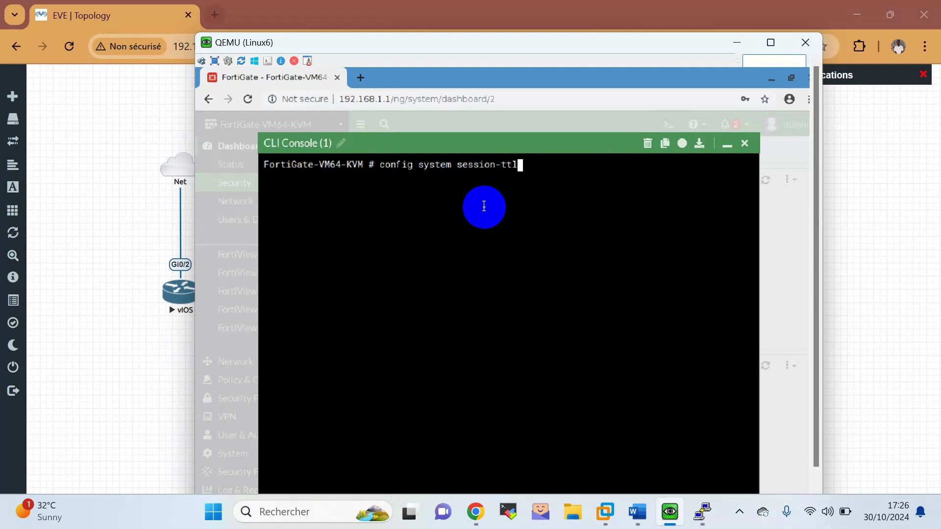
key("Tab")
key("Tab")
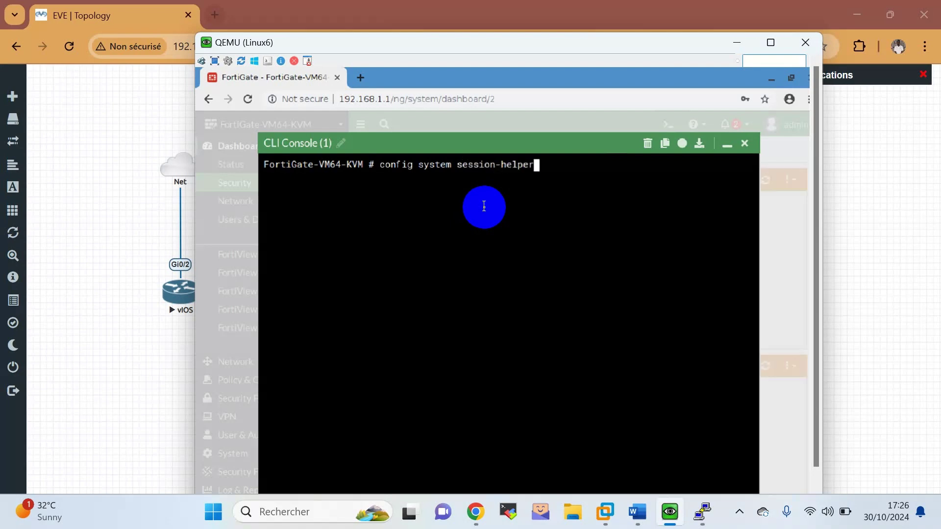
key("BackSpace")
key("BackSpace")
key("BackSpace")
key("BackSpace")
key("BackSpace")
key("BackSpace")
key("BackSpace")
key("BackSpace")
key("BackSpace")
key("BackSpace")
key("BackSpace")
key("BackSpace")
key("BackSpace")
key("BackSpace")
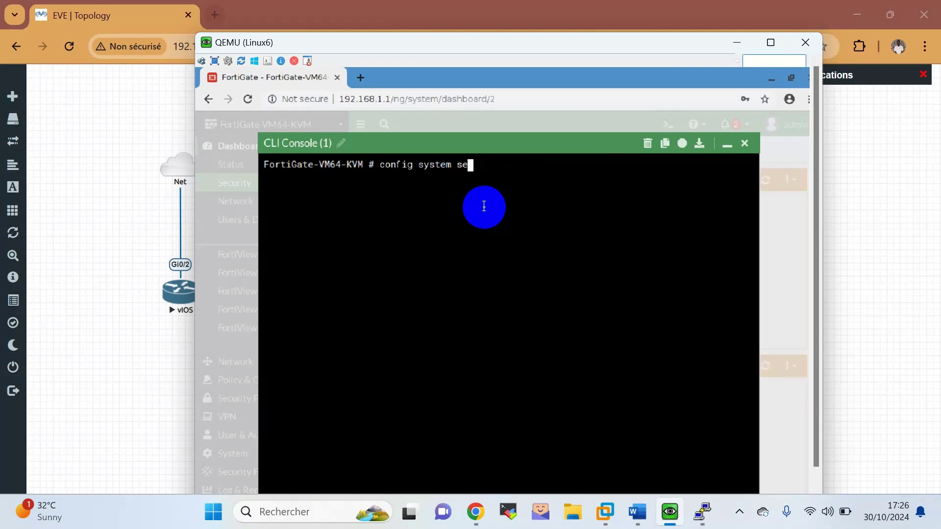
type("set")
key("Tab")
key("Return")
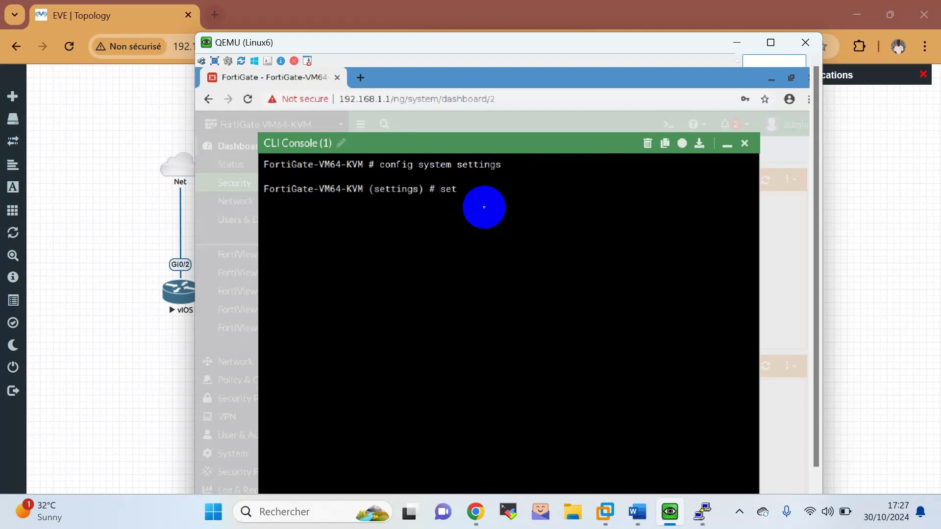
Set v4-ecmp-mode to weight-based and commit it with end.
type("set v")
key("Tab")
key("Tab")
key("Tab")
key("Tab")
key("Tab")
key("Tab")
type("we")
key("Tab")
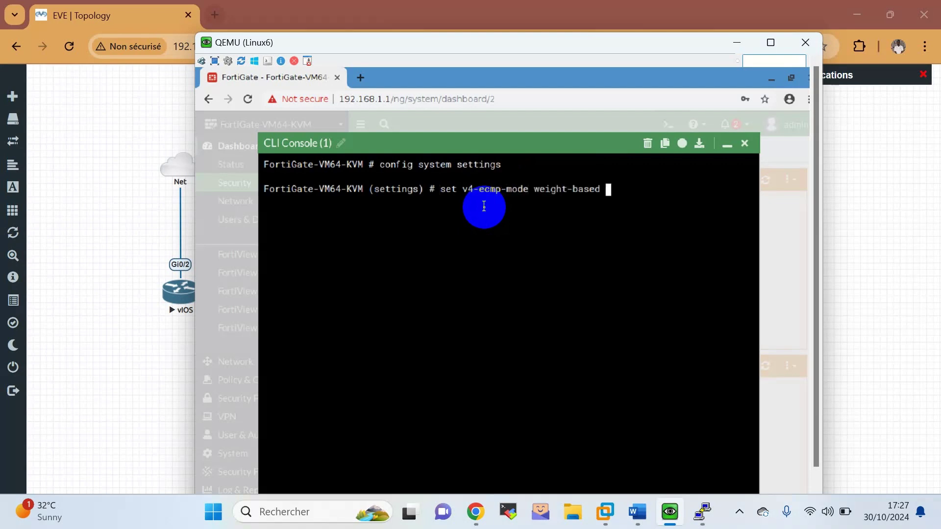
key("Return")
key("Return")
key("Return")
key("Return")
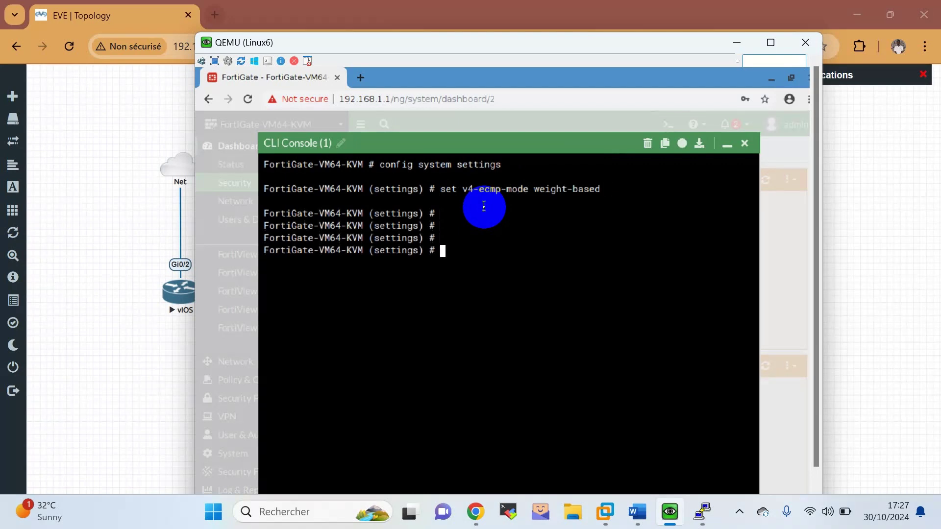
type("end")
key("Return")
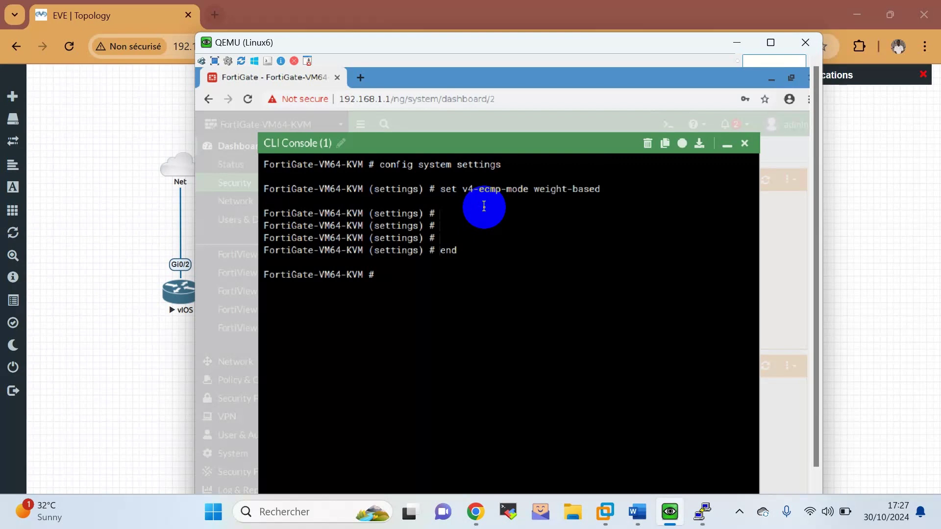
left_click(543, 150)
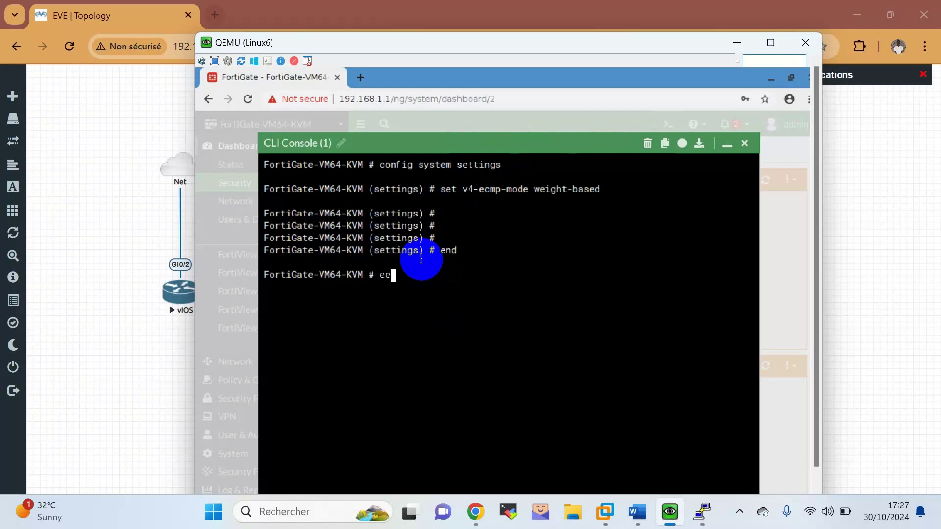
Run execute ping 8.8.8.8 twice until 4 of 5 replies return, then minimize the console.
type("xecute ping 8.8.8.8")
key("Return")
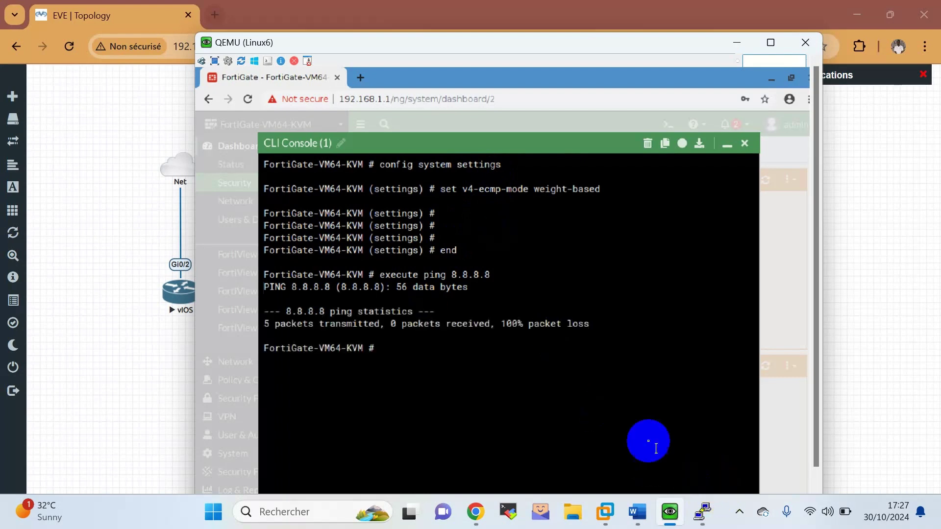
key("Up")
key("Return")
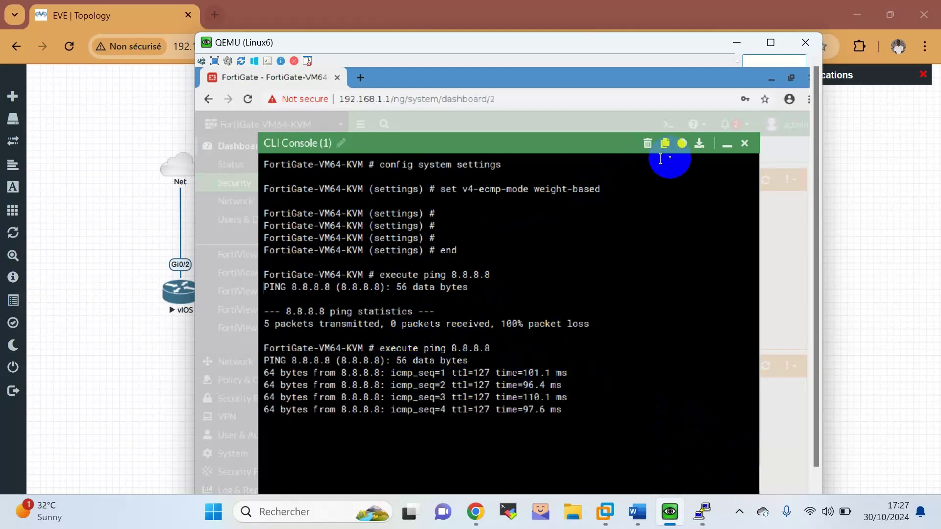
left_click(728, 144)
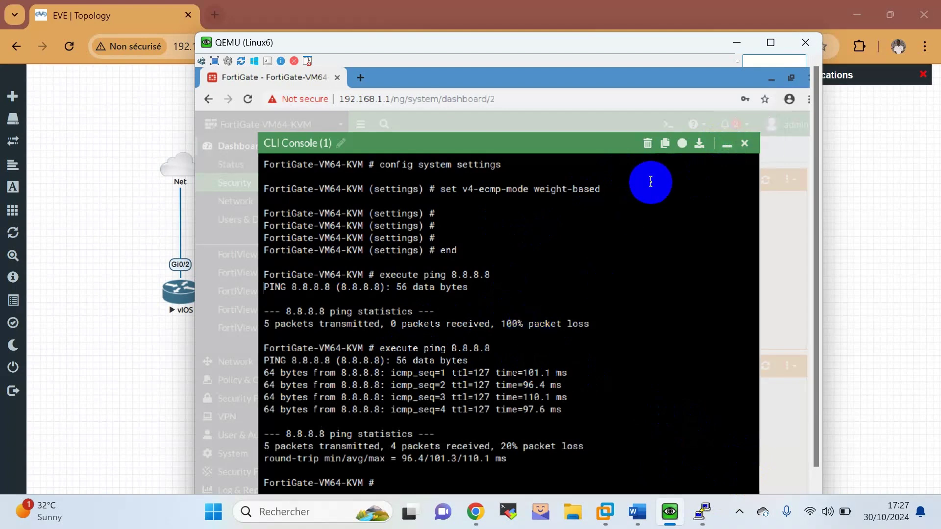
left_click(725, 148)
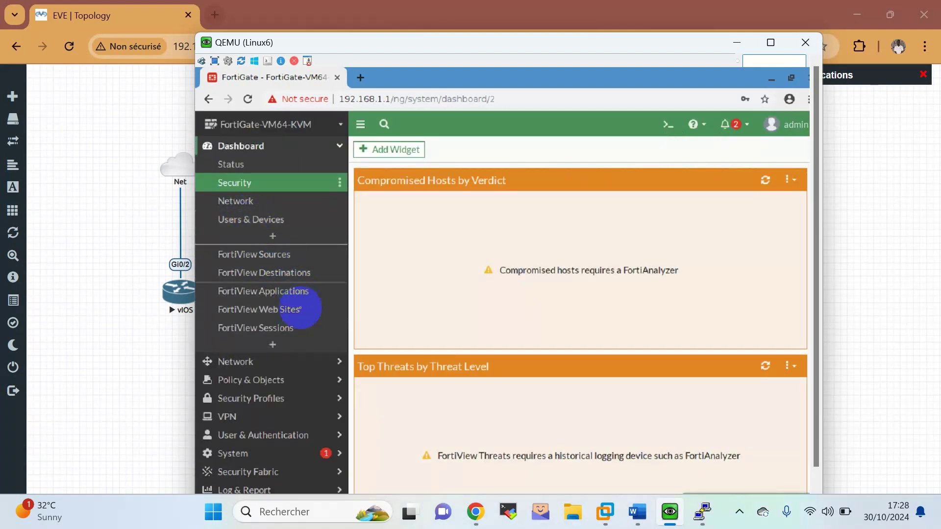
Go to Network > Packet Capture and start a new capture filter.
left_click(305, 366)
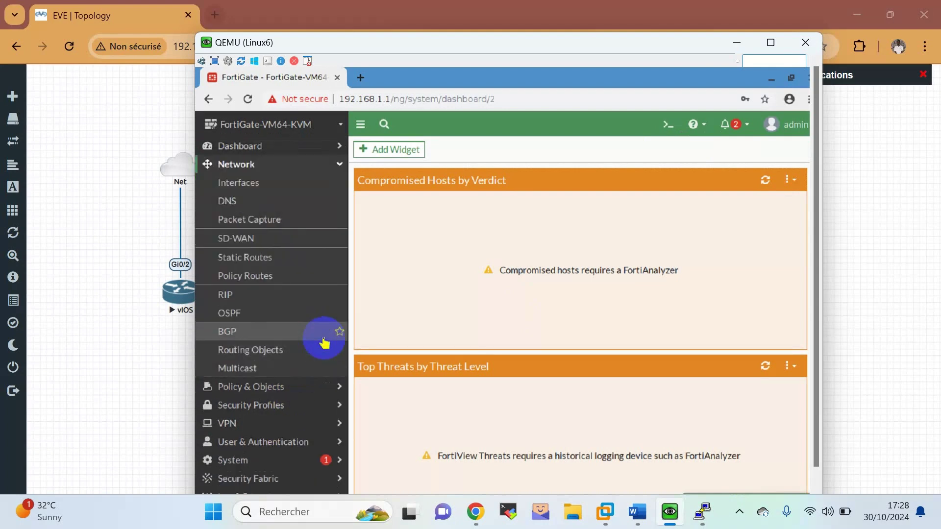
left_click(307, 390)
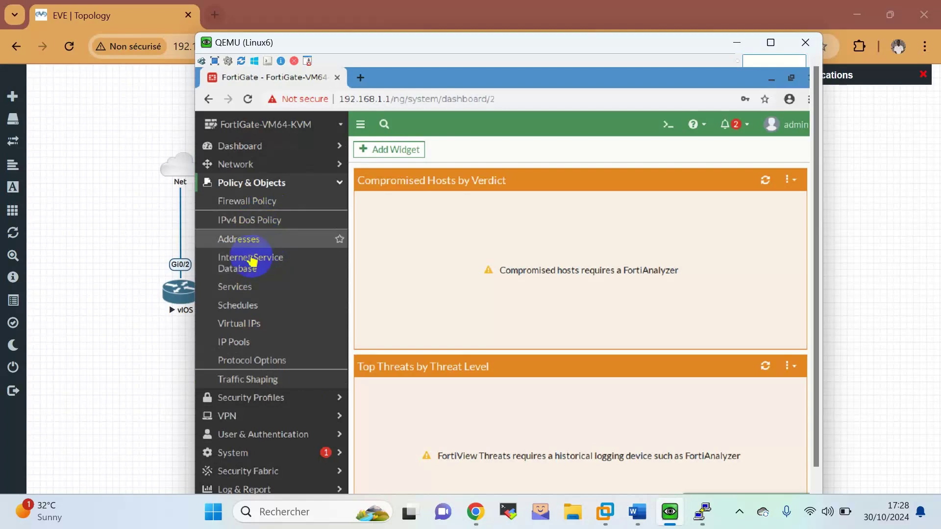
left_click(255, 165)
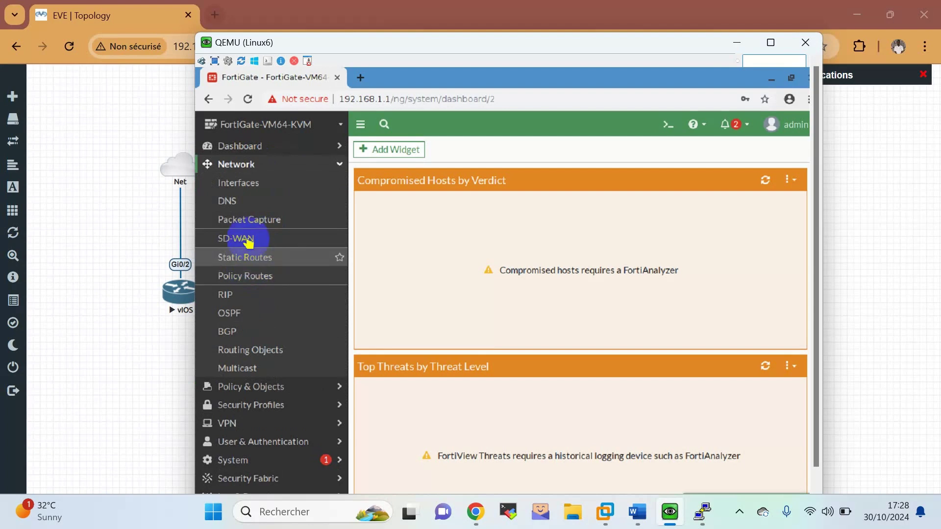
left_click(253, 228)
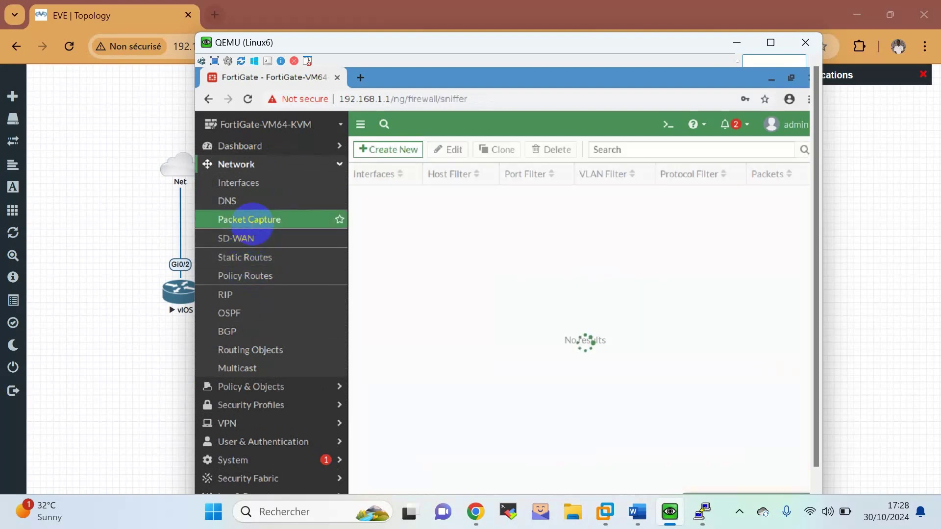
left_click(390, 150)
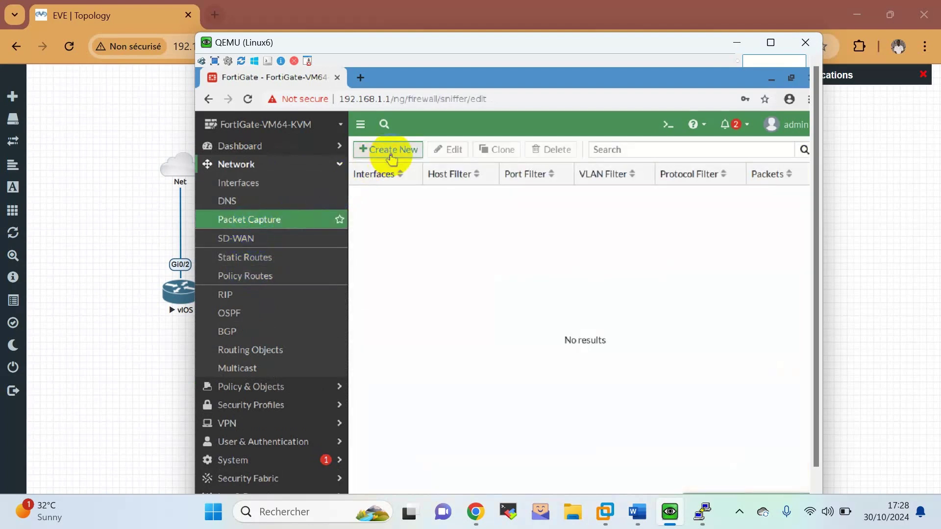
Configure the capture on WAN 1 (port1) with host filter 100.10.10.2 and save it.
left_click(521, 181)
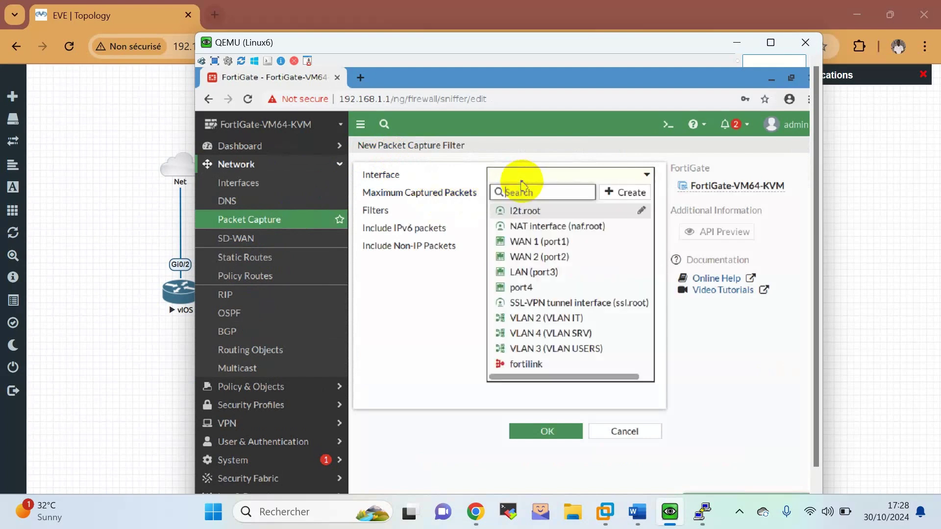
left_click(525, 245)
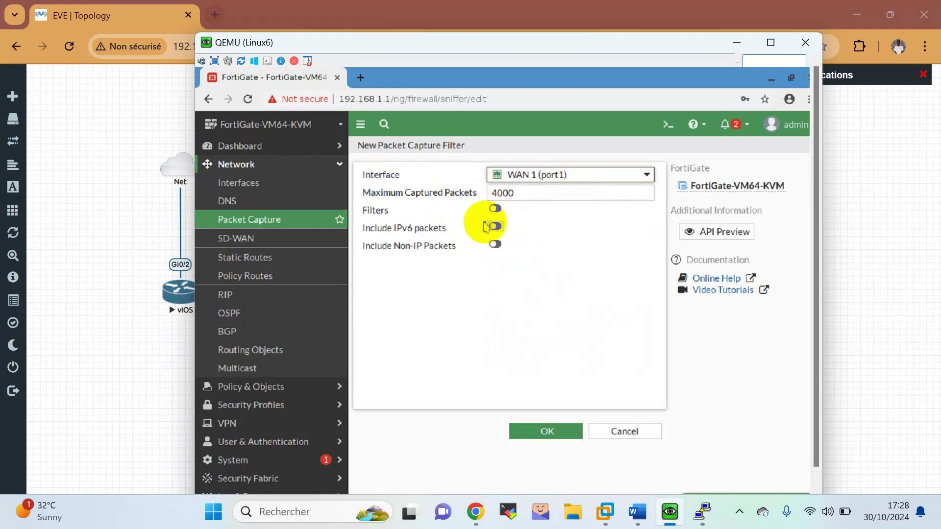
left_click(495, 208)
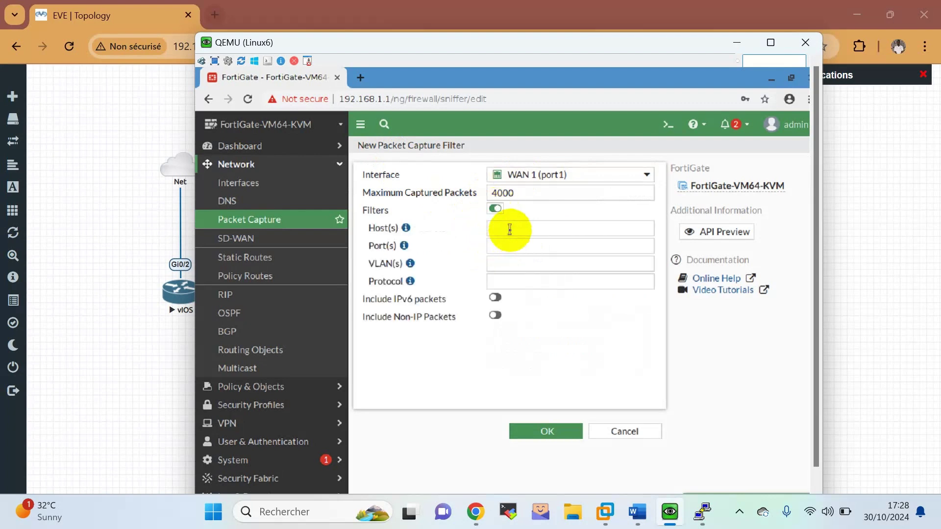
left_click(510, 228)
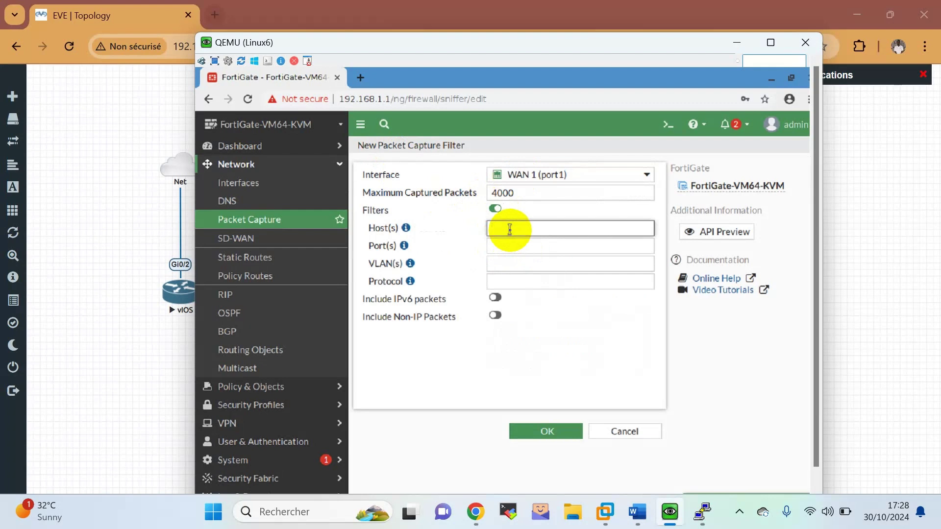
type("100.10")
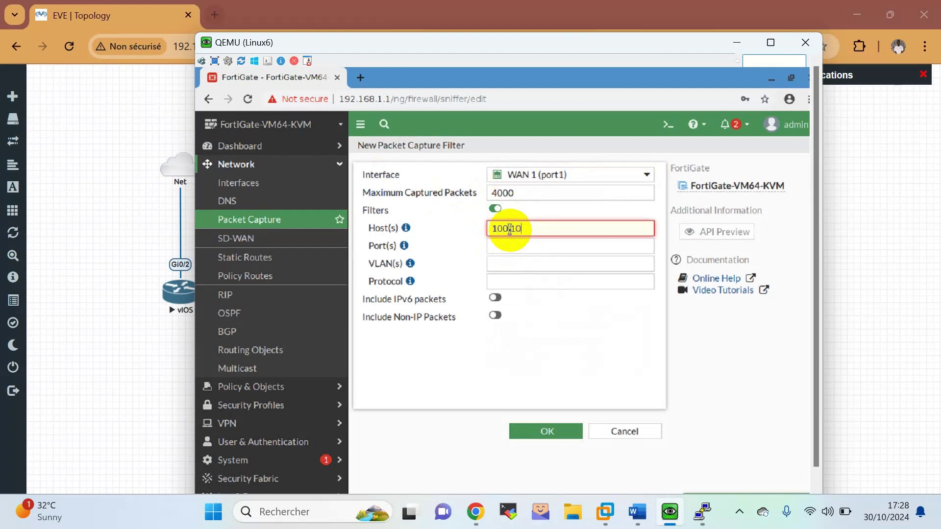
type(".10.1")
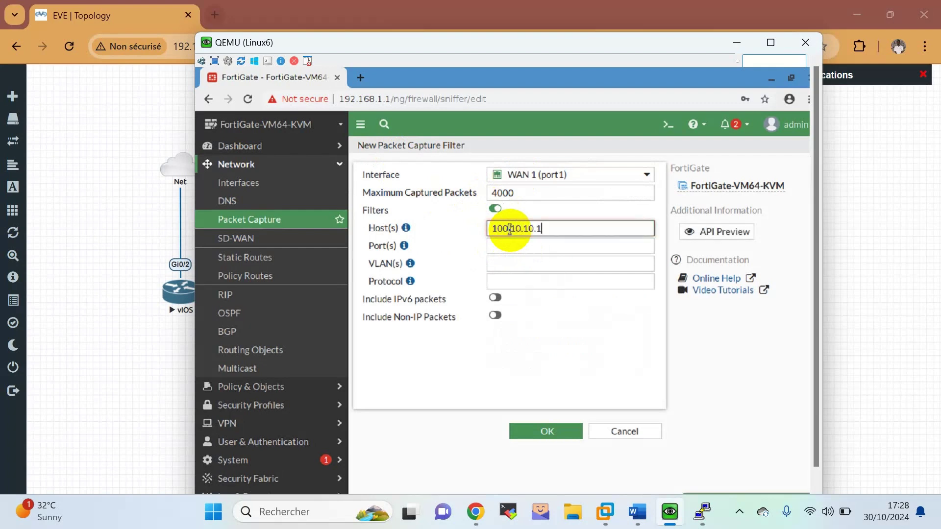
key("BackSpace")
type("2")
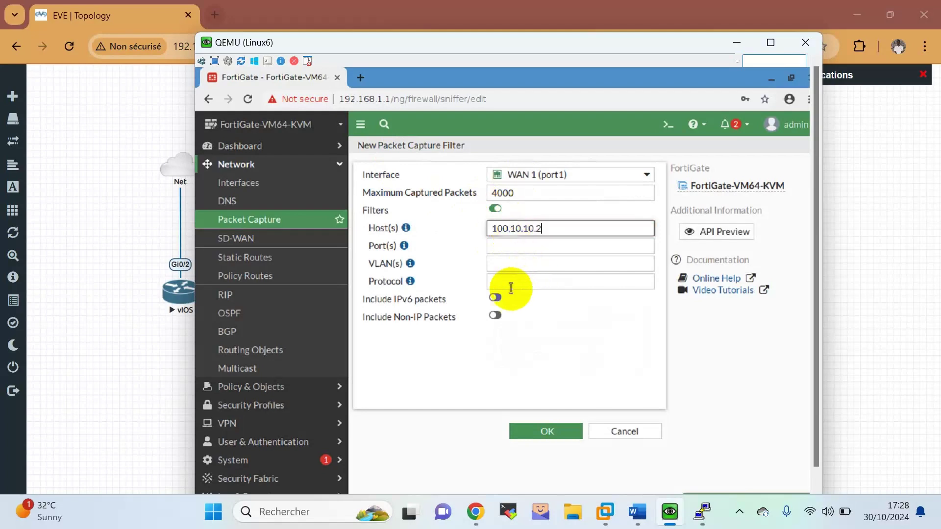
left_click(550, 431)
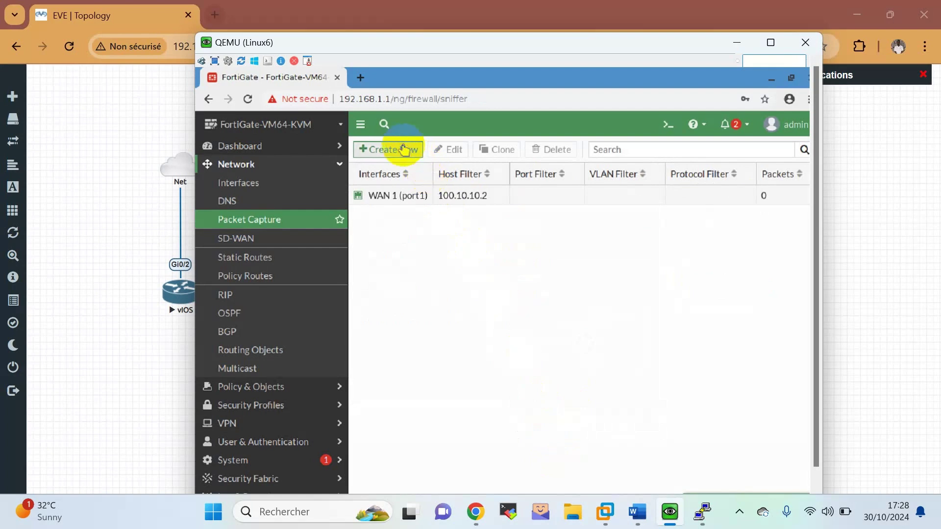
left_click(399, 149)
Add a packet capture on WAN 2 (port2) with a host filter of 200.20.20.2.
left_click(537, 176)
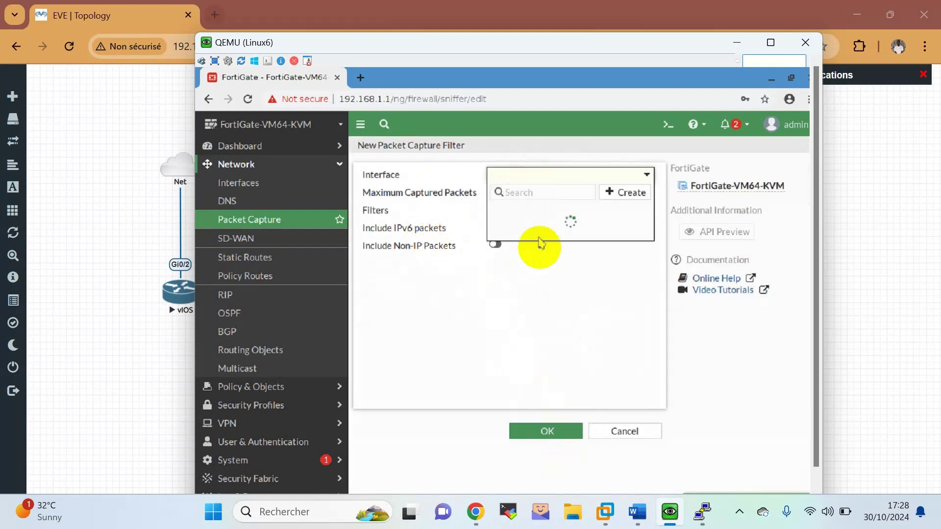
left_click(539, 257)
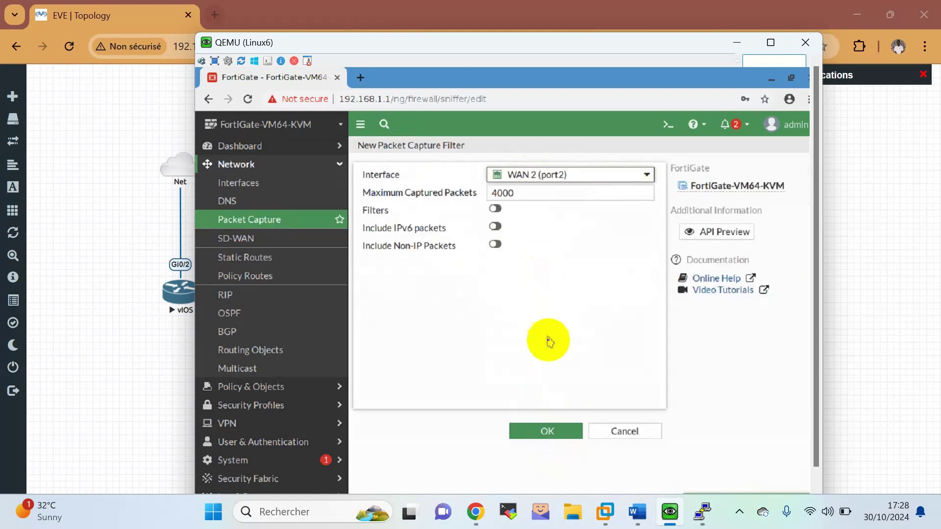
left_click(493, 209)
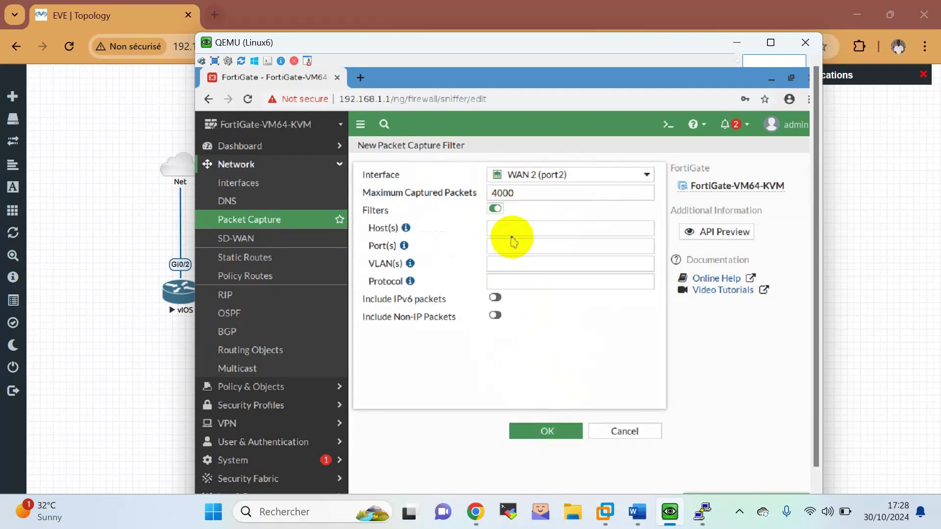
left_click(513, 243)
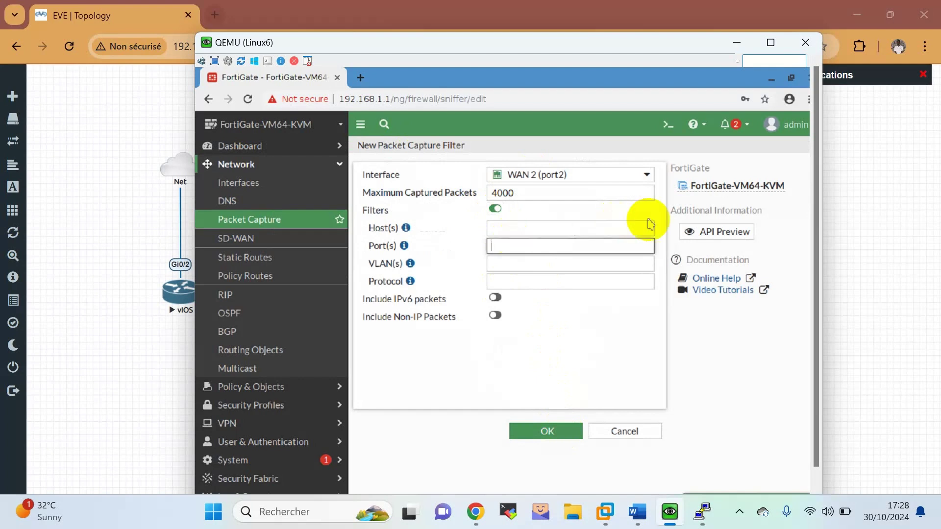
left_click(621, 228)
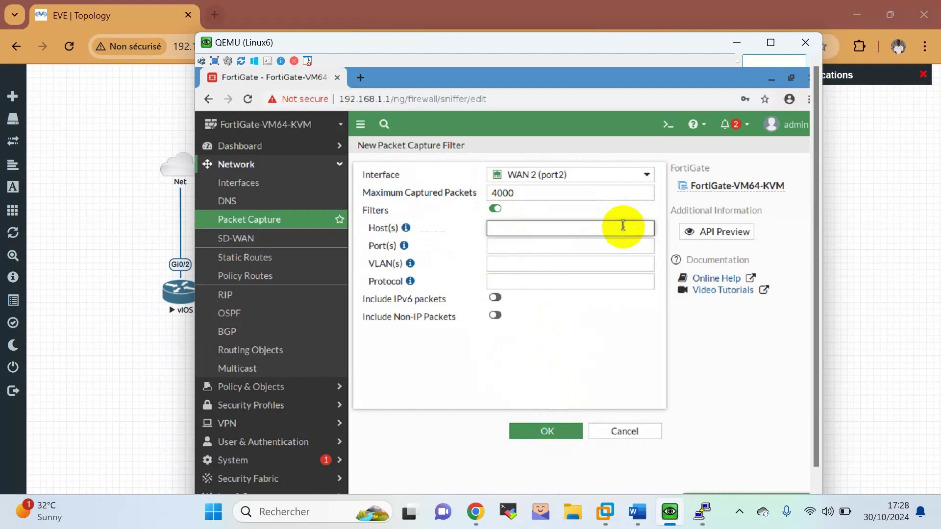
type("20")
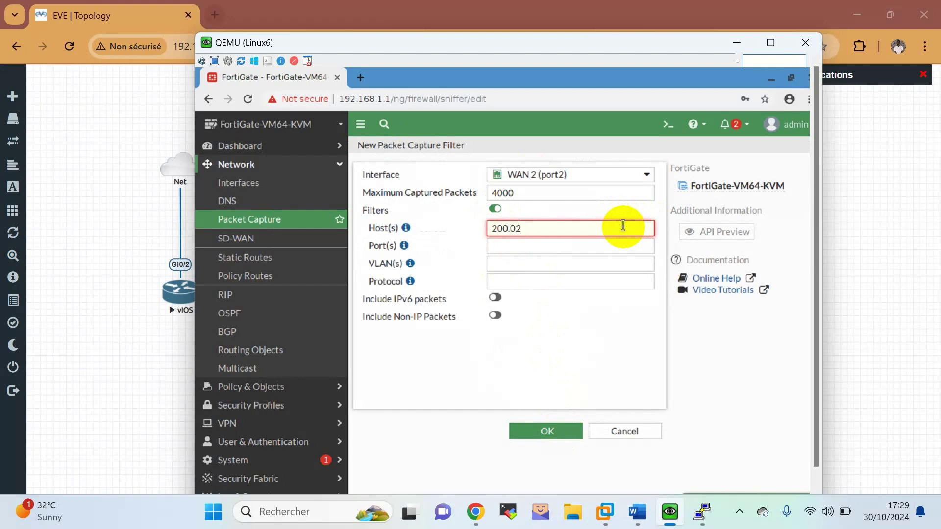
type("0.20.20.2")
left_click(557, 438)
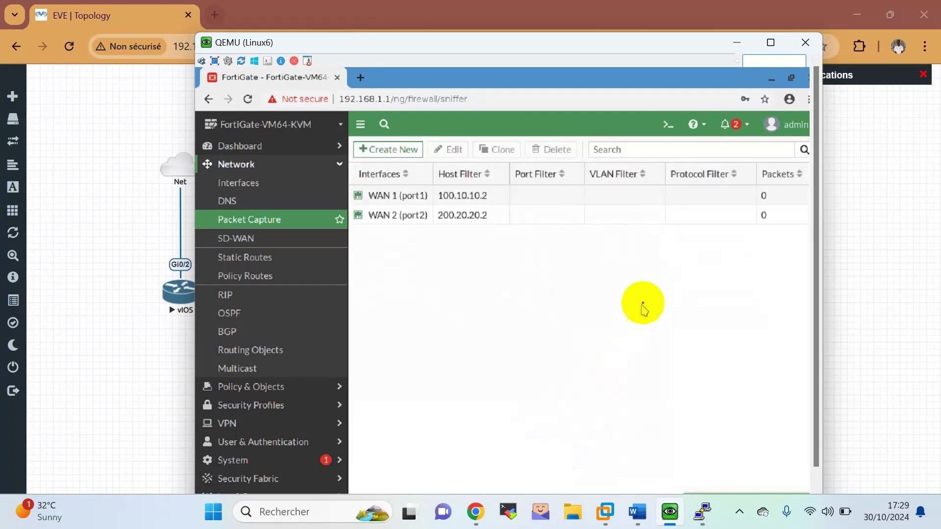
Start the WAN 1 packet capture.
left_click(591, 199)
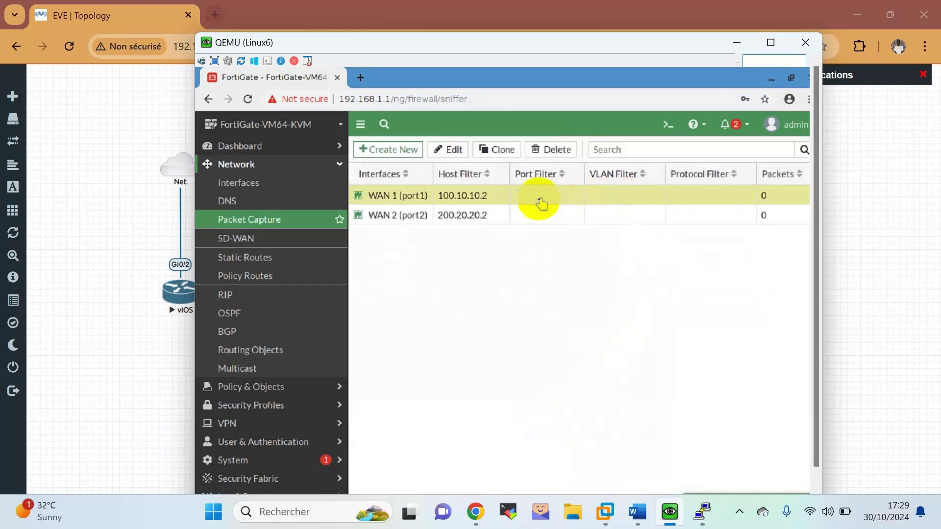
right_click(489, 202)
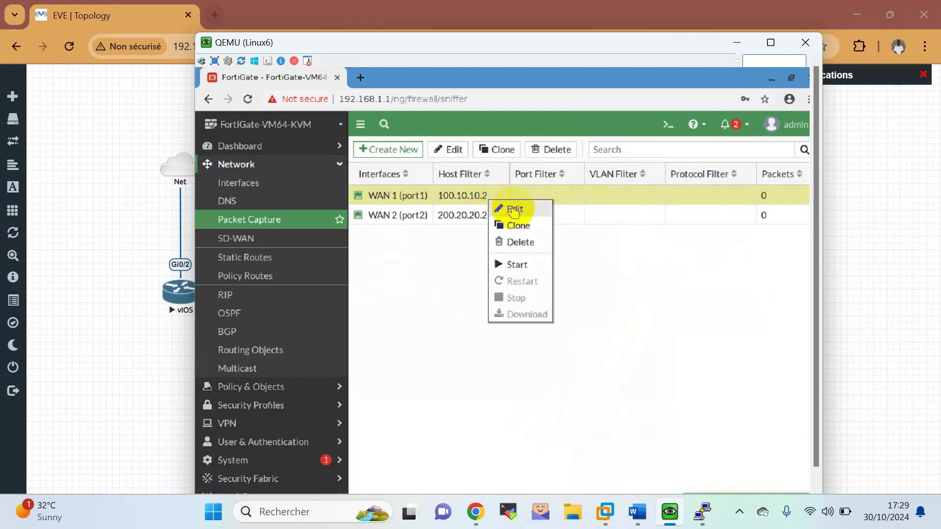
left_click(515, 264)
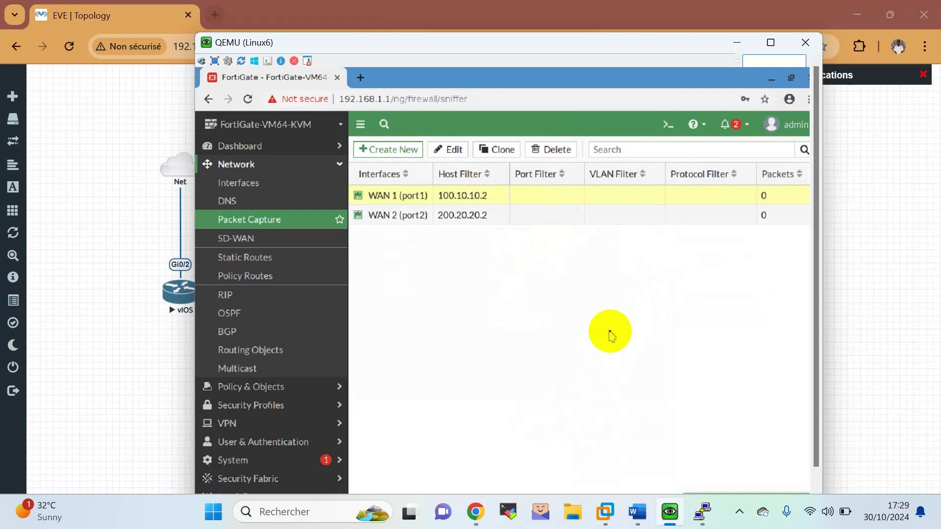
Rerun execute ping 8.8.8.8 from the FortiGate CLI console, then minimize it.
scroll(811, 280, "down", 1)
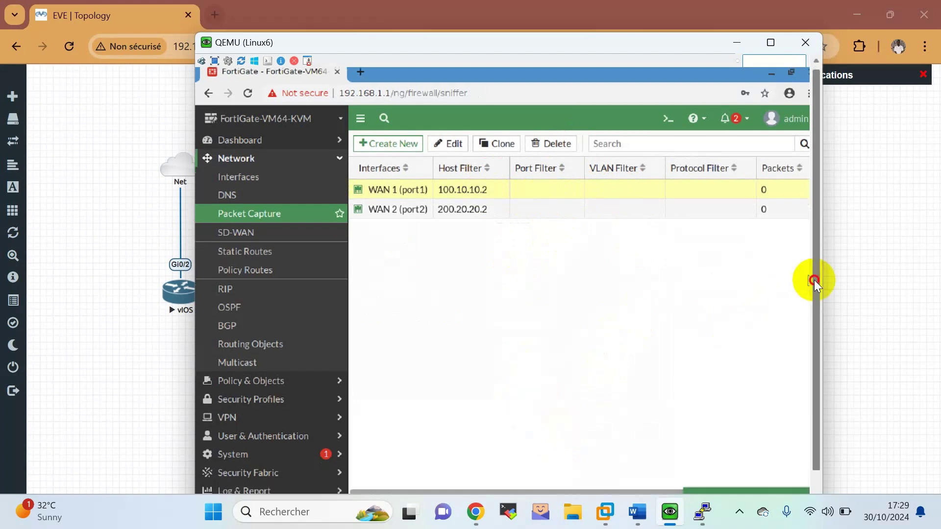
left_click(714, 481)
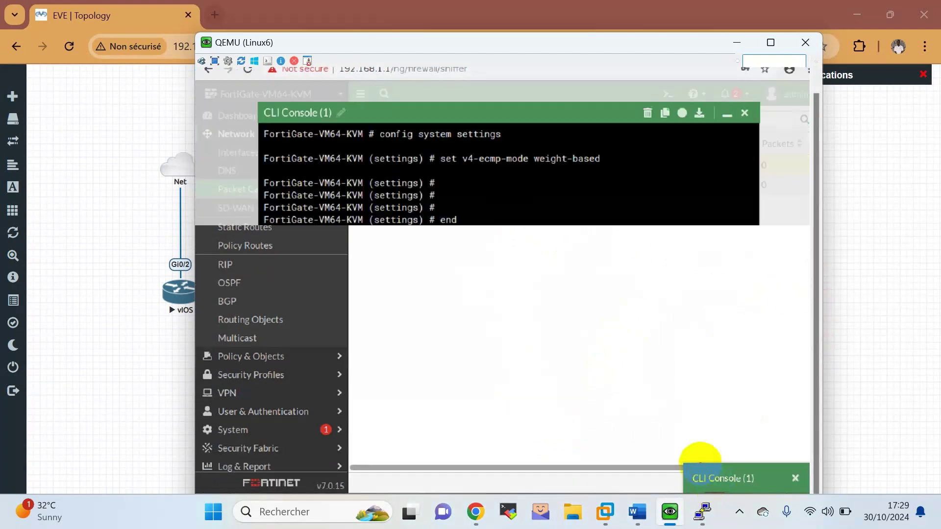
key("Up")
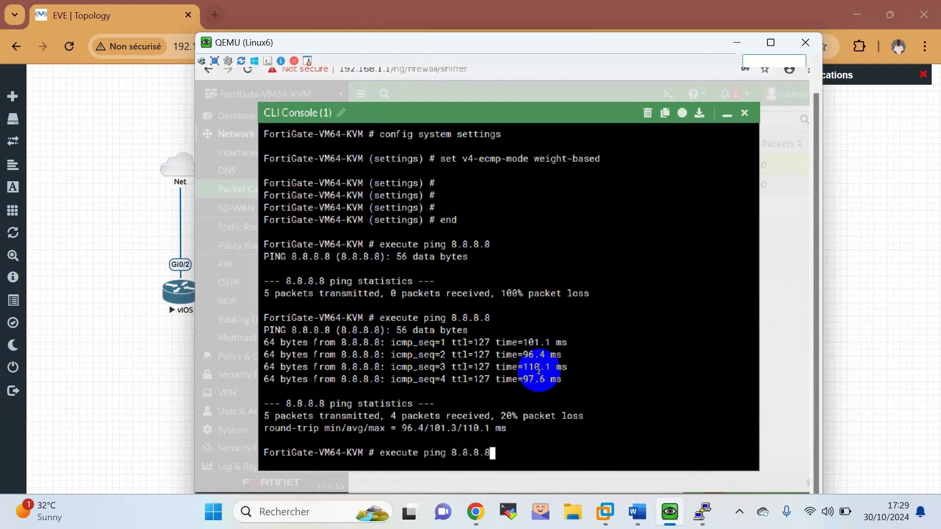
key("Return")
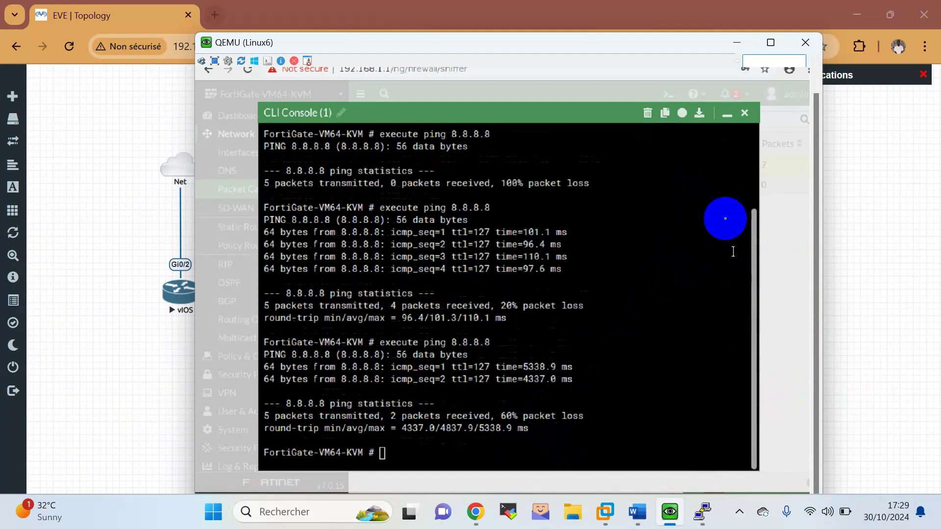
left_click(727, 113)
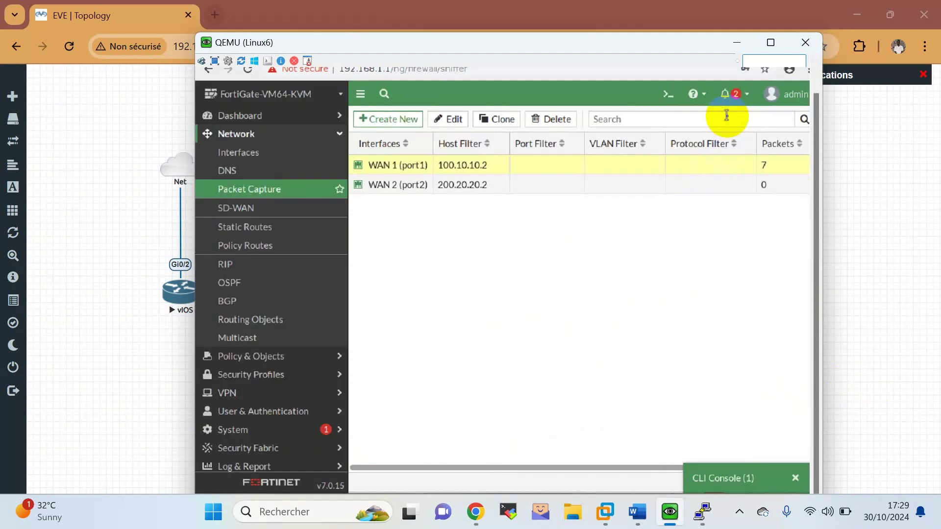
Download the WAN 1 capture as port1.root.1.pcap.
right_click(764, 170)
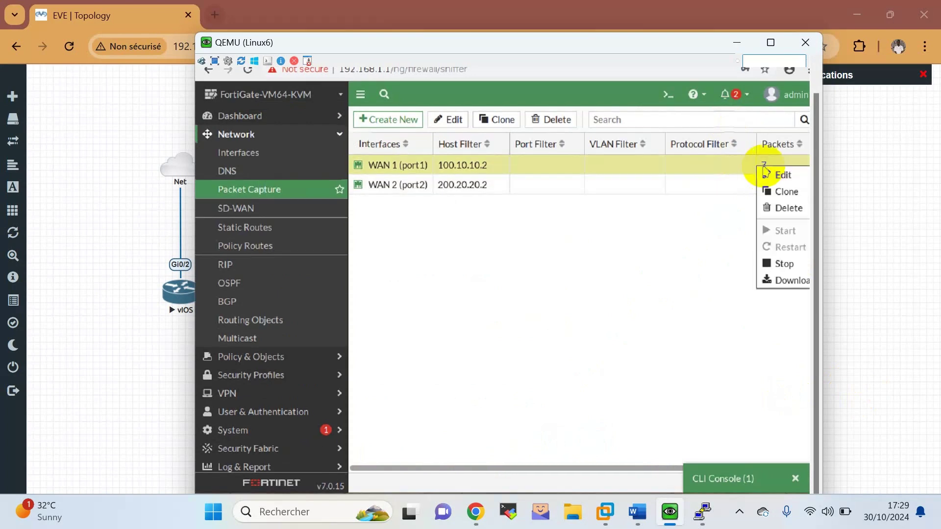
left_click(785, 280)
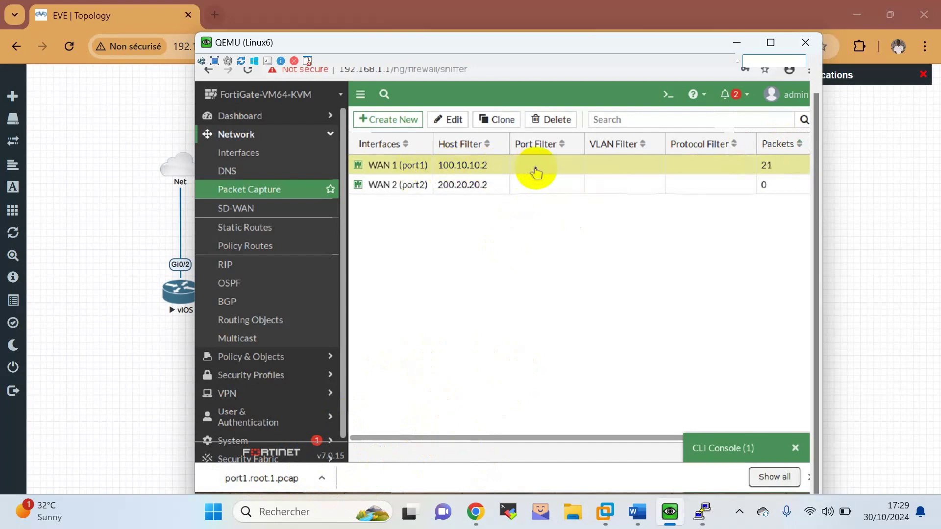
left_click(261, 158)
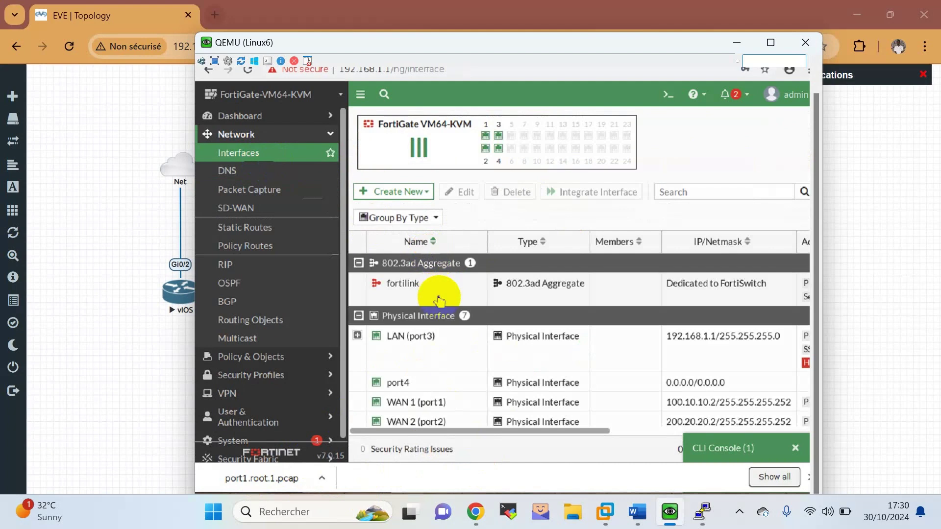
Set WAN 1 (port1) status to Disabled and return to the Packet Capture list.
left_click(425, 409)
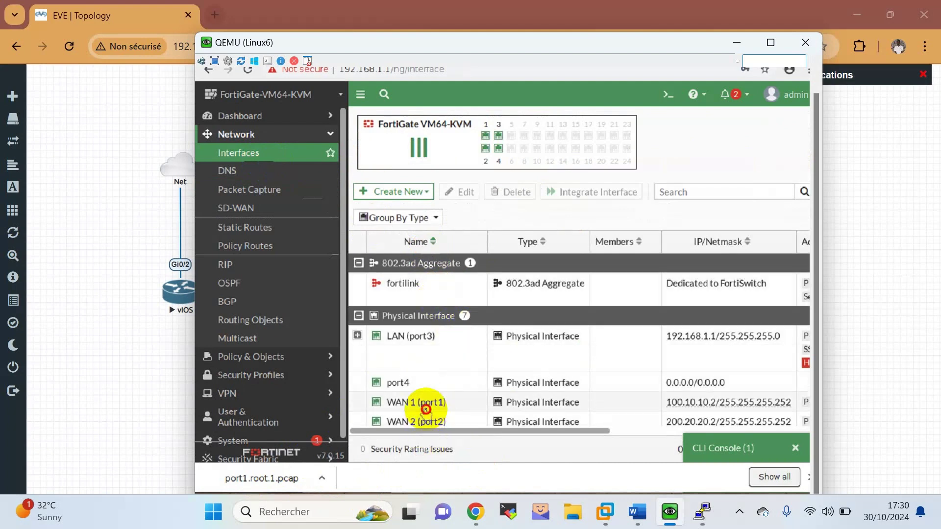
double_click(425, 409)
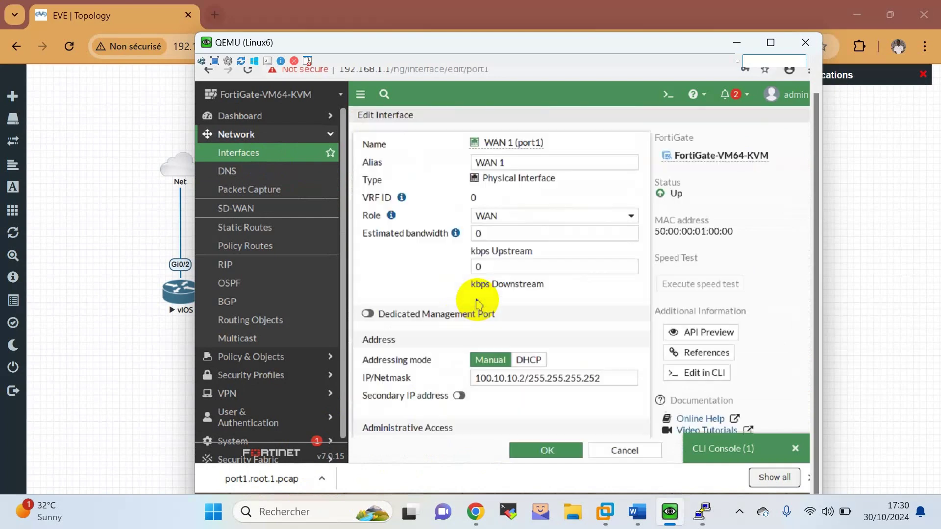
scroll(479, 303, "down", 5)
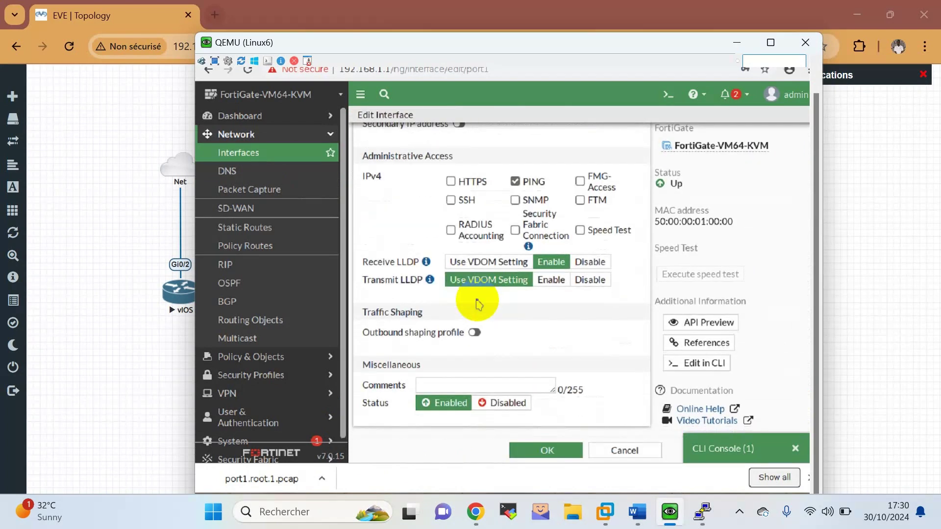
left_click(502, 403)
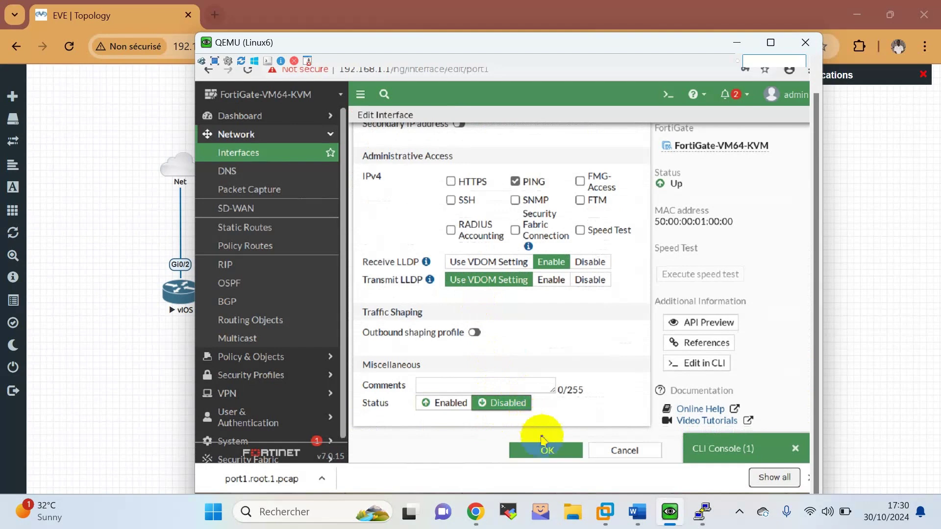
left_click(547, 451)
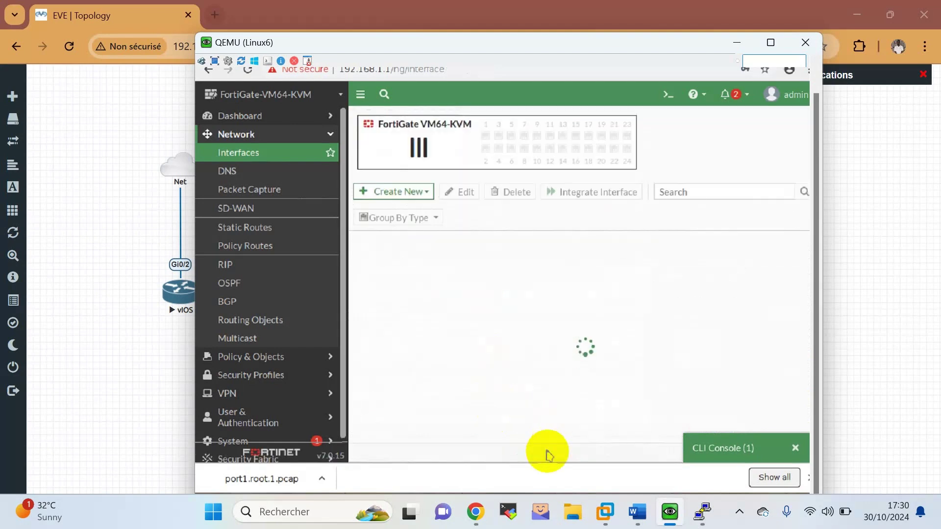
left_click(240, 192)
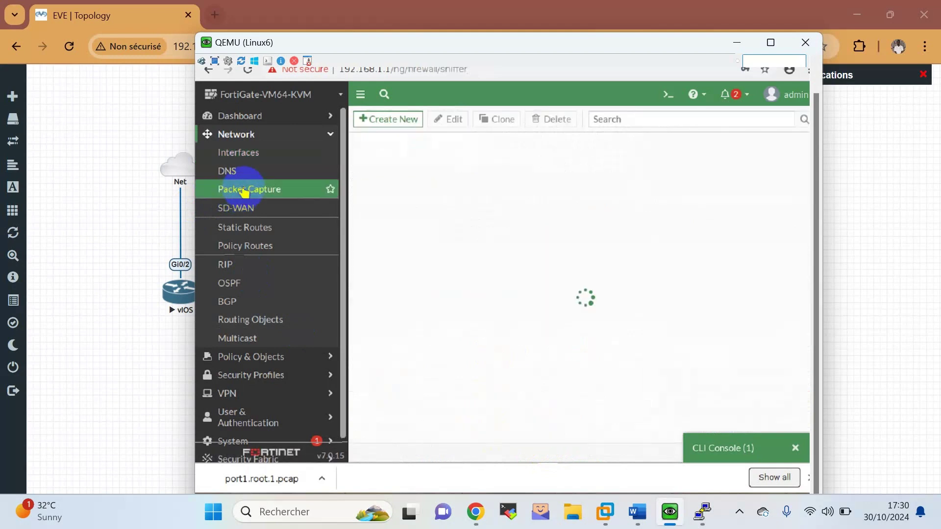
Start the WAN 2 packet capture.
left_click(528, 186)
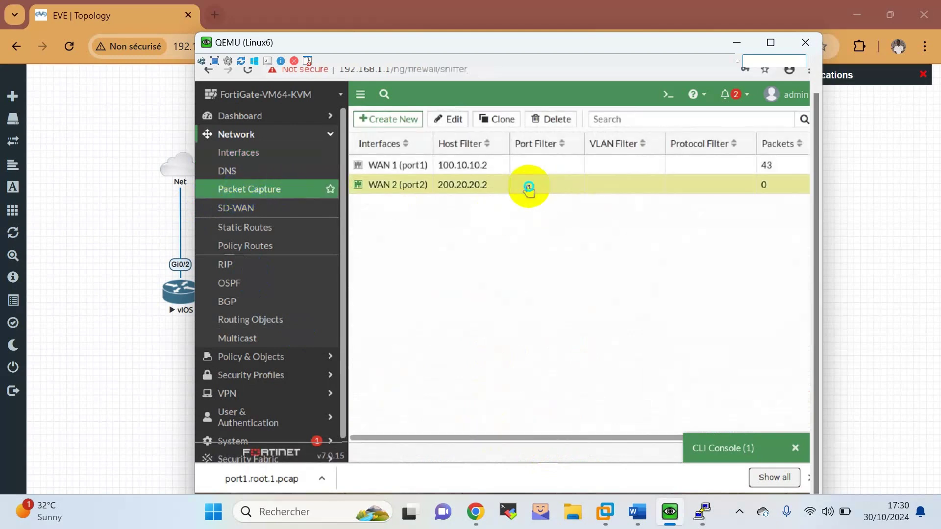
right_click(528, 187)
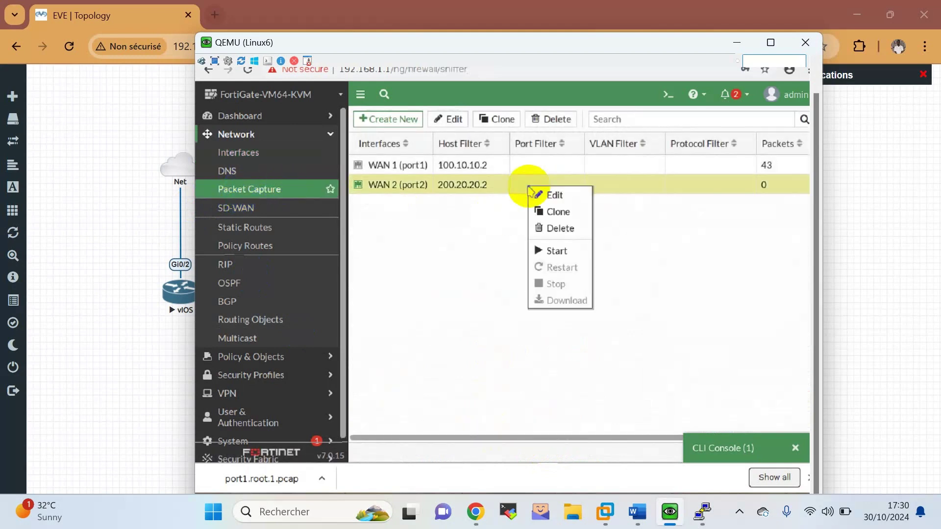
left_click(556, 253)
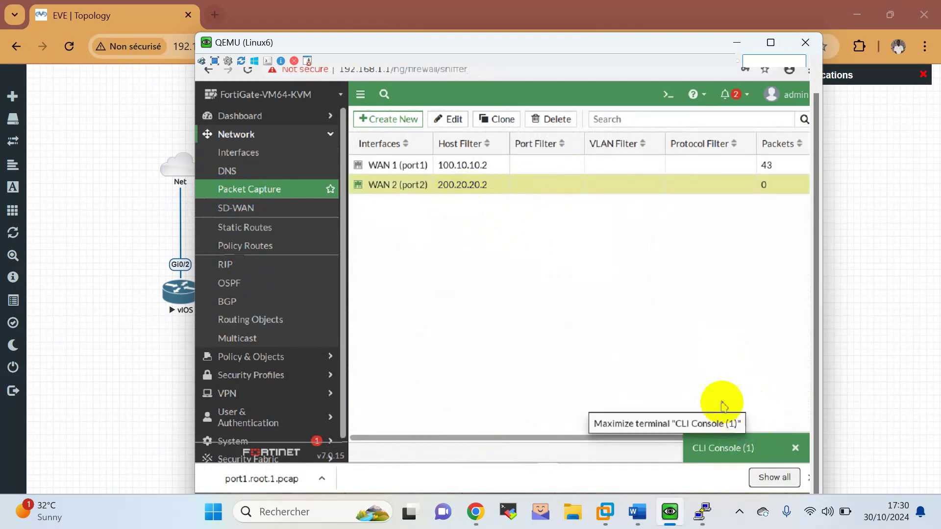
Ping 8.8.8.8 twice from the CLI console until replies return with 0% loss.
left_click(725, 447)
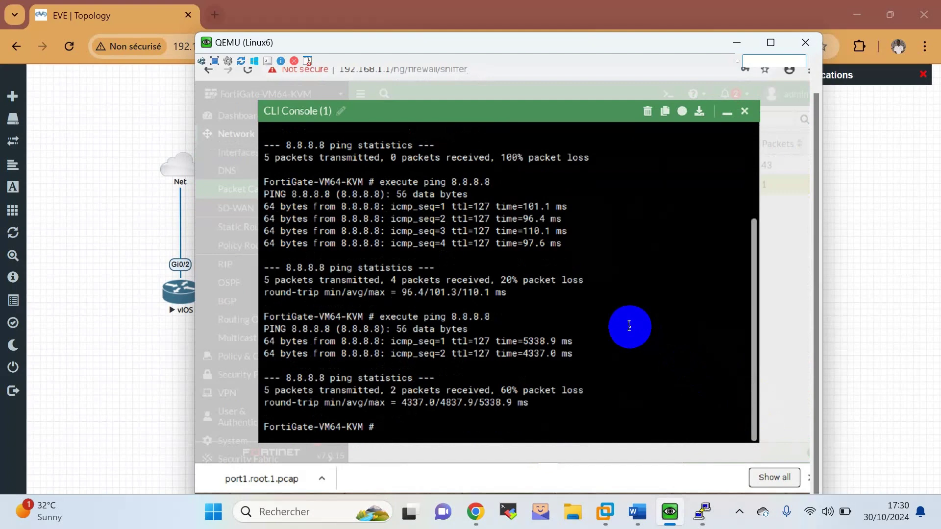
type("FortiGate-VM64-KVM # execute ping 8.8.8.8")
key("Return")
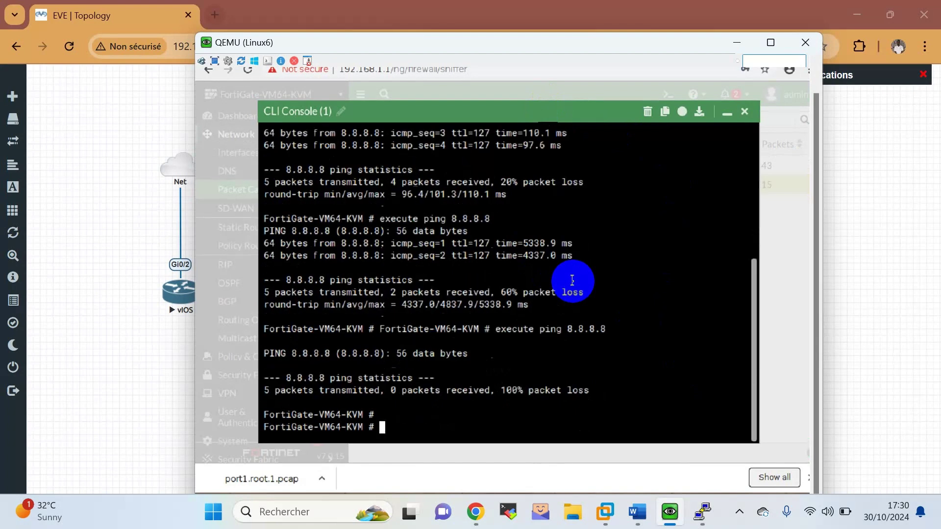
key("Up")
key("Return")
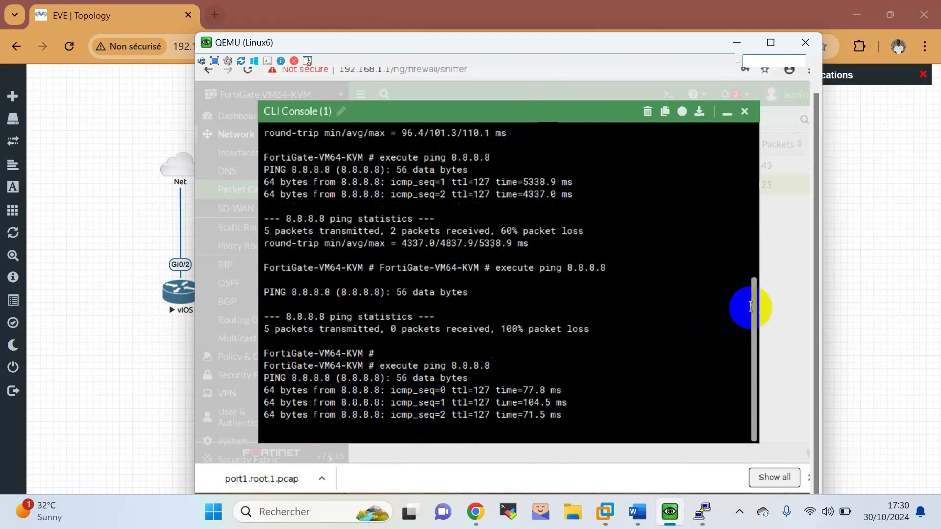
left_click(727, 111)
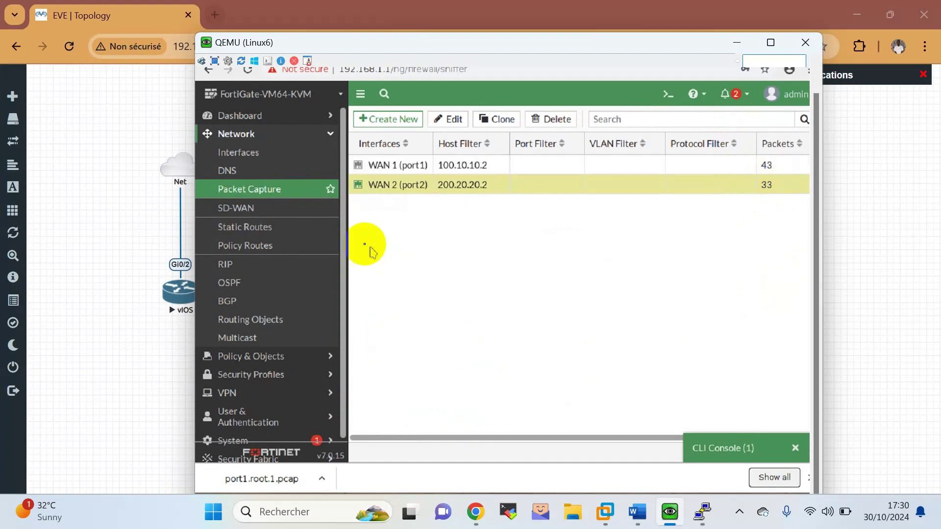
left_click(238, 154)
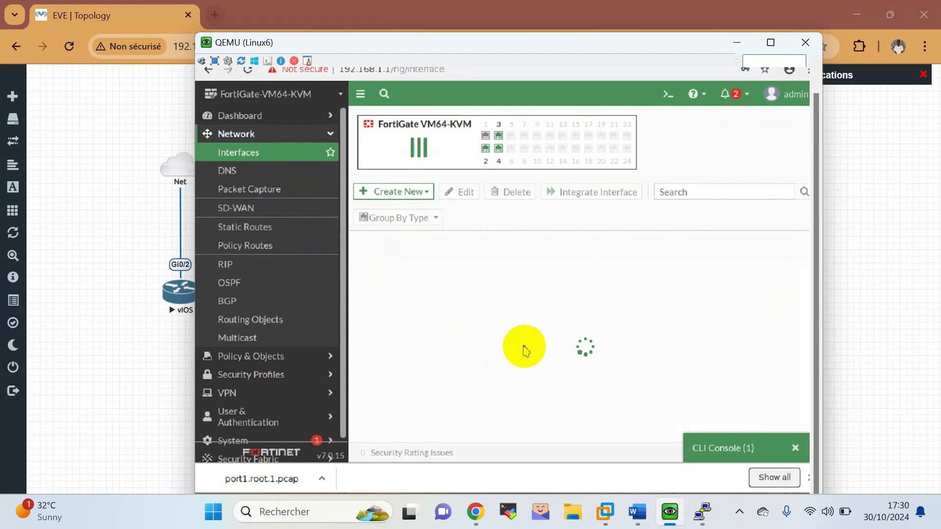
Set WAN 1 (port1) status back to Enabled, save, and bring up the Word lab sheet.
scroll(521, 351, "down", 1)
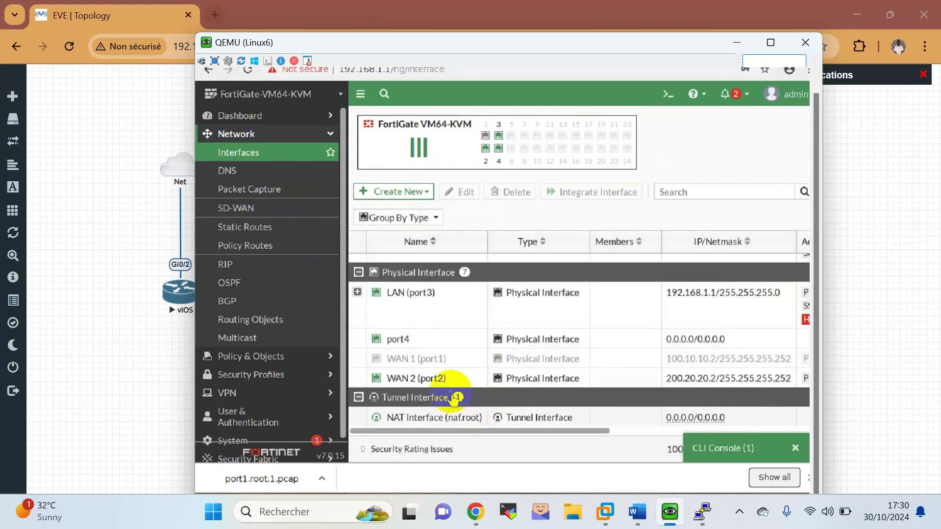
left_click(431, 359)
double_click(431, 359)
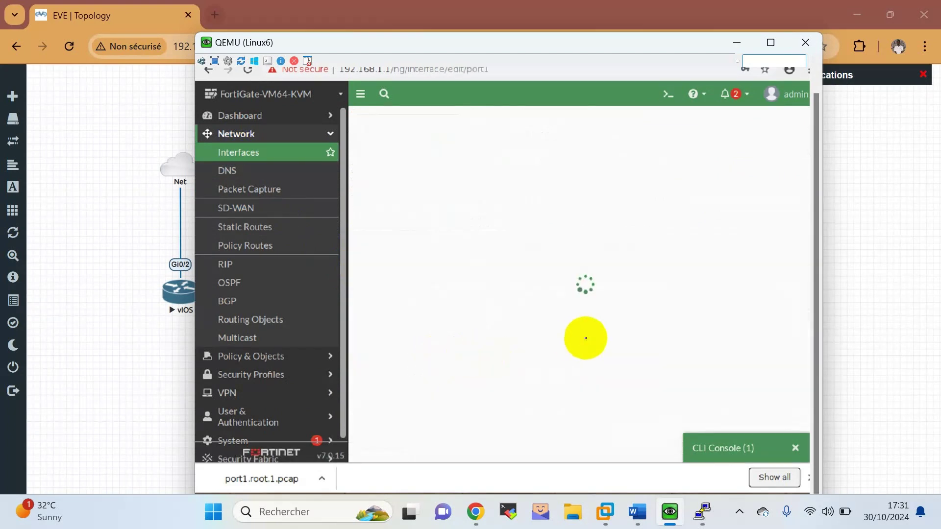
scroll(588, 342, "down", 5)
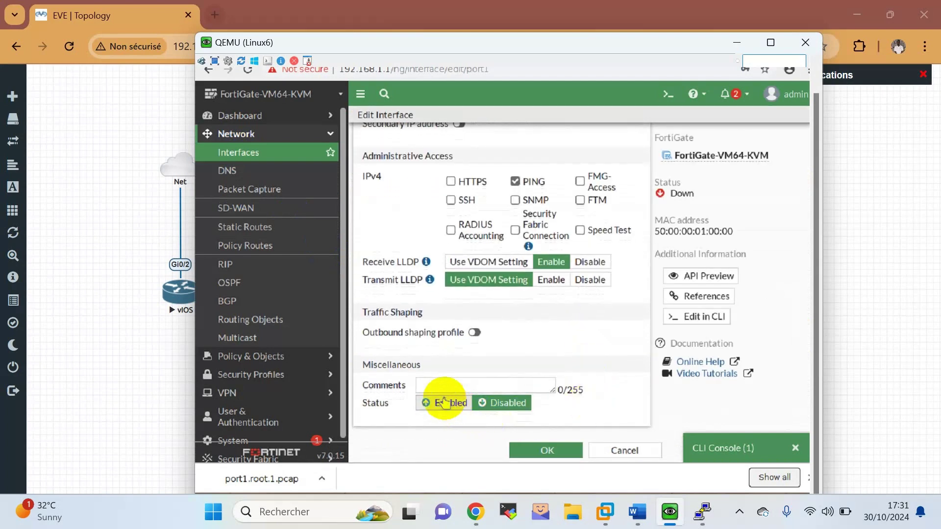
left_click(444, 403)
left_click(547, 452)
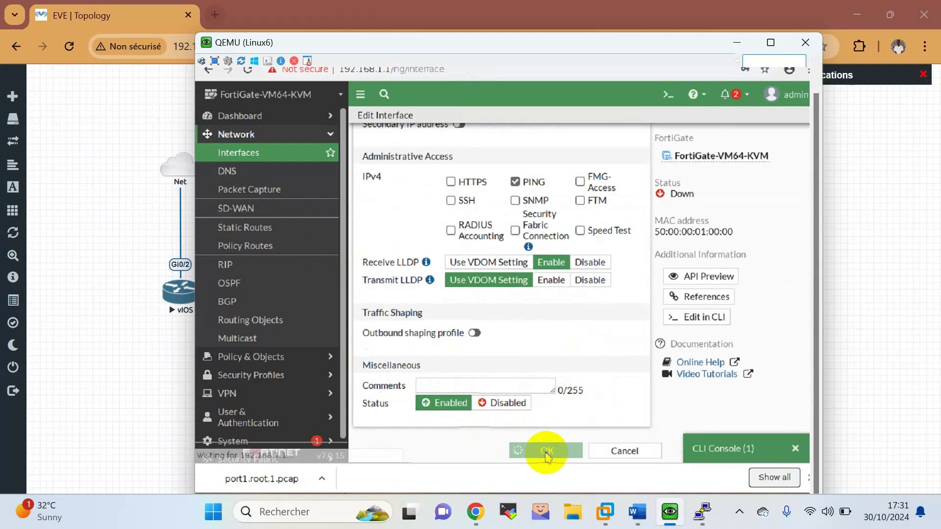
left_click(639, 523)
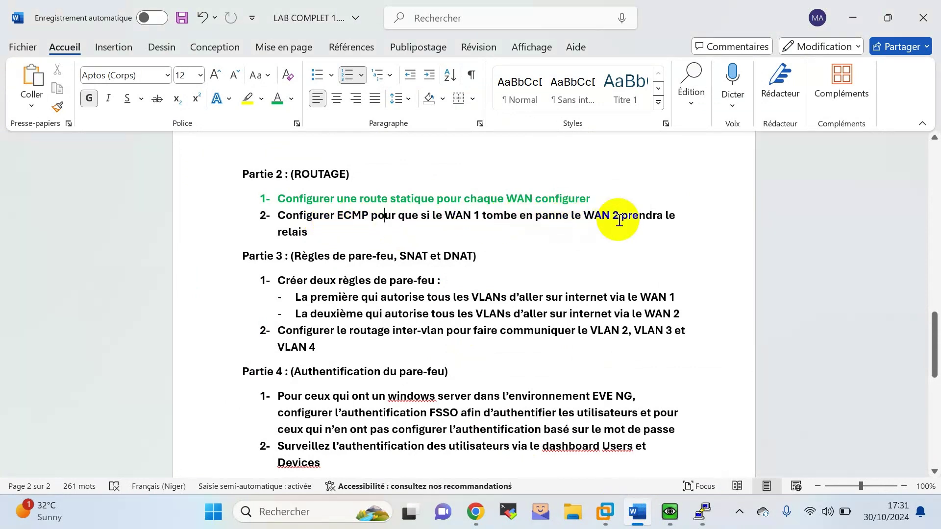
Colour the Partie 2 (ROUTAGE) heading and ECMP task green in the lab sheet.
left_click_drag(315, 239, 263, 219)
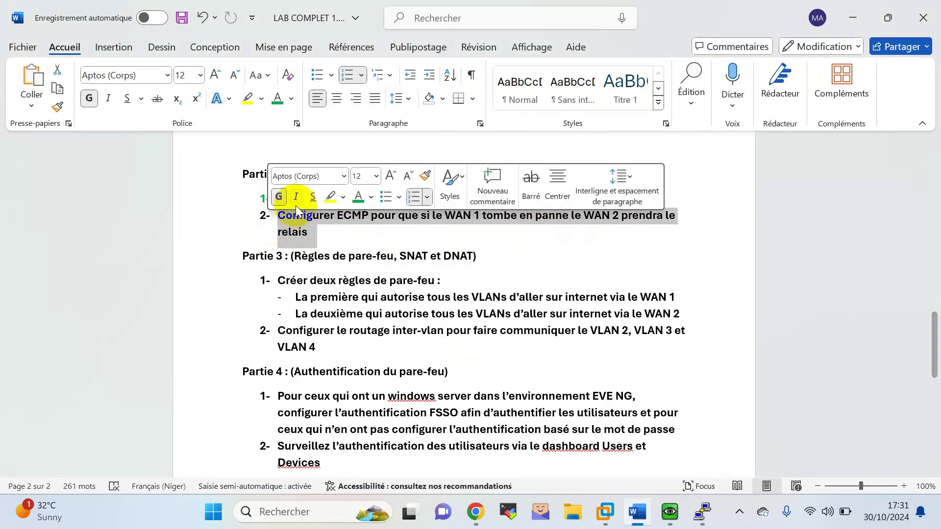
left_click(358, 197)
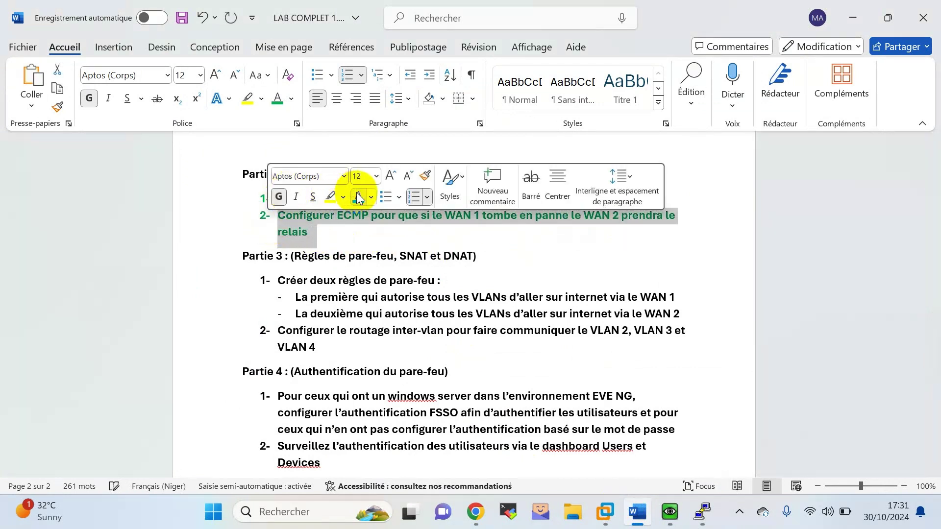
left_click(351, 218)
left_click_drag(339, 234, 242, 174)
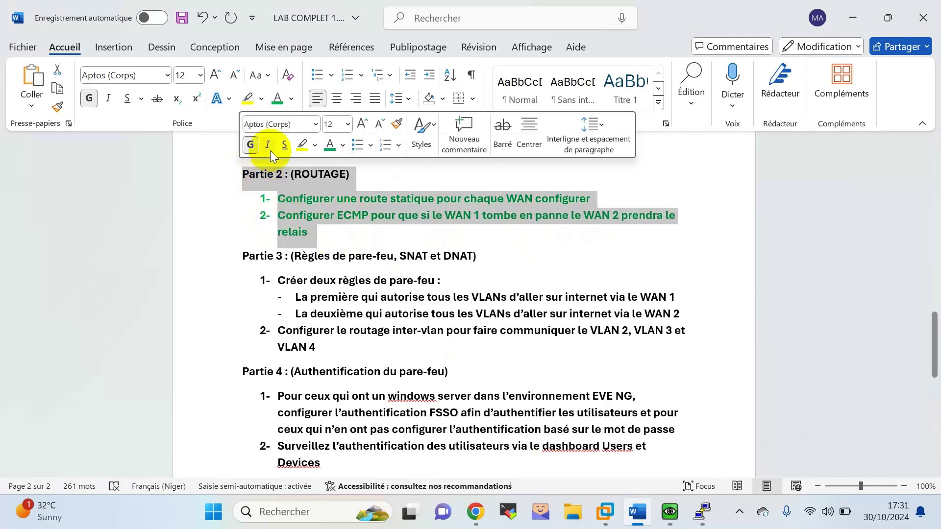
left_click(541, 265)
scroll(544, 266, "down", 2)
scroll(539, 263, "up", 1)
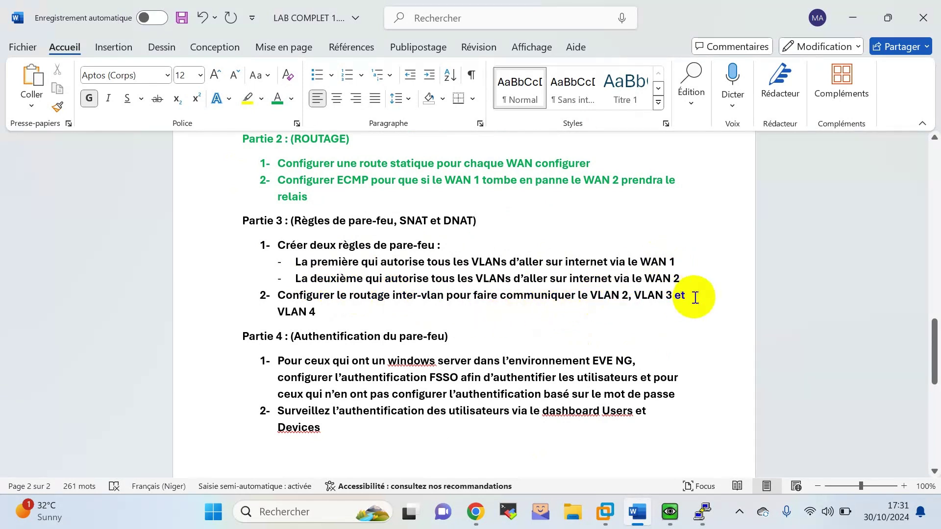
left_click(611, 297)
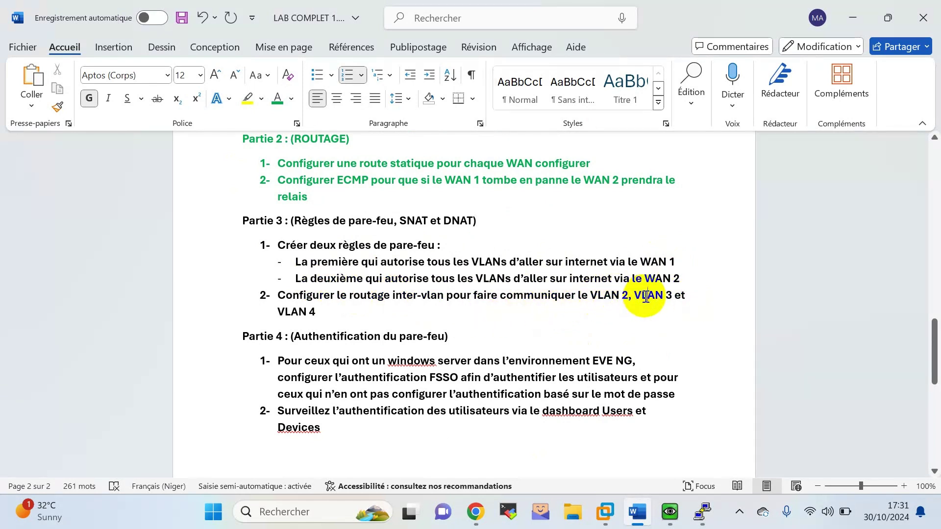
left_click(476, 512)
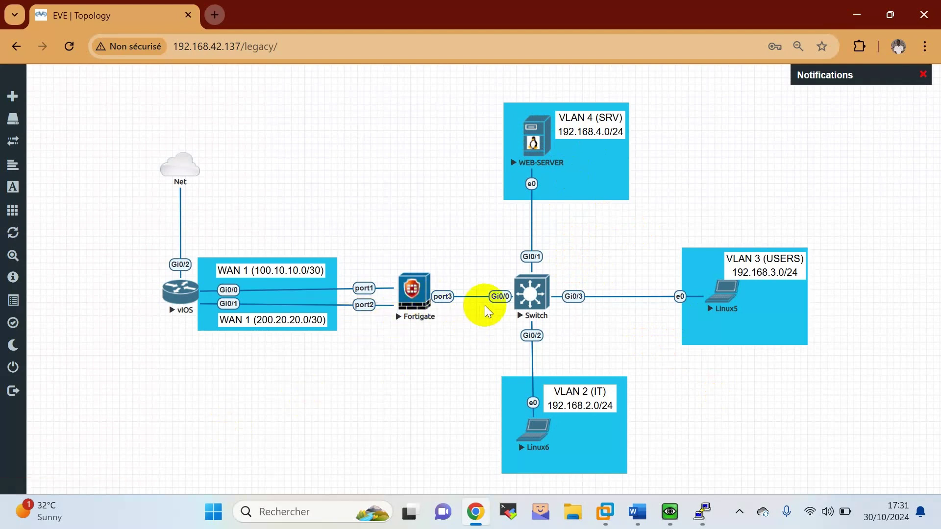
Open the Switch telnet console and enter global configuration mode.
left_click(528, 295)
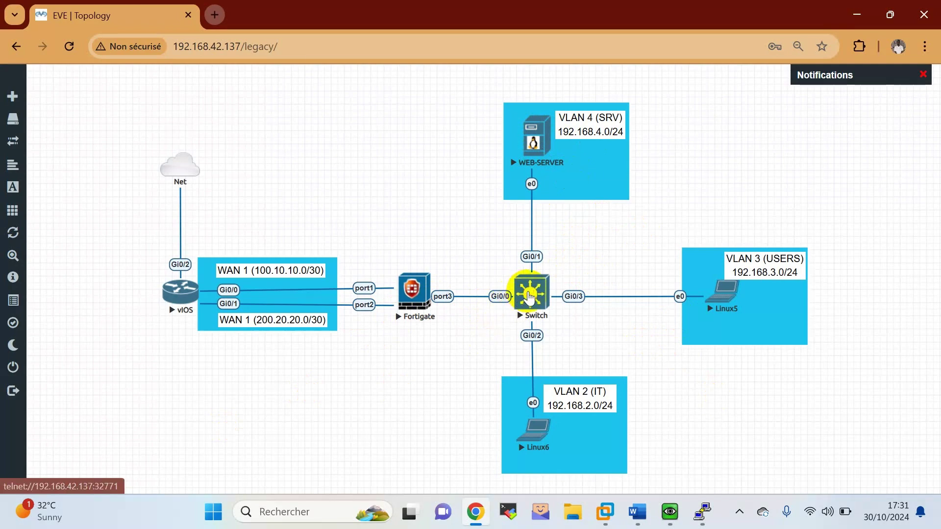
left_click(478, 157)
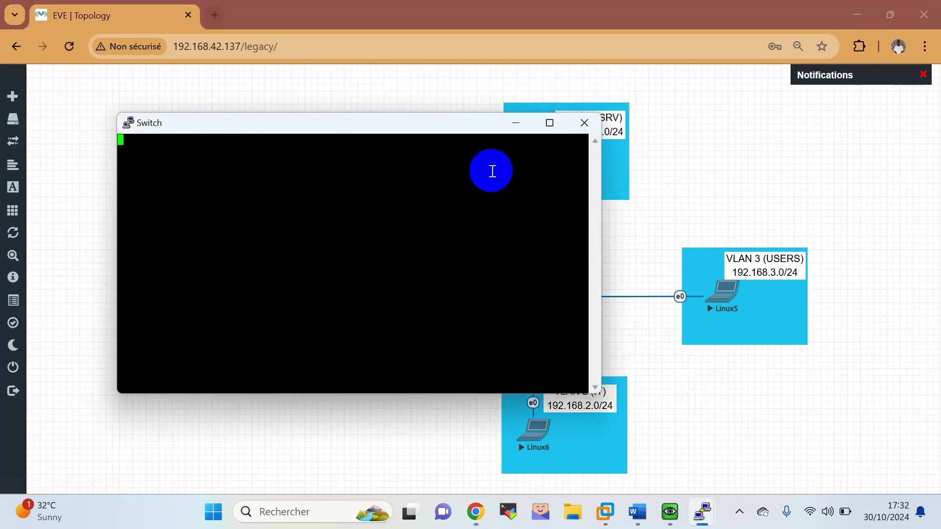
left_click_drag(397, 123, 561, 19)
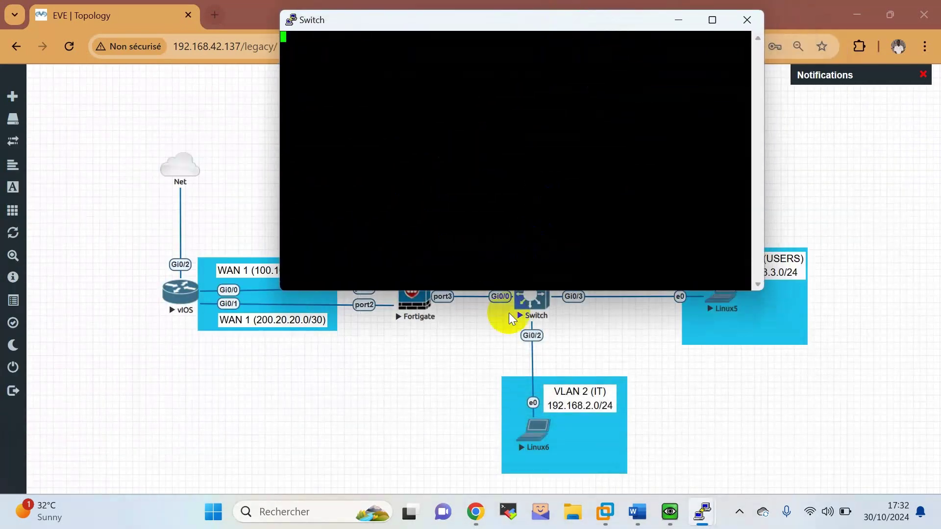
left_click_drag(436, 26, 449, 94)
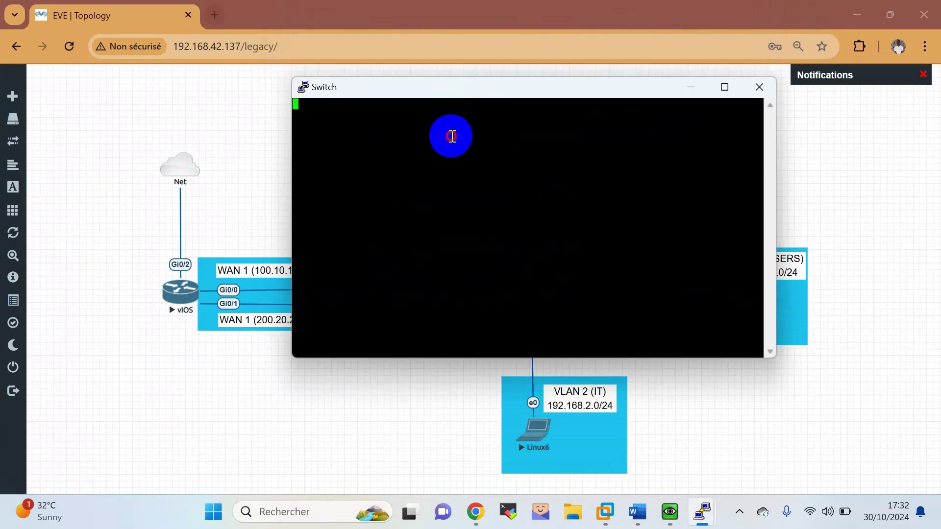
key("Return")
key("Return")
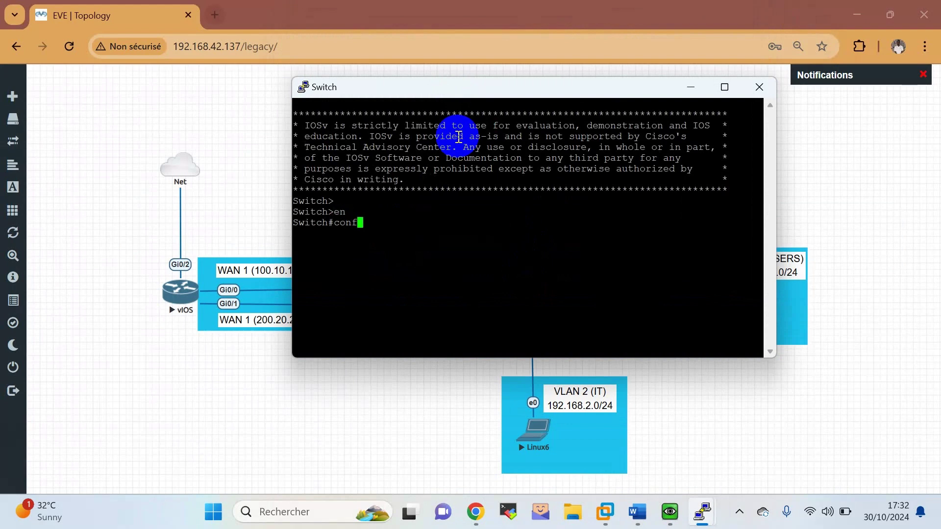
key("Tab")
key("Return")
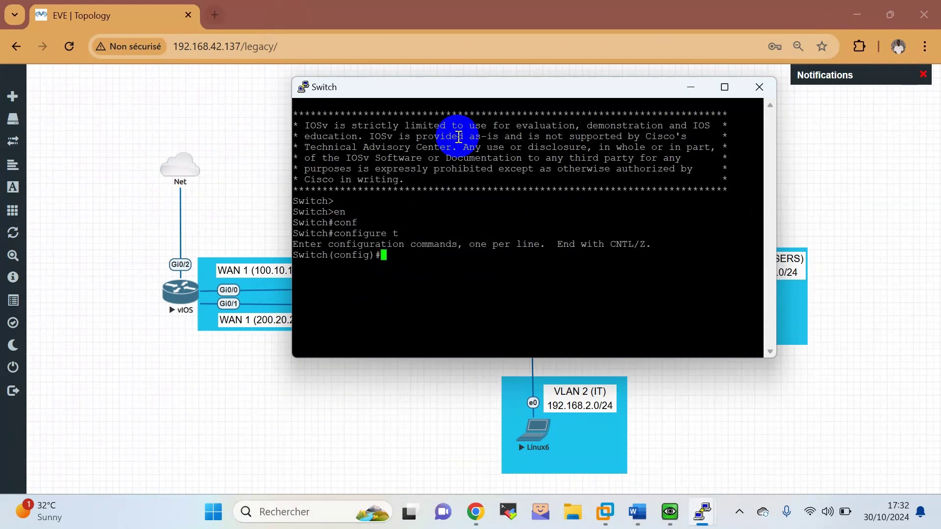
Create VLAN 2 named VLAN IT.
type("vl")
key("Tab")
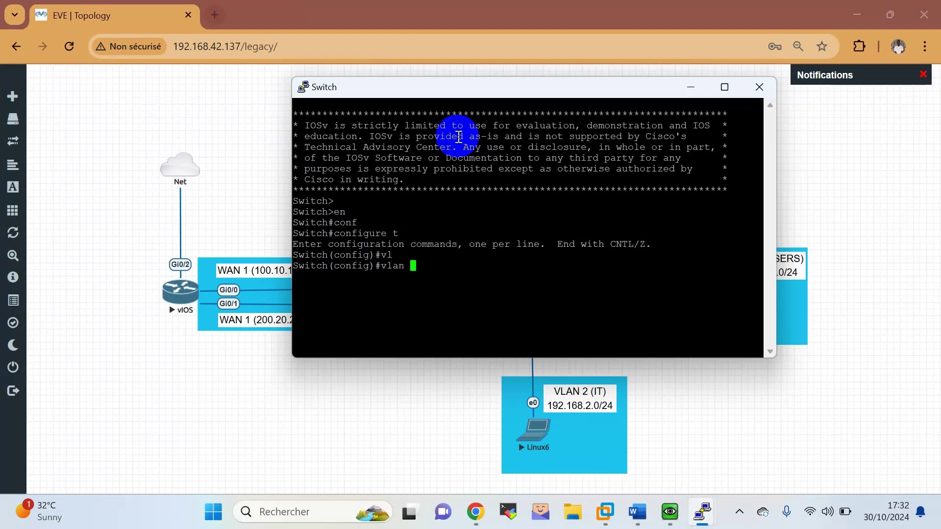
key("Return")
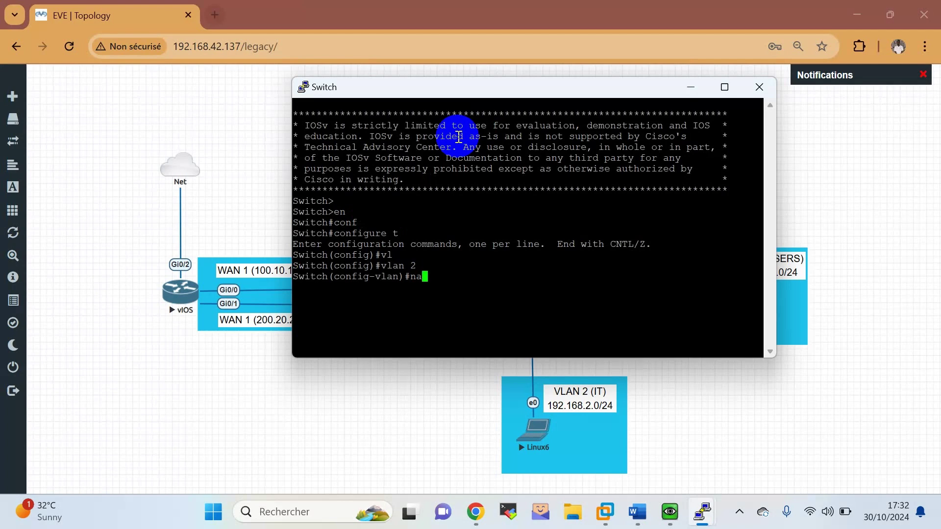
type("nam")
key("Tab")
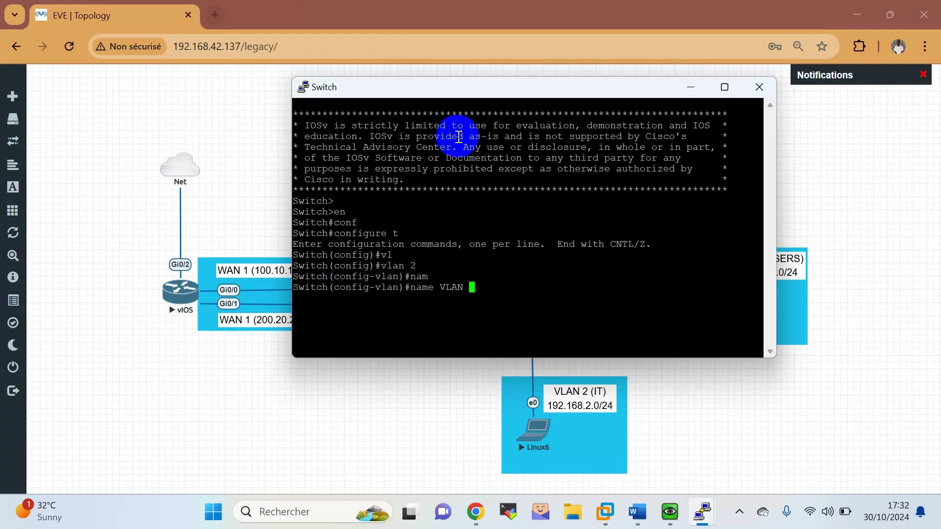
type("VLAN IT")
key("Return")
key("Return")
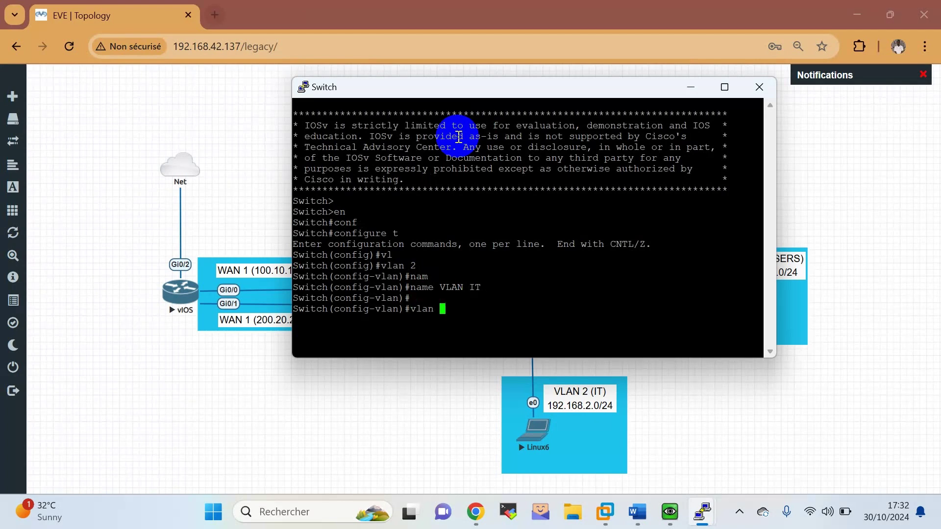
Create VLAN 3 named VLAN USERS and VLAN 4 named VLAN SRV.
key("Return")
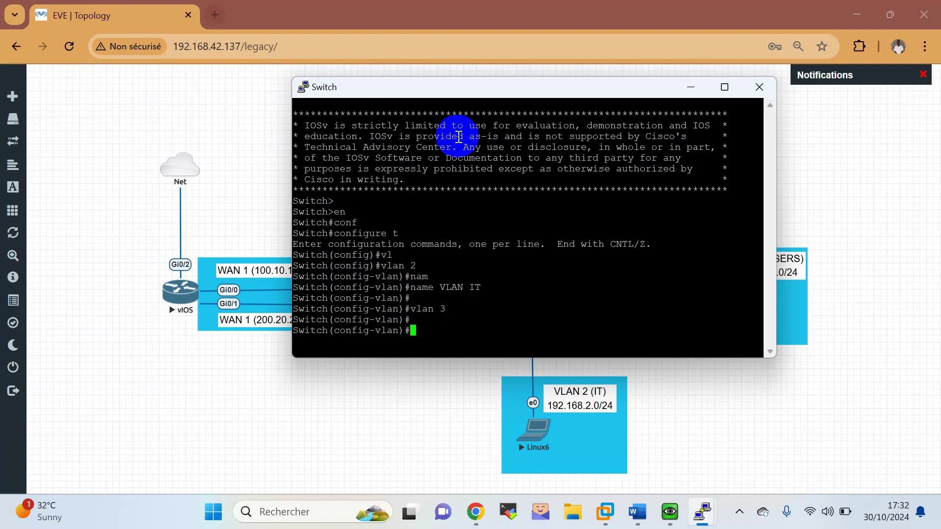
type("na")
key("Tab")
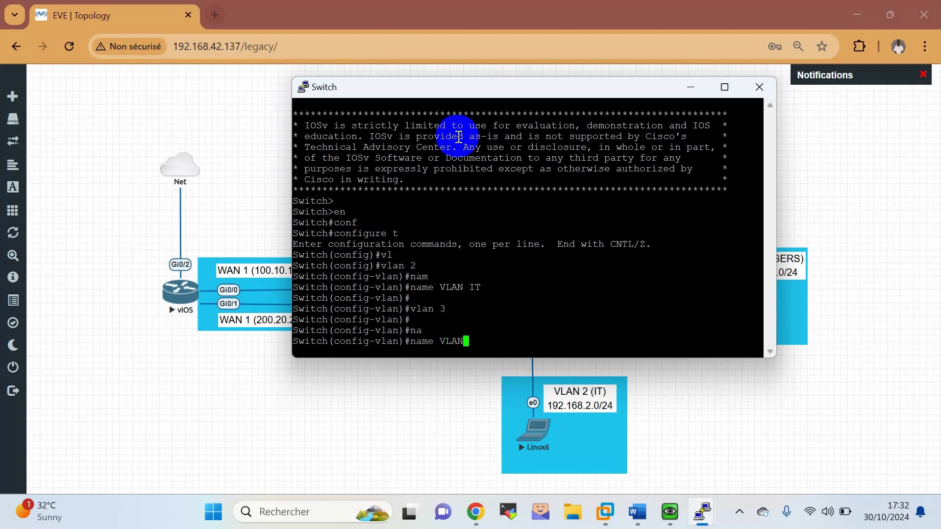
key("Return")
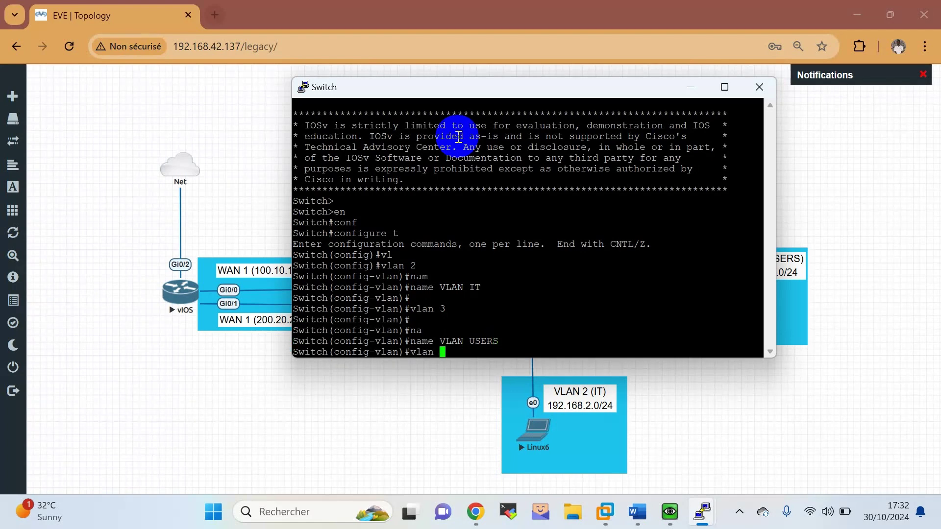
type("vlan 4")
key("Return")
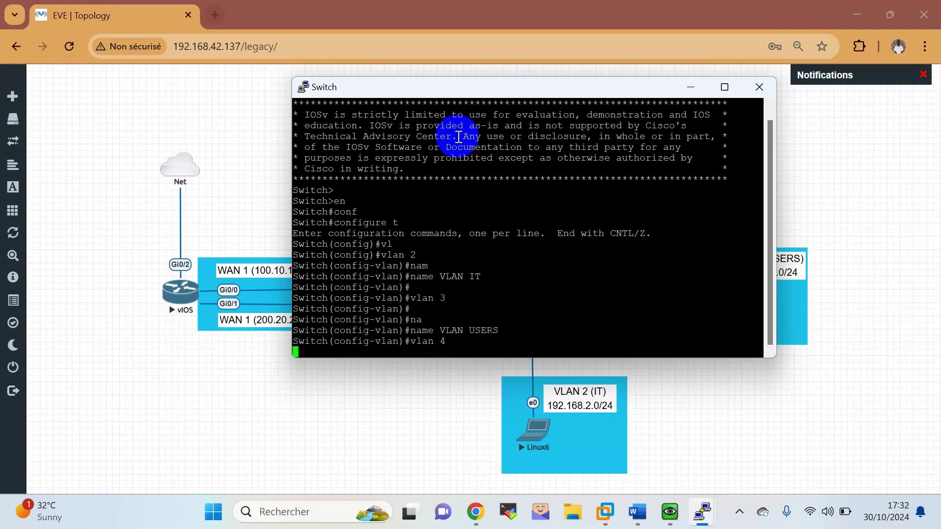
type("n")
type("an)#na")
key("Tab")
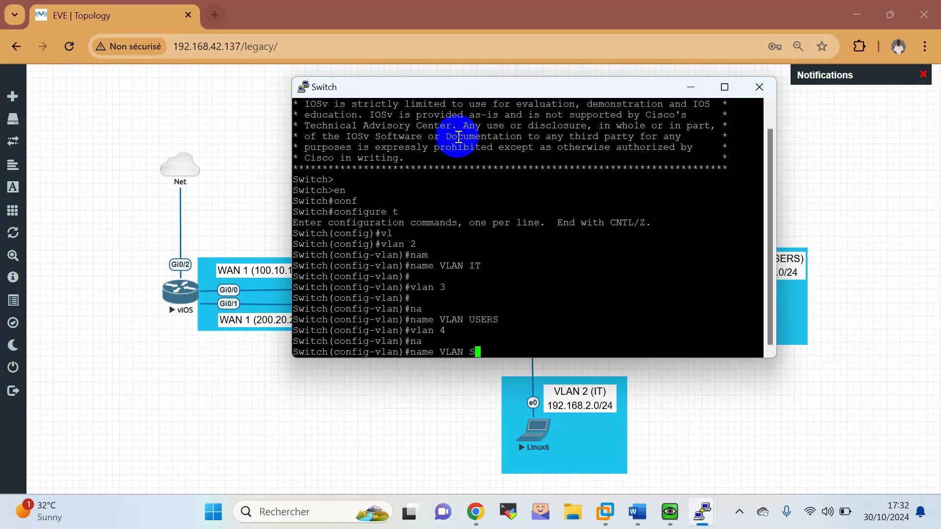
type("VLAN SRV")
key("Return")
key("Return")
key("Return")
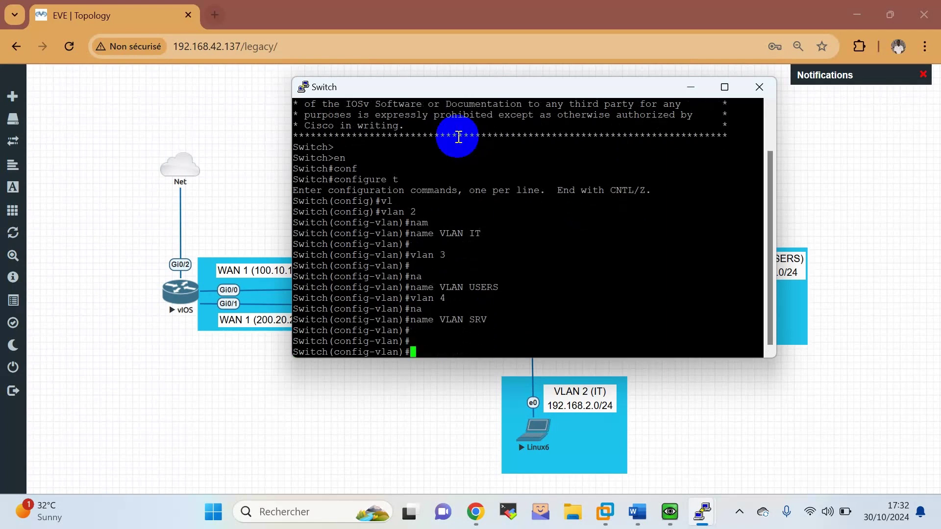
Leave VLAN configuration mode back to global configuration.
mouse_move(522, 93)
left_mouse_down()
mouse_move(705, 98)
mouse_move(729, 133)
mouse_move(658, 300)
mouse_move(479, 399)
mouse_move(514, 93)
left_mouse_up()
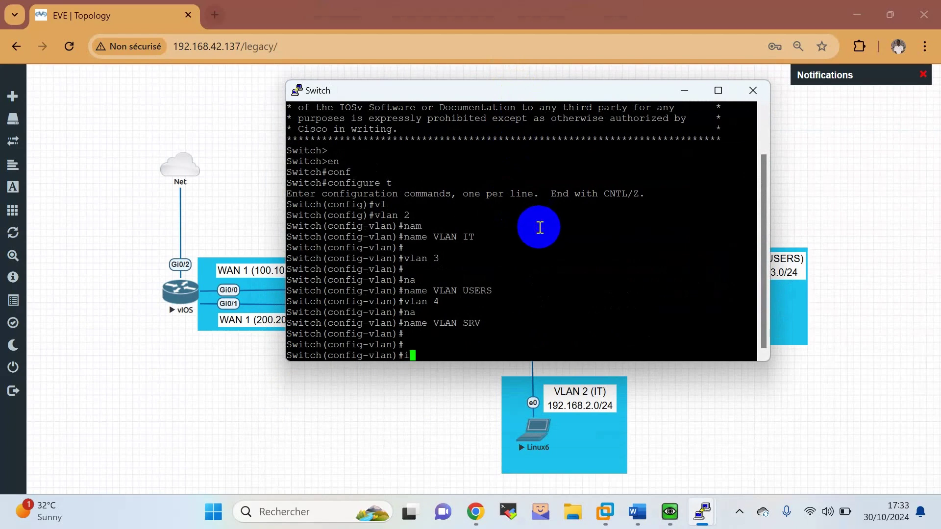
type("n")
key("Tab")
type("t")
key("Tab")
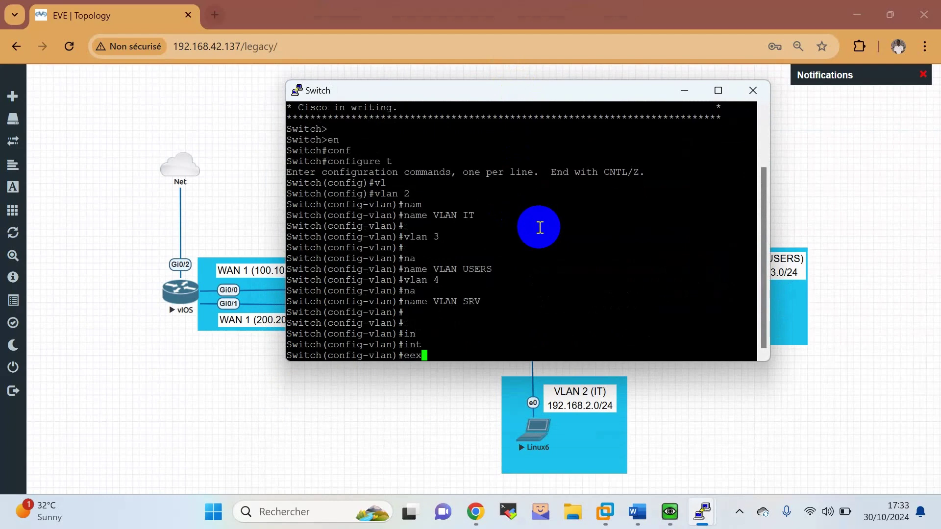
type("xit*")
key("Return")
type("end")
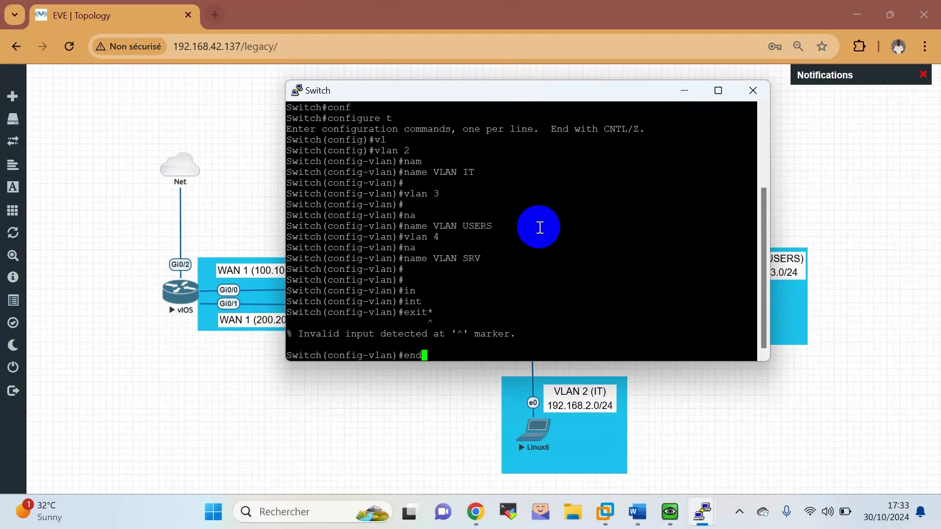
key("BackSpace")
key("BackSpace")
type("xit")
key("Return")
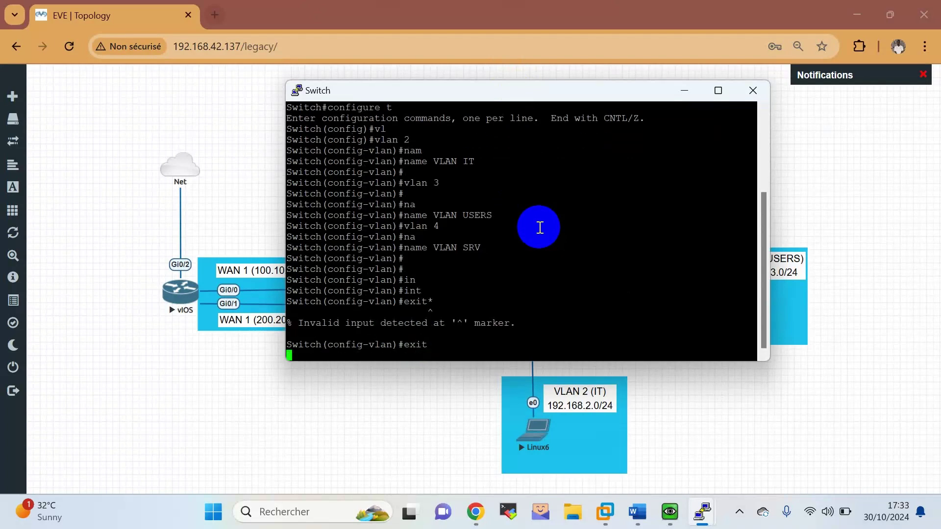
Enter configuration for interface GigabitEthernet 0/0.
type("itch(config)#i")
key("Tab")
type("n")
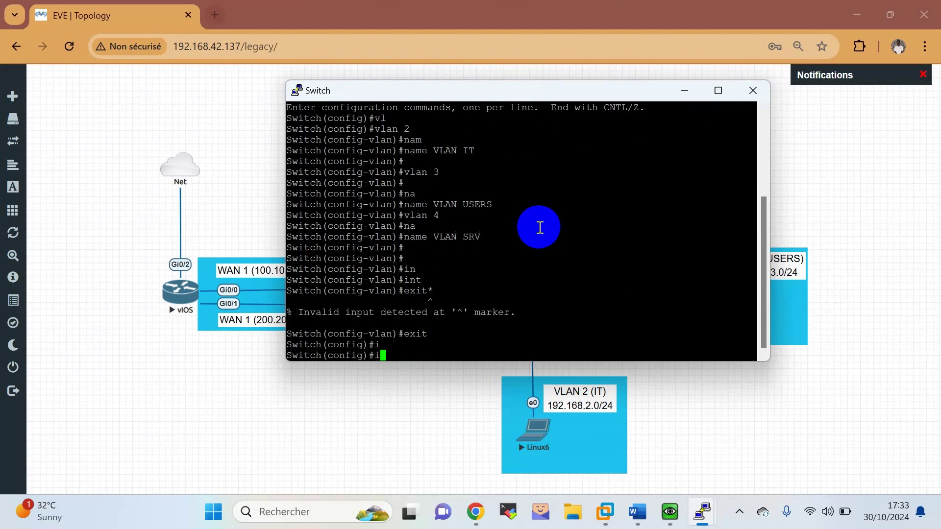
key("Tab")
type("t")
key("Tab")
type("gi")
key("Tab")
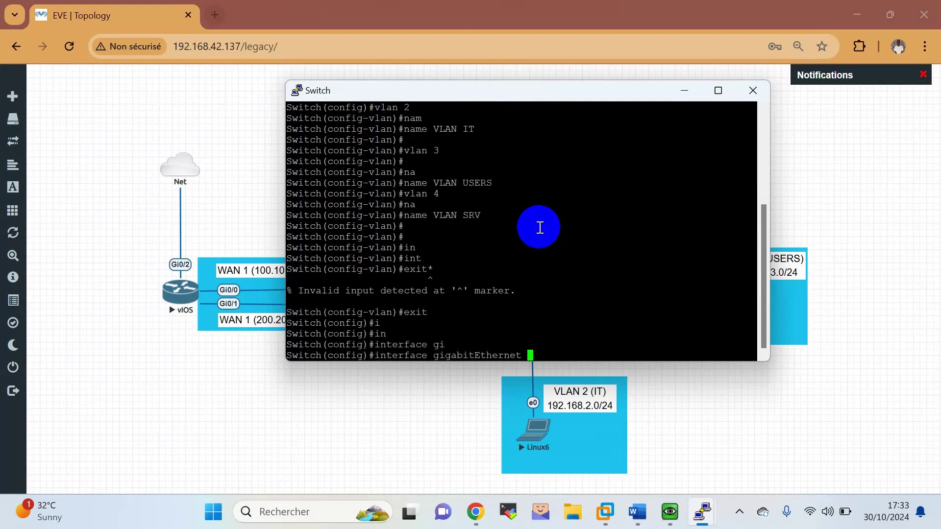
type("0/0")
key("Return")
key("Return")
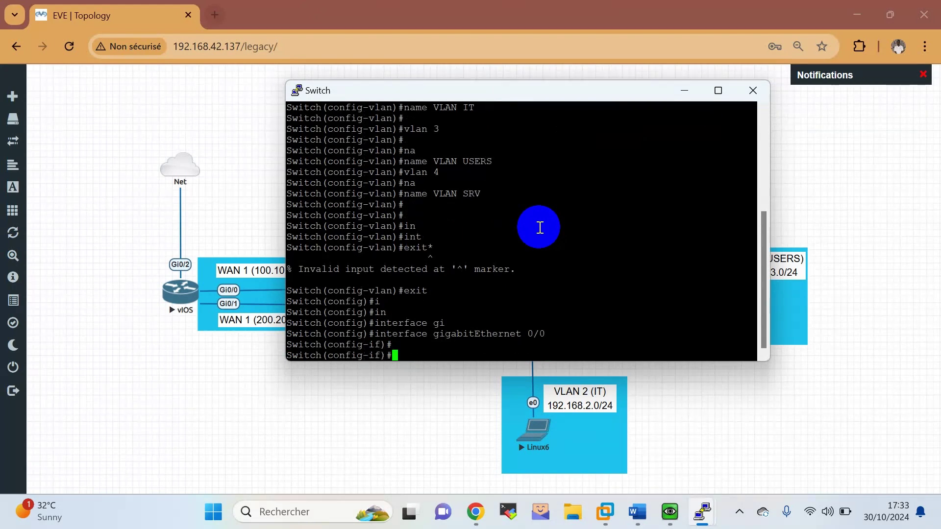
Set switchport trunk encapsulation dot1q on Gi0/0.
type("swn")
key("Tab")
key("BackSpace")
key("Tab")
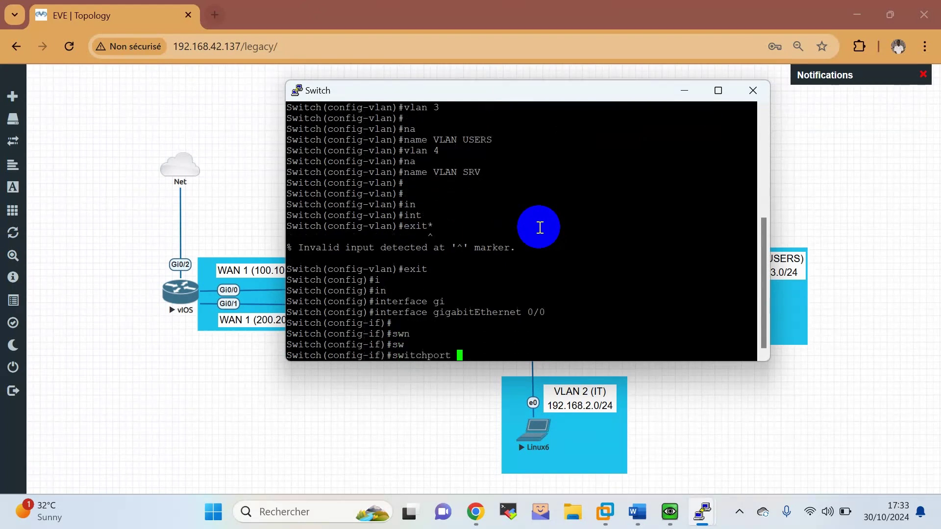
type("en")
key("Tab")
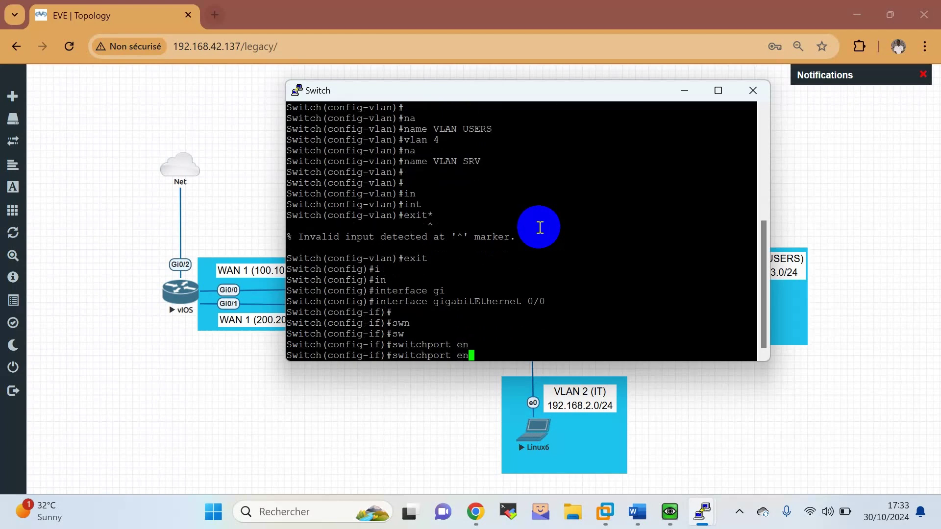
type("tr")
key("Tab")
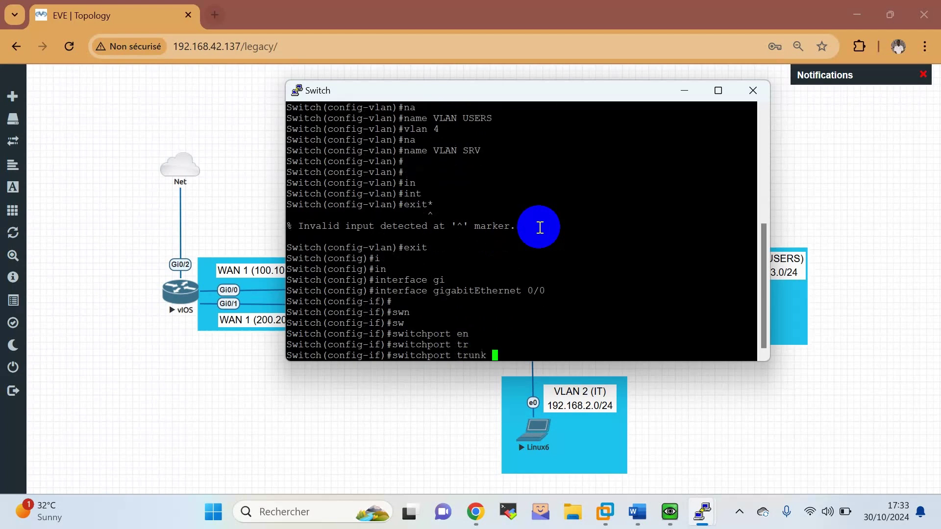
type("en")
key("Tab")
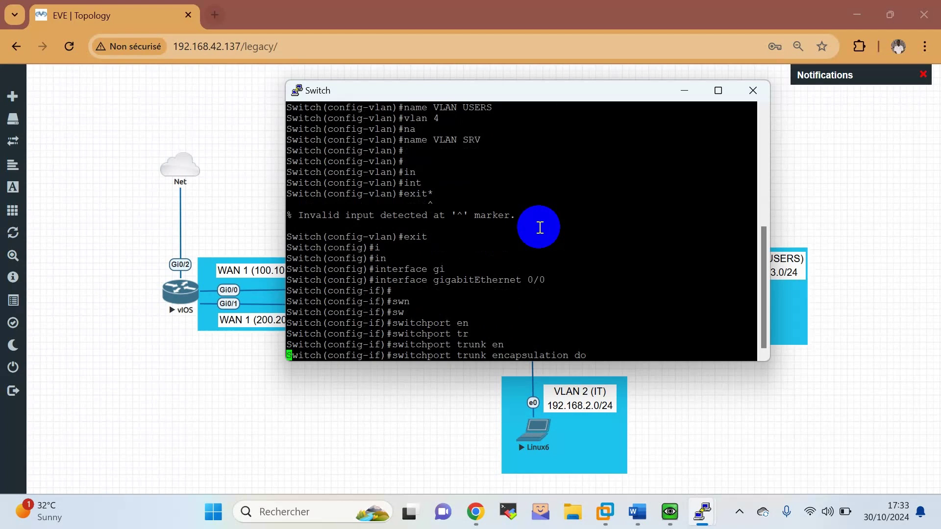
key("Return")
key("Return")
Put Gi0/0 into switchport mode trunk.
type("swi")
key("Tab")
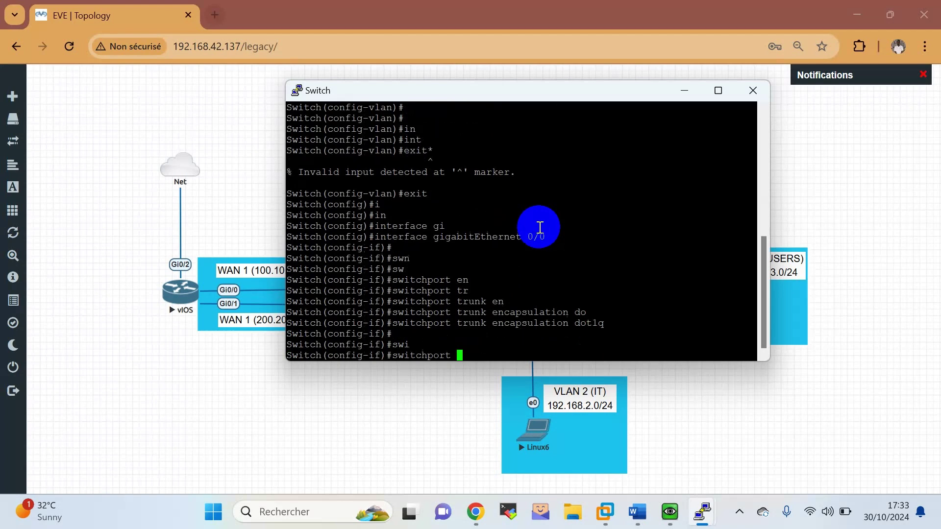
type("mo")
key("Tab")
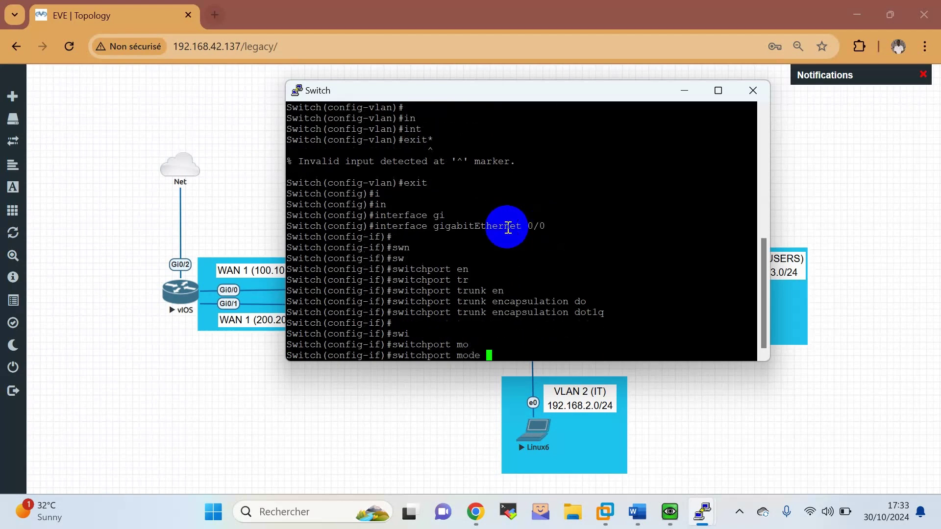
type("tr")
key("Tab")
key("Return")
Allow only VLANs 2,3,4 on the trunk and exit the interface.
type("sw")
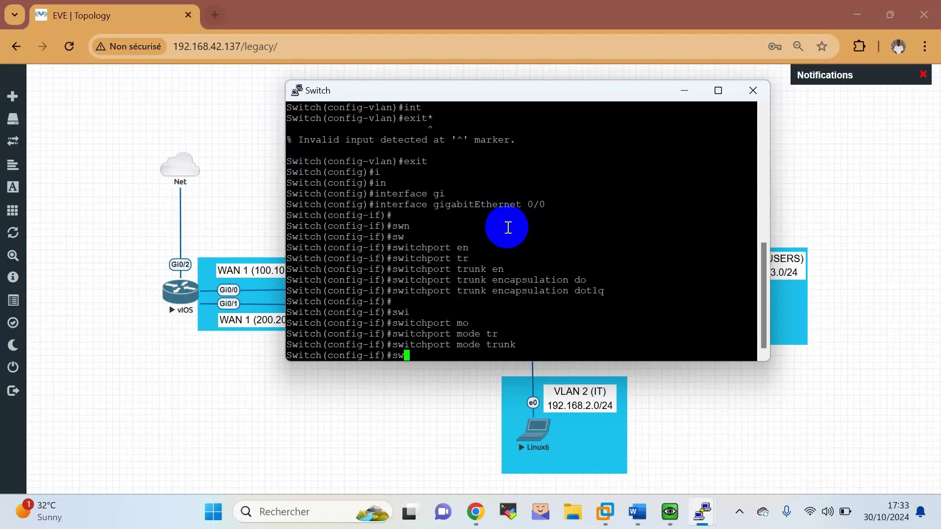
key("Tab")
type("tr")
key("Tab")
type("a")
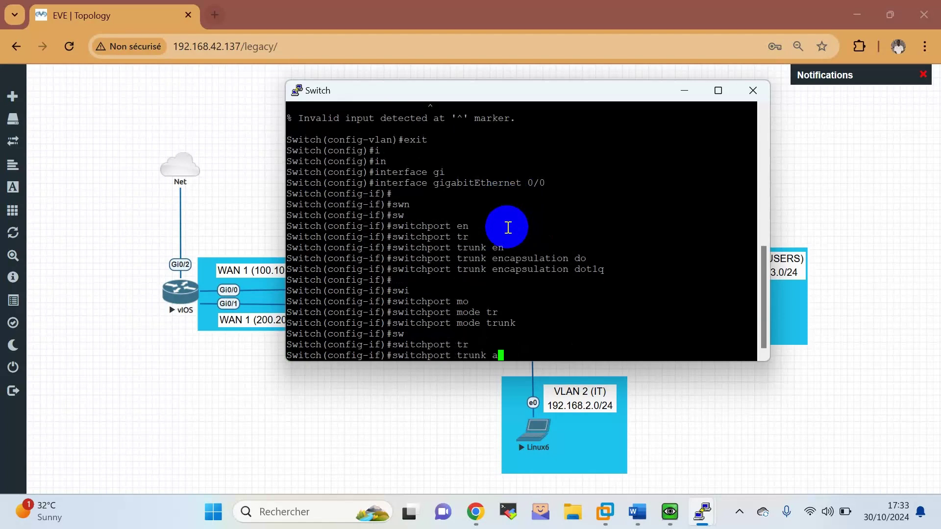
type("l")
key("Tab")
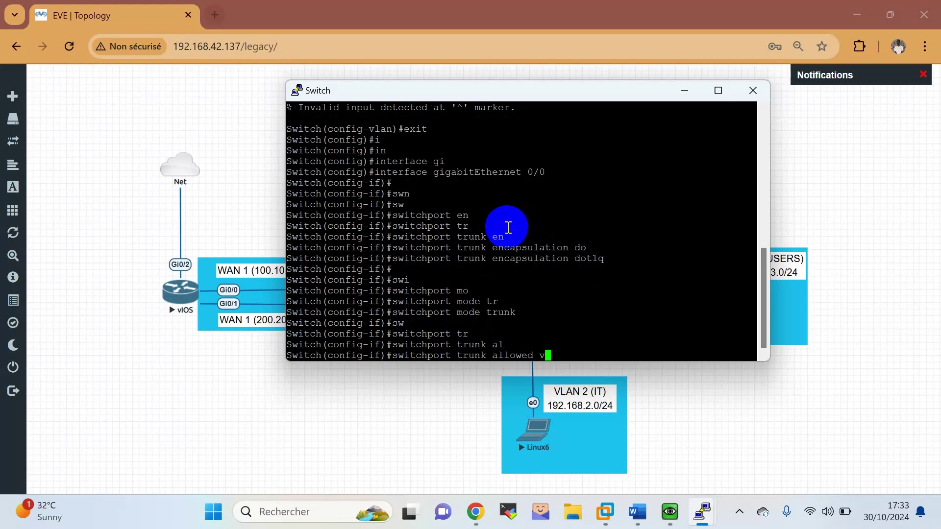
type("vla")
key("Tab")
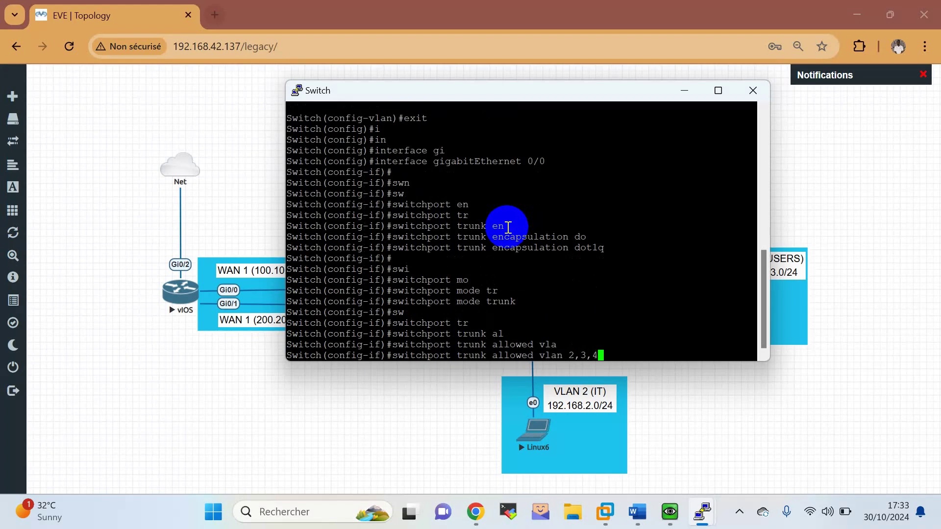
type("2,3,4")
key("Return")
key("Return")
key("Return")
key("Return")
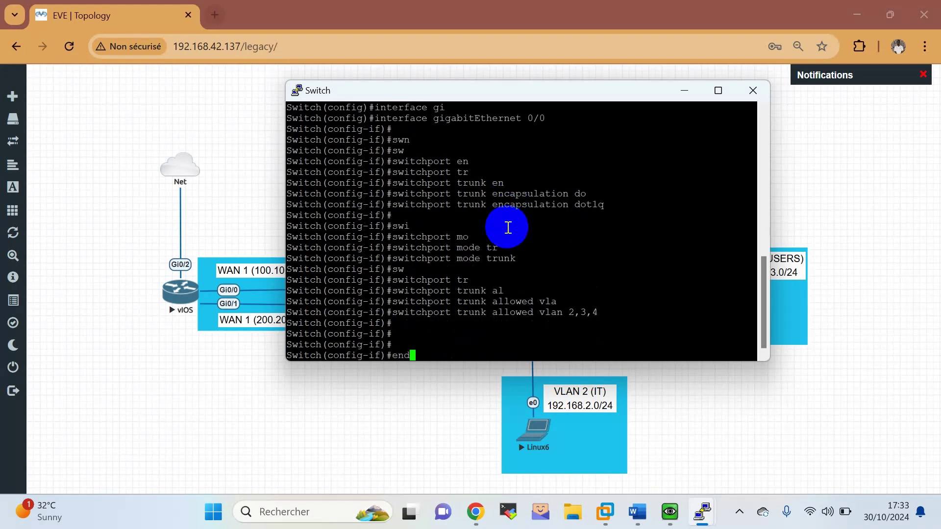
type("exit")
key("Return")
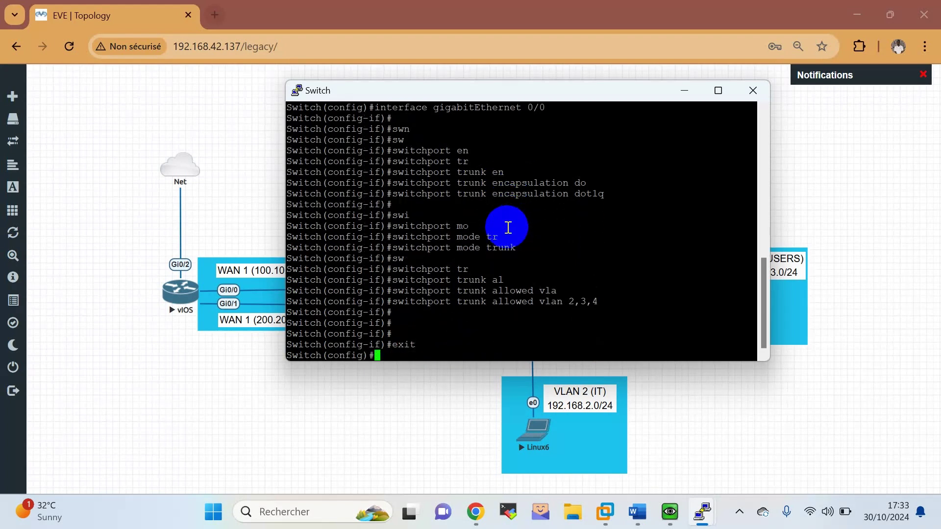
left_click_drag(521, 103, 264, 119)
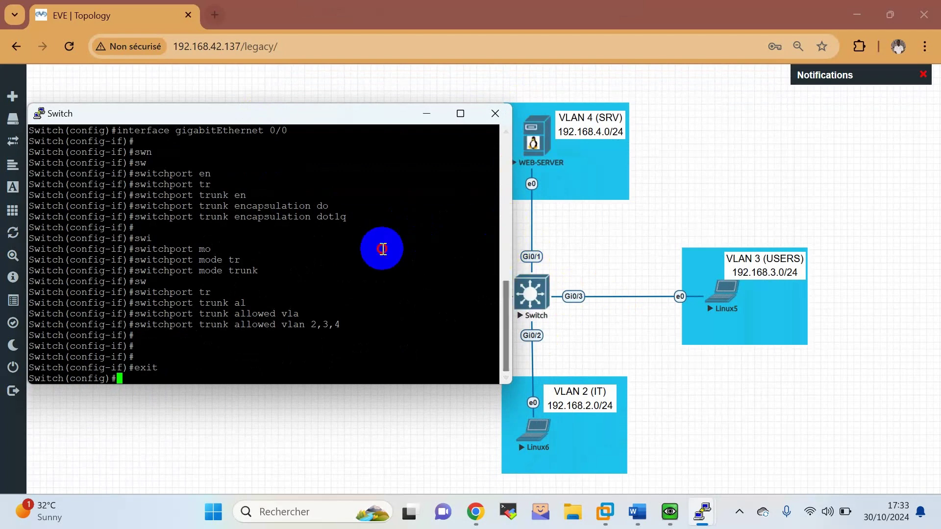
In the switch console, enter configuration mode and select interface GigabitEthernet 0/1.
left_click(374, 204)
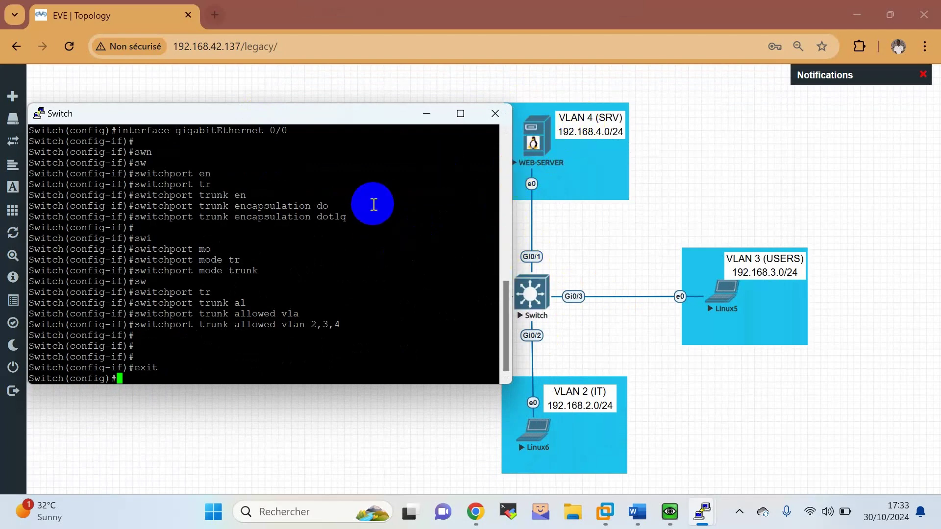
type("co")
key("Tab")
type("n")
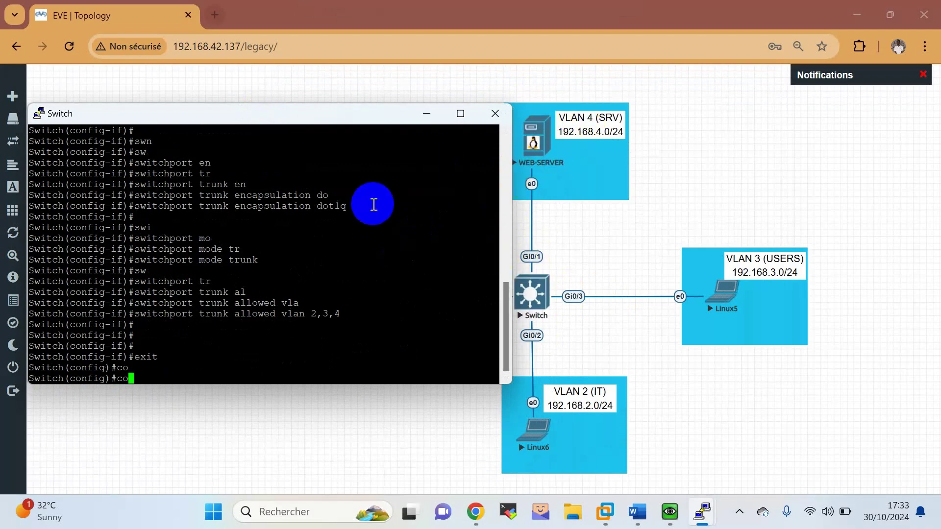
type("in")
key("Tab")
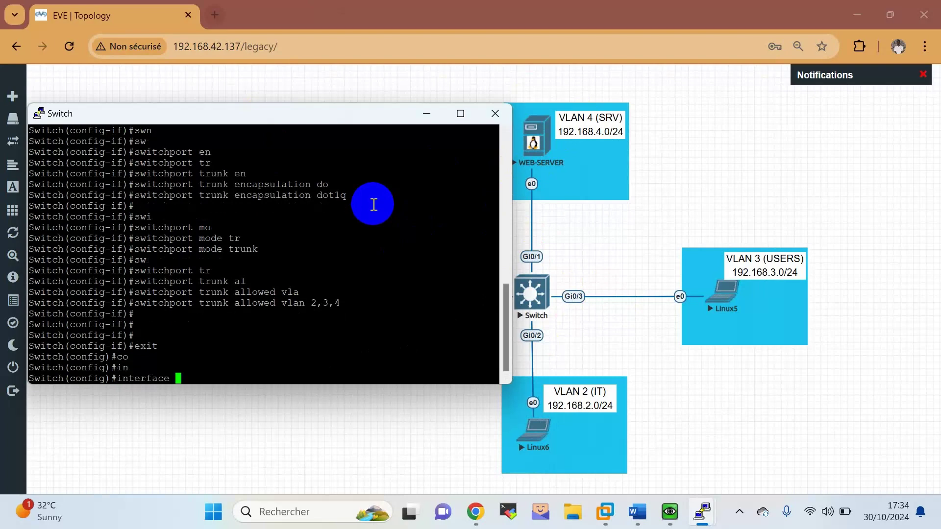
type("gi")
key("Tab")
type("0/1")
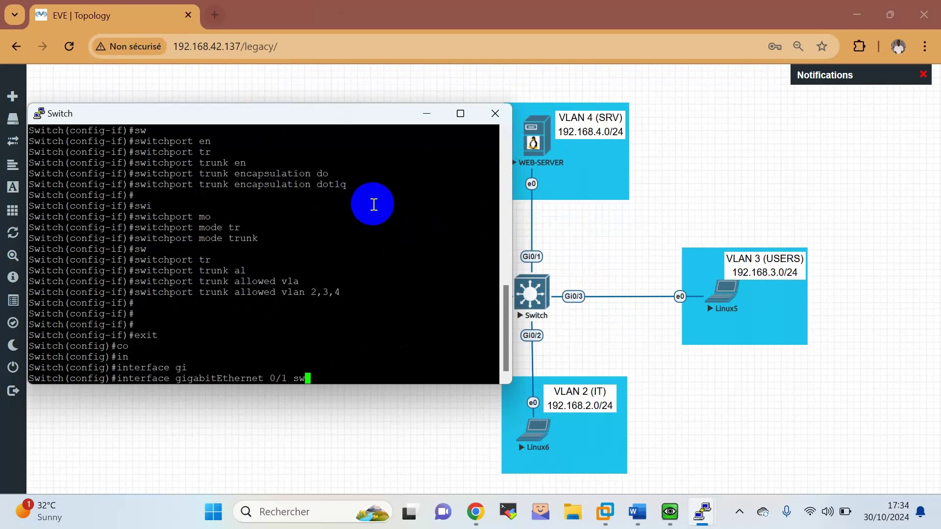
type(" s")
key("BackSpace")
key("Return")
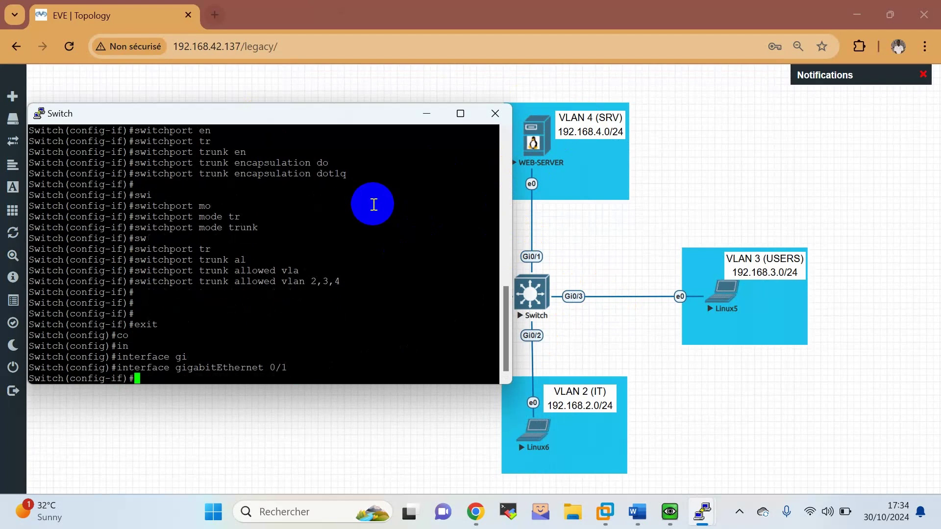
Make Gi0/1 an access port in VLAN 4 and leave its interface configuration.
type("swi")
key("Tab")
type("mo")
key("Tab")
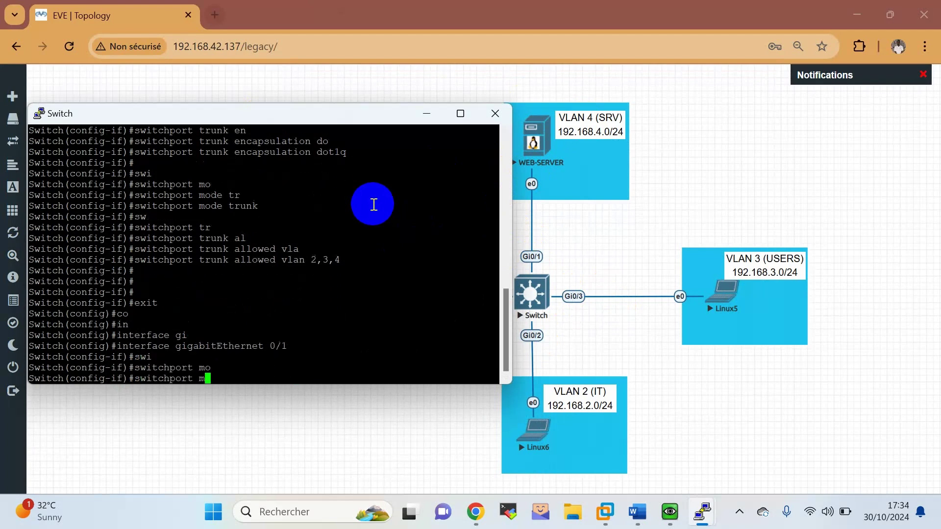
type("acc")
key("Tab")
key("Return")
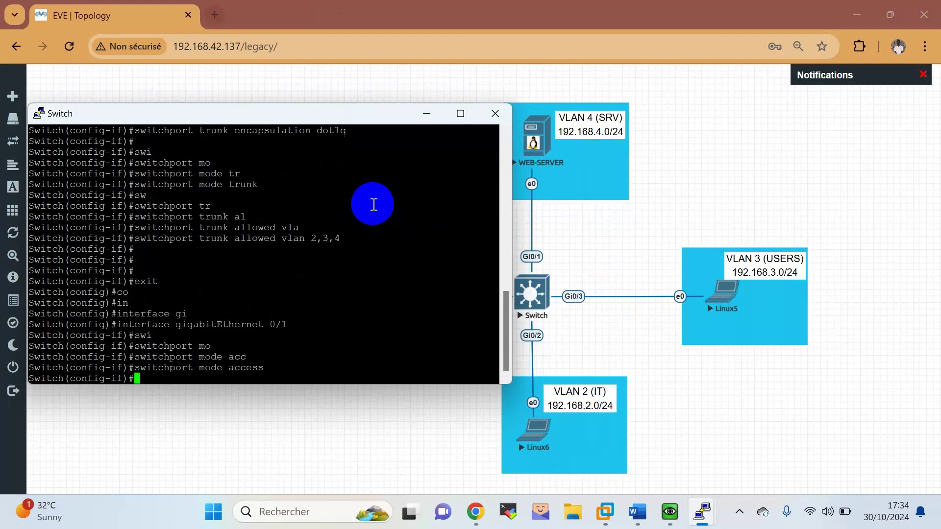
type("sw")
key("Tab")
type("a")
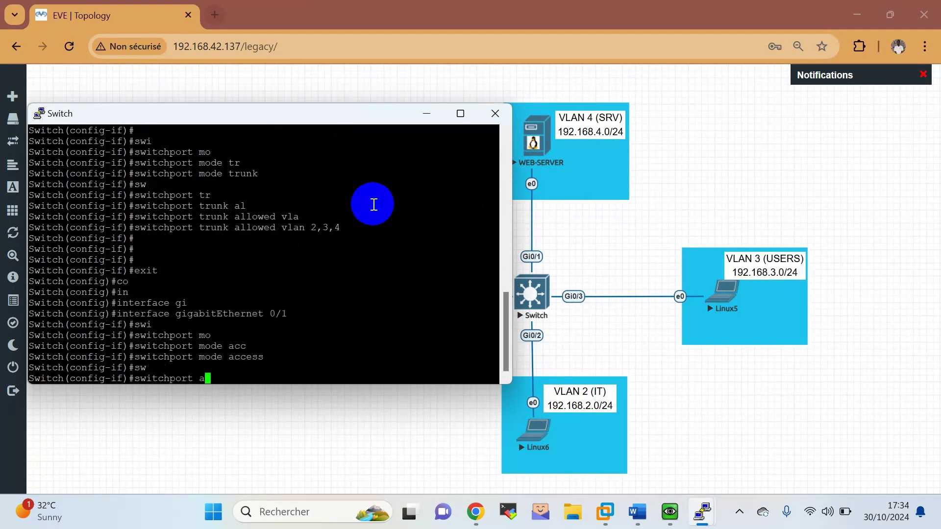
type("cc")
key("Tab")
key("Return")
key("Up")
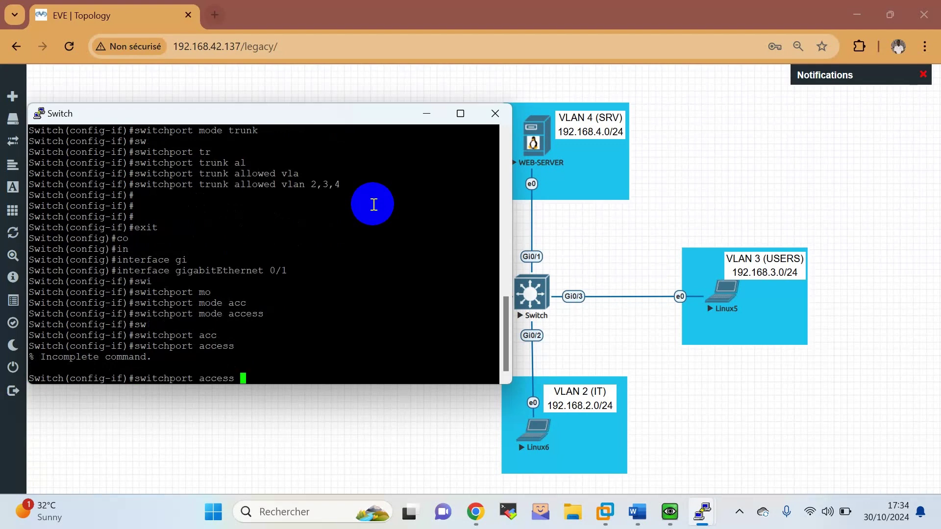
type("vl")
key("Tab")
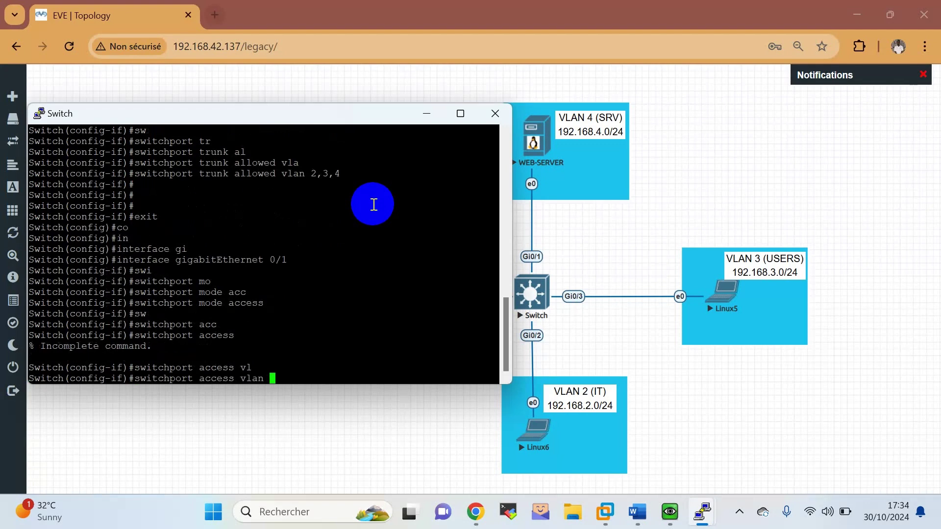
type("4")
key("Return")
key("Return")
key("Return")
key("Return")
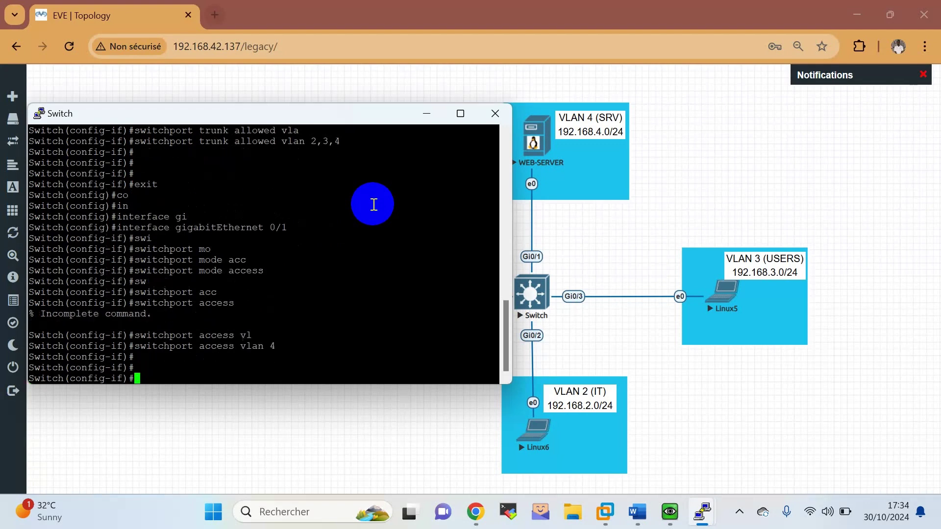
type("exit")
key("Return")
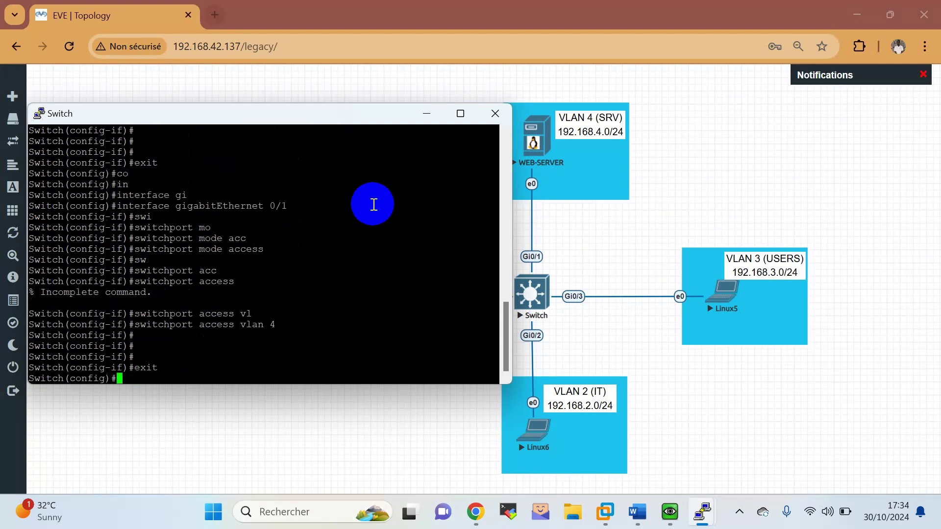
Make Gi0/3 an access port in VLAN 3.
type("int")
key("Tab")
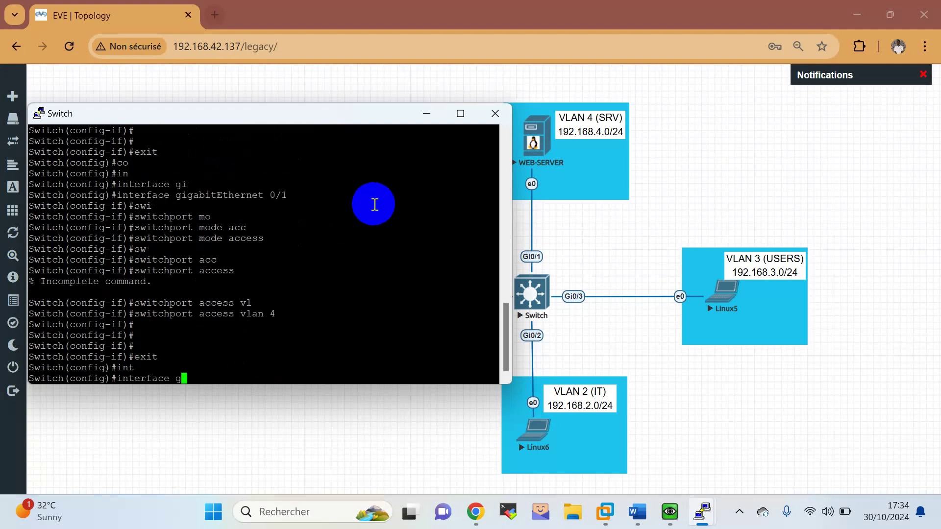
type("go")
key("Tab")
key("Tab")
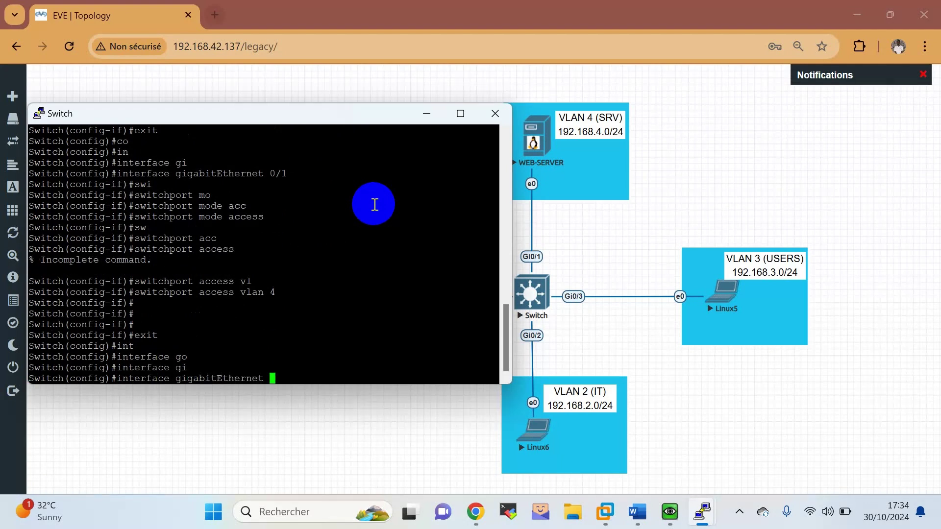
type("0/3")
key("Return")
key("Return")
key("Return")
type("swi")
key("Tab")
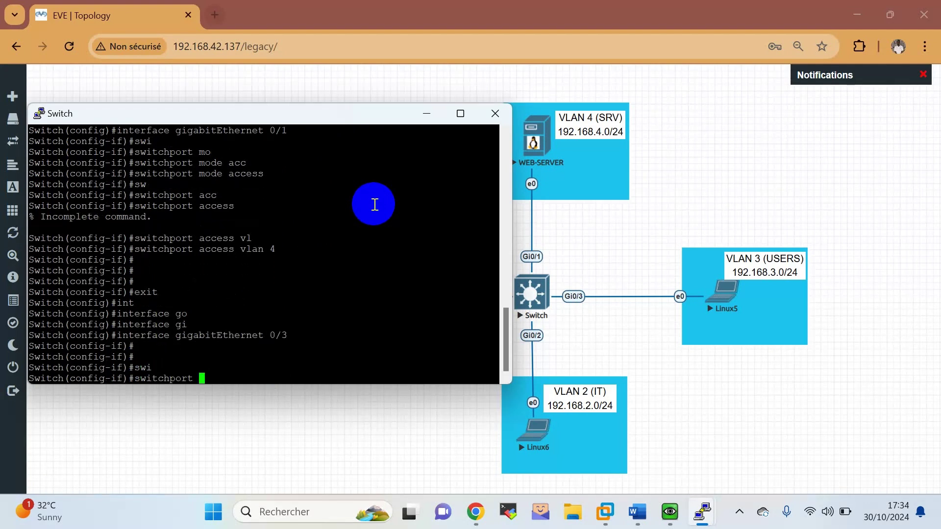
type("mo")
key("Tab")
type("acc")
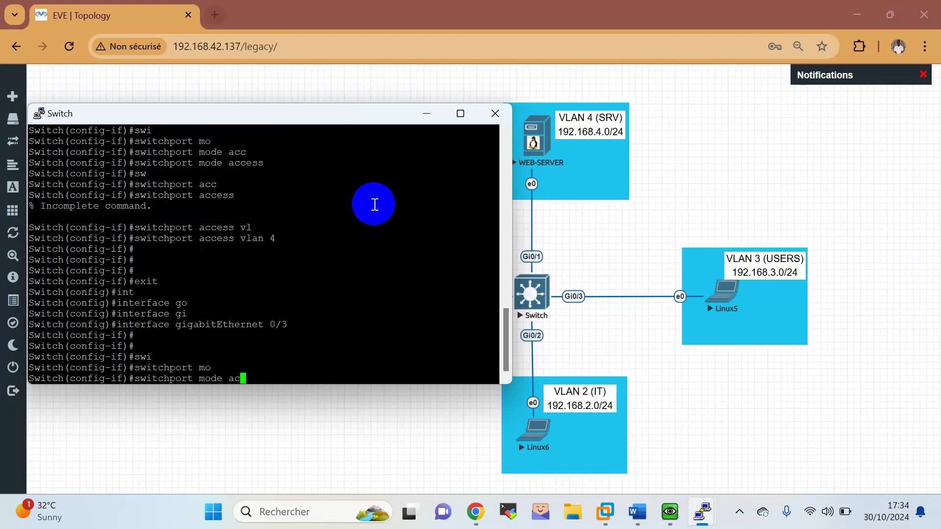
key("Tab")
key("Return")
key("Return")
type("swi")
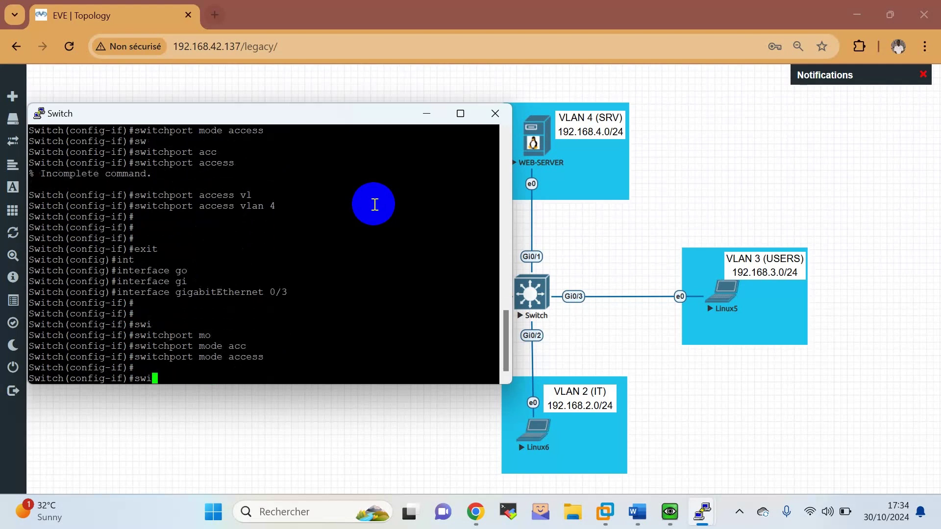
key("Tab")
type("acc")
key("Tab")
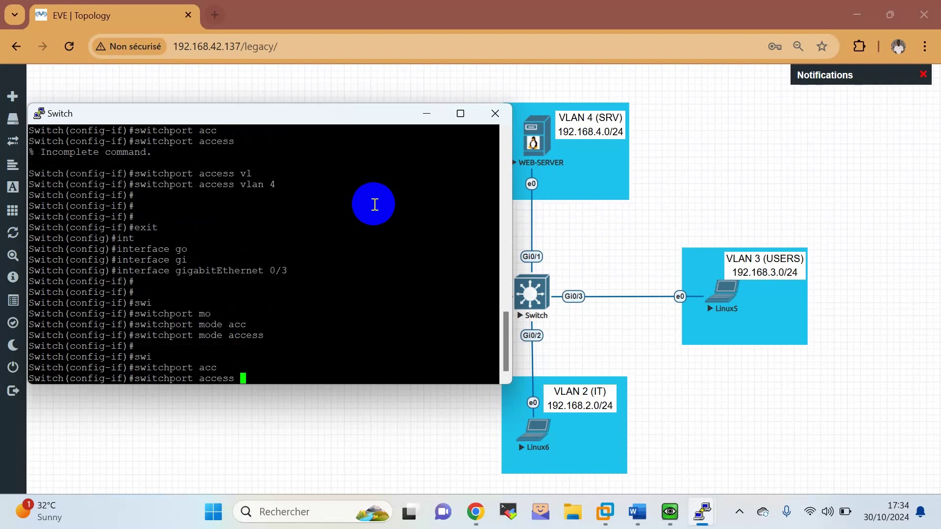
type("vl")
key("Tab")
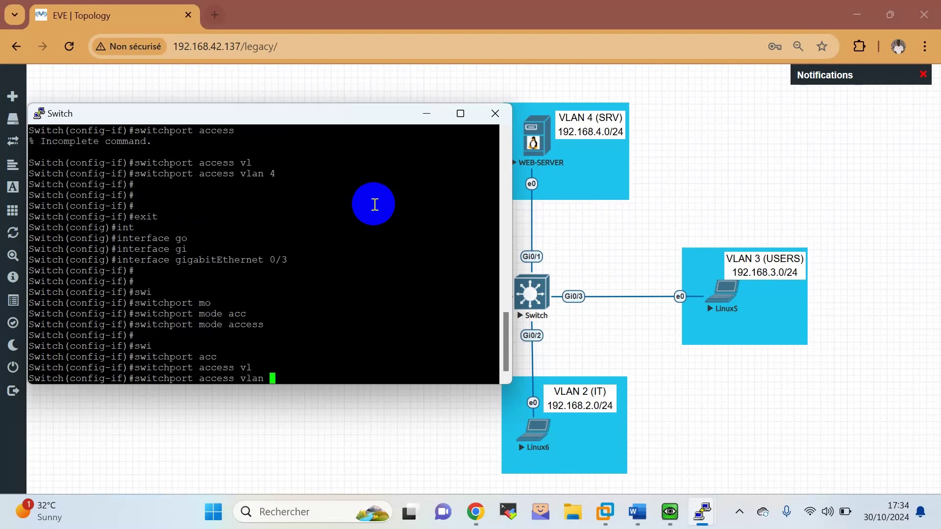
type("3")
key("Return")
key("Return")
key("Return")
key("Return")
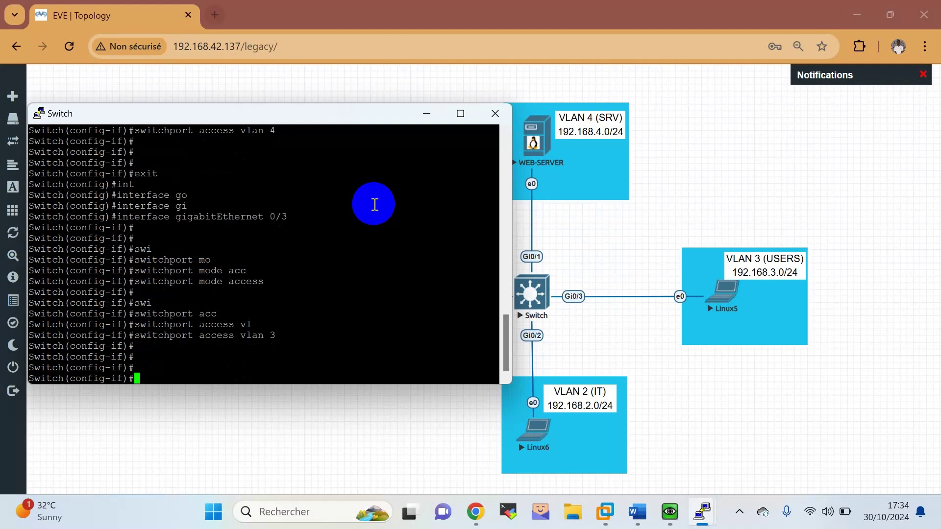
type("exit")
key("Return")
Make Gi0/2 an access port in VLAN 2, then end configuration mode.
type("int")
key("Tab")
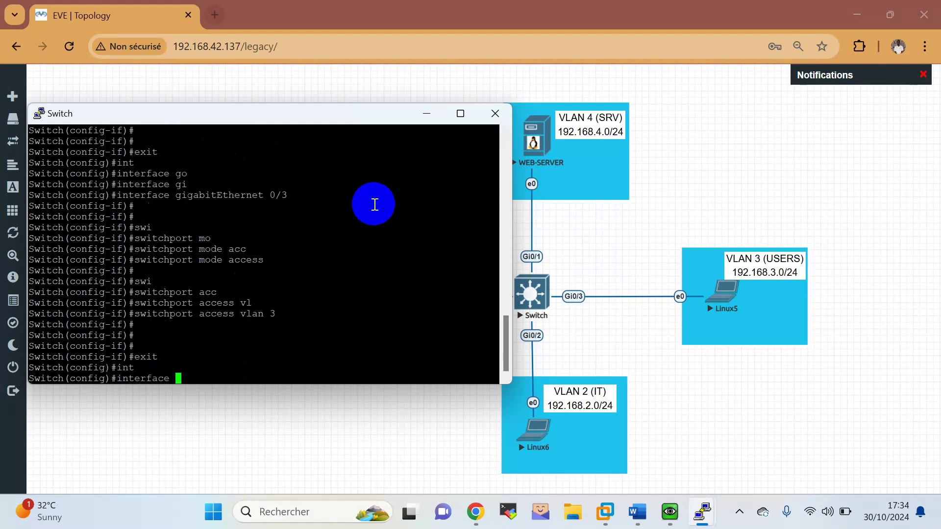
type("gi")
key("Tab")
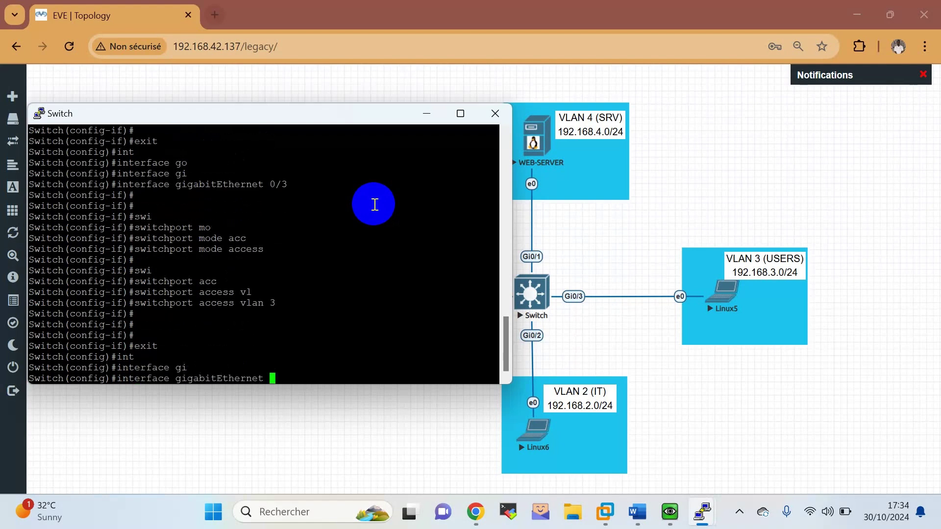
type("0/2")
key("Return")
key("Return")
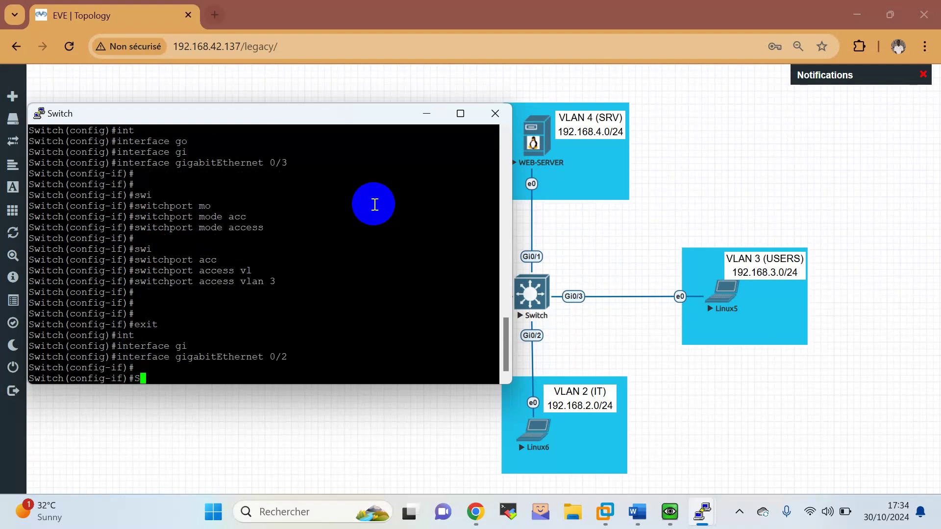
type("sw")
key("Tab")
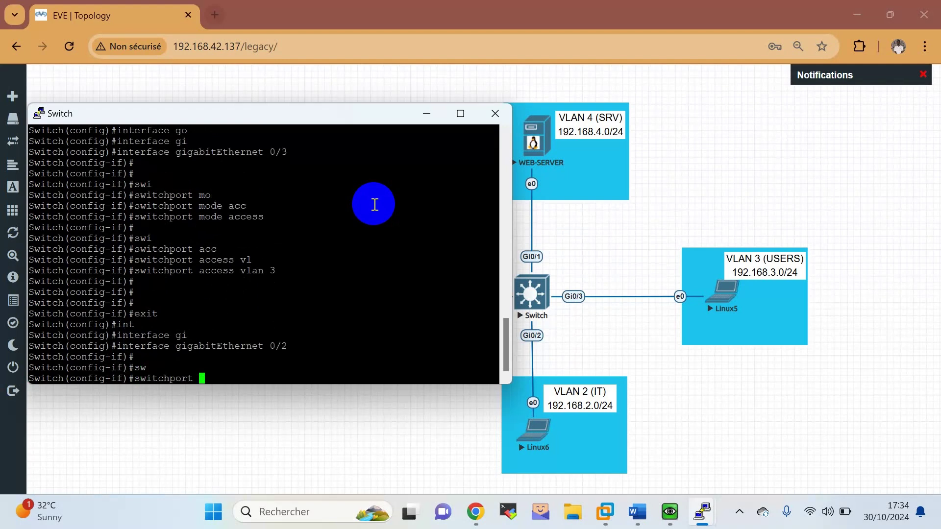
type("mo")
key("Tab")
type("a")
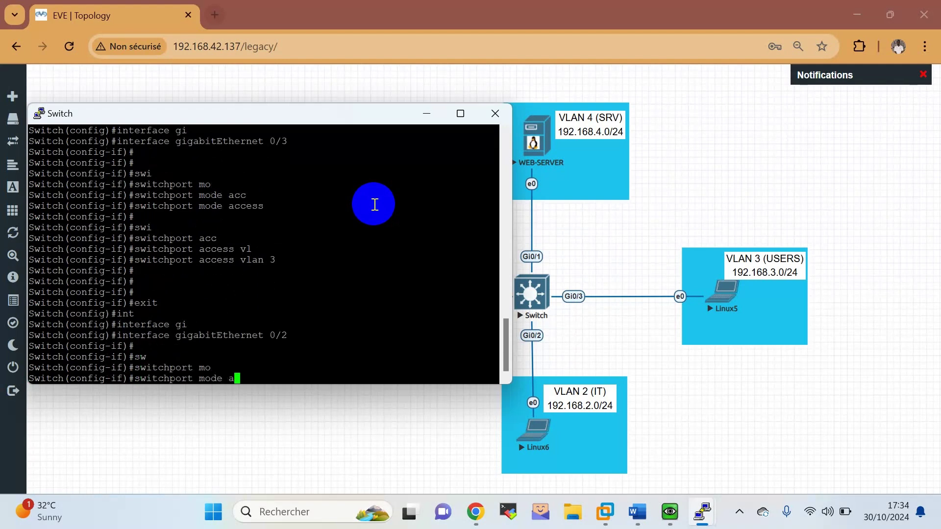
type("cc")
key("Tab")
key("Return")
type("s")
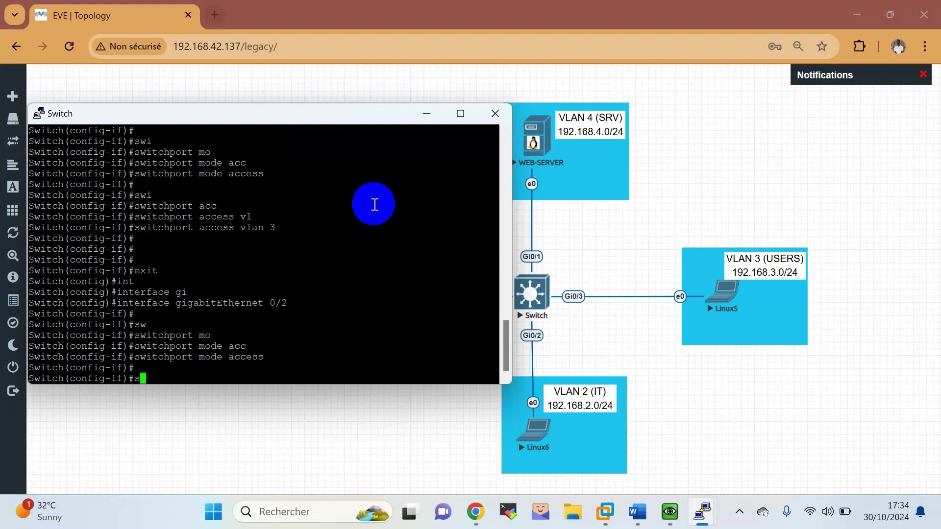
type("wi")
key("Tab")
type("acc")
key("Tab")
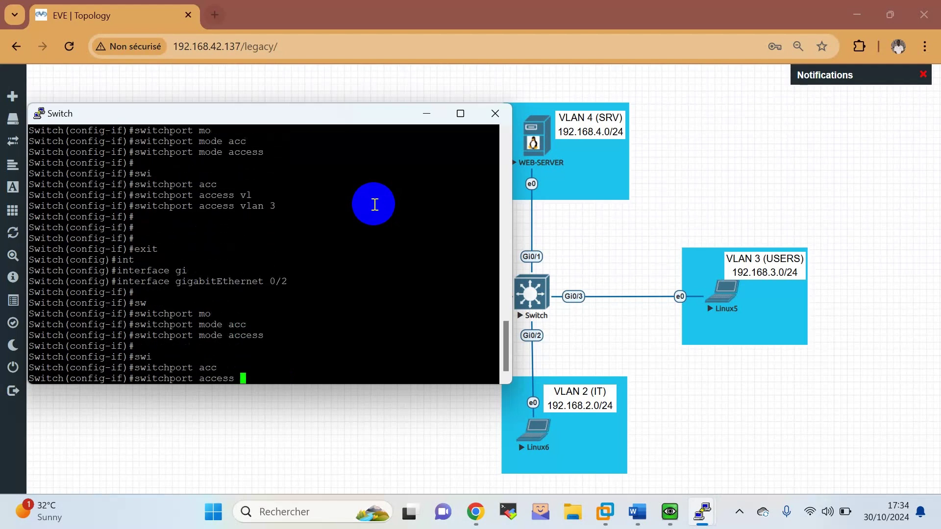
type("vl")
key("Tab")
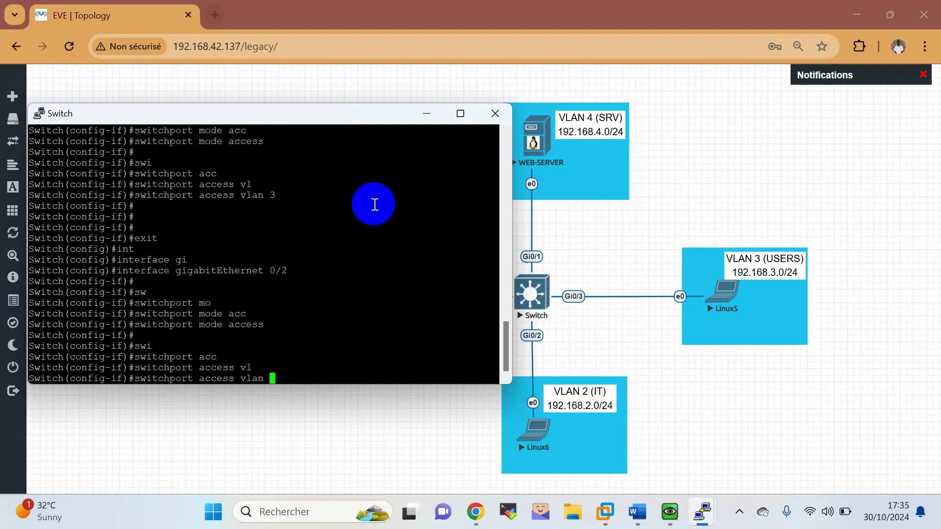
type("2")
key("Return")
key("Return")
key("Return")
key("Return")
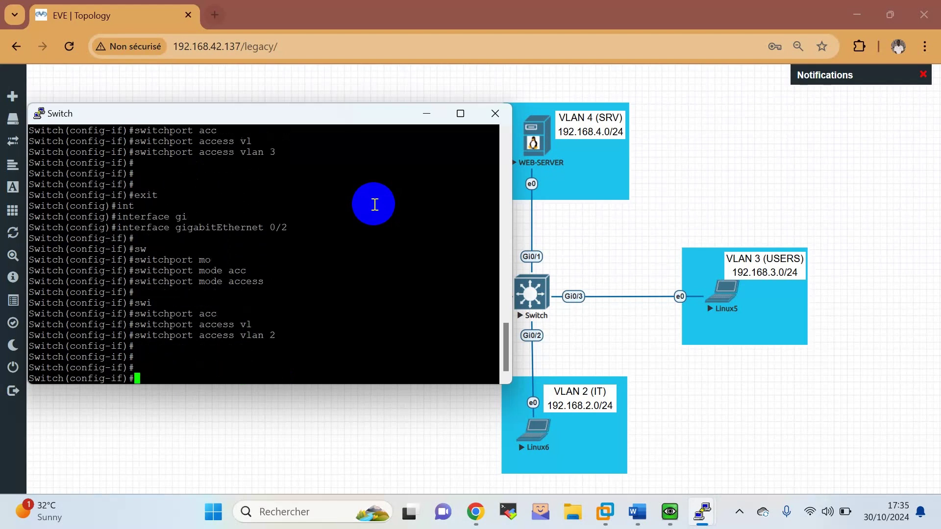
type("end")
key("Return")
key("Return")
key("Return")
key("Return")
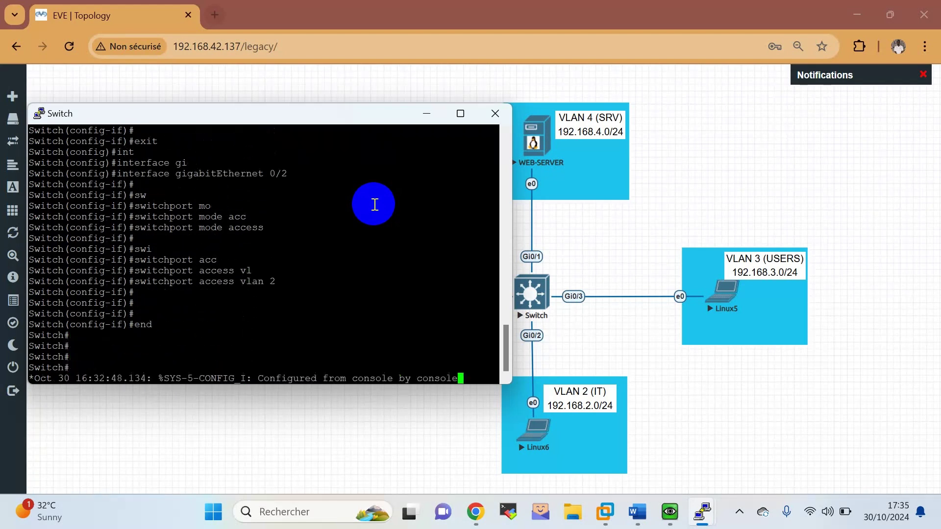
Save with wr, confirm Gi0/2, Gi0/3, Gi0/1 in VLANs IT, USERS, SRV via show vlan, then close PuTTY.
type("wr")
key("Return")
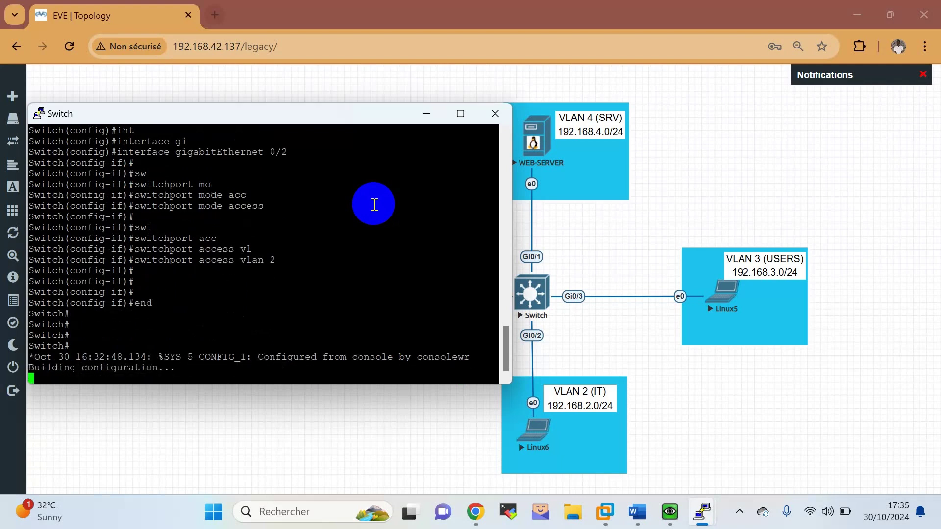
key("Return")
key("Return")
key("Return")
key("Return")
key("Return")
key("Return")
key("Return")
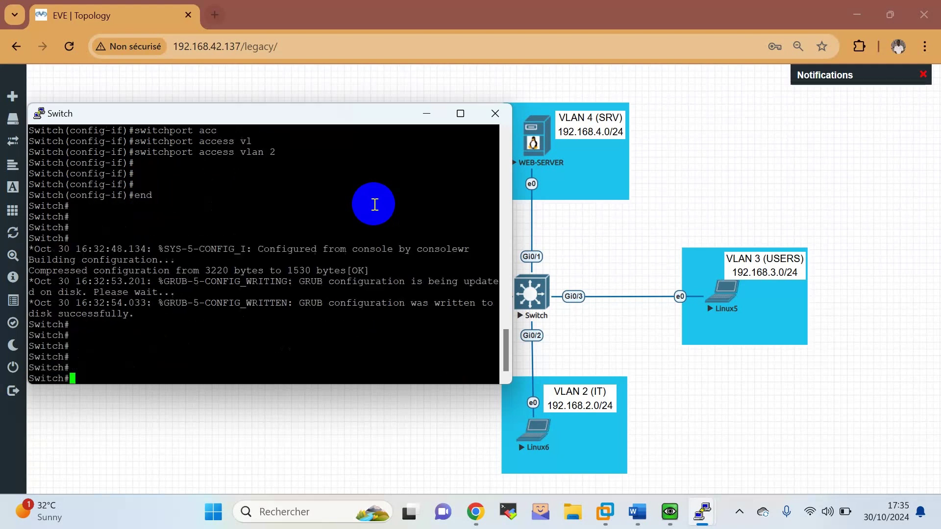
type("sh")
key("Tab")
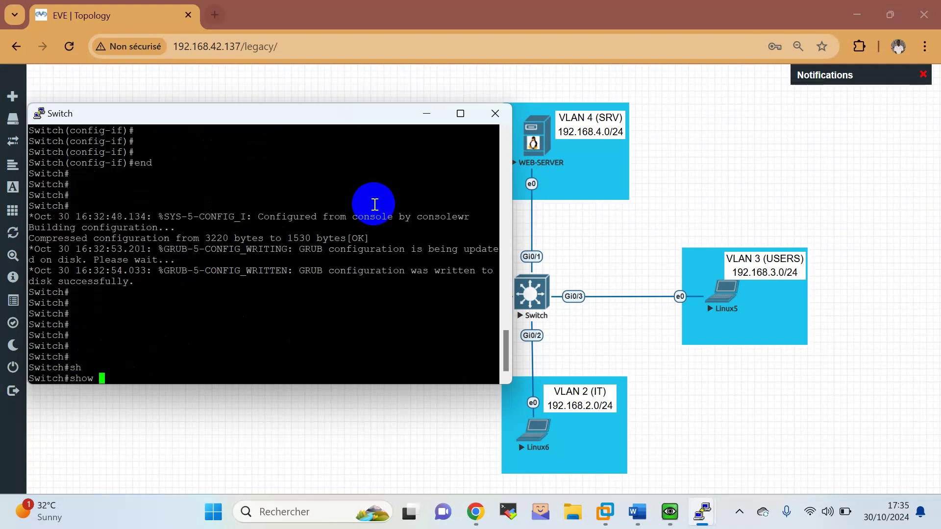
type("vl")
key("Tab")
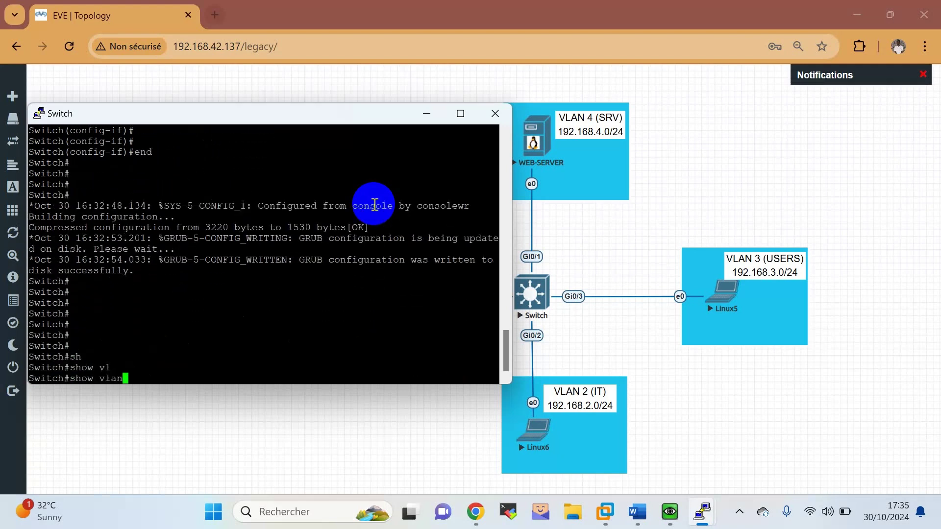
key("Return")
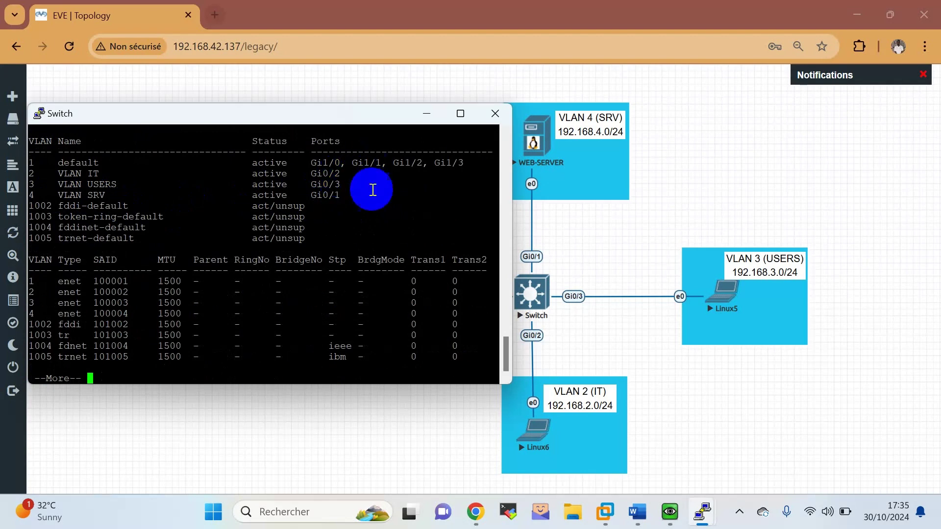
left_click(491, 113)
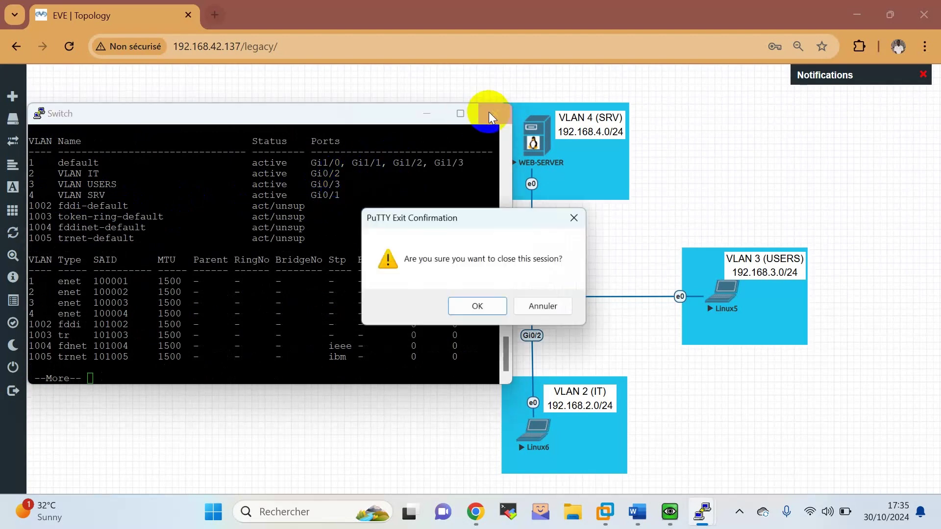
left_click(458, 309)
Open the Linux6 VNC console, close the FortiGate page, and launch the network manager.
left_click(523, 439)
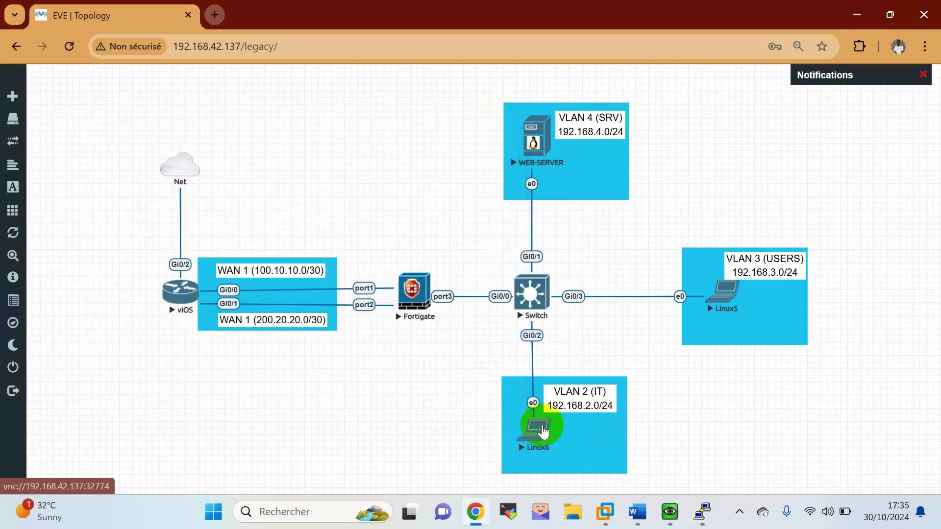
left_click(500, 160)
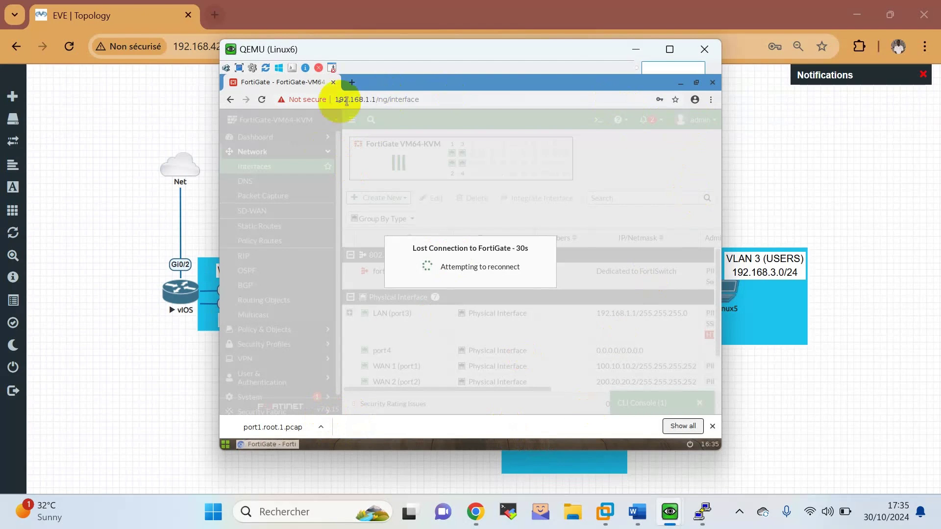
left_click(333, 82)
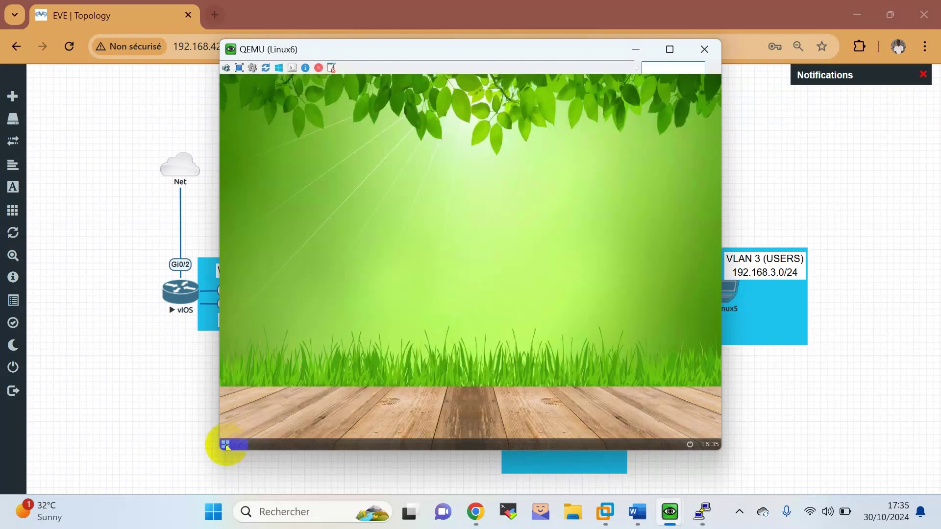
left_click(226, 446)
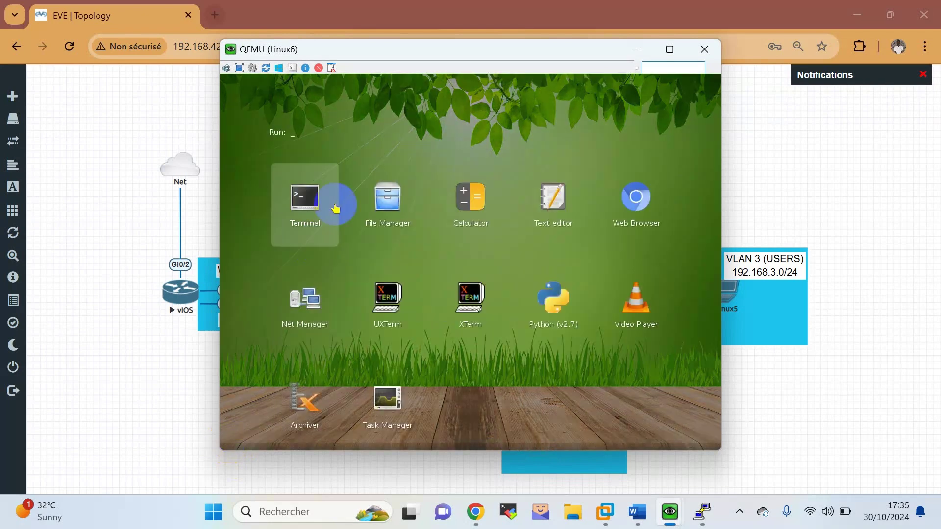
left_click(618, 129)
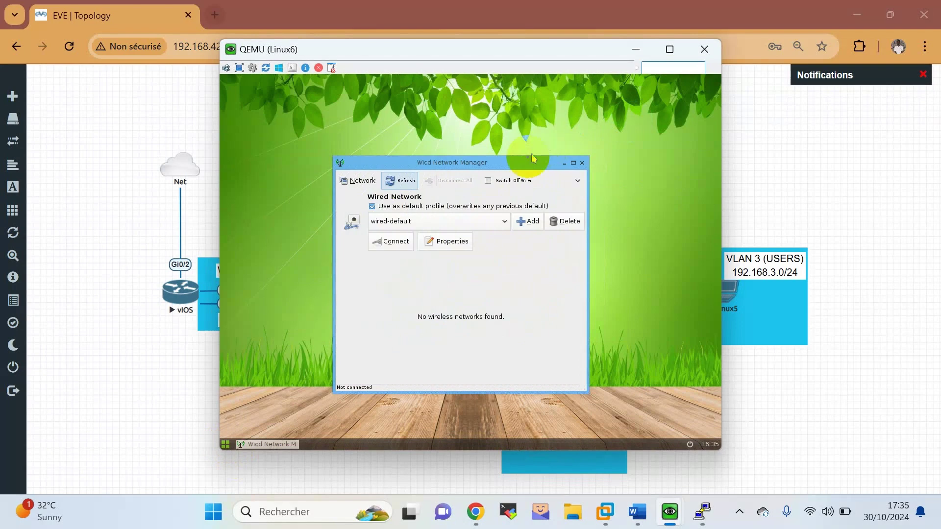
Turn off static IPs on the wired profile and reconnect to obtain 192.168.2.10 via DHCP.
left_click(458, 246)
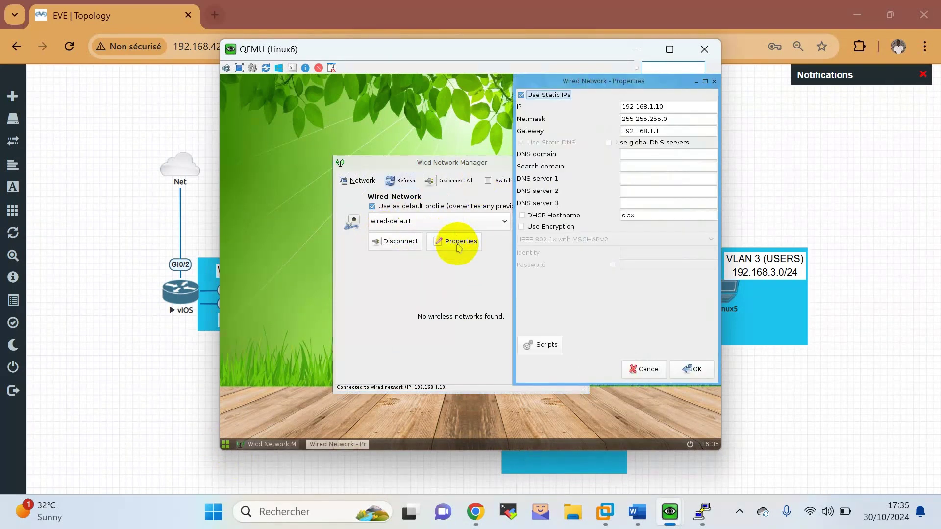
left_click(542, 96)
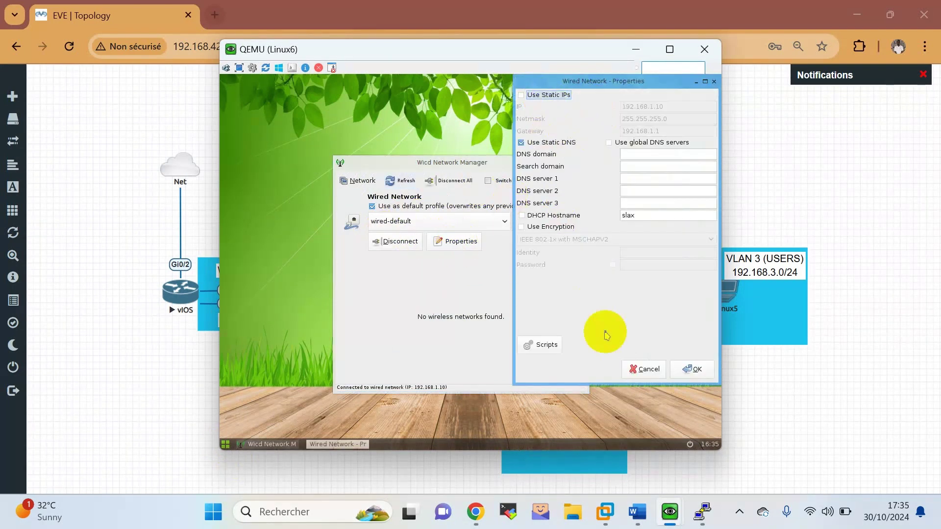
left_click(686, 371)
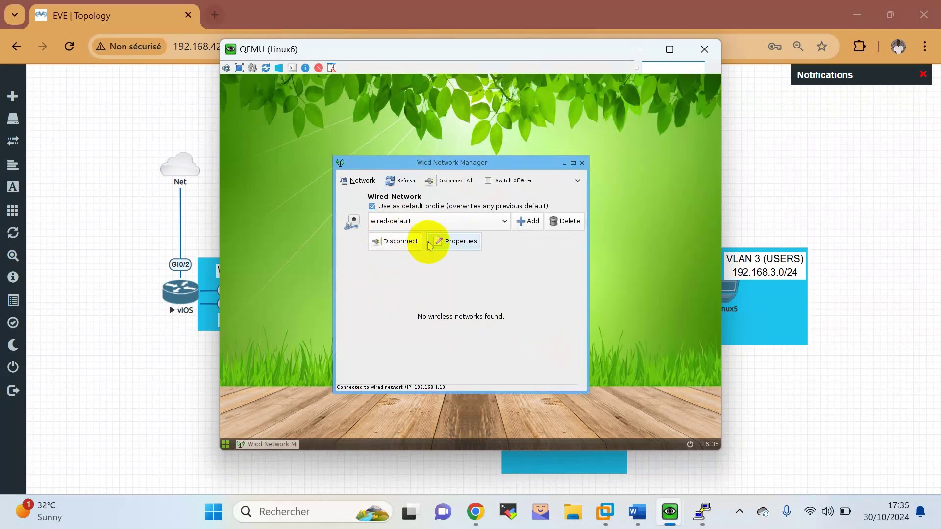
left_click(410, 246)
left_click(396, 244)
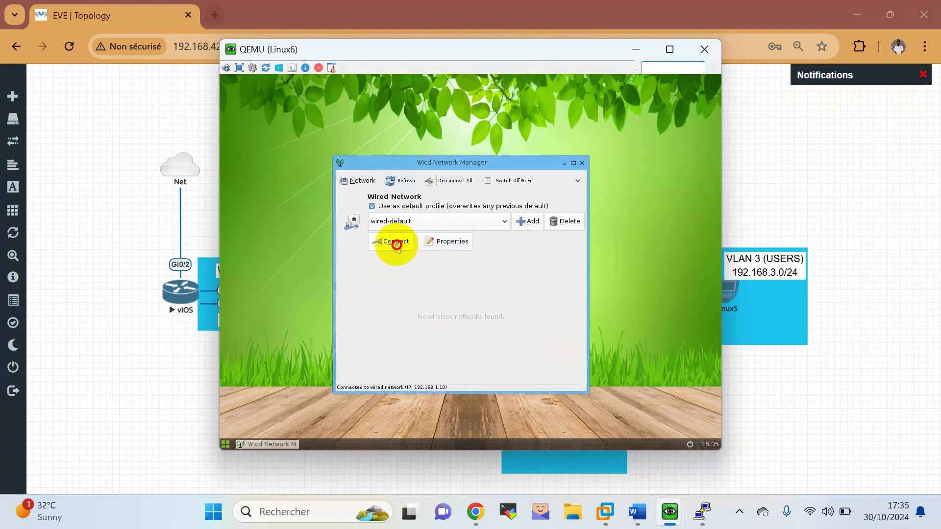
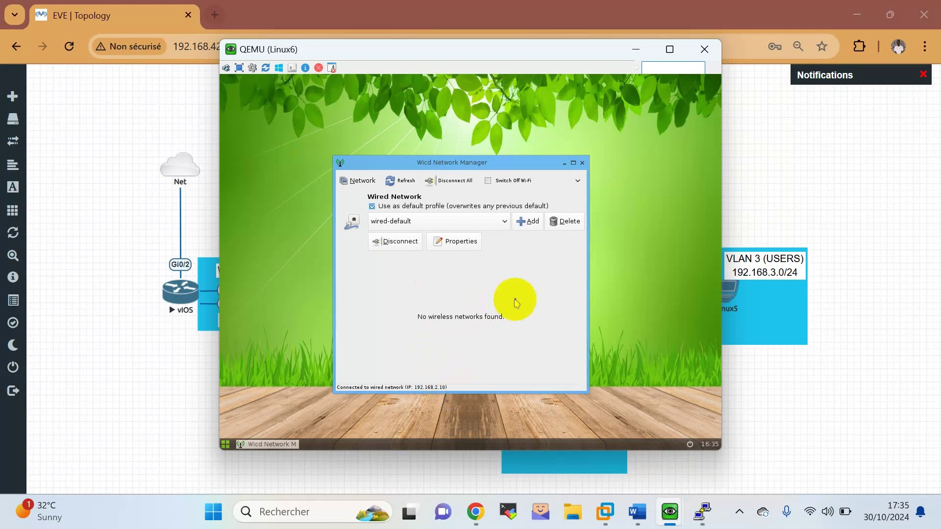
Close the Linux6 QEMU console window.
left_click(704, 49)
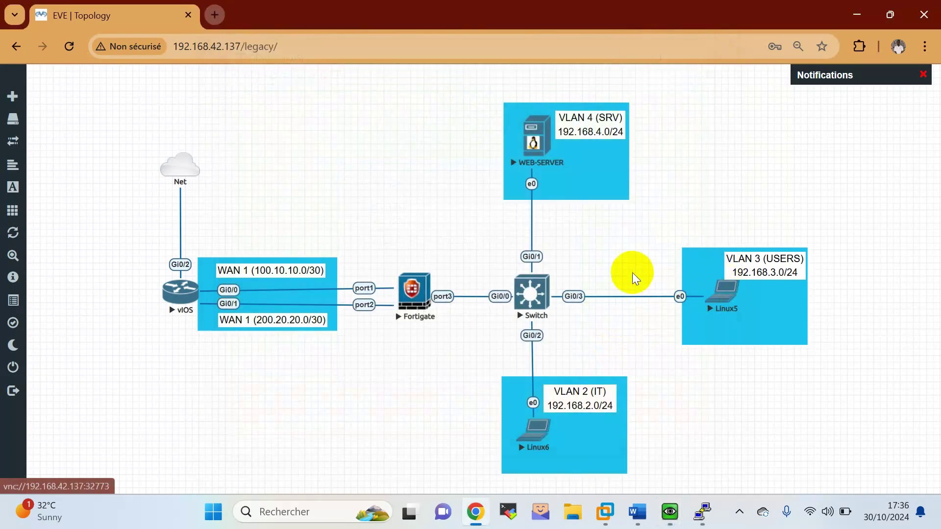
Open Linux5's VNC console and start its network manager.
left_click(730, 290)
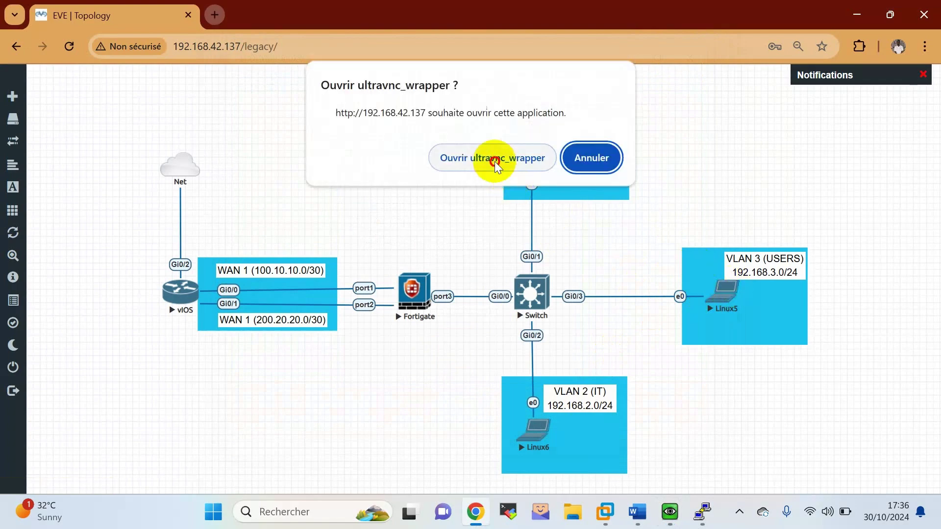
left_click(492, 159)
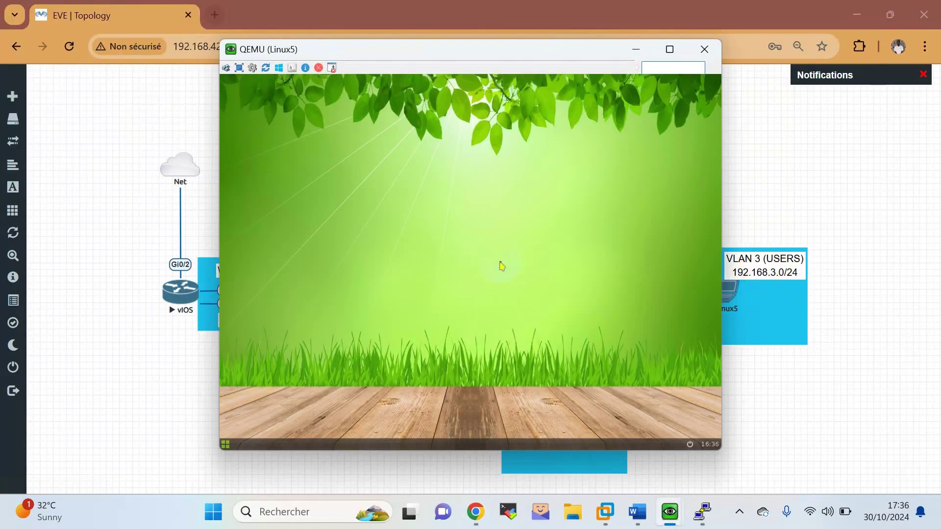
left_click(230, 445)
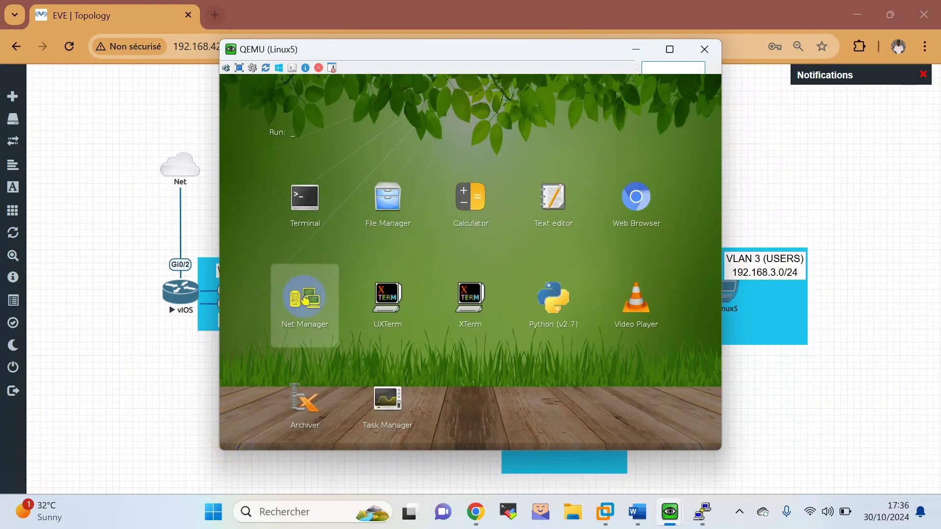
left_click(304, 300)
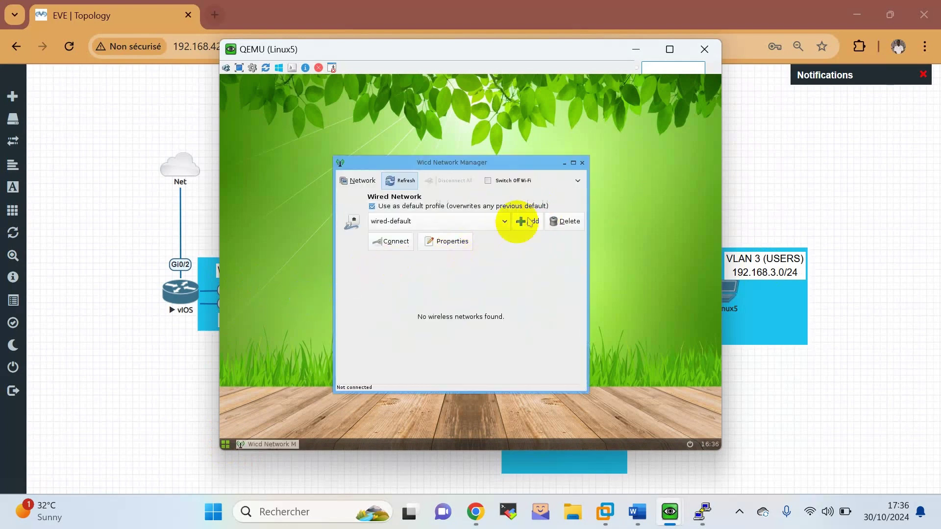
Connect Linux5's wired profile to get 192.168.3.10, then close its console.
left_click(456, 246)
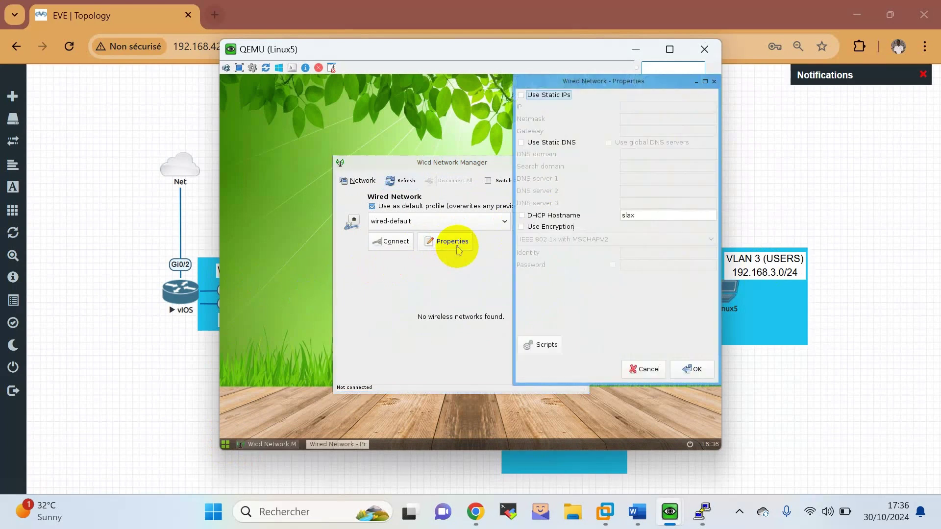
left_click(693, 370)
left_click(385, 243)
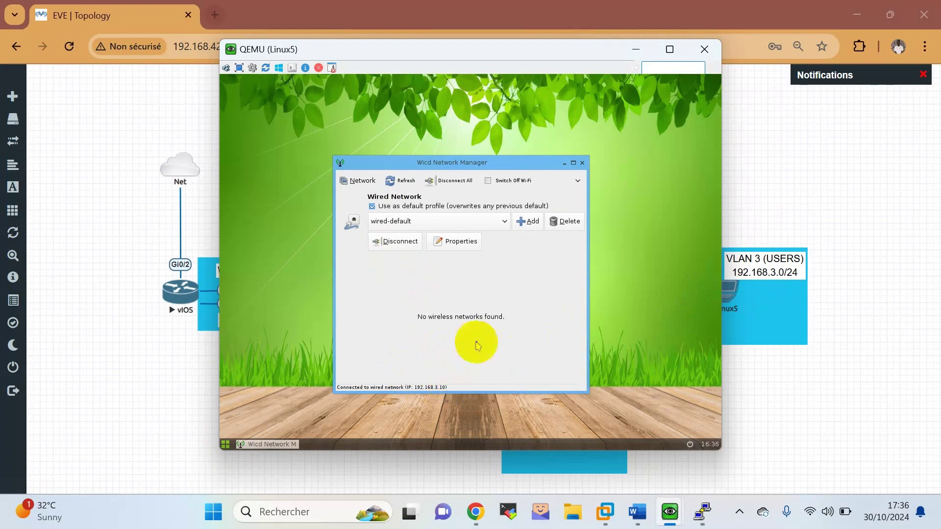
left_click(704, 49)
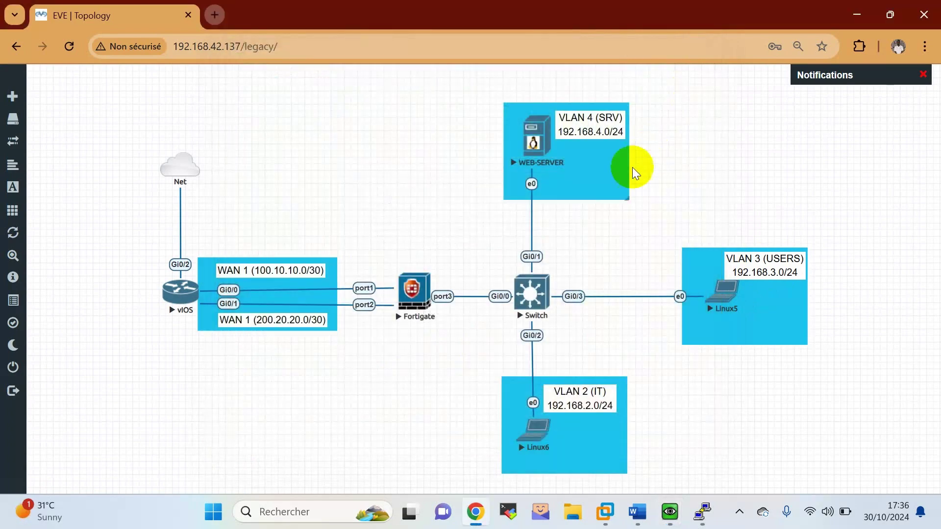
Open the WEB-SERVER console, log in as zforce and become root with sudo su.
left_click(546, 149)
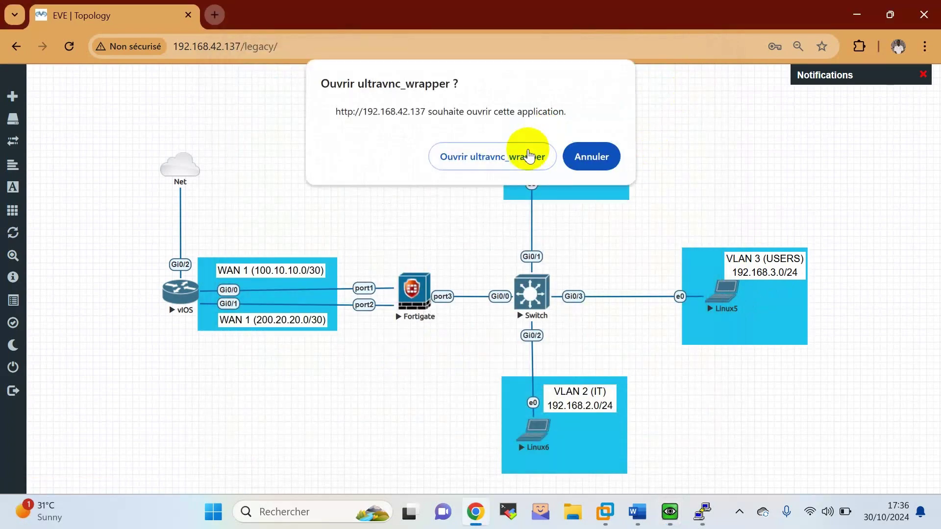
left_click(539, 154)
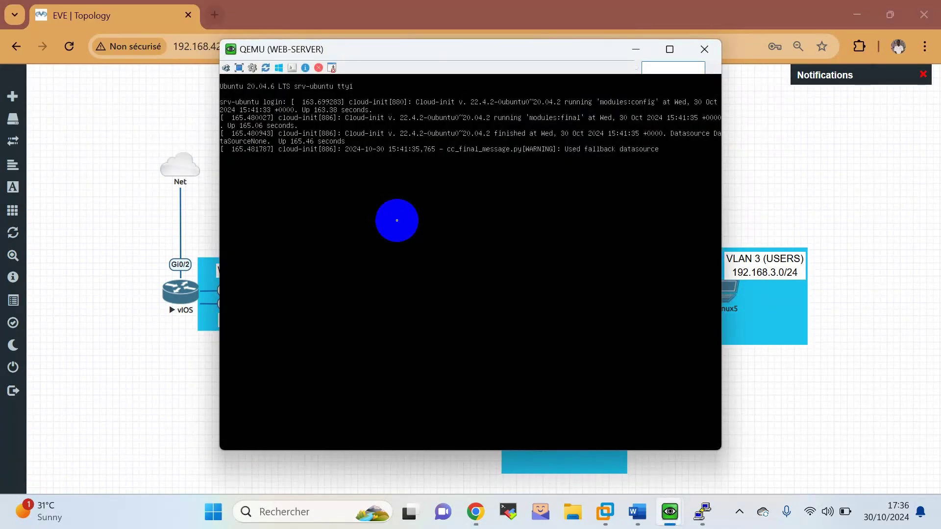
key("Return")
key("Return")
type("zforce")
key("Return")
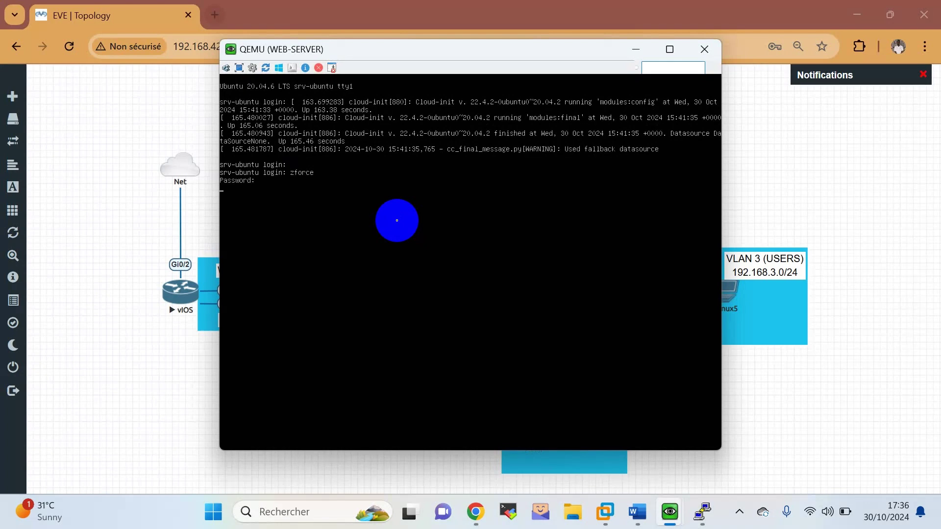
key("Return")
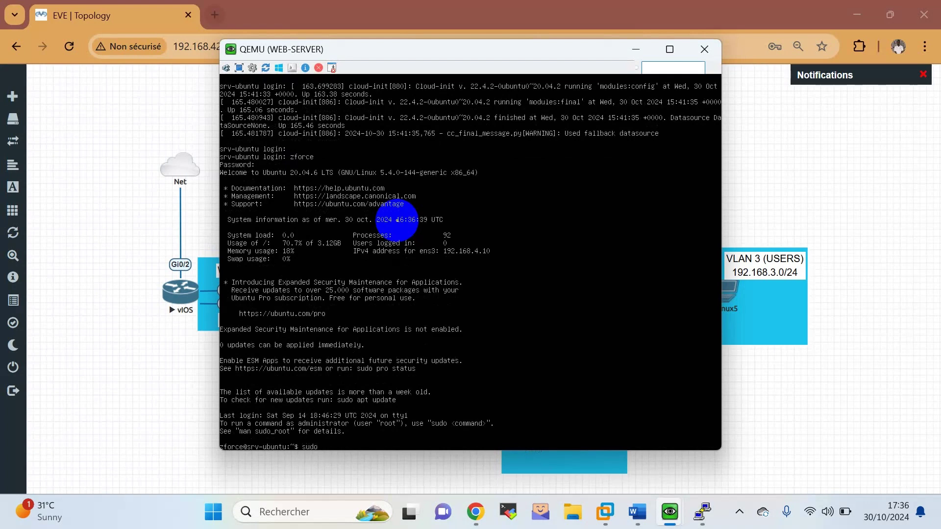
key("Return")
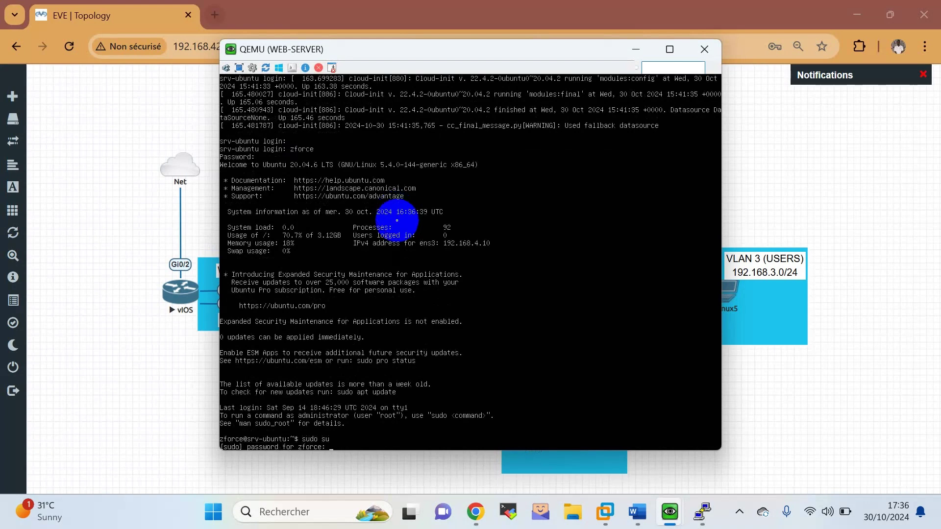
key("Return")
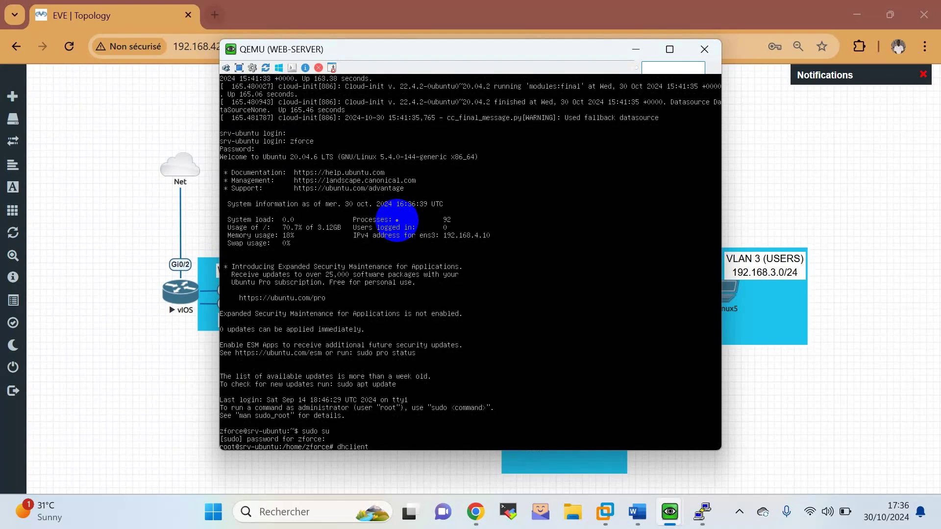
Release and renew the server's DHCP lease with dhclient -r and dhclient.
key("Return")
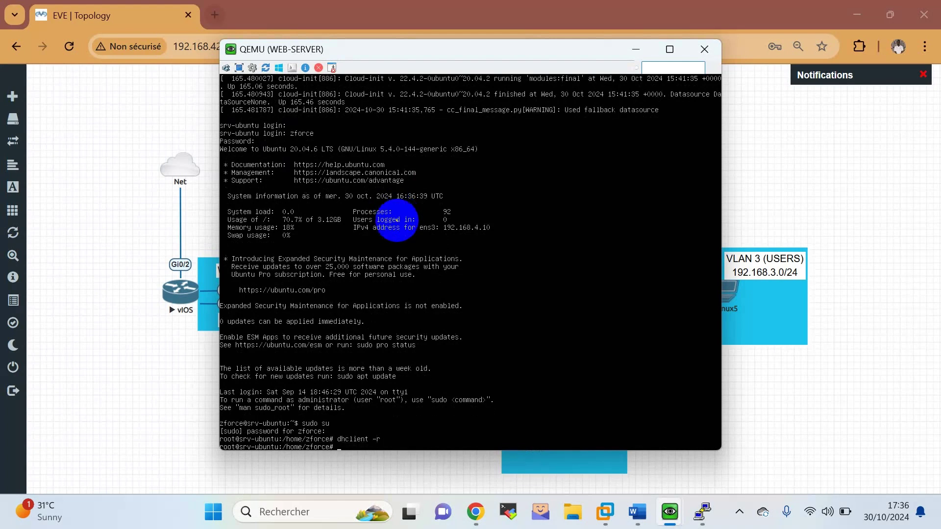
type("dhclient")
key("Return")
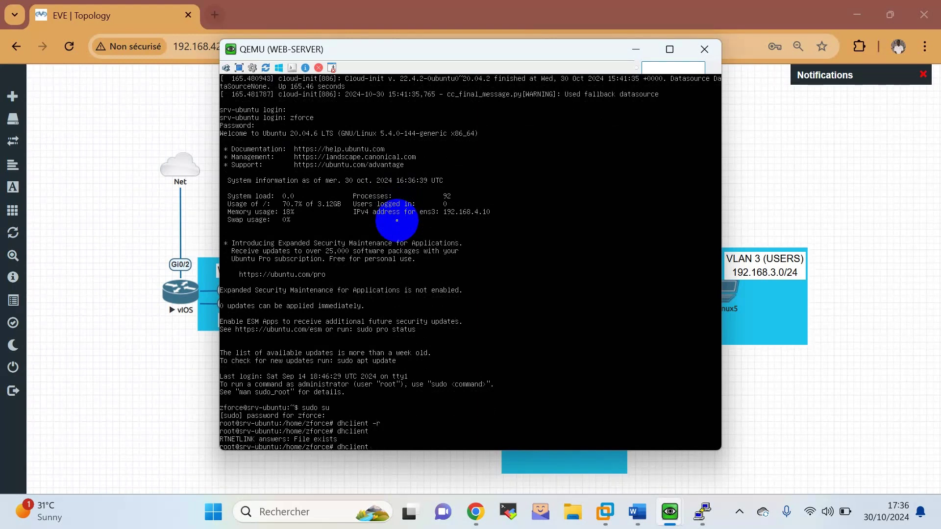
key("Return")
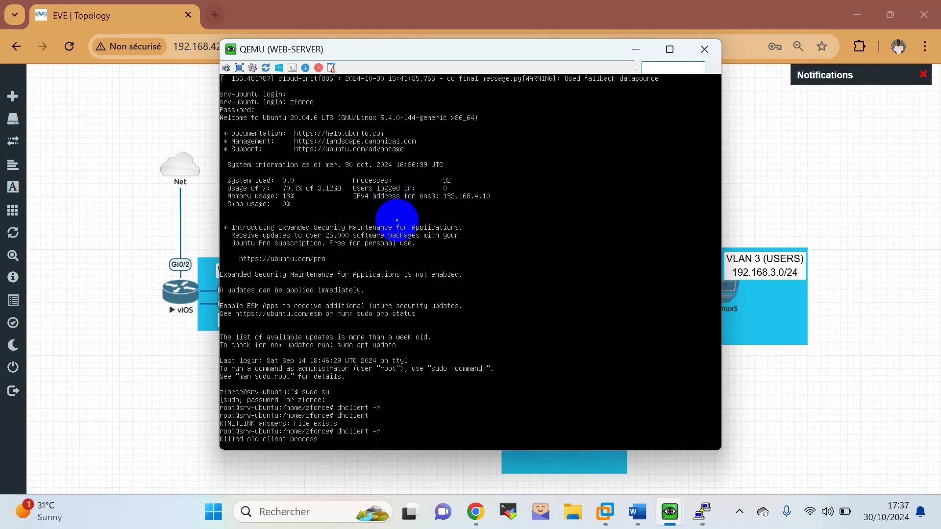
key("Return")
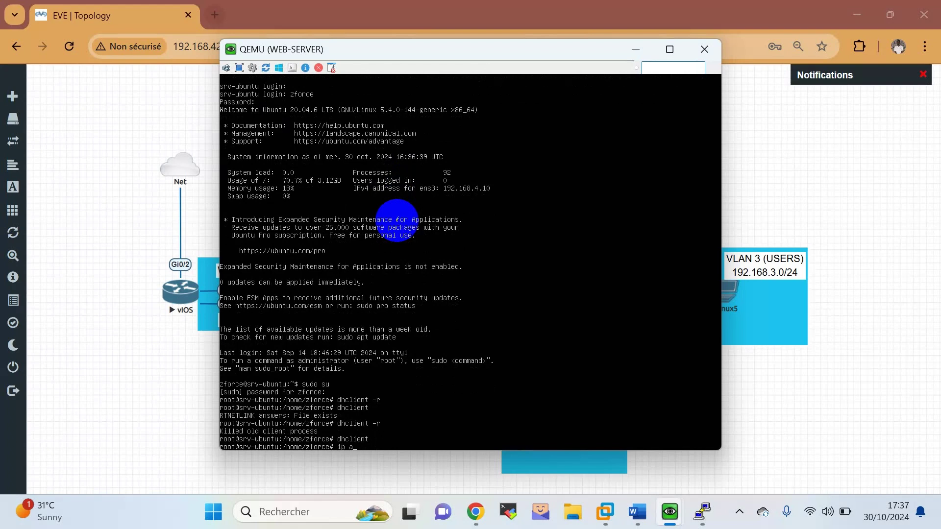
Confirm with ip add that the server holds 192.168.4.10/24, then close its console.
type("ip add")
key("Return")
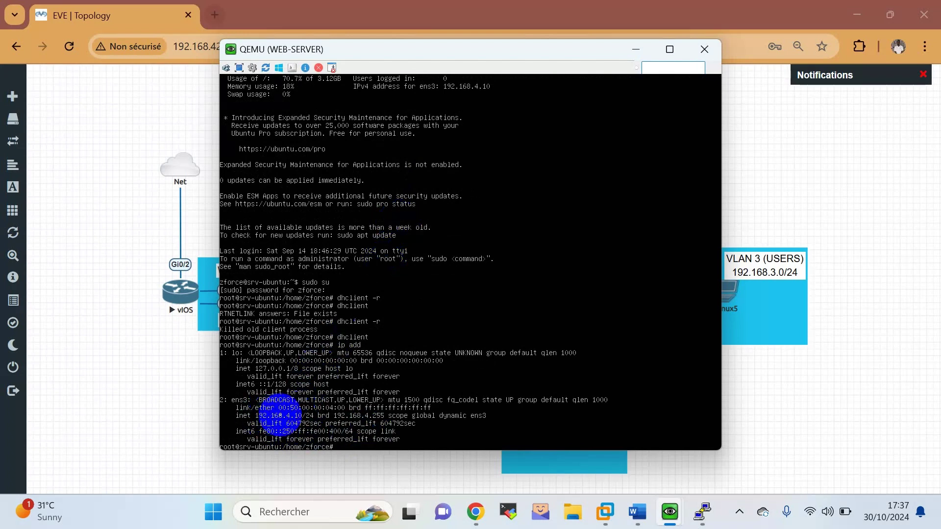
left_click(704, 49)
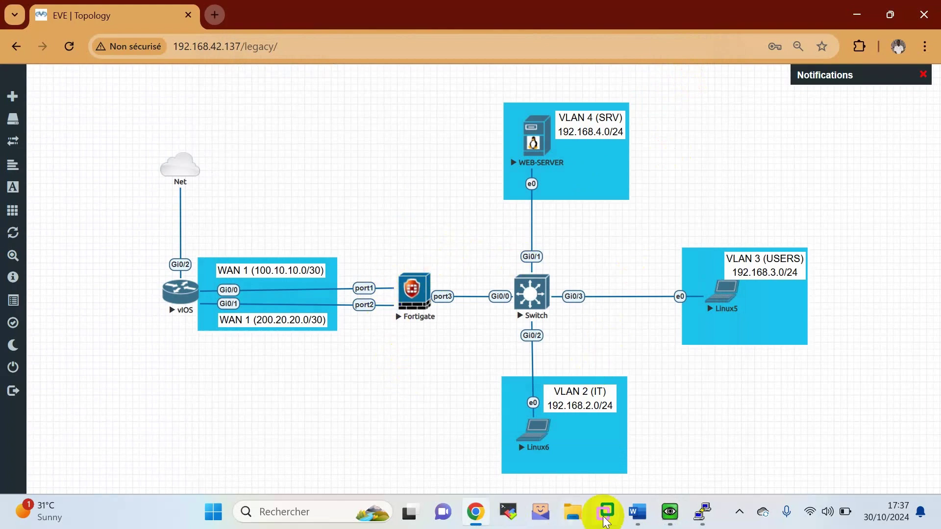
left_click(644, 520)
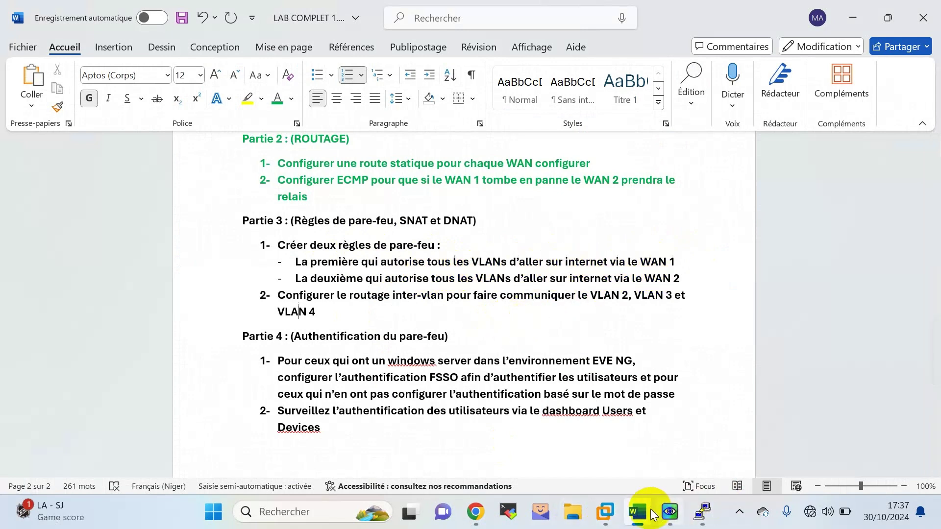
Return from the Word lab brief to the EVE-NG topology in the browser.
left_click(668, 520)
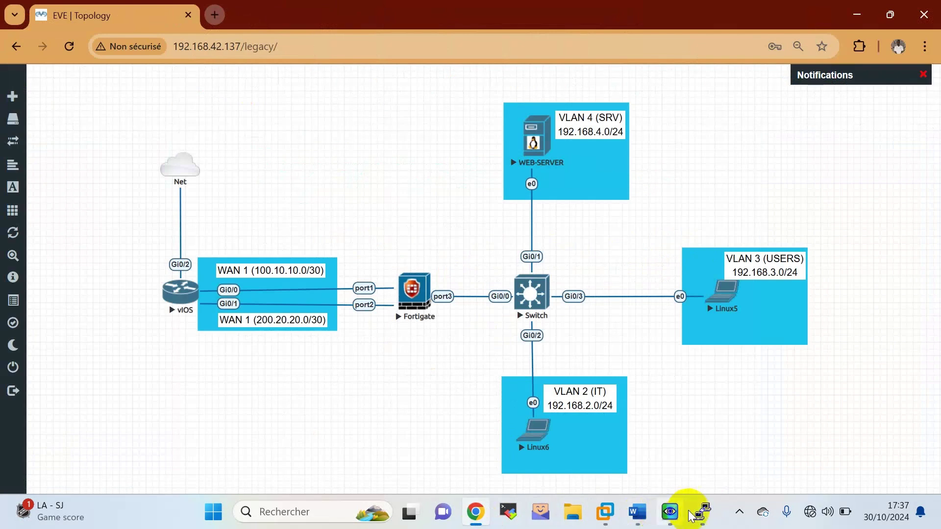
Close and reopen the Linux6 VNC console from the topology.
left_click(664, 514)
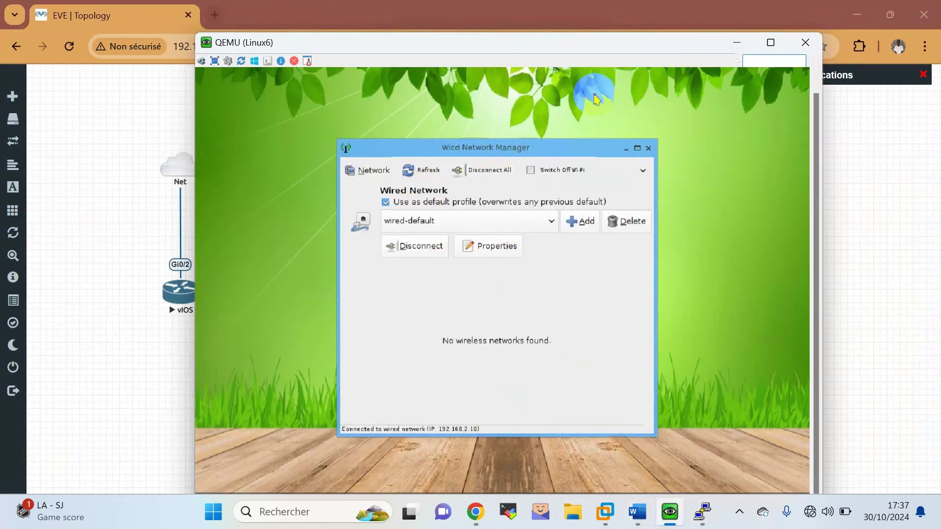
left_click(805, 42)
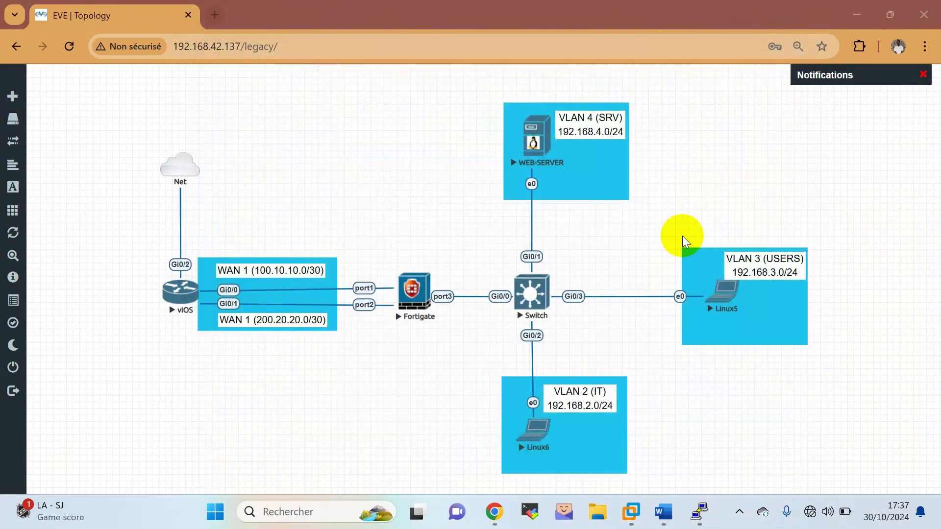
left_click(529, 439)
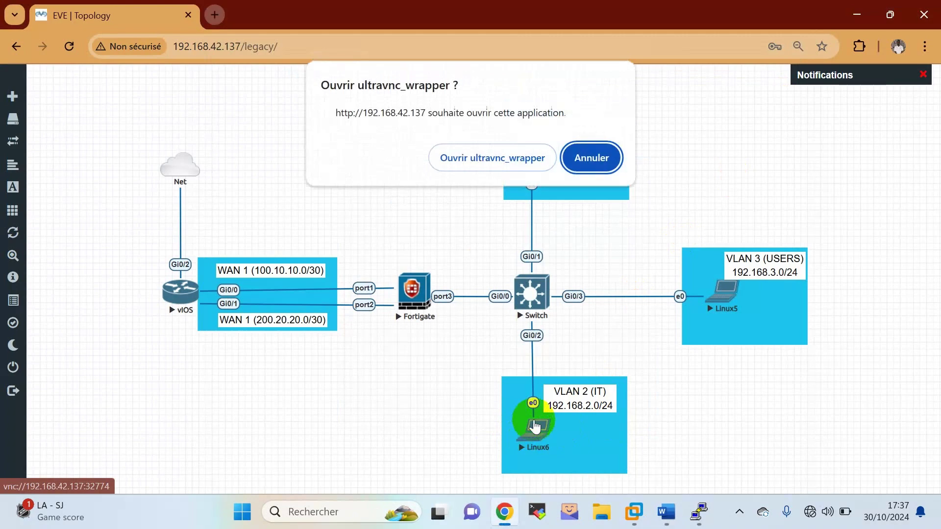
left_click(480, 155)
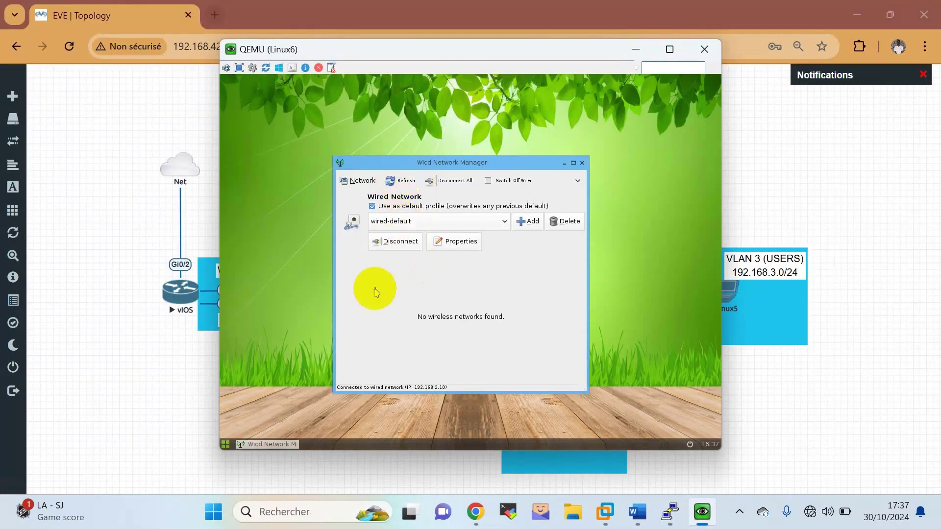
Launch Linux6's web browser and load 192.168.2.1.
left_click(225, 443)
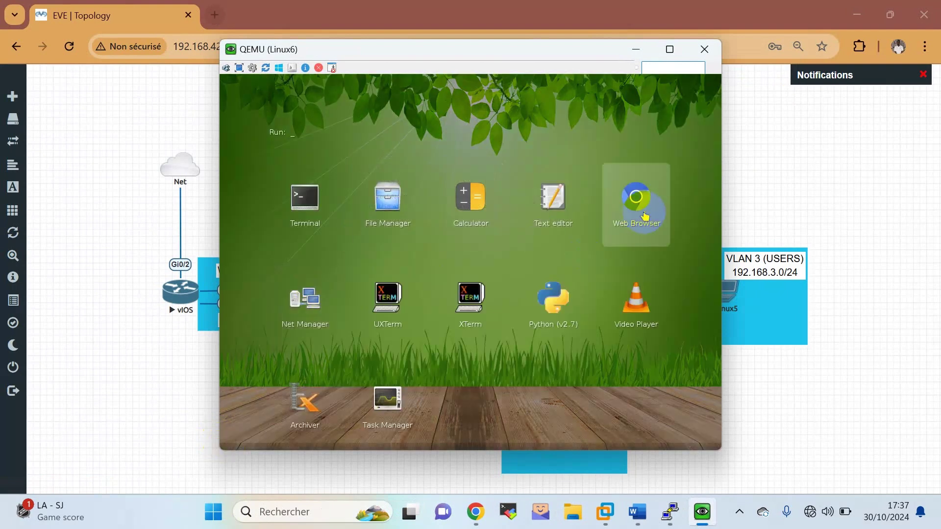
left_click(645, 216)
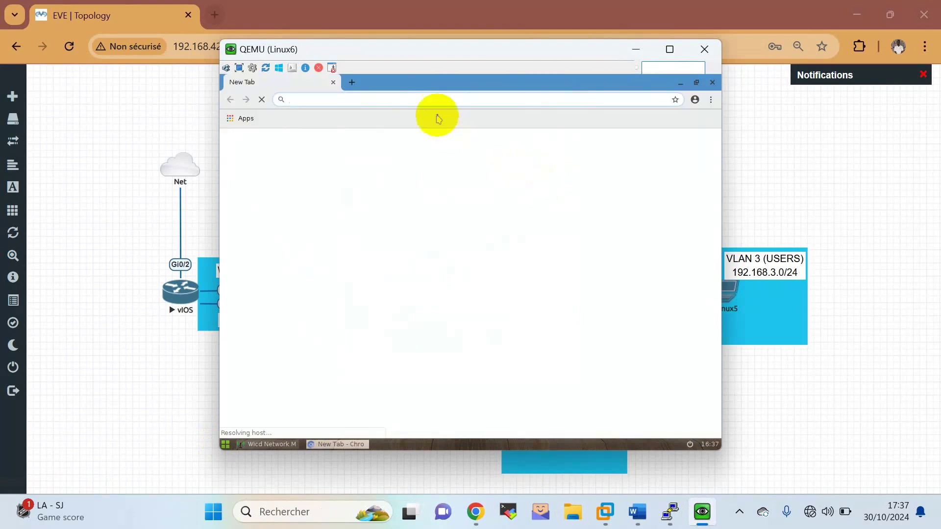
type("1")
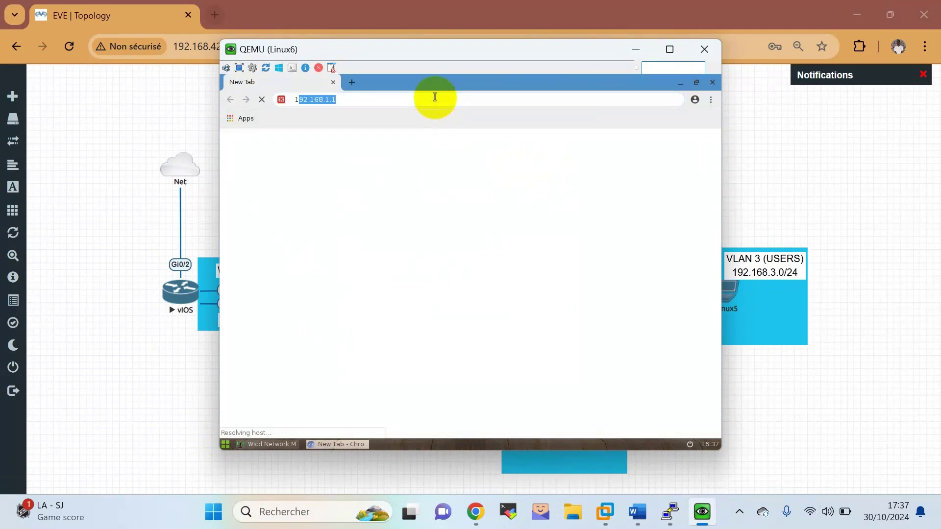
type("92.168.")
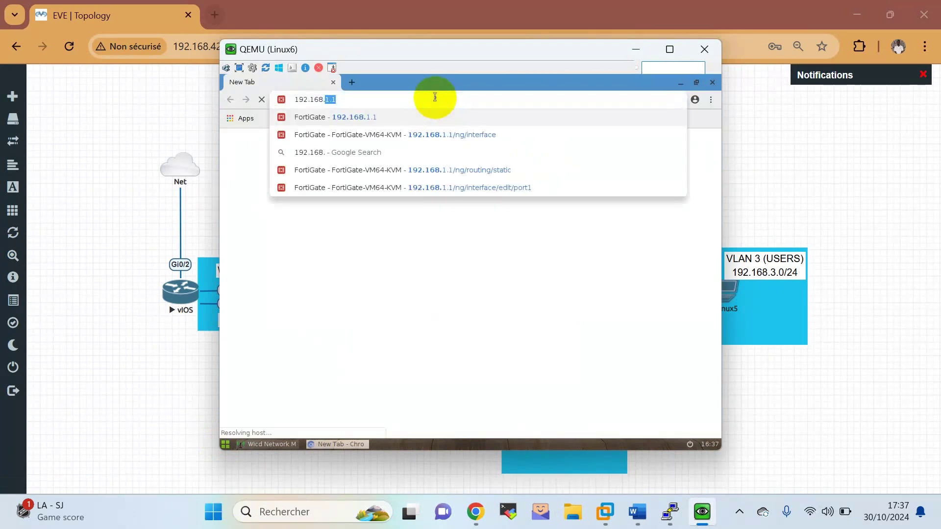
type("2")
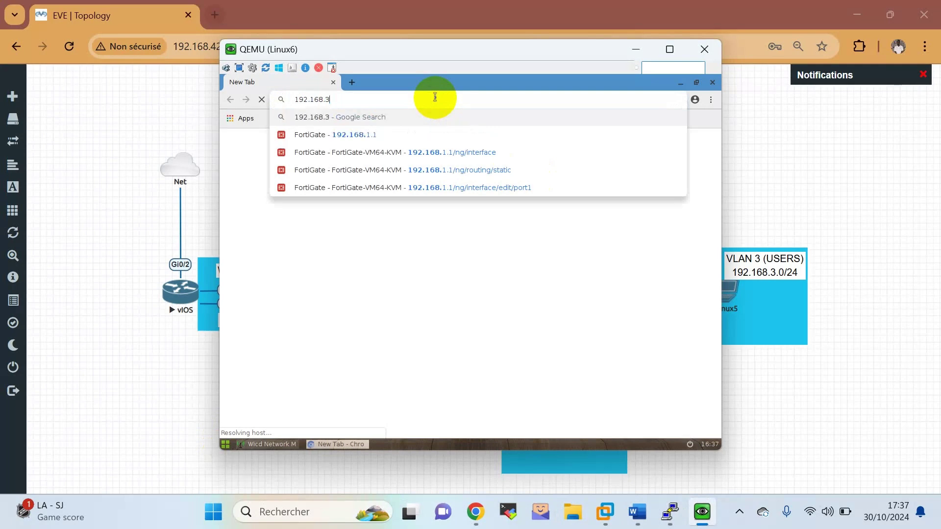
type(".1")
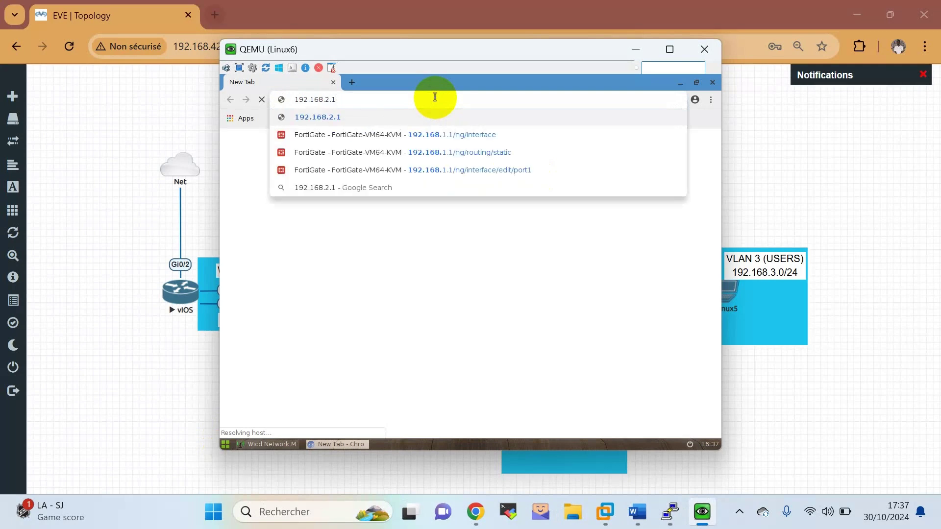
key("Return")
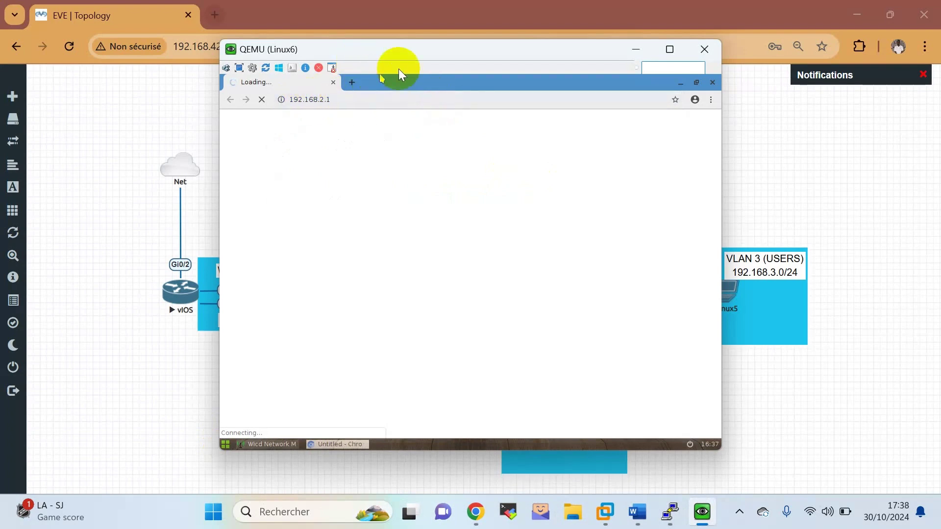
left_click(193, 199)
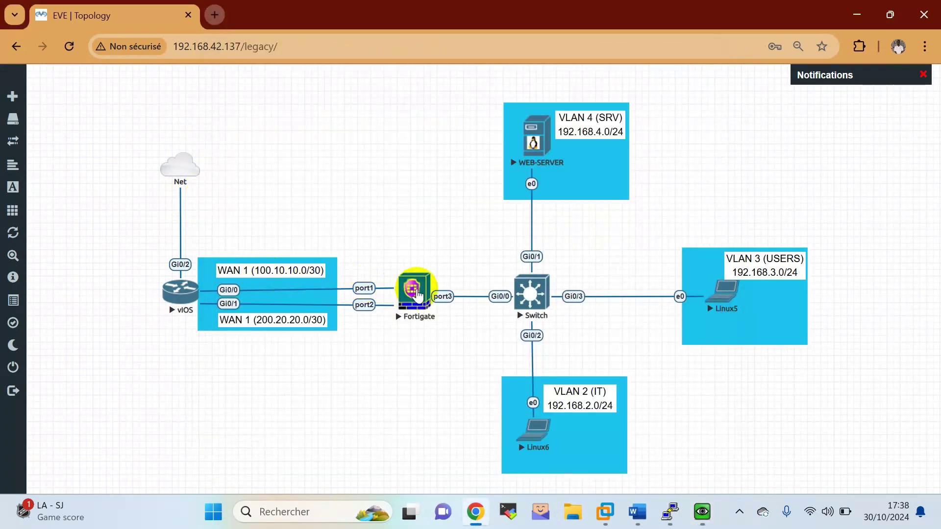
Open a telnet console to the FortiGate and log in as admin.
left_click(414, 290)
left_click(464, 170)
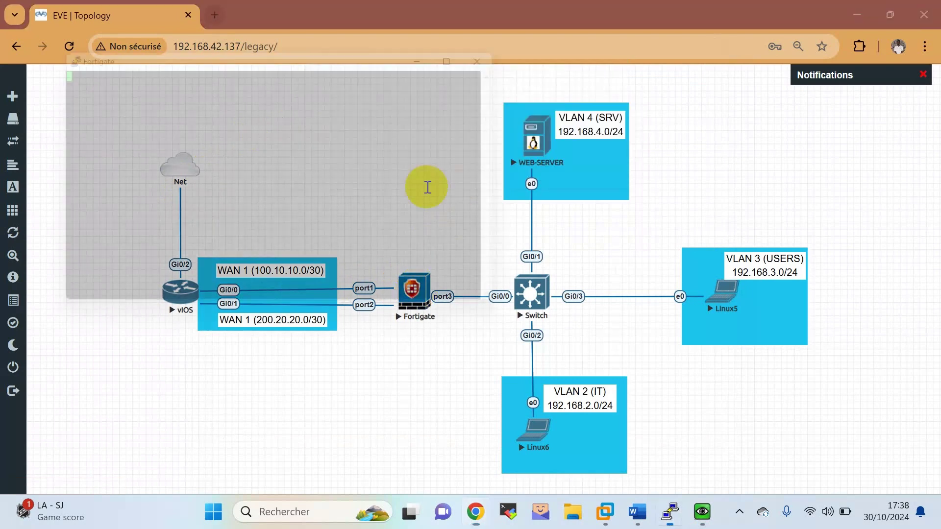
key("Return")
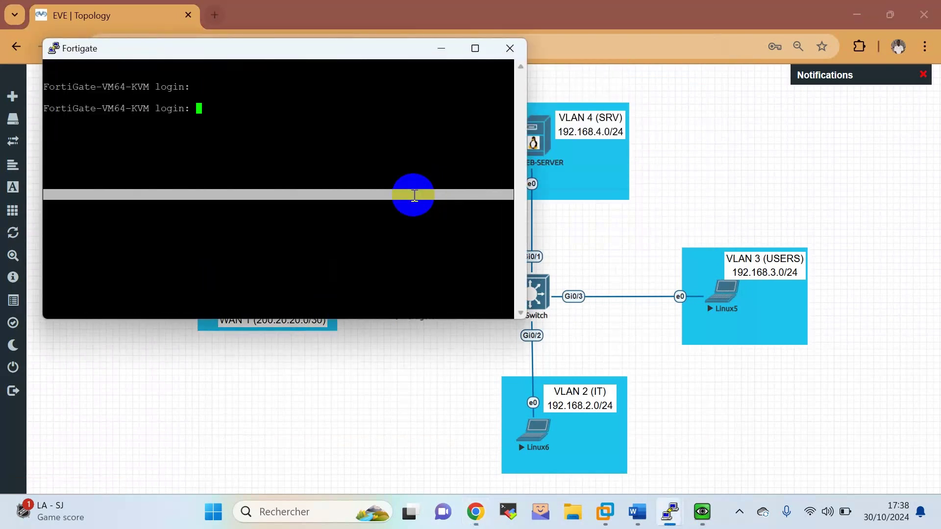
type("admin")
key("Return")
Run config system interface and edit the VLAN IT interface.
key("Return")
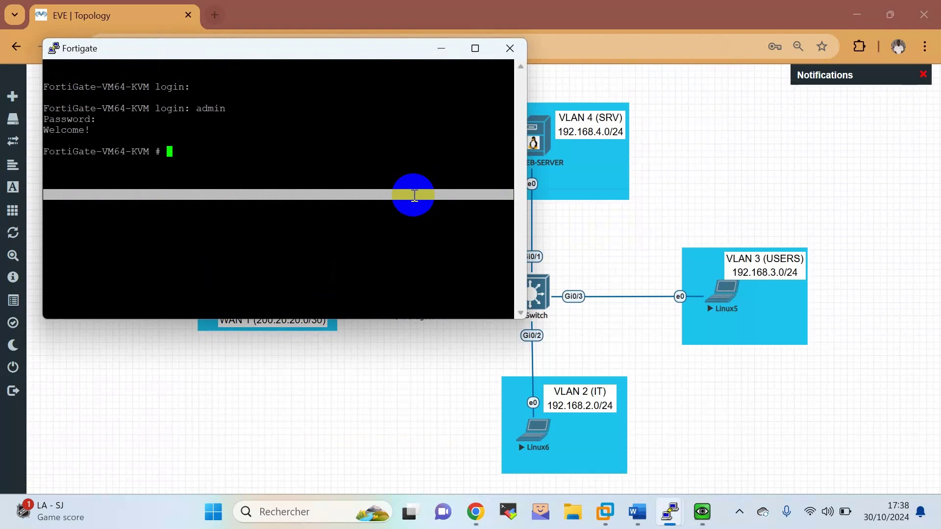
type("config s")
type("*")
key("BackSpace")
key("BackSpace")
key("BackSpace")
type("tem interface")
key("Return")
key("Return")
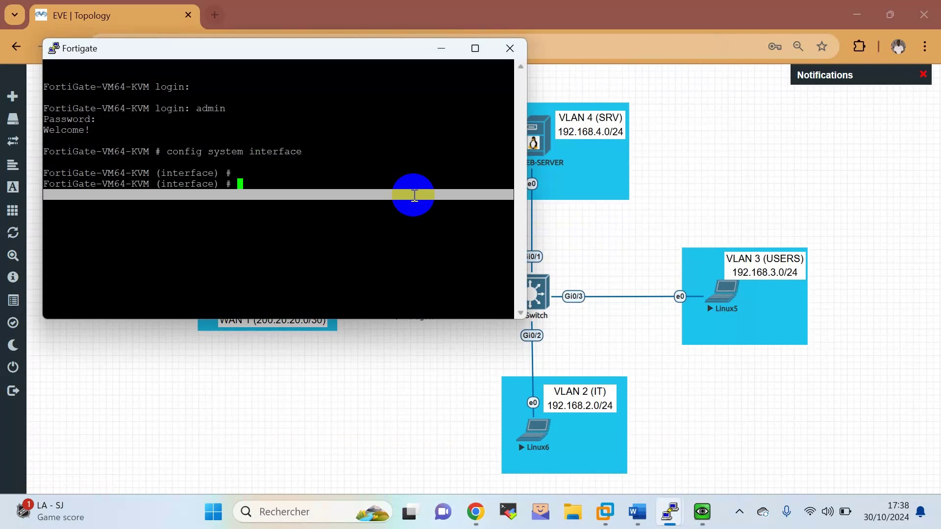
type("edit VLAN\\ IT")
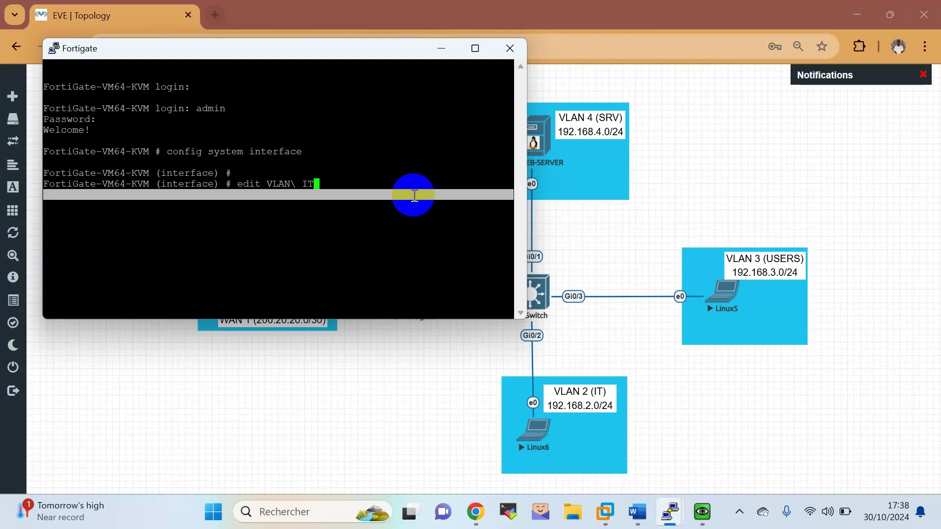
key("Return")
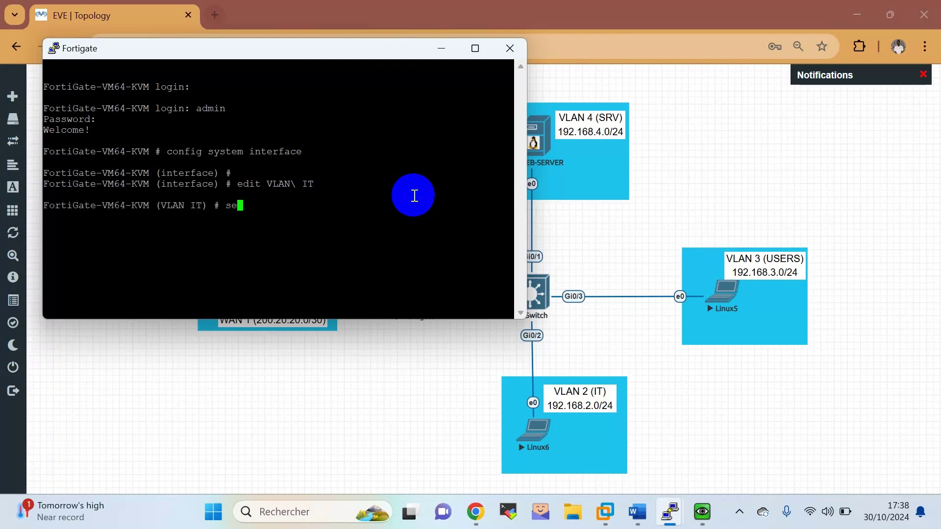
Set allowaccess http ping ssh on VLAN IT, end, and close the console.
type("set allowaccess http ping")
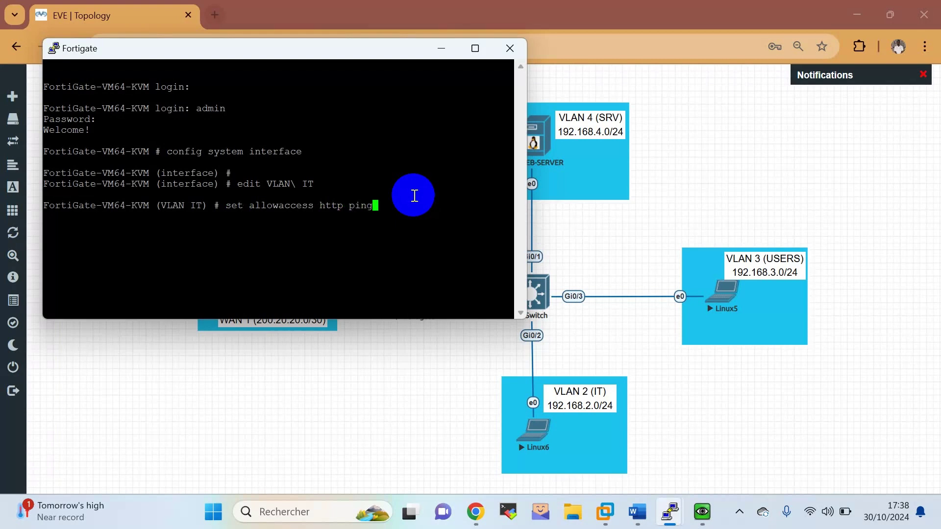
type(" ssh")
key("Return")
type("end")
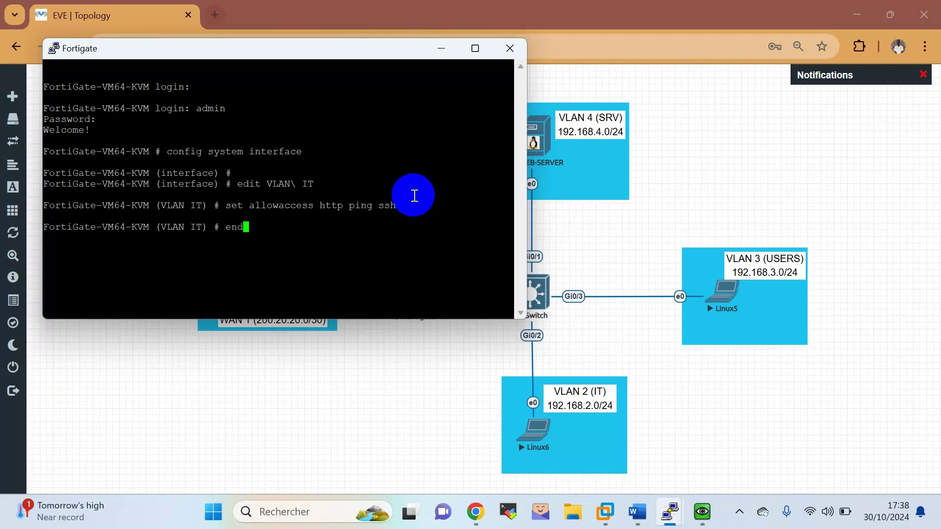
key("Return")
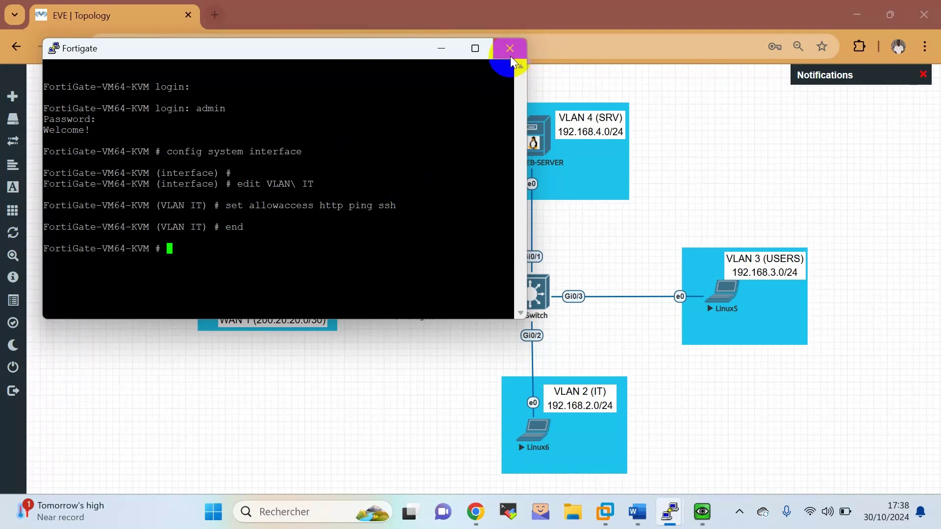
left_click(509, 48)
left_click(479, 307)
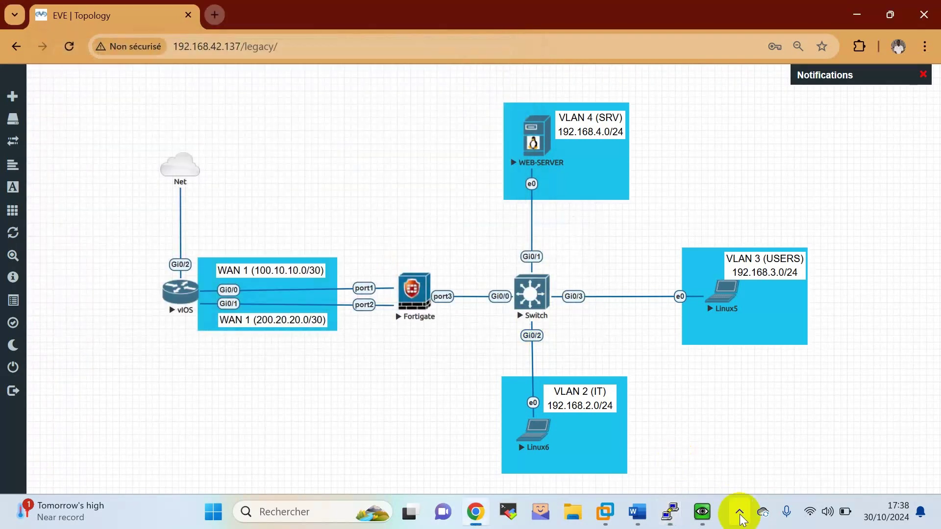
left_click(704, 512)
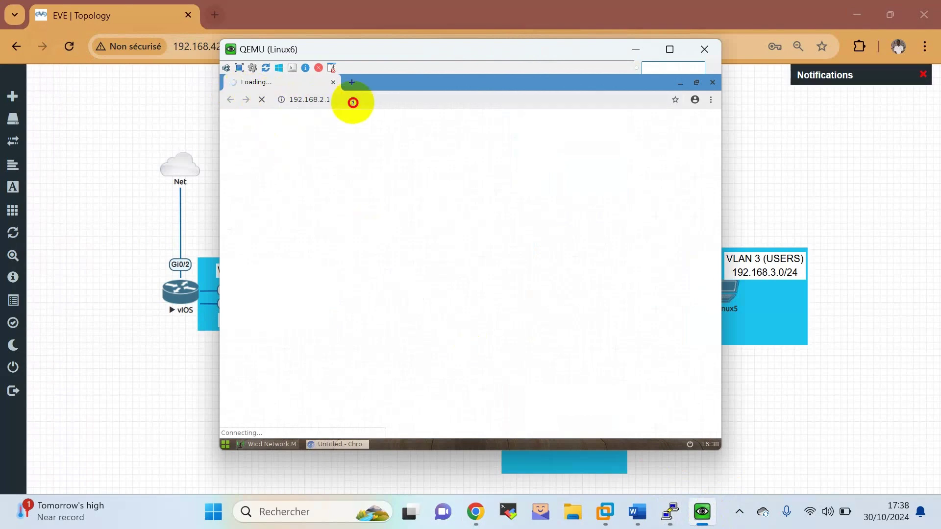
Replace the stuck tab with a new one and browse to 192.168.2.1.
left_click(353, 100)
left_click(354, 100)
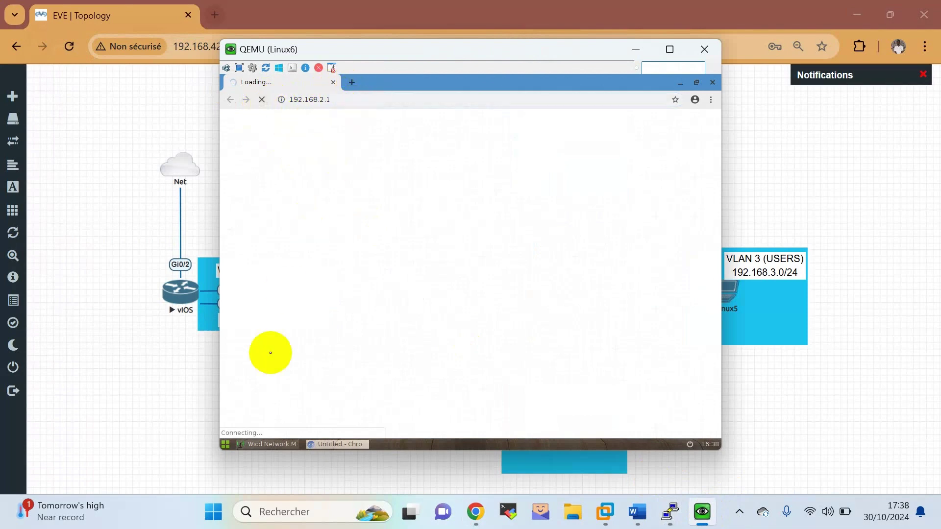
left_click(264, 445)
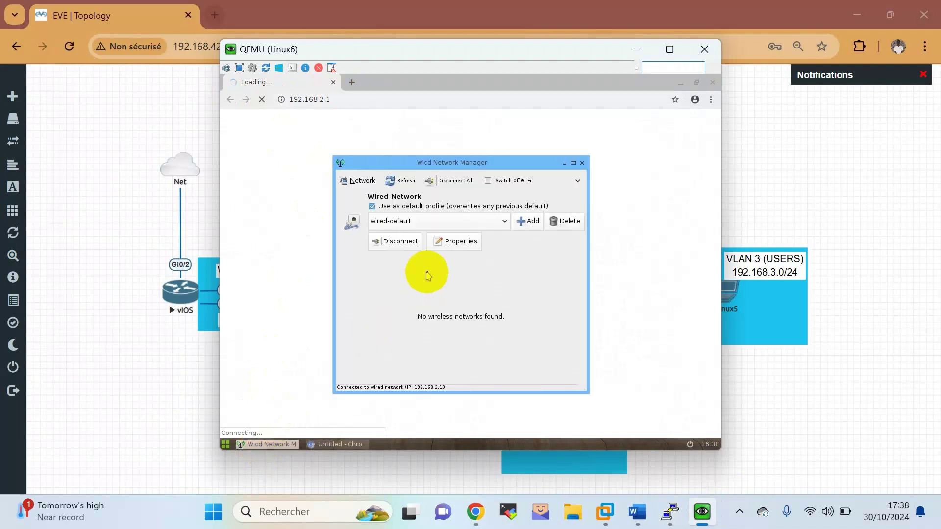
left_click(352, 82)
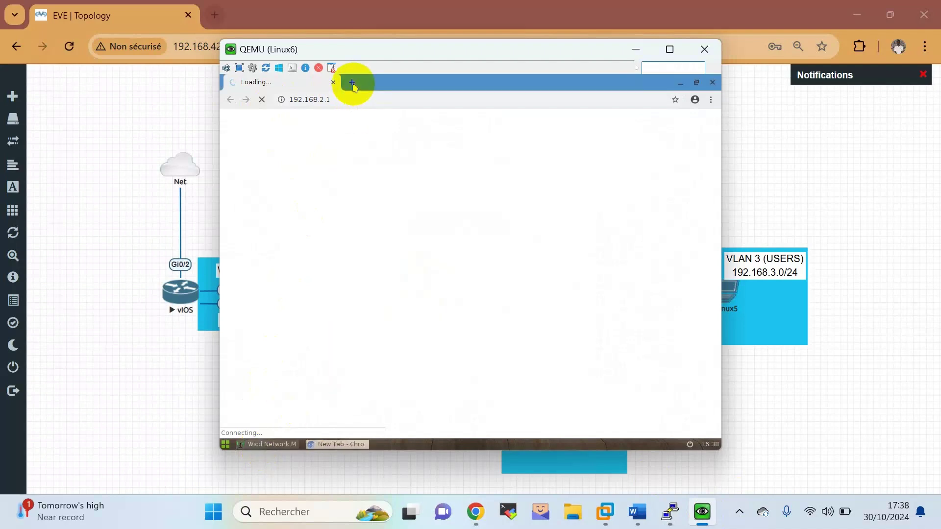
left_click(333, 82)
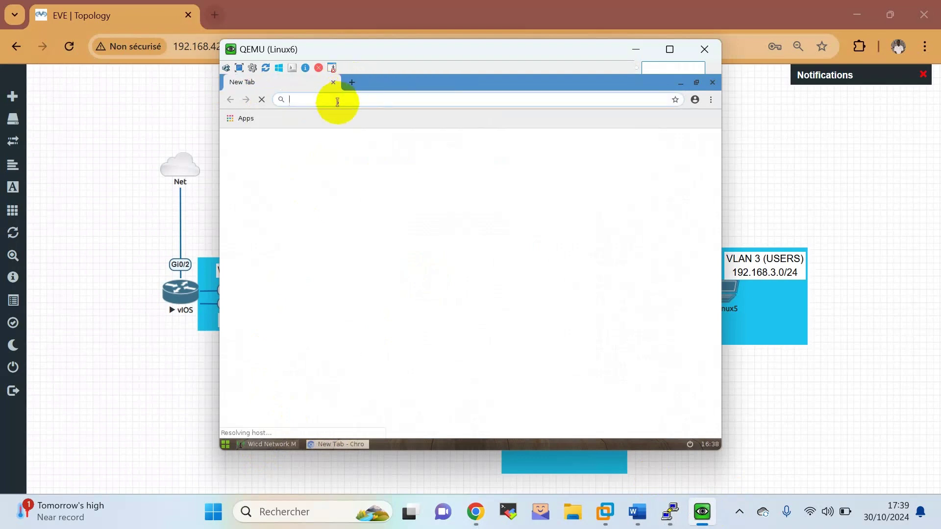
type("192.168.1.1")
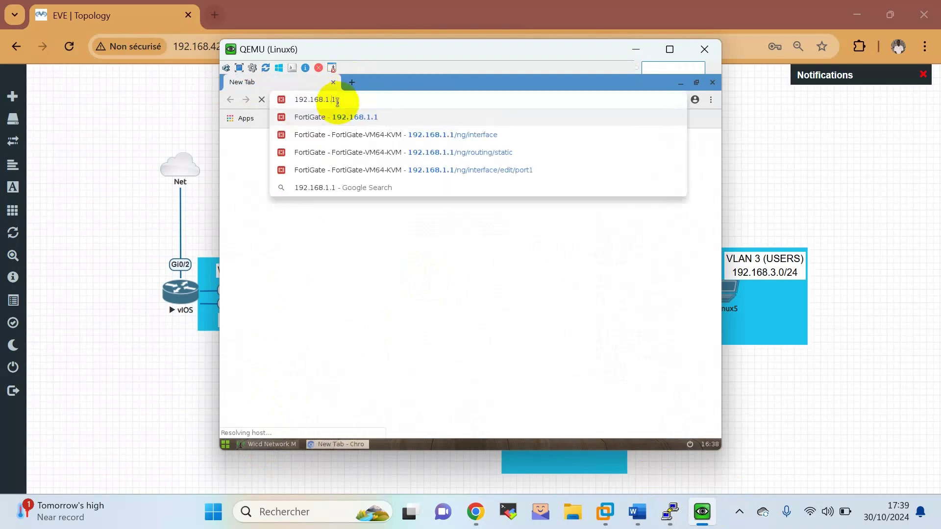
key("BackSpace")
key("BackSpace")
key("BackSpace")
type("2.1")
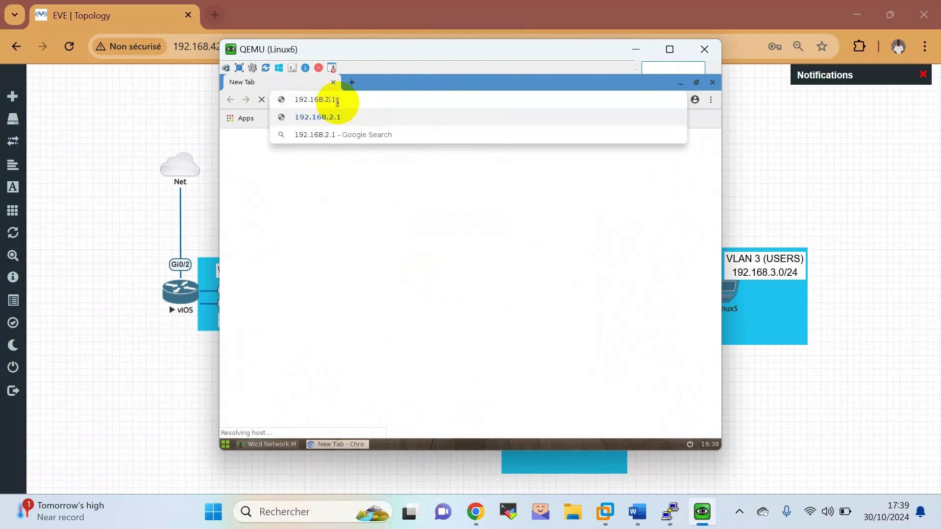
key("Return")
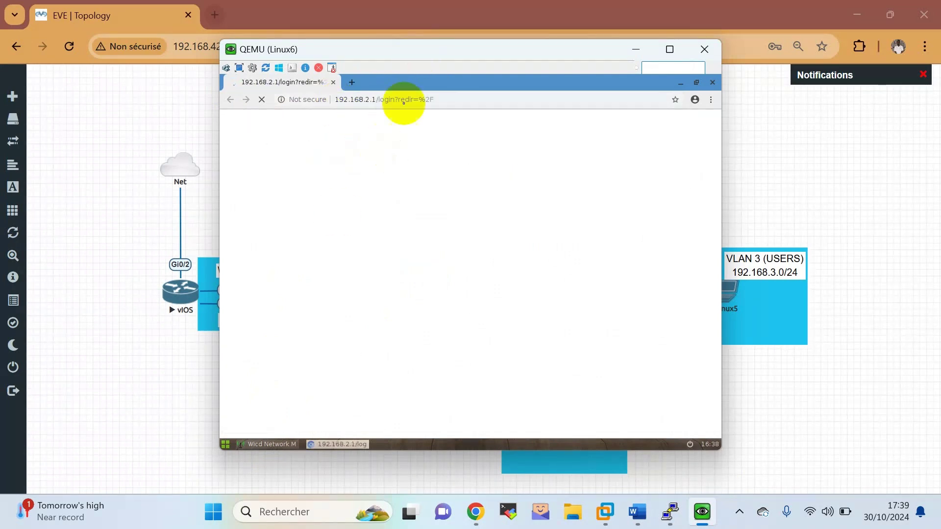
Log in to the FortiGate web GUI as admin with the account password.
left_click(430, 266)
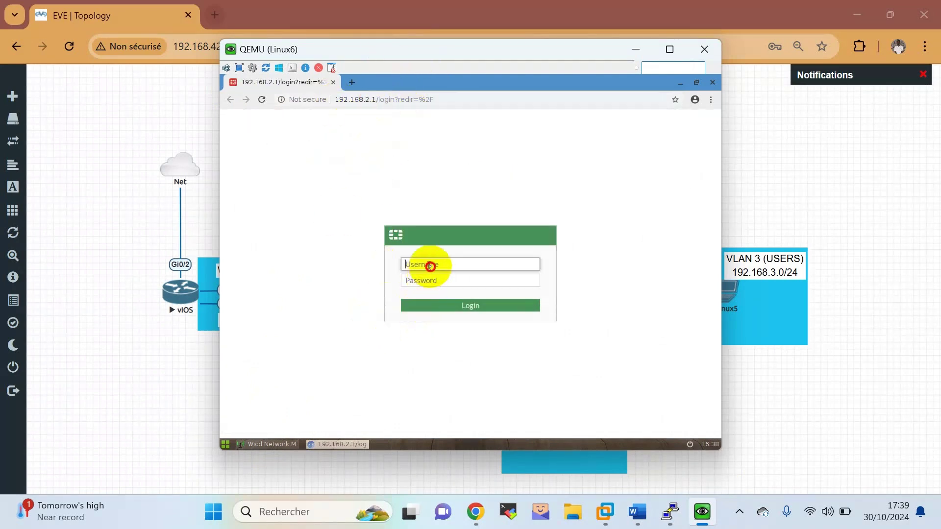
type("ADMIN")
key("Tab")
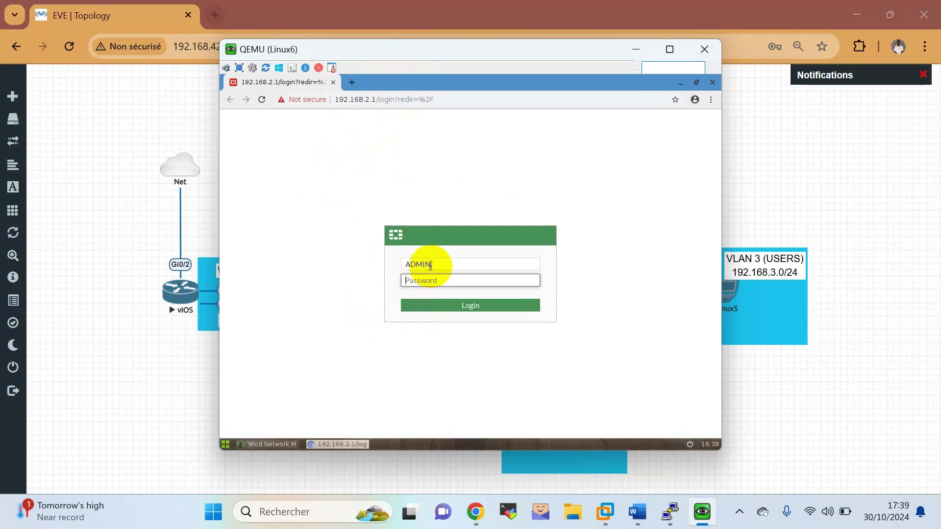
left_click(430, 265)
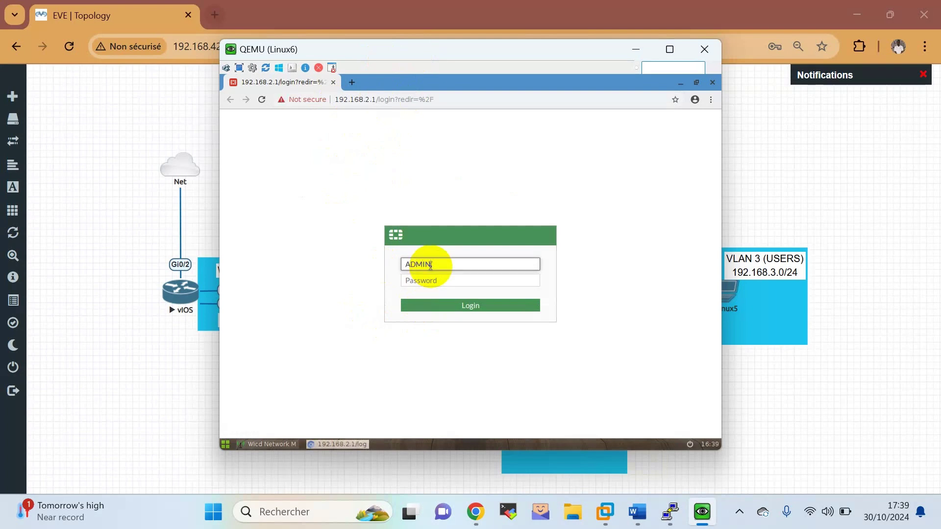
double_click(430, 265)
type("Admin")
key("Tab")
type("a")
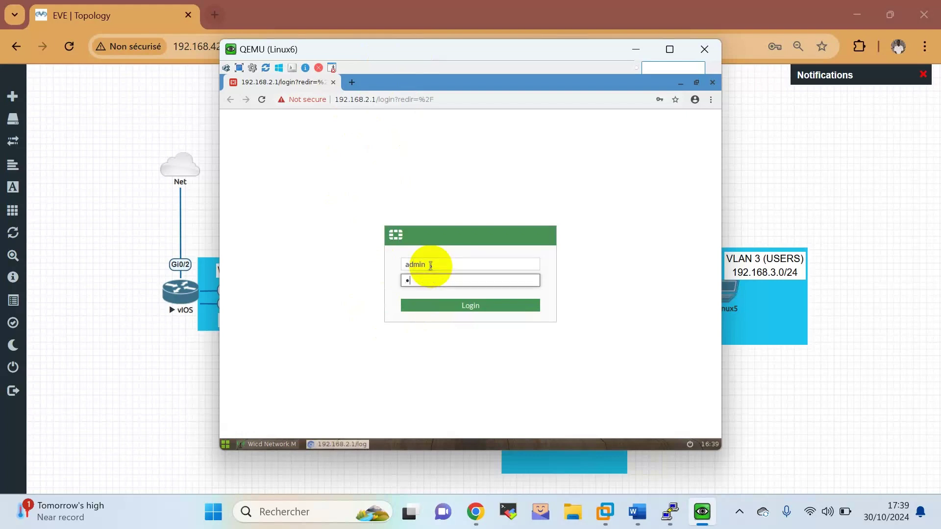
type("dmin")
key("Return")
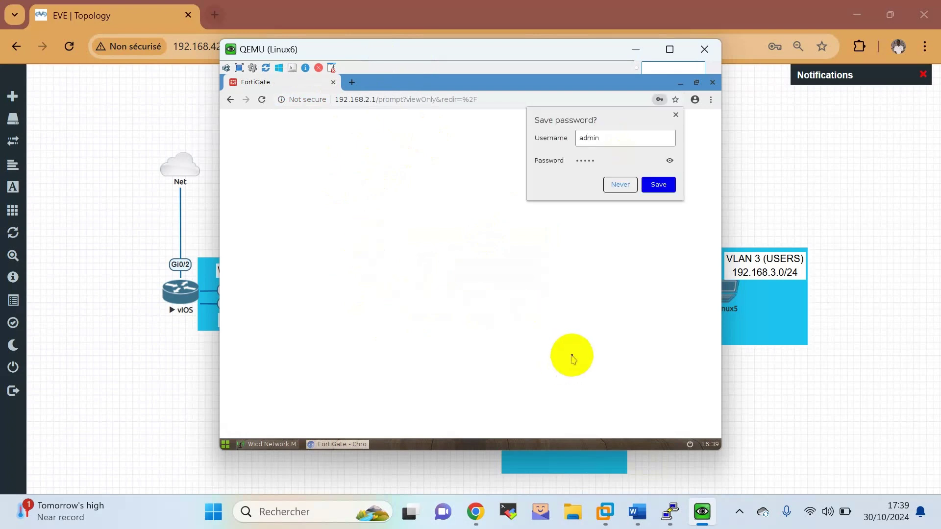
Dismiss the save-password offer and skip the FortiGate setup prompt.
left_click(674, 116)
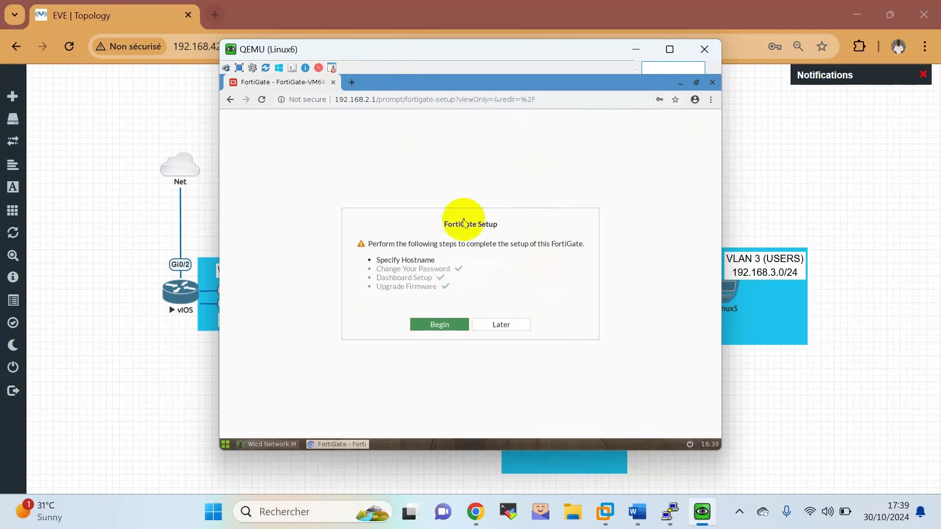
left_click(513, 326)
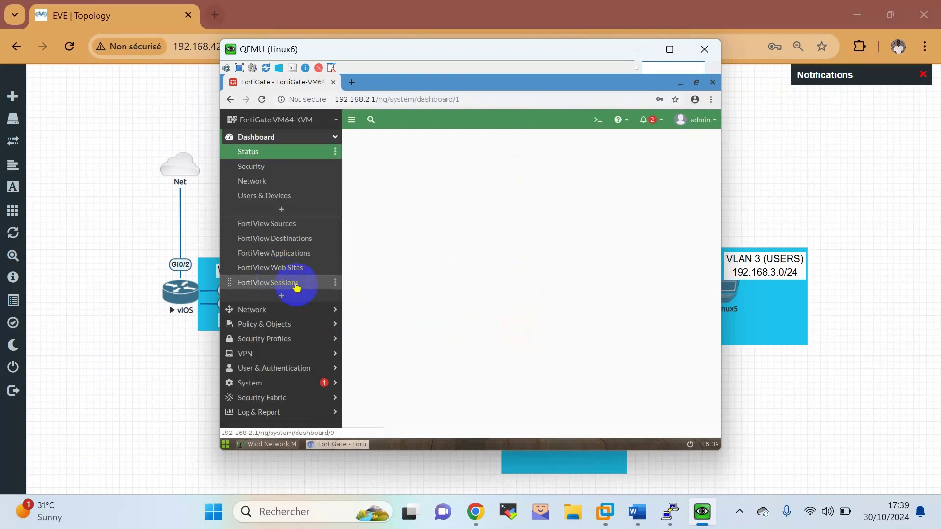
left_click(294, 328)
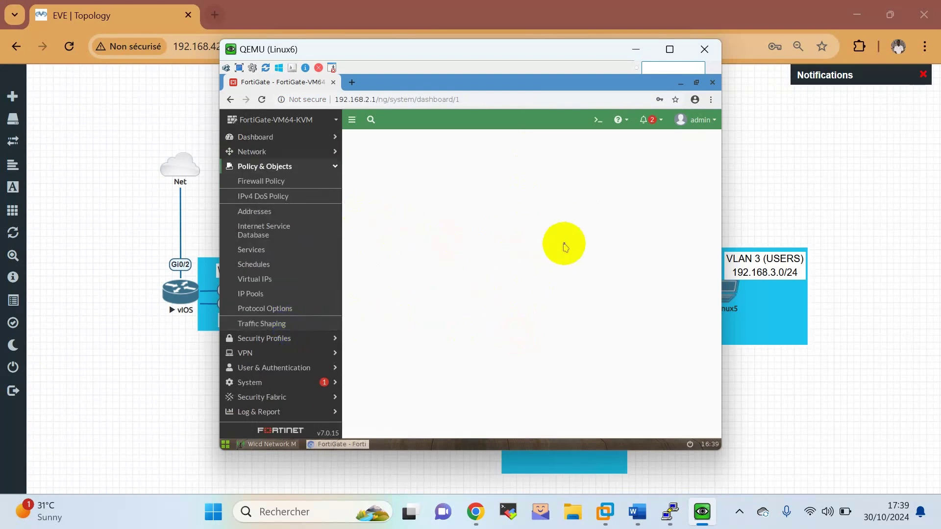
Expand System in the sidebar and open Feature Visibility.
left_click_drag(544, 56, 296, 82)
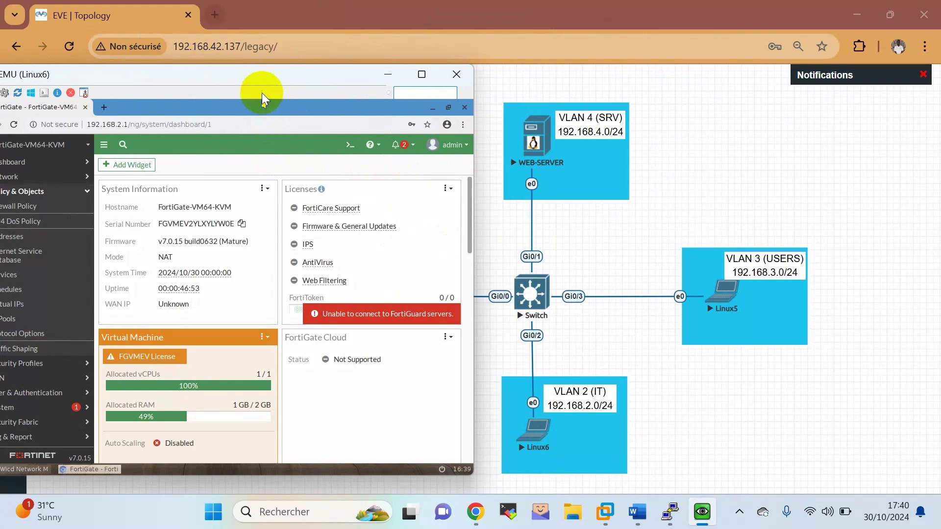
left_click_drag(272, 80, 501, 79)
left_click(253, 341)
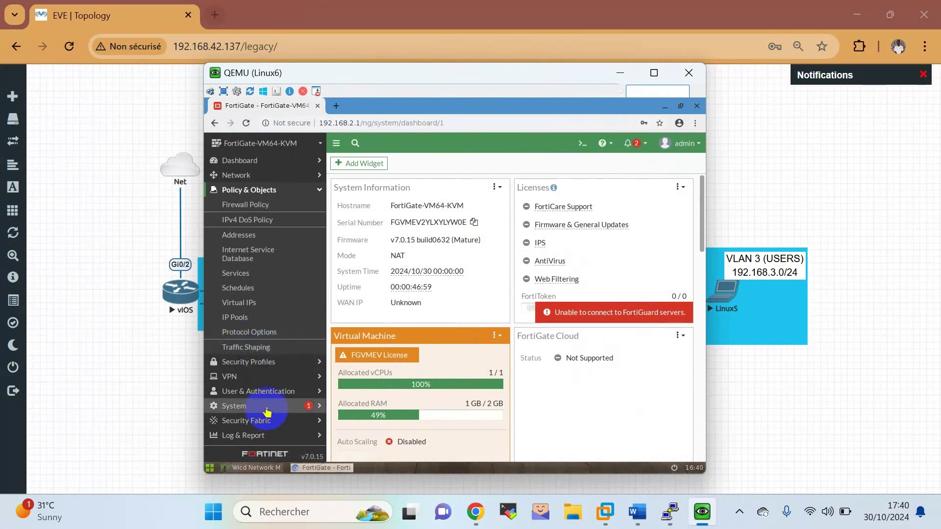
left_click(267, 409)
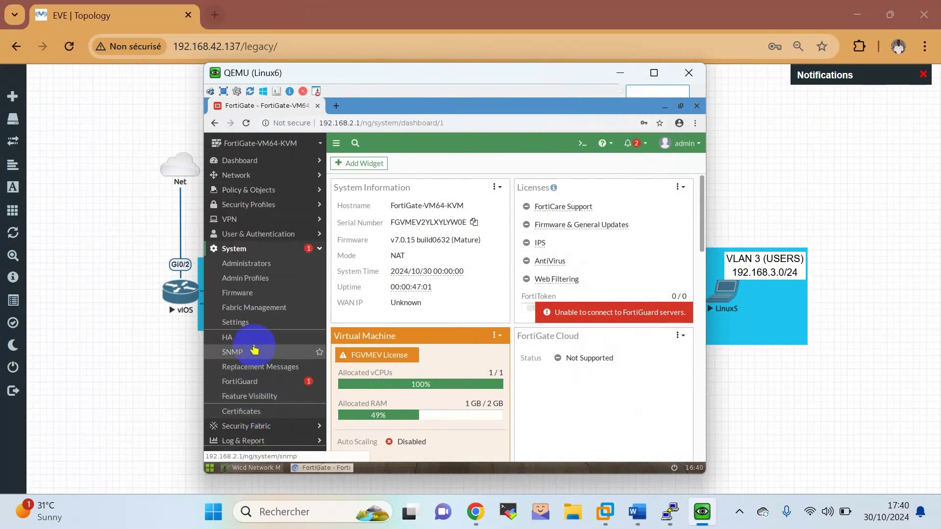
left_click(253, 397)
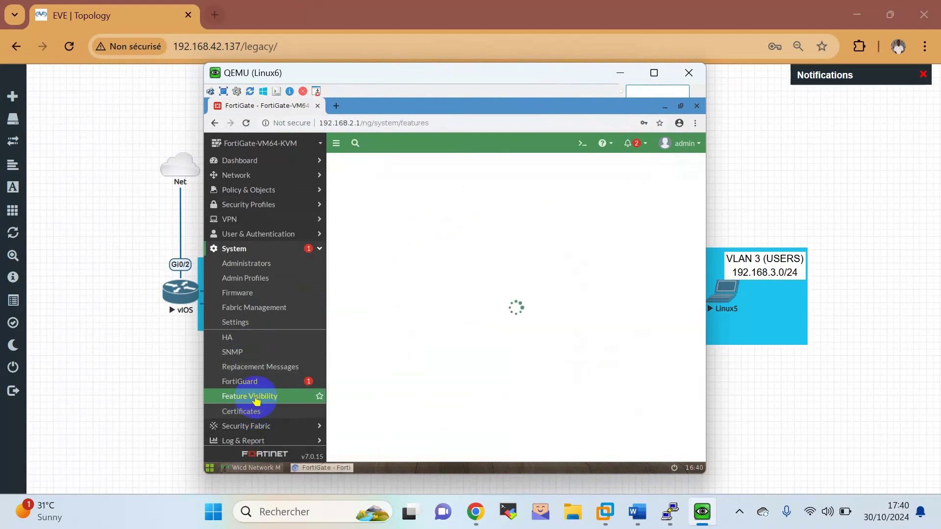
Enable Multiple Interface Policies, apply it, and go to Policy & Objects > Firewall Policy.
scroll(435, 316, "down", 3)
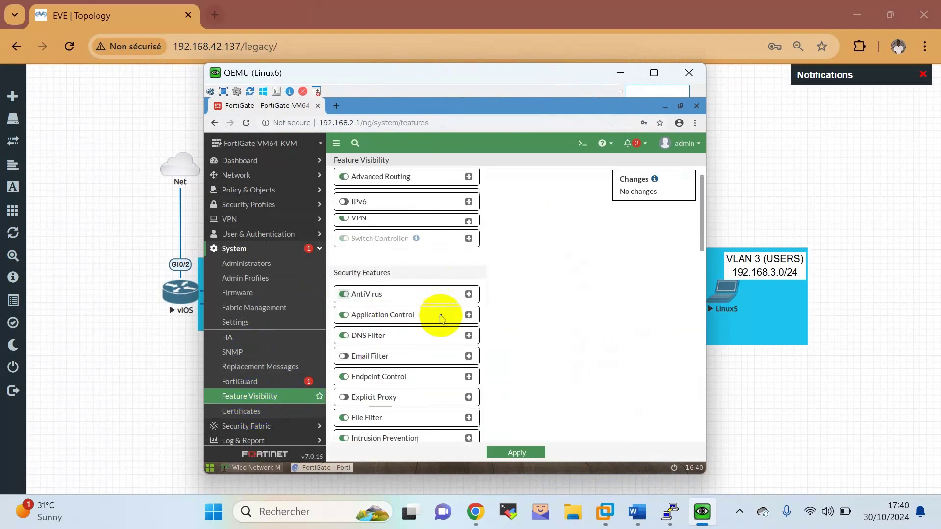
scroll(441, 318, "down", 4)
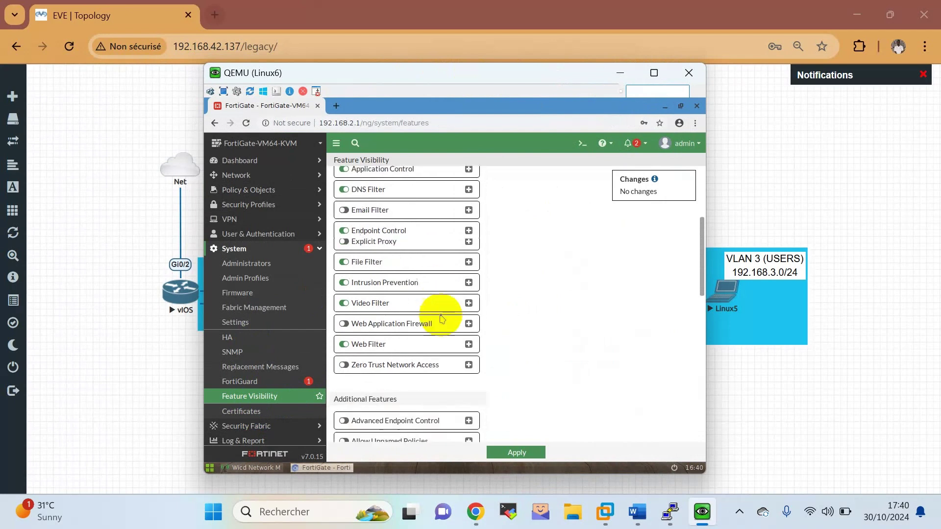
scroll(441, 318, "down", 4)
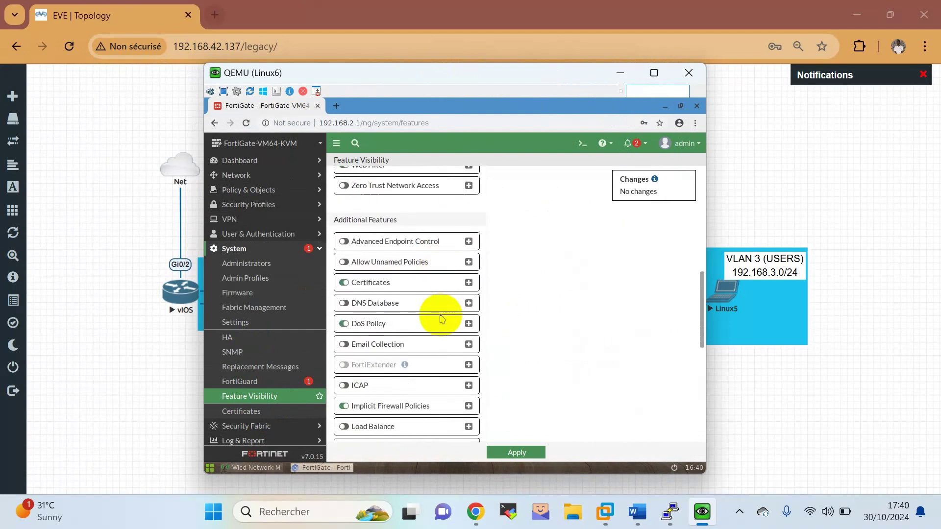
scroll(441, 316, "down", 3)
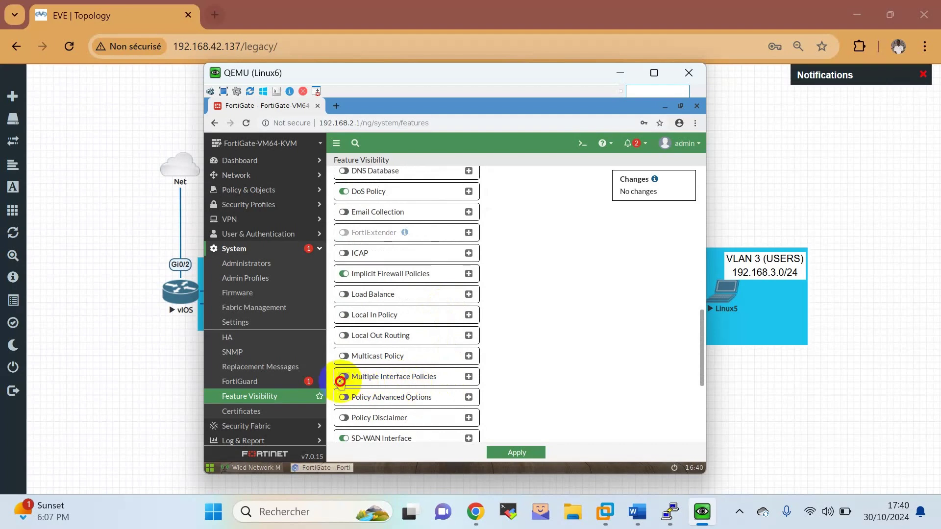
left_click(343, 377)
left_click(520, 454)
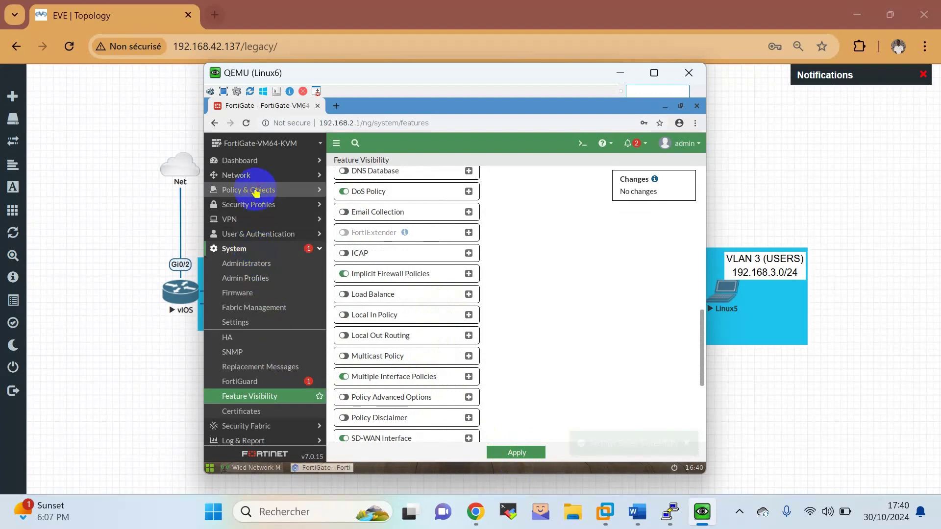
left_click(252, 191)
left_click(259, 205)
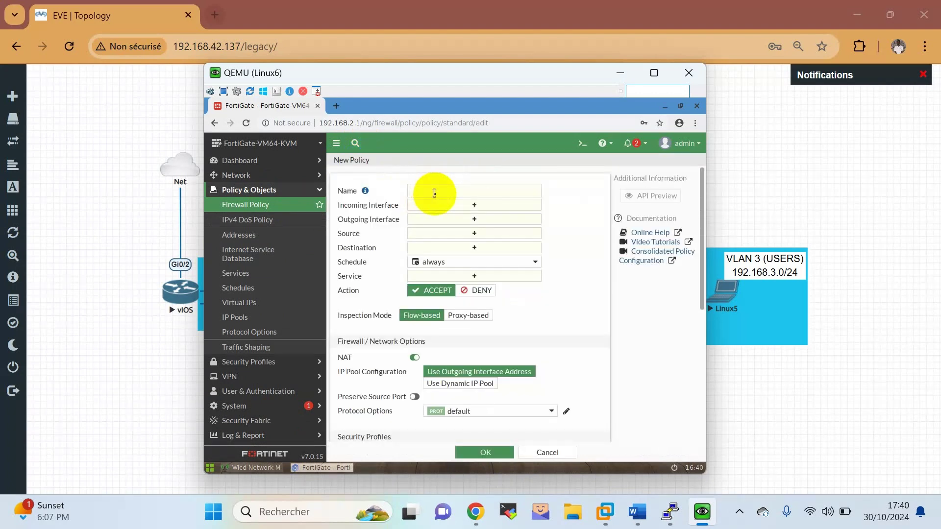
Name the policy INTERNET WAN 1, incoming VLANs 2, 4, 3, outgoing WAN 1 (port1).
left_click(434, 193)
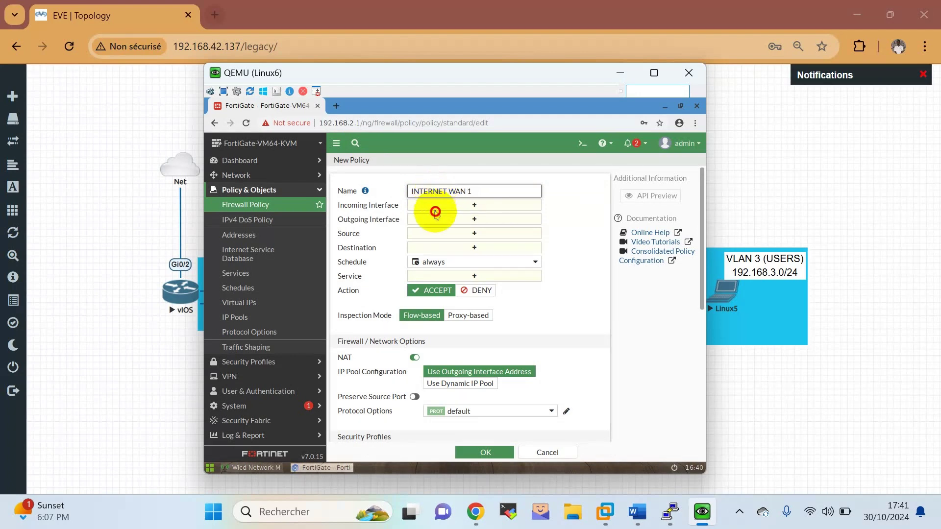
left_click(437, 215)
left_click(435, 204)
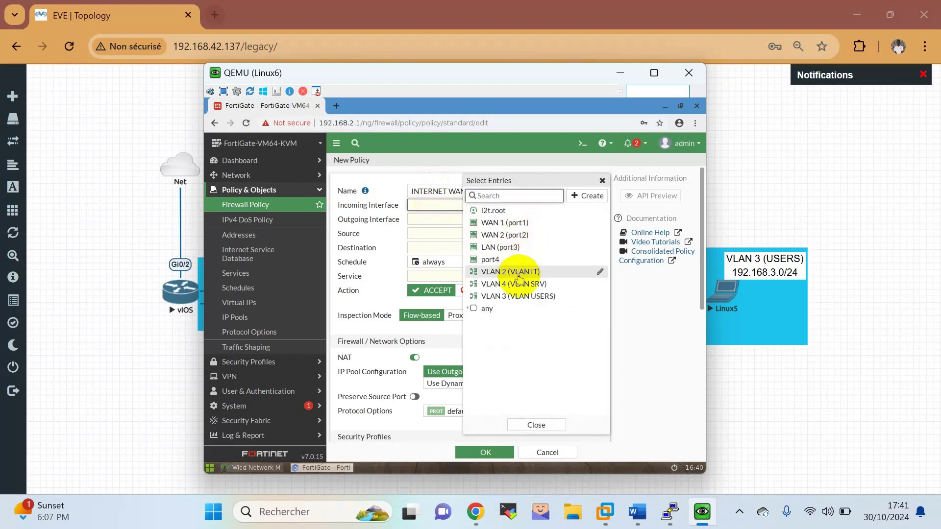
left_click(519, 274)
left_click(517, 285)
left_click(517, 297)
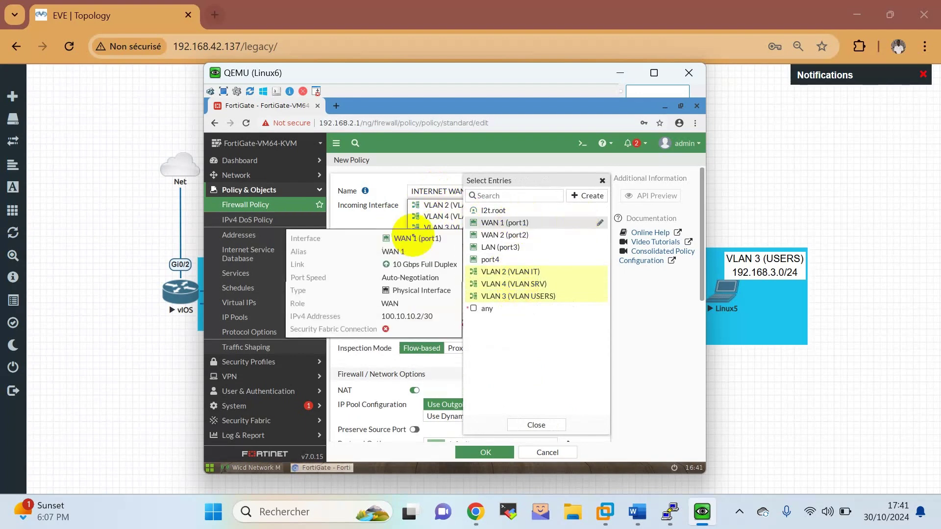
mouse_move(445, 206)
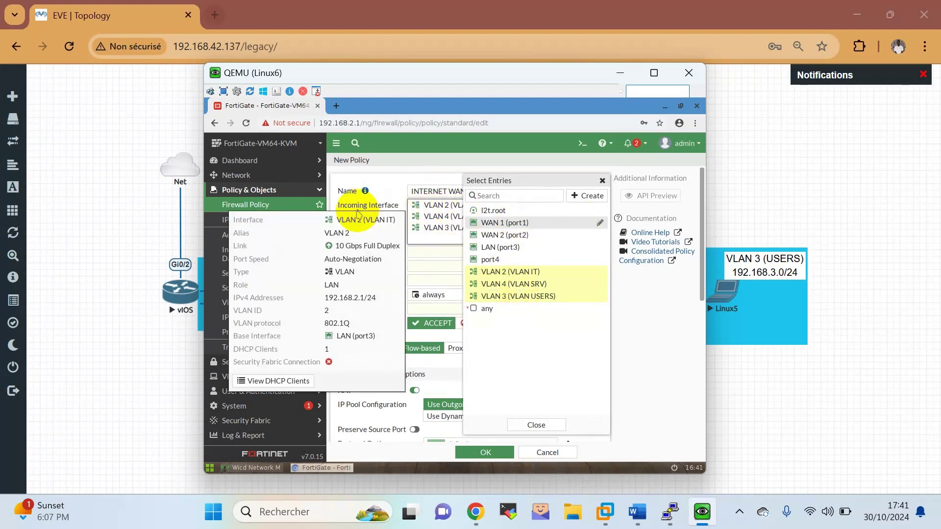
left_click(365, 205)
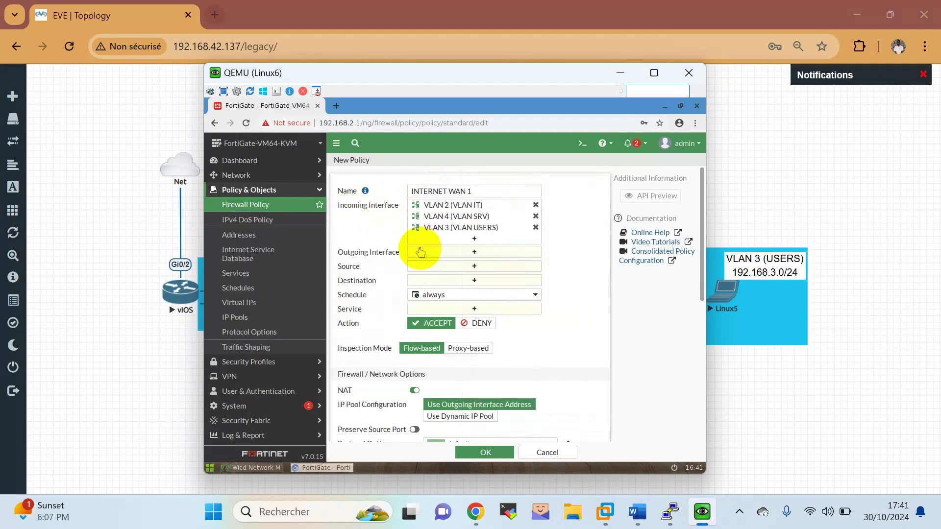
left_click(424, 256)
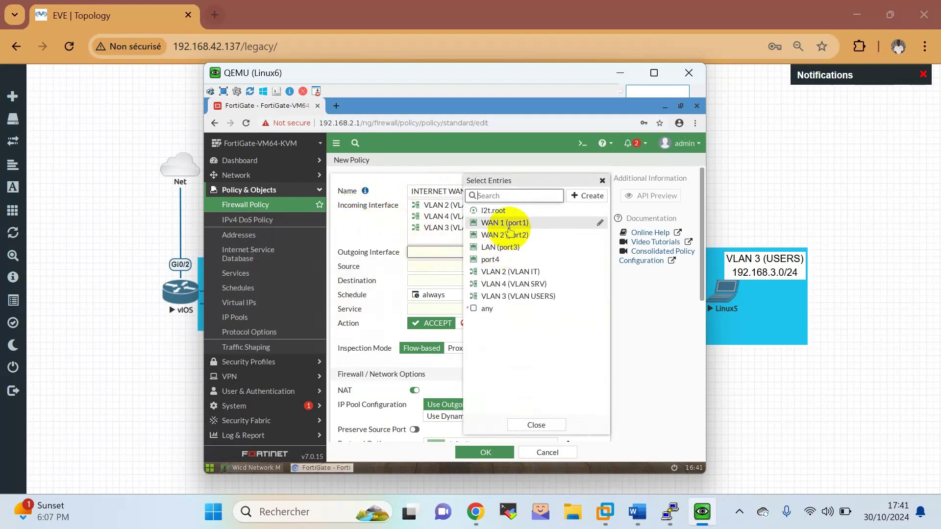
left_click(509, 225)
left_click(367, 231)
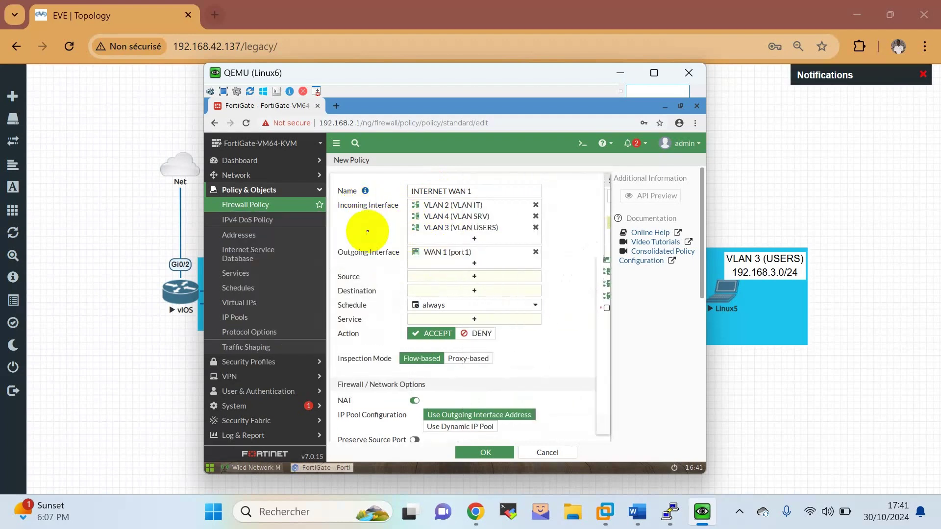
Set sources VLAN IT, USERS, SRV, destination all, service ALL, and save the policy.
left_click(482, 278)
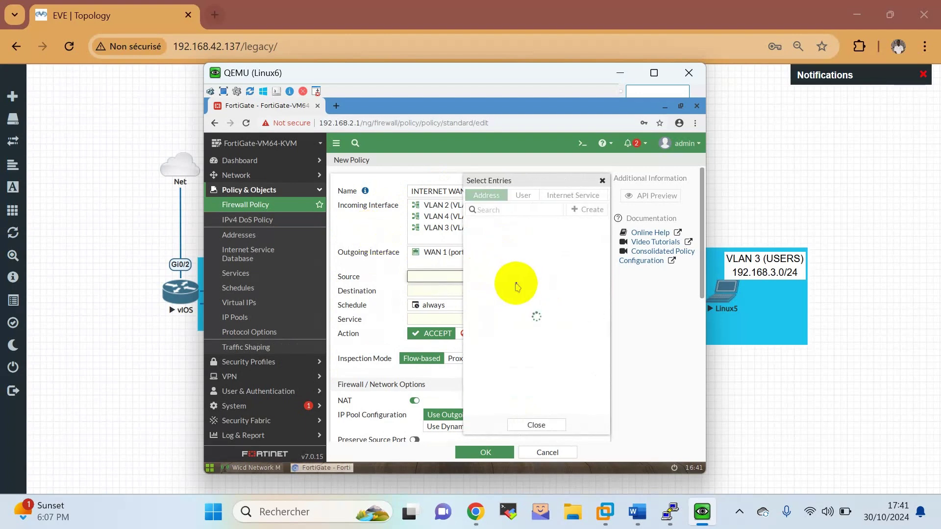
scroll(521, 225, "down", 2)
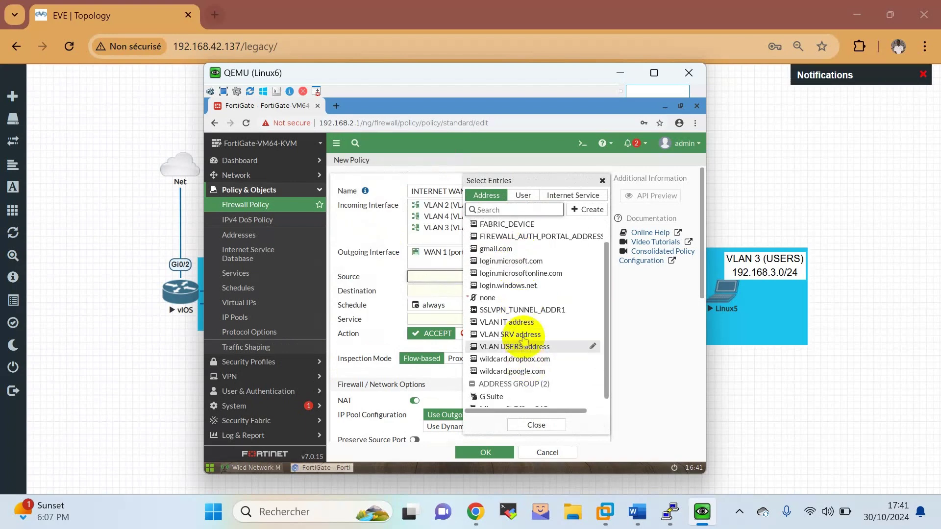
left_click(507, 322)
left_click(520, 347)
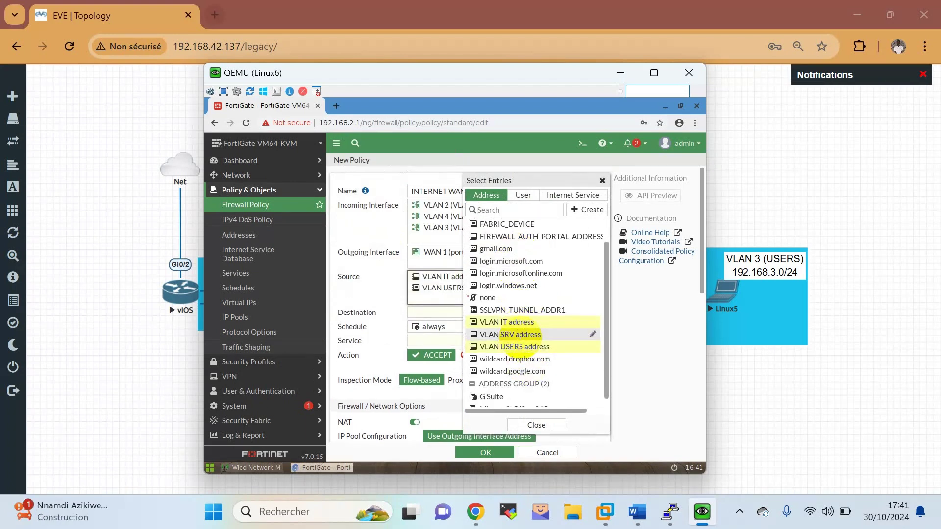
left_click(521, 335)
left_click(395, 316)
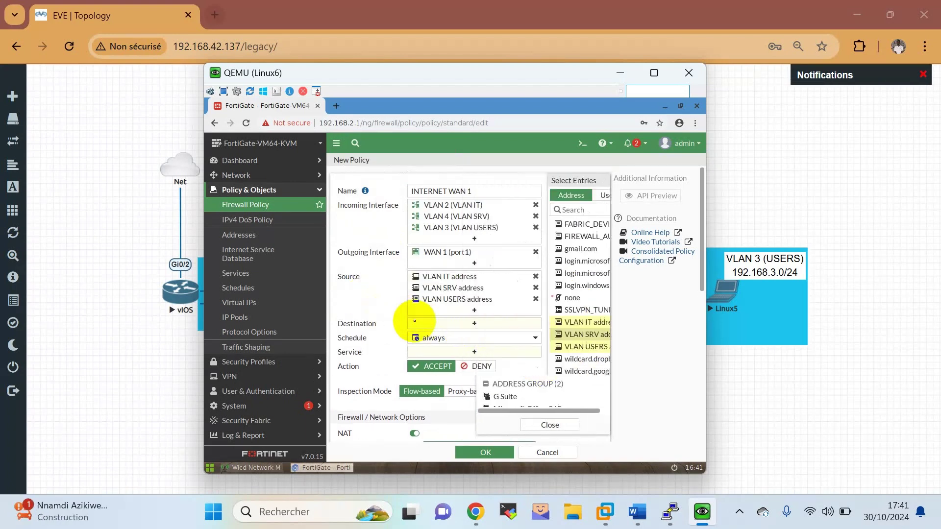
left_click(483, 238)
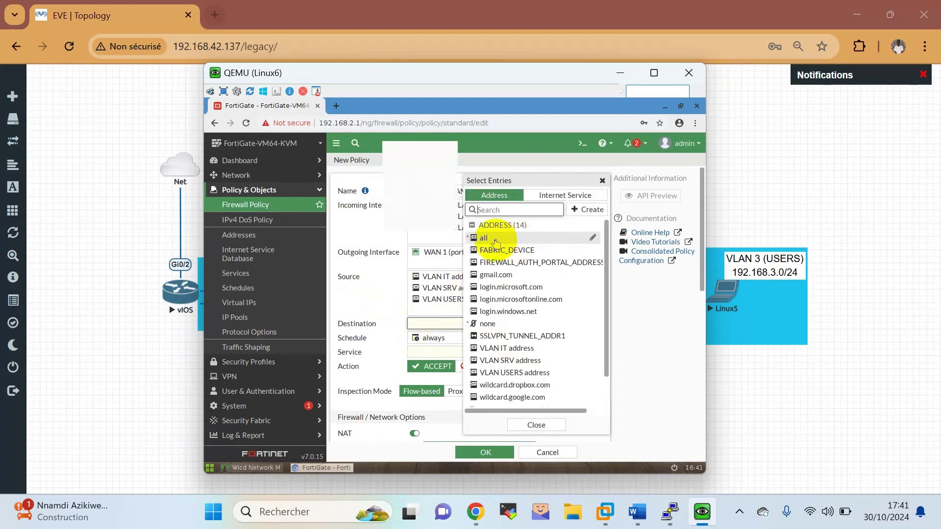
scroll(370, 319, "down", 1)
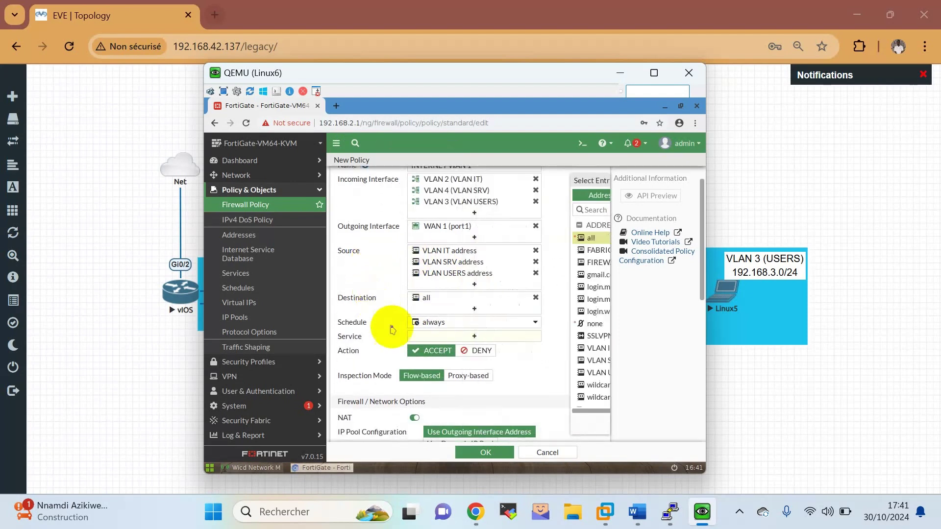
left_click(420, 334)
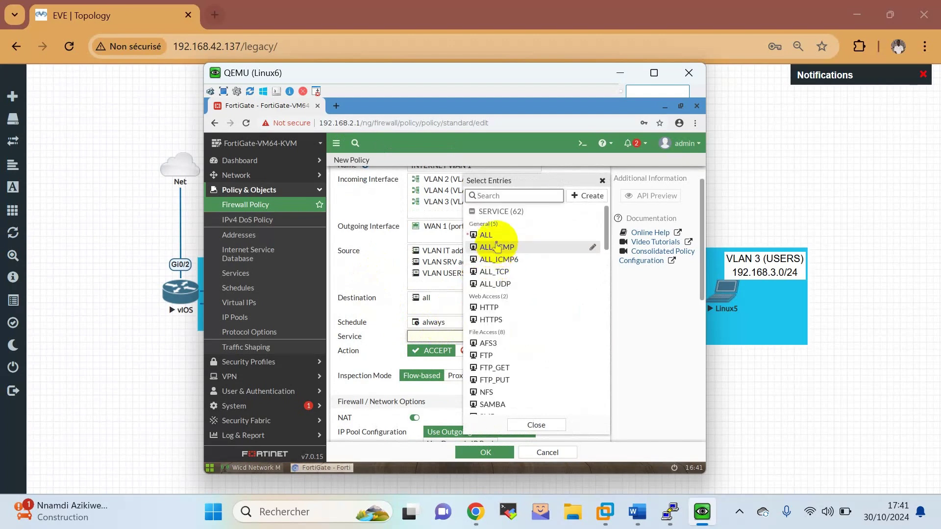
left_click(496, 238)
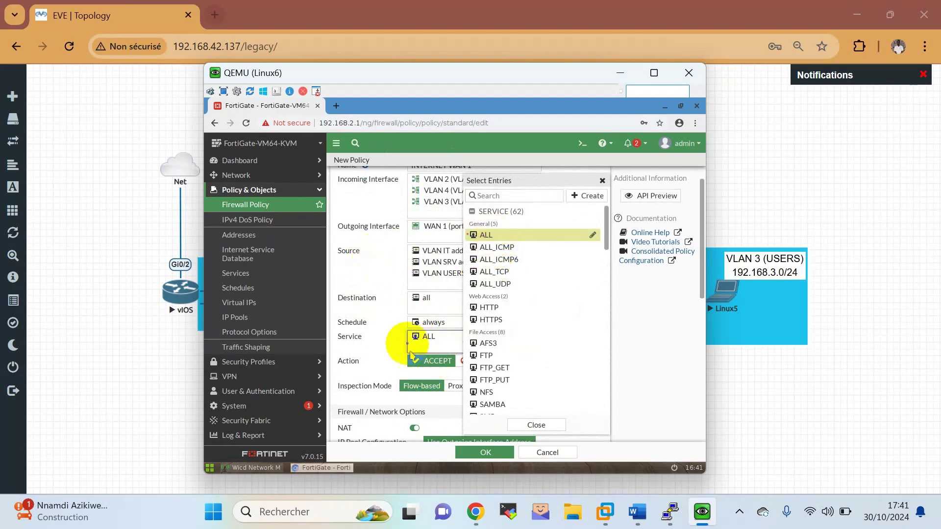
left_click(387, 288)
scroll(469, 358, "down", 1)
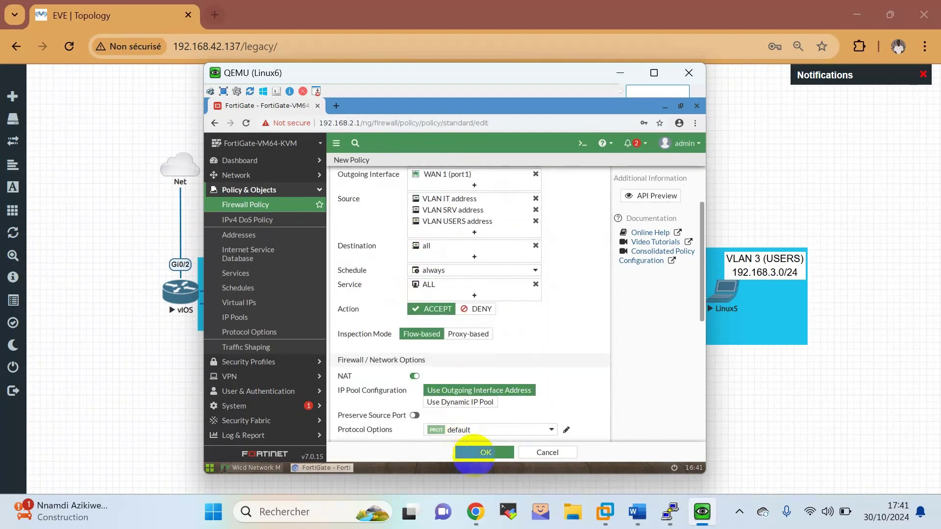
left_click(478, 459)
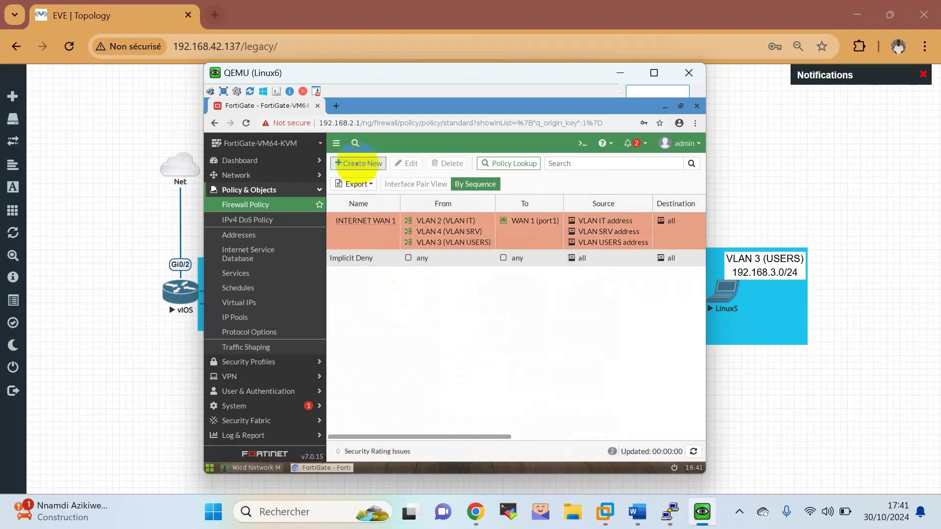
left_click(356, 165)
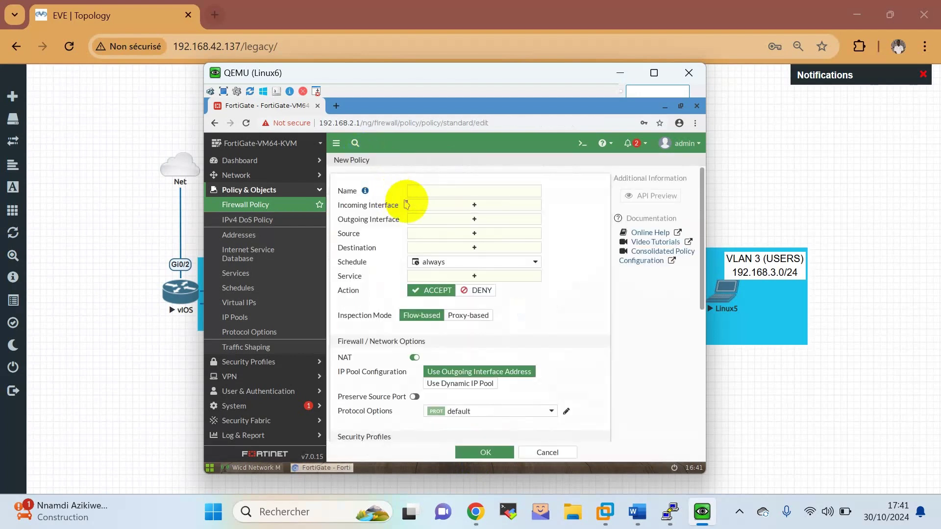
Name the policy INTERNET WAN 2, with incoming interfaces VLAN 2, 4 and 3 and outgoing WAN 2 (port2).
left_click(434, 195)
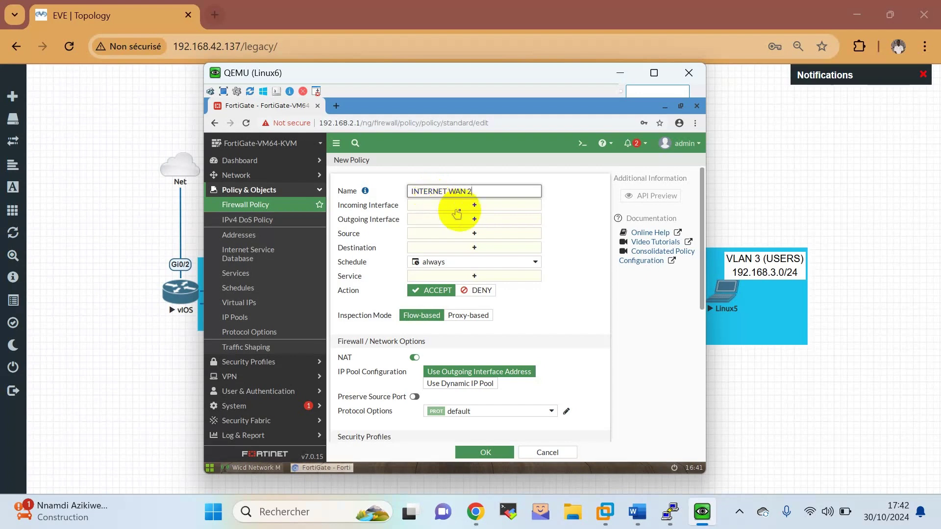
left_click(468, 206)
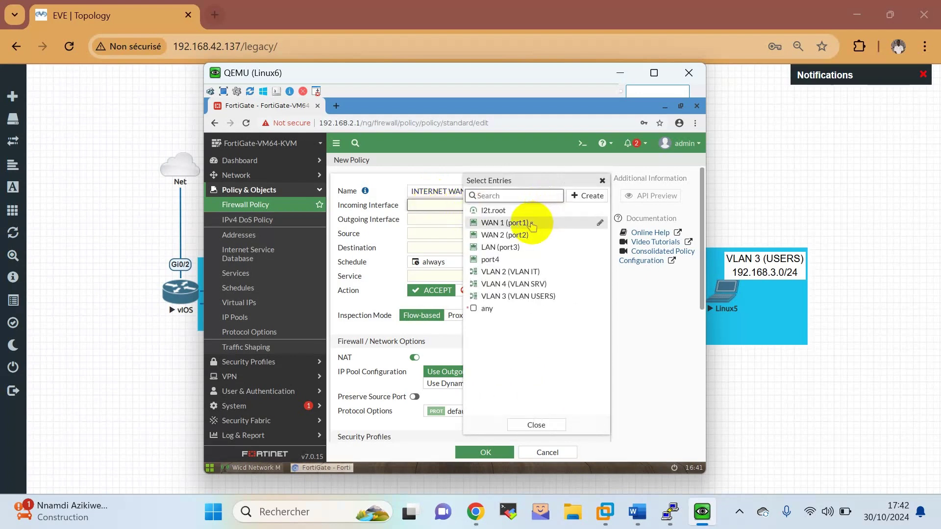
left_click(520, 272)
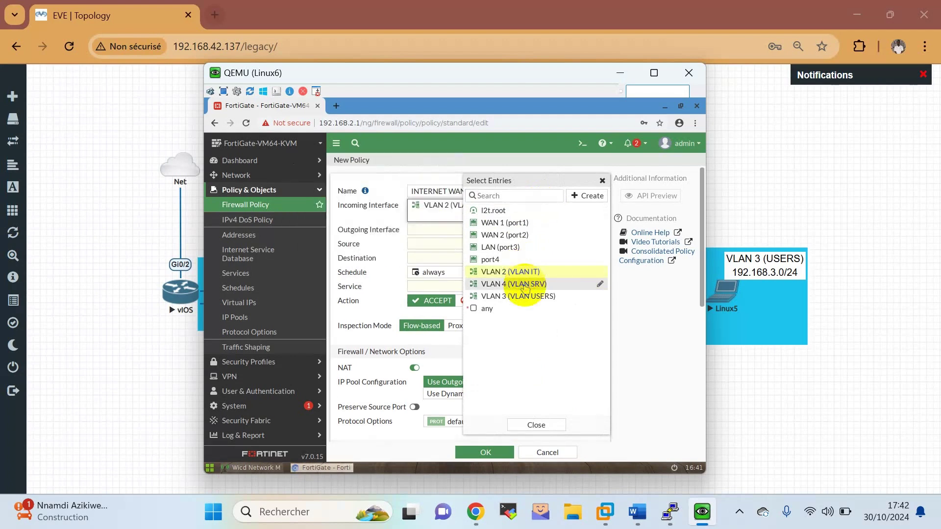
left_click(523, 285)
left_click(510, 296)
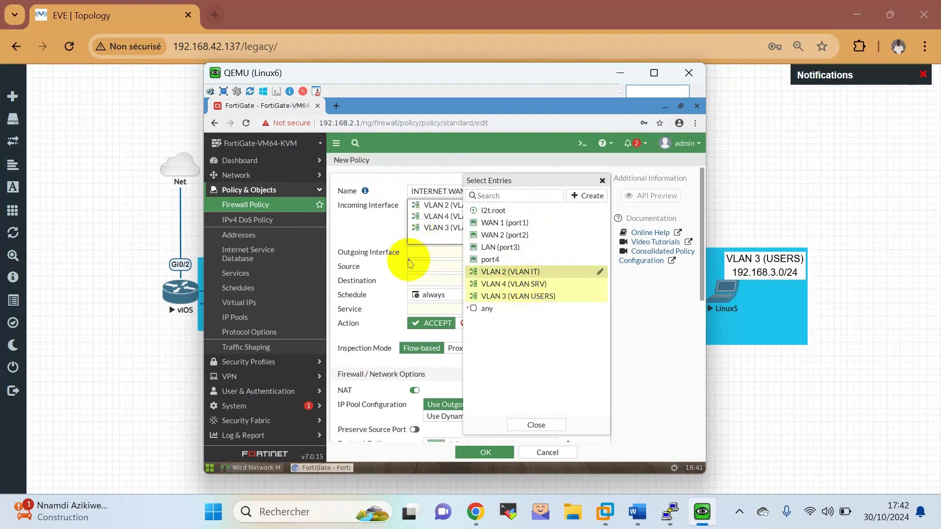
left_click(417, 253)
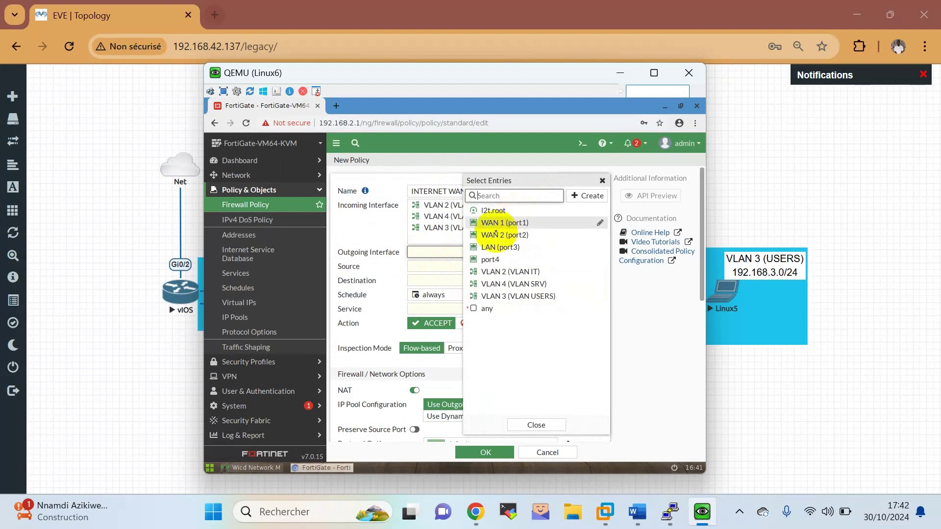
left_click(496, 234)
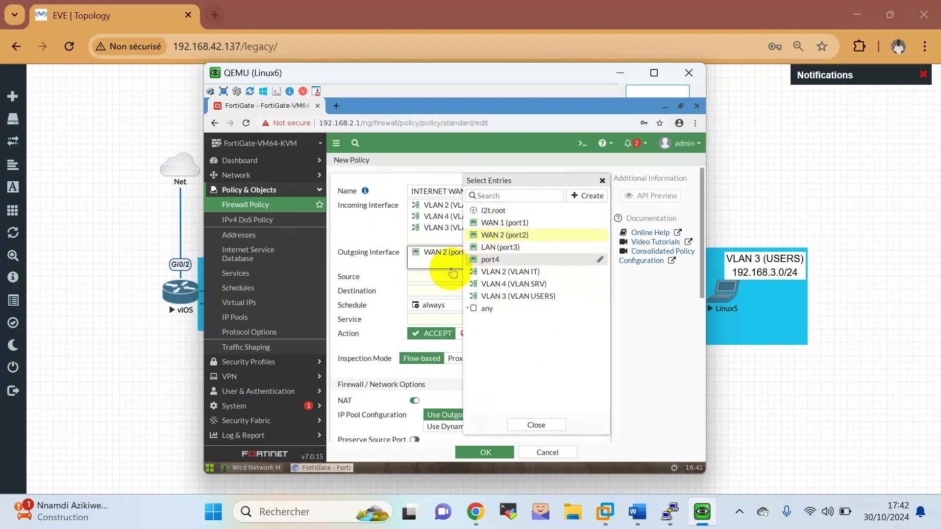
Set sources VLAN IT, VLAN SRV and VLAN USERS, destination all and service ALL, then save the policy.
left_click(427, 276)
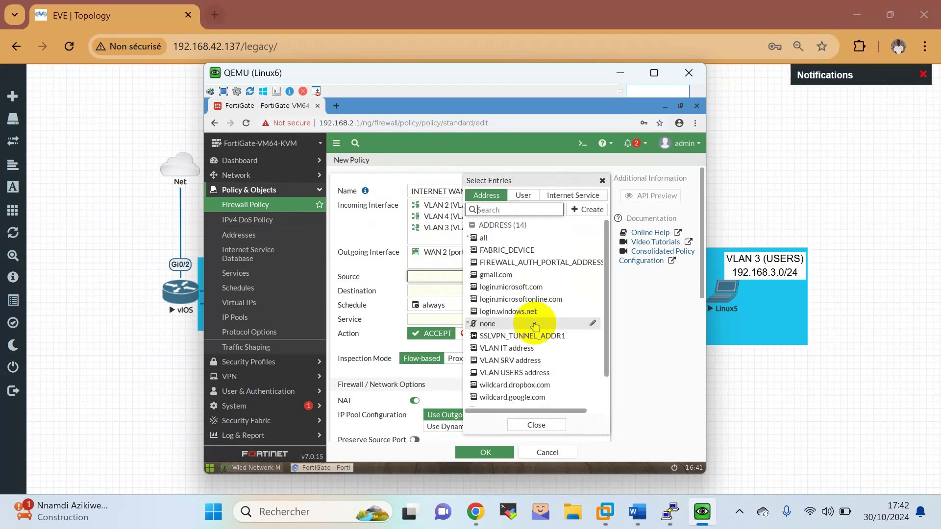
left_click(529, 348)
left_click(532, 365)
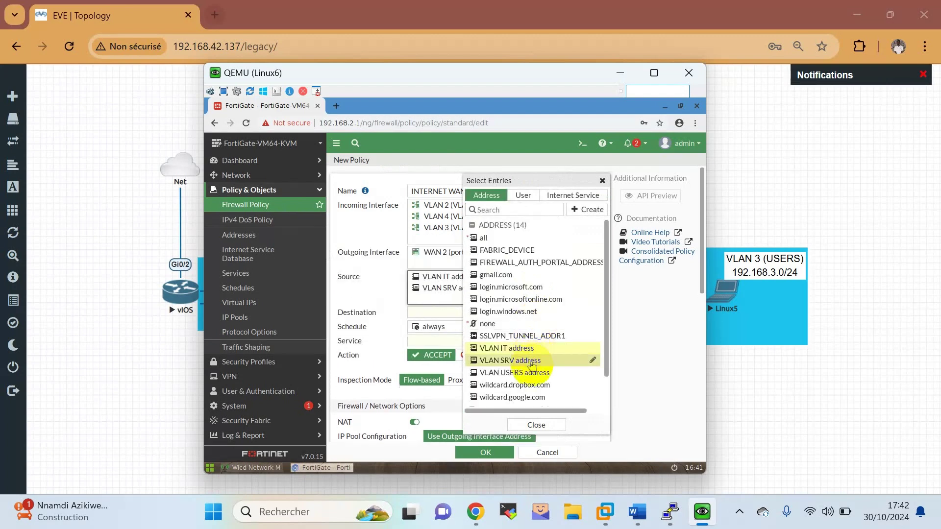
left_click(530, 374)
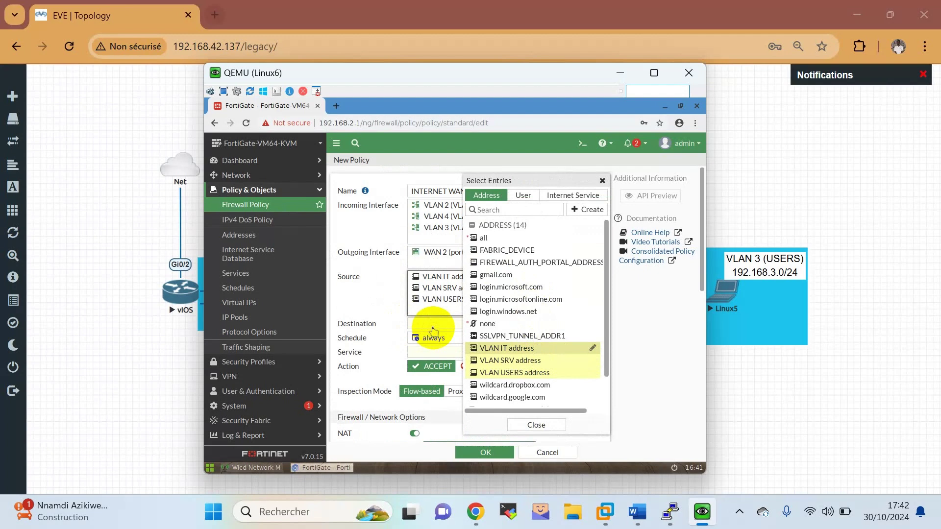
left_click(432, 327)
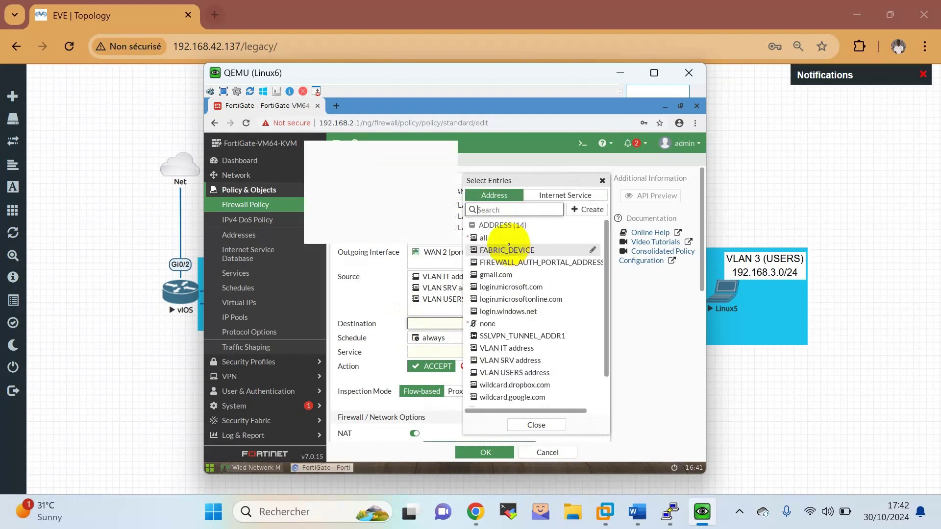
left_click(490, 240)
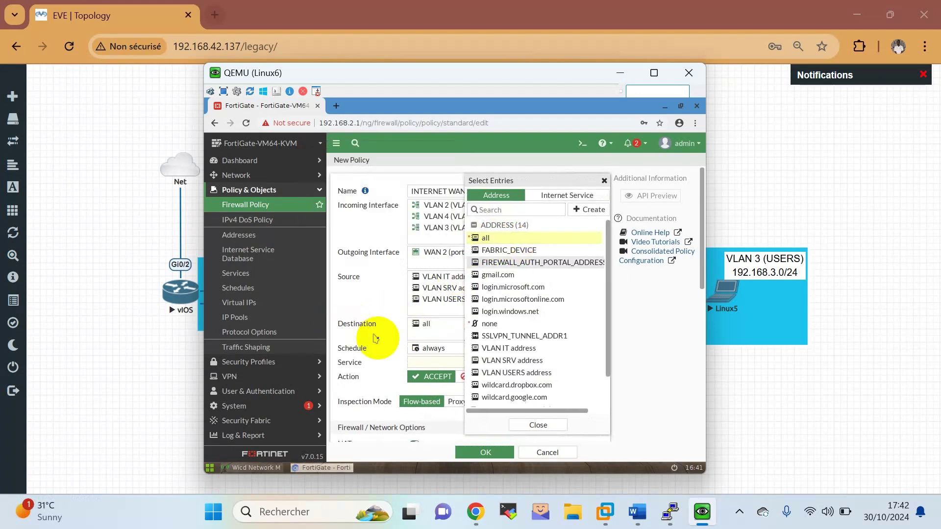
left_click(380, 338)
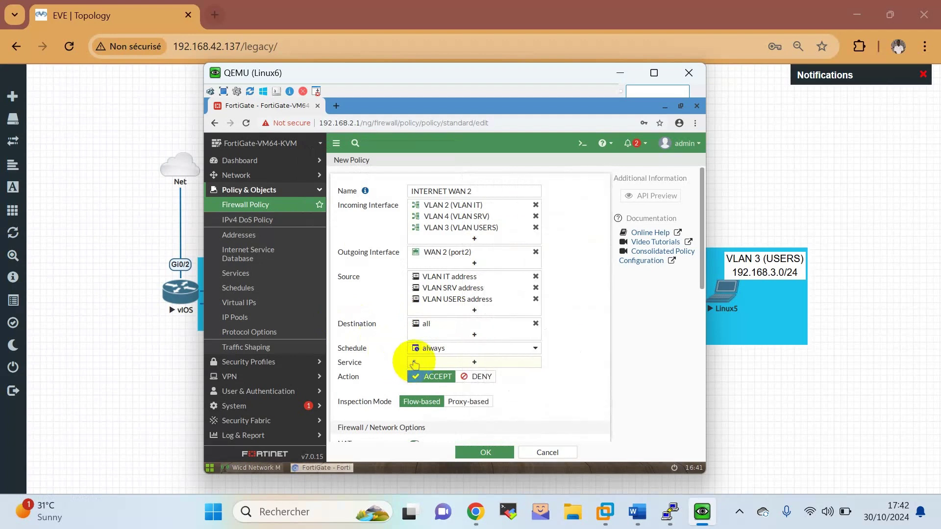
left_click(414, 364)
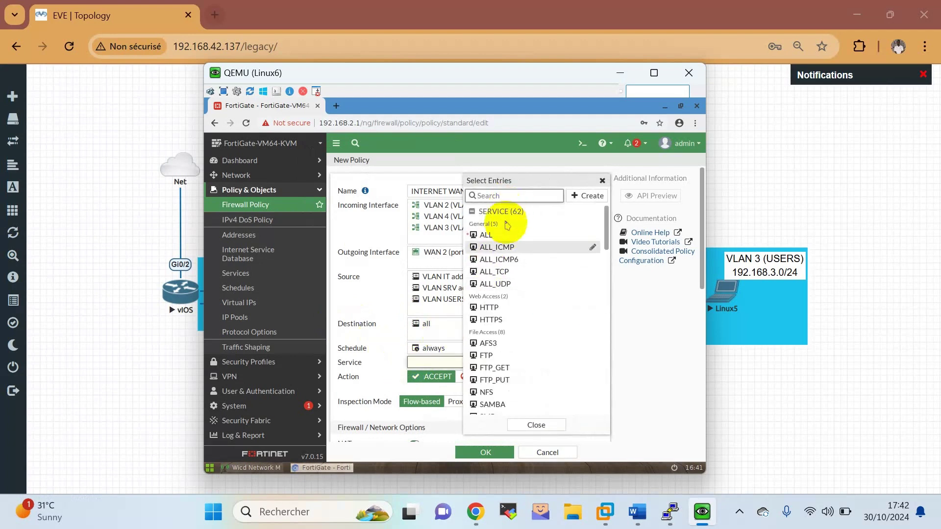
left_click(495, 235)
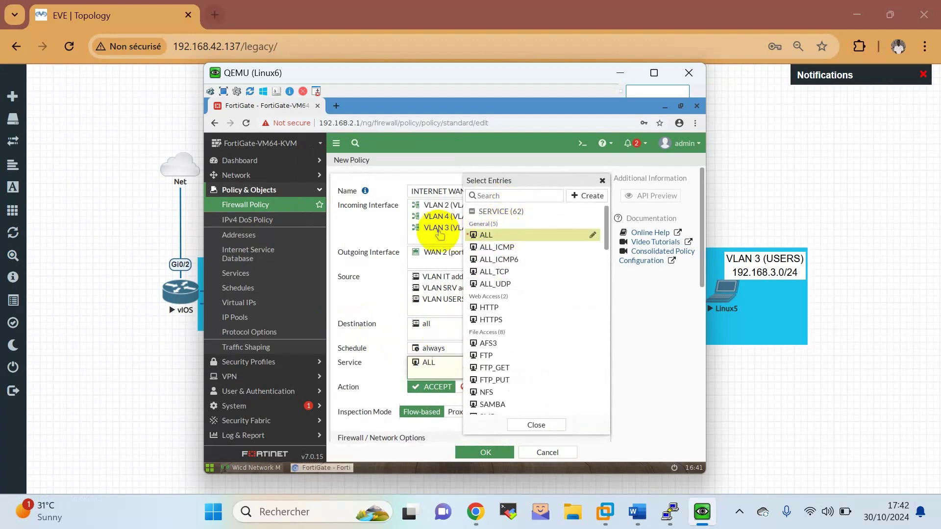
left_click(360, 315)
scroll(369, 305, "down", 2)
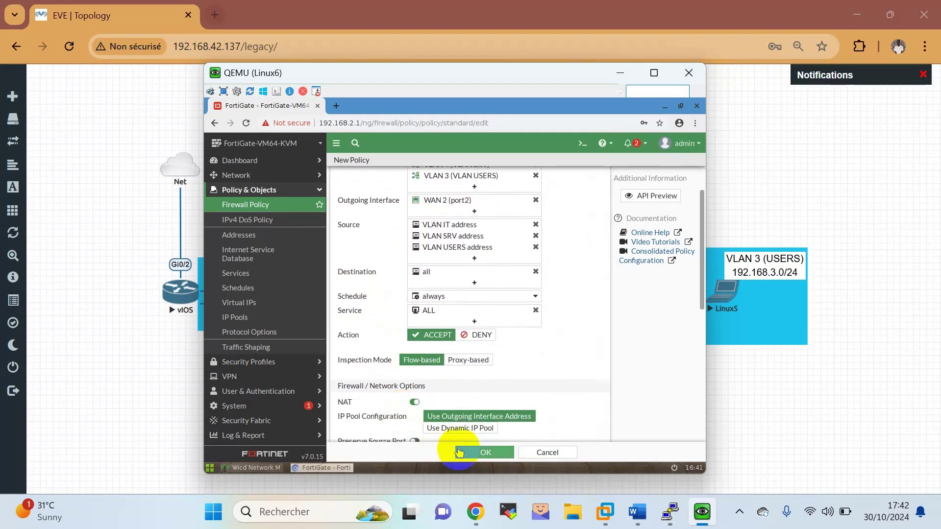
left_click(478, 452)
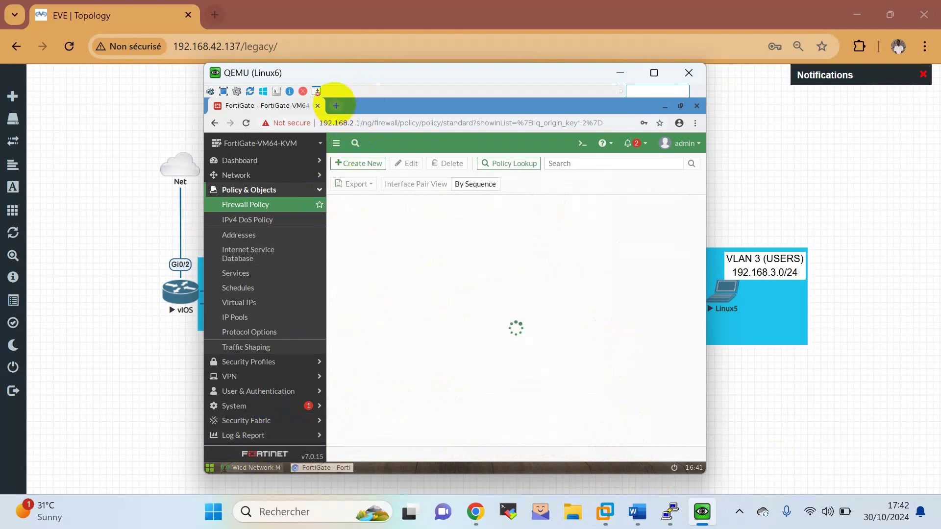
Run a Google search for NIGER in a new browser tab, then return to the FortiGate tab.
left_click(336, 106)
left_click(340, 123)
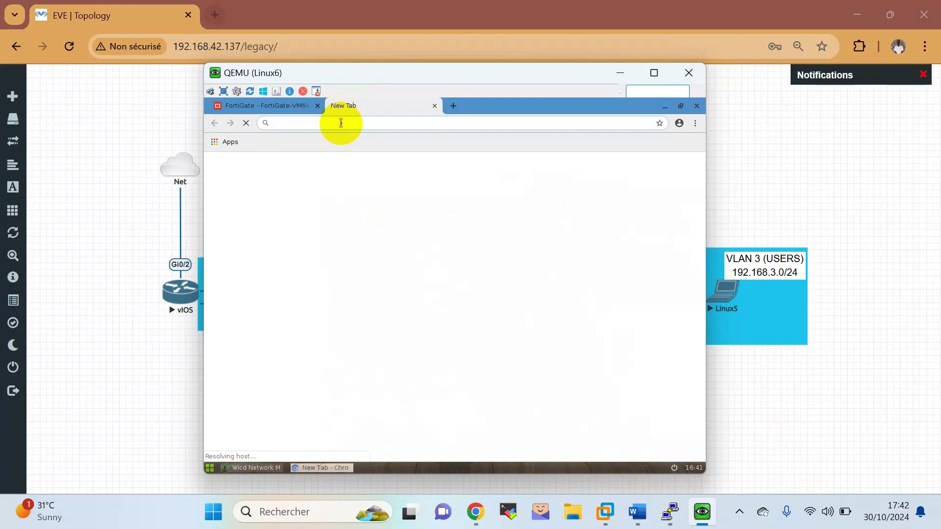
type("NIGER")
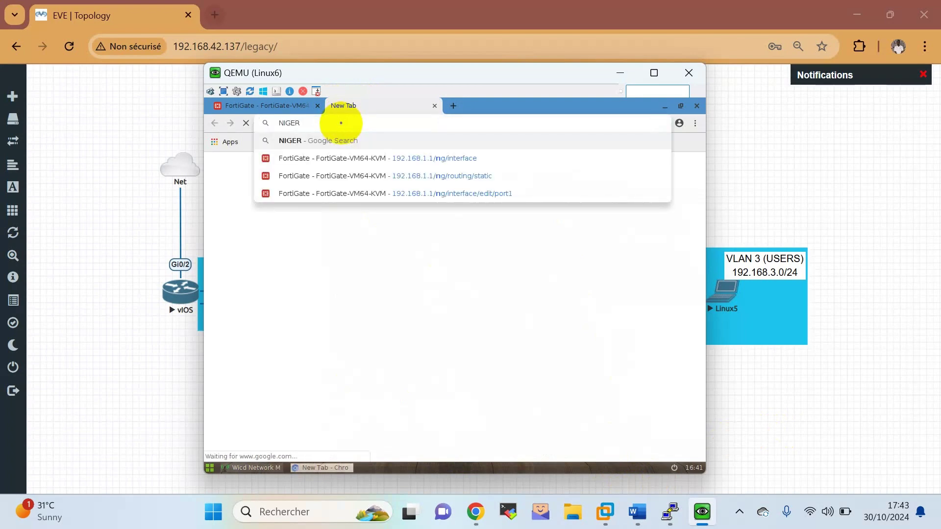
key("Return")
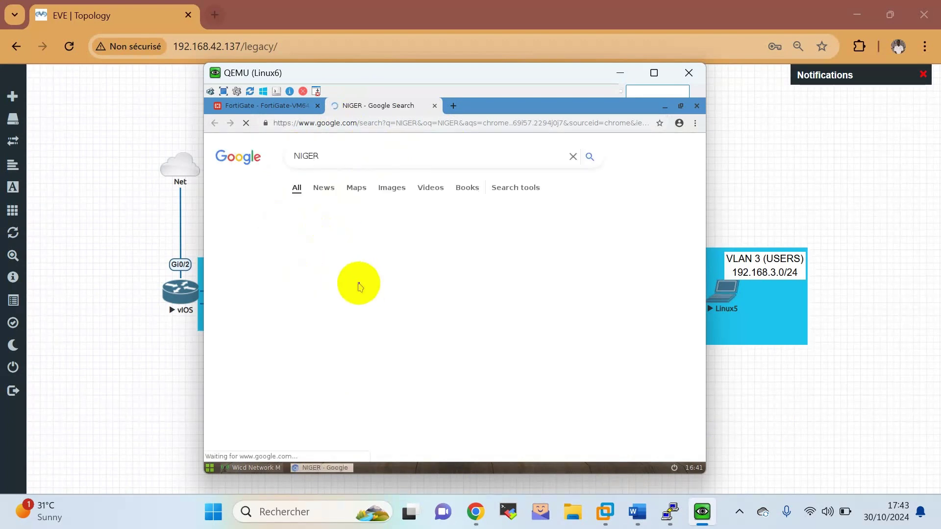
left_click(260, 105)
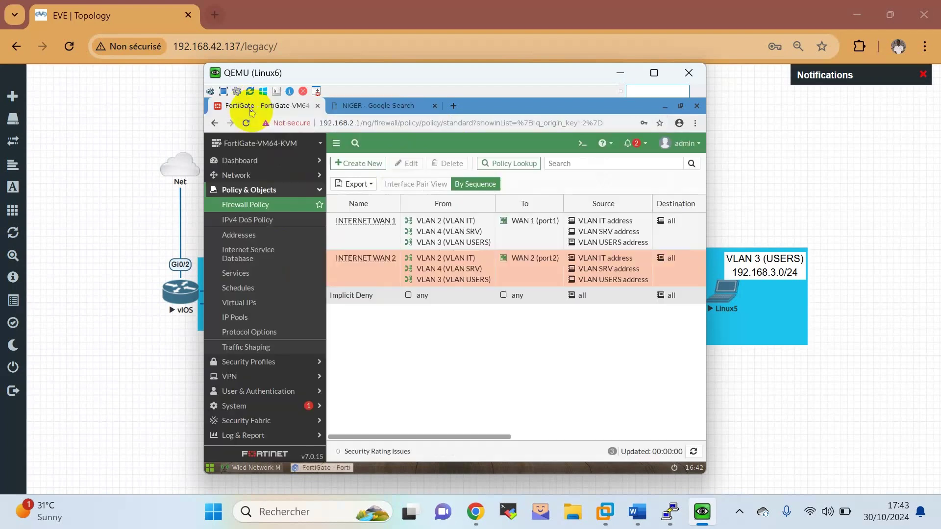
Set INTERNET WAN 1's Log Allowed Traffic to All Sessions and save the policy.
double_click(355, 232)
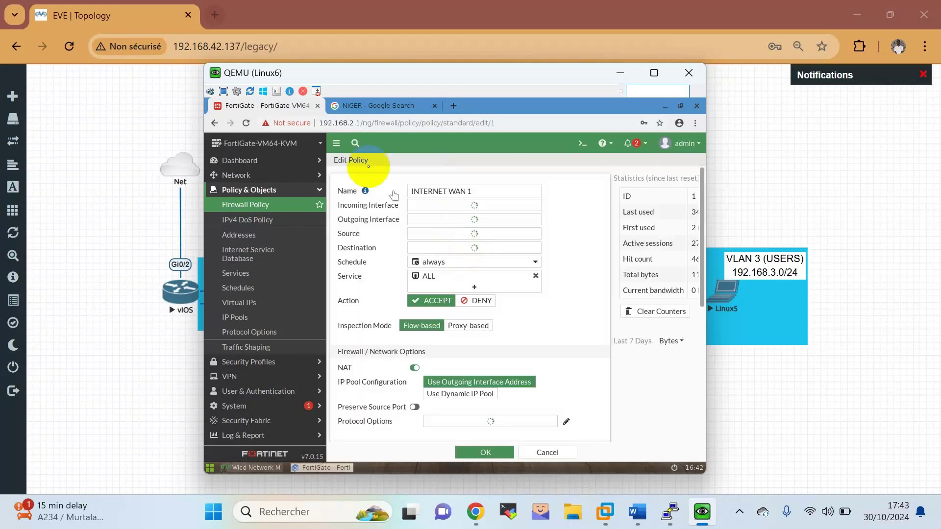
scroll(510, 303, "down", 6)
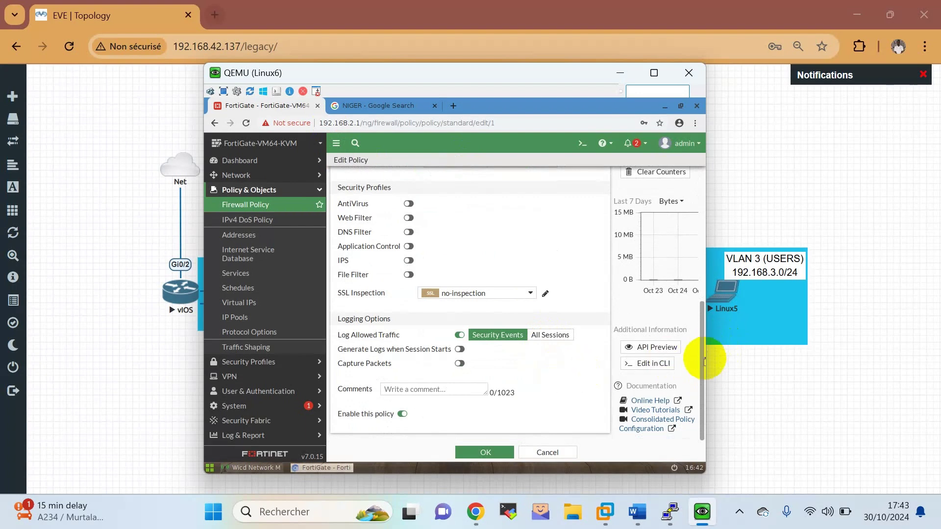
scroll(483, 311, "up", 2)
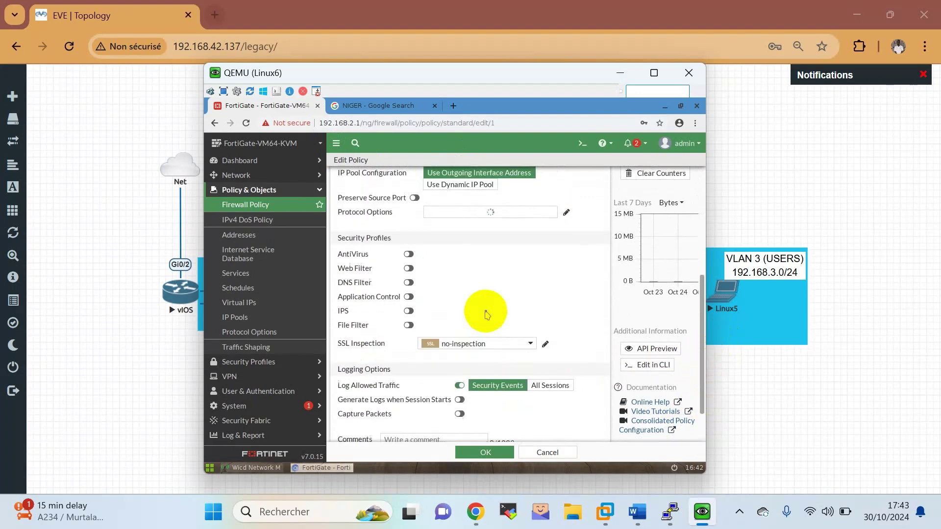
scroll(535, 365, "down", 1)
left_click(548, 361)
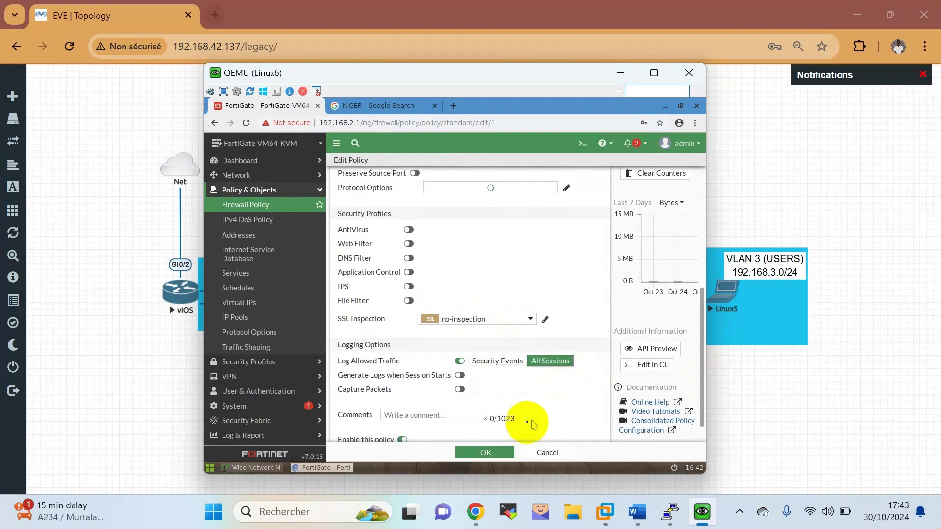
left_click(473, 452)
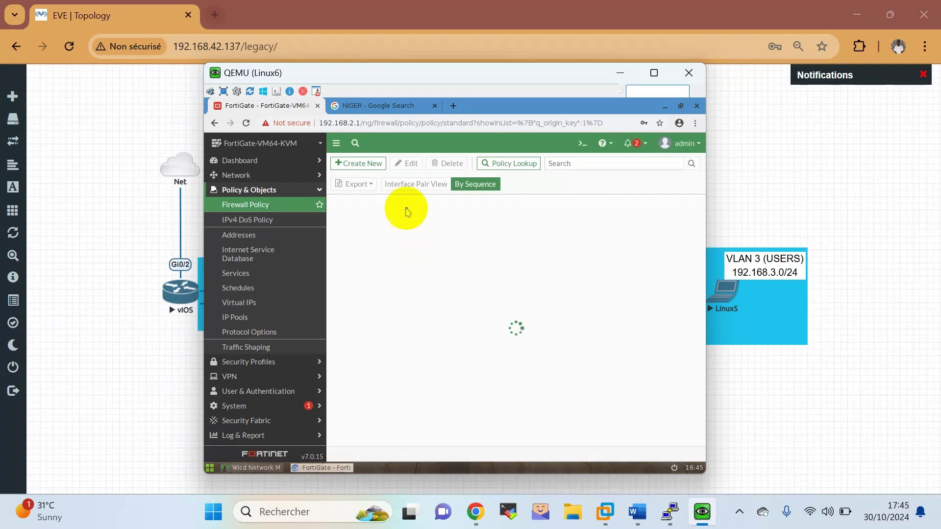
Reload the policy list, then set INTERNET WAN 2's Log Allowed Traffic to All Sessions and save.
left_click(273, 211)
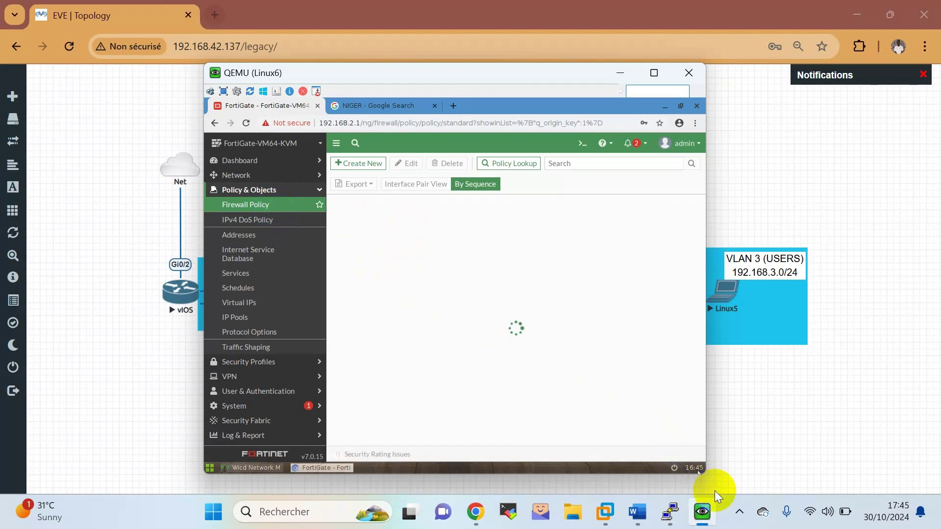
left_click(735, 512)
double_click(436, 303)
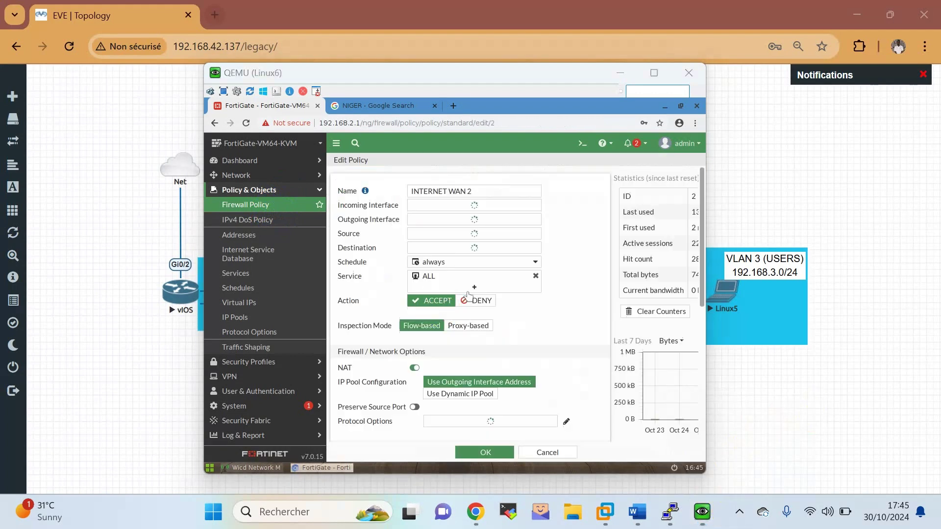
scroll(450, 259, "down", 5)
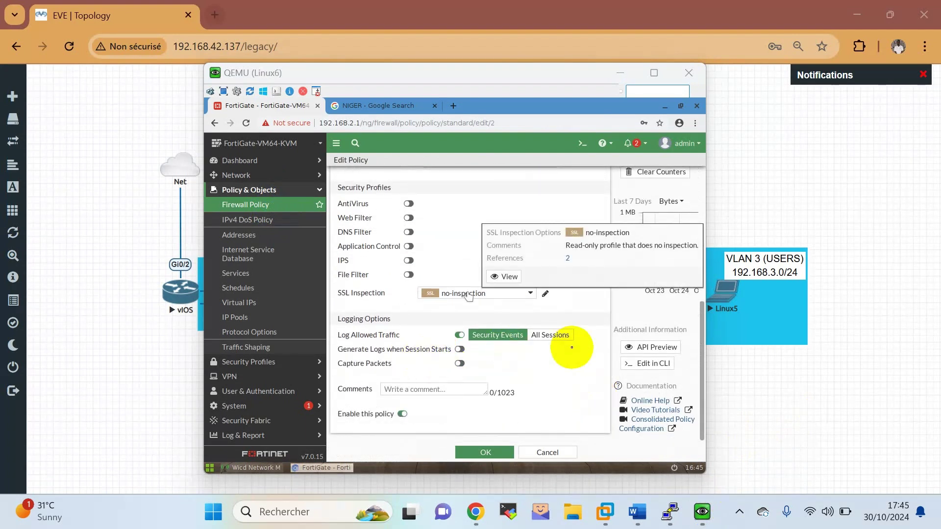
left_click(550, 335)
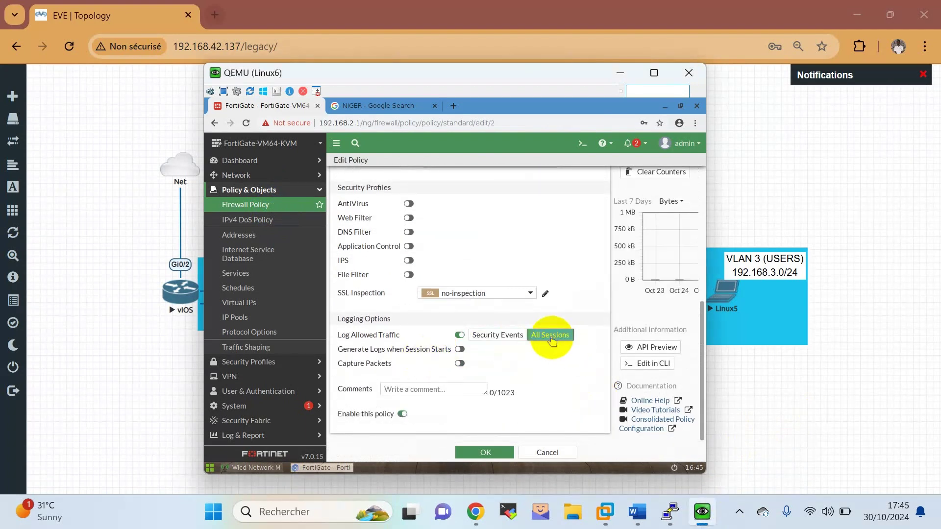
left_click(477, 452)
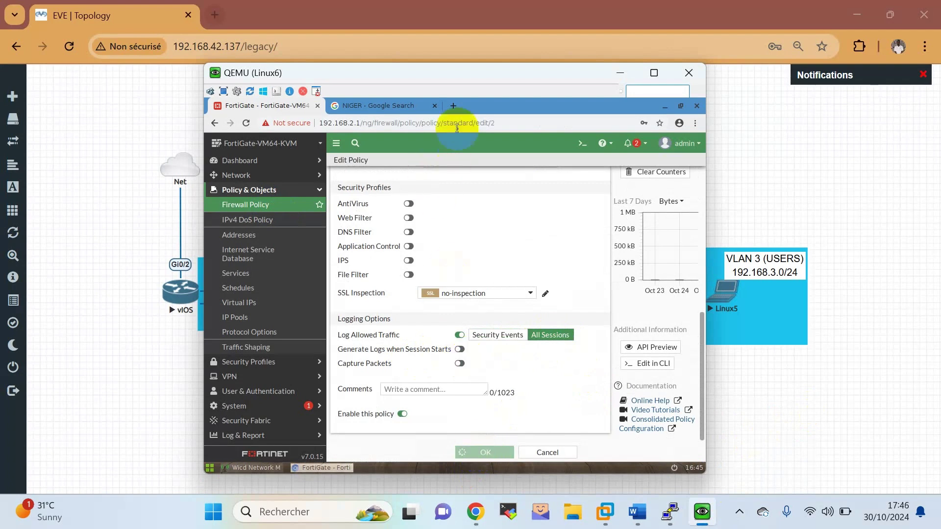
left_click(452, 106)
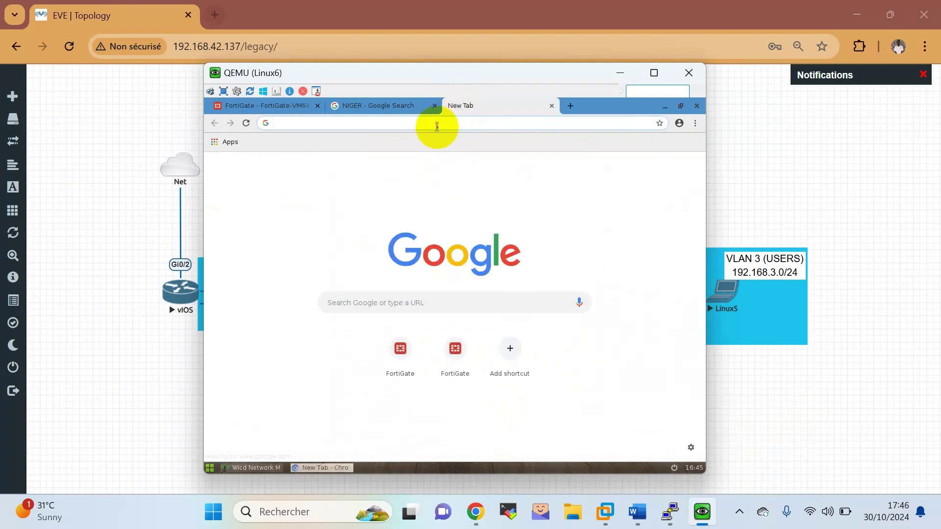
Search Google for MALI in Linux6's browser, then minimize the Linux6 console window.
type("MALI")
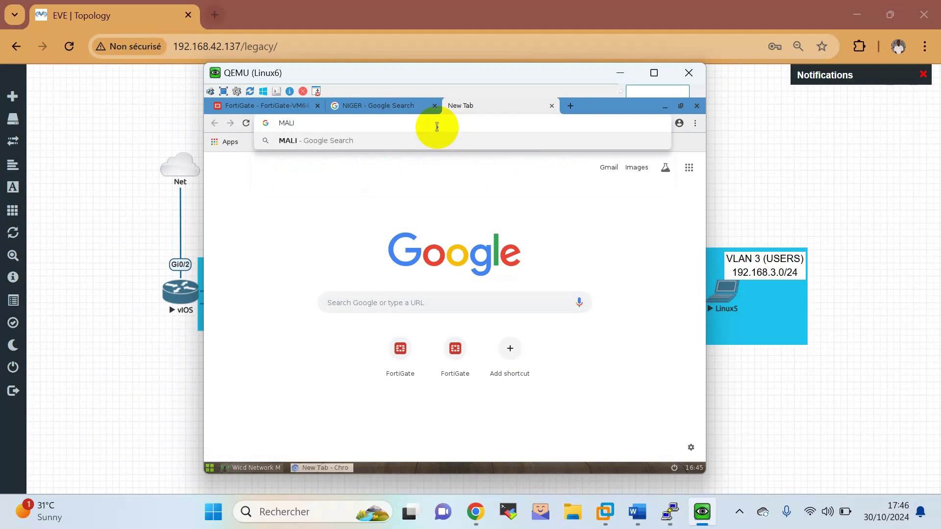
key("Return")
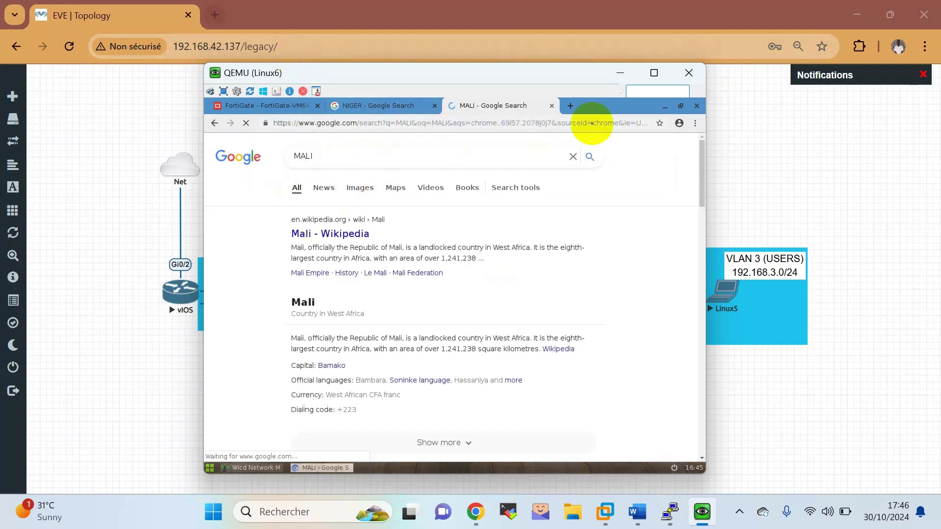
left_click(621, 74)
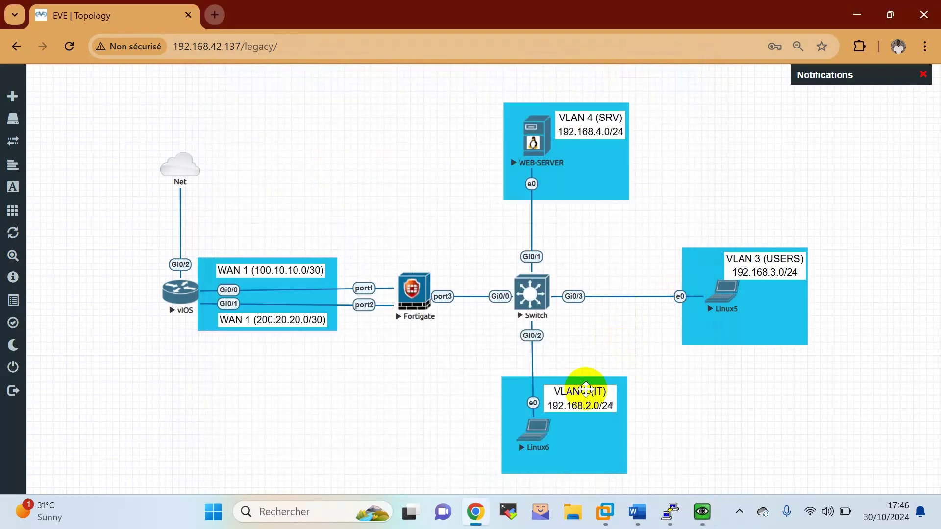
Open Linux5's console, launch its web browser and search for niger.
left_click(733, 297)
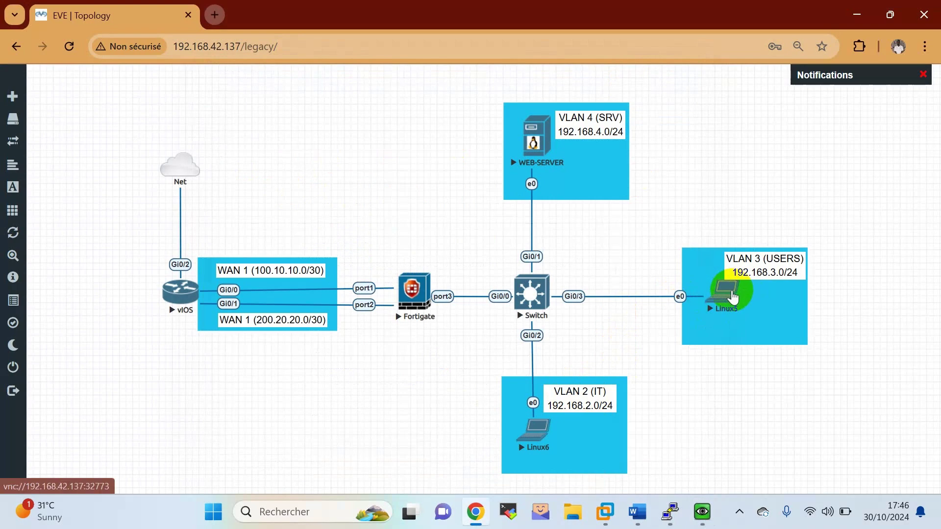
left_click(498, 162)
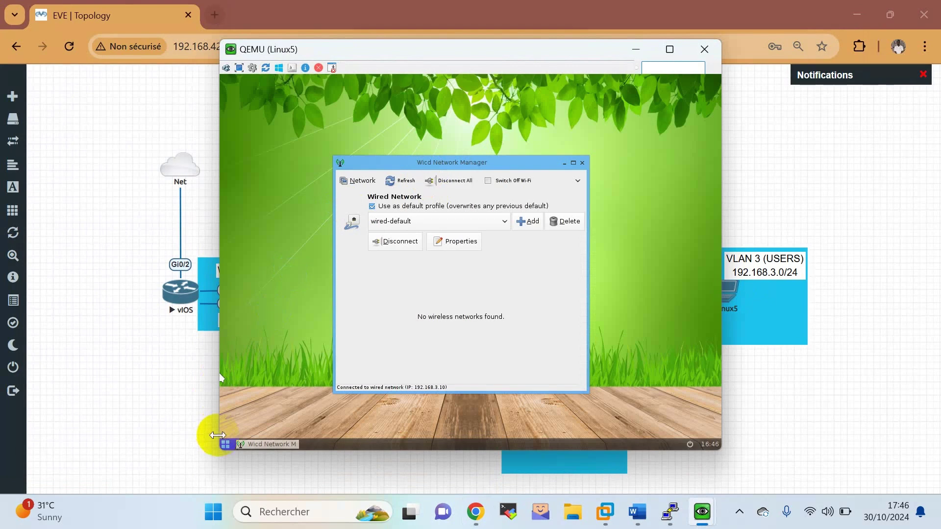
left_click(226, 445)
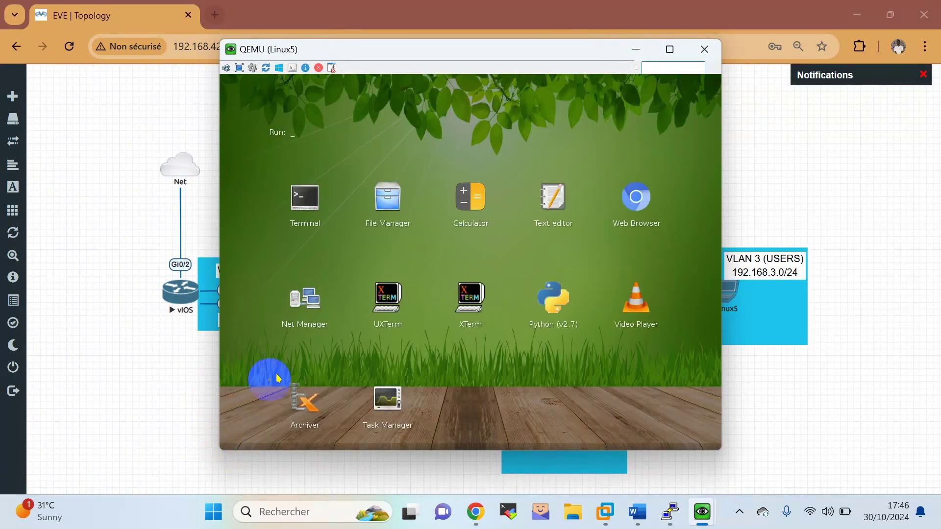
left_click(665, 218)
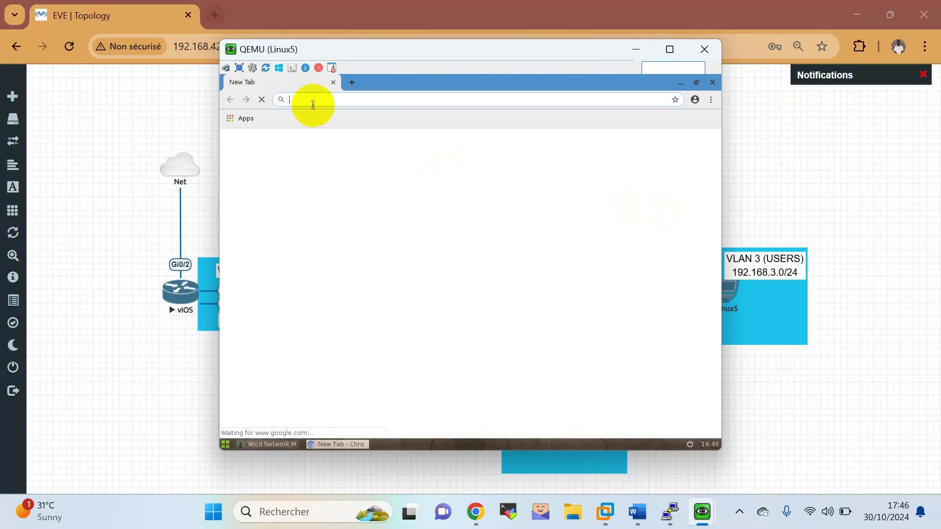
type("n")
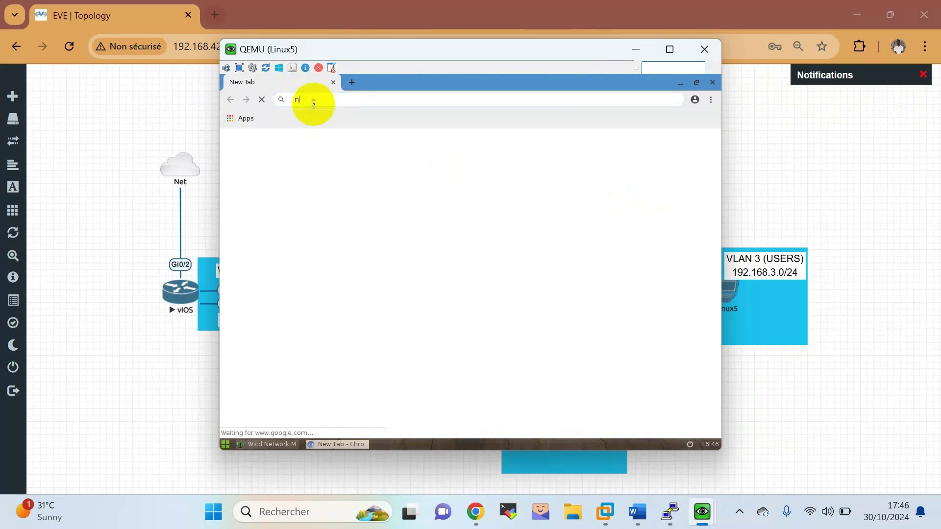
type("iger")
key("Return")
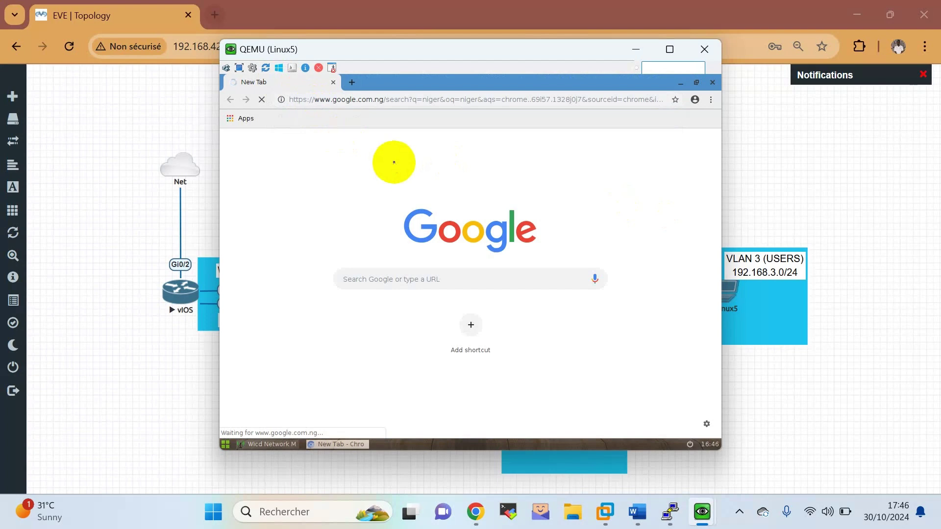
Retry the failed niger search from the address-bar suggestion, then minimize the Linux5 window.
left_click_drag(434, 52, 427, 92)
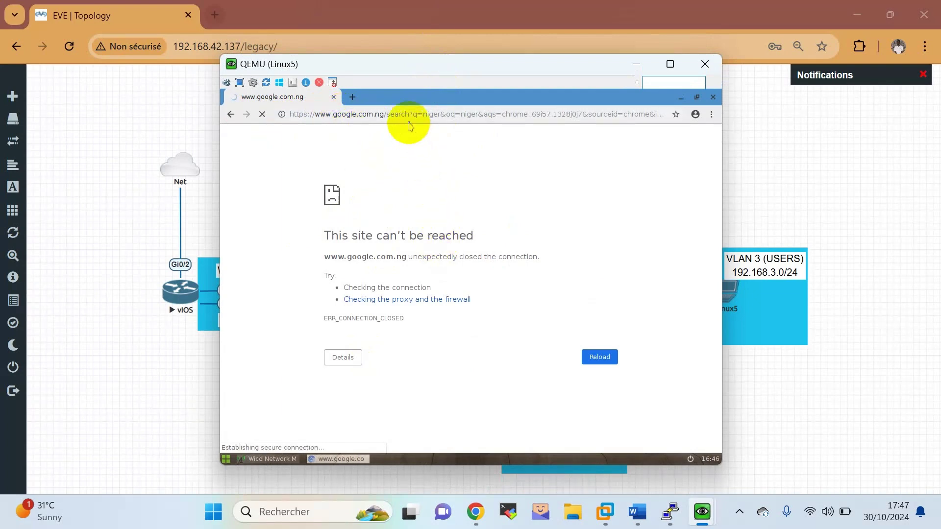
left_click(408, 116)
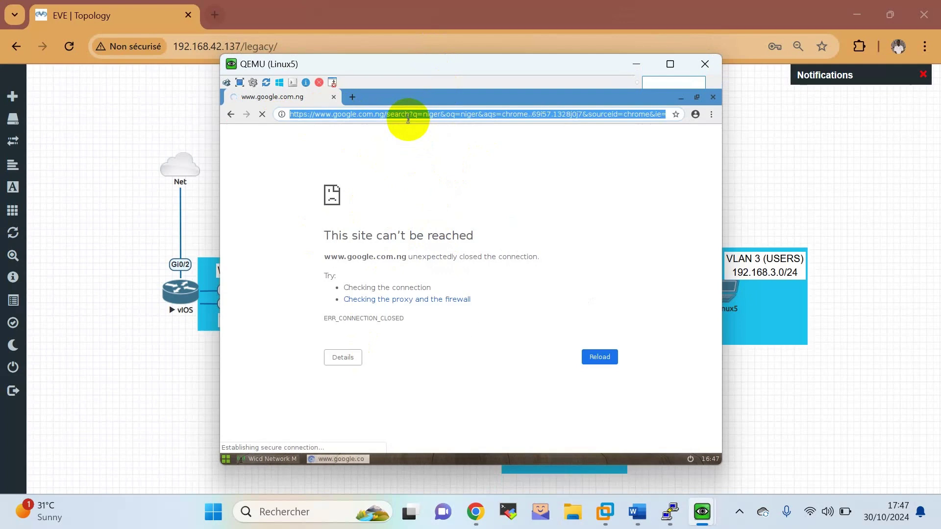
type("nig")
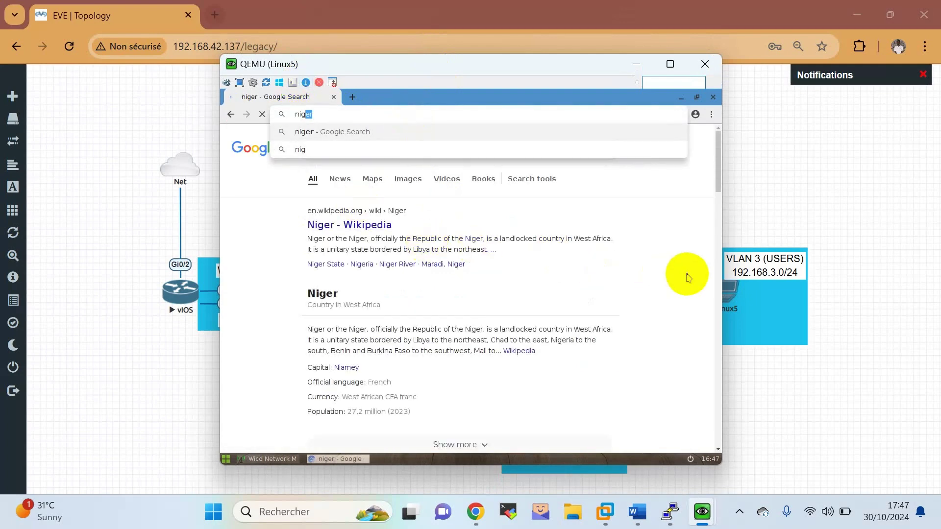
left_click(683, 273)
left_click(640, 64)
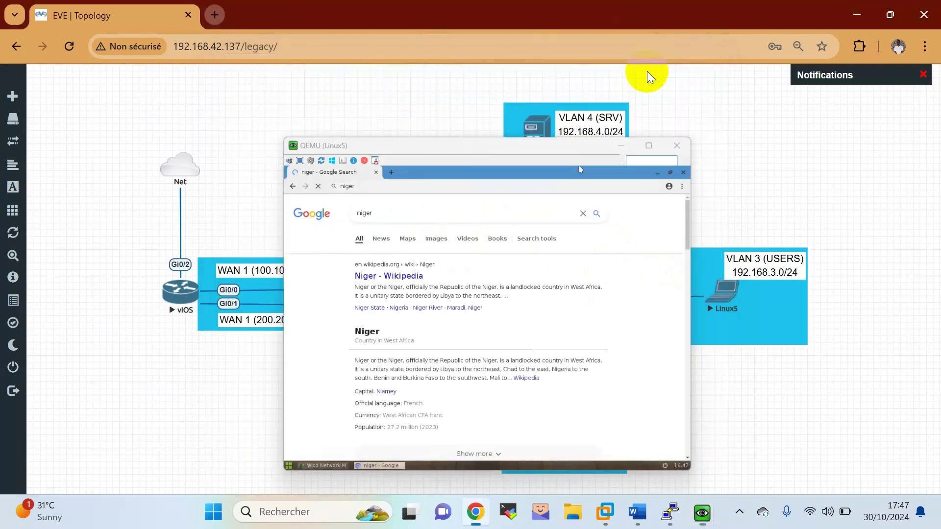
left_click(540, 152)
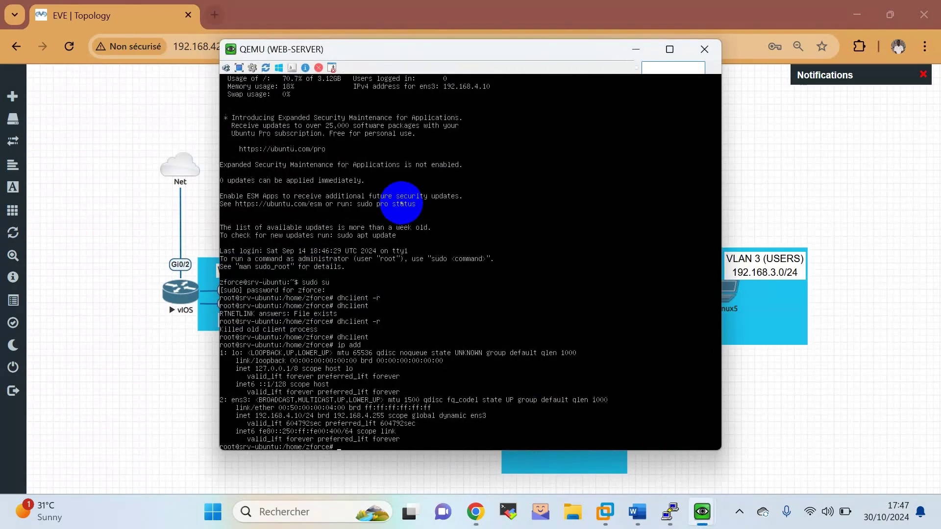
Attempt pings from WEB-SERVER, correcting a mistyped address and trying GOOGLE as the target.
type("pi")
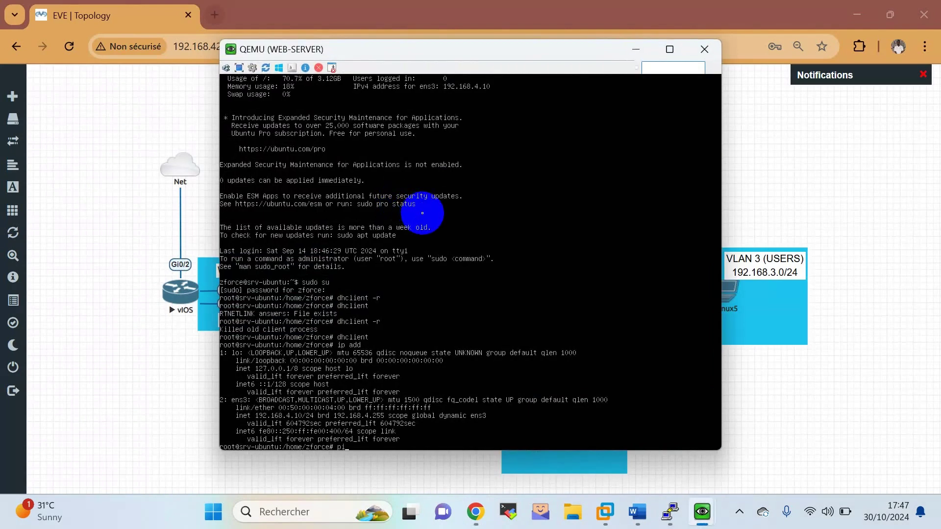
type("ng")
type(" _:_:")
type("m")
type("8,8,8,8")
key("Return")
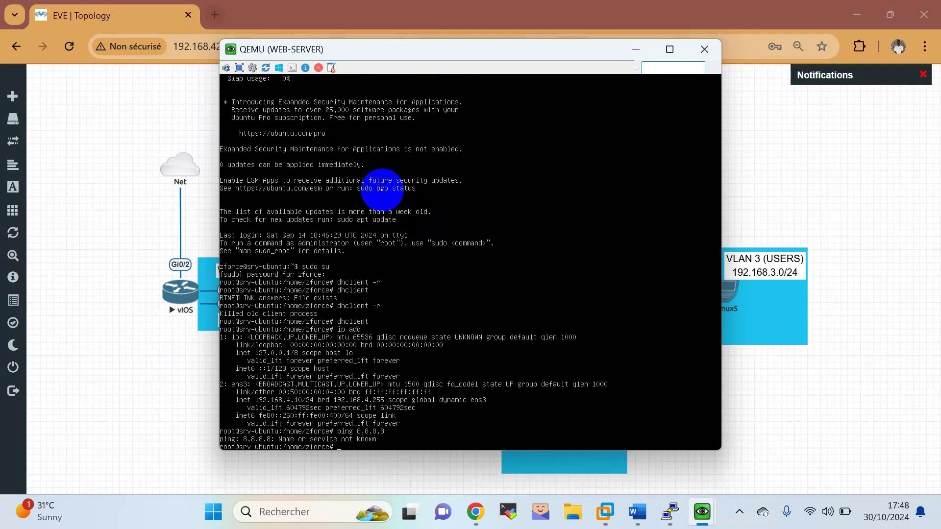
key("Up")
key("Left")
key("BackSpace")
type(",")
key("BackSpace")
type(",")
key("Return")
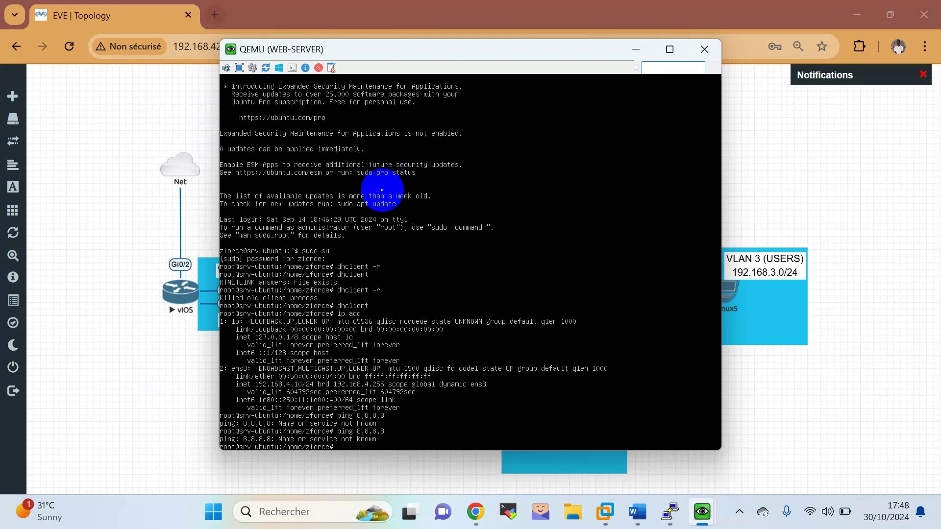
key("Up")
key("BackSpace")
key("BackSpace")
key("BackSpace")
key("BackSpace")
type("8")
key("BackSpace")
type("(")
type("GLE")
key("Return")
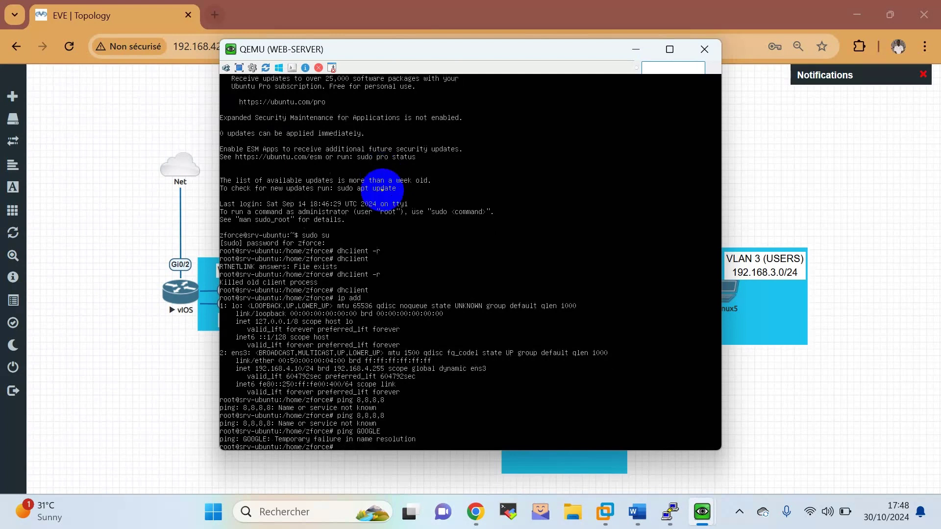
Ping 8.8.8.8 until replies arrive, stop it to view statistics, and minimize the console.
key("Up")
key("BackSpace")
key("BackSpace")
key("BackSpace")
key("BackSpace")
type("8.8.8.8.")
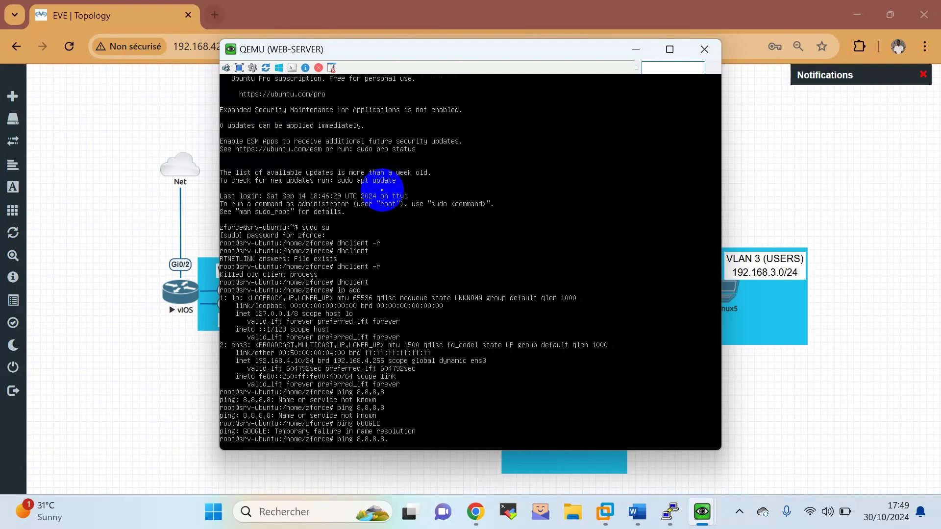
key("Return")
key("ctrl+c")
key("Up")
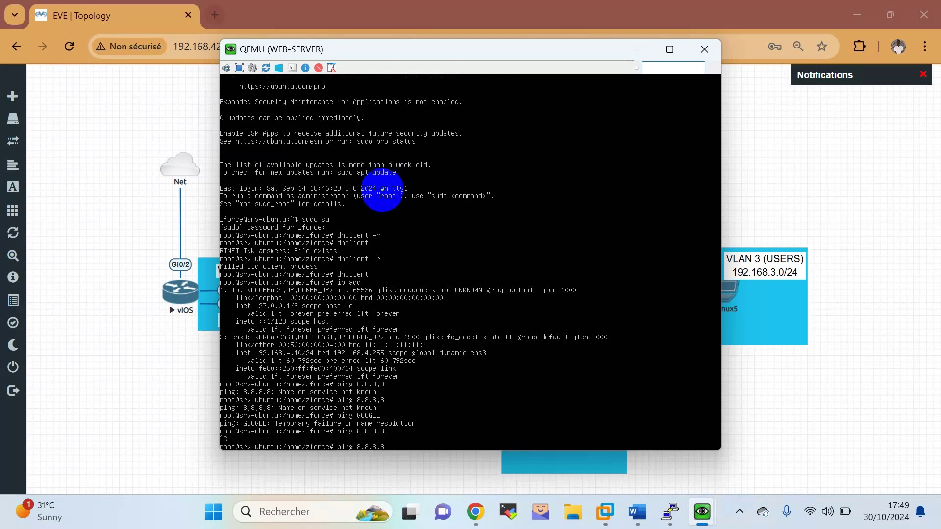
key("Return")
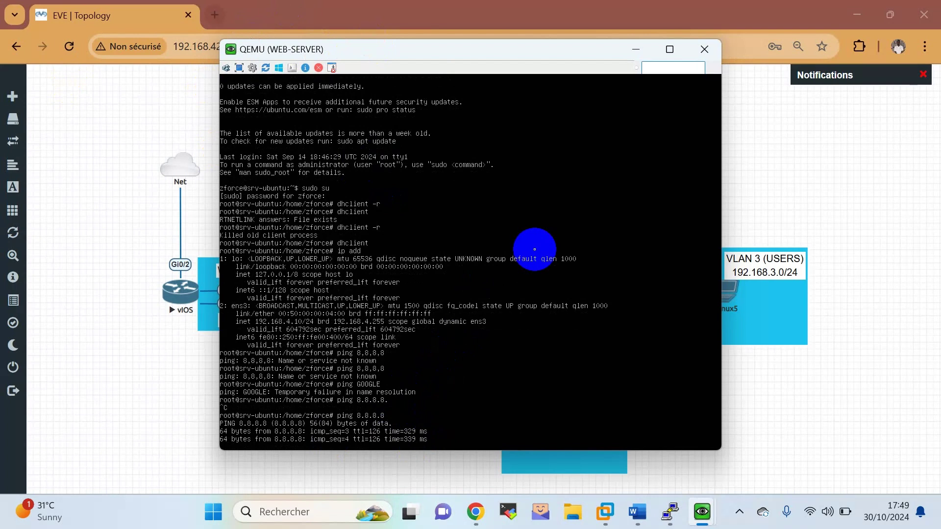
key("ctrl+c")
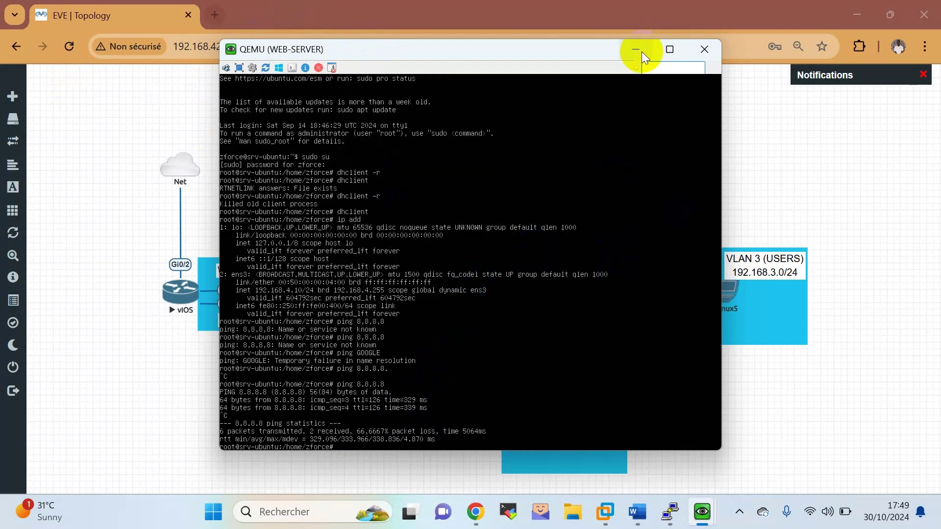
left_click(640, 52)
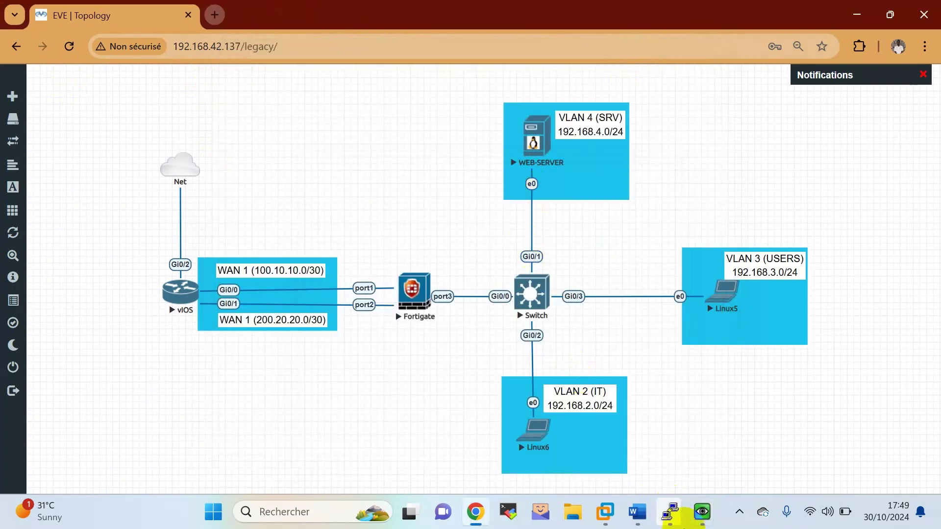
Restore Linux6's window and open FortiGate's Log & Report > Forward Traffic log.
mouse_move(700, 522)
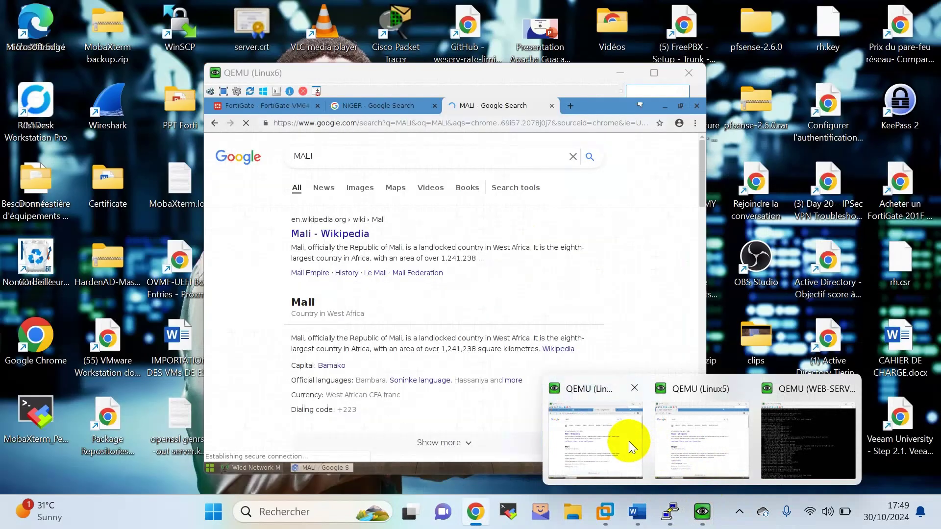
left_click(628, 442)
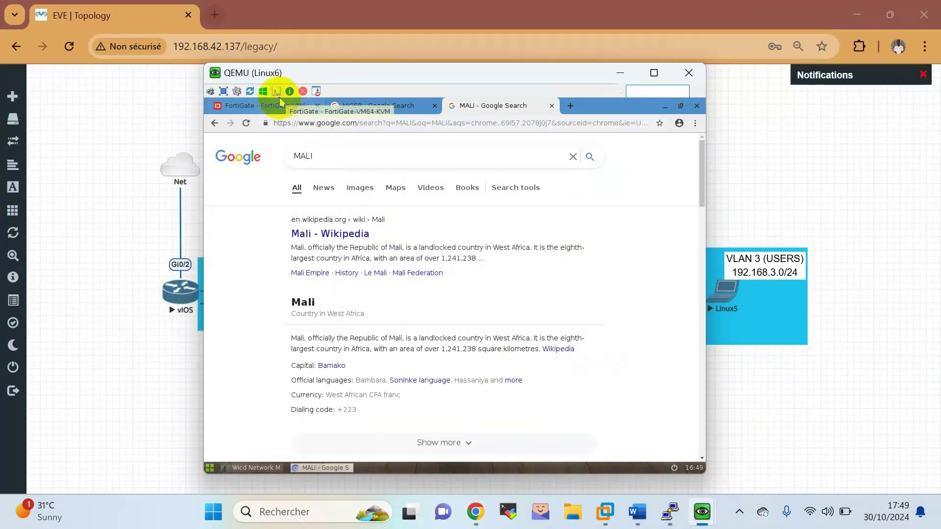
left_click(294, 105)
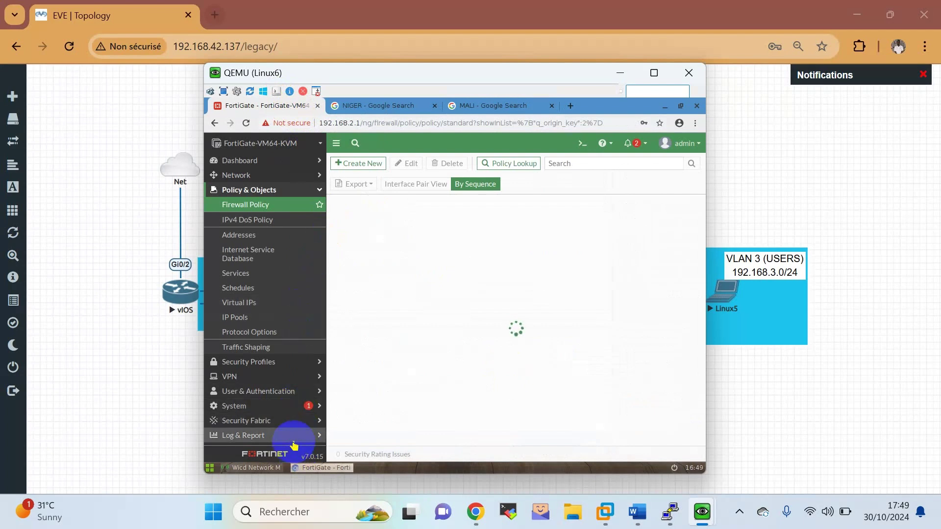
left_click(293, 436)
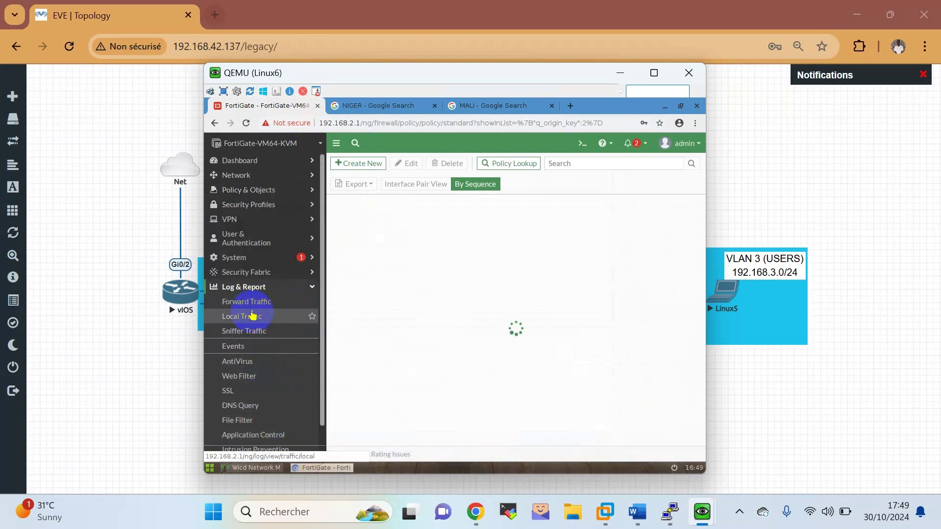
scroll(265, 392, "down", 1)
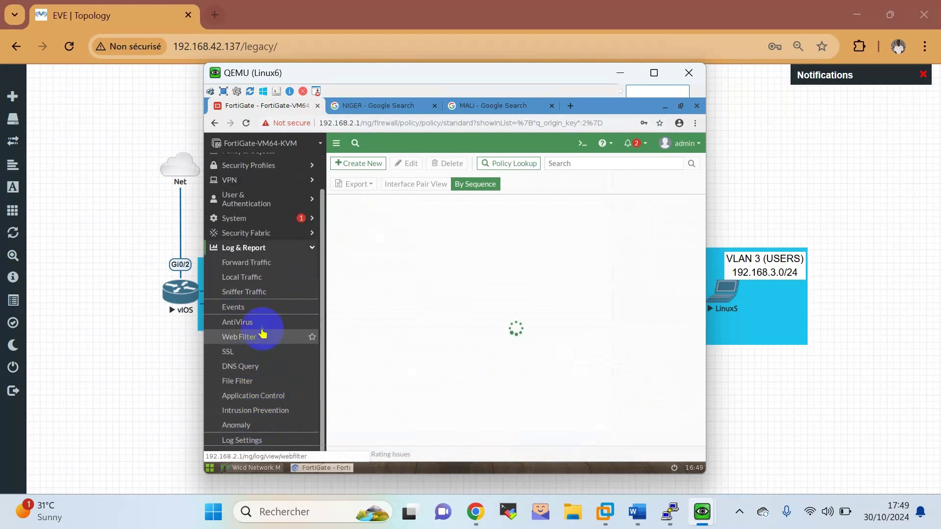
left_click(263, 278)
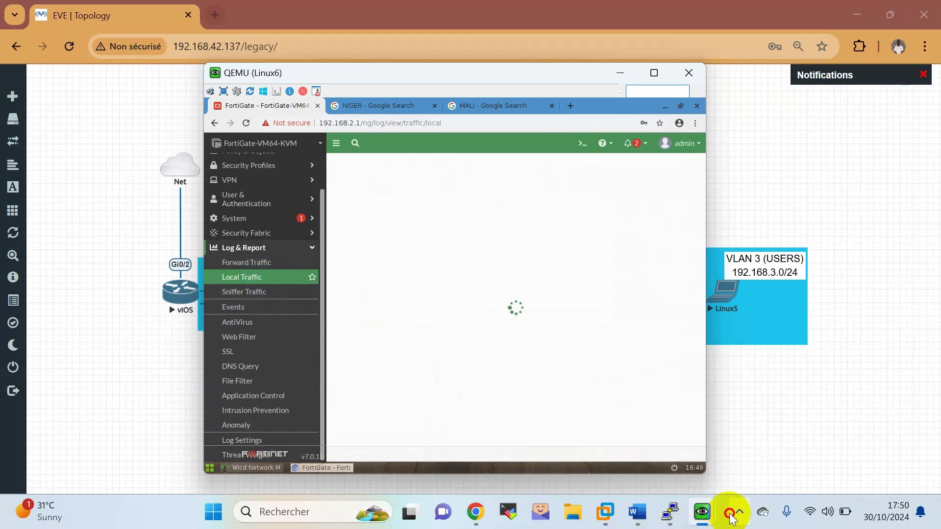
left_click(730, 514)
left_click(730, 515)
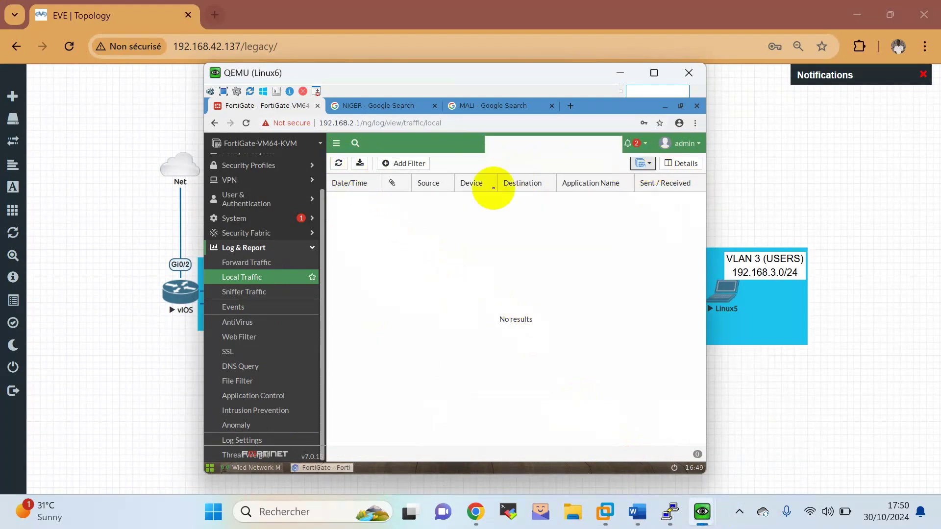
left_click(252, 264)
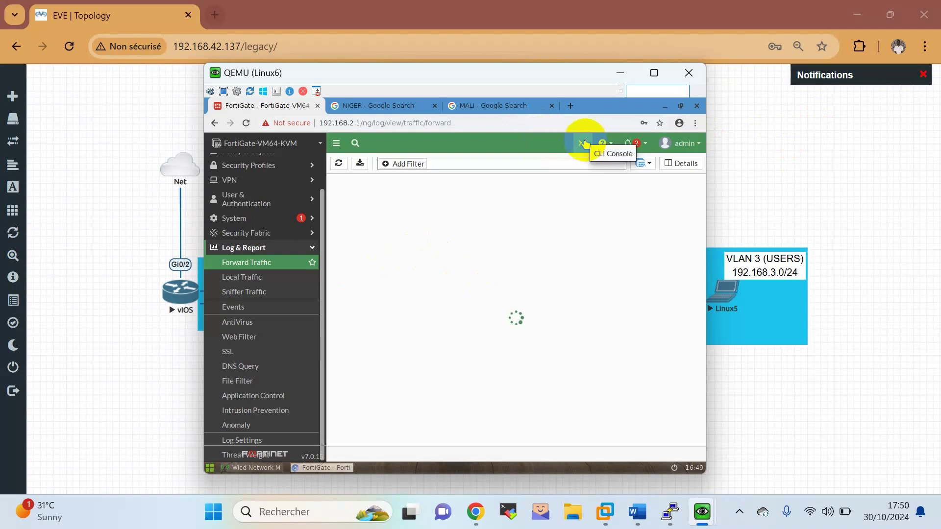
Open the FortiGate CLI console, get a few fresh prompts, start a diagnose command, then close it.
left_click(583, 143)
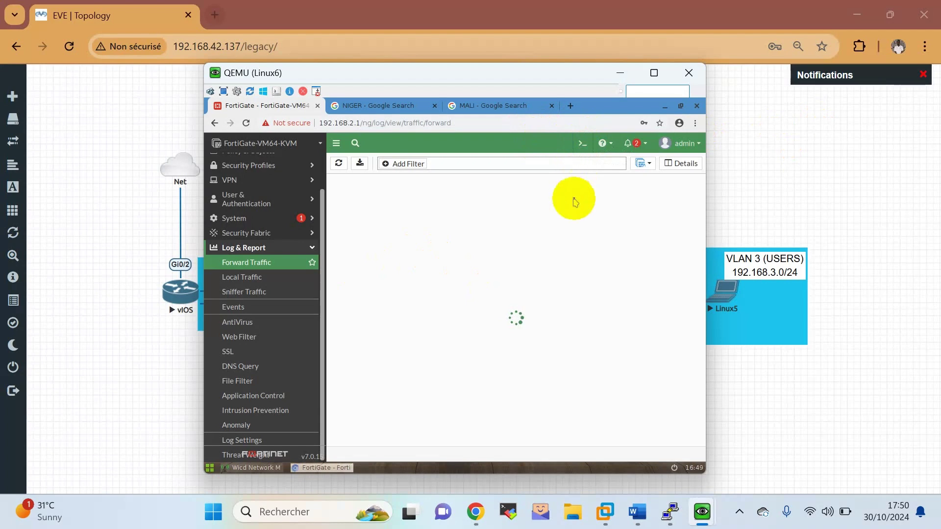
left_click(573, 210)
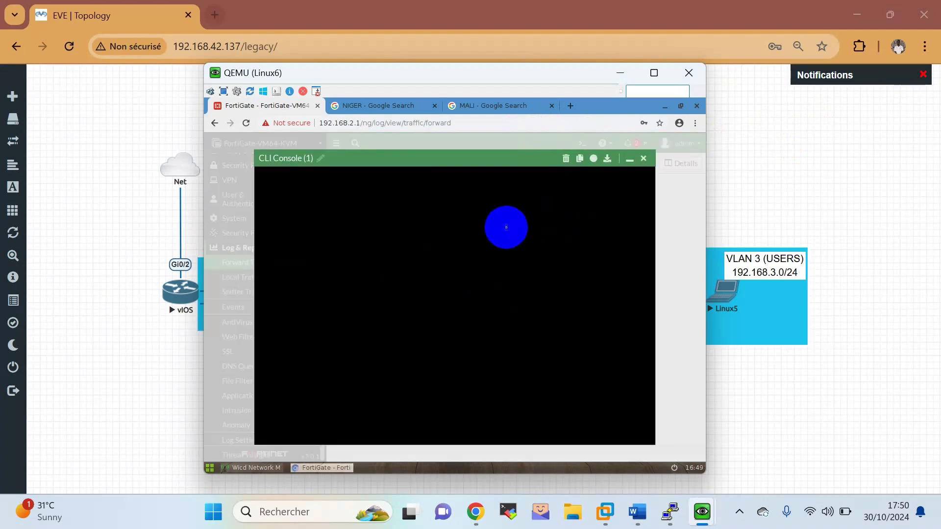
left_click(519, 171)
left_click(560, 237)
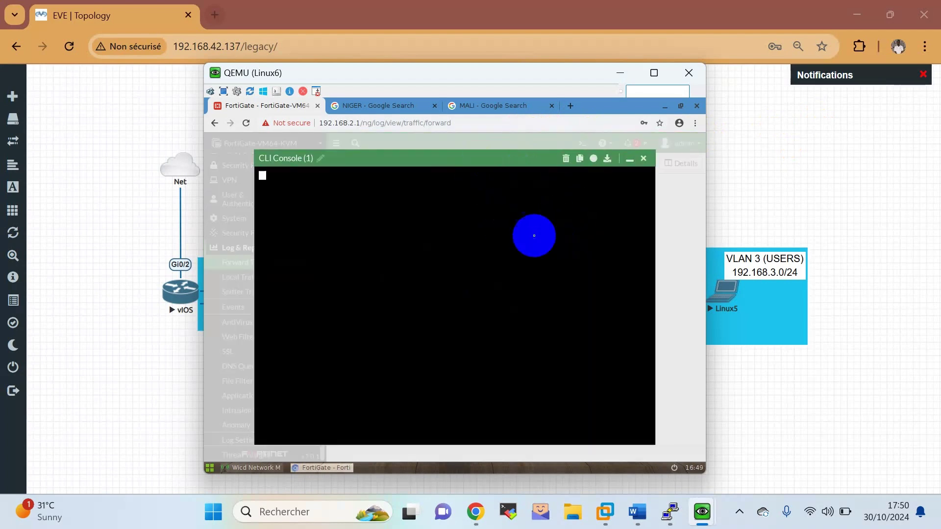
left_click(460, 231)
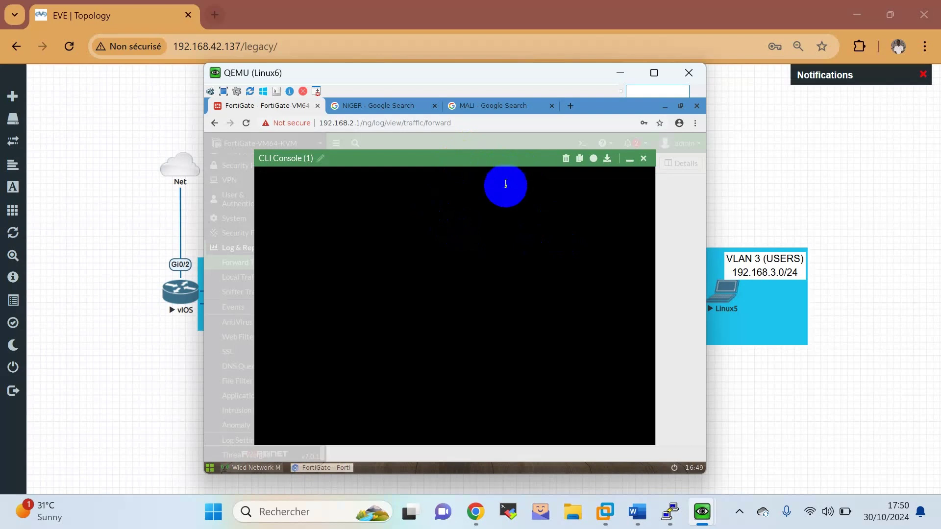
key("Return")
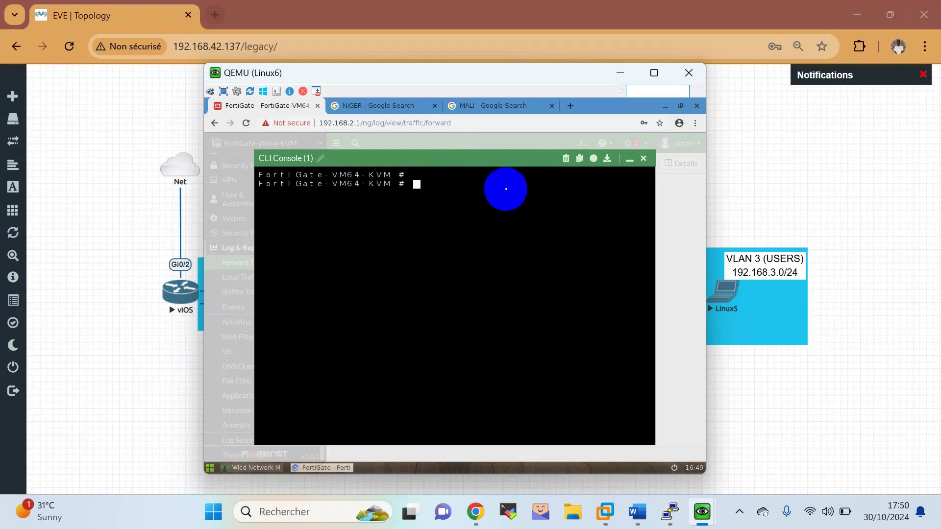
key("Return")
key("Return")
key("Return")
key("Return")
key("Return")
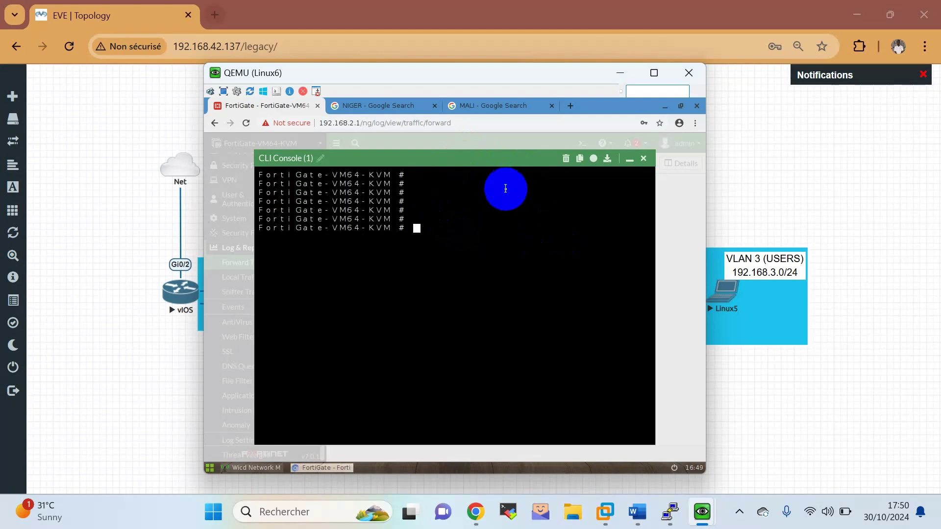
type("DI")
key("BackSpace")
key("BackSpace")
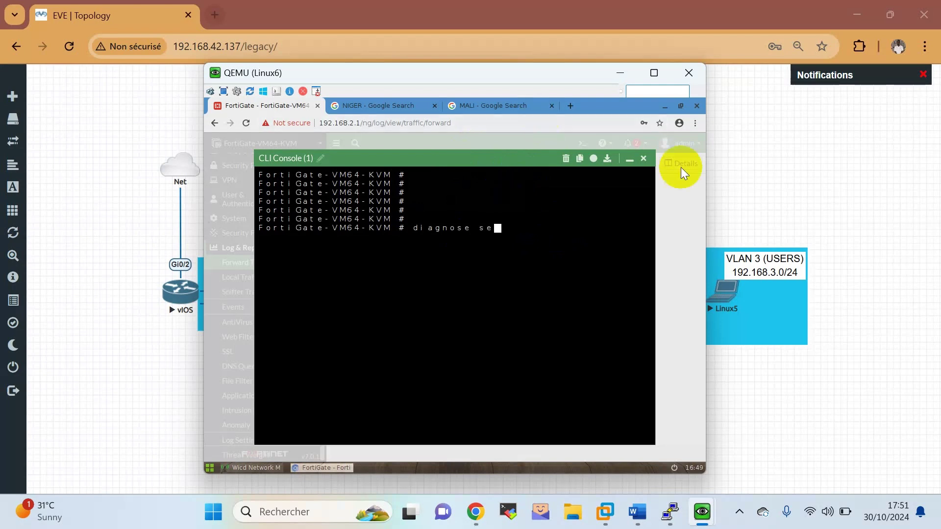
left_click(645, 161)
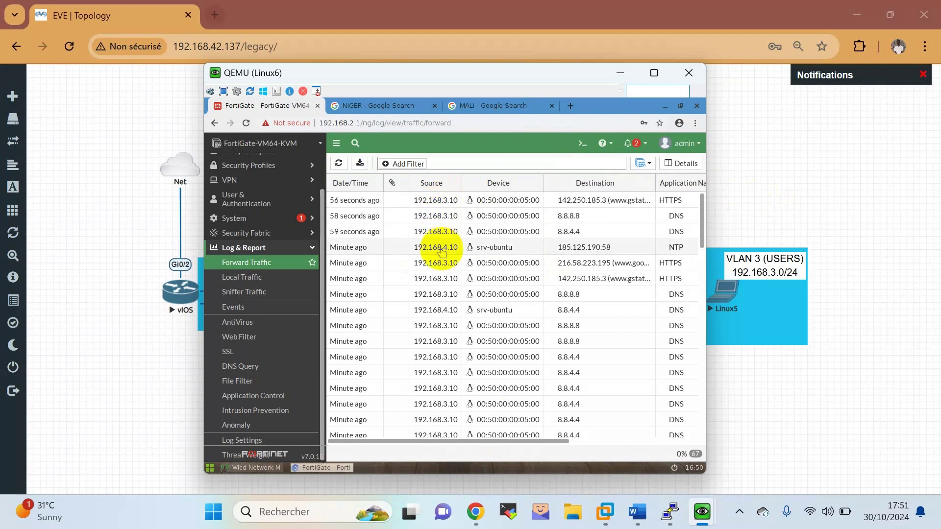
Check the log's Policy ID column shows INTERNET WAN 1 and 2, then bring up the Word lab sheet.
scroll(444, 375, "down", 2)
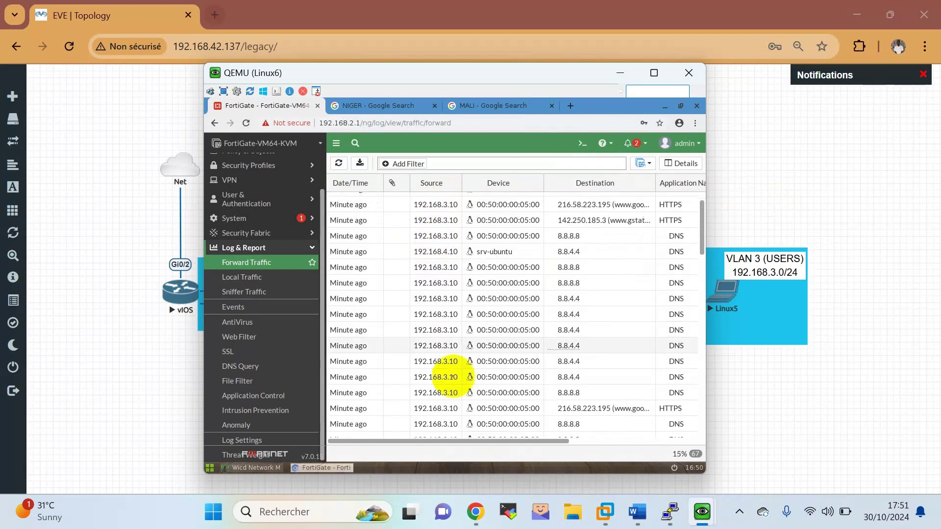
scroll(452, 377, "down", 4)
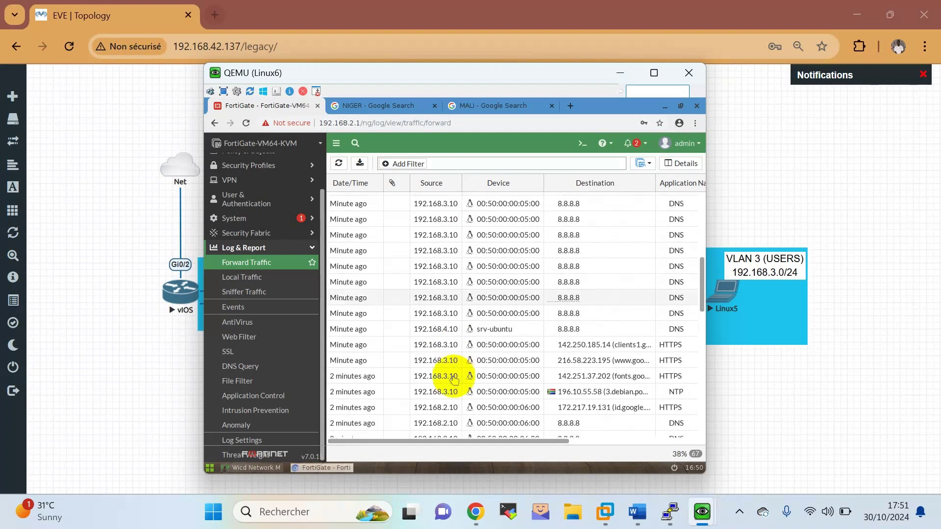
scroll(453, 380, "down", 4)
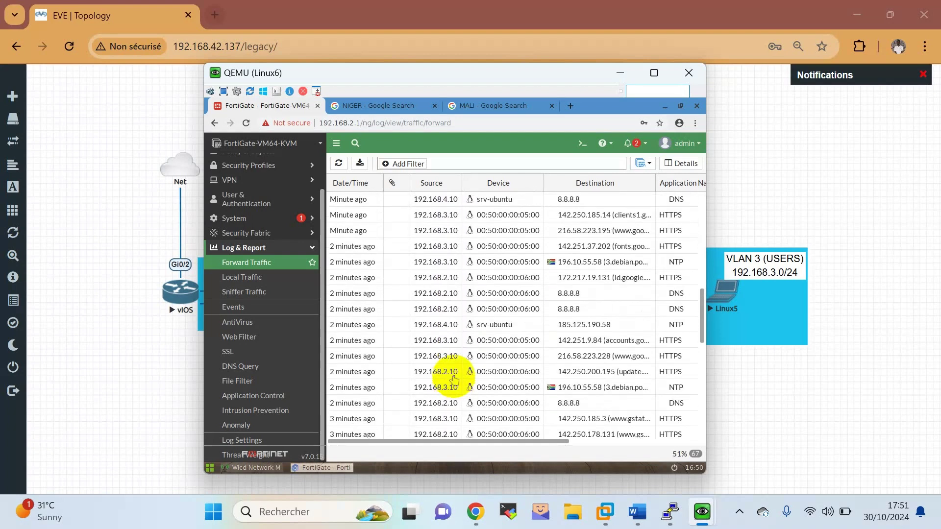
scroll(470, 407, "down", 3)
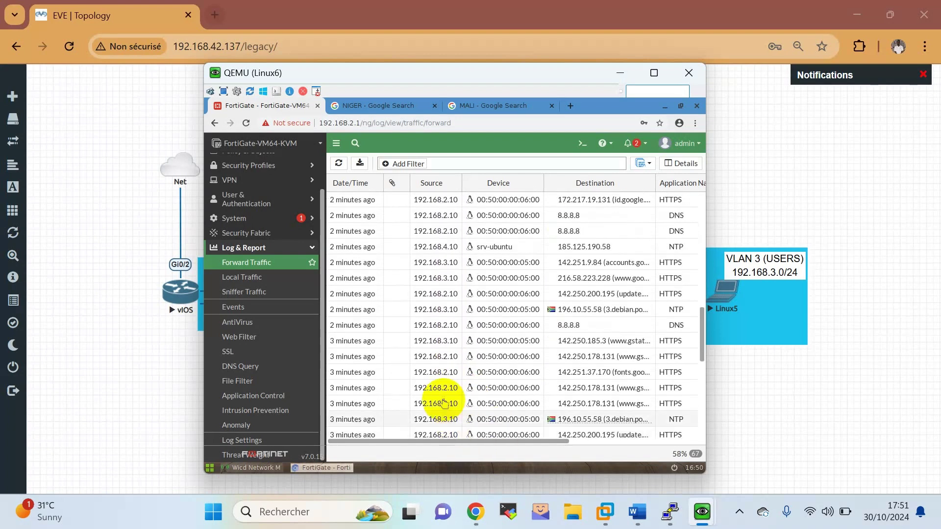
scroll(470, 343, "up", 4)
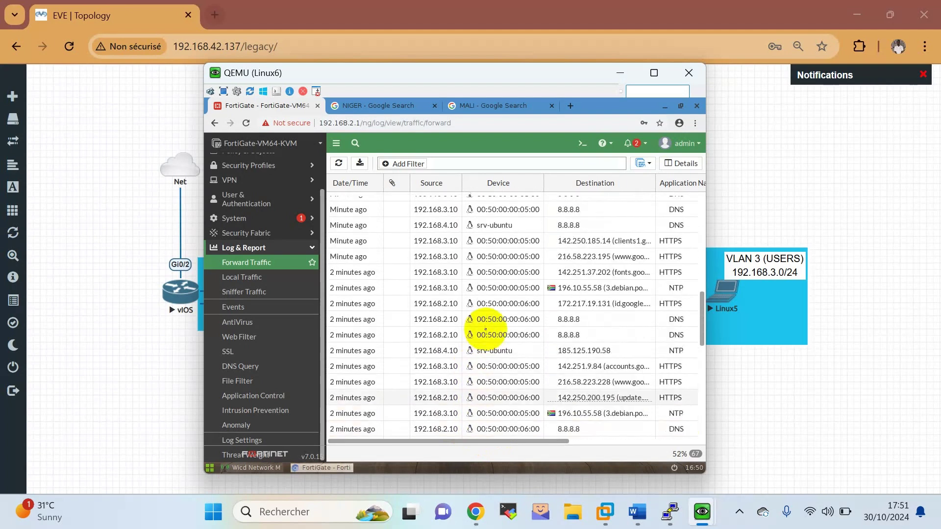
scroll(485, 328, "up", 5)
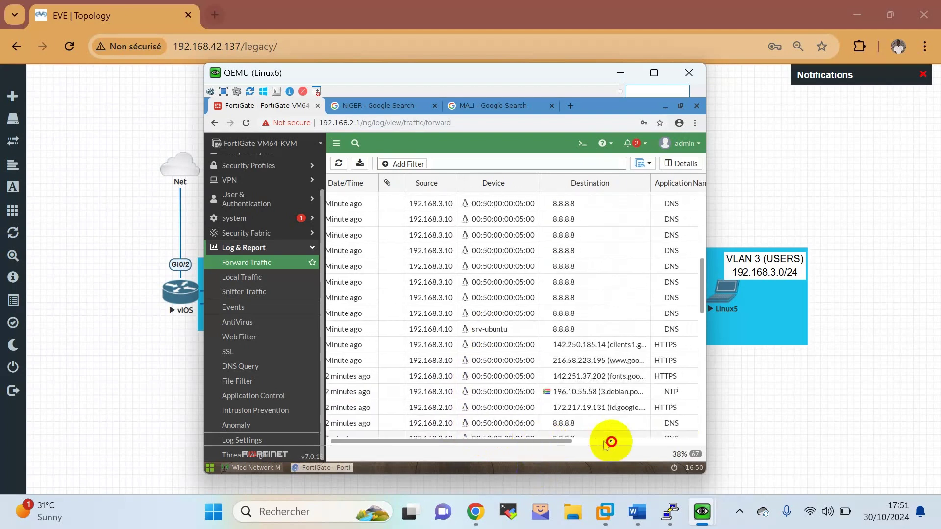
scroll(608, 441, "right", 5)
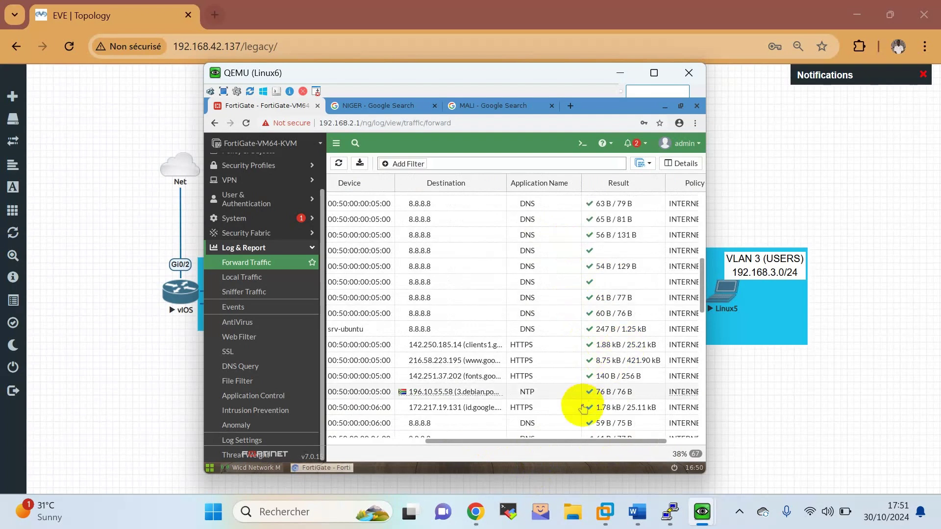
left_click_drag(630, 444, 658, 445)
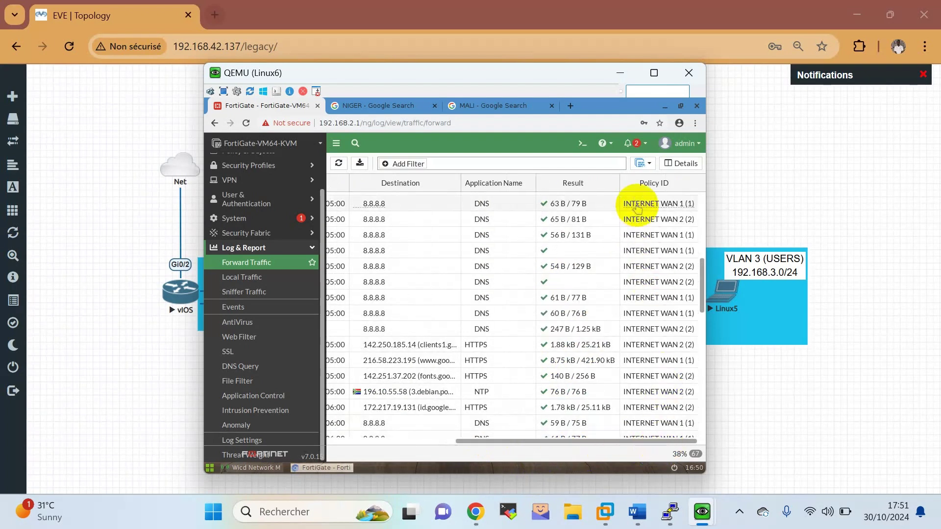
left_click(639, 205)
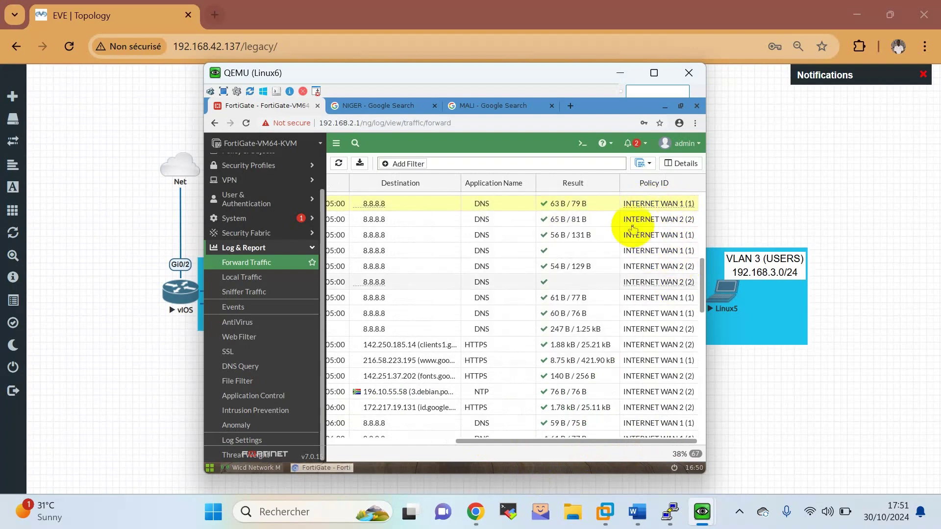
mouse_move(635, 203)
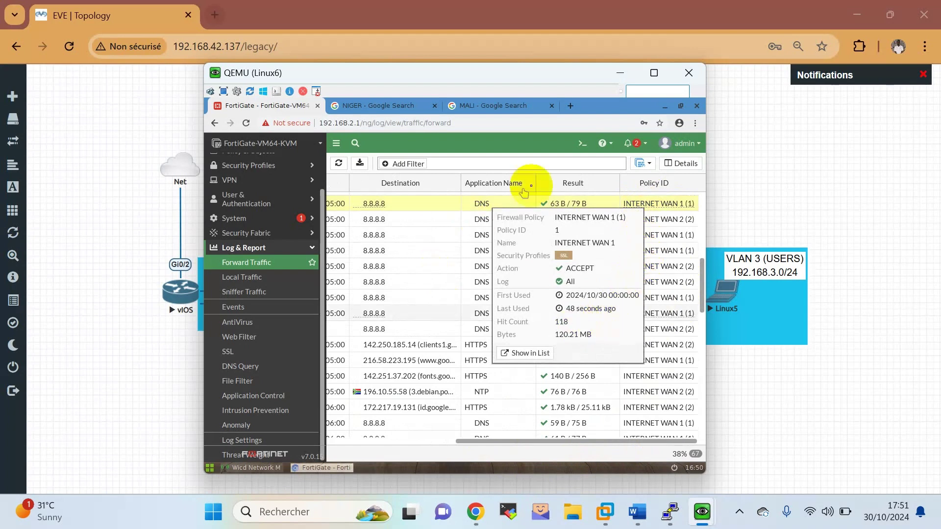
left_click(629, 77)
left_click(635, 513)
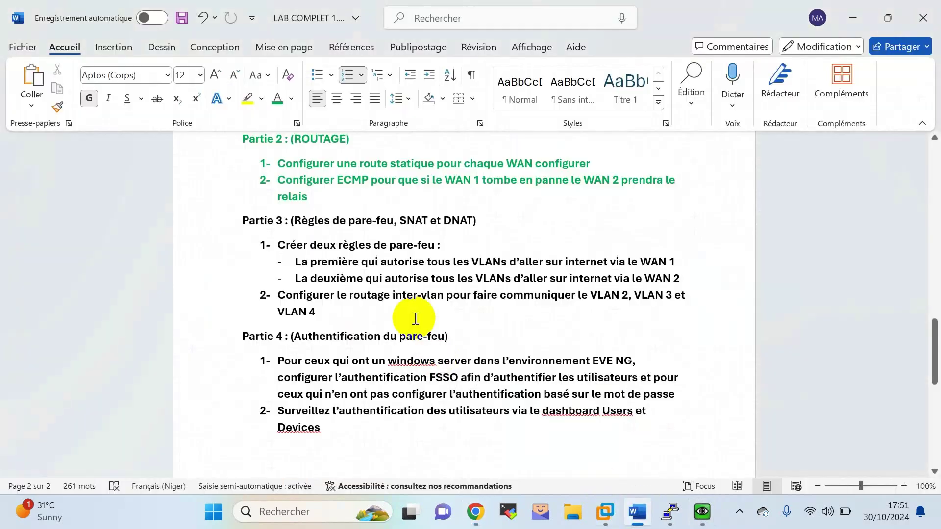
left_click(319, 295)
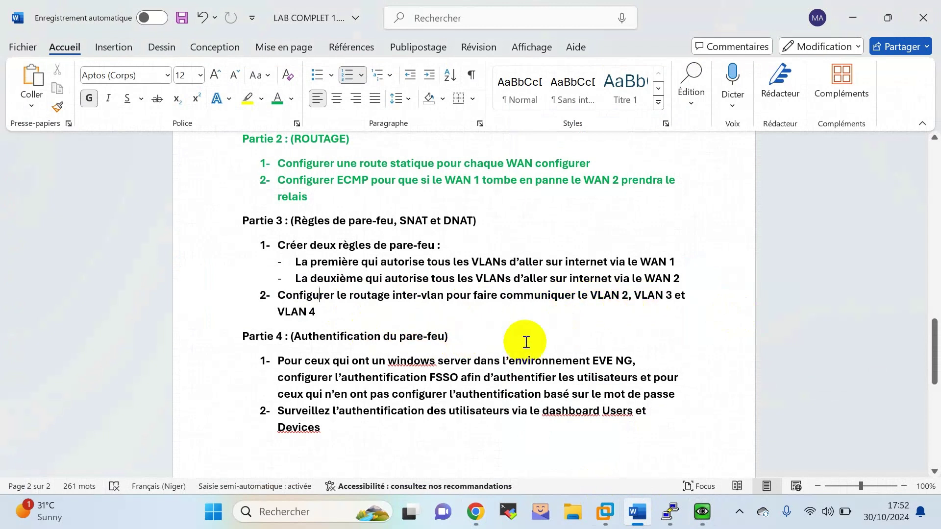
On the Linux6 FortiGate GUI, start a new policy under Policy & Objects > Firewall Policy.
mouse_move(492, 505)
left_click(481, 468)
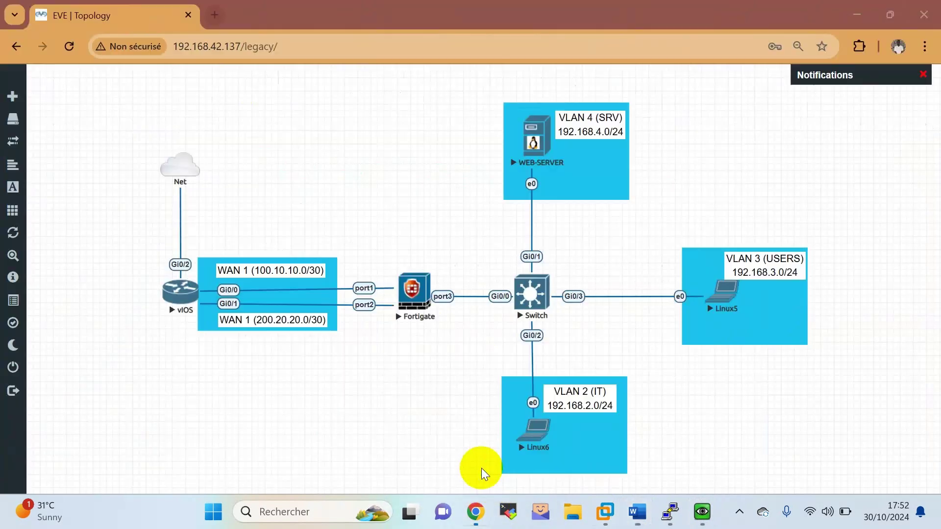
mouse_move(695, 516)
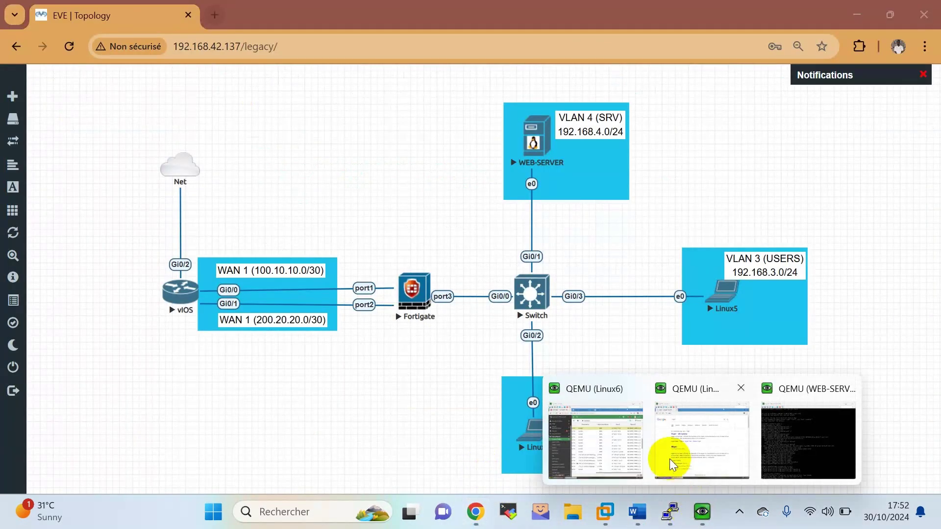
left_click(620, 441)
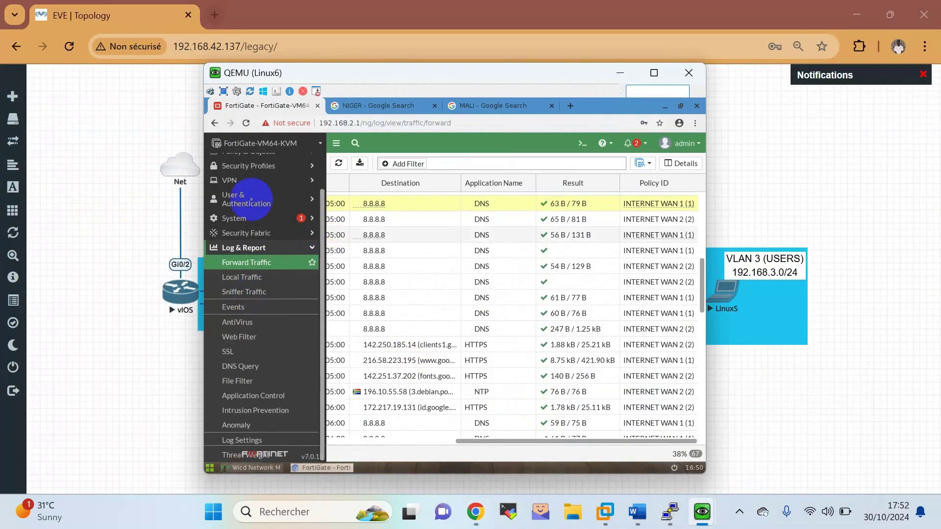
scroll(250, 196, "up", 2)
left_click(262, 190)
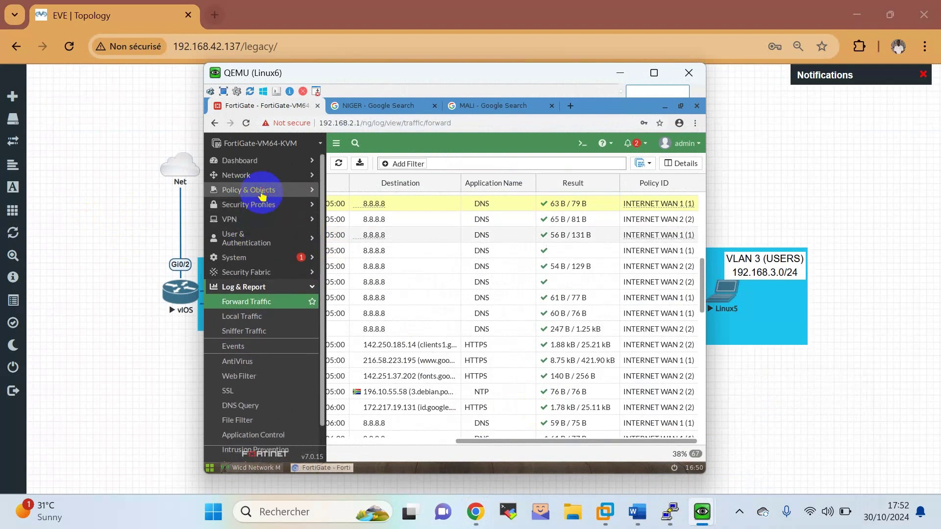
left_click(256, 209)
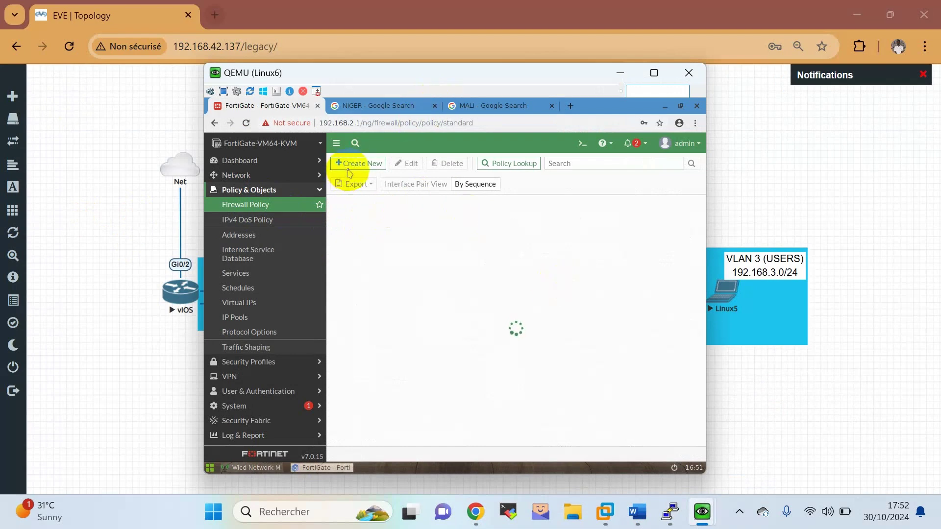
left_click(349, 167)
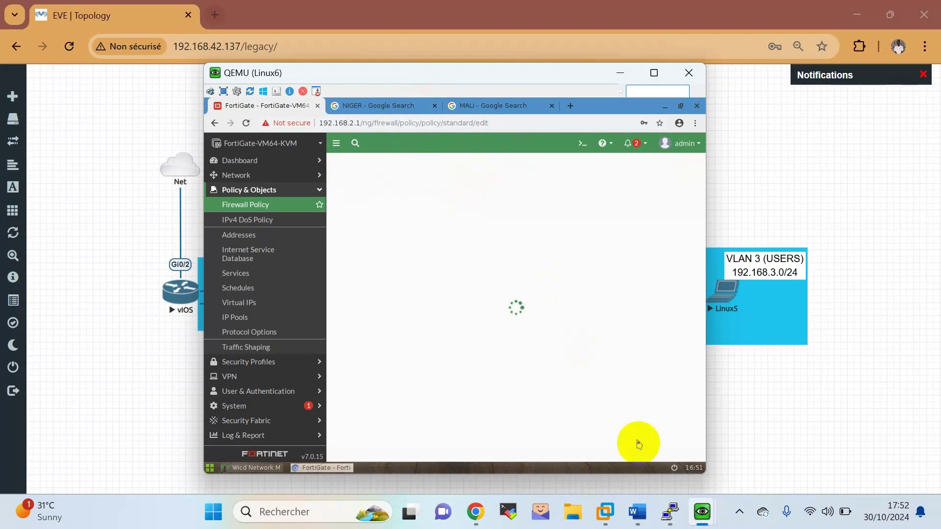
In the Word lab sheet, colour Partie 3 item 1 and its sub-lines green.
left_click(632, 509)
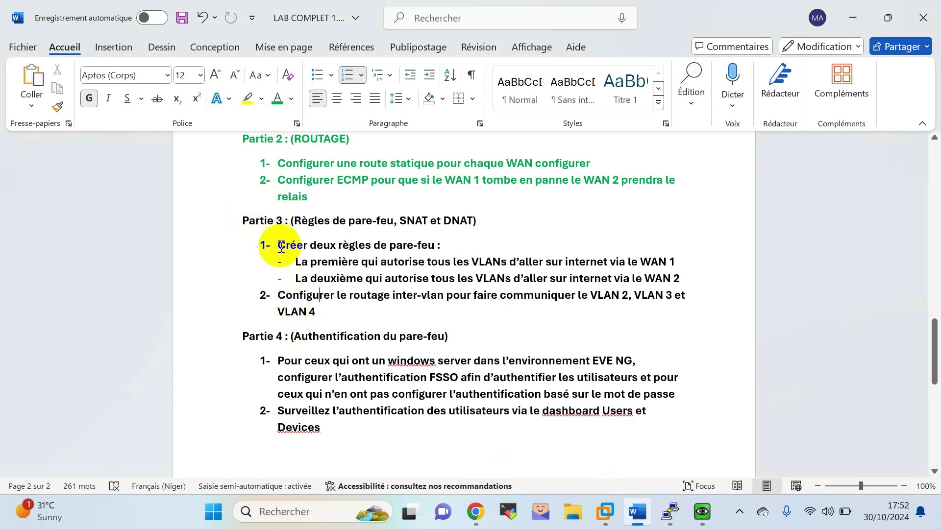
left_click_drag(281, 247, 679, 273)
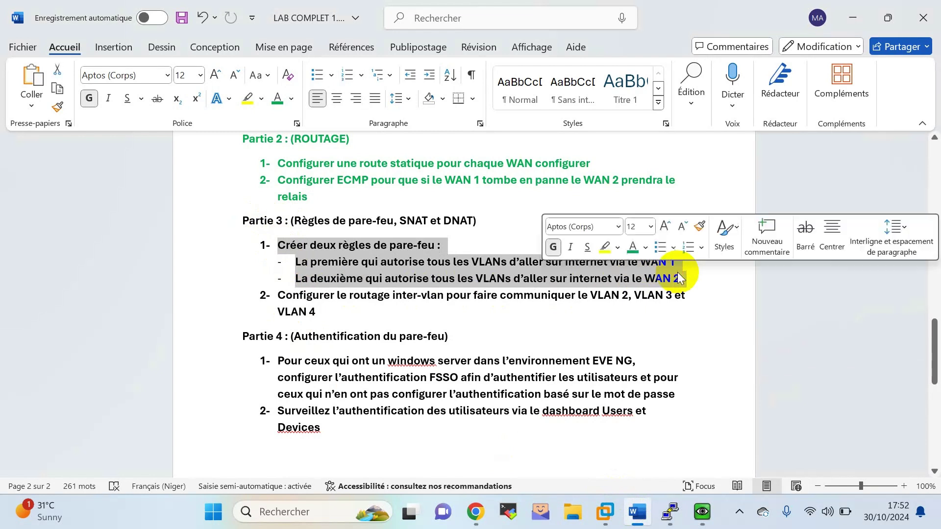
left_click(632, 248)
left_click(654, 327)
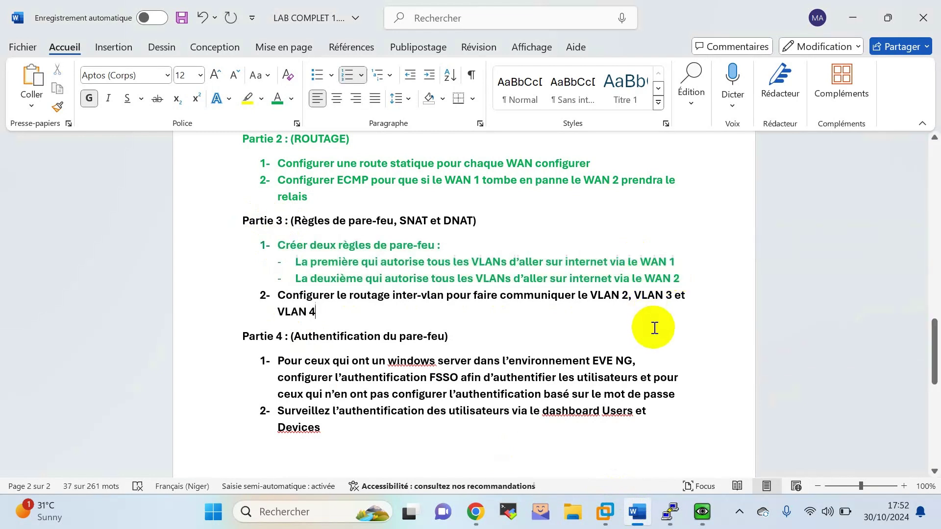
Back on the Linux6 console, name the new policy 'ALL VLANS CONNECT'.
left_click(477, 514)
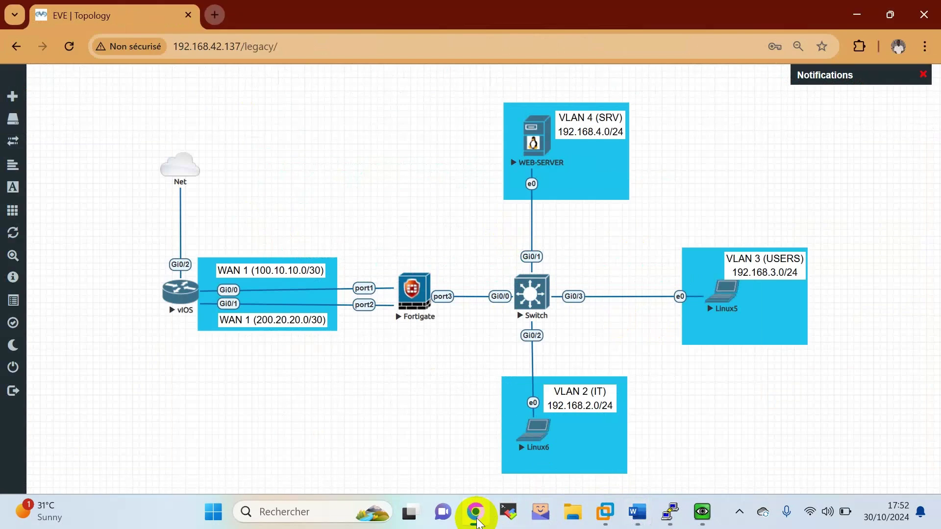
mouse_move(706, 512)
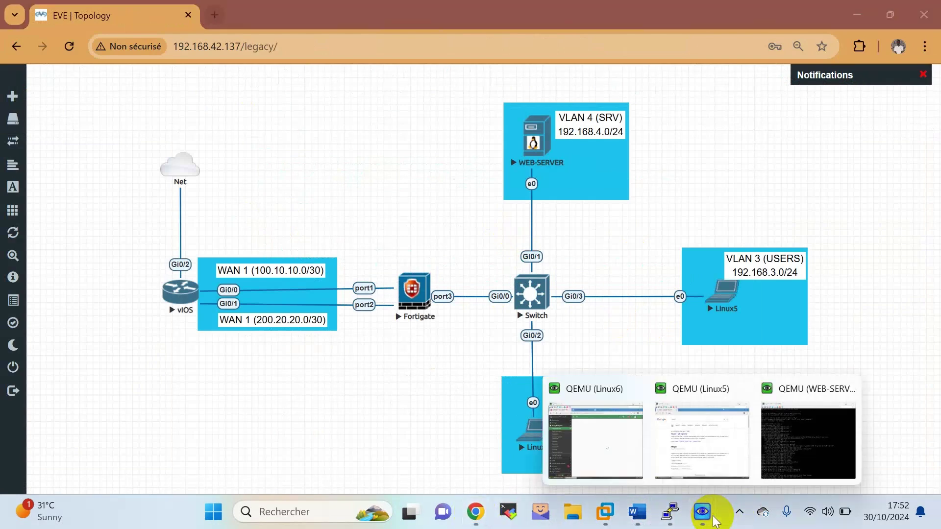
left_click(603, 452)
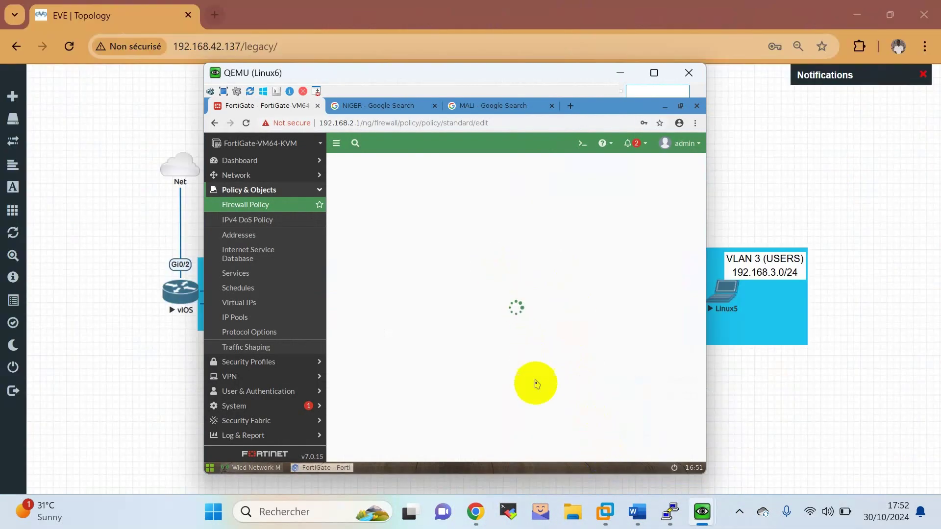
left_click(740, 511)
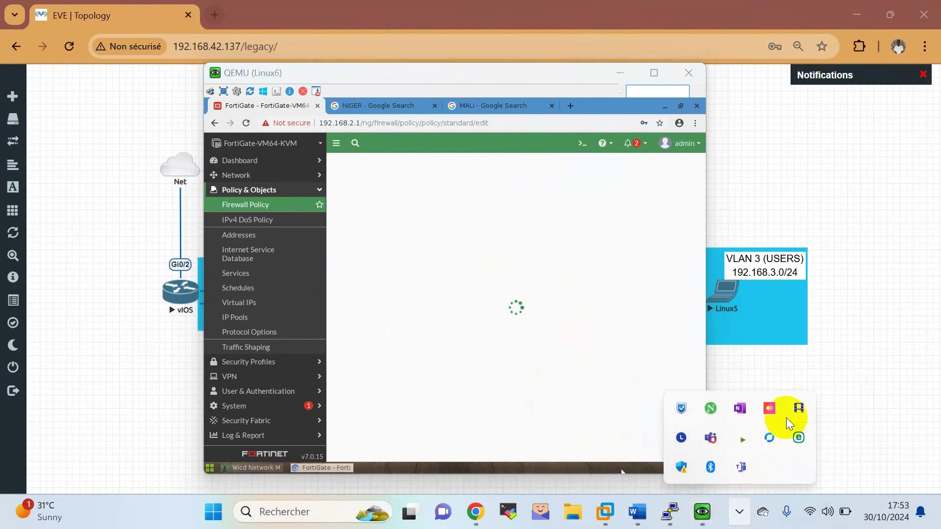
left_click(431, 193)
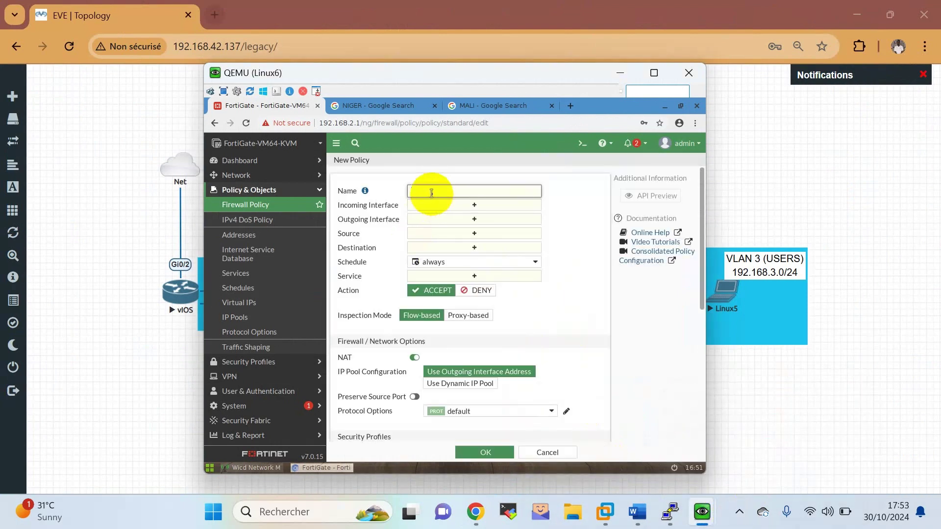
type("v")
key("BackSpace")
type("a")
type("ALL VLANS CON")
Set VLAN 2, 3 and 4 as both incoming and outgoing interfaces.
left_click(483, 209)
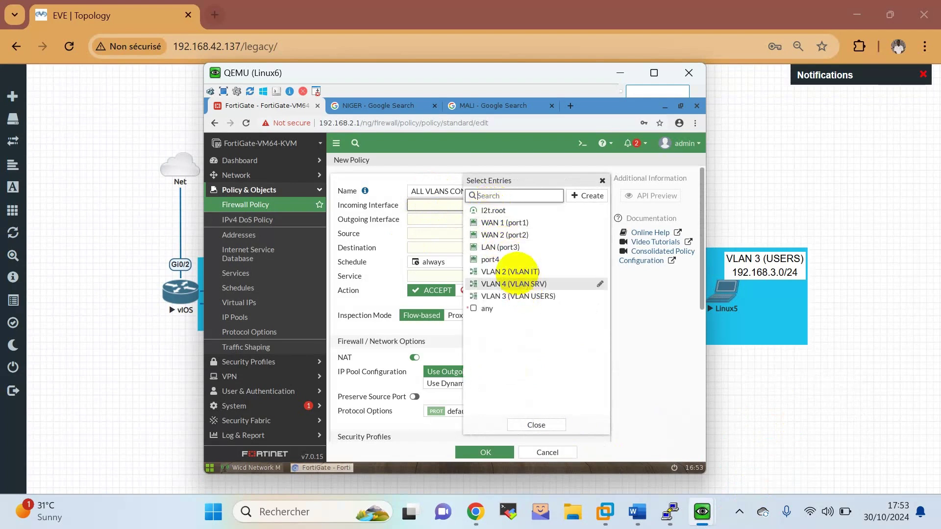
left_click(515, 271)
left_click(514, 284)
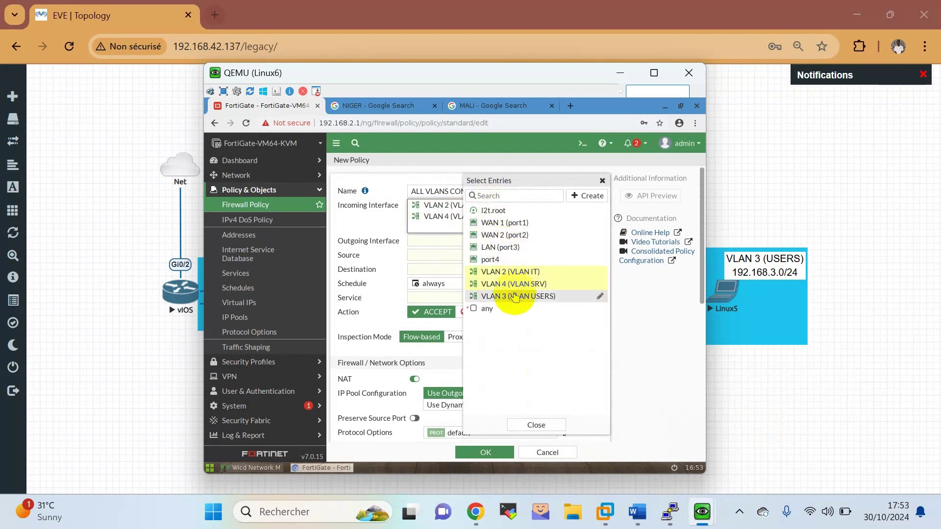
left_click(514, 296)
left_click(431, 252)
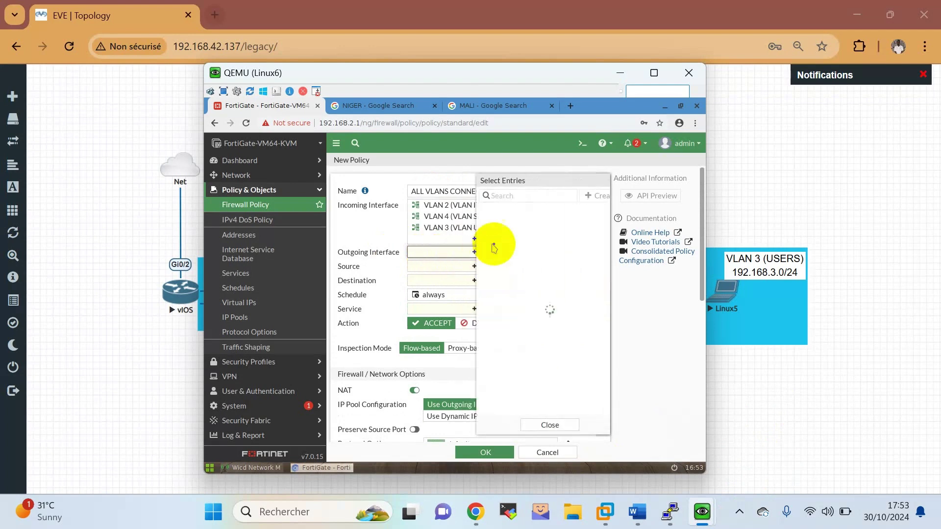
left_click(510, 272)
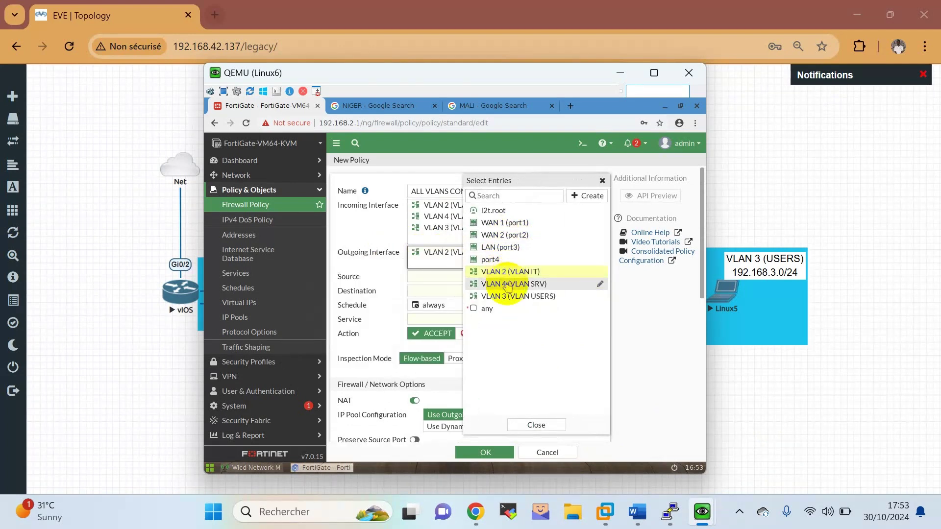
left_click(508, 285)
left_click(515, 296)
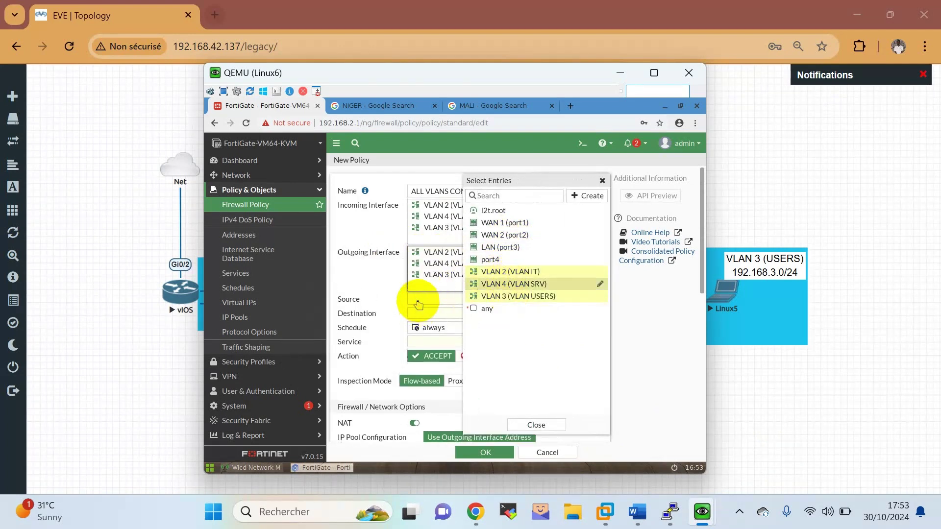
Add VLAN IT and VLAN SRV as sources, and VLAN IT, SRV, USERS as destinations.
left_click(418, 301)
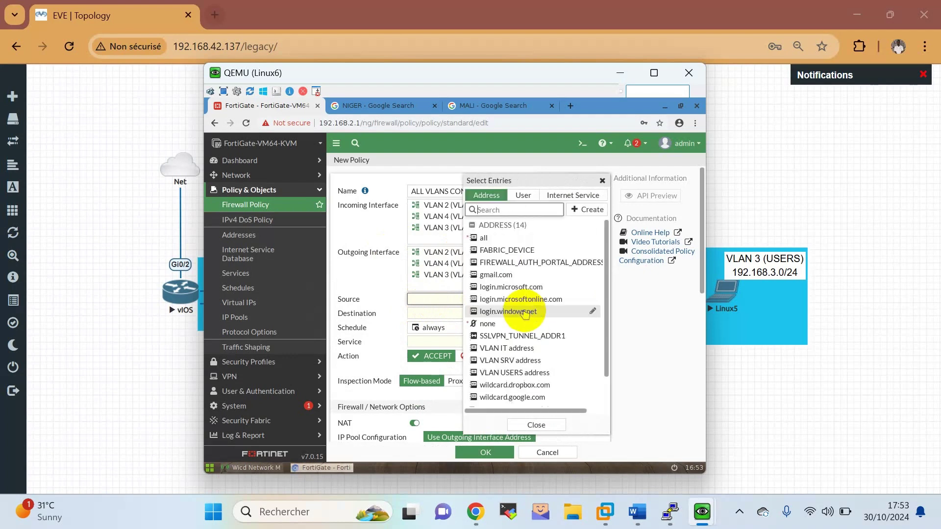
left_click(509, 349)
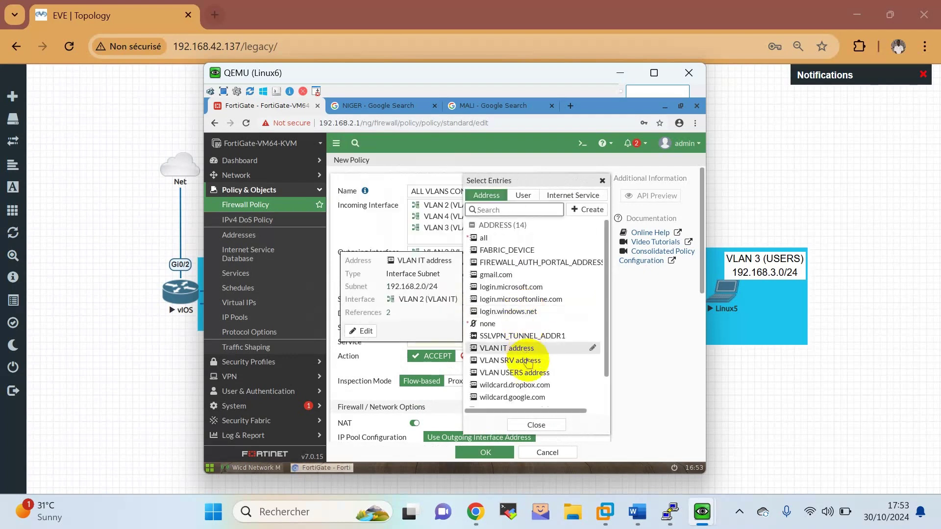
left_click(529, 362)
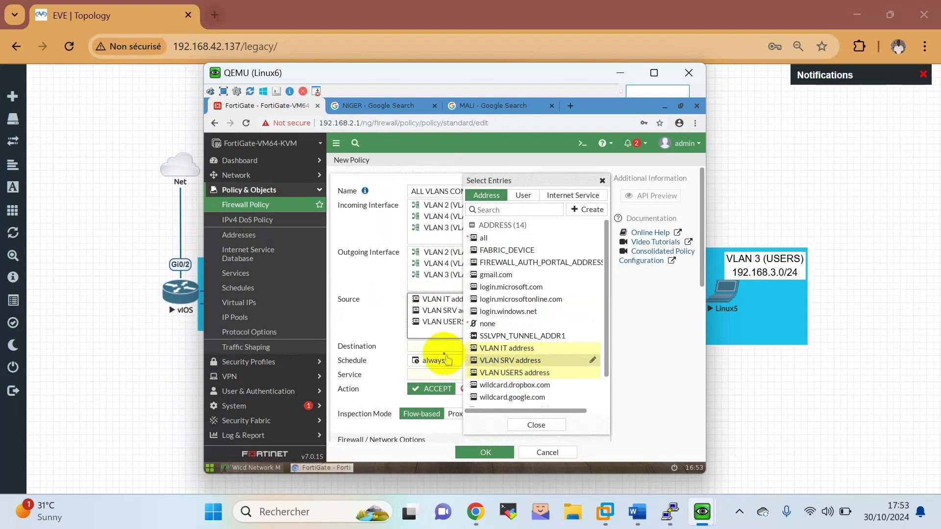
left_click(435, 346)
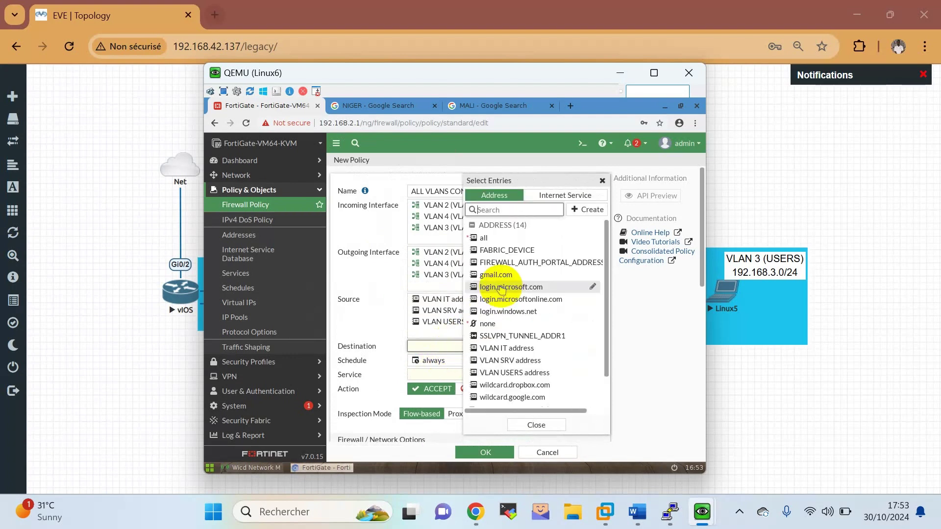
left_click(498, 351)
left_click(504, 361)
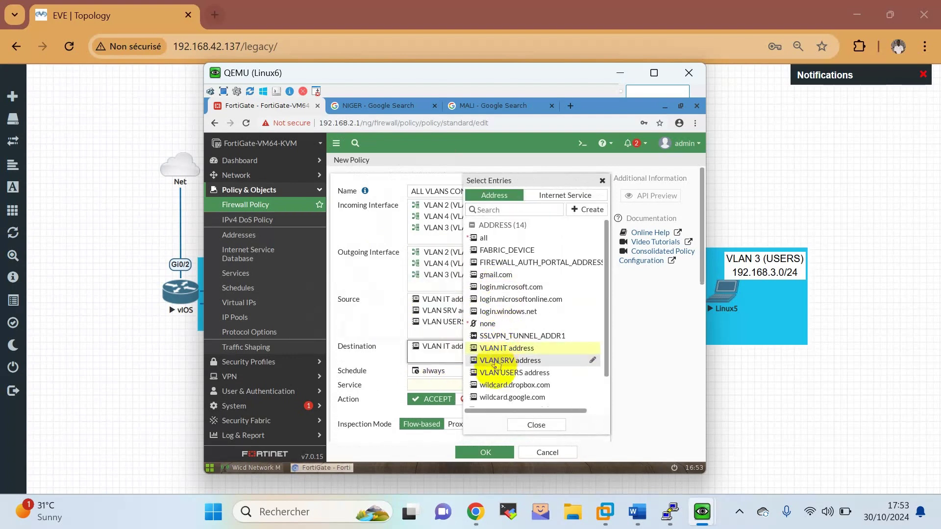
left_click(505, 373)
left_click(363, 319)
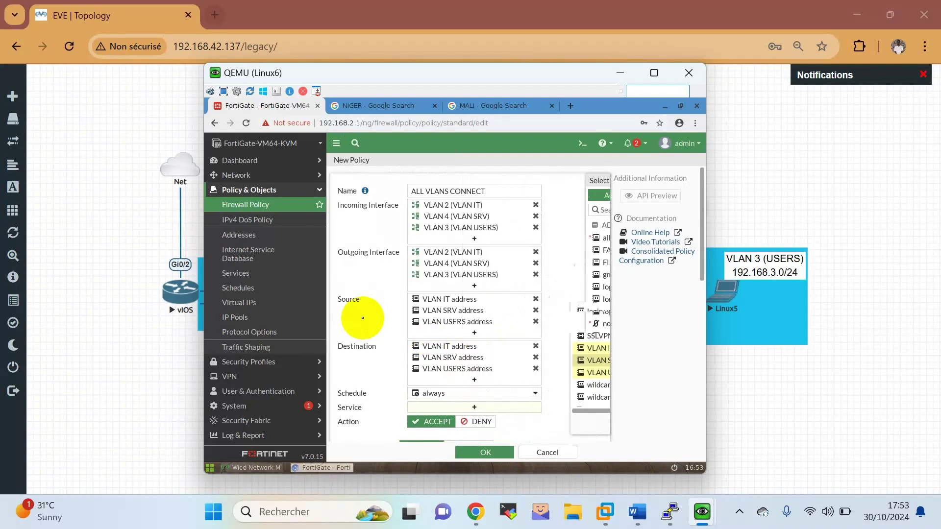
Set the policy's service to ALL and save it with OK.
scroll(501, 393, "down", 1)
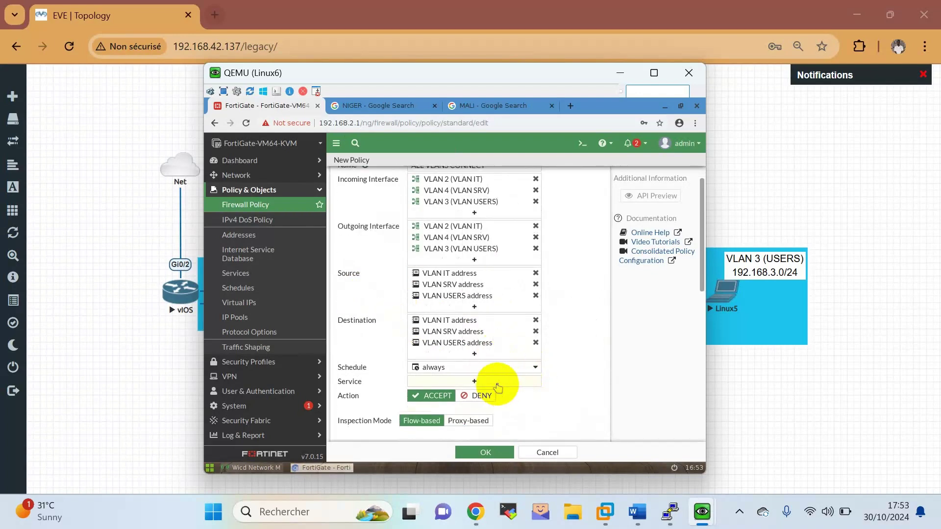
left_click(498, 381)
mouse_move(498, 388)
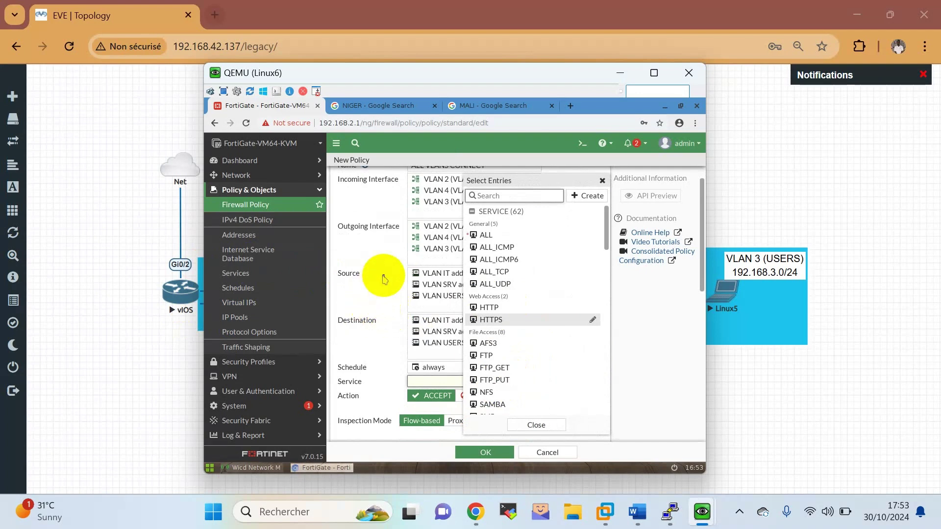
mouse_move(477, 347)
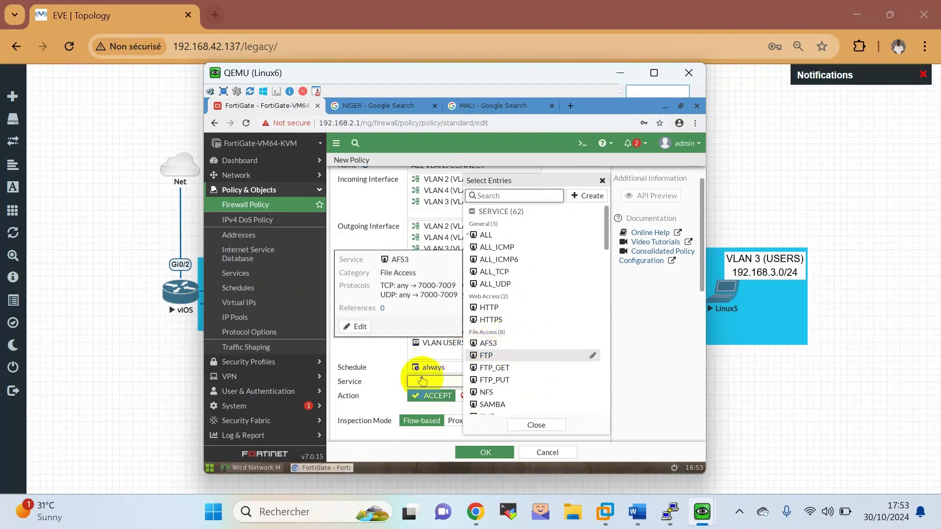
left_click(488, 236)
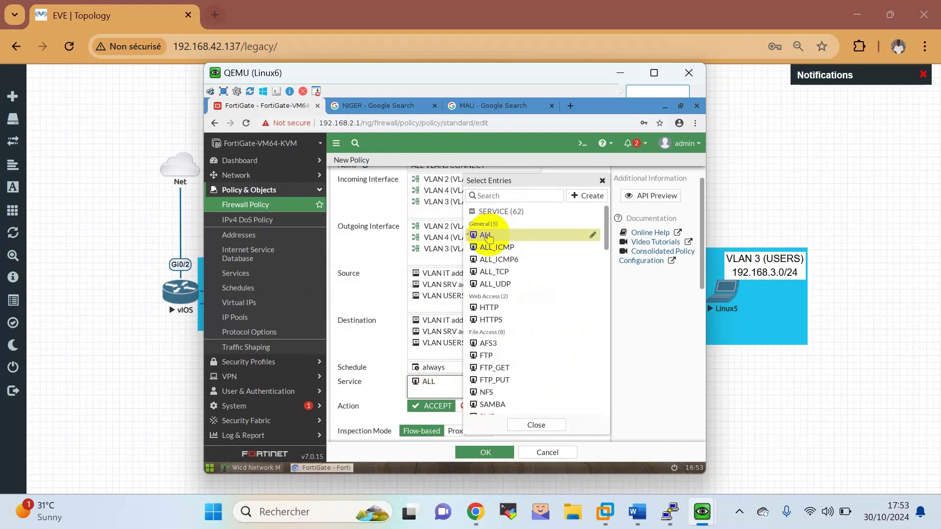
left_click(395, 356)
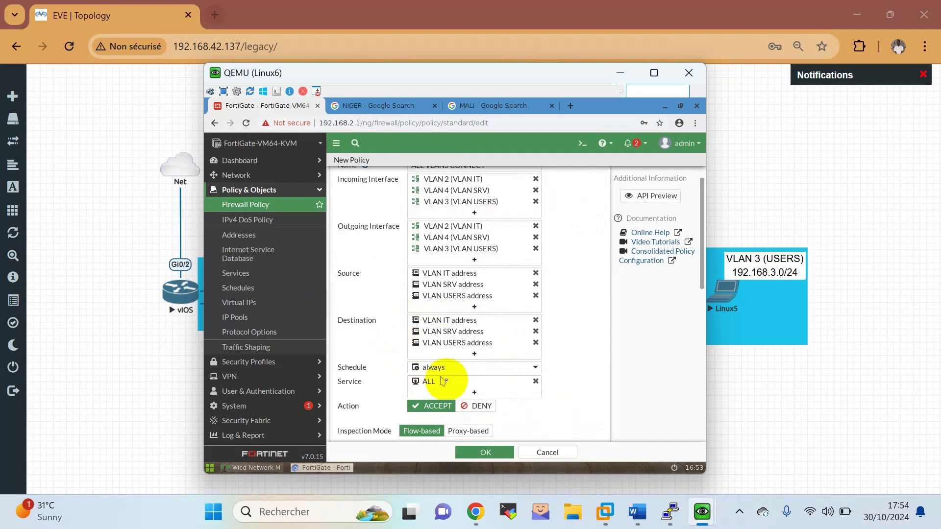
left_click(496, 454)
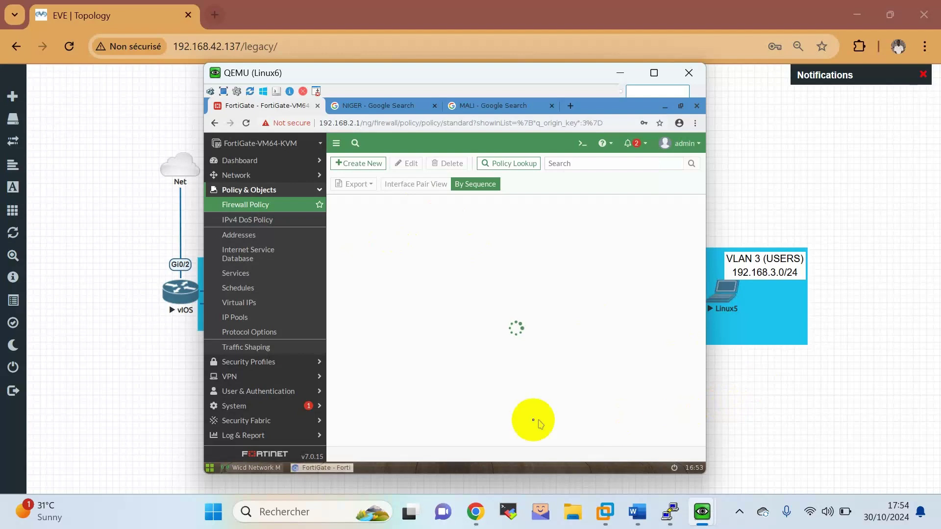
Open a Terminal from the Linux6 guest's application launcher, giving a root shell prompt.
left_click(320, 401)
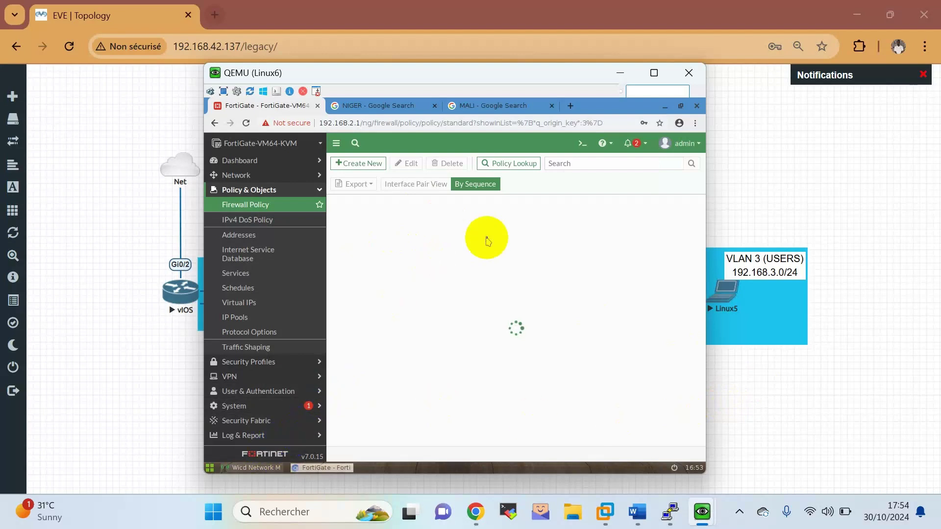
left_click(306, 421)
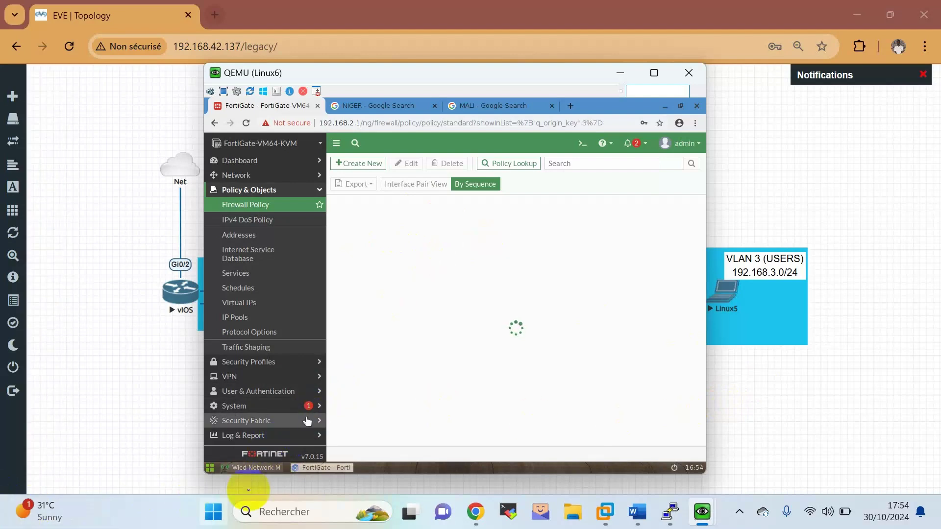
left_click(210, 468)
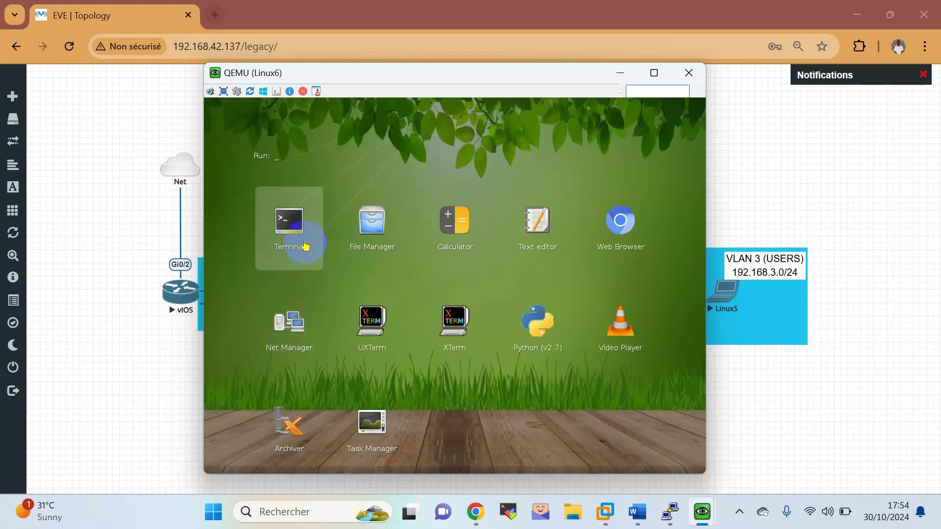
left_click(545, 236)
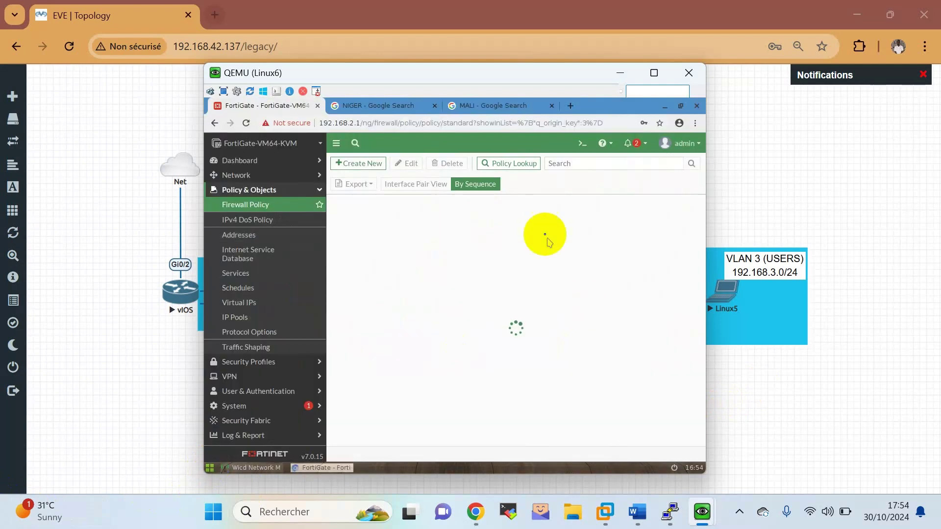
left_click(424, 184)
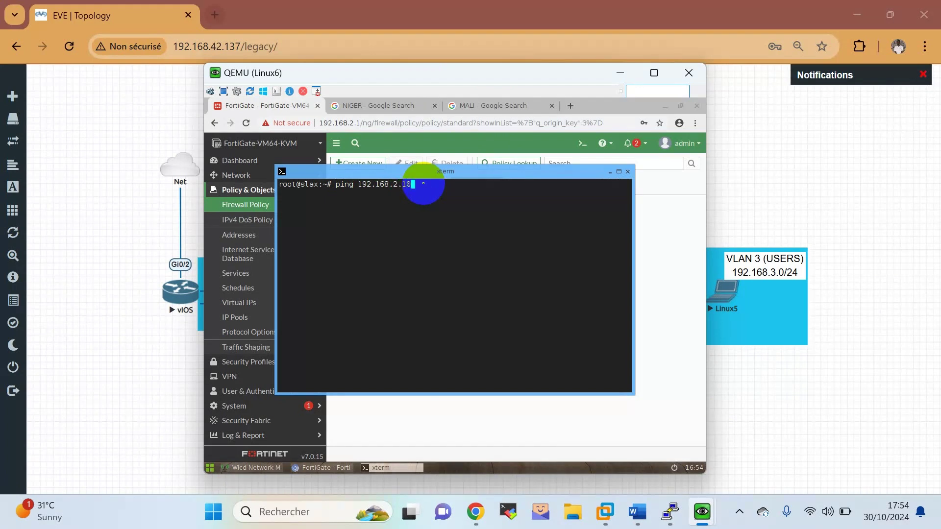
From Linux6, ping 192.168.2.10, 192.168.3.10 and 192.168.4.10, stopping each with Ctrl+C.
key("Return")
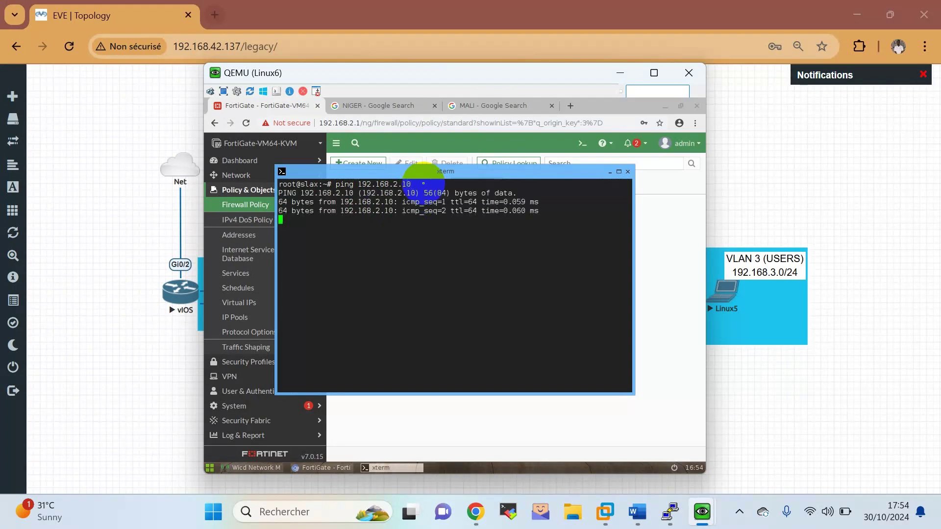
key("ctrl+c")
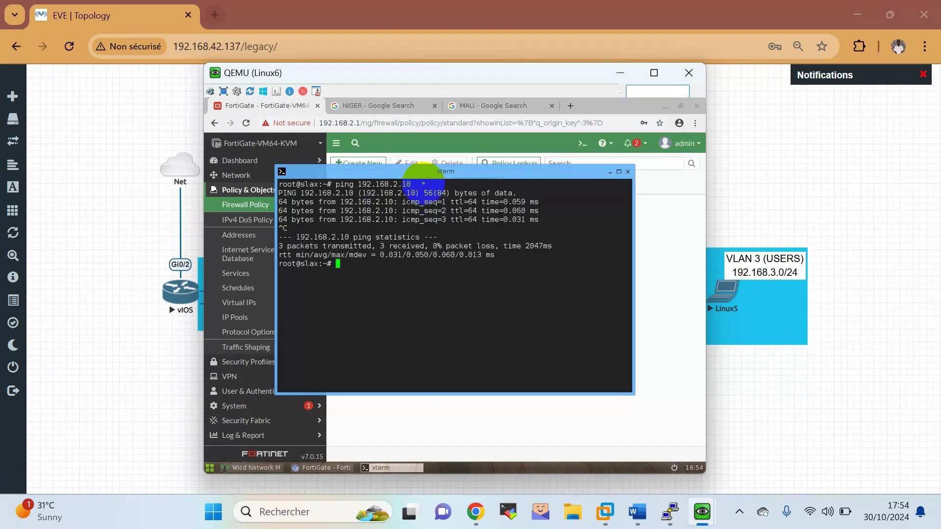
key("Up")
key("Return")
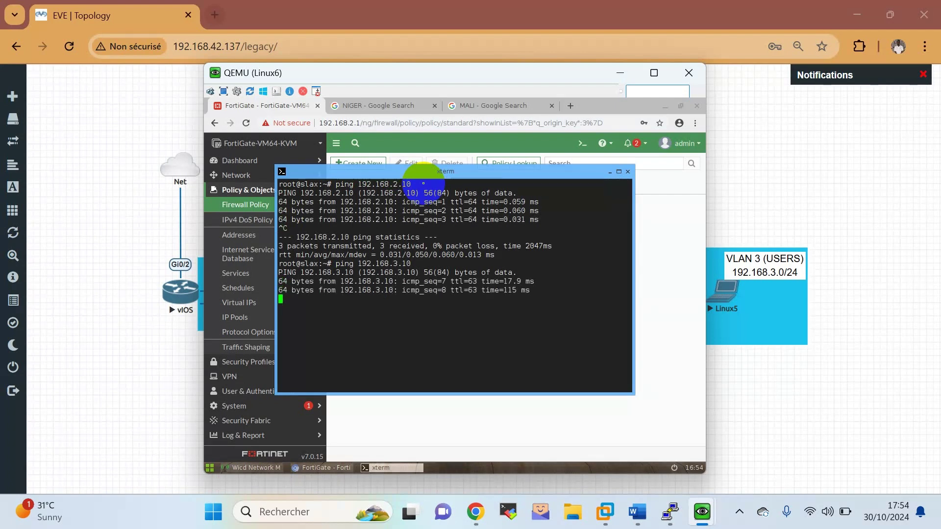
key("ctrl+c")
key("Up")
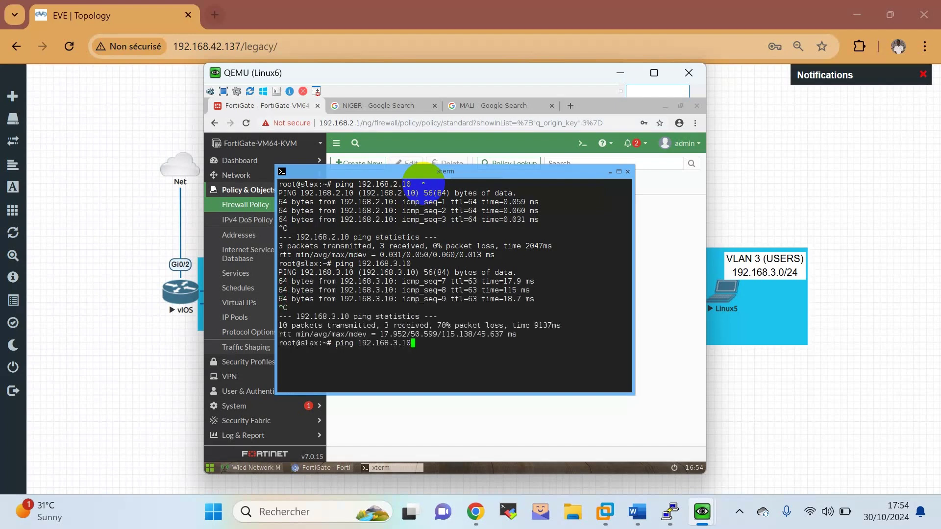
key("Return")
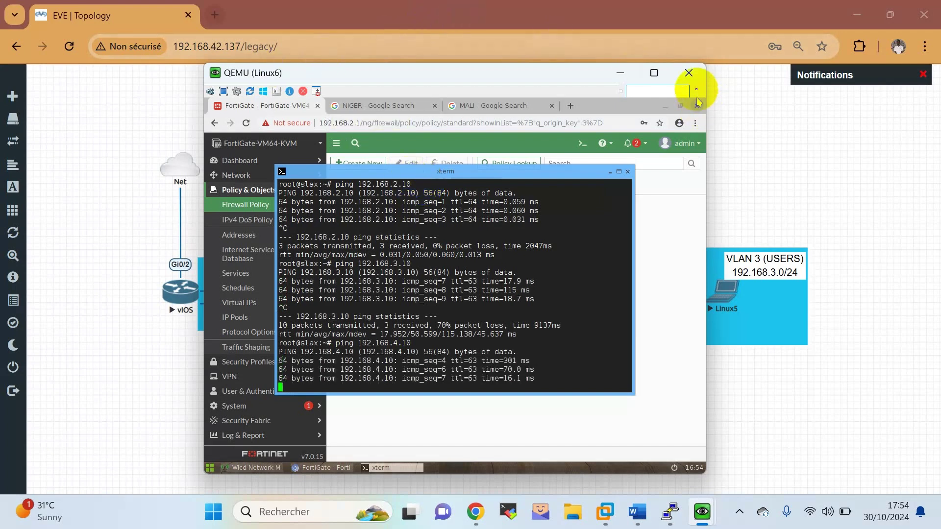
Close the Linux6 console and open a terminal on the Linux5 host via VNC.
left_click(691, 75)
left_click(725, 300)
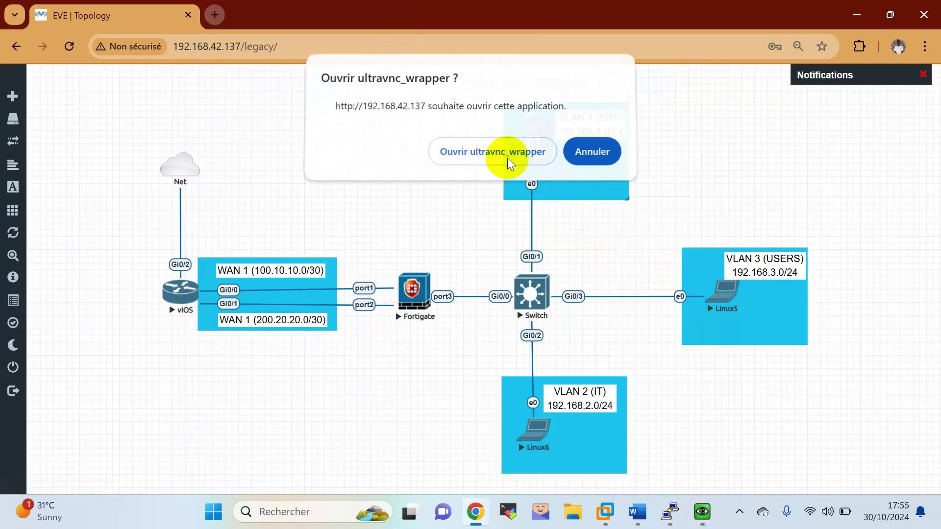
left_click(508, 162)
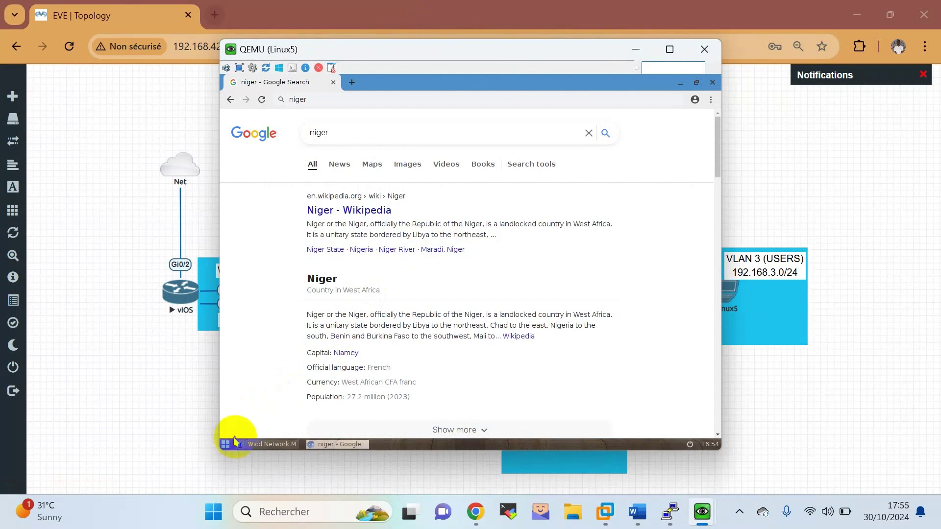
left_click(235, 441)
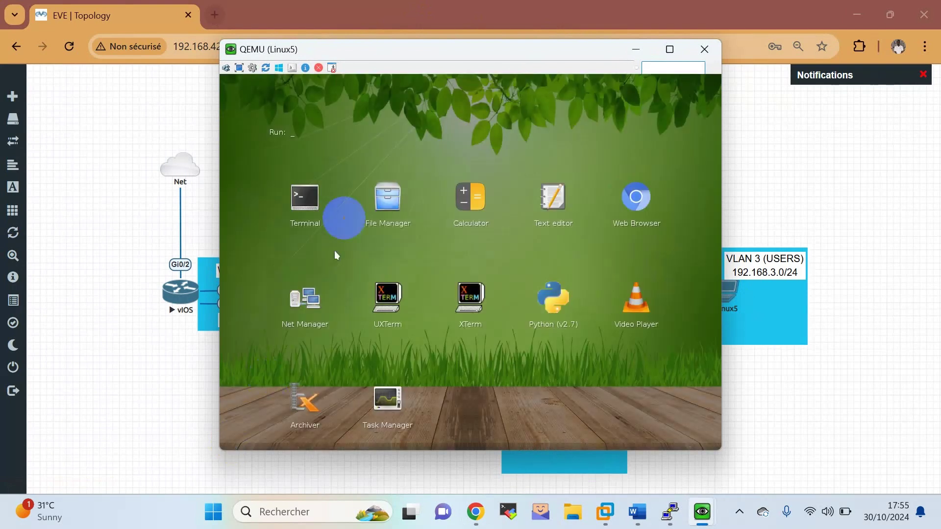
left_click(305, 198)
left_click(456, 241)
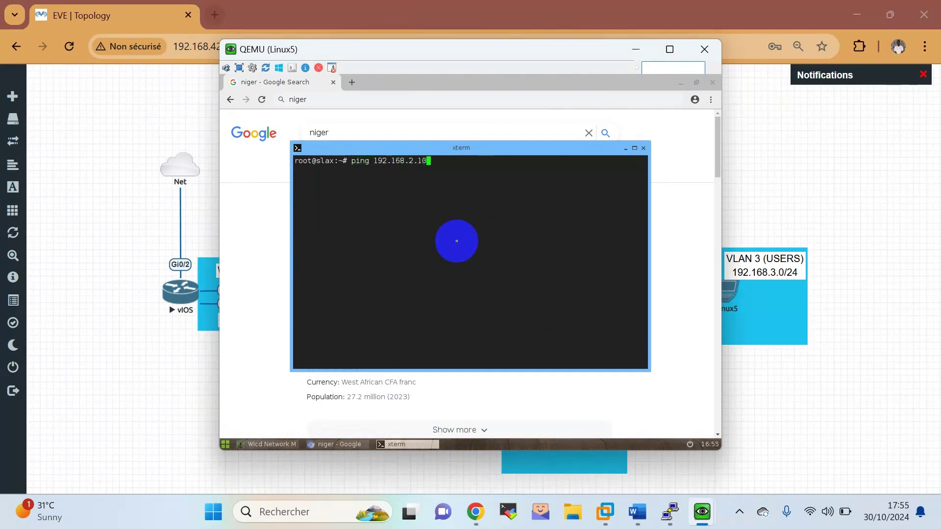
Ping 192.168.2.10 and 192.168.4.10 from Linux5, then close its console.
key("Return")
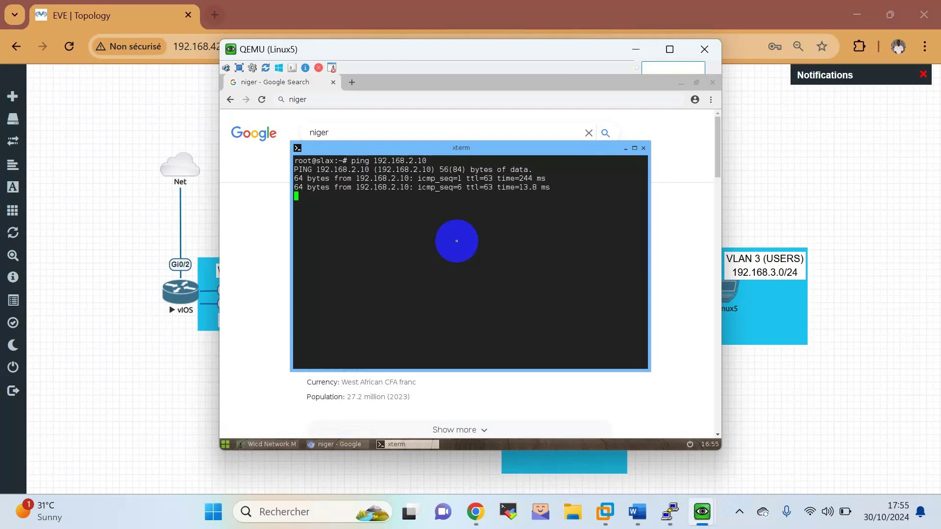
key("ctrl+c")
key("Up")
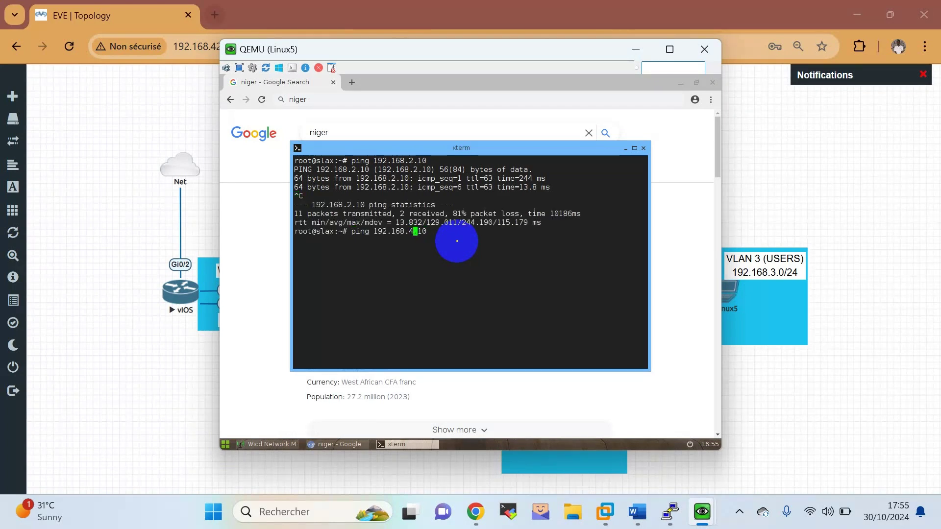
key("Return")
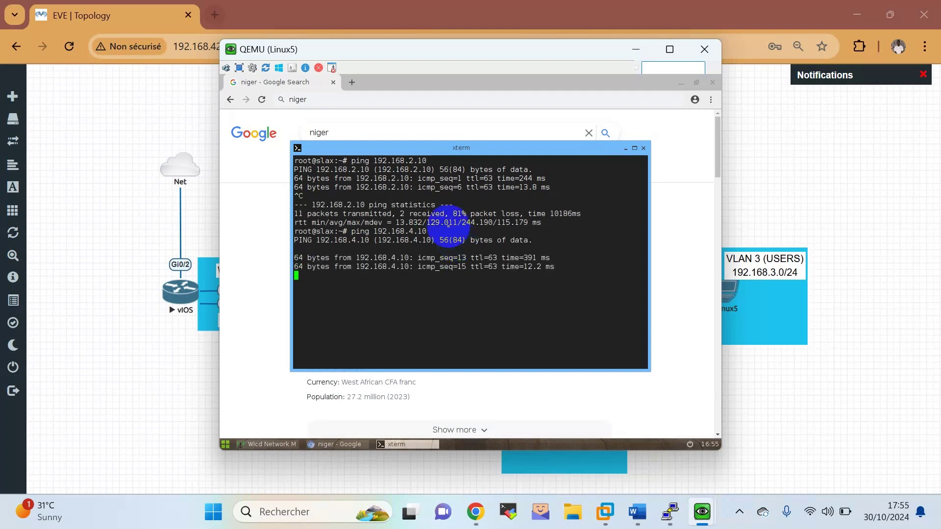
key("ctrl+c")
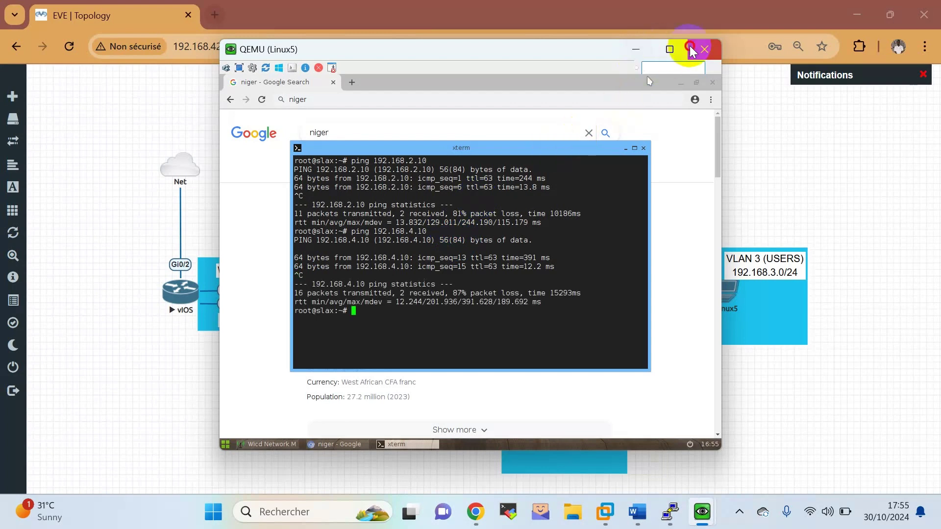
left_click(690, 49)
In the Word lab sheet, colour the inter-VLAN routing task paragraph green.
left_click(636, 512)
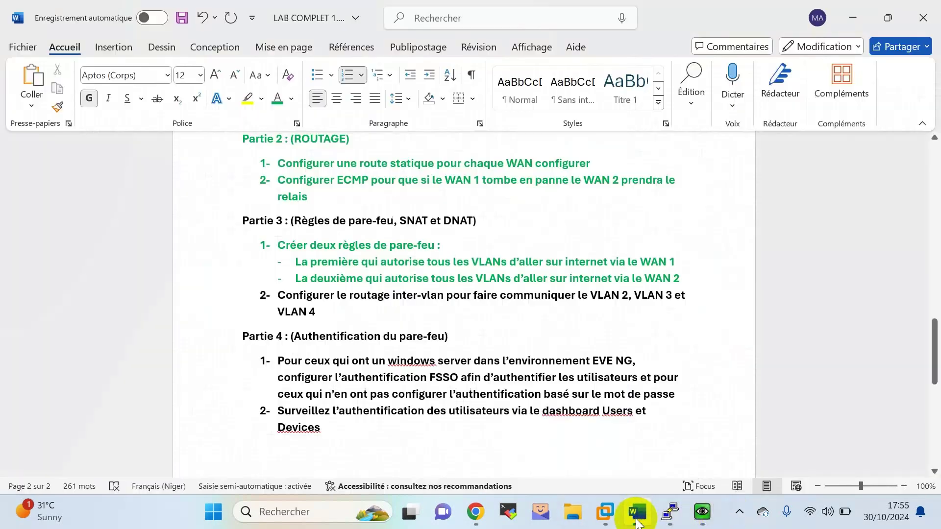
left_click_drag(319, 309, 266, 295)
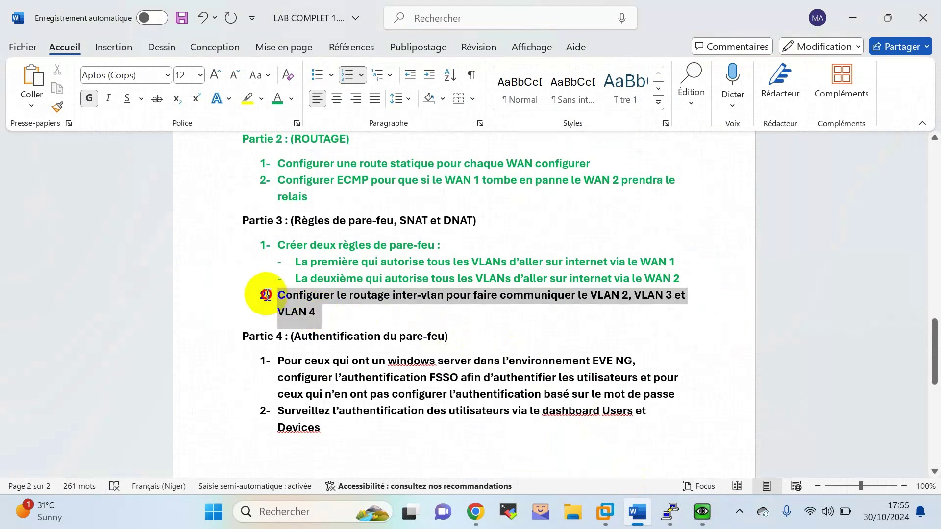
left_click(356, 270)
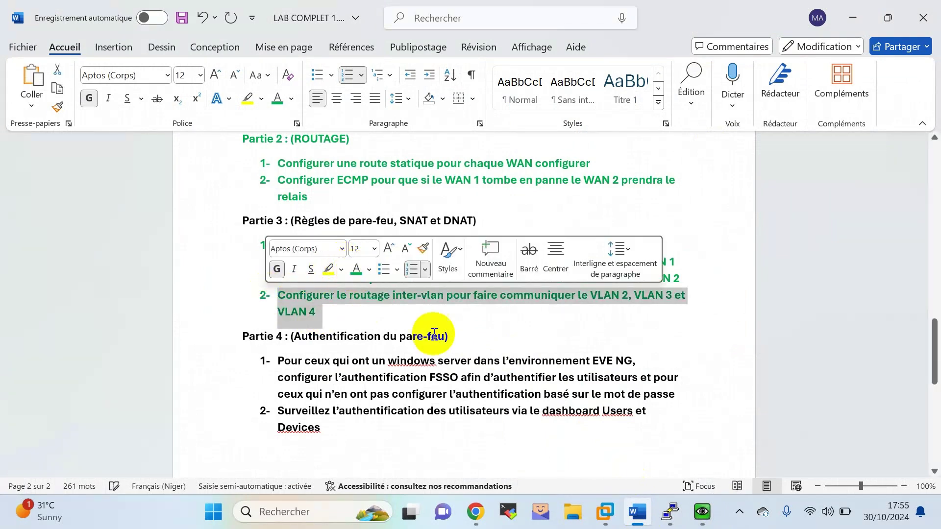
left_click(483, 318)
scroll(489, 319, "down", 1)
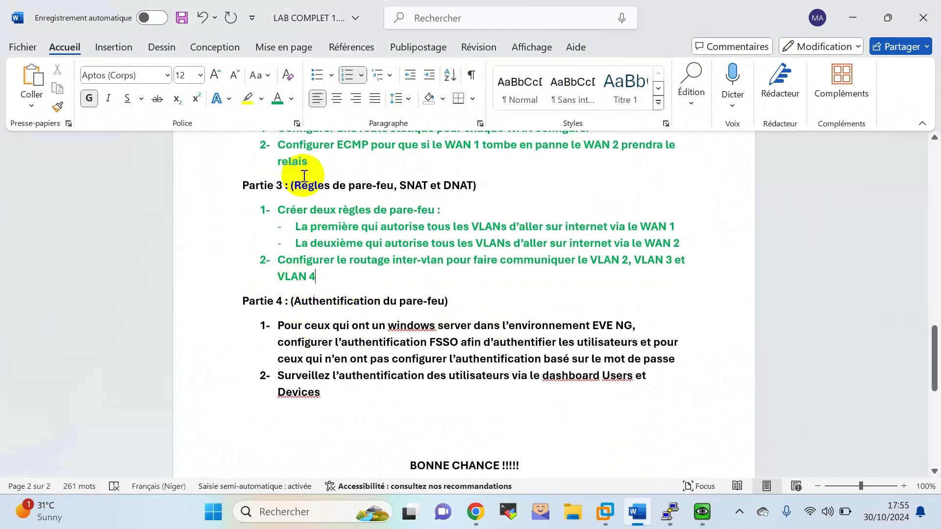
Colour the Partie 3 heading green and select the word FSSO.
triple_click(308, 180)
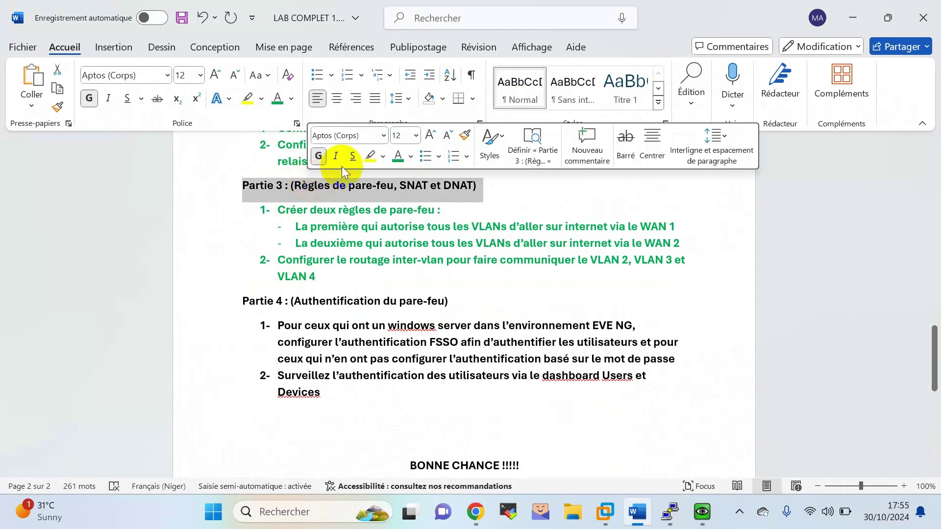
left_click(397, 157)
scroll(381, 227, "down", 2)
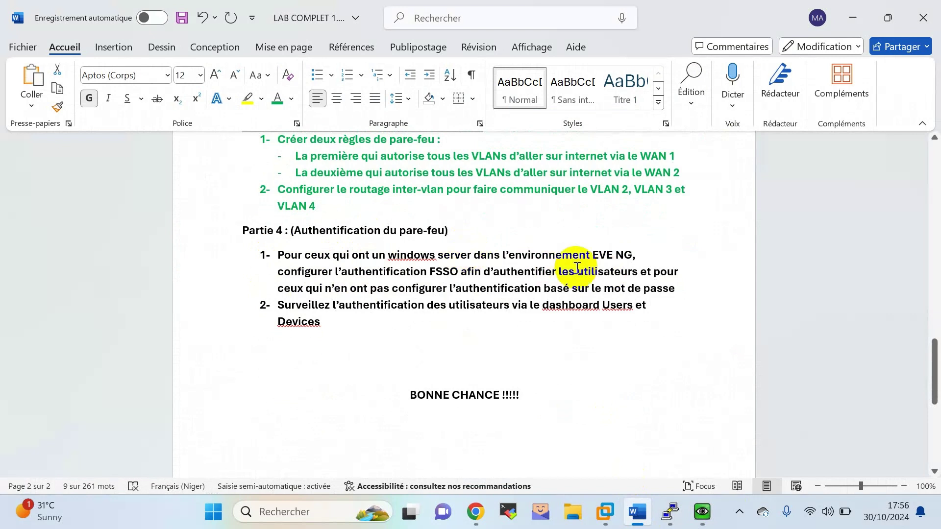
double_click(441, 274)
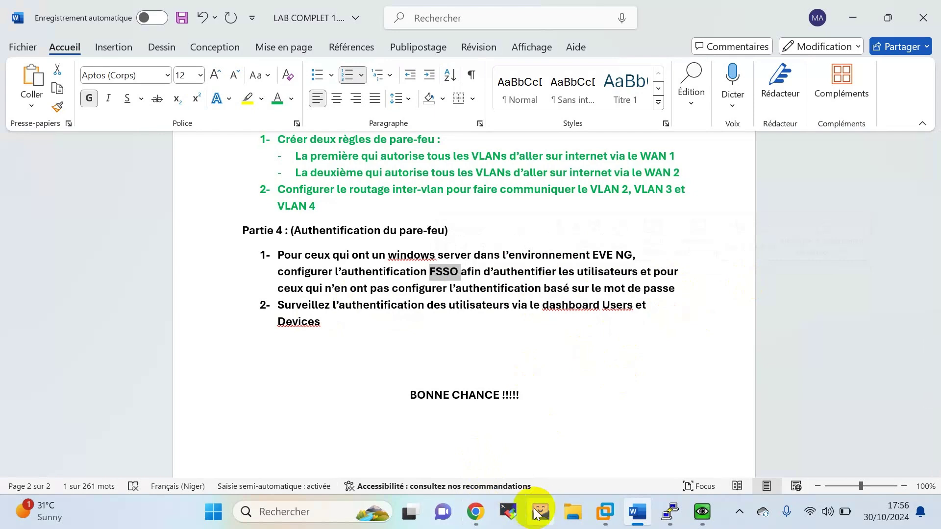
Return to the EVE topology and reopen the Linux6 host's VNC console.
left_click(475, 512)
mouse_move(603, 521)
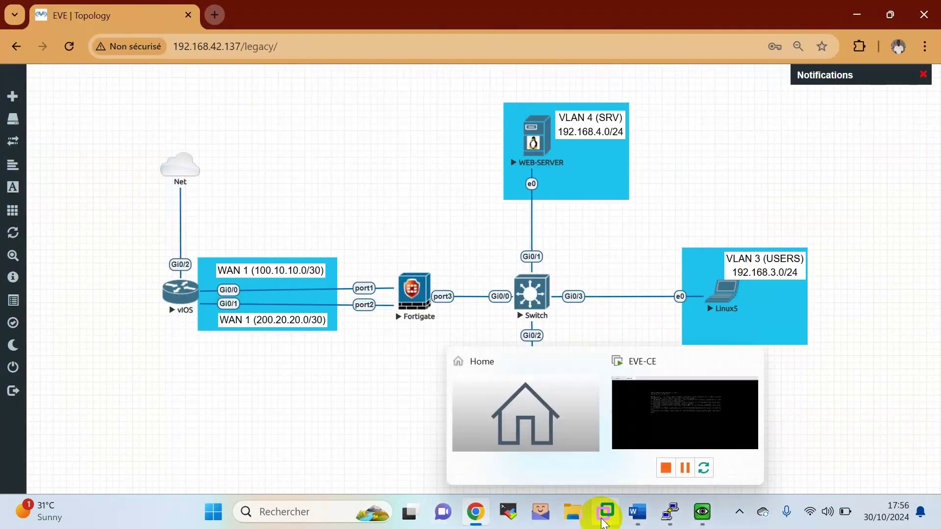
mouse_move(710, 511)
mouse_move(740, 450)
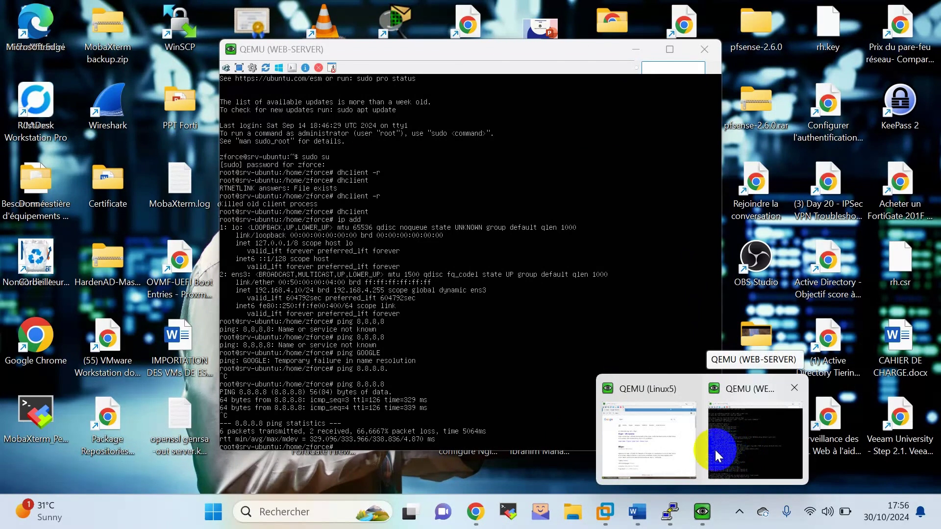
mouse_move(694, 446)
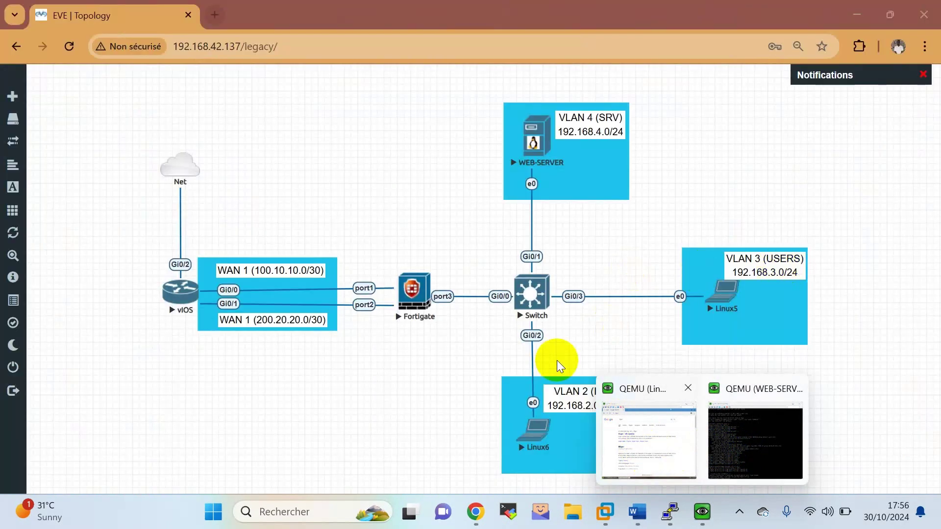
left_click(409, 431)
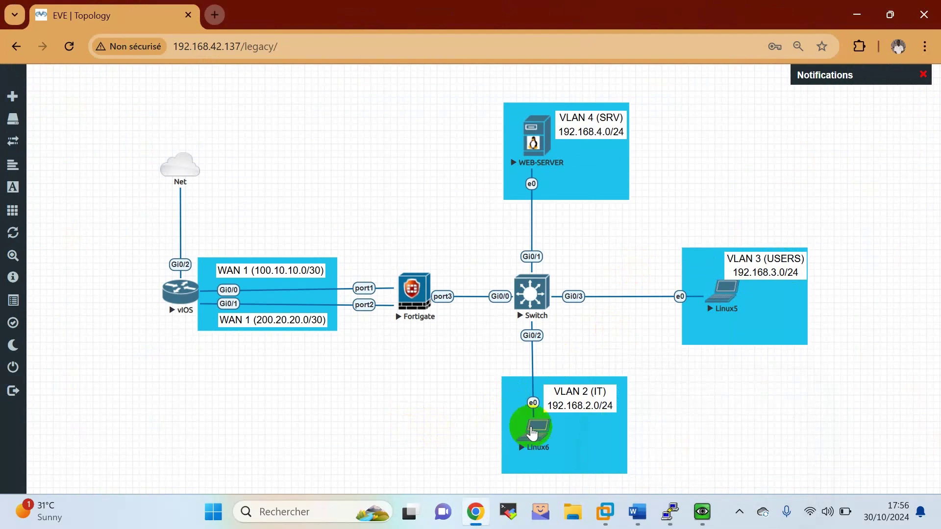
left_click(530, 430)
left_click(494, 158)
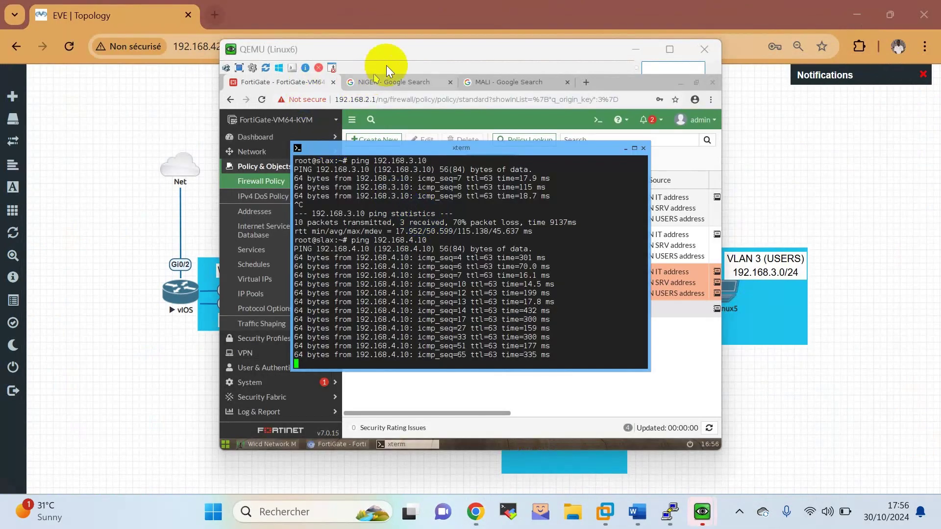
left_click(388, 65)
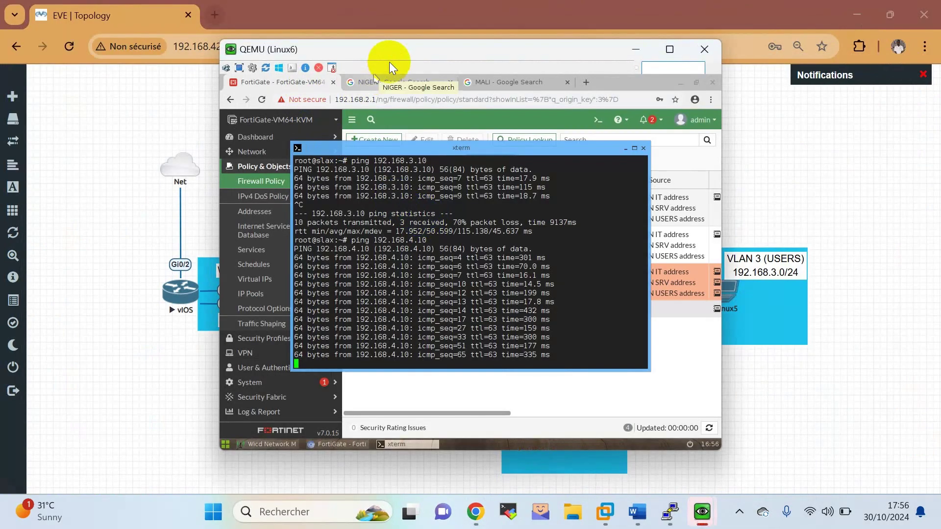
Open User & Authentication > User Definition in FortiGate and reload the web page.
left_click(624, 149)
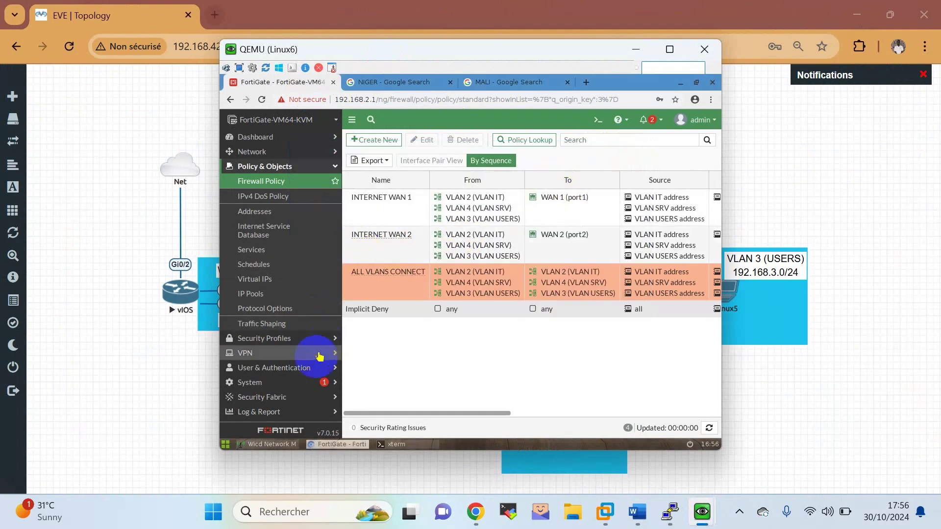
left_click(300, 367)
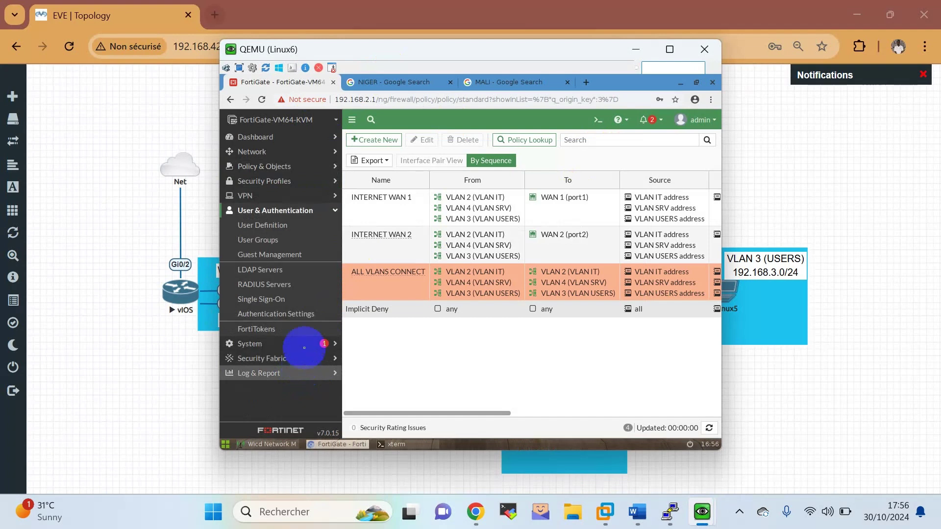
left_click(287, 226)
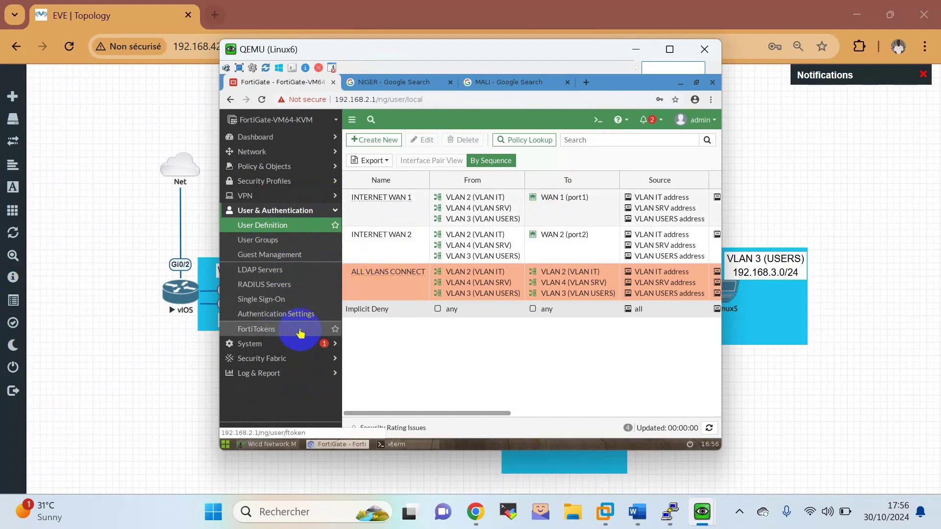
left_click(303, 230)
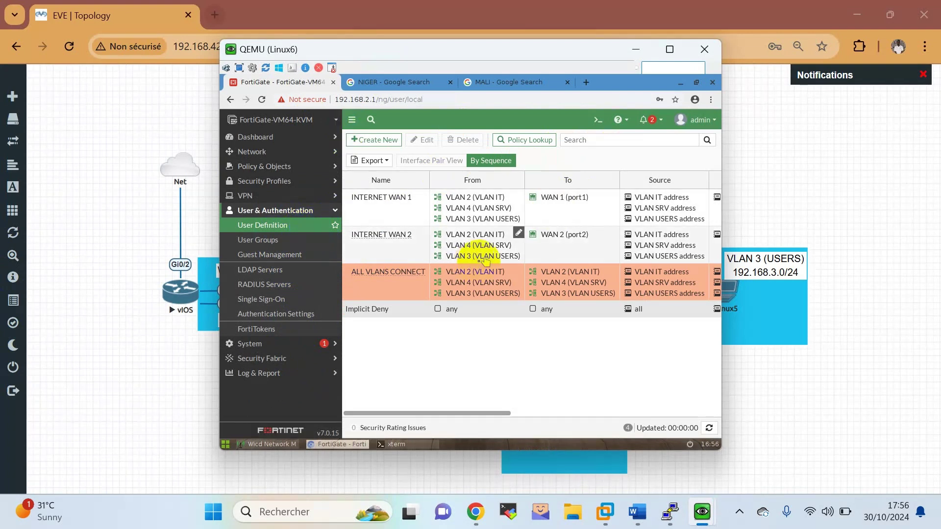
left_click(273, 226)
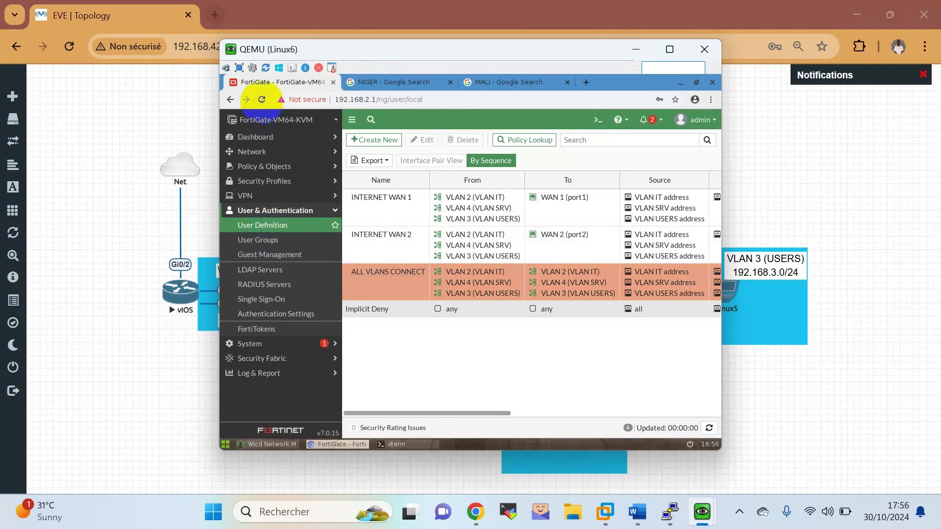
left_click(262, 100)
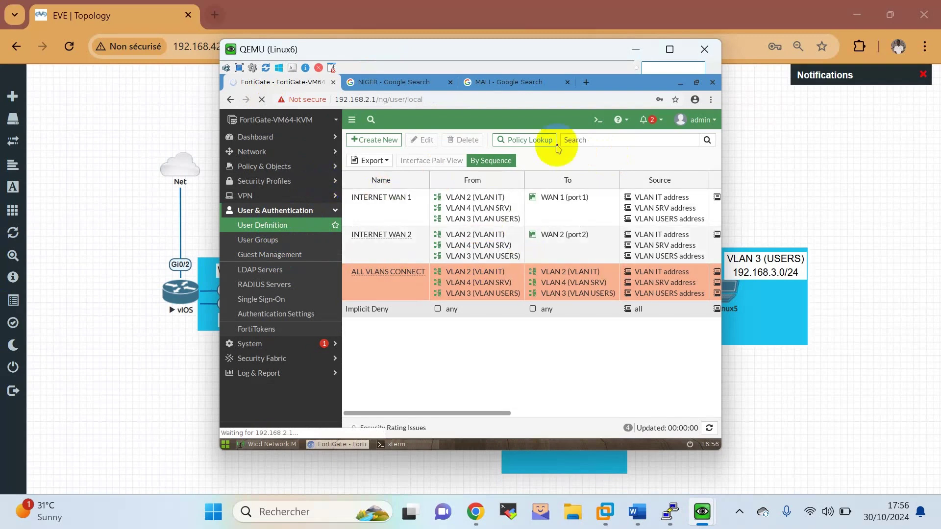
left_click(737, 512)
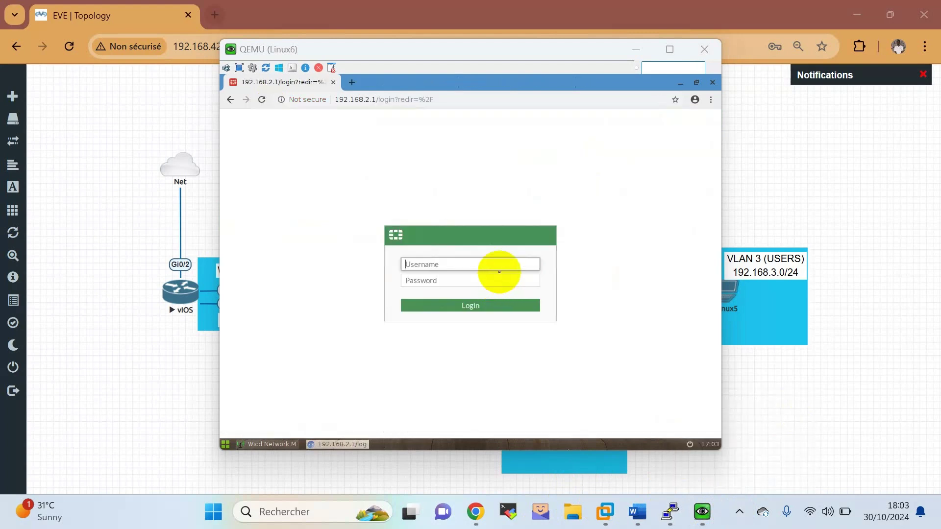
Log in to FortiGate with the admin credentials, skip password saving and setup, and open User Definition.
left_click(498, 263)
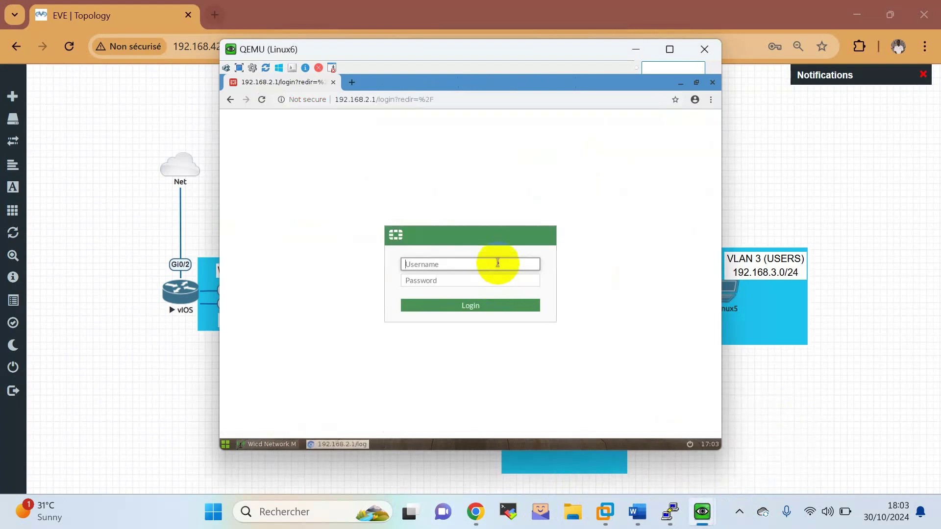
type("admin")
key("Tab")
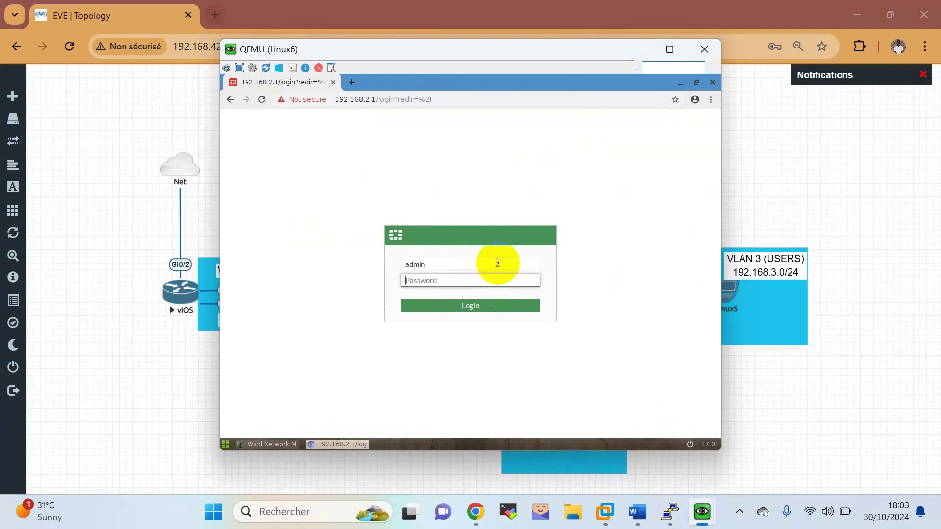
type("admin")
key("Return")
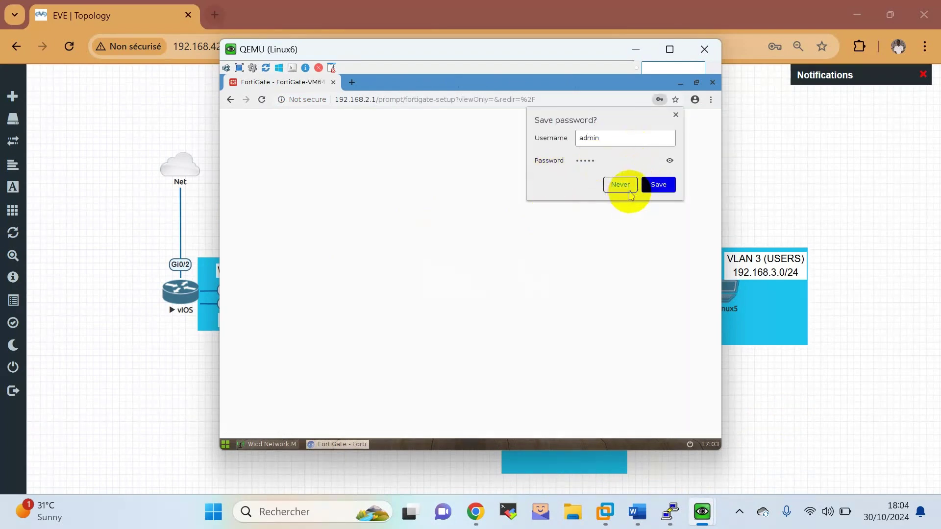
left_click(631, 192)
left_click(504, 326)
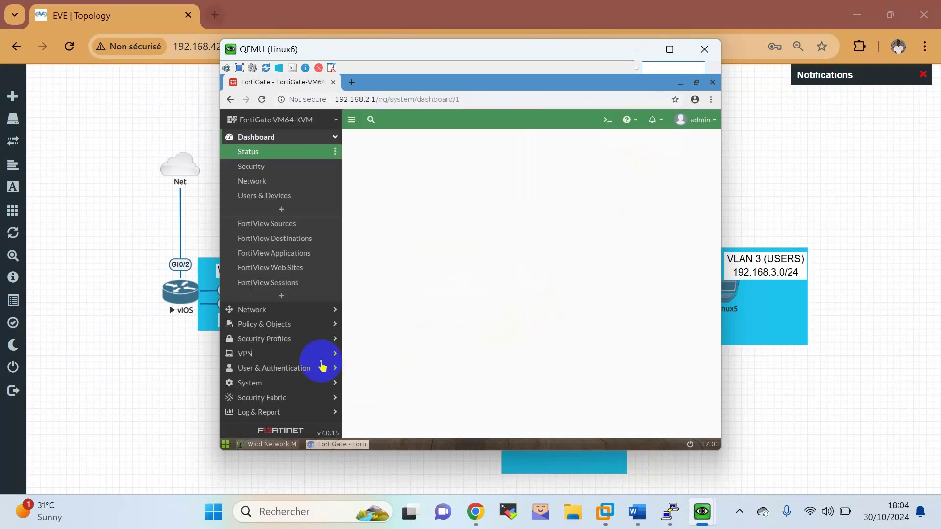
left_click(283, 365)
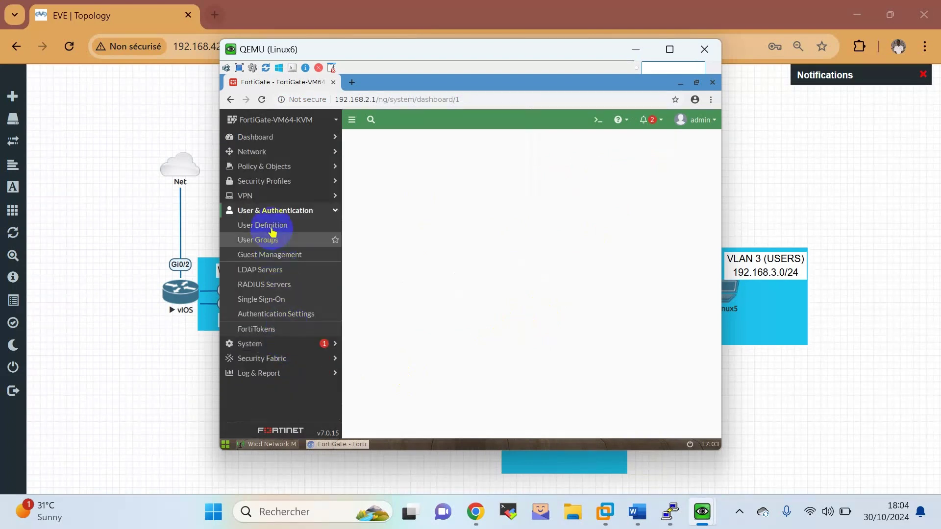
left_click(272, 228)
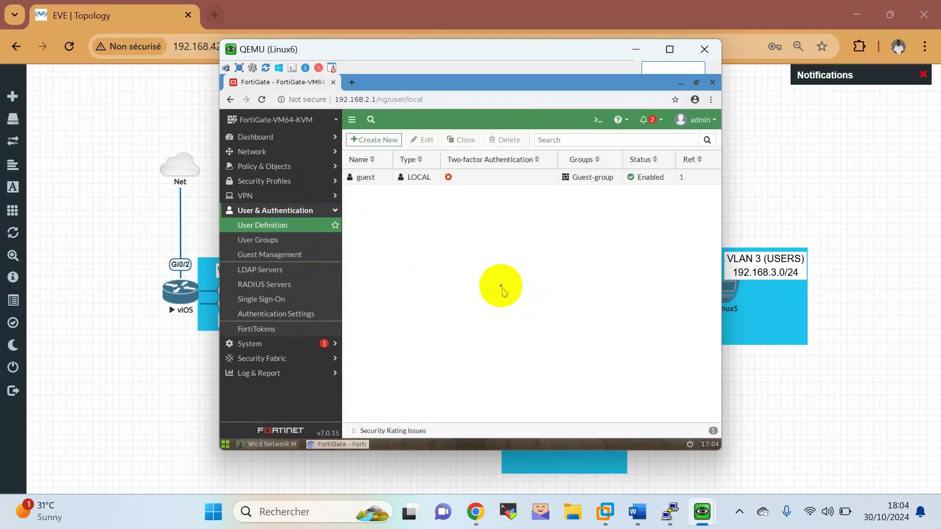
Start a new Local User, entering its username and password, and skip the contact info step.
left_click(367, 143)
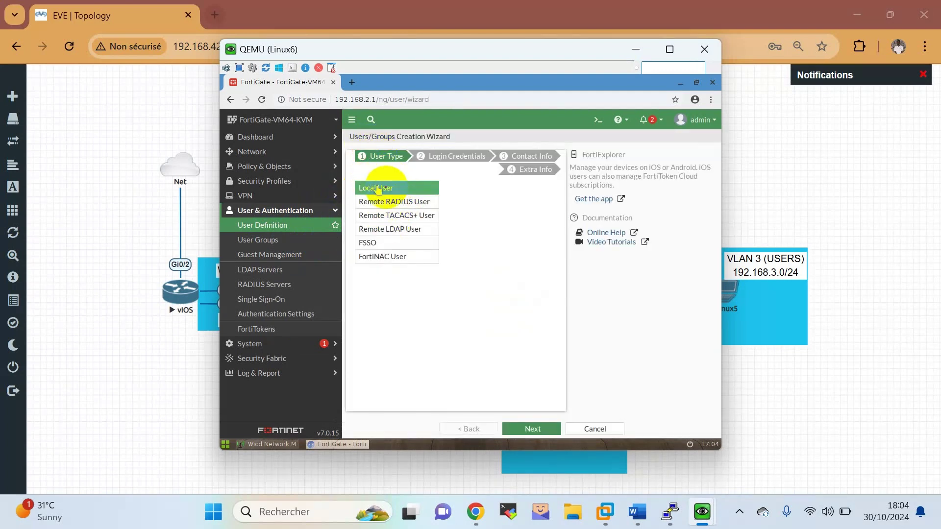
left_click(525, 432)
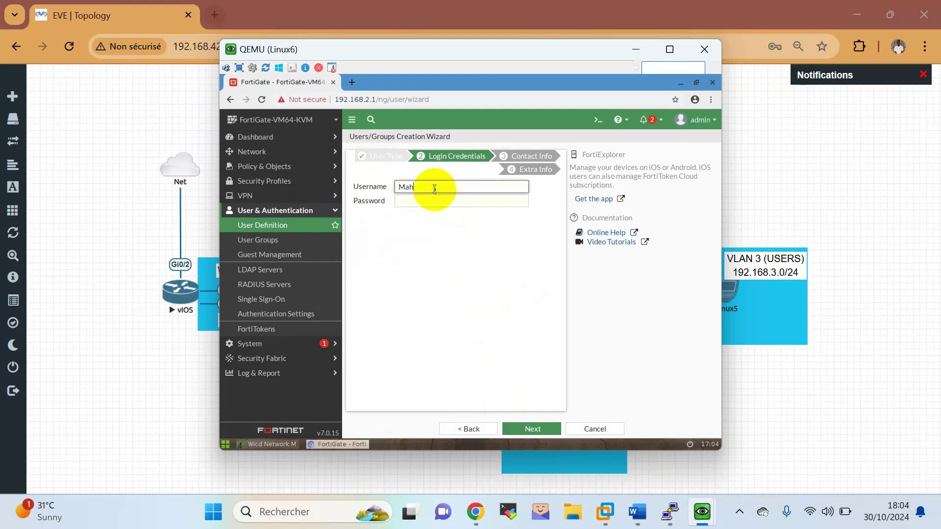
type("u")
key("Tab")
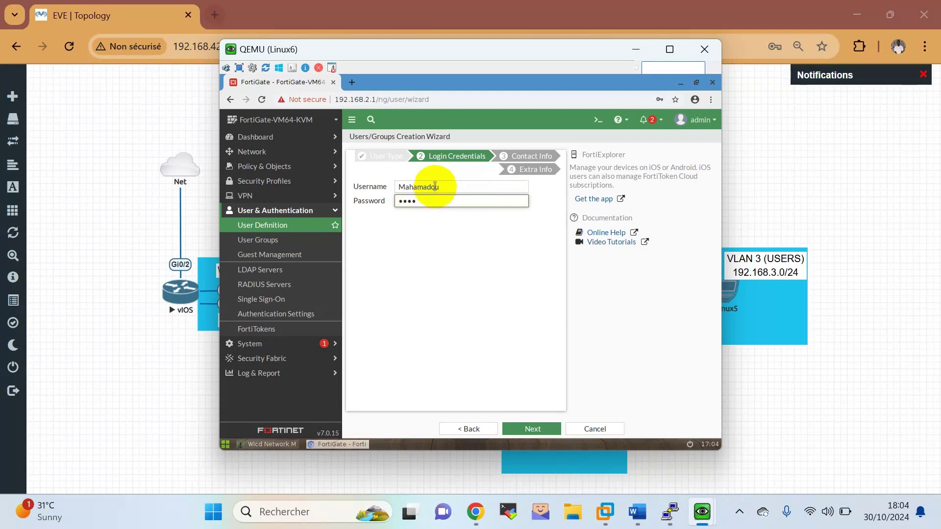
left_click(524, 431)
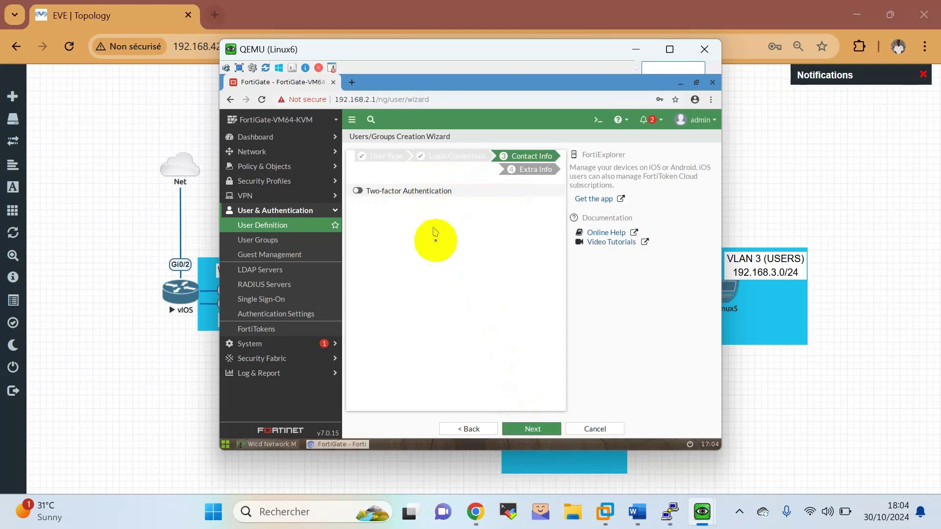
left_click(540, 427)
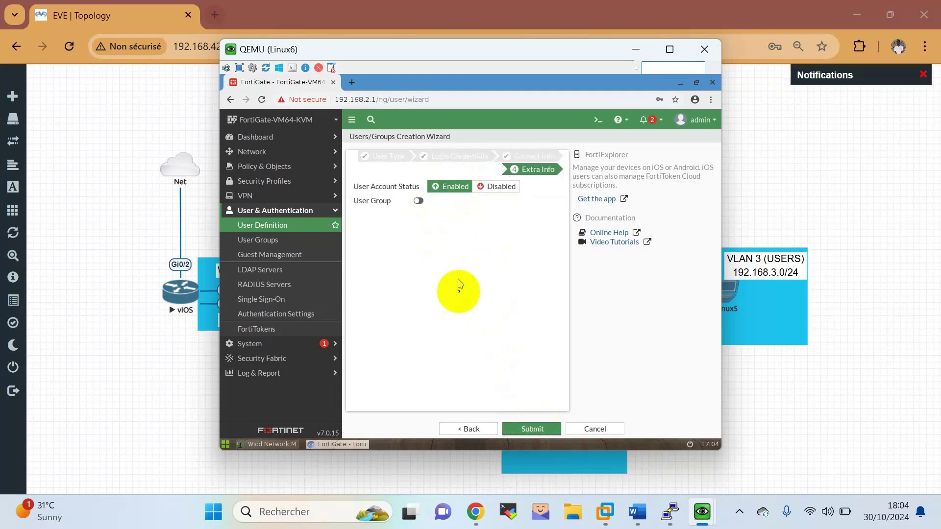
Submit the enabled local user, then go to Policy & Objects > Firewall Policy.
left_click(523, 431)
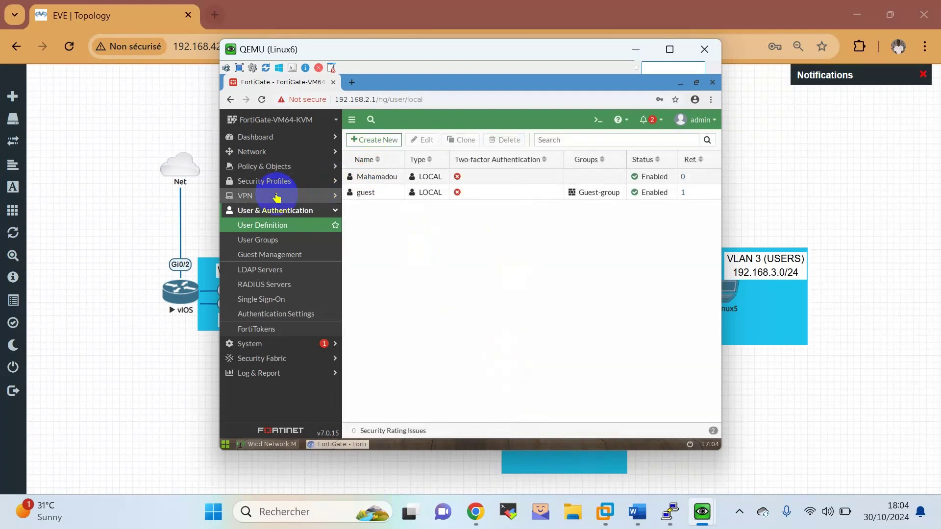
left_click(283, 166)
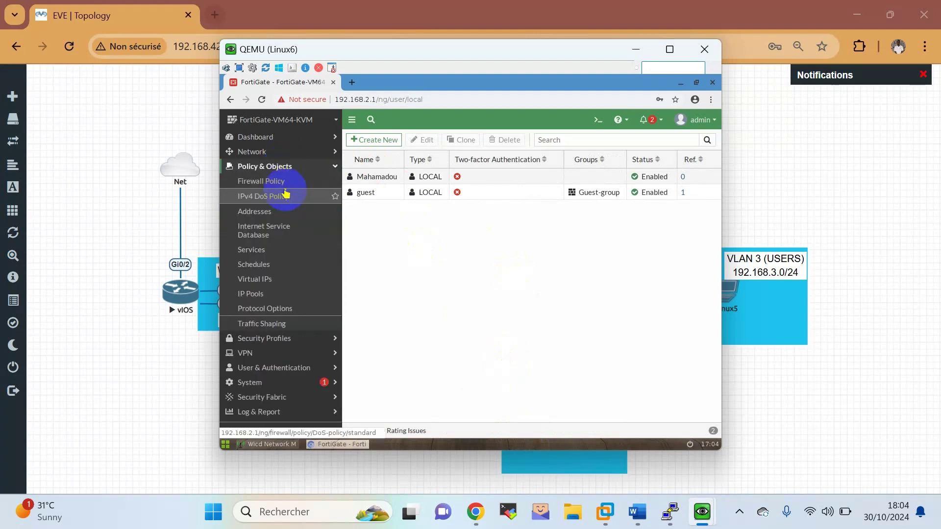
left_click(283, 182)
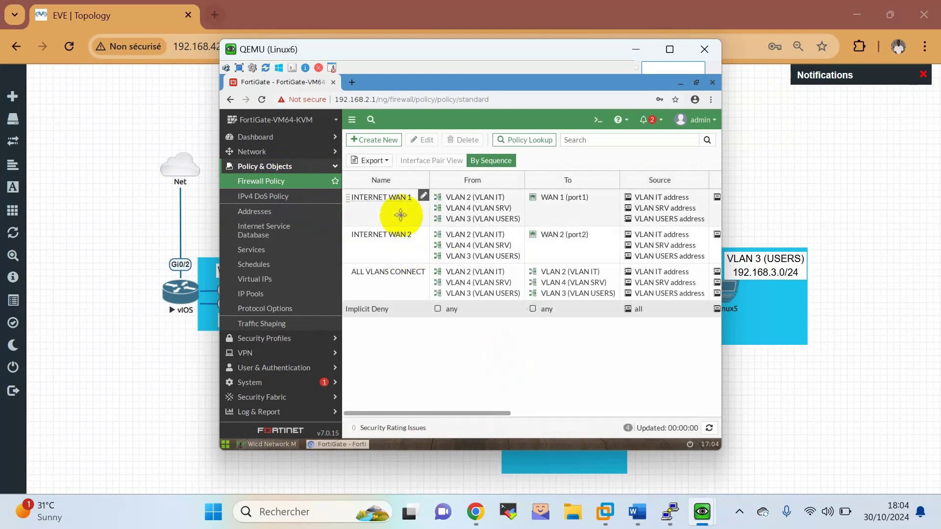
Edit the INTERNET WAN 1 policy and add the new local user to its sources.
left_click(395, 215)
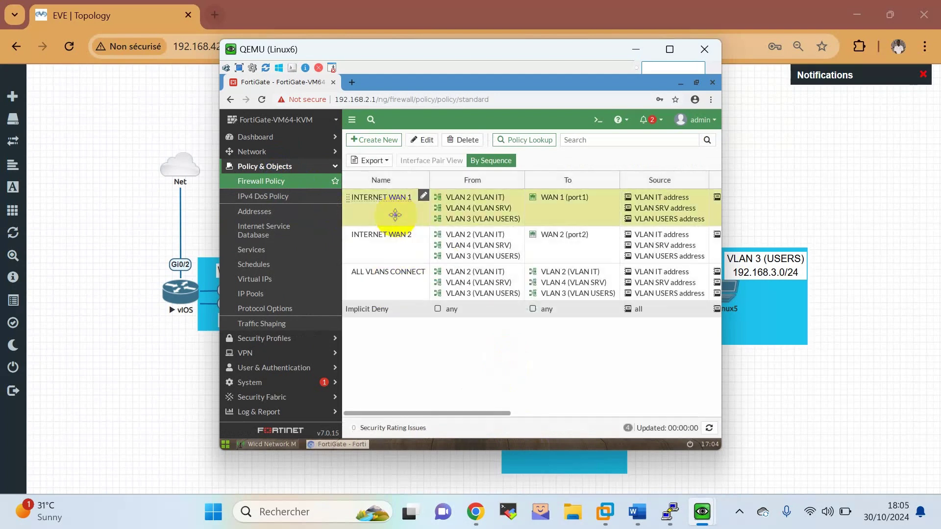
double_click(395, 214)
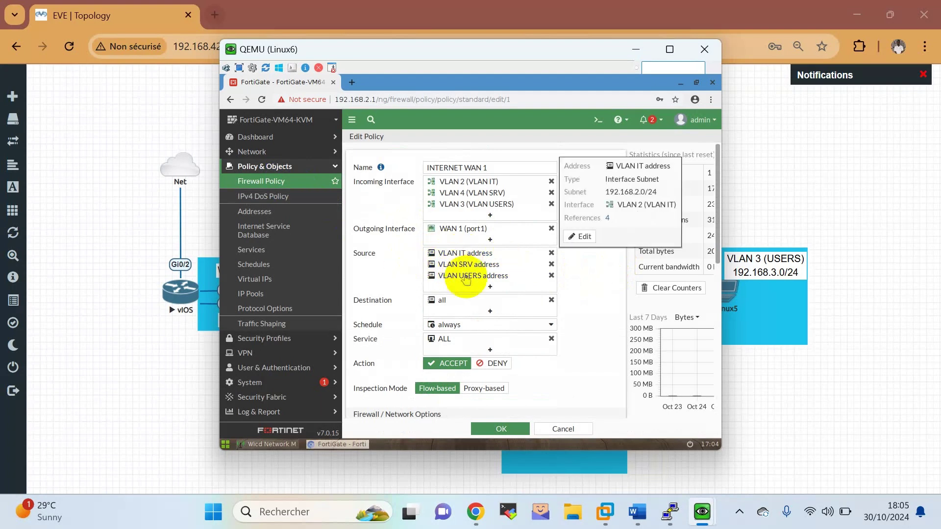
left_click(474, 290)
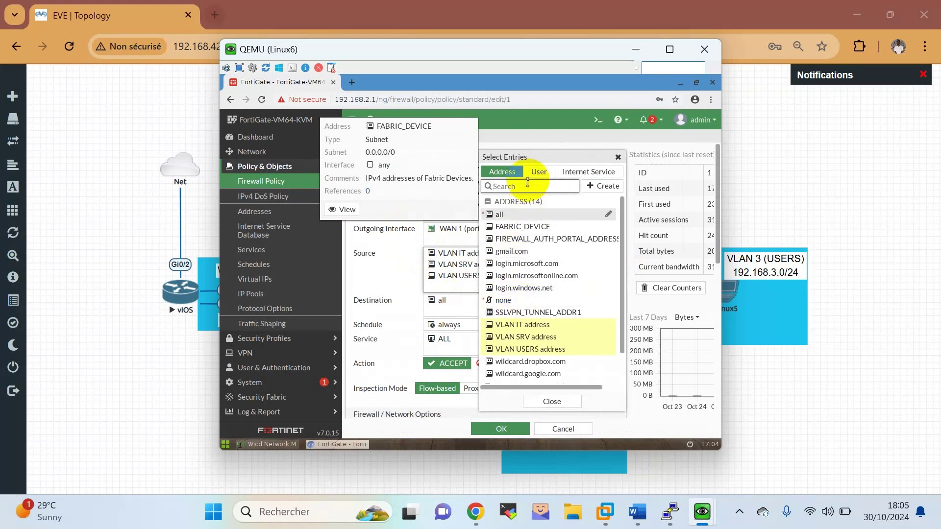
left_click(539, 172)
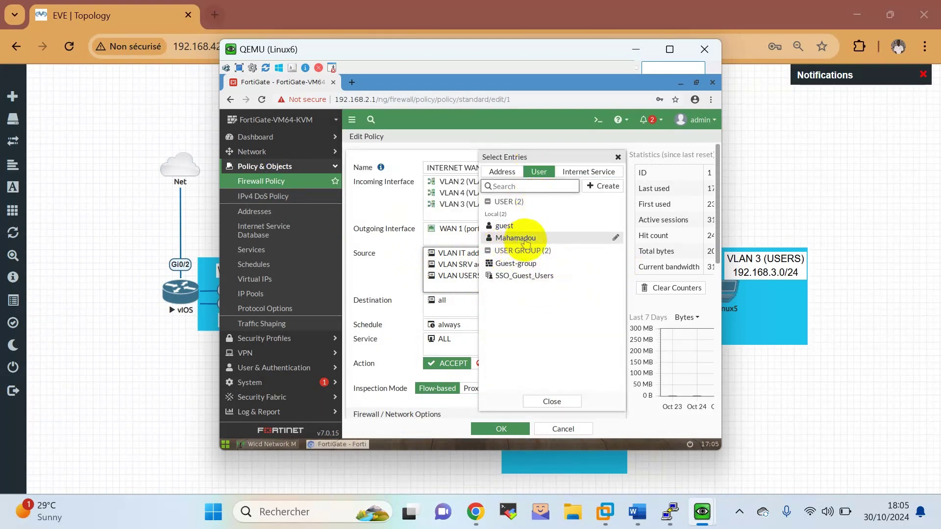
left_click(523, 239)
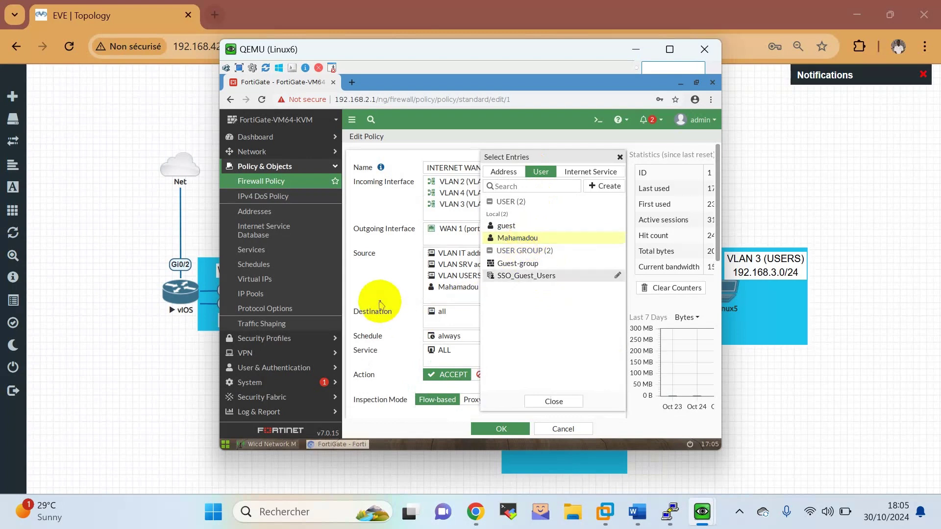
left_click(381, 304)
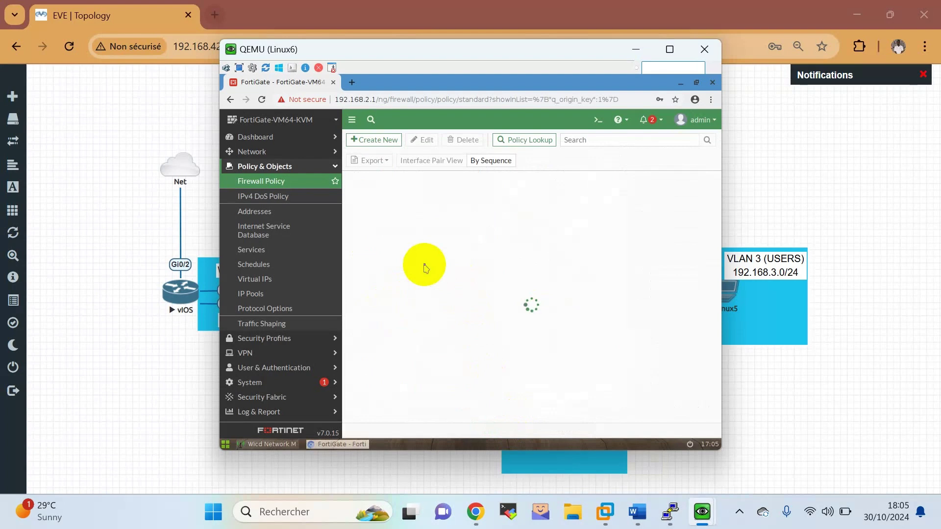
Add the local user to INTERNET WAN 2's sources, save the policy, and open a new browser tab.
left_click(407, 268)
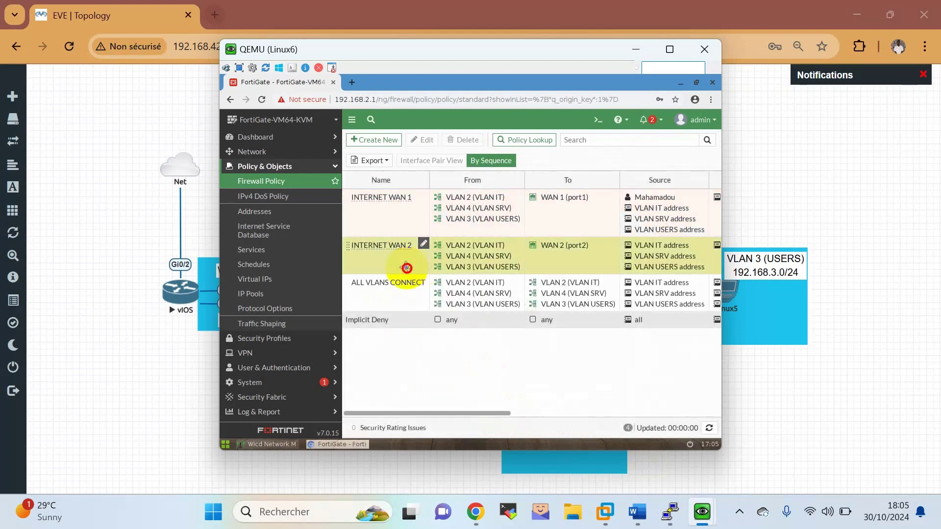
double_click(406, 267)
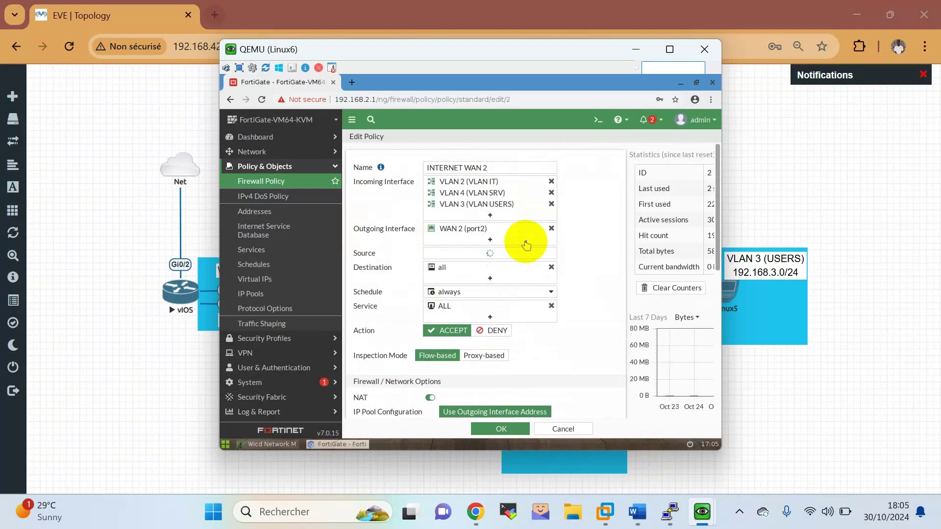
left_click(503, 287)
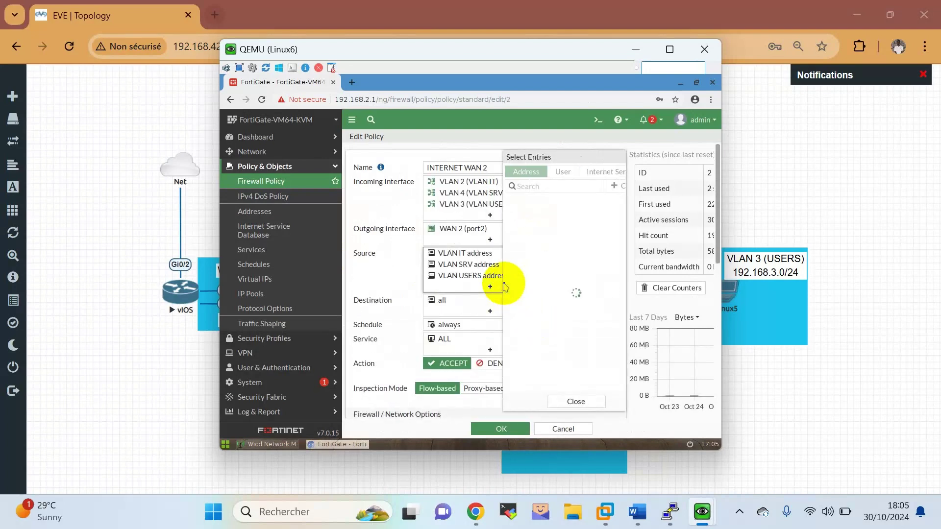
left_click(537, 177)
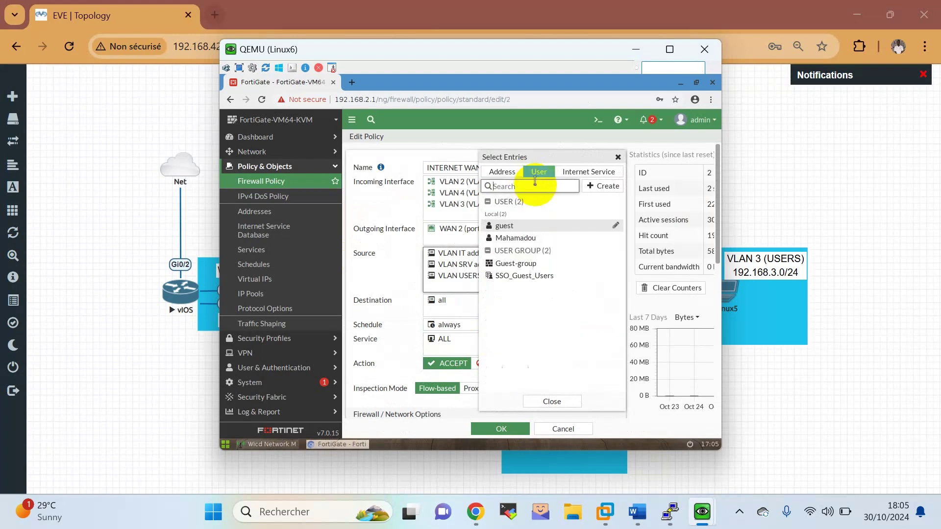
left_click(516, 238)
left_click(530, 407)
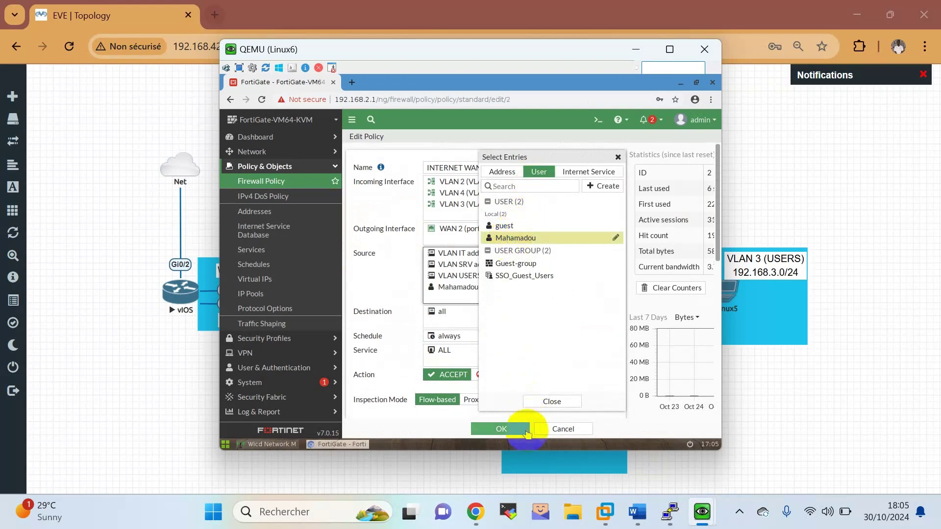
left_click(510, 430)
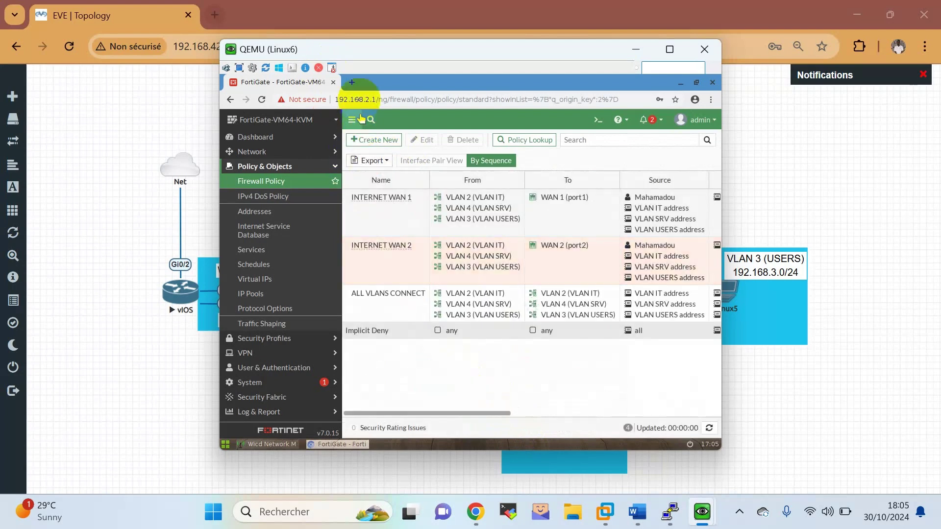
left_click(352, 82)
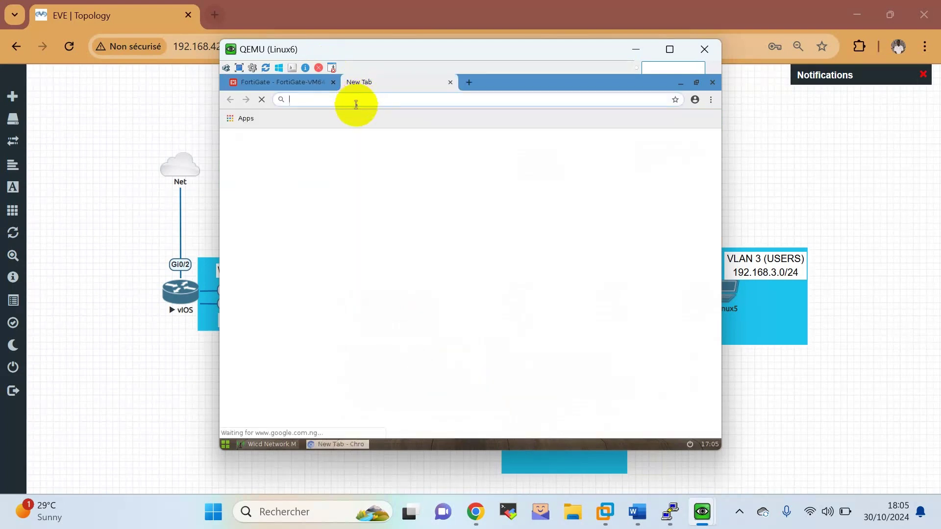
Search 'niger', get past the certificate error, and follow the example.com link to the login portal.
type("niger")
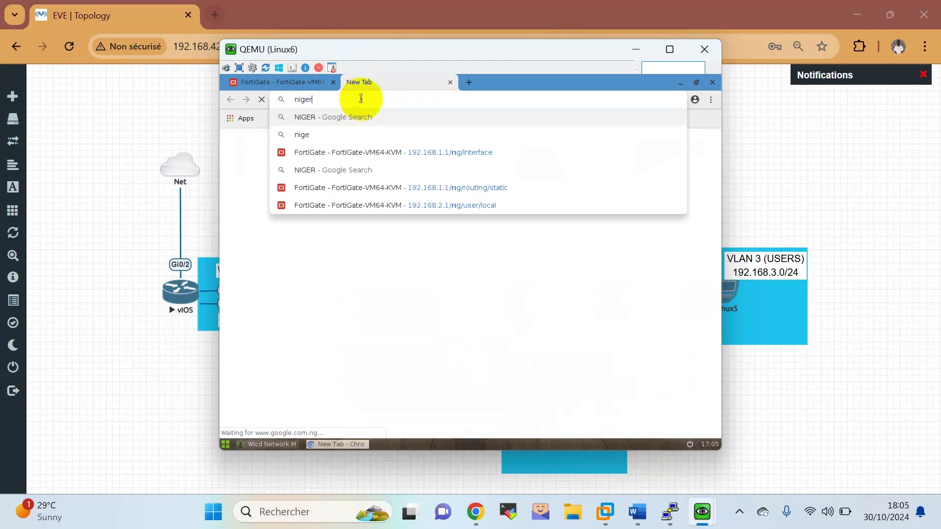
key("Return")
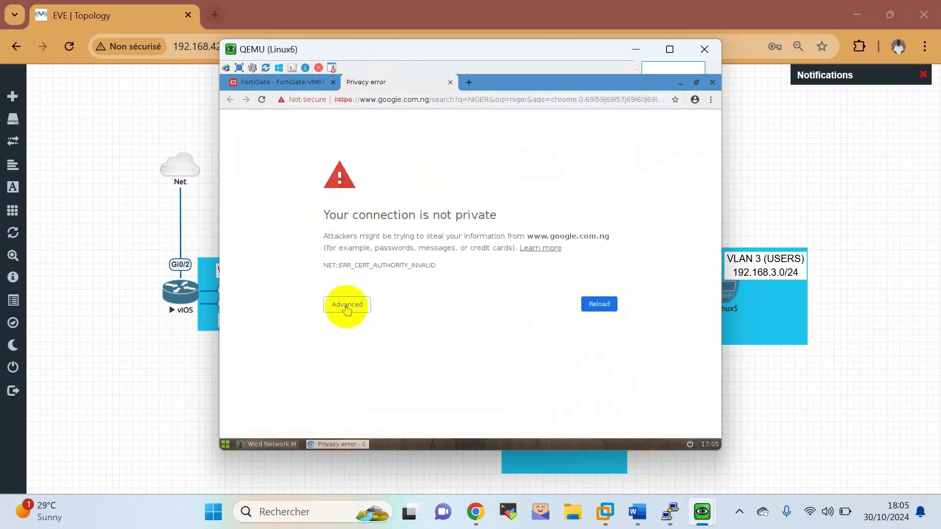
left_click(345, 305)
scroll(572, 401, "down", 2)
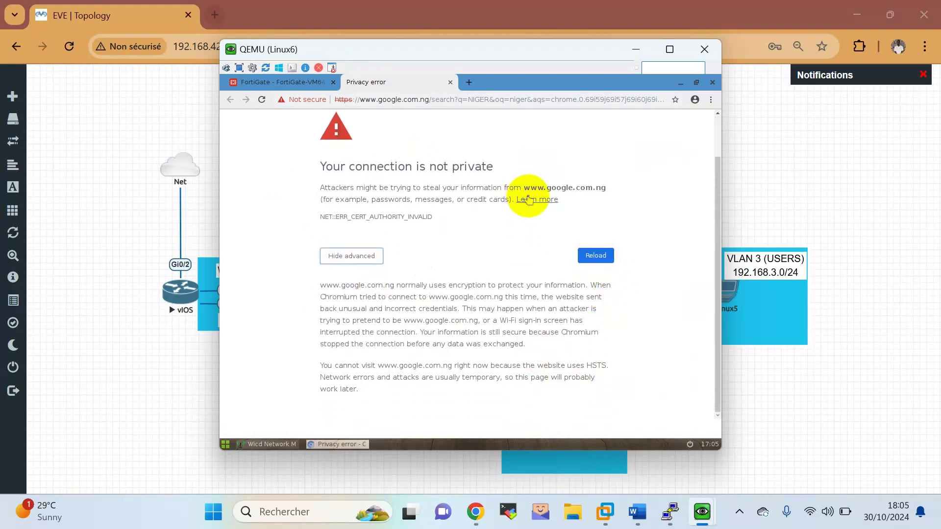
left_click(529, 199)
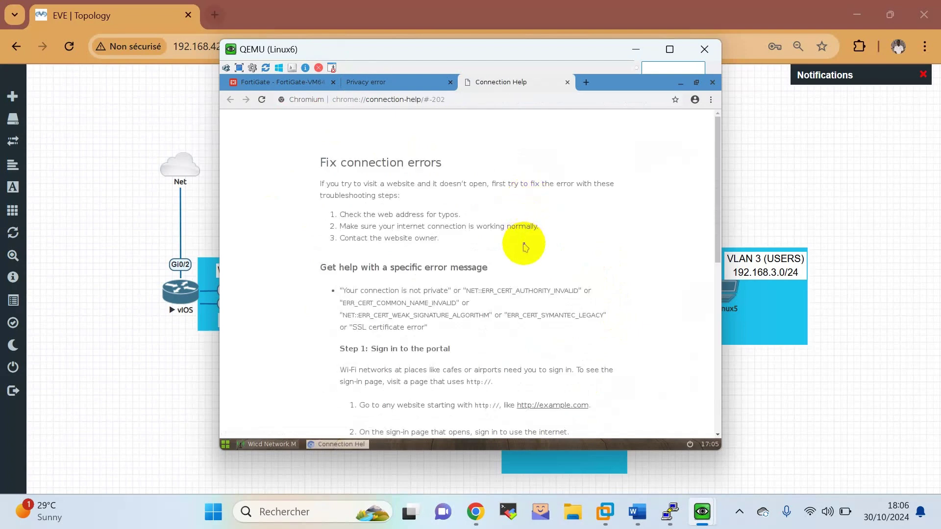
scroll(524, 245, "down", 5)
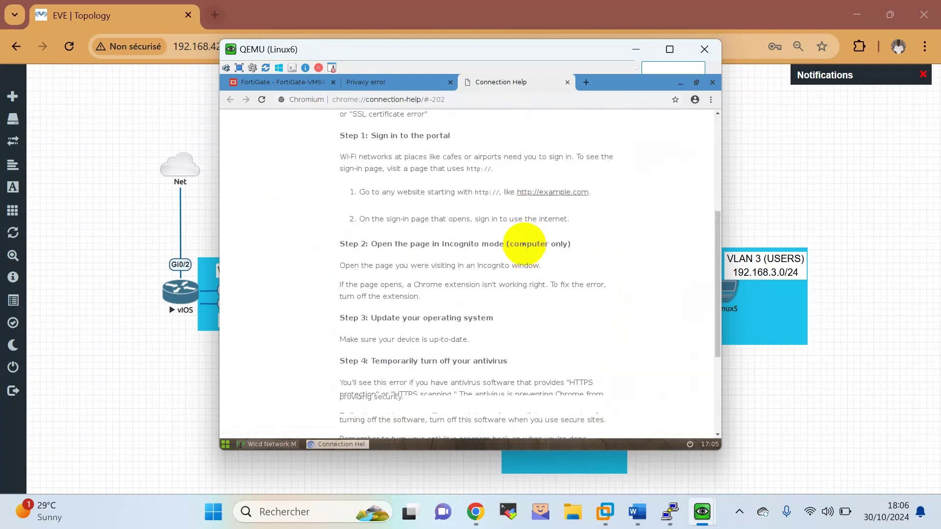
scroll(534, 269, "up", 3)
left_click(562, 328)
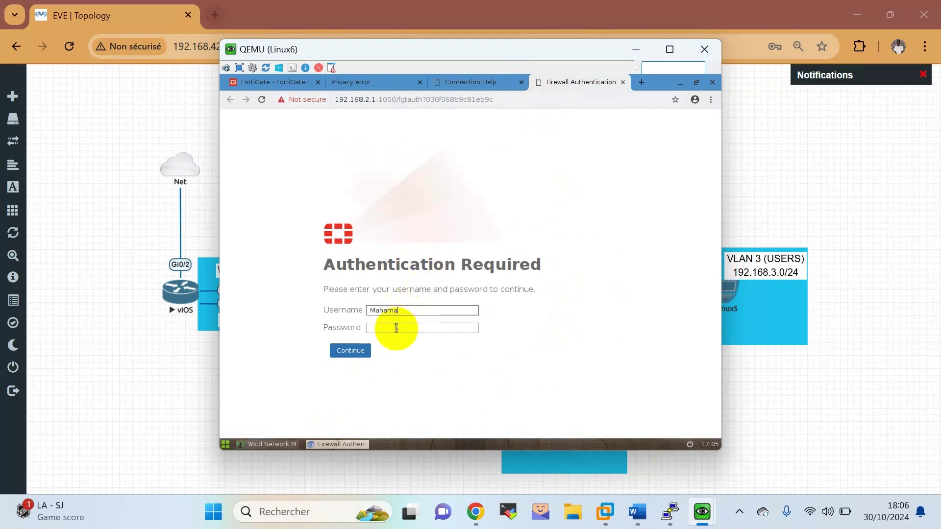
Log in on the portal as the local user, search 'niger' again, and return to the FortiGate tab.
type("u")
key("Tab")
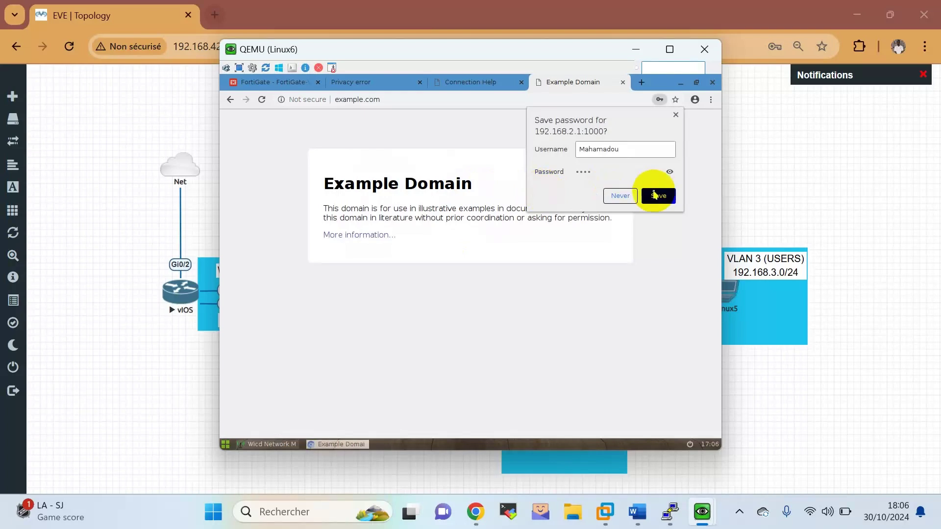
left_click(621, 196)
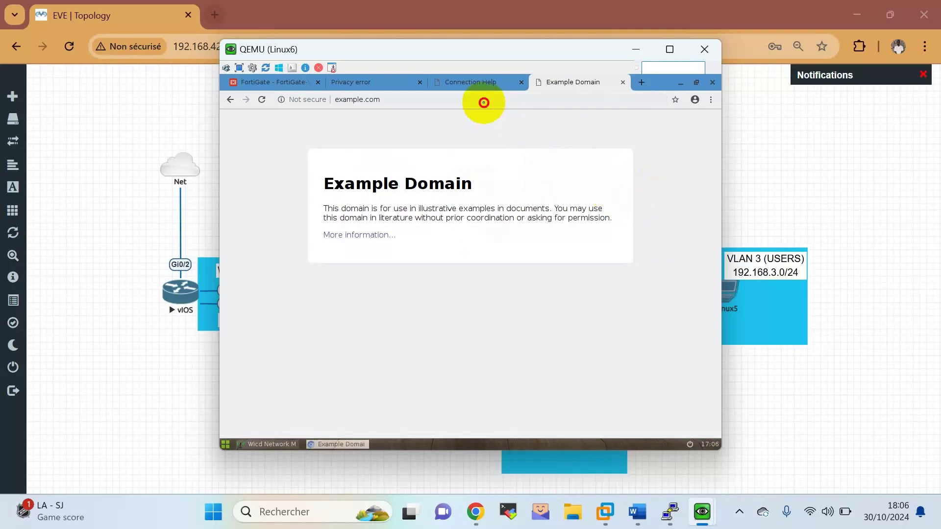
left_click(483, 102)
type("niger")
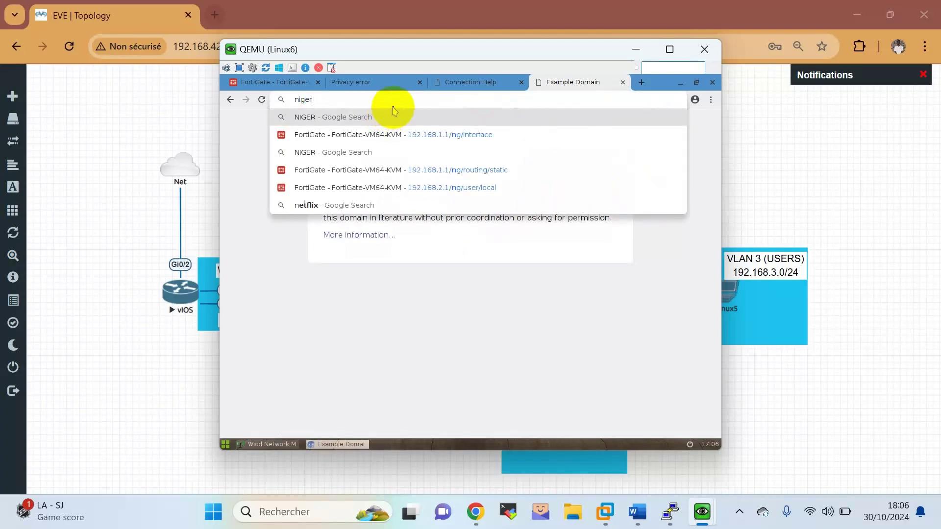
key("Return")
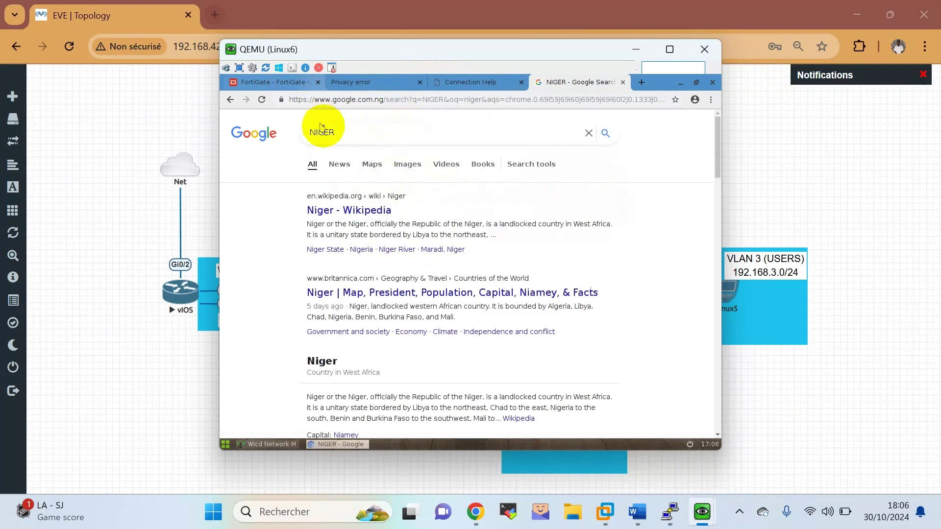
left_click(262, 82)
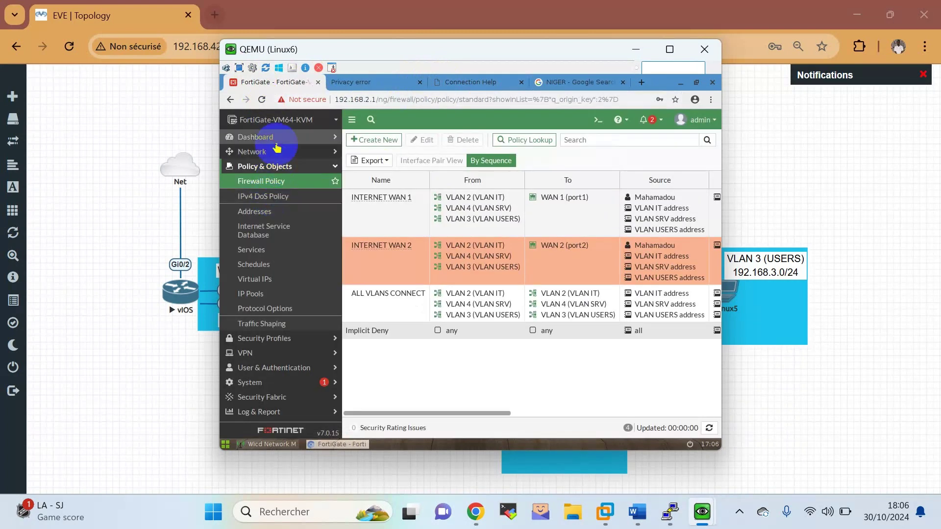
Switch the FortiGate GUI to the Users & Devices dashboard.
left_click(273, 139)
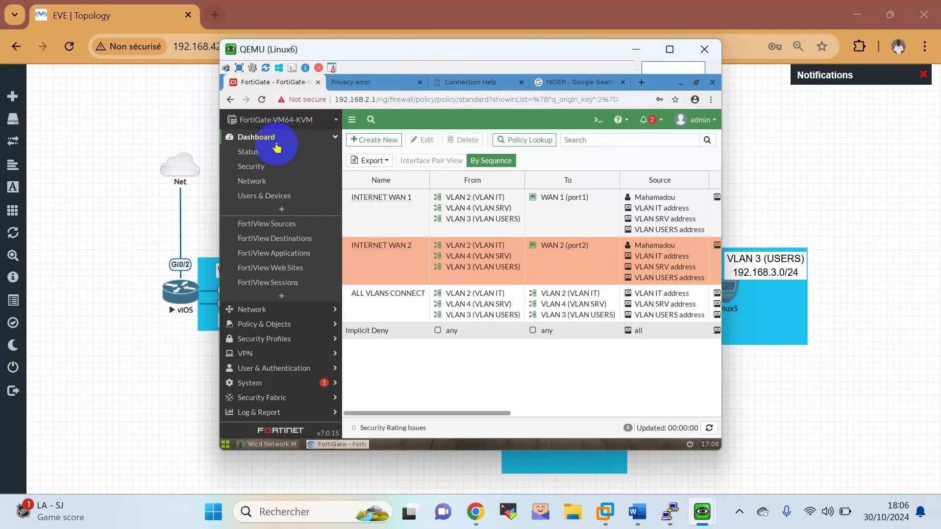
left_click(265, 197)
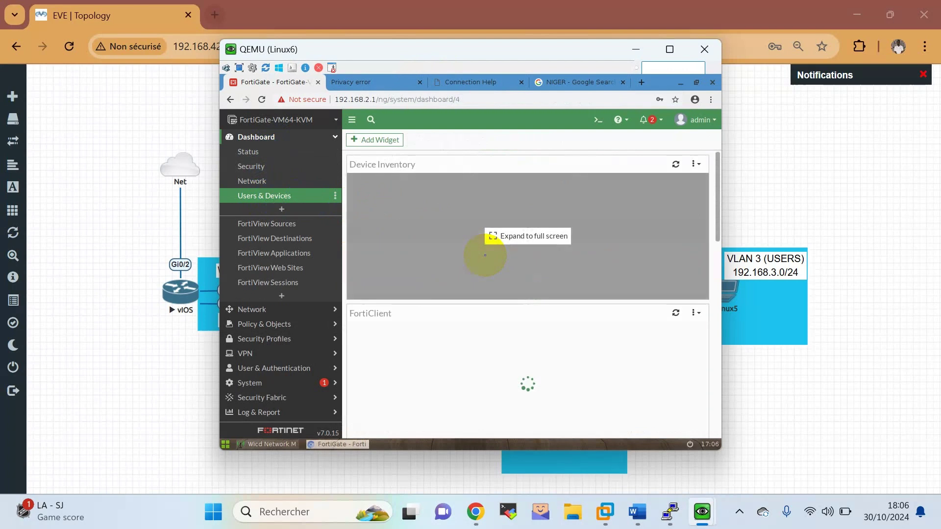
scroll(485, 259, "down", 4)
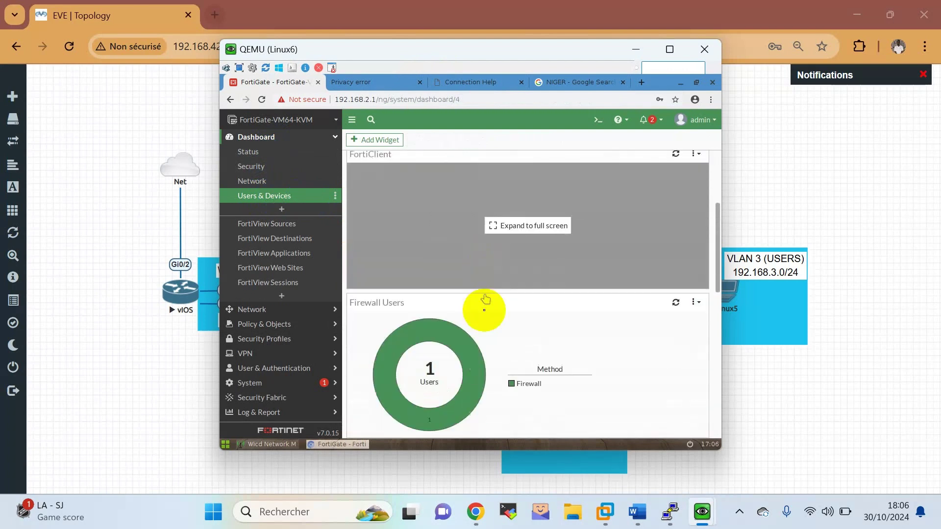
Expand the Firewall Users widget to view the authenticated user at 192.168.2.10.
left_click(429, 312)
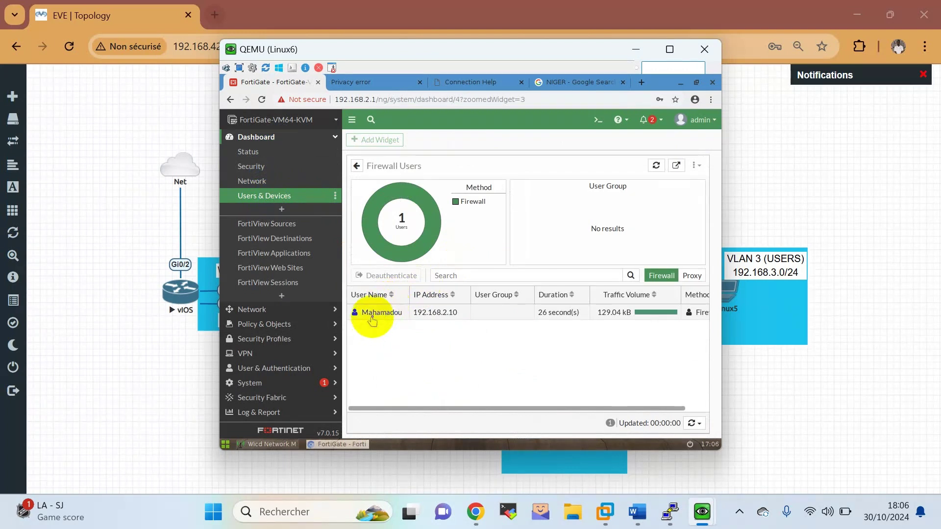
left_click(382, 315)
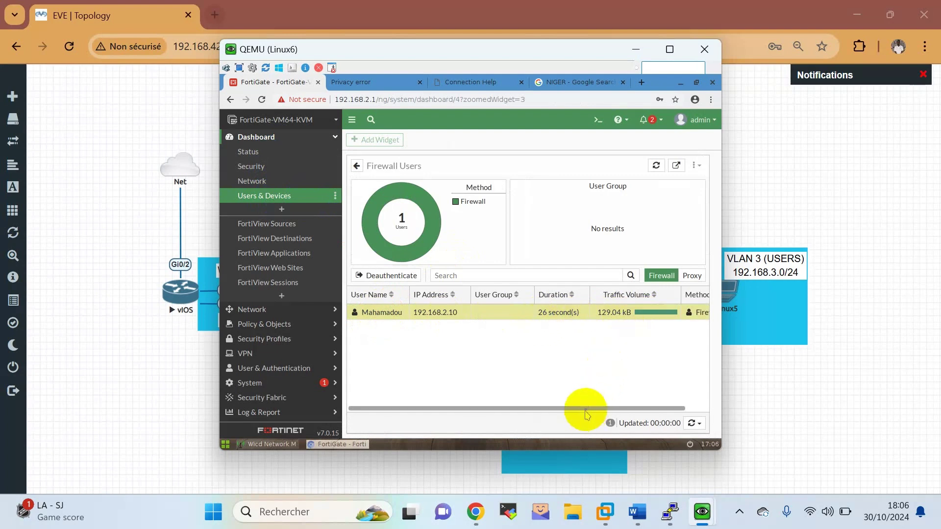
left_click_drag(585, 411, 624, 409)
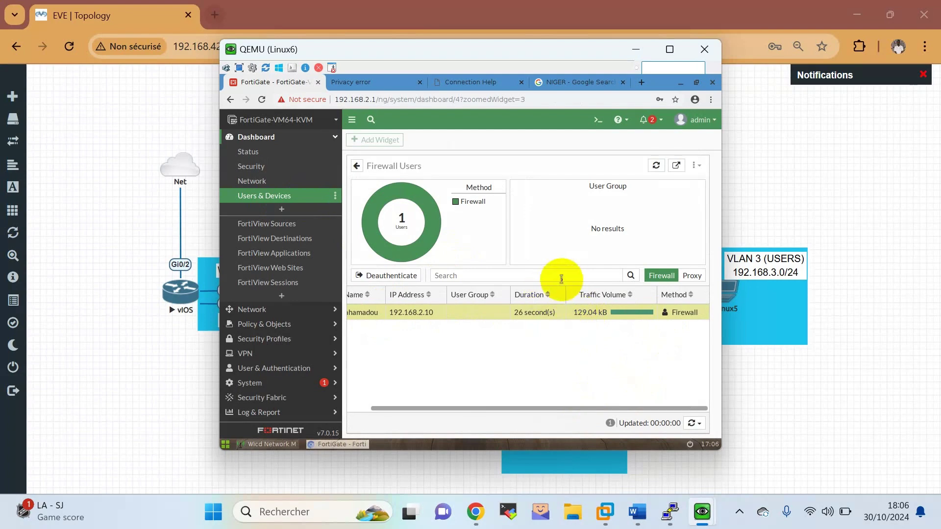
left_click(634, 51)
Colour the first Partie 4 task green in the Word lab sheet.
left_click(636, 515)
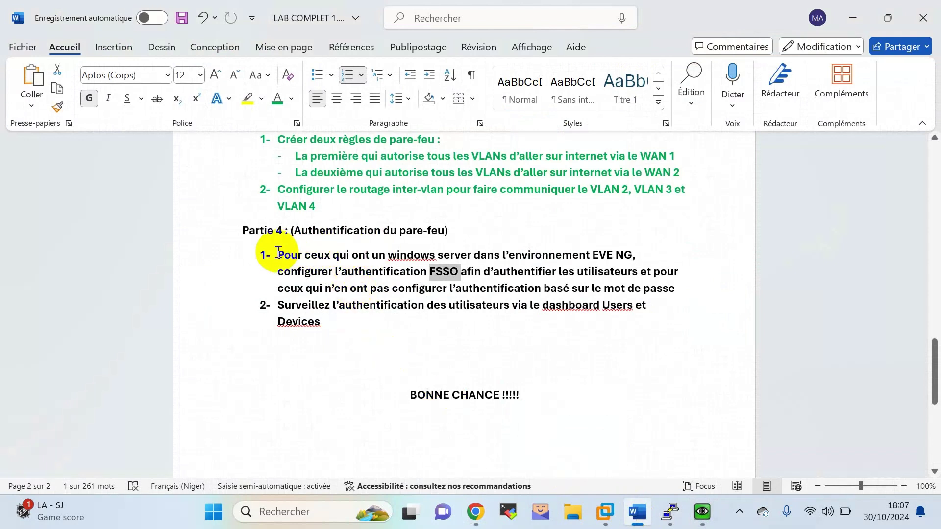
left_click_drag(277, 252, 654, 288)
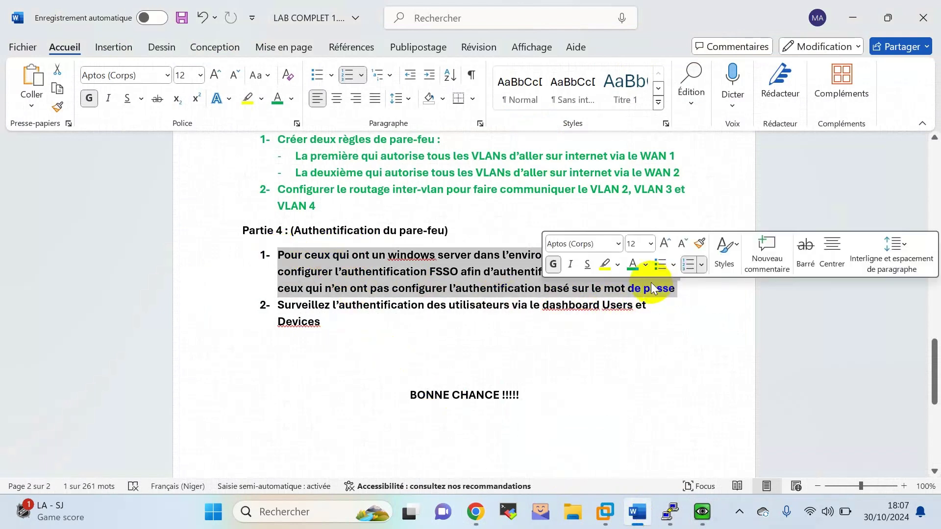
left_click(632, 265)
left_click(484, 262)
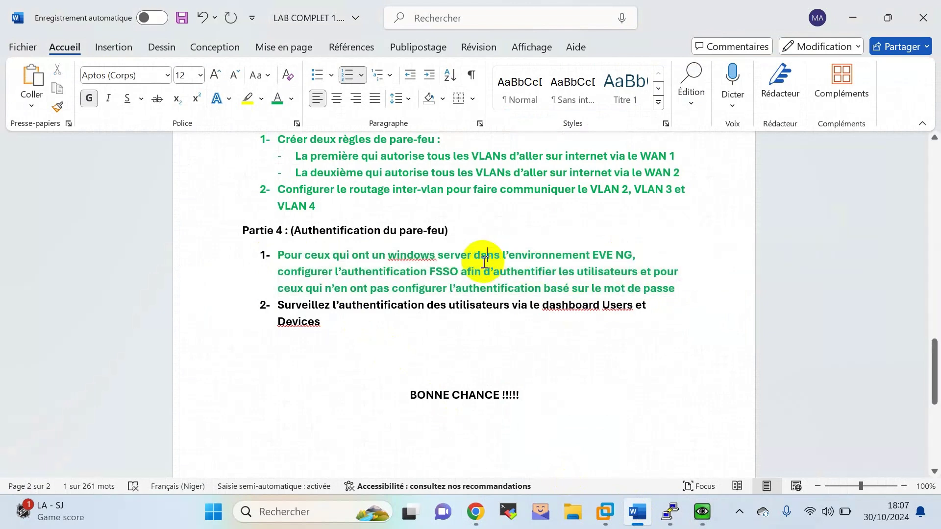
Make the second Partie 4 task and the Partie 4 heading green.
left_click_drag(278, 306, 320, 328)
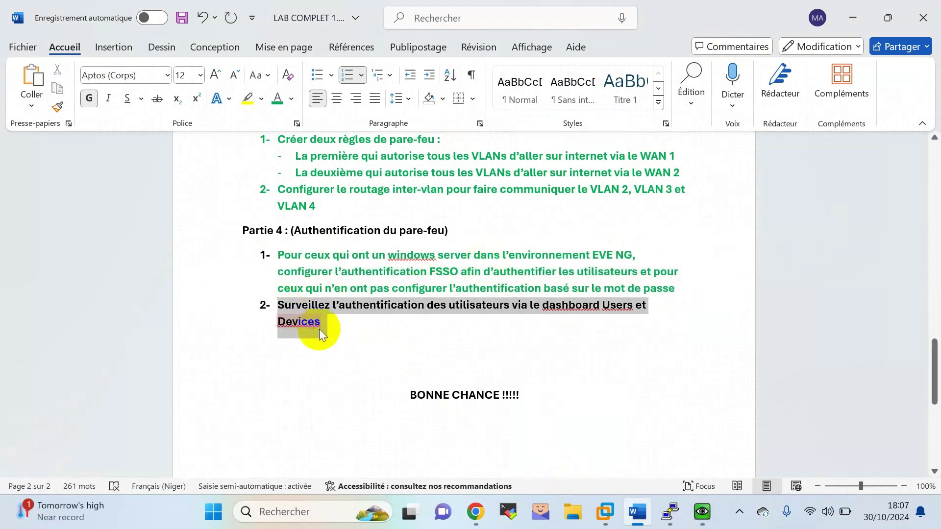
left_click(471, 382)
triple_click(445, 234)
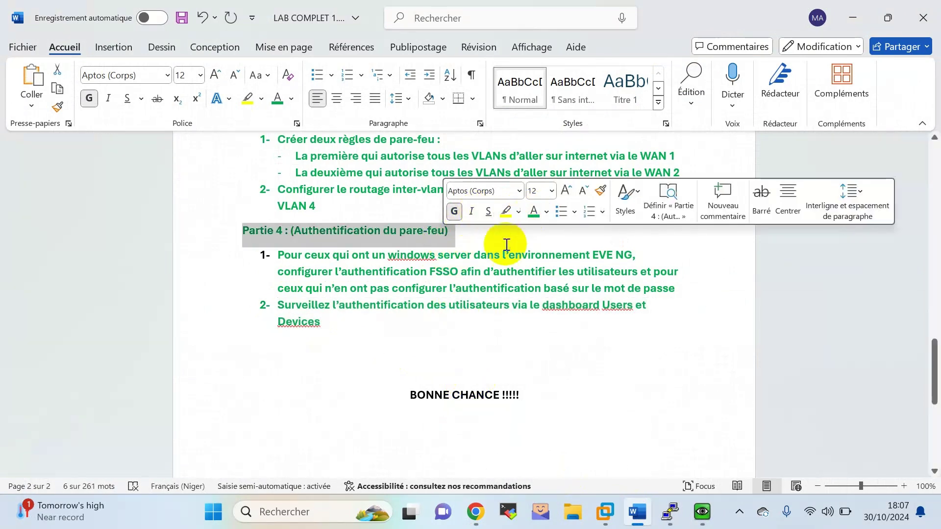
left_click(331, 370)
Scroll back up through the lab sheet and show the hidden taskbar apps.
scroll(352, 361, "up", 1)
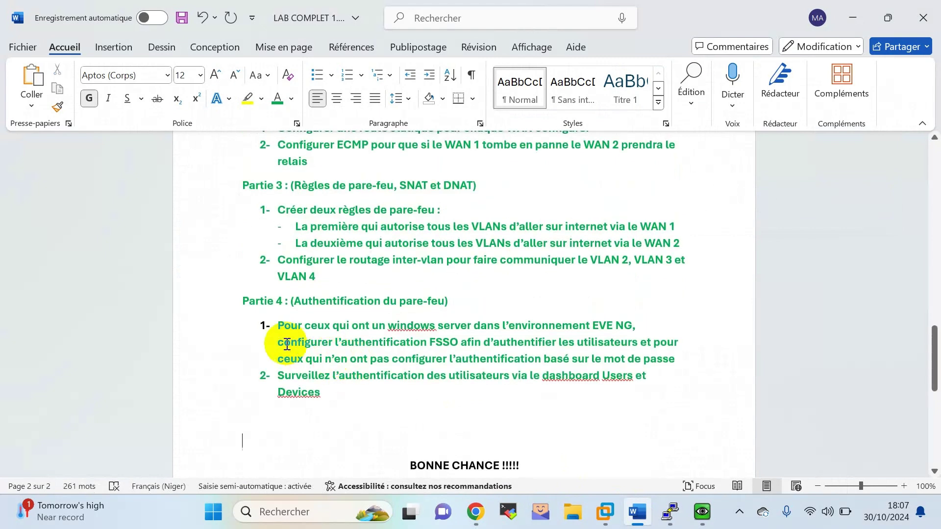
scroll(343, 351, "up", 5)
scroll(345, 344, "up", 12)
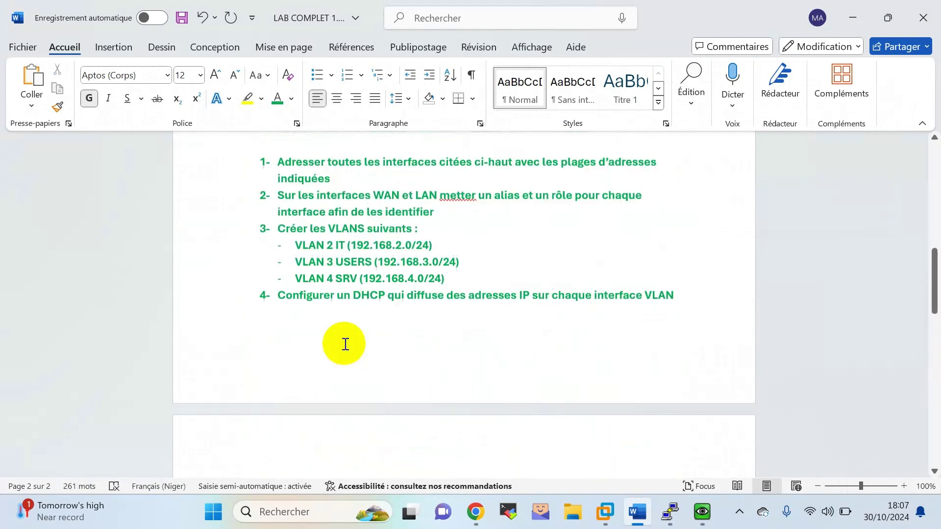
scroll(344, 343, "up", 1)
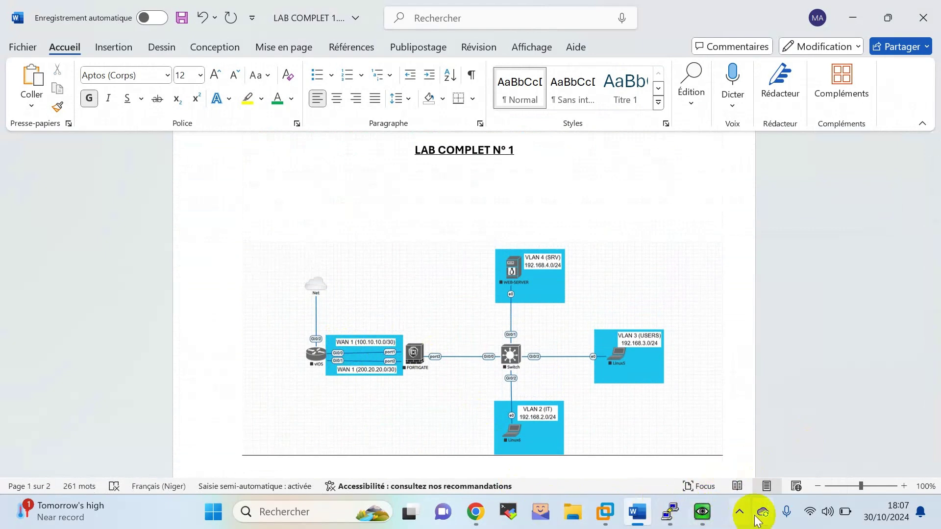
left_click(739, 511)
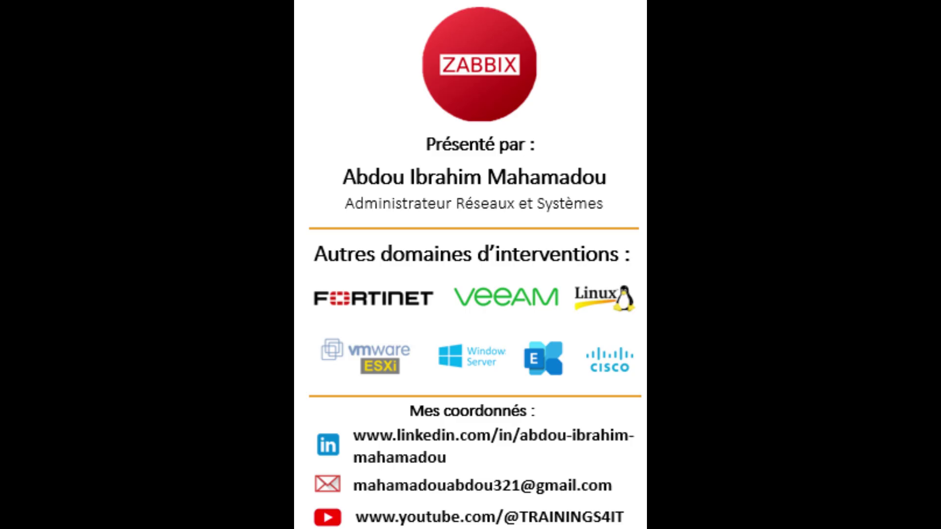